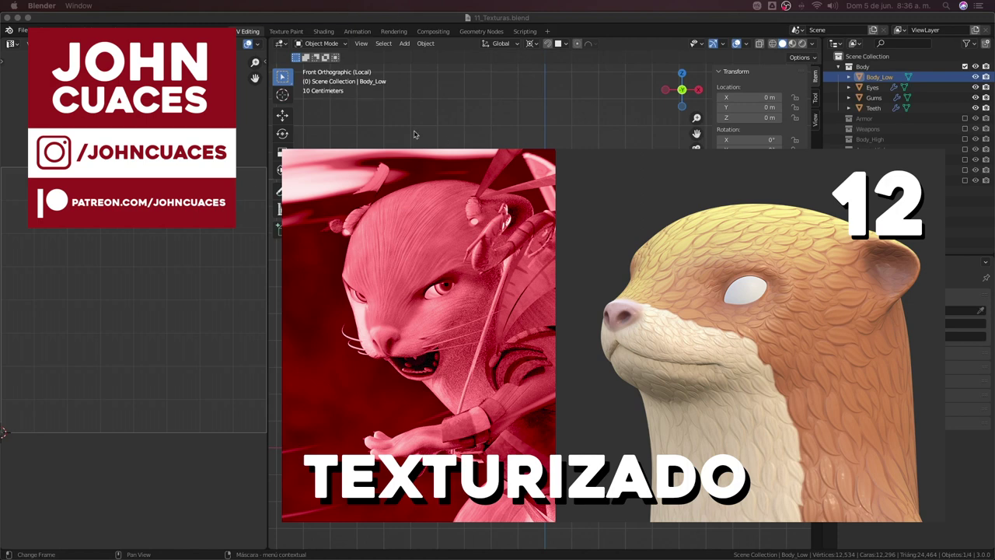
Move from Texture Paint to the Shading workspace to see the otter's UV_Map checker material nodes
left_click(296, 32)
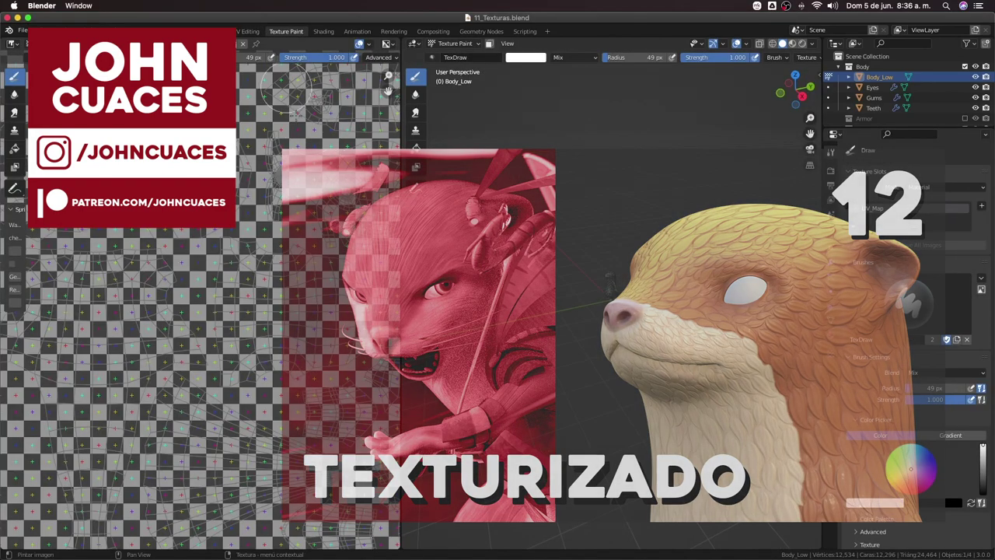
left_click(325, 32)
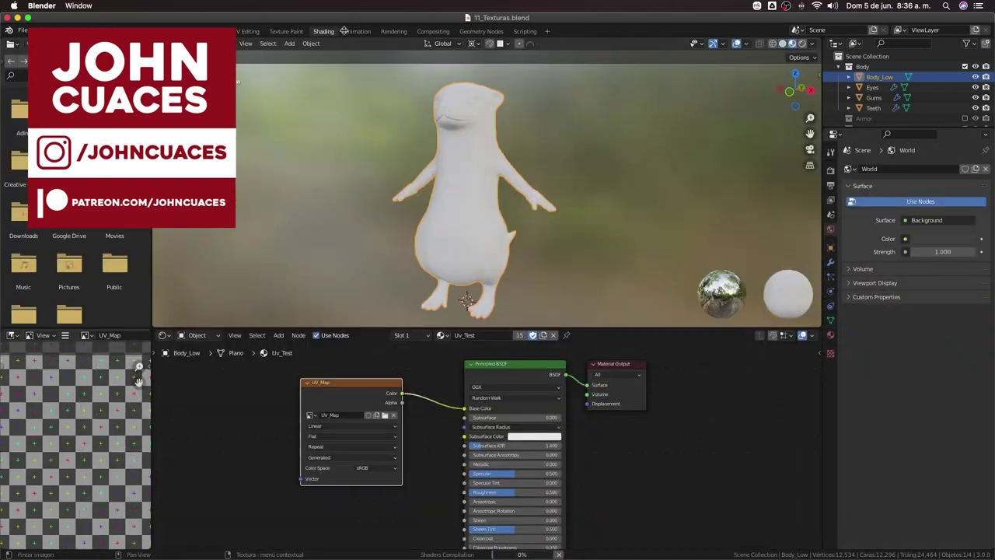
scroll(382, 224, "down", 2)
scroll(397, 181, "up", 1)
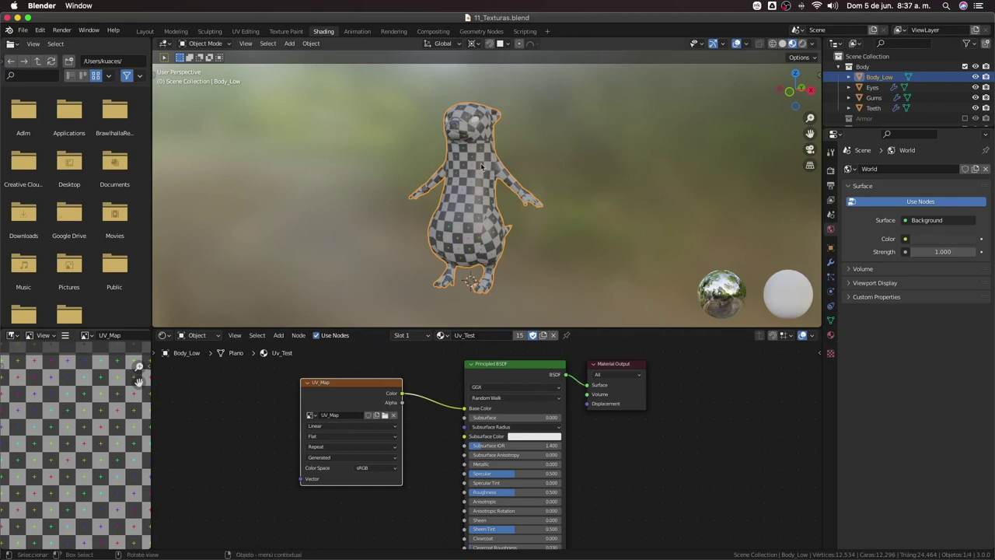
Rearrange the node editor by shifting the UV_Map node up-left and the Principled BSDF left
left_click_drag(345, 392, 318, 391)
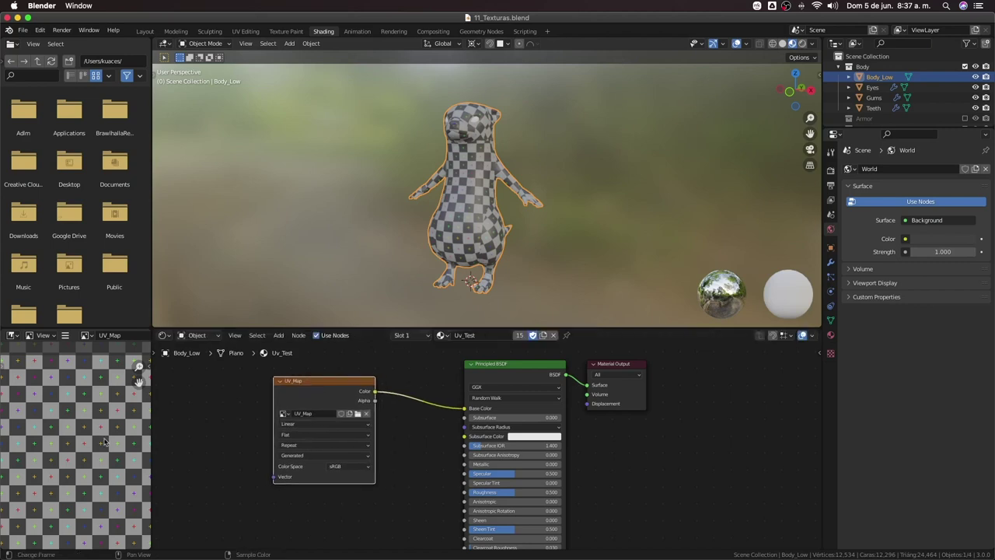
scroll(85, 449, "down", 3)
scroll(86, 450, "down", 2)
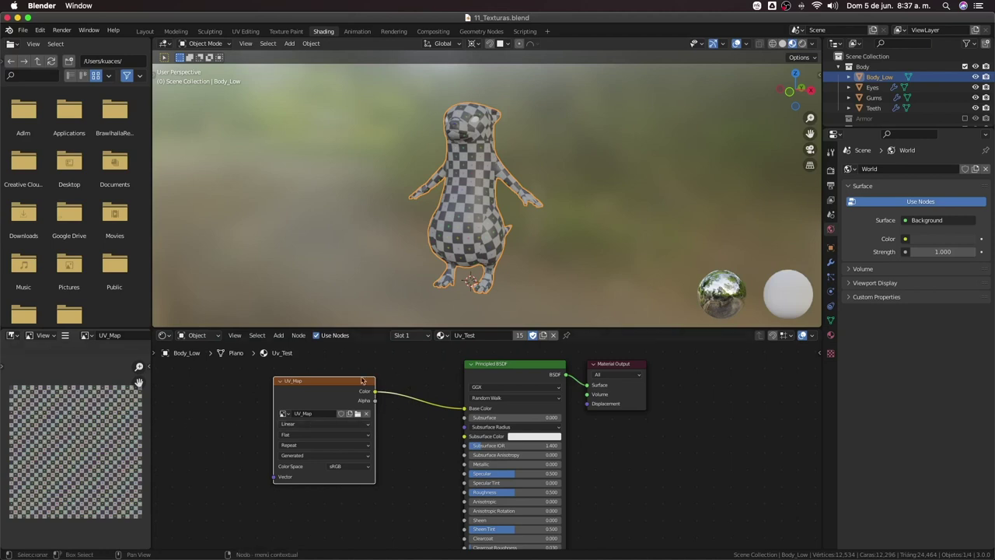
mouse_move(328, 389)
left_mouse_down()
mouse_move(298, 378)
mouse_move(307, 375)
left_mouse_up()
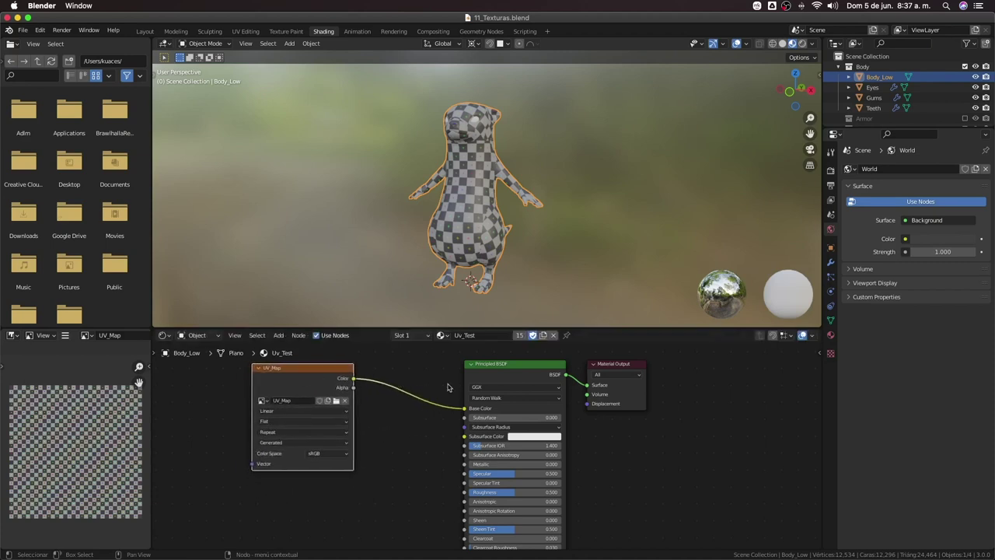
left_click_drag(486, 384, 448, 384)
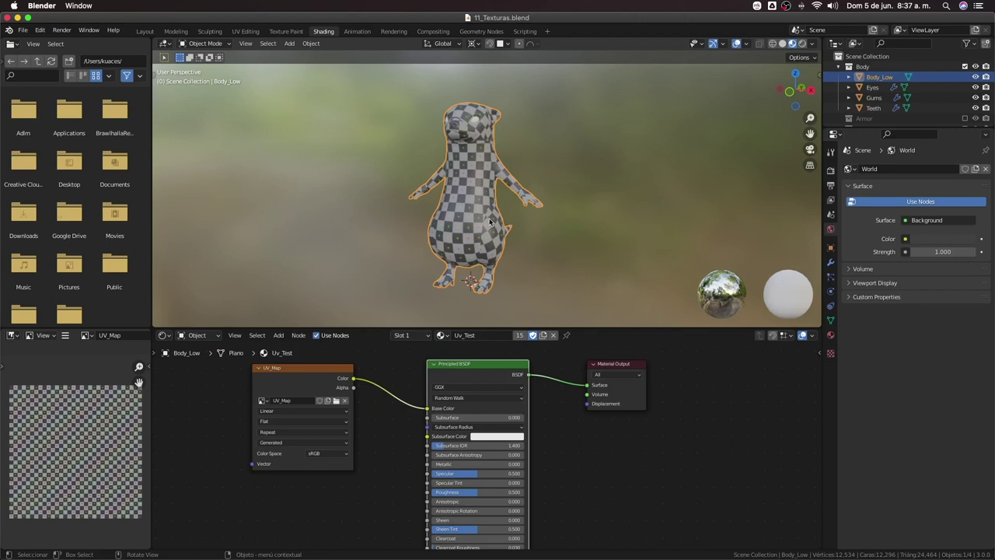
Unlink the checker test material and create a new default material for the body
left_click(553, 335)
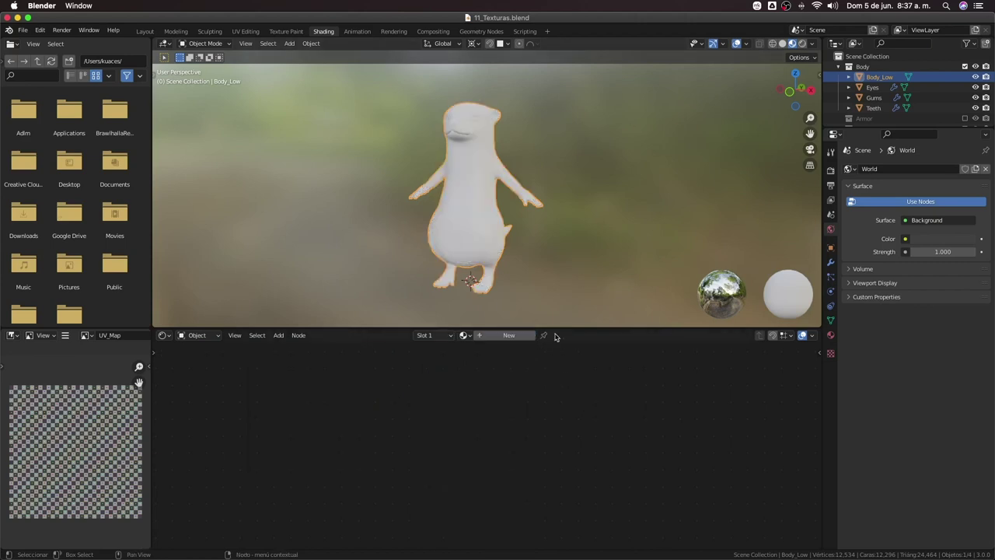
left_click(503, 336)
mouse_move(500, 364)
left_mouse_down()
mouse_move(473, 350)
mouse_move(468, 367)
left_mouse_up()
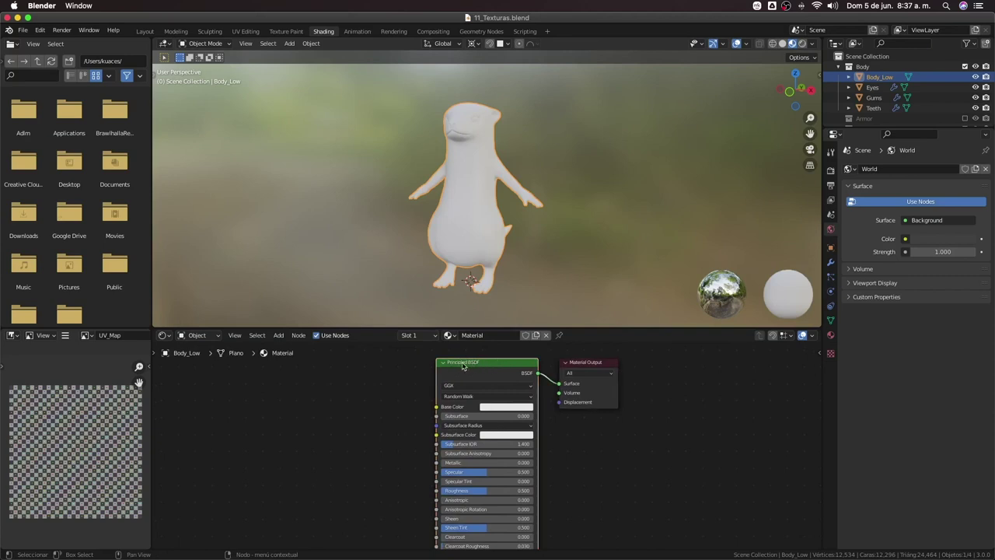
scroll(482, 385, "down", 2)
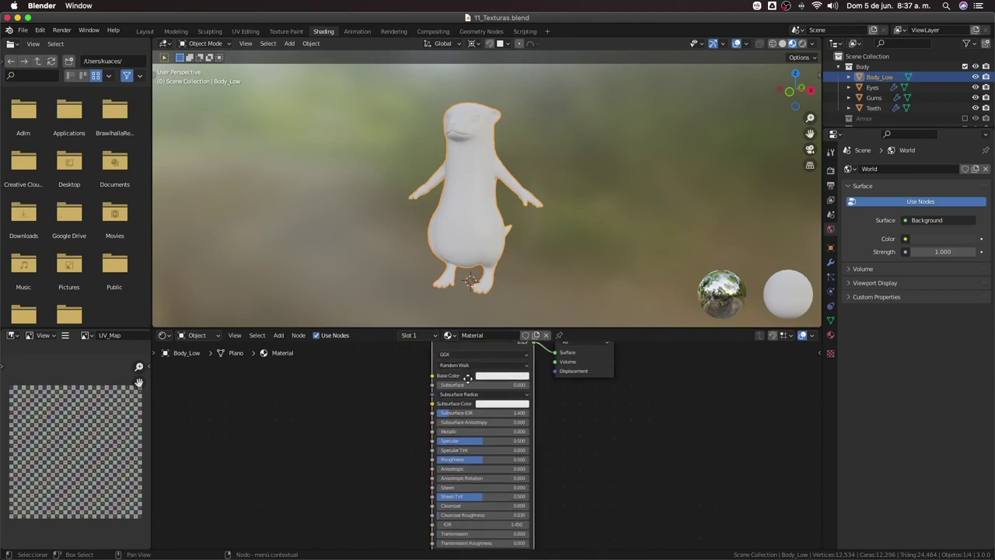
scroll(480, 366, "down", 3)
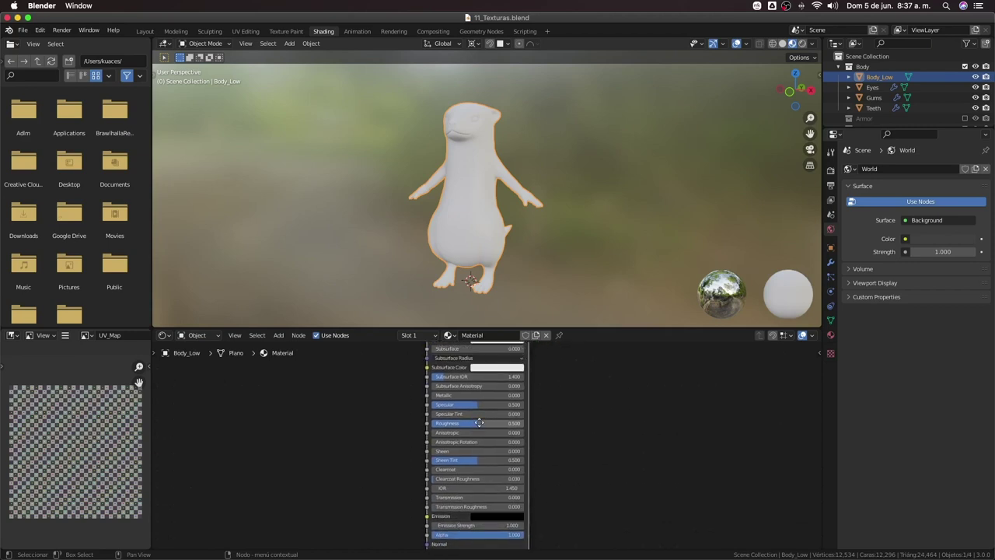
Check the Principled BSDF sliders, keeping Metallic at 0 and Roughness at 0.500, and recentre the nodes
left_click_drag(449, 399, 466, 398)
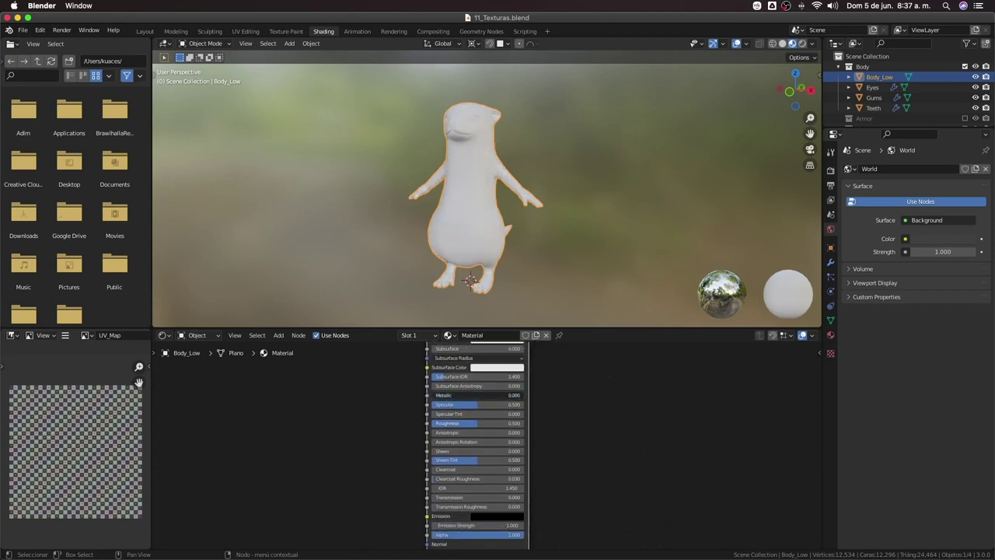
mouse_move(467, 423)
left_mouse_down()
mouse_move(513, 423)
mouse_move(478, 423)
left_mouse_up()
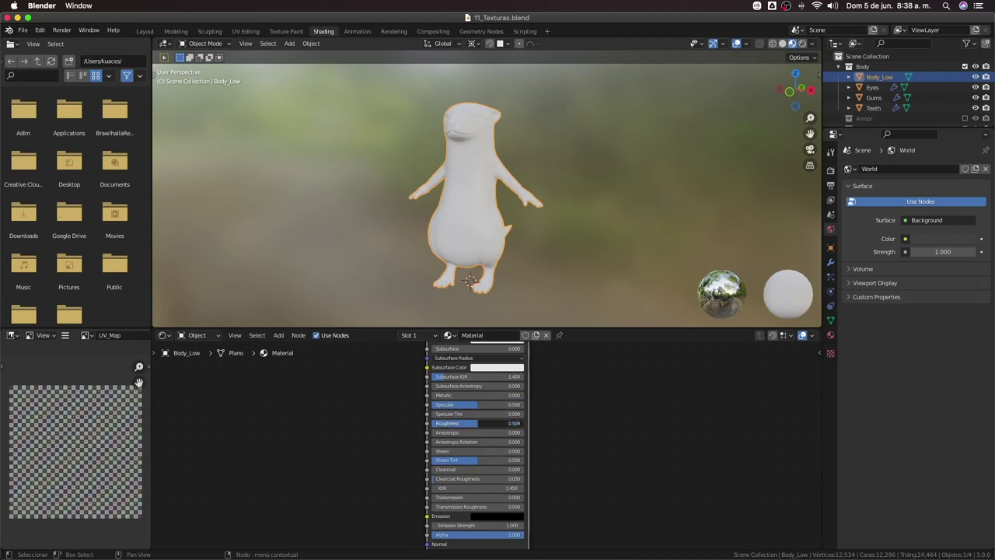
scroll(484, 375, "up", 2)
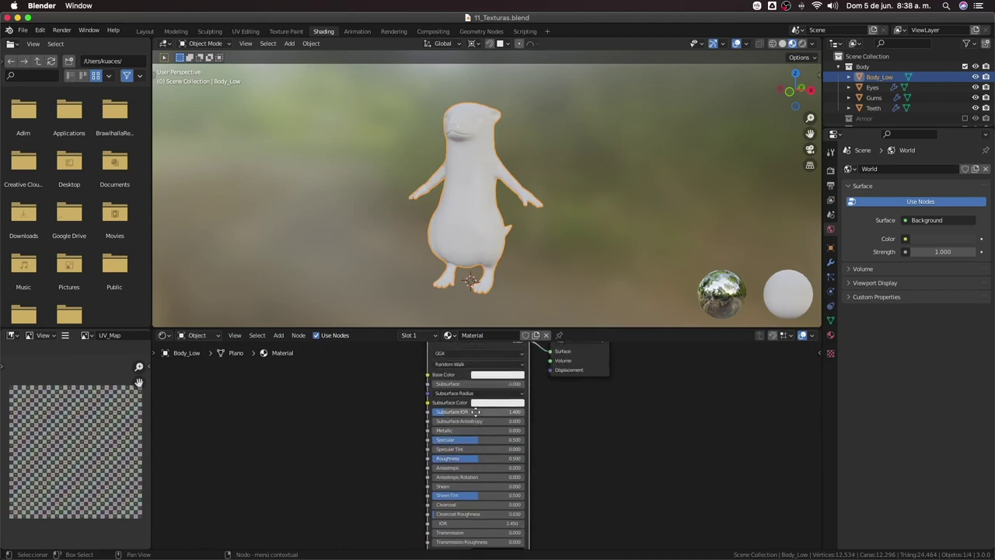
scroll(484, 374, "down", 5)
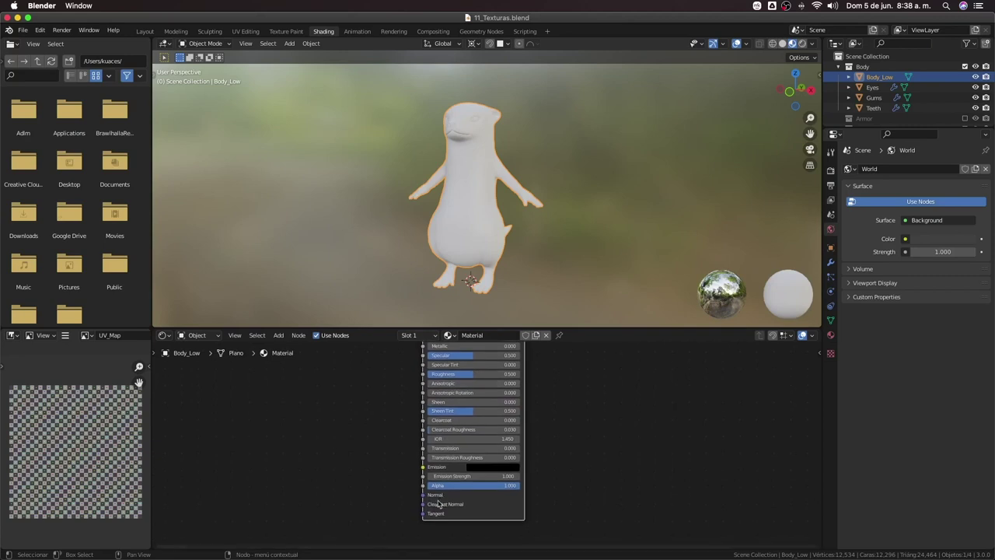
scroll(420, 497, "up", 4)
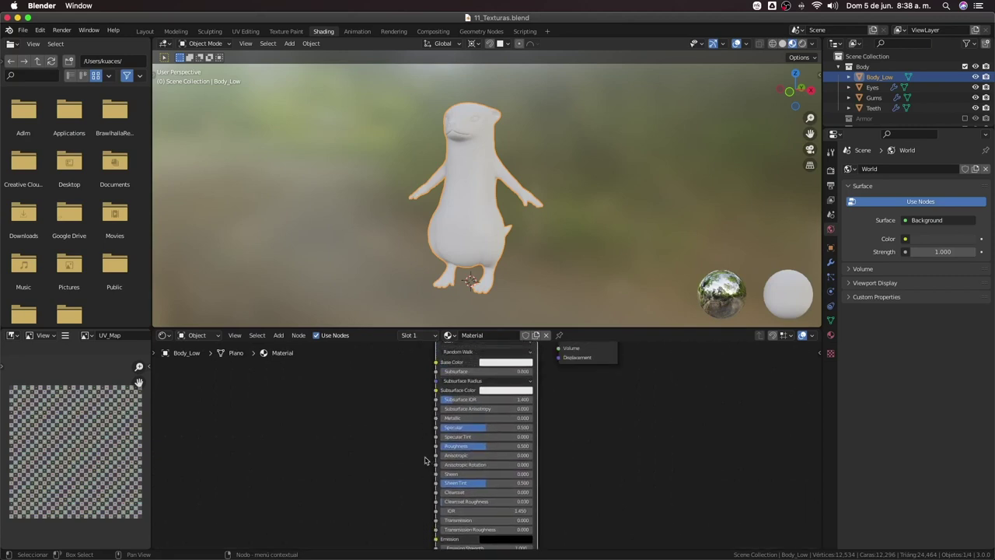
mouse_move(426, 461)
middle_mouse_down()
mouse_move(450, 481)
mouse_move(432, 527)
middle_mouse_up()
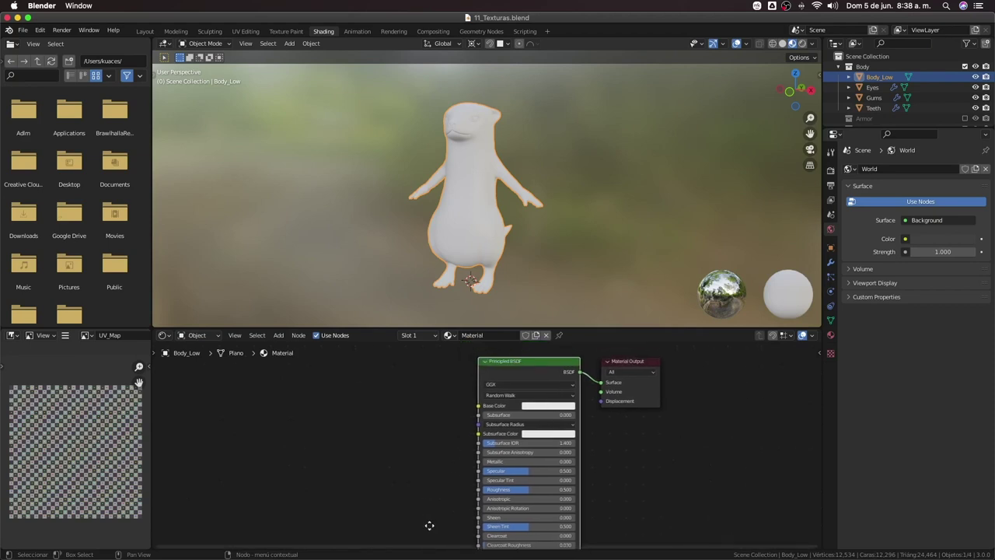
Rename the new material to Material_Kawa_Base and turn on its Fake User shield
left_click(495, 335)
left_click(492, 335)
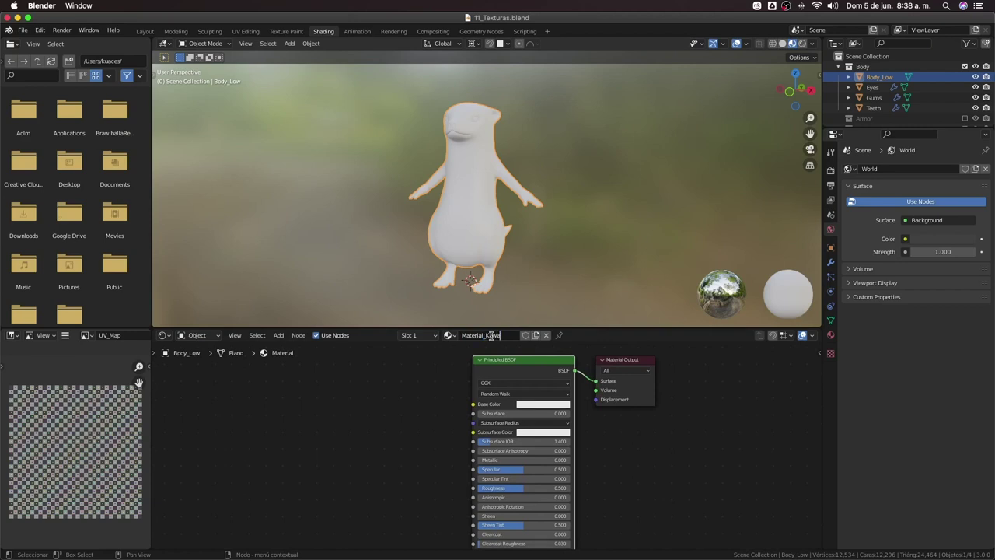
type("e")
key("Return")
left_click(526, 336)
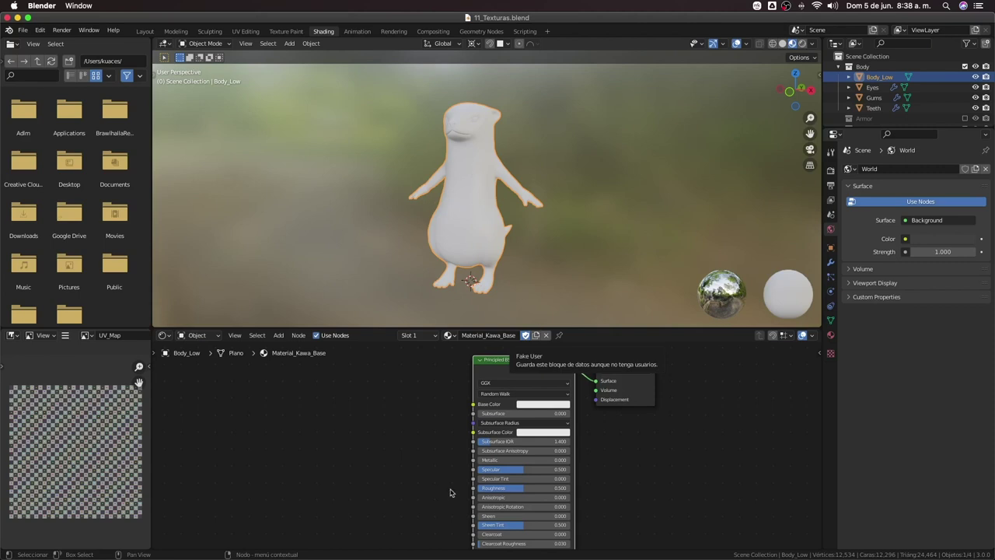
middle_click_drag(334, 389, 360, 389)
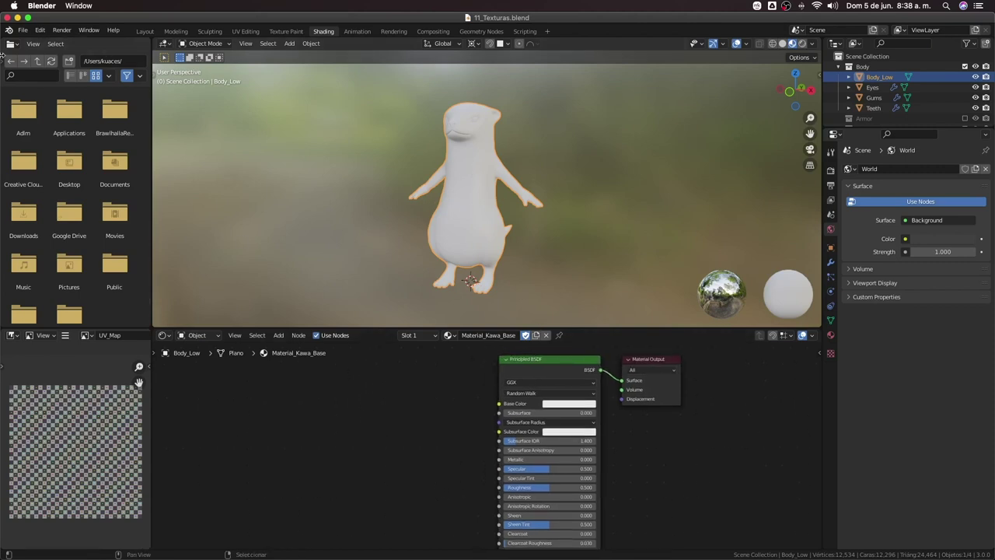
left_click(28, 34)
mouse_move(39, 30)
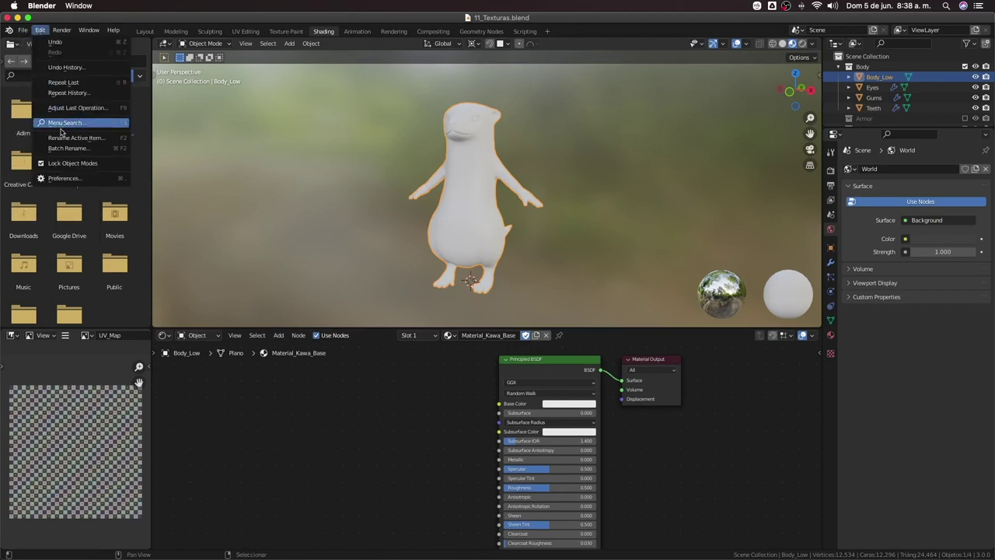
left_click(63, 179)
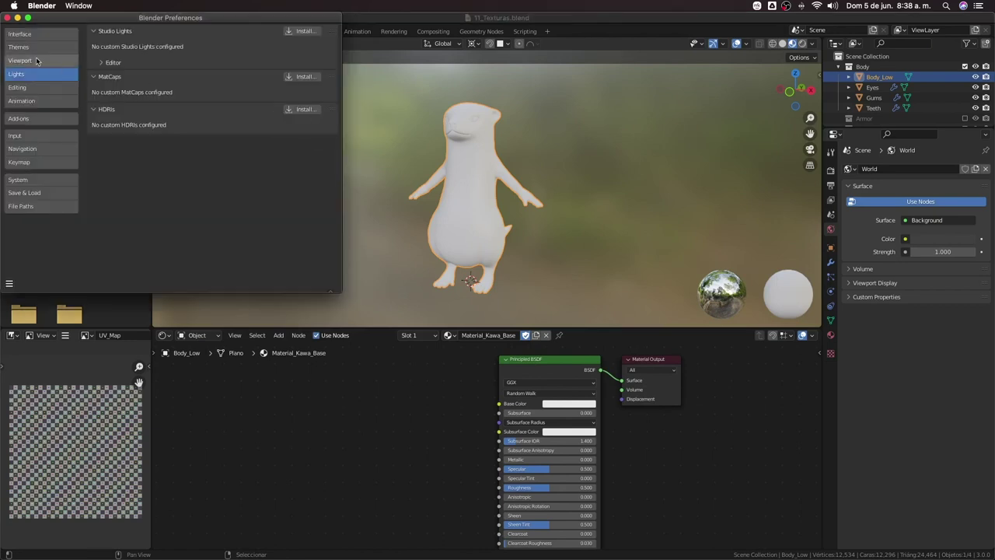
left_click(32, 118)
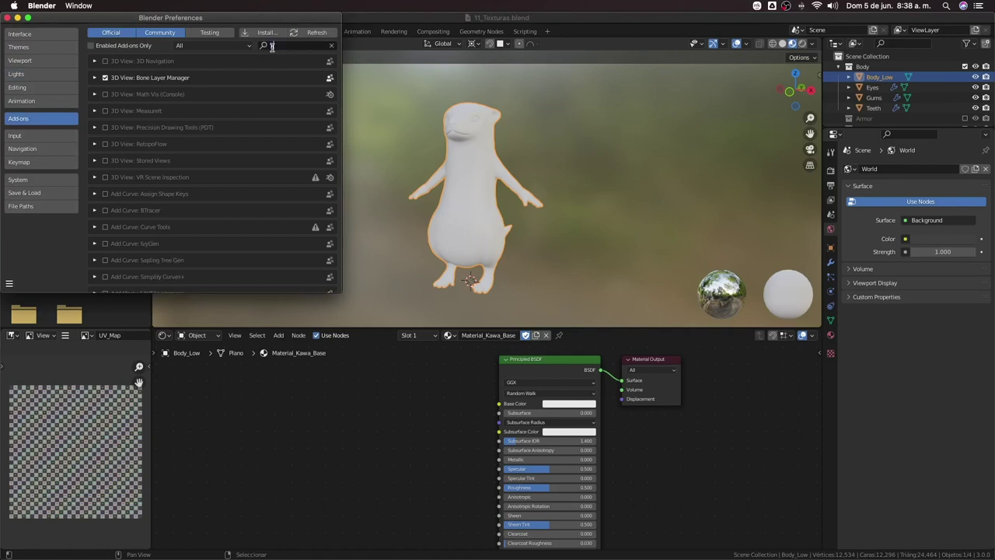
type("Node")
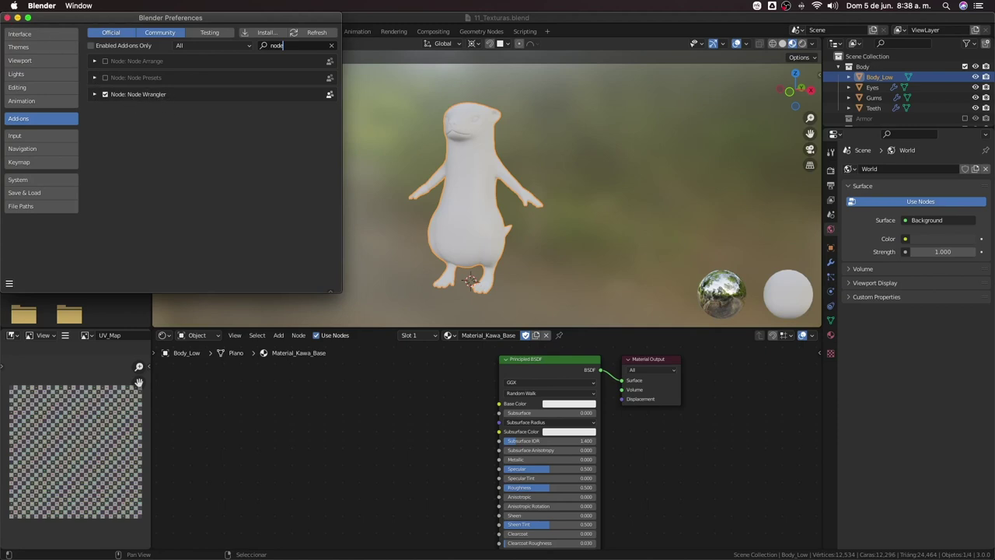
left_click(8, 17)
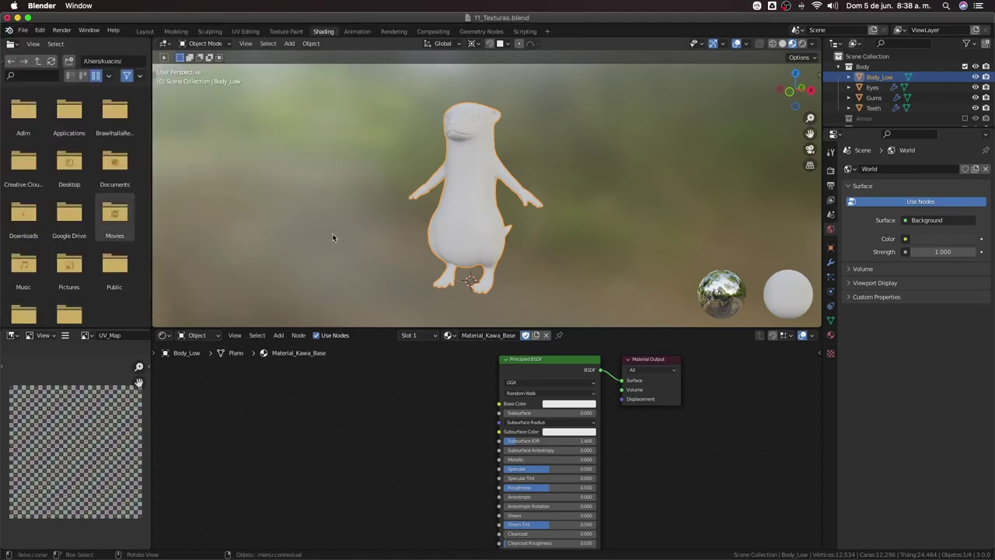
Orbit and zoom the viewport around the otter, ending on a close front three-quarter view
scroll(433, 210, "up", 2)
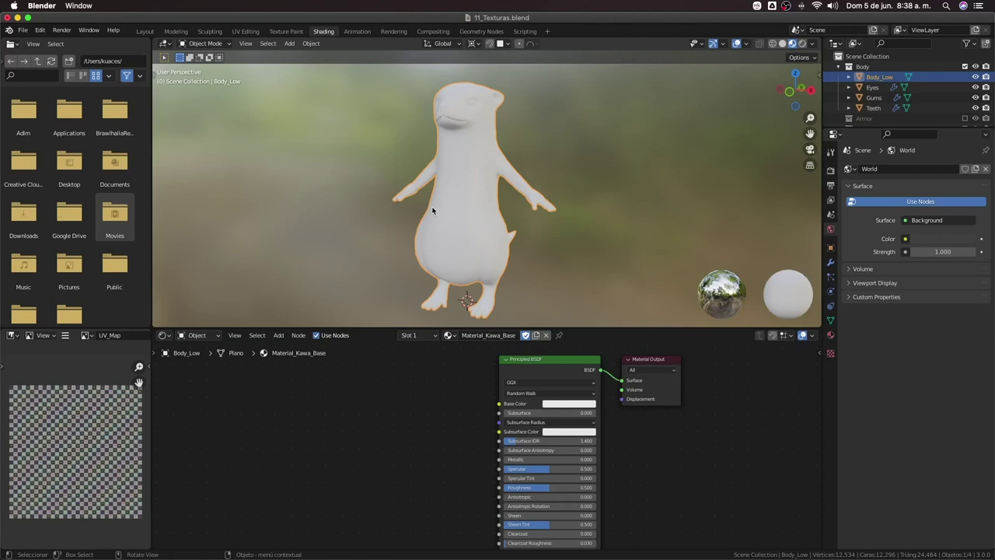
scroll(490, 191, "down", 2)
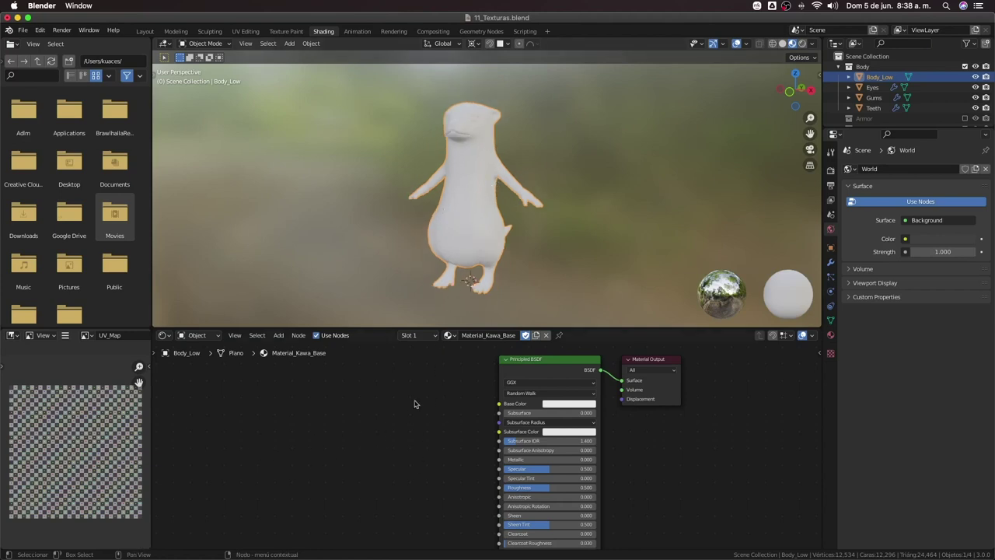
scroll(438, 203, "up", 1)
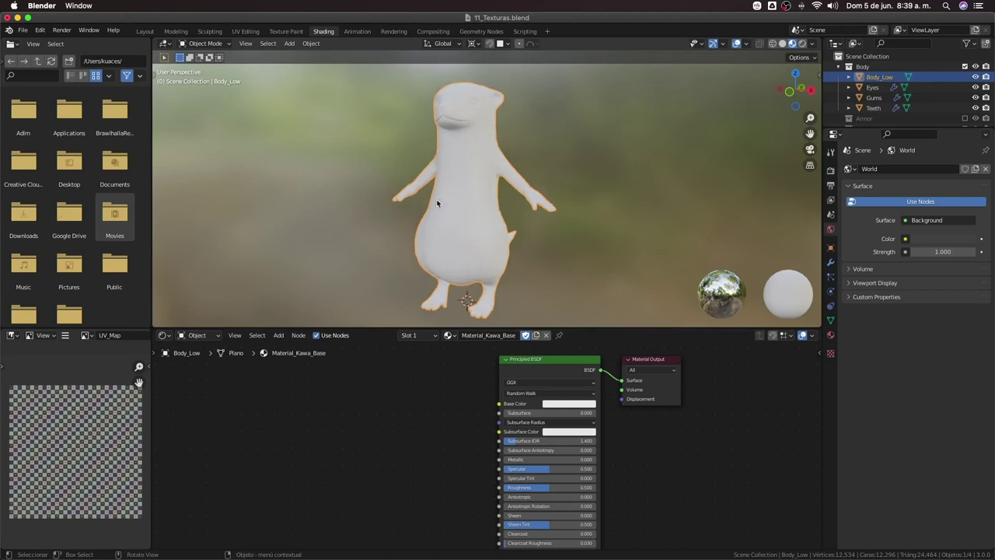
middle_click_drag(416, 171, 424, 189)
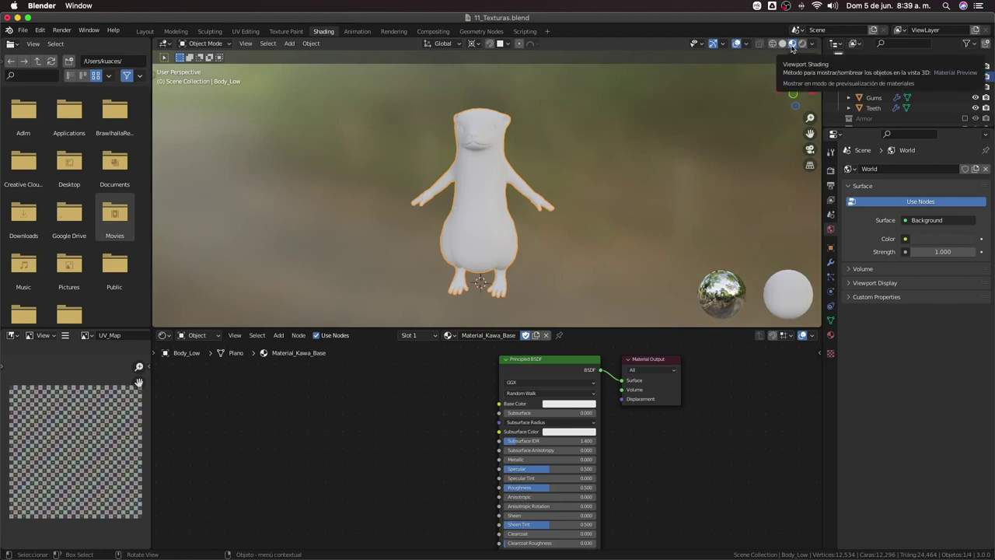
scroll(586, 220, "down", 3)
mouse_move(586, 220)
middle_mouse_down()
mouse_move(429, 197)
mouse_move(309, 200)
mouse_move(596, 262)
middle_mouse_up()
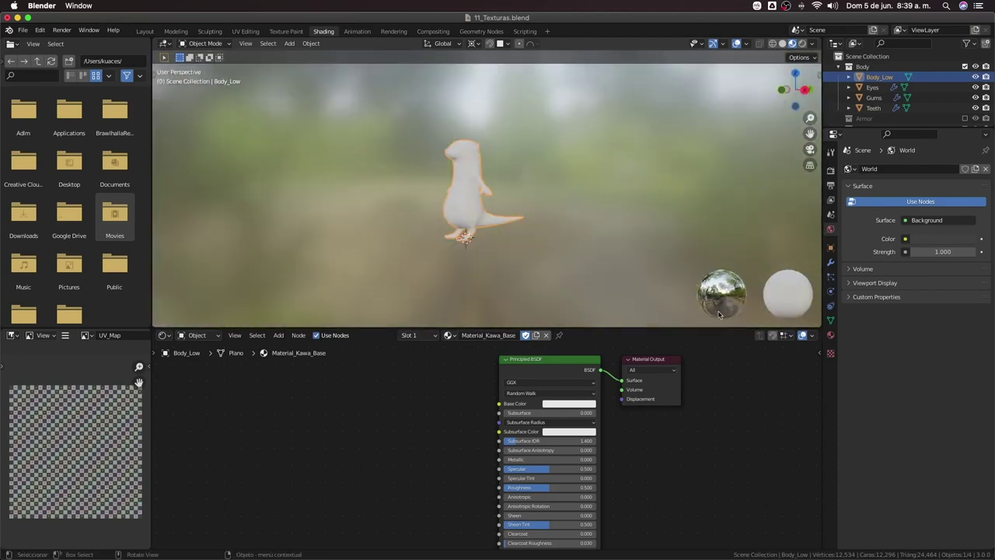
middle_click_drag(494, 216, 580, 218)
scroll(476, 206, "up", 2)
middle_click_drag(476, 206, 378, 183)
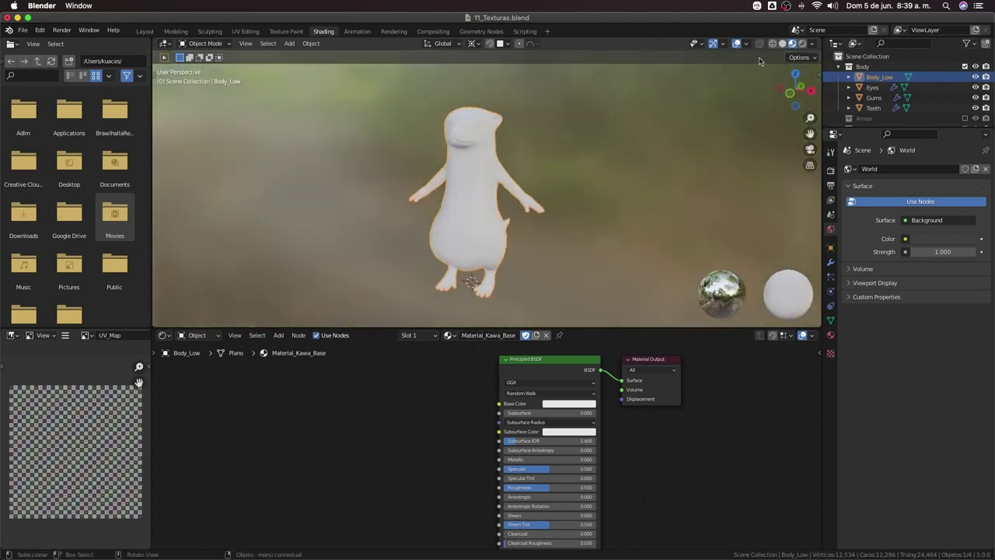
Switch the Material Preview lighting to a different indoor HDRI
left_click(813, 44)
left_click(806, 130)
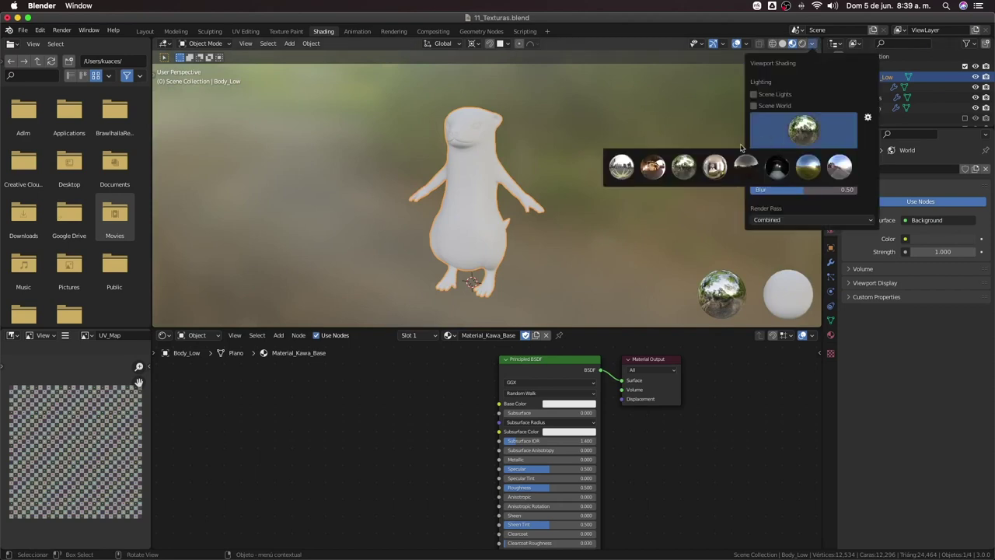
left_click(713, 166)
mouse_move(697, 183)
middle_mouse_down()
mouse_move(540, 207)
mouse_move(568, 207)
mouse_move(451, 205)
mouse_move(555, 195)
mouse_move(431, 188)
mouse_move(513, 179)
mouse_move(381, 185)
mouse_move(483, 190)
middle_mouse_up()
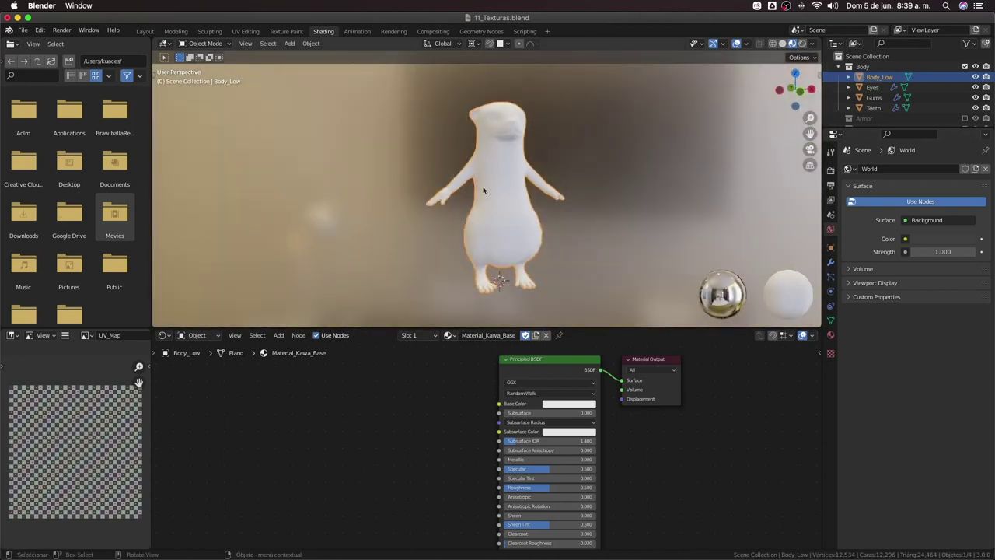
Show the Eevee settings in Render Properties
left_click(832, 153)
left_click(832, 185)
left_click(832, 169)
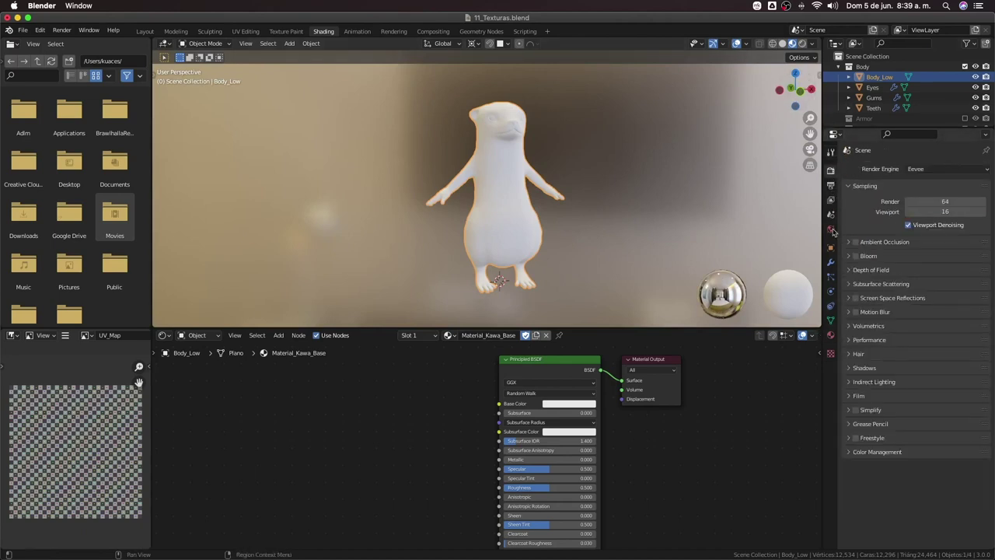
Expand the Film panel and raise the preview HDRI blur to 1.00
left_click(848, 396)
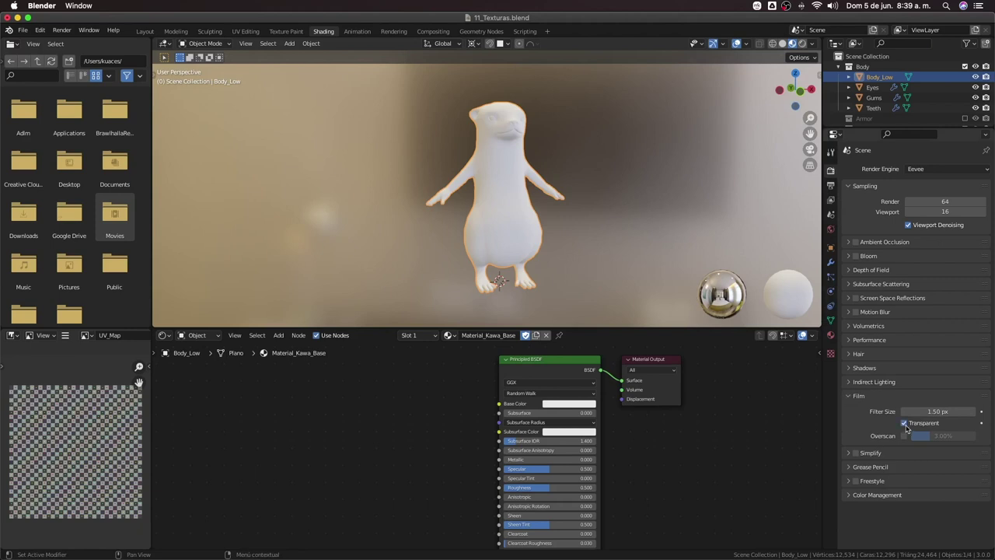
mouse_move(679, 232)
middle_mouse_down()
mouse_move(576, 201)
mouse_move(609, 201)
middle_mouse_up()
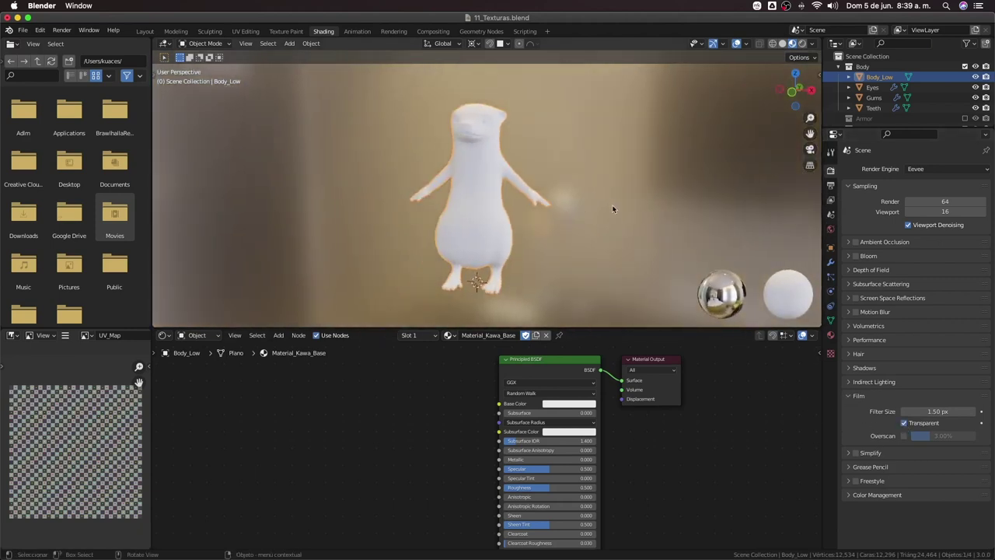
left_click(813, 44)
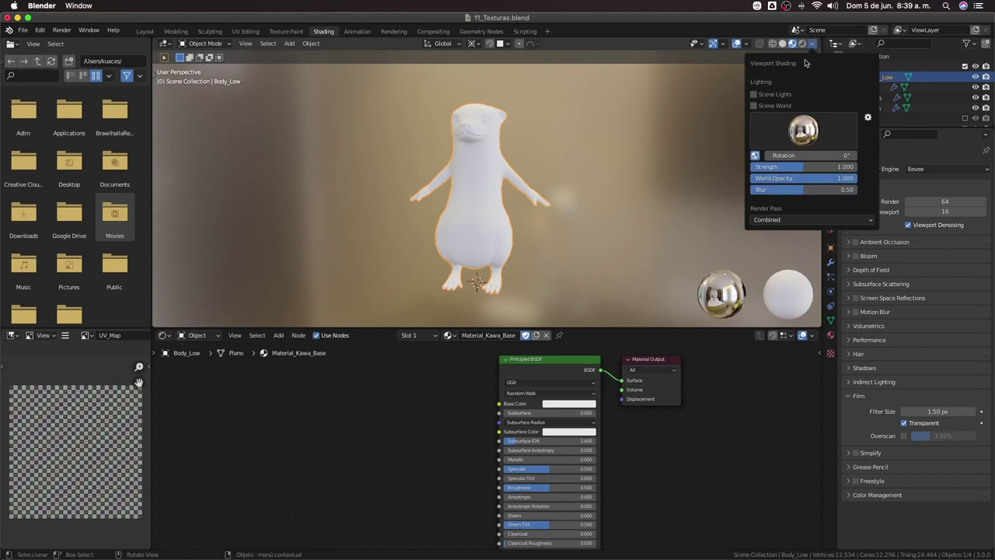
mouse_move(801, 190)
left_mouse_down()
mouse_move(818, 190)
mouse_move(753, 190)
mouse_move(855, 189)
left_mouse_up()
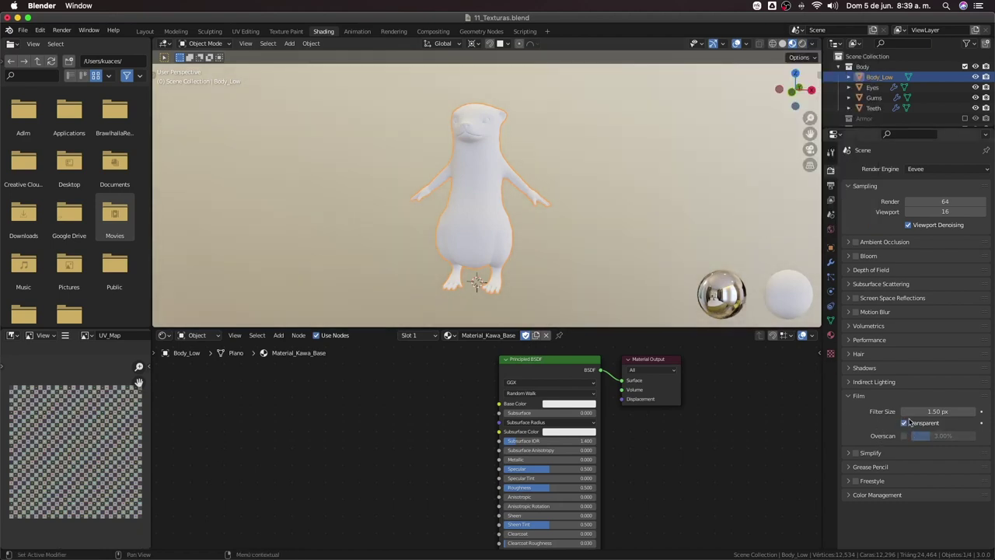
Show the World properties with a Background surface at strength 1.000
left_click(830, 230)
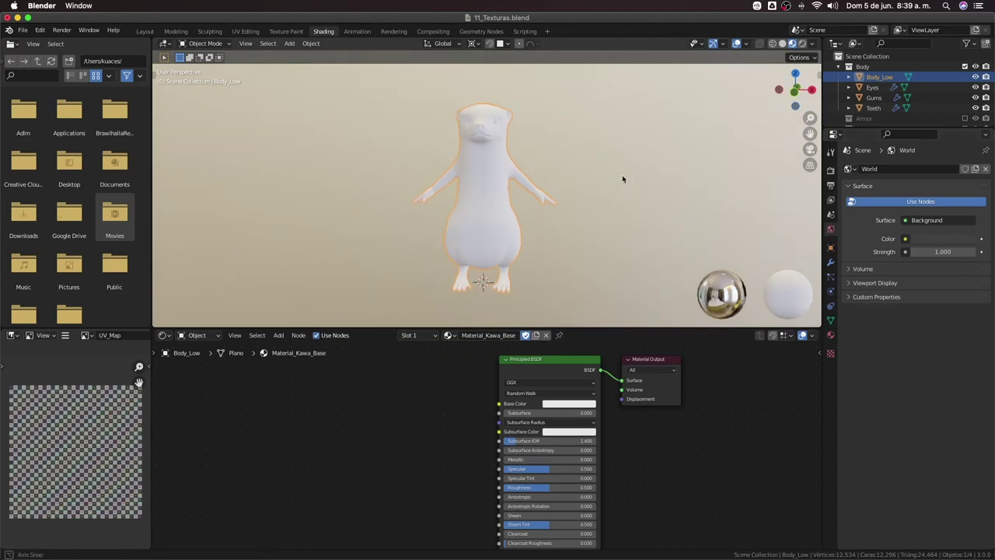
scroll(546, 245, "up", 3)
left_click(547, 245)
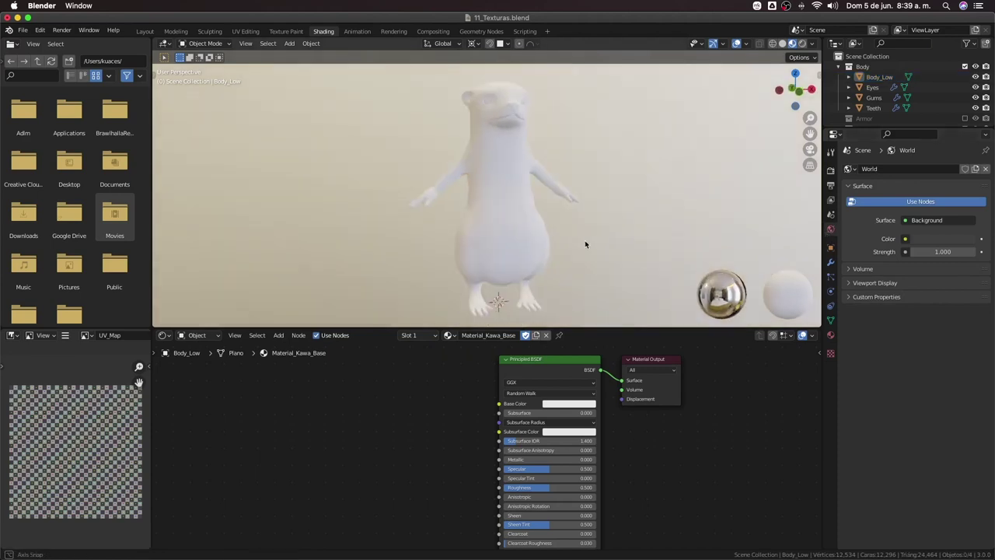
middle_click_drag(565, 245, 542, 245)
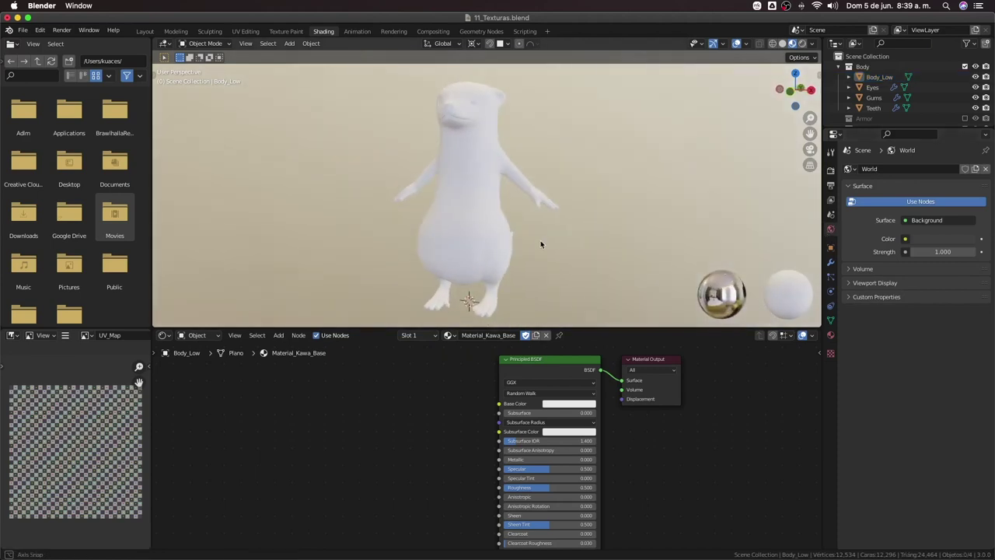
Try a darker studio HDRI for the preview lighting
left_click(812, 44)
left_click(804, 131)
left_click(778, 166)
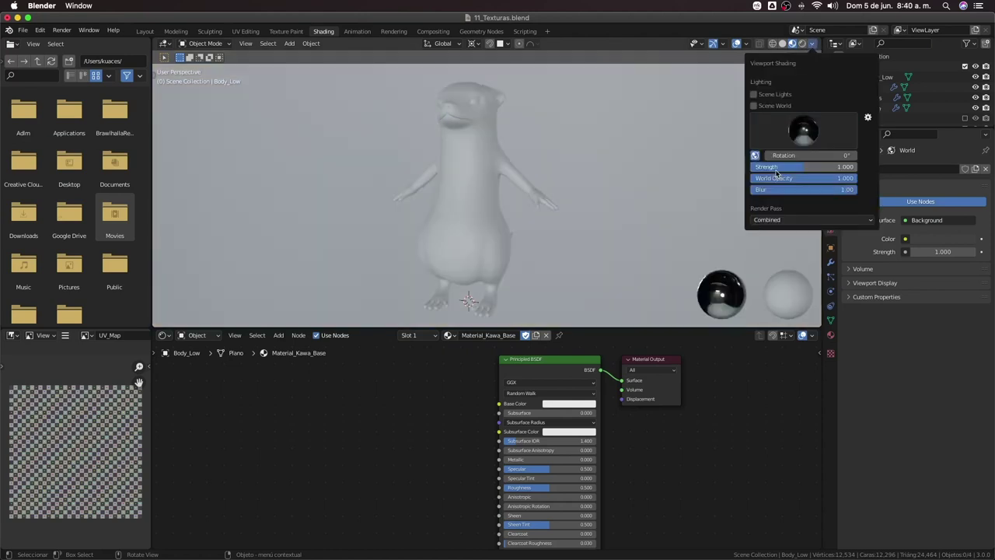
middle_click_drag(467, 140, 288, 138)
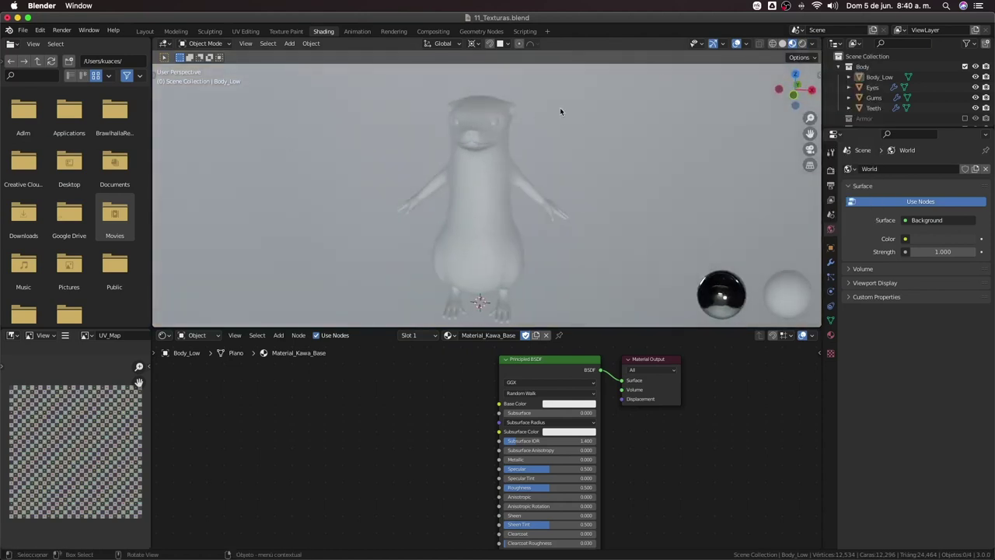
Switch to a bright grey studio HDRI and expand the Color Management render settings
left_click(812, 45)
left_click(803, 131)
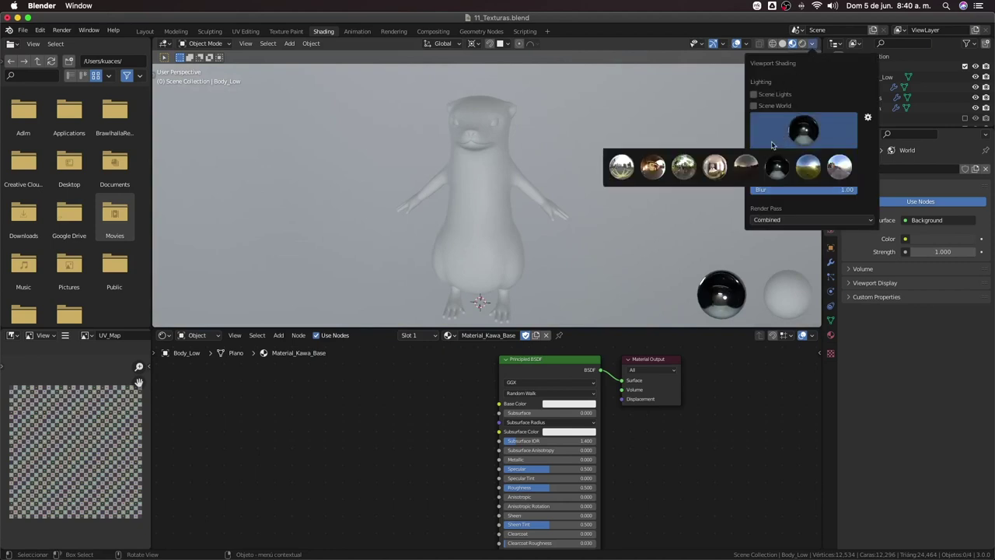
left_click(625, 166)
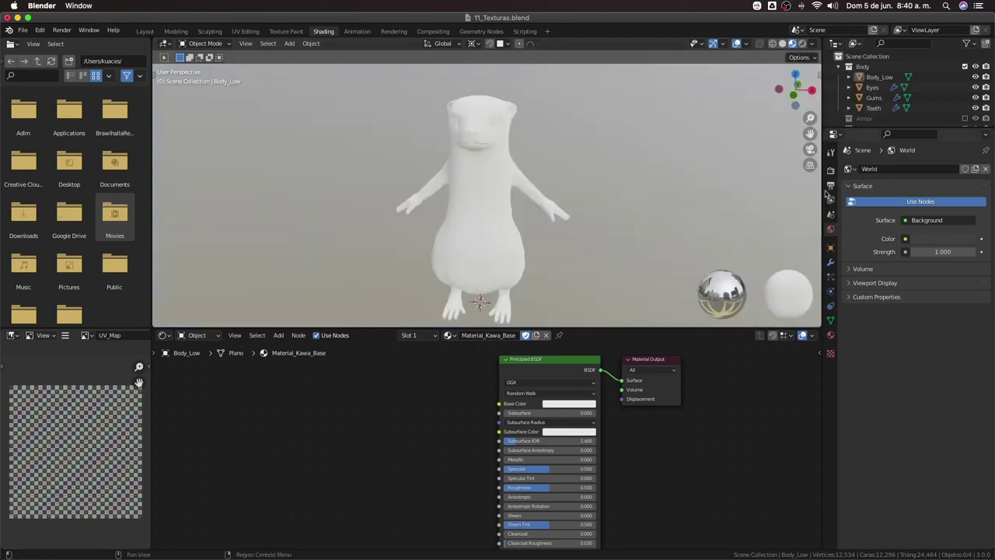
left_click(831, 172)
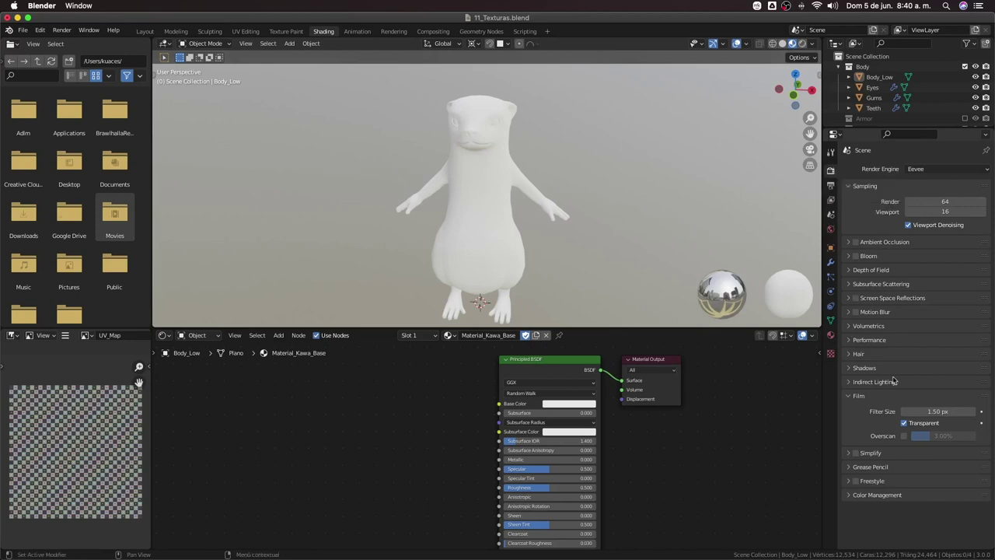
left_click(851, 498)
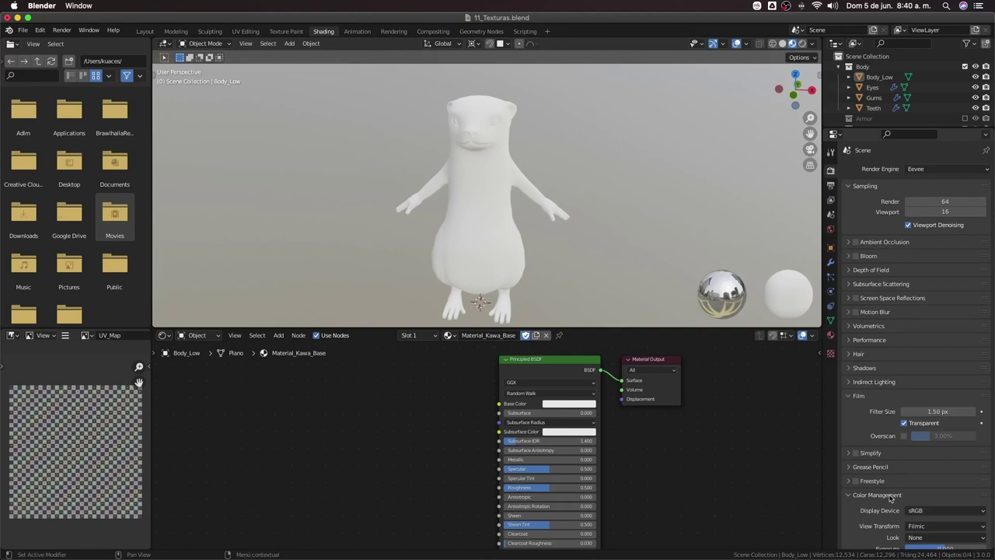
Change the Color Management View Transform from Filmic to Standard
scroll(891, 499, "down", 2)
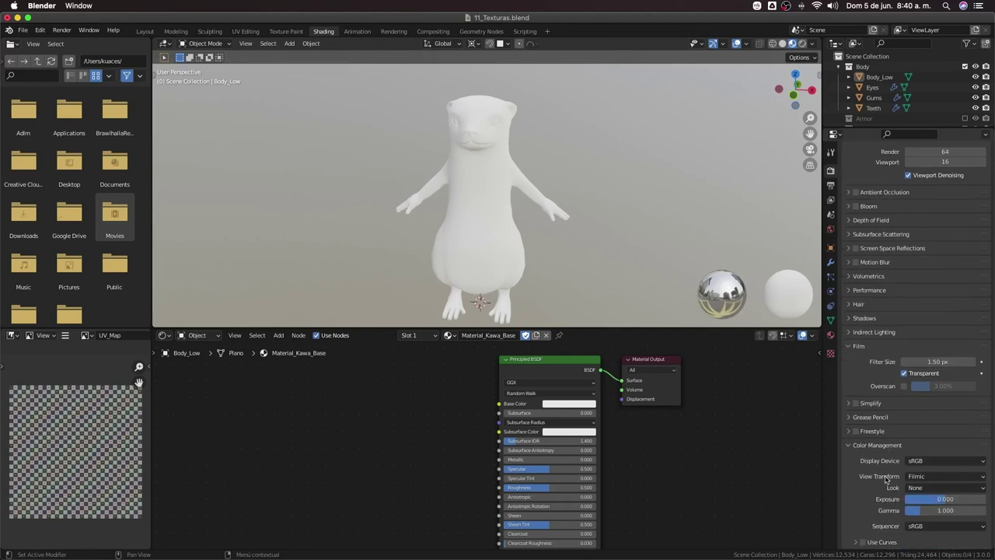
left_click(926, 476)
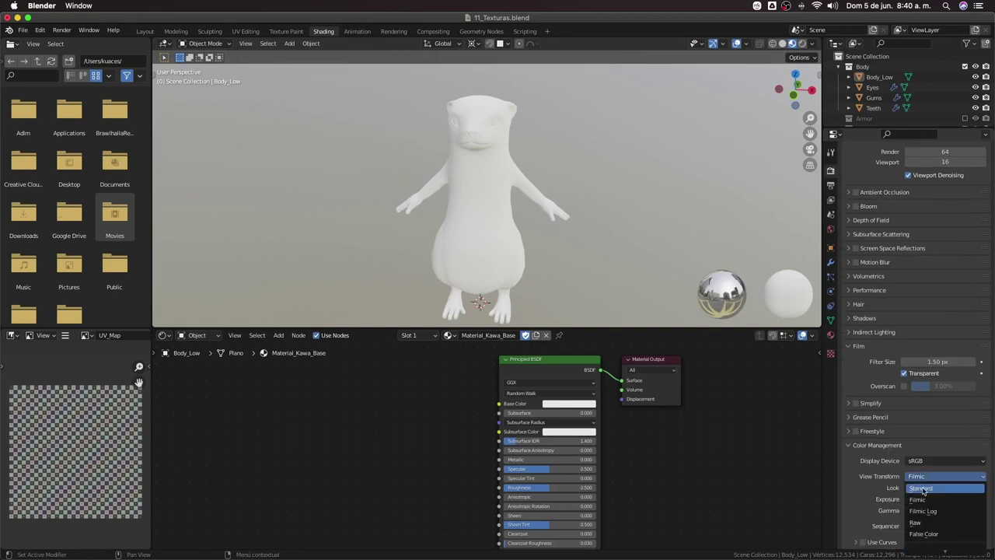
left_click(923, 488)
middle_click_drag(498, 191, 531, 185)
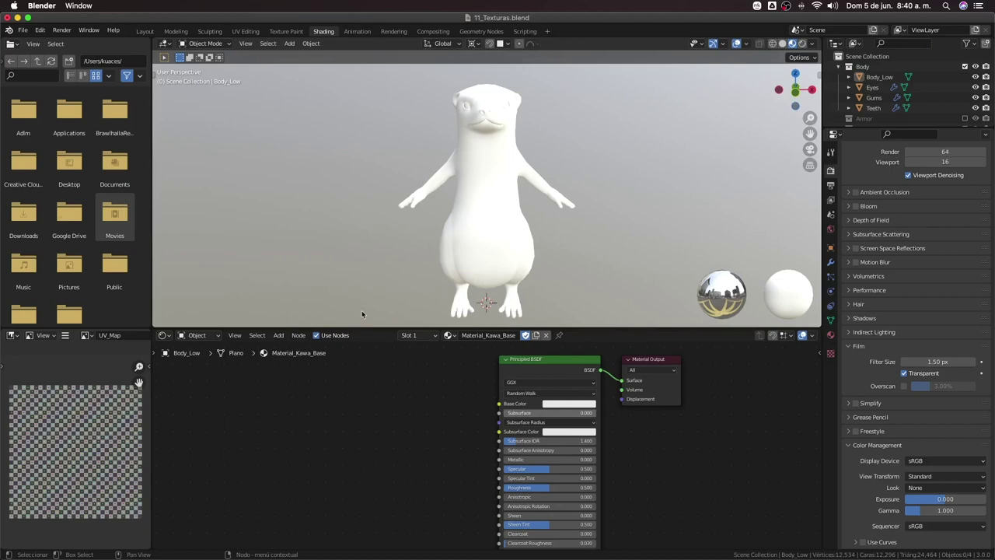
In Texture Paint, narrow the image area, split it into two stacked editors, and unlink the checker image
left_click(286, 31)
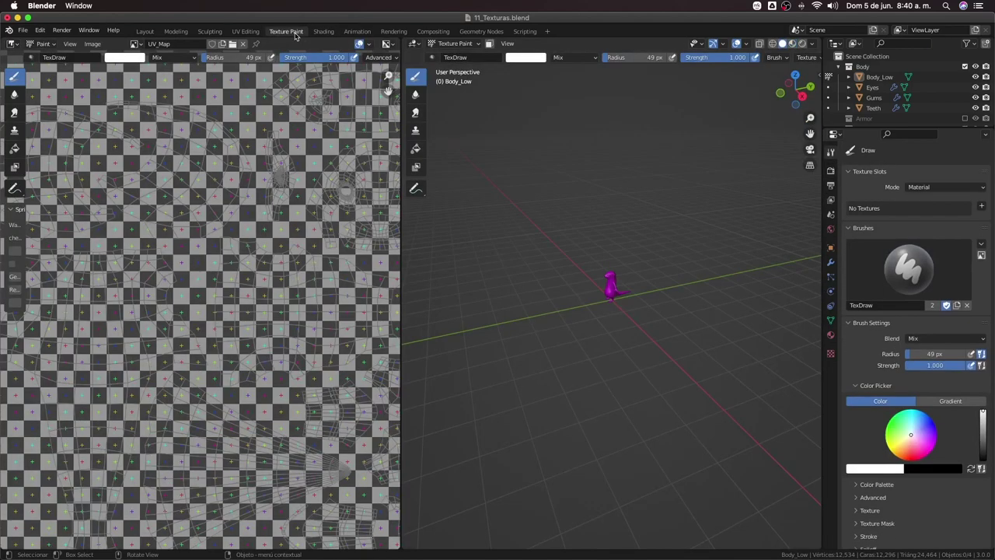
left_click_drag(399, 170, 287, 101)
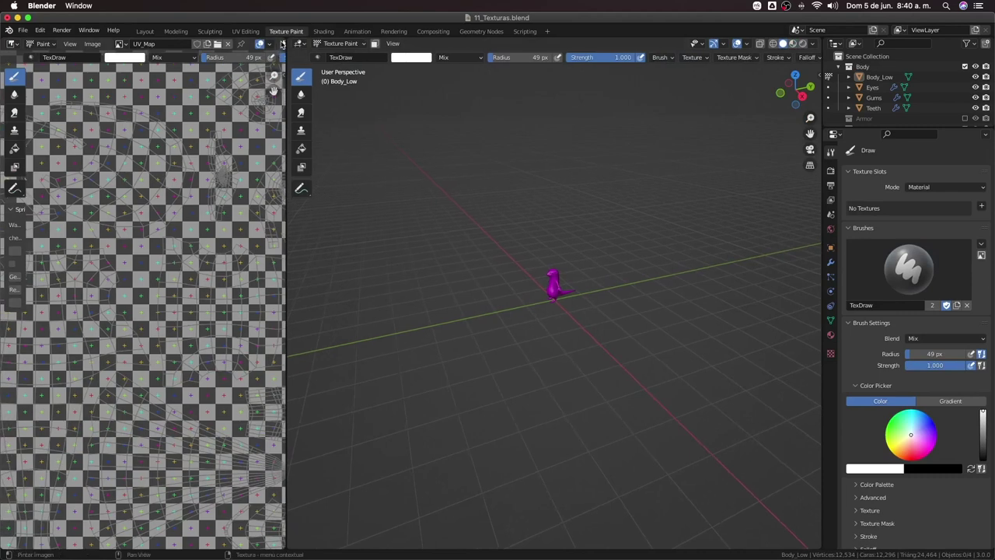
left_click_drag(282, 43, 272, 310)
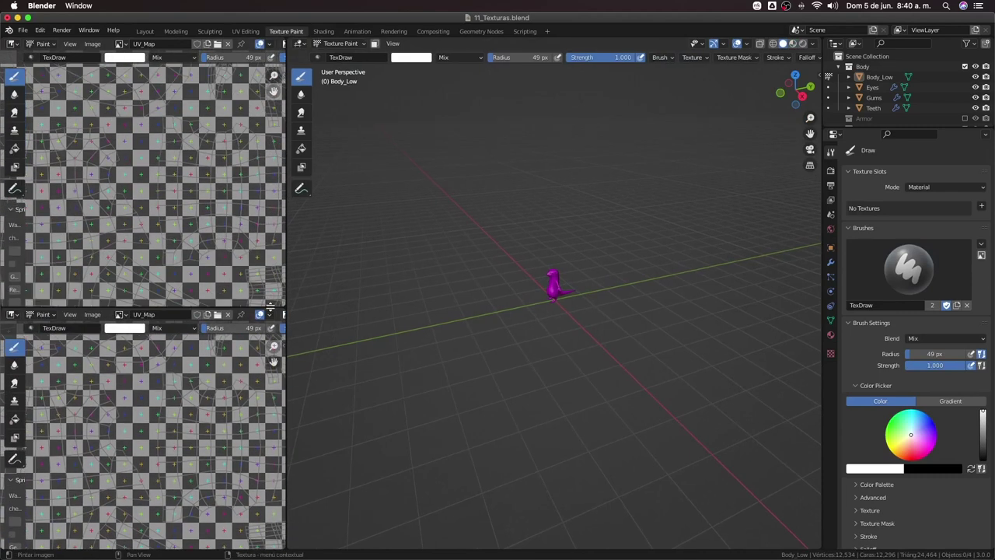
left_click(228, 43)
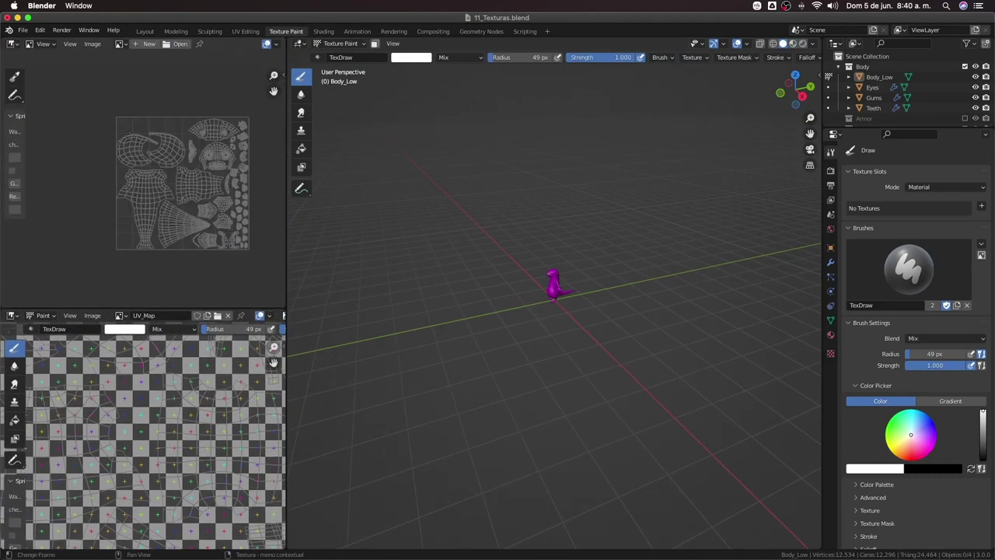
scroll(118, 170, "right", 5)
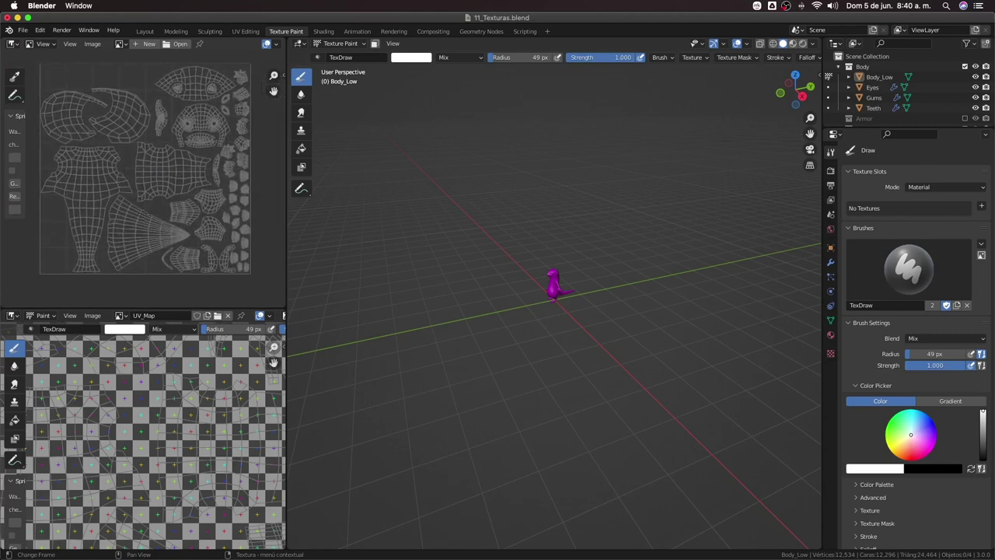
left_click(12, 316)
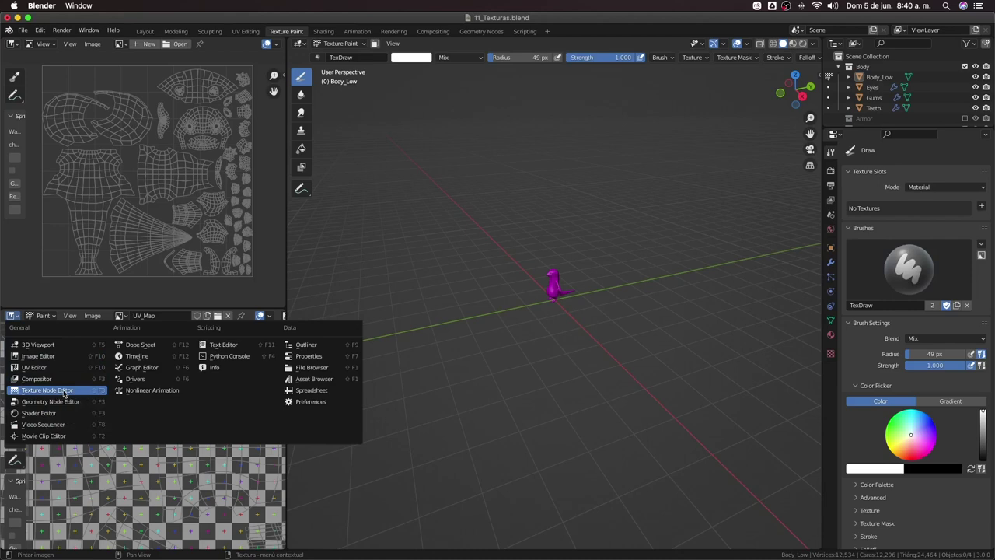
Make the lower-left area a Shader Editor for Material_Kawa_Base, hide its sidebar, and zoom onto Principled BSDF
left_click(63, 389)
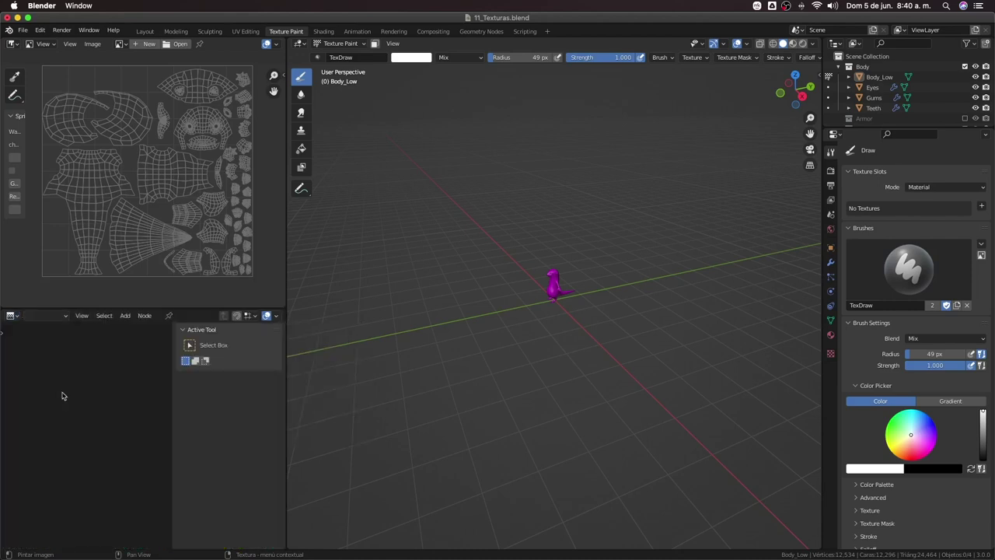
left_click(16, 317)
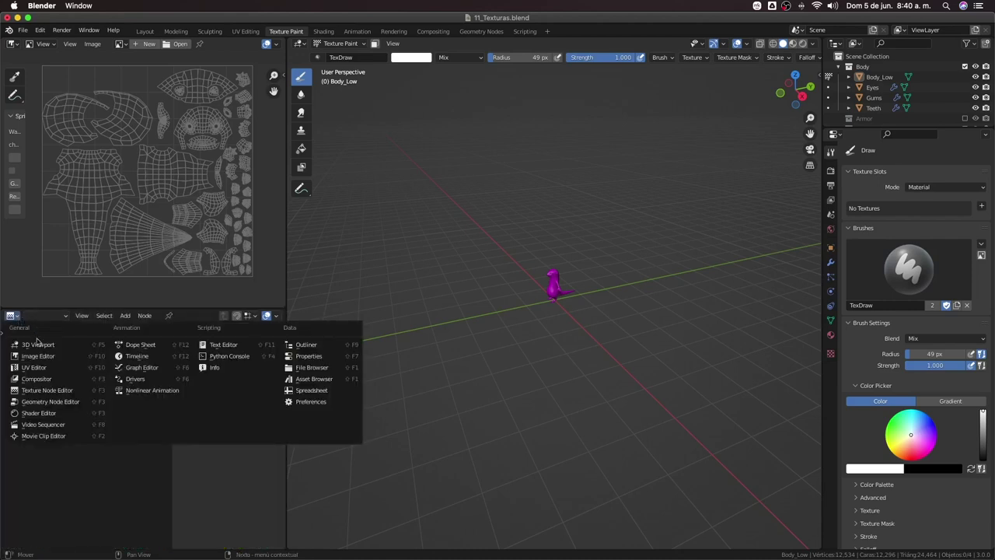
left_click(41, 417)
scroll(116, 398, "up", 2)
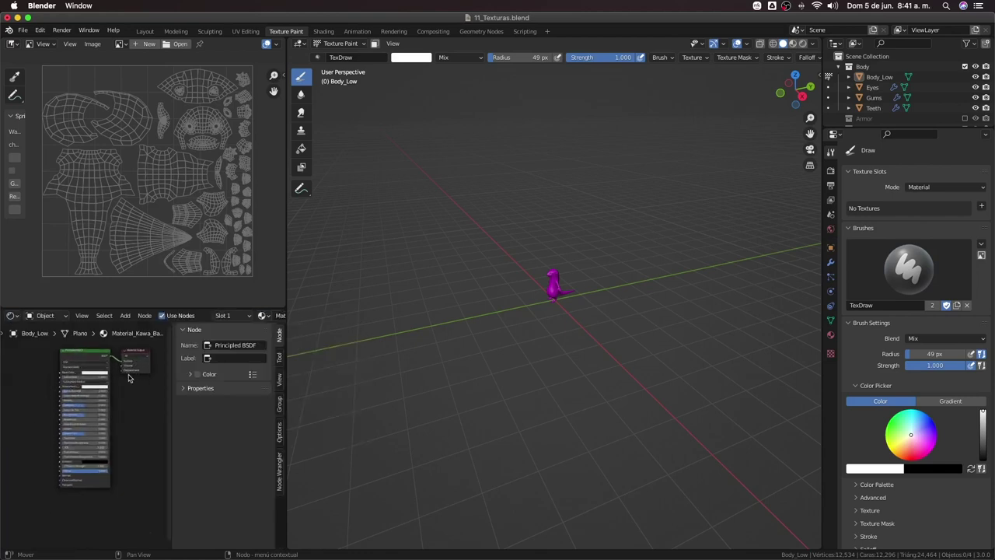
key("n")
scroll(159, 377, "up", 1)
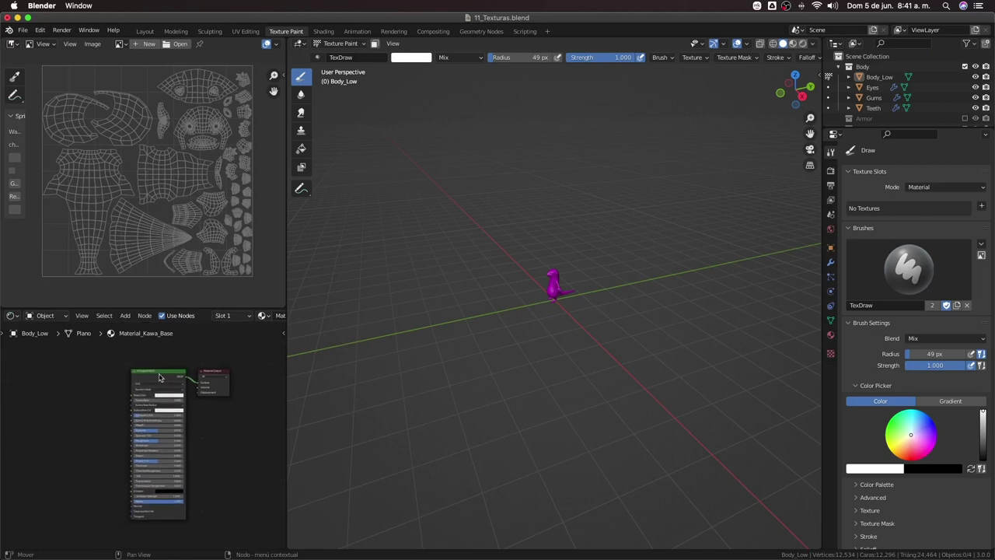
scroll(159, 377, "up", 2)
scroll(162, 361, "up", 2)
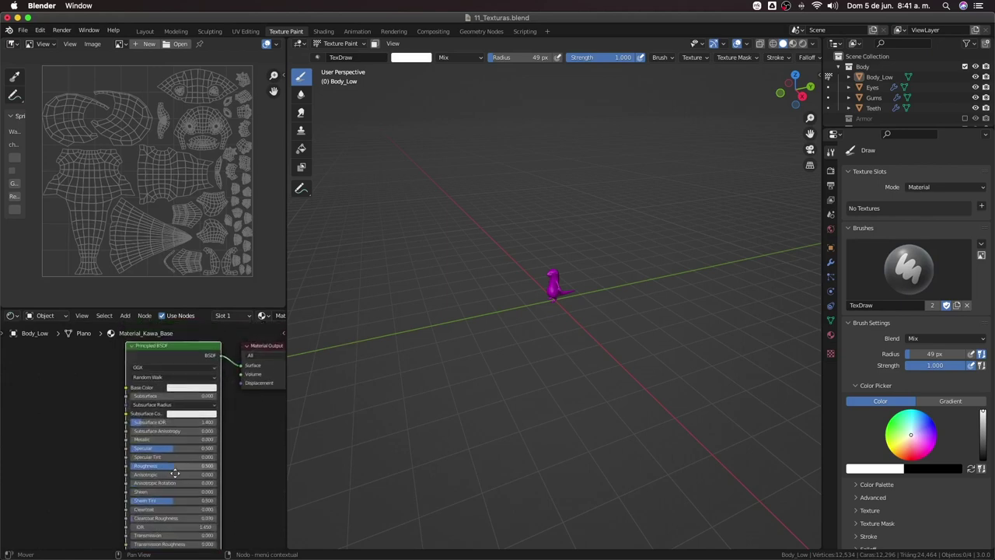
View the otter from the front and set the viewport shading Color to Material
scroll(586, 280, "up", 2)
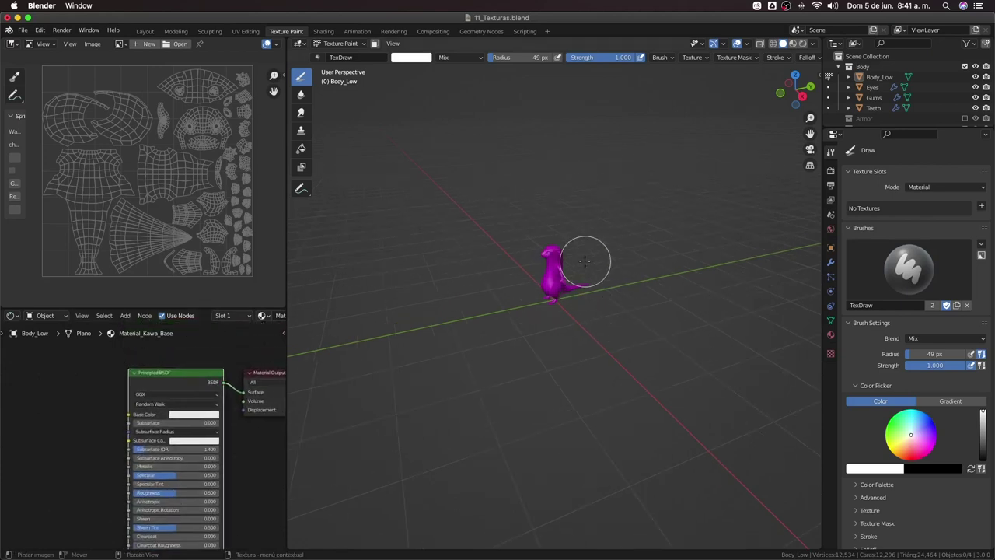
key("KP_1")
scroll(585, 262, "up", 5)
scroll(578, 268, "up", 2)
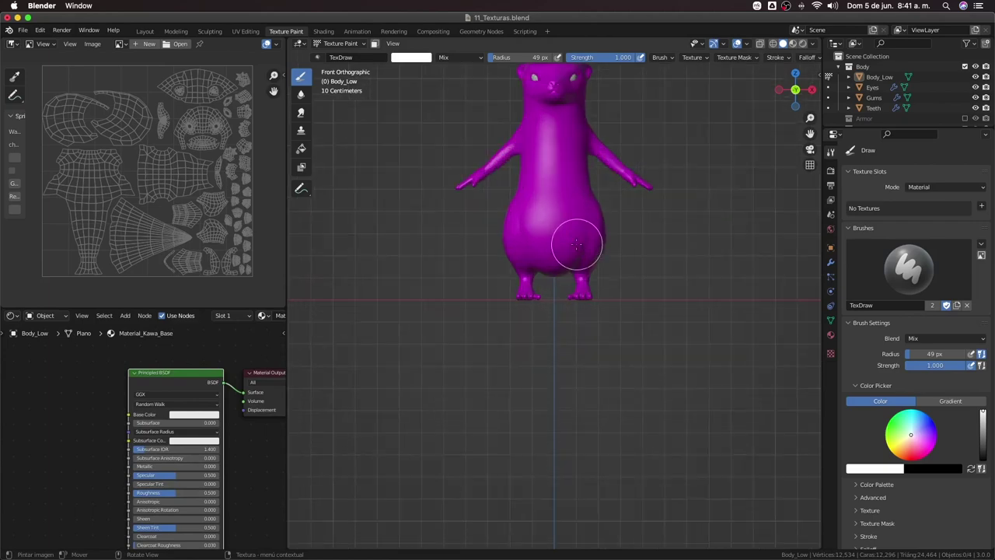
scroll(602, 268, "up", 5, "shift")
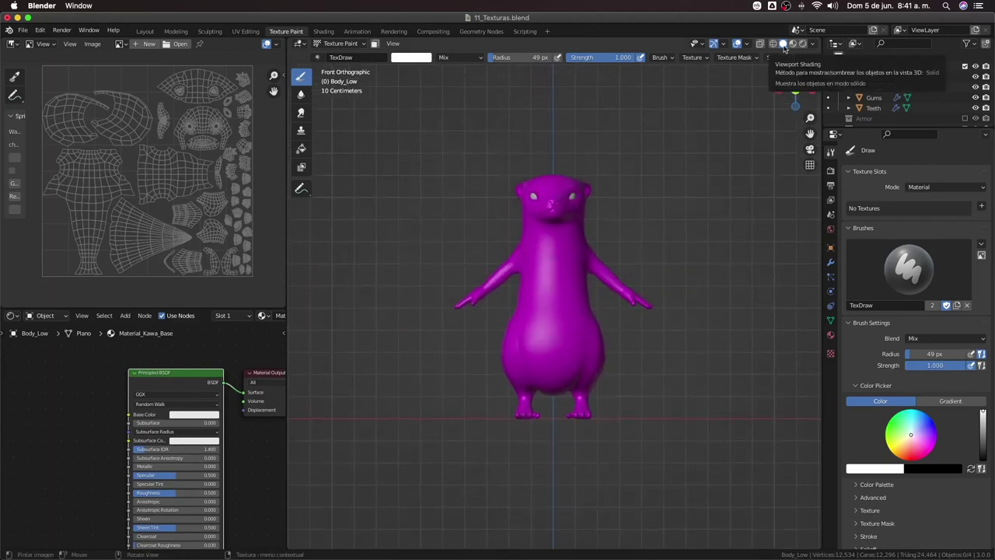
left_click(815, 46)
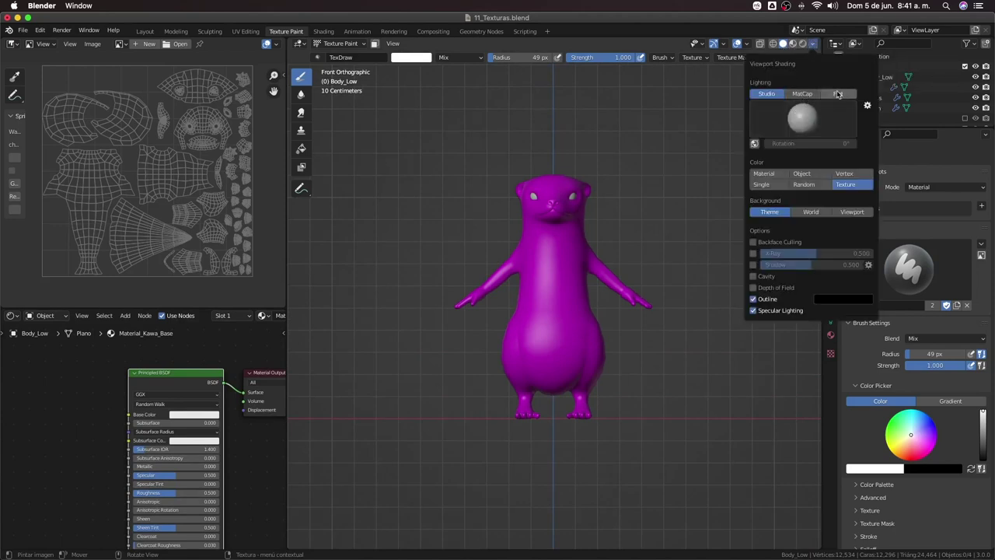
left_click(780, 175)
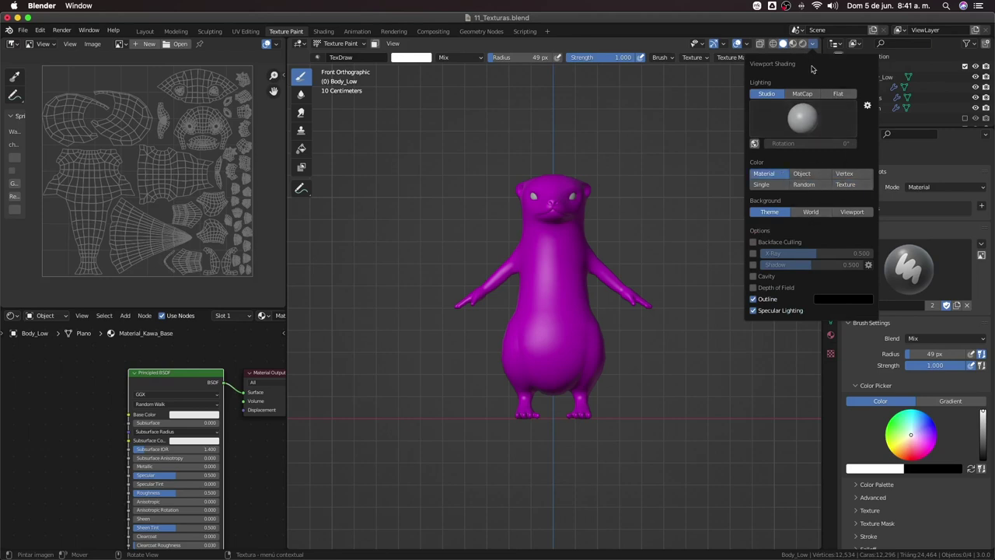
Toggle between Material Preview and Solid shading until the otter shows white, and reposition the node tree
left_click(793, 44)
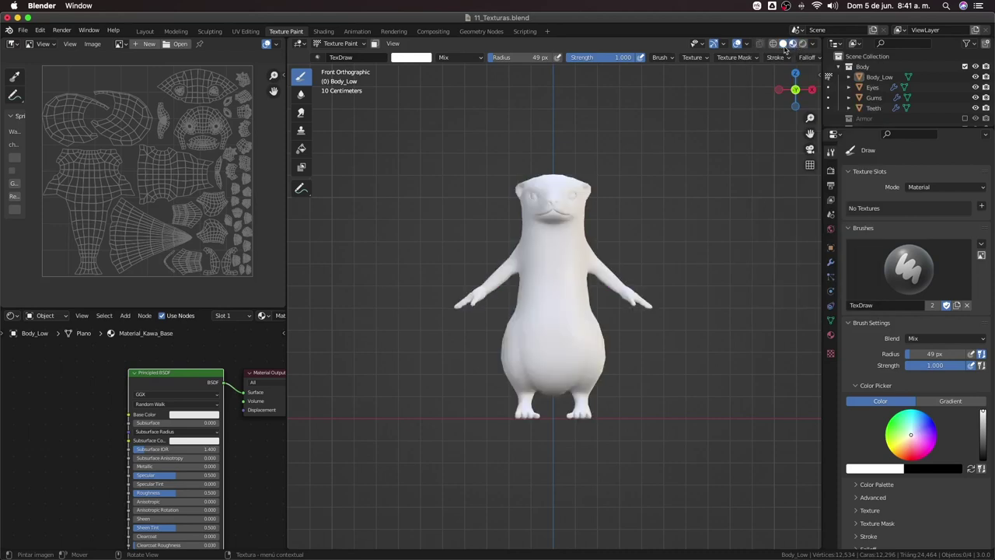
scroll(626, 272, "up", 1)
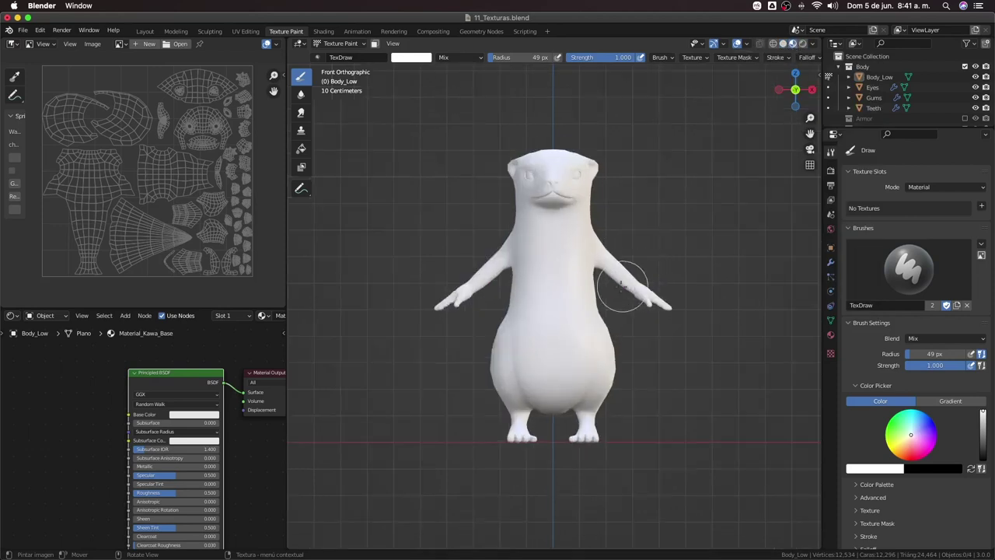
left_click(784, 45)
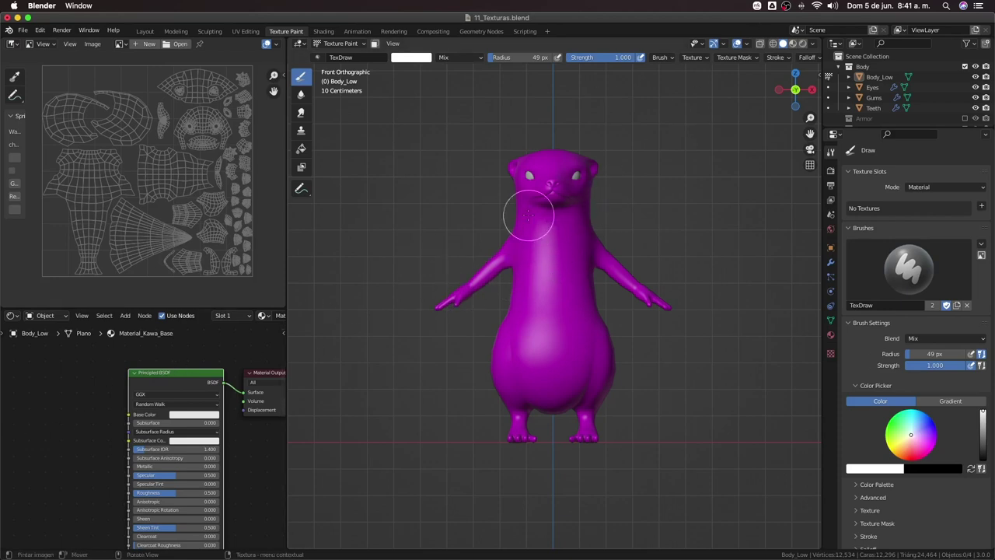
left_click(783, 43)
scroll(560, 251, "up", 2)
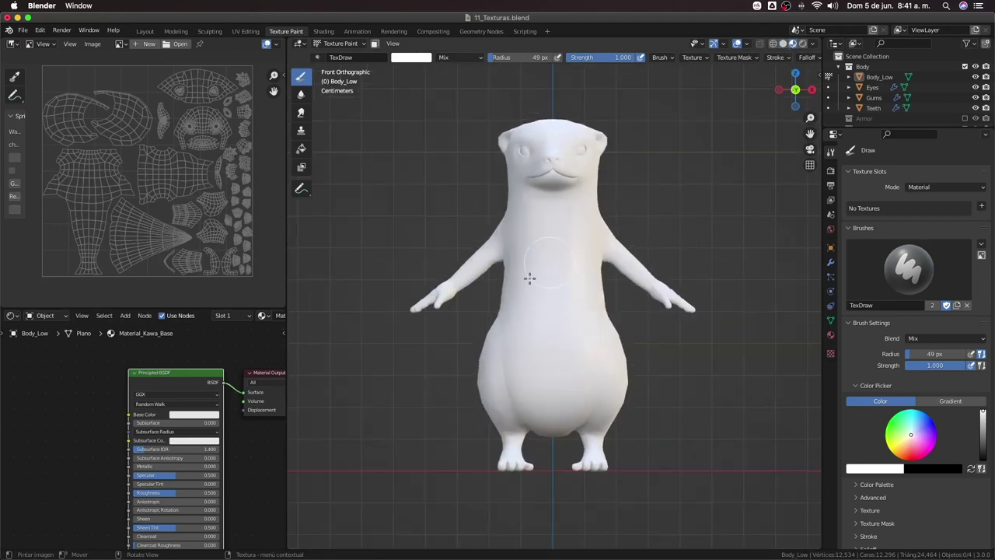
scroll(147, 419, "down", 3)
mouse_move(134, 427)
middle_mouse_down()
mouse_move(147, 419)
mouse_move(139, 404)
middle_mouse_up()
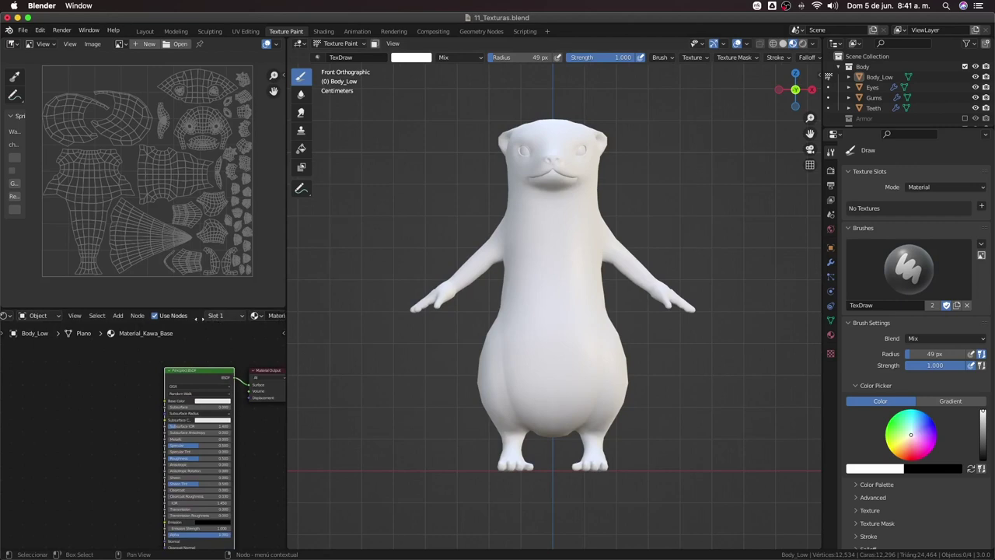
scroll(218, 317, "down", 3)
scroll(215, 319, "down", 2)
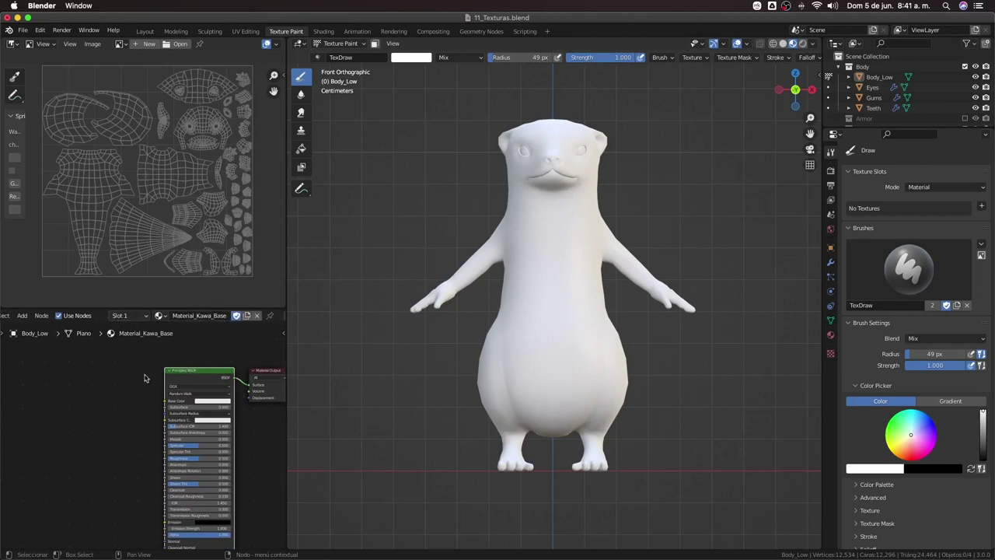
scroll(149, 394, "left", 2)
scroll(156, 399, "left", 1)
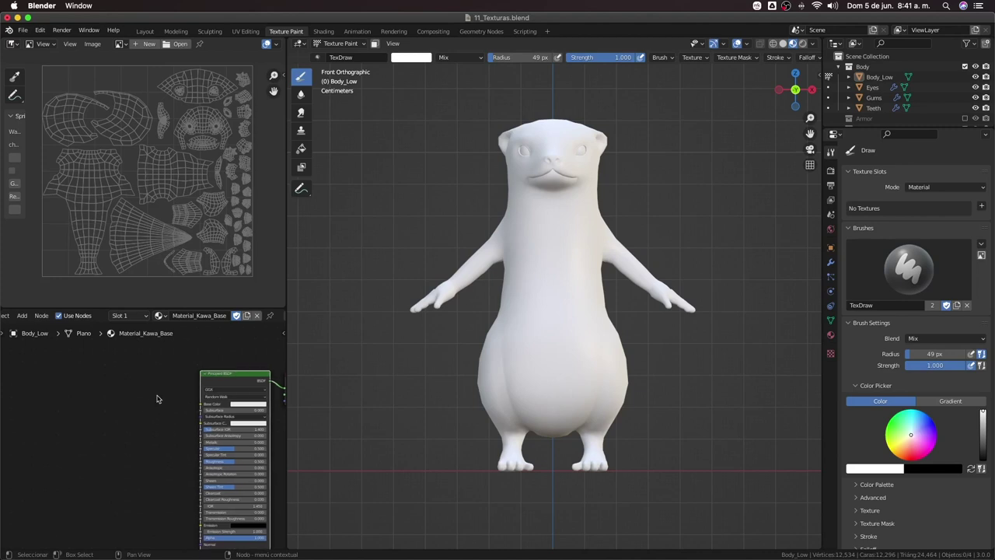
key("shift+a")
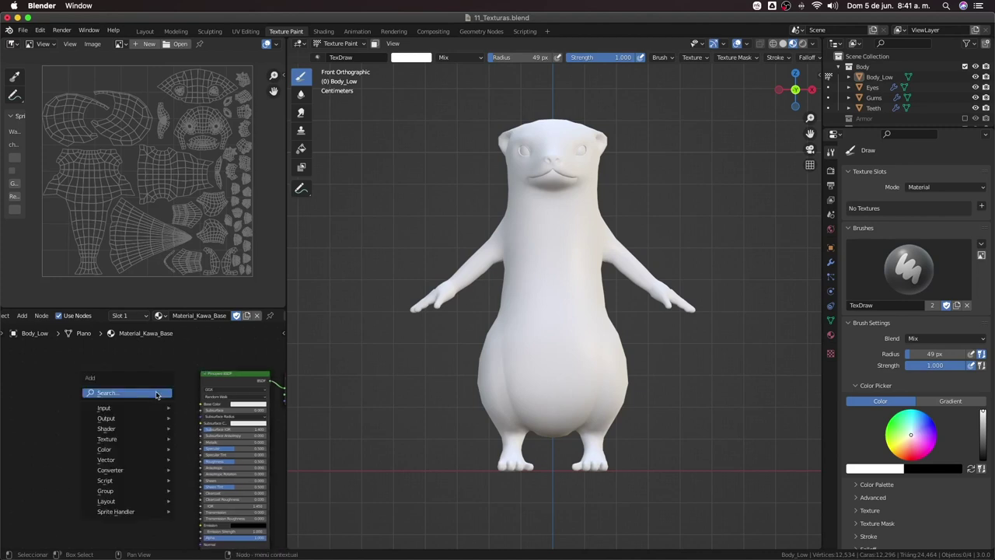
mouse_move(108, 439)
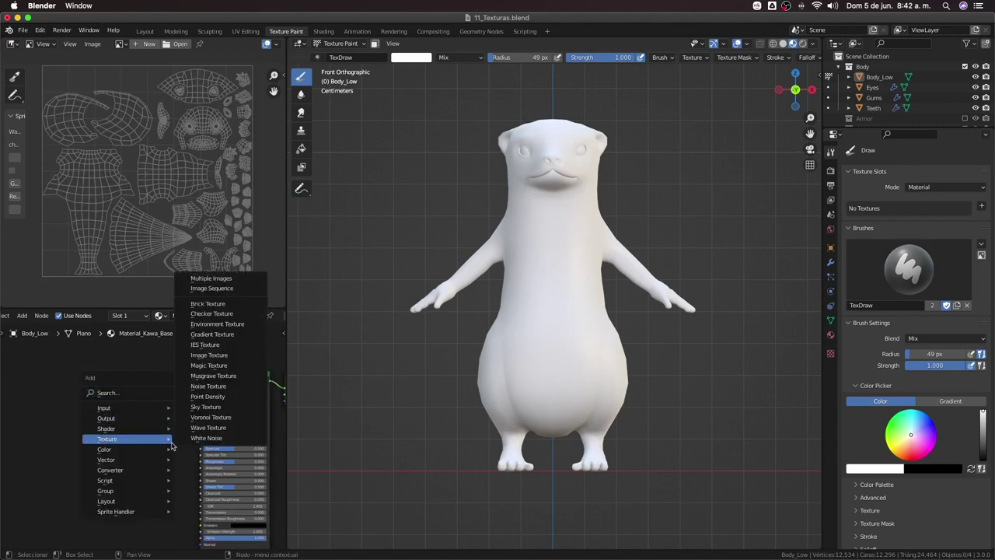
Add an Image Texture node left of the shader, loaded with Bakes/KawaB_bentnormalobj.png
left_click(199, 355)
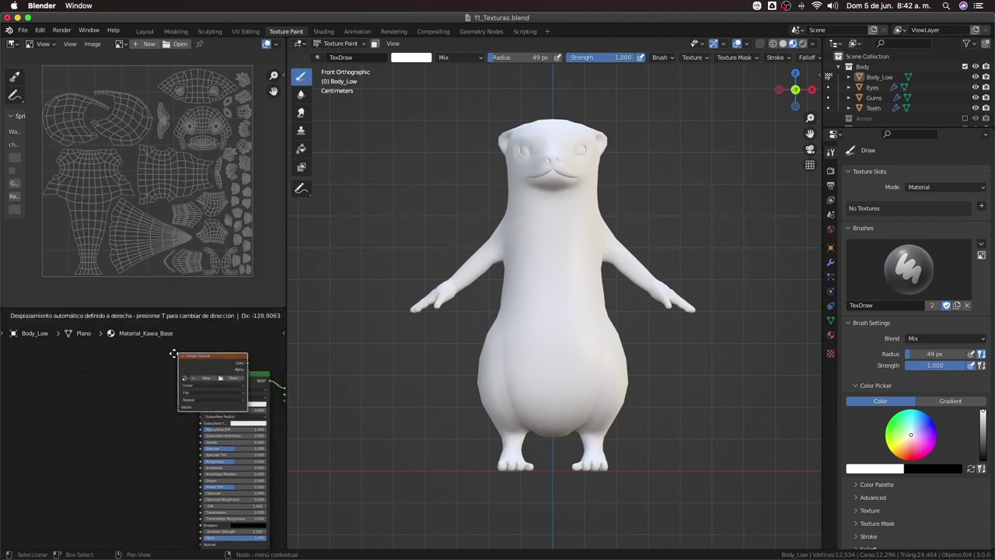
left_click(49, 355)
left_click(102, 379)
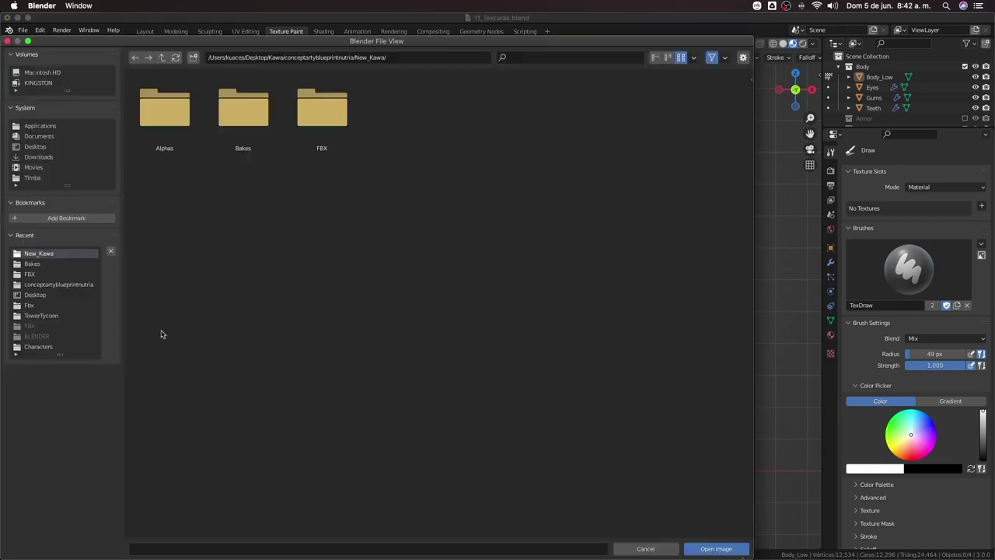
double_click(243, 109)
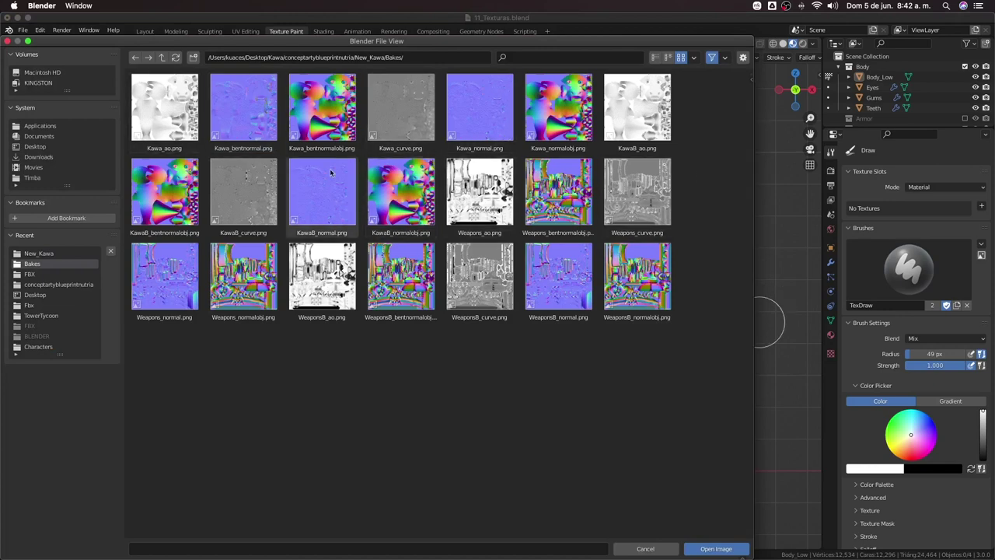
left_click(173, 198)
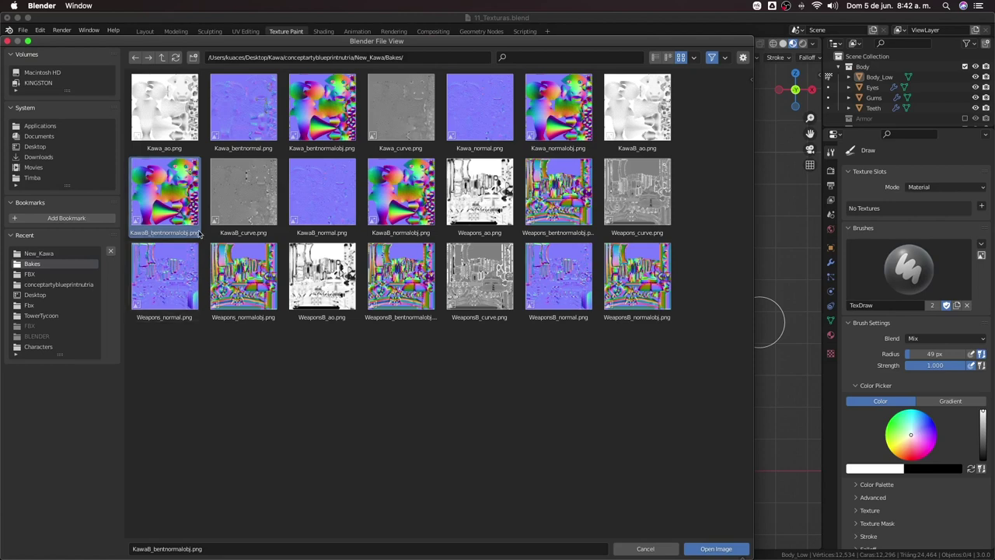
double_click(178, 201)
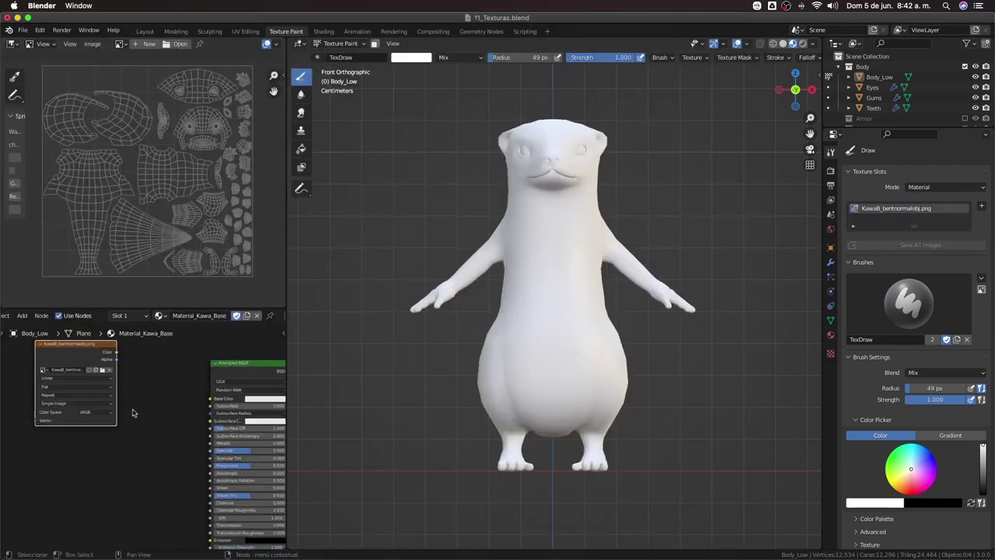
Link the bent-normal image's Color to Principled BSDF Base Color and orbit to check the rainbow colours
scroll(120, 391, "right", 3)
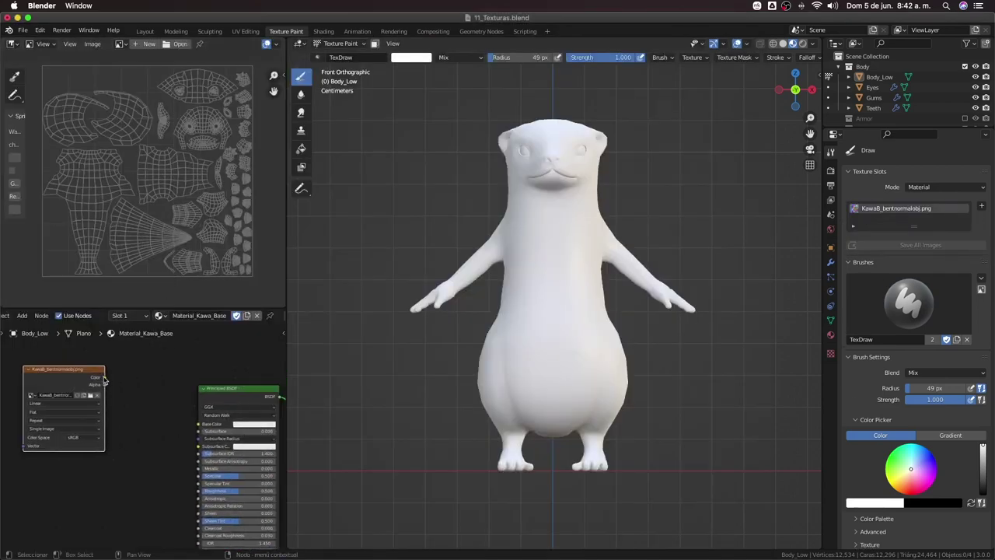
left_click_drag(96, 378, 198, 424)
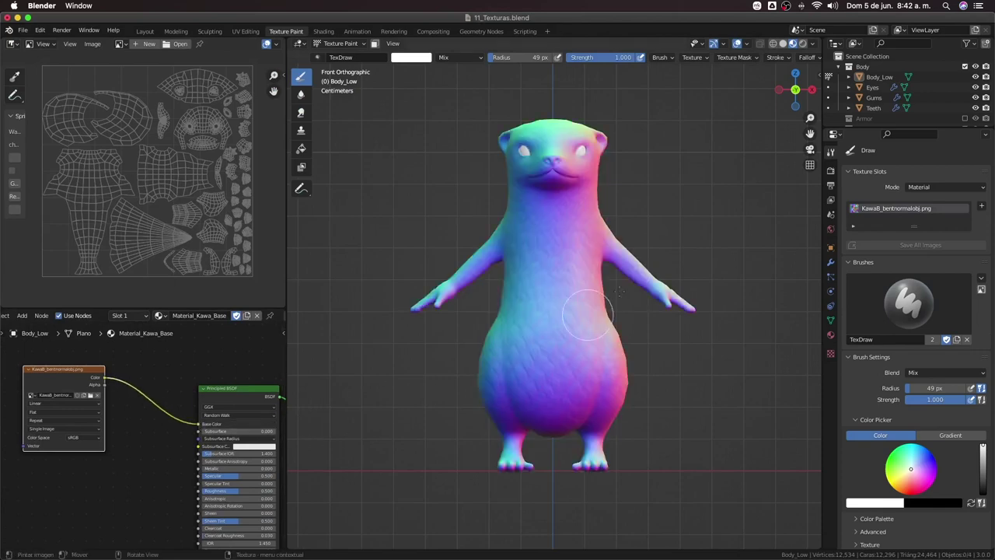
scroll(615, 216, "up", 3)
mouse_move(638, 262)
middle_mouse_down()
mouse_move(485, 275)
mouse_move(560, 280)
mouse_move(557, 220)
middle_mouse_up()
scroll(484, 275, "down", 5)
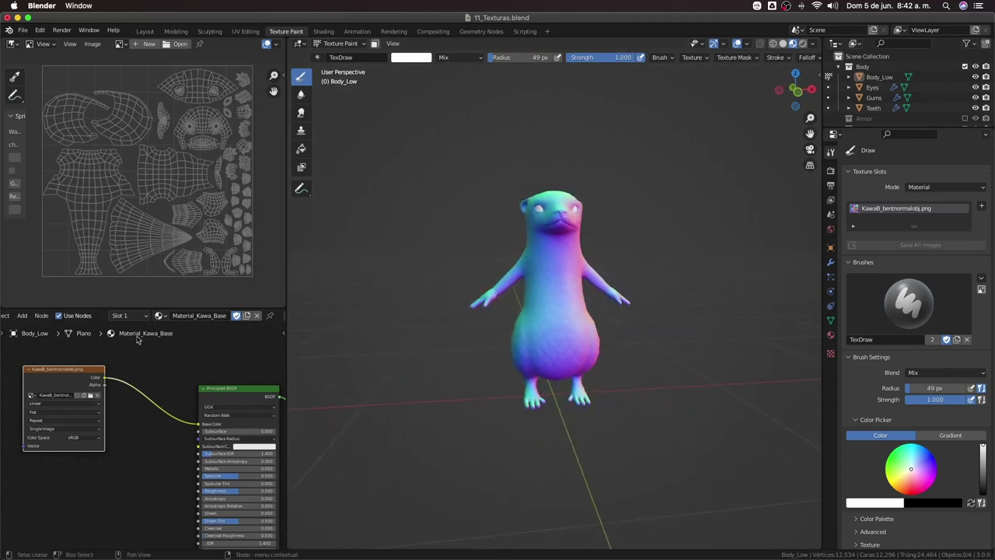
scroll(420, 237, "up", 3)
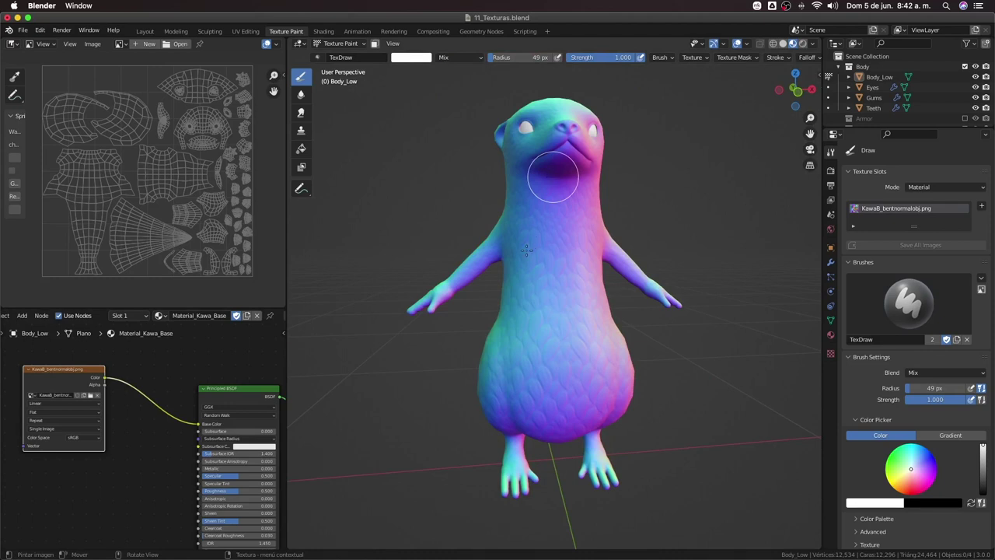
scroll(553, 177, "down", 2)
middle_click_drag(500, 244, 483, 286)
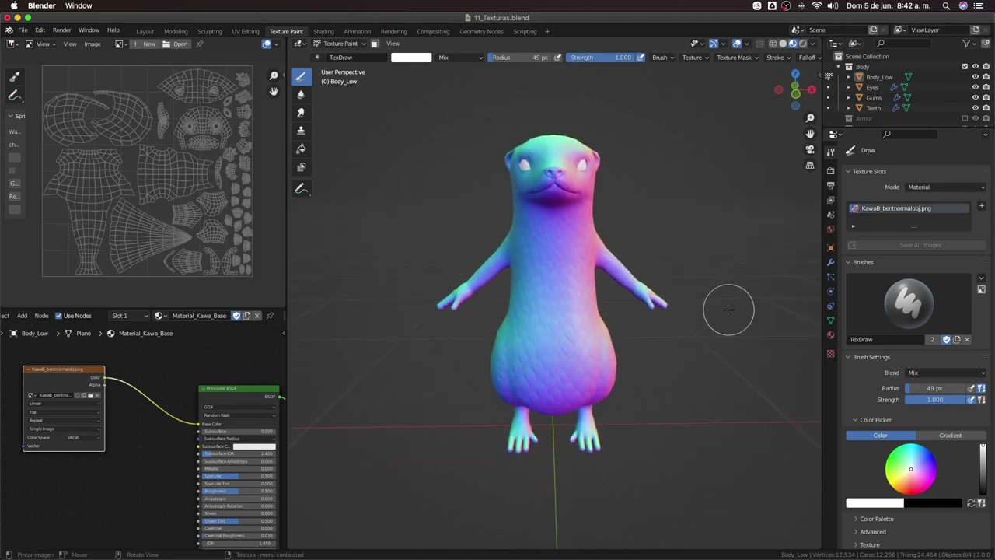
Shift the node view and move the image texture node further left
middle_click_drag(120, 409, 182, 405)
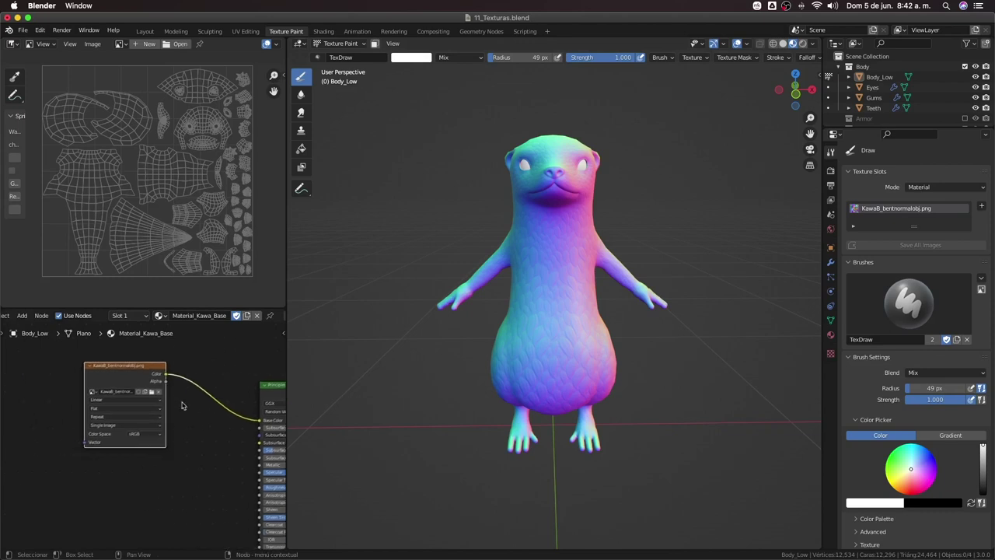
left_click_drag(145, 379, 88, 376)
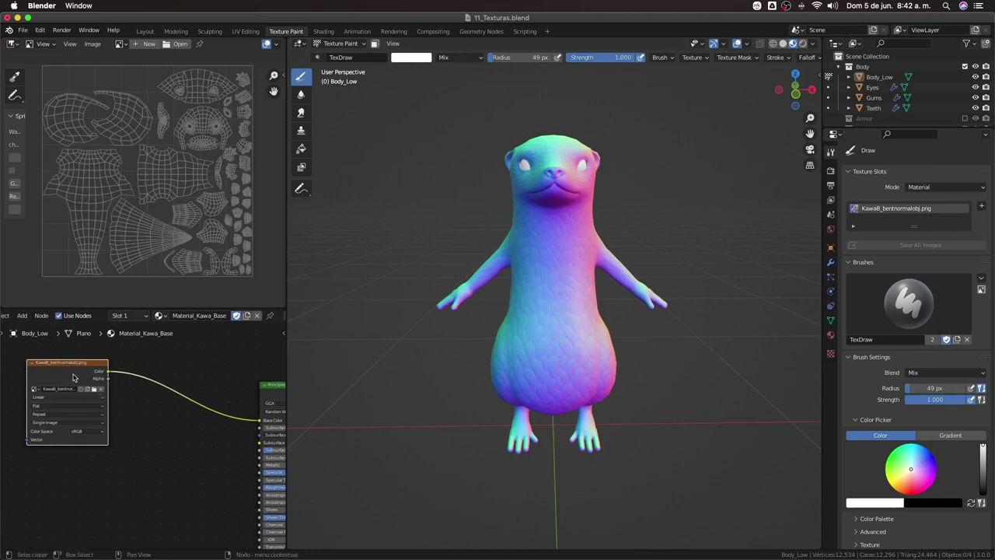
left_click_drag(74, 377, 52, 377)
key("shift+a")
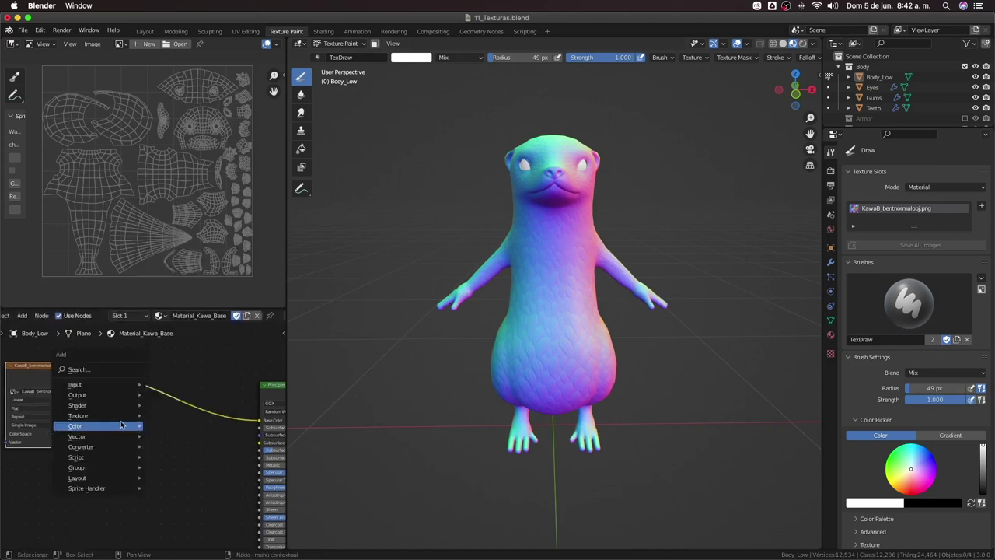
mouse_move(81, 447)
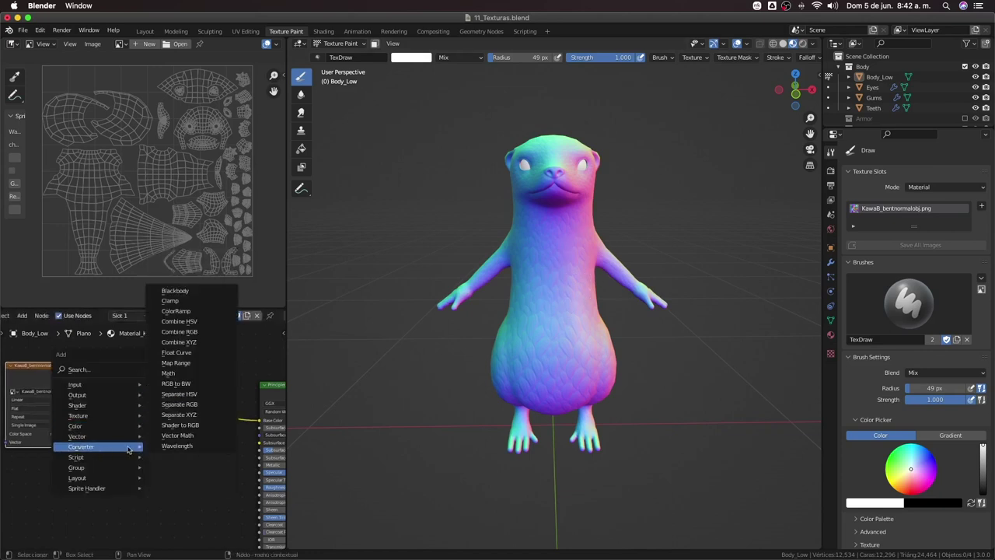
Insert a Separate RGB node on the image-to-Base Color link and connect its G output to Base Color
left_click(179, 404)
left_click(121, 376)
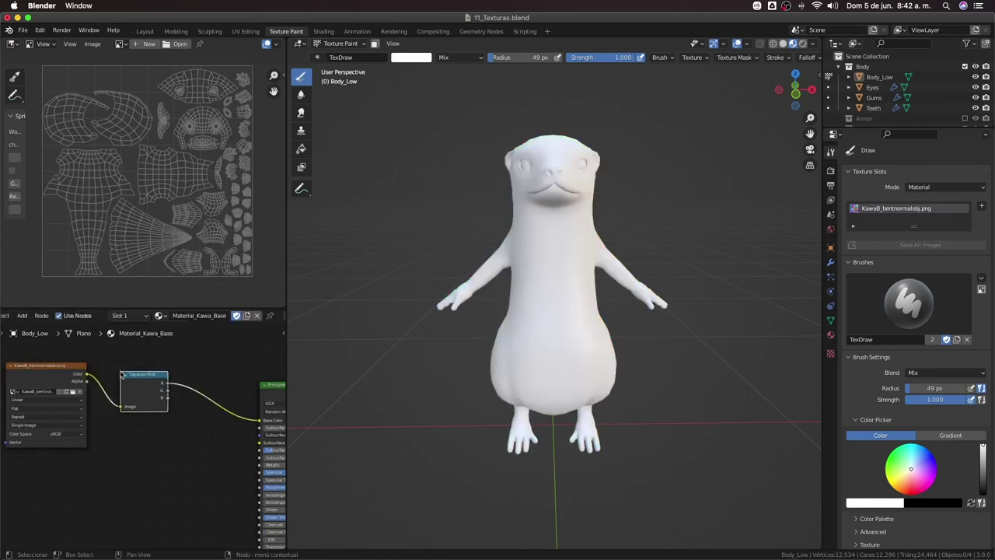
middle_click_drag(434, 295, 455, 293)
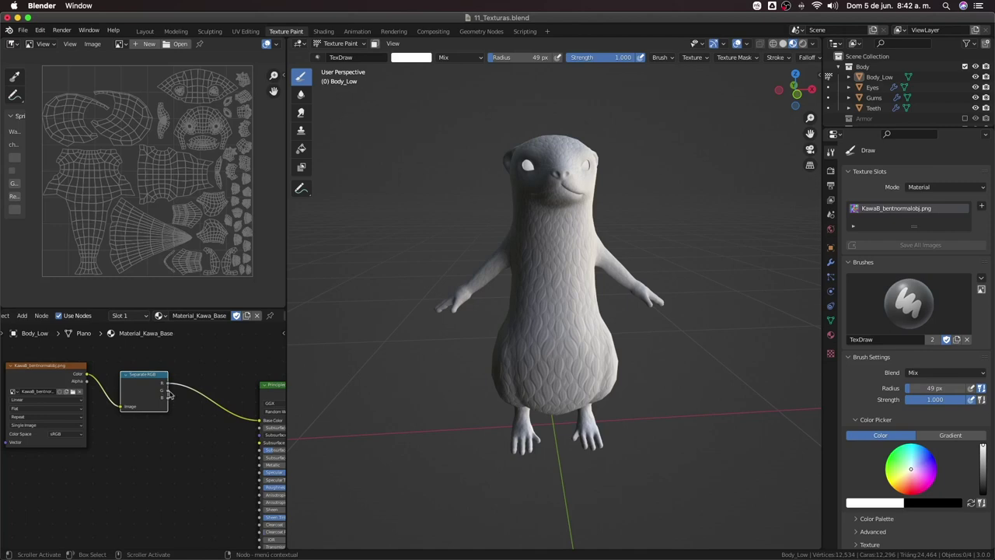
left_click_drag(170, 395, 260, 419)
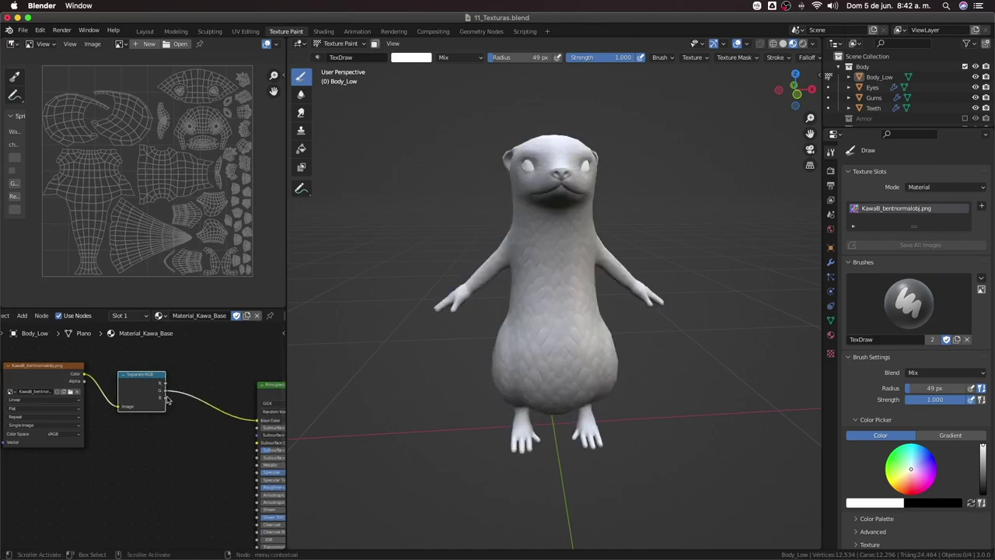
left_click_drag(164, 398, 256, 421)
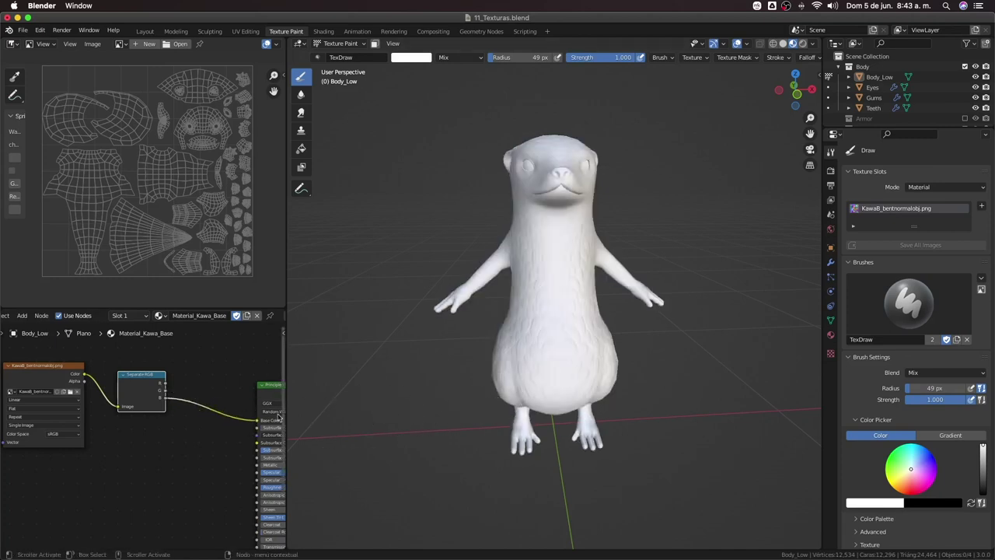
middle_click_drag(442, 377, 432, 332)
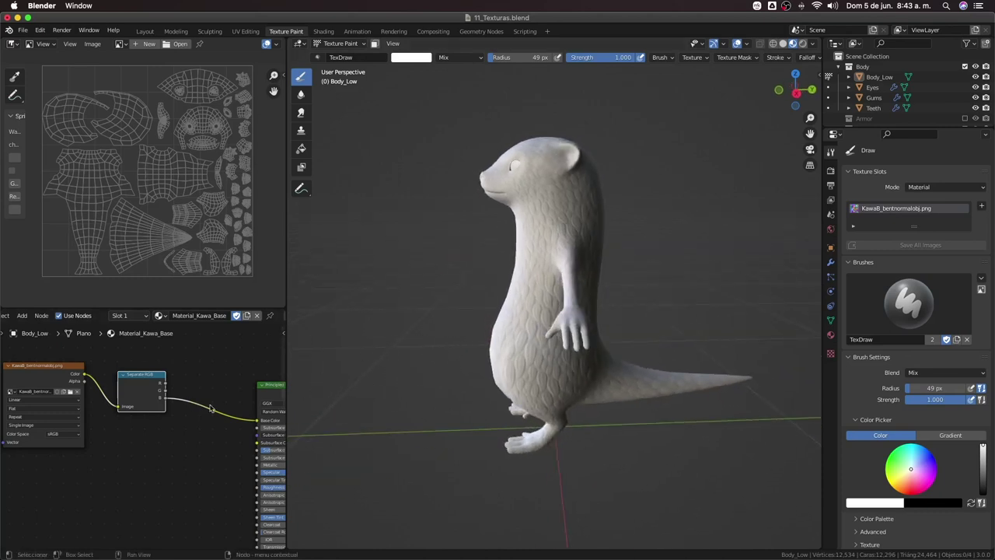
left_click_drag(164, 393, 255, 422)
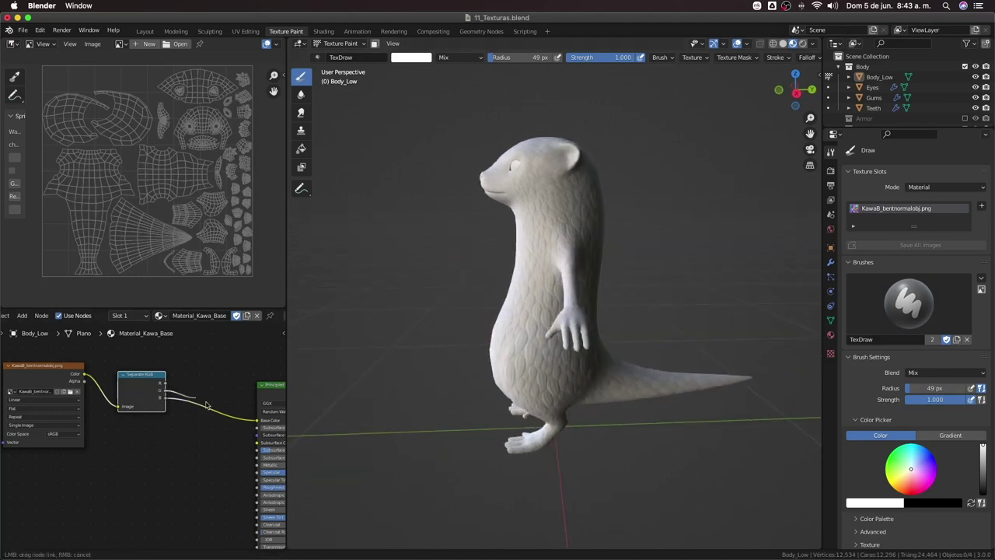
Orbit and zoom around the otter to inspect the greyscale scale detail
middle_click_drag(467, 218, 549, 210)
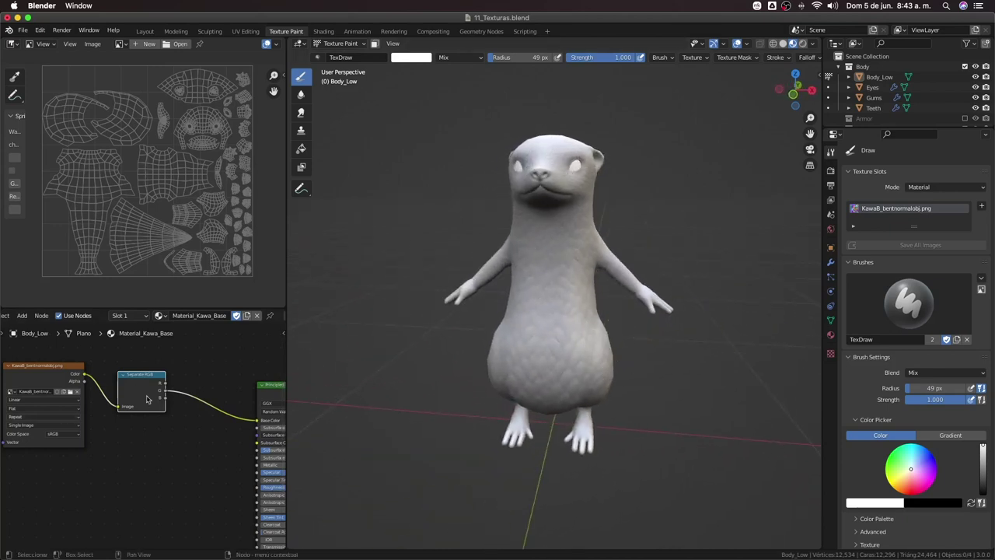
middle_click_drag(366, 393, 639, 329)
scroll(632, 330, "up", 3)
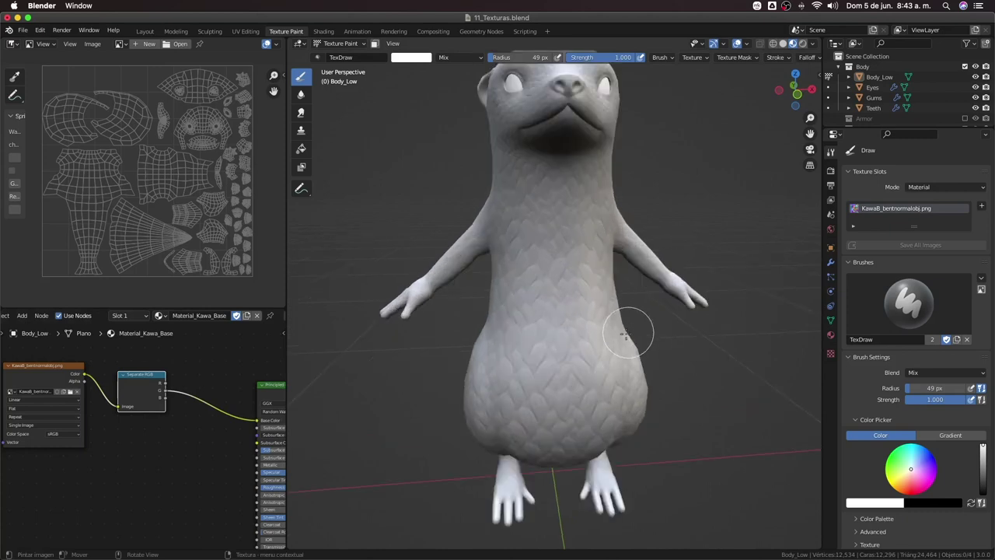
scroll(626, 335, "down", 3)
scroll(562, 249, "up", 3)
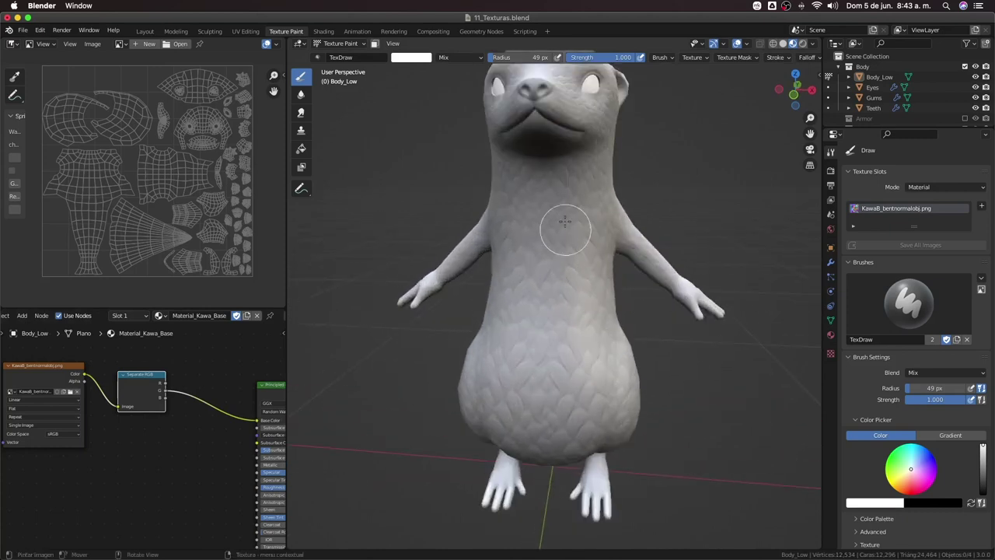
mouse_move(562, 225)
middle_mouse_down()
mouse_move(567, 295)
mouse_move(503, 291)
mouse_move(545, 226)
middle_mouse_up()
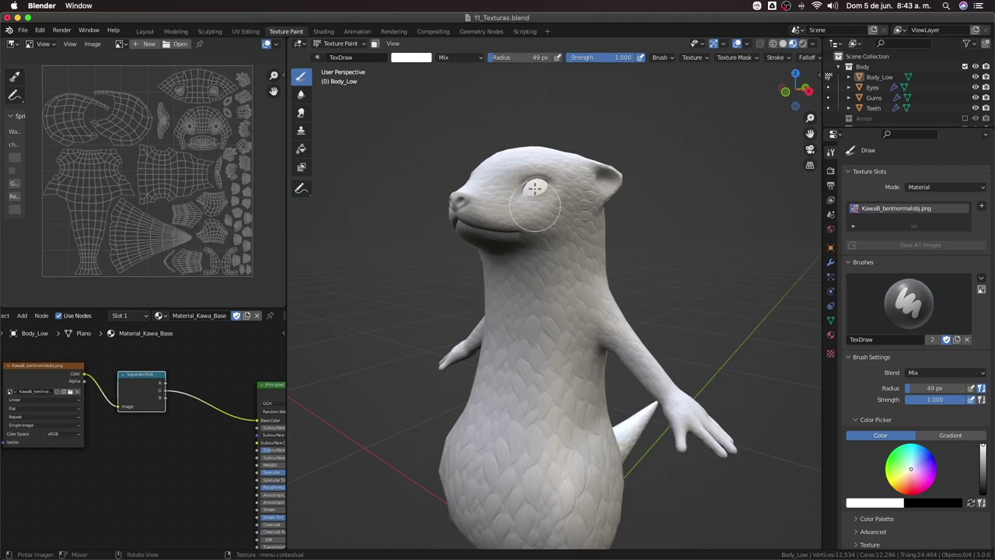
mouse_move(535, 239)
middle_mouse_down()
mouse_move(591, 340)
mouse_move(560, 335)
mouse_move(596, 329)
mouse_move(609, 291)
mouse_move(544, 326)
mouse_move(622, 300)
mouse_move(564, 334)
mouse_move(596, 325)
mouse_move(518, 223)
mouse_move(793, 273)
middle_mouse_up()
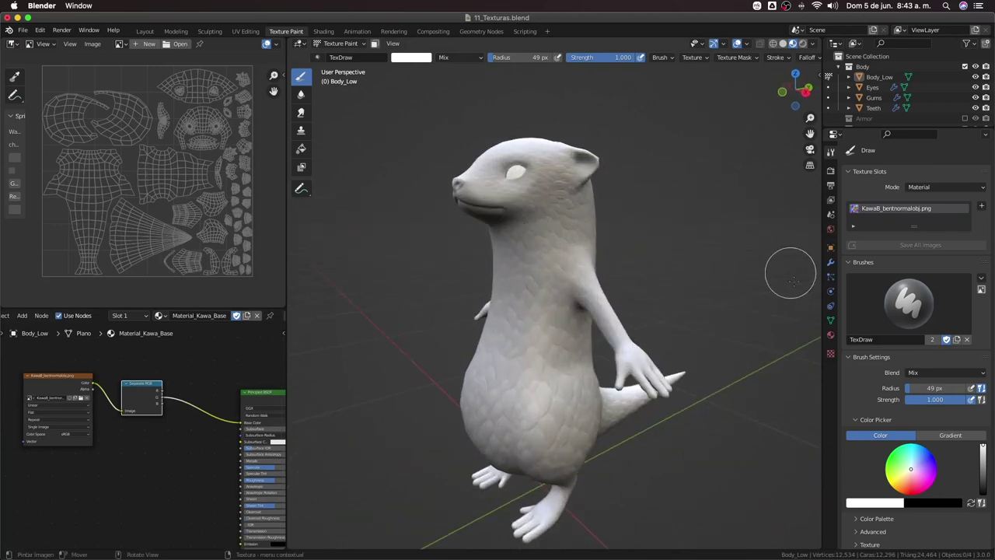
Show the otter's empty modifier stack, then switch to wireframe and back to solid shading
left_click(832, 264)
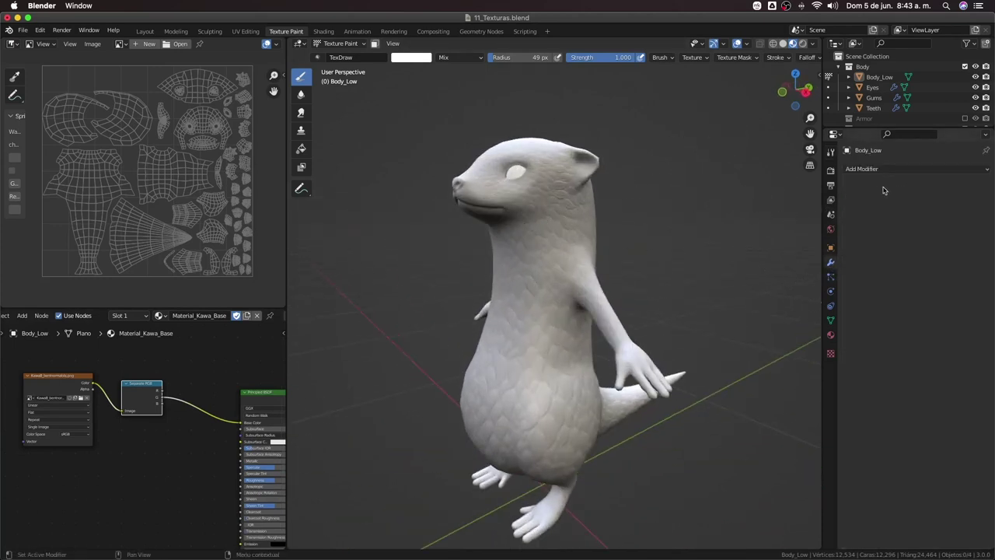
key("z")
key("4")
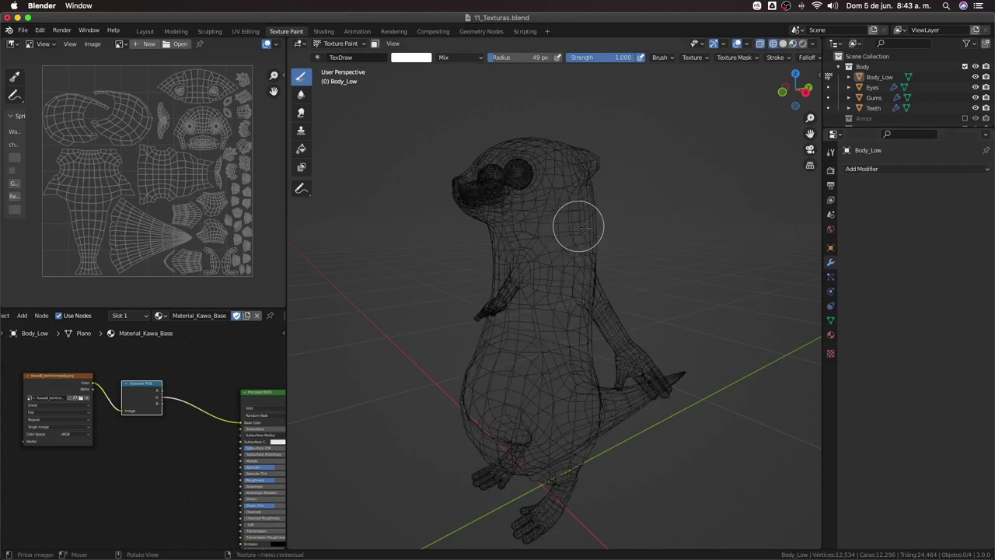
middle_click_drag(577, 222, 657, 233)
key("z")
left_click(657, 233)
Switch the viewport to rendered, then Material Preview shading, and pan the node graph up
middle_click_drag(573, 245, 614, 244)
key("z")
key("8")
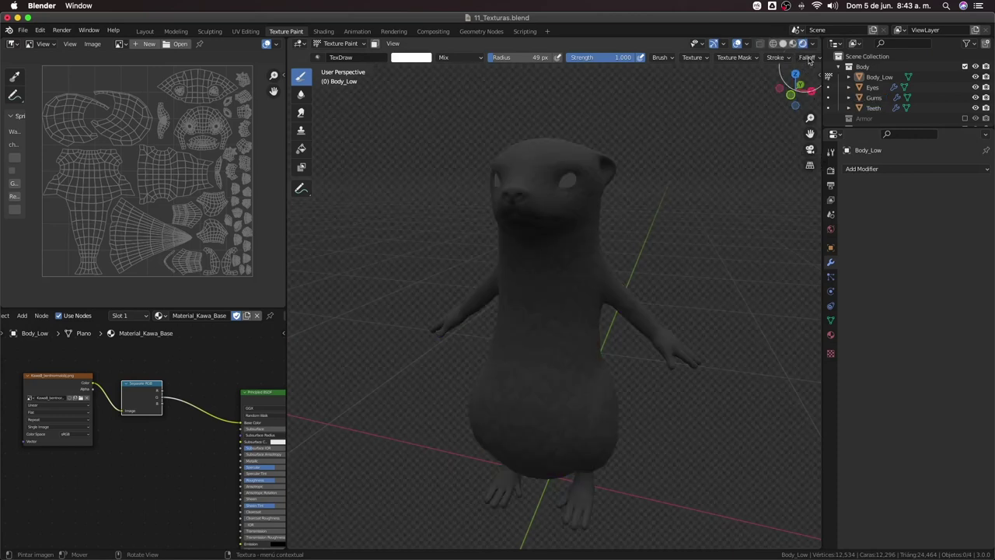
key("z")
left_click(728, 198)
scroll(611, 242, "down", 2)
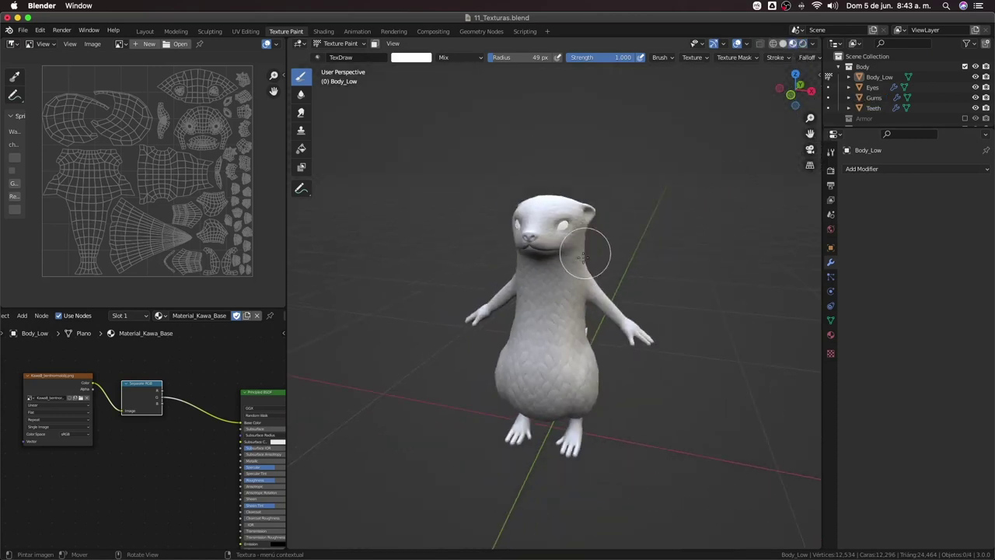
mouse_move(129, 424)
middle_mouse_down()
mouse_move(124, 393)
mouse_move(140, 434)
mouse_move(130, 410)
middle_mouse_up()
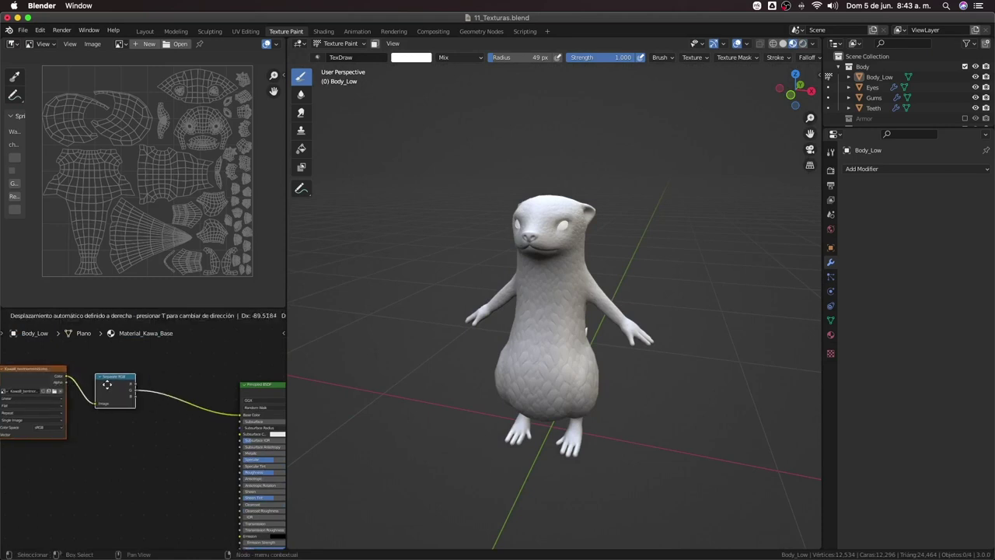
Add a second Image Texture node at lower left loaded with Bakes/KawaB_normal.png, with the node editor maximized
mouse_move(188, 460)
middle_mouse_down()
mouse_move(144, 464)
mouse_move(160, 427)
middle_mouse_up()
key("shift+a")
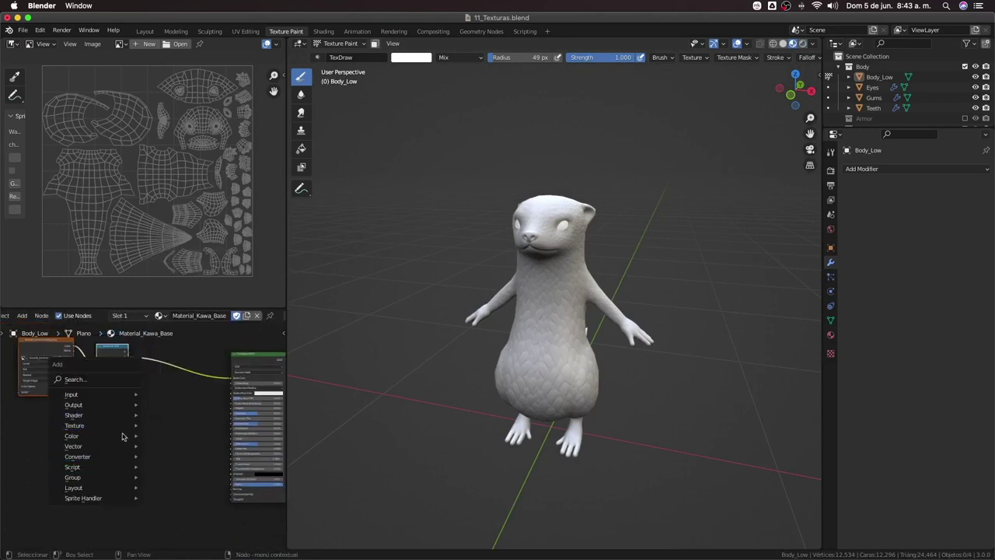
mouse_move(74, 426)
left_click(177, 341)
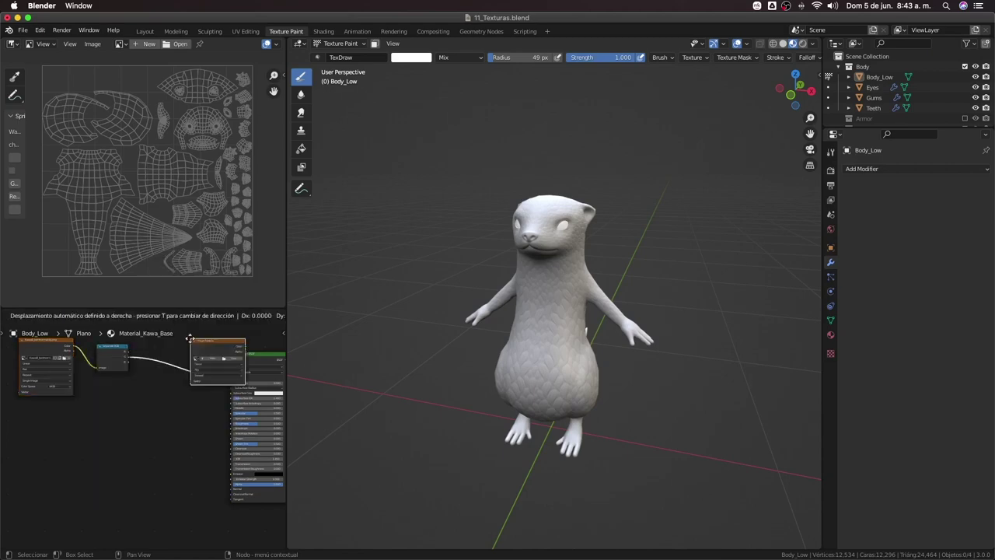
left_click(72, 442)
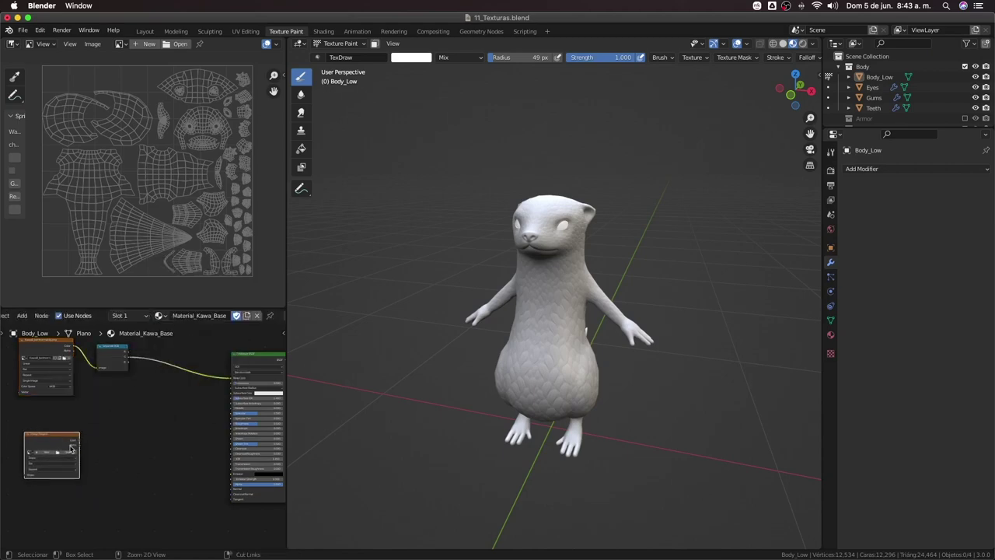
key("ctrl+space")
left_click(311, 341)
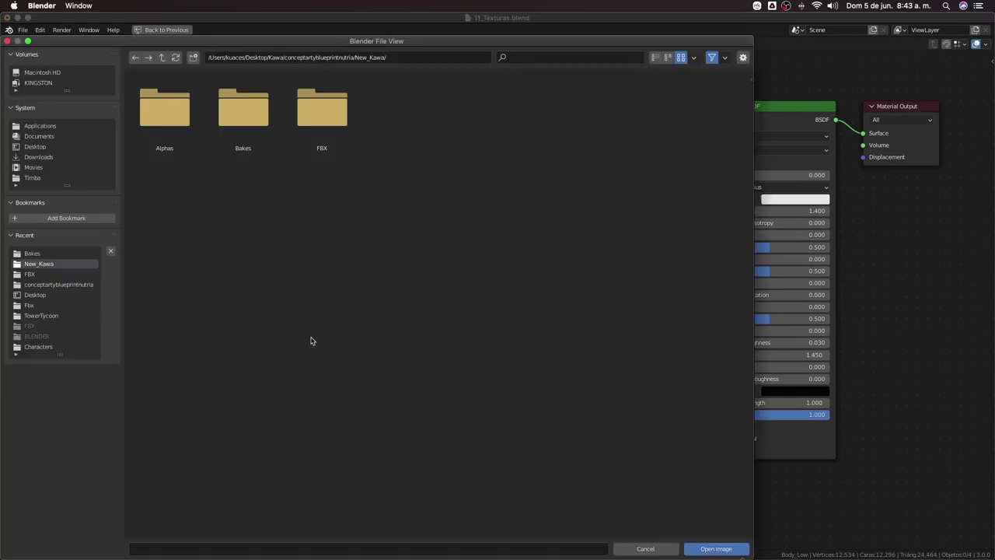
double_click(243, 108)
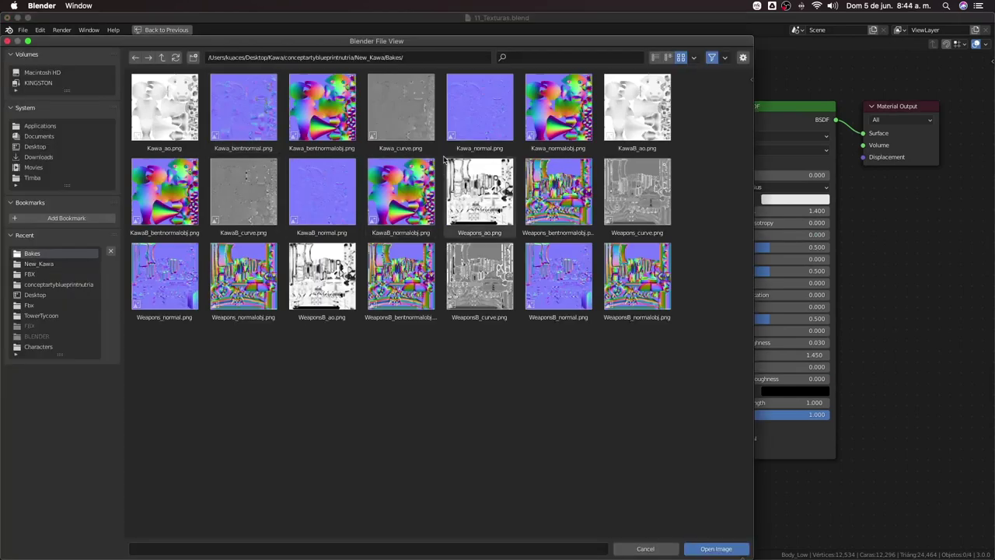
left_click(307, 200)
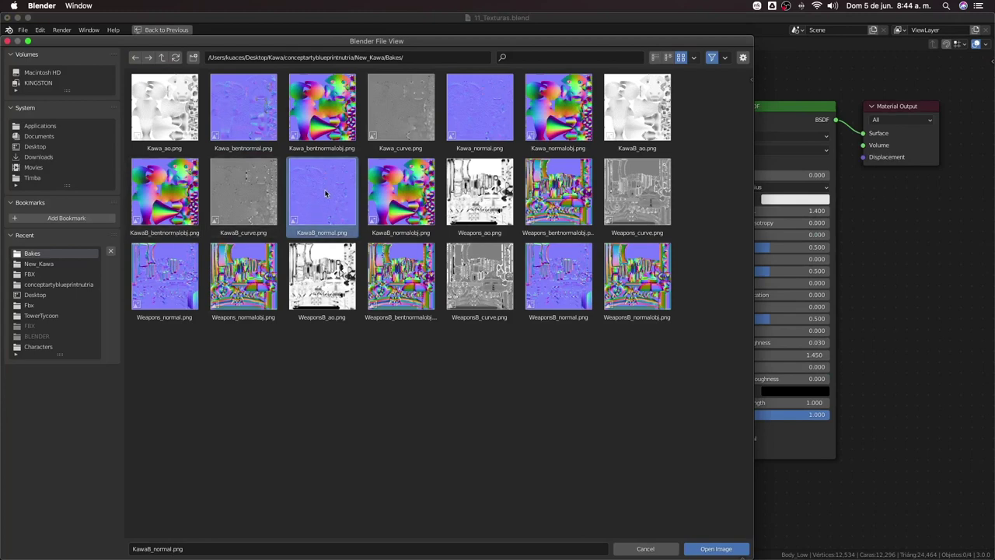
double_click(326, 192)
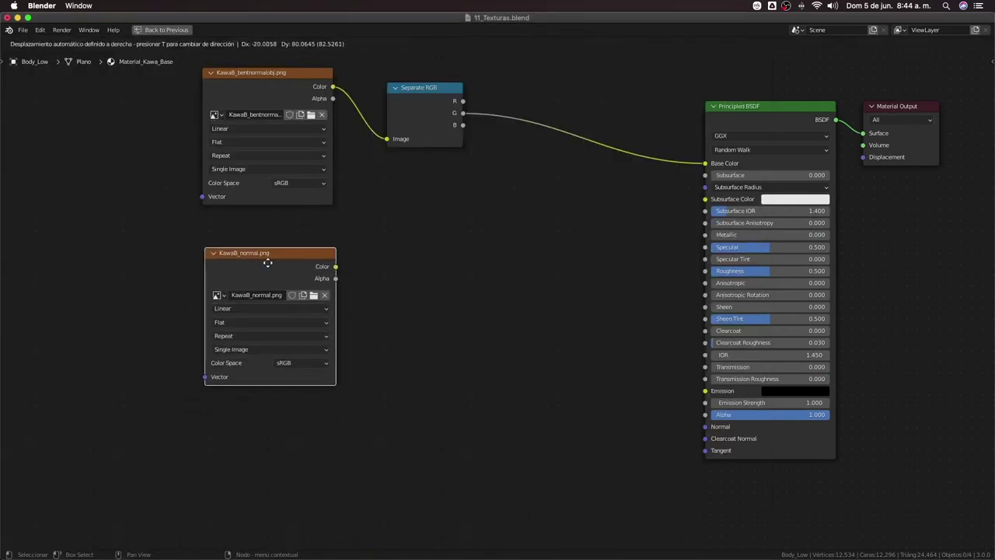
Place the KawaB_normal.png node below the other texture; an attempted link from its Color is abandoned
left_click(270, 263)
left_click_drag(271, 263, 264, 269)
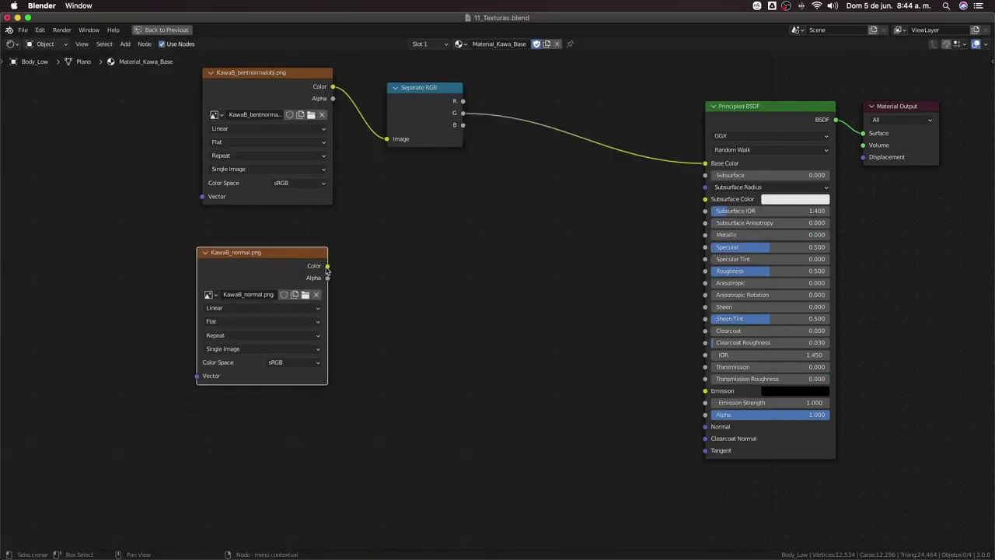
left_click_drag(328, 266, 703, 430)
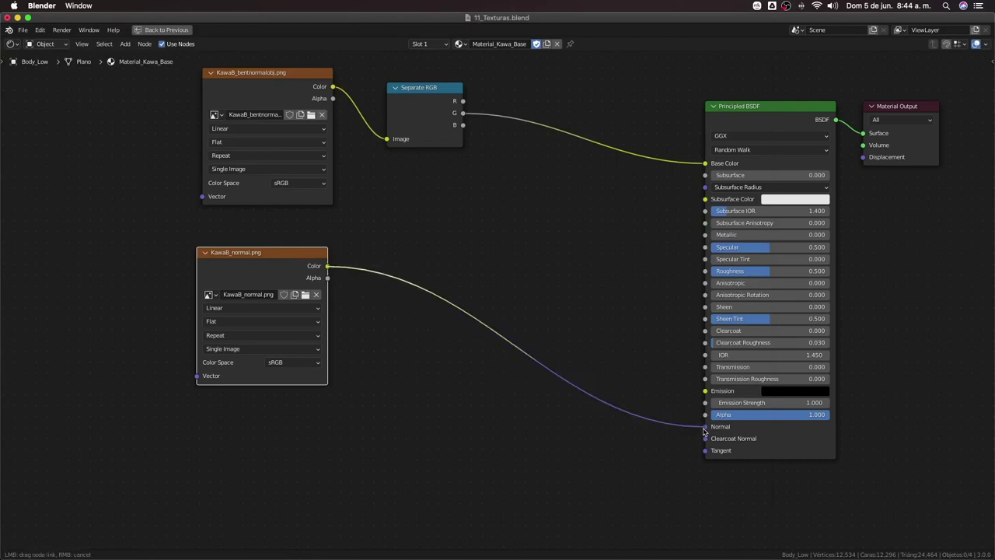
left_click_drag(705, 430, 417, 361)
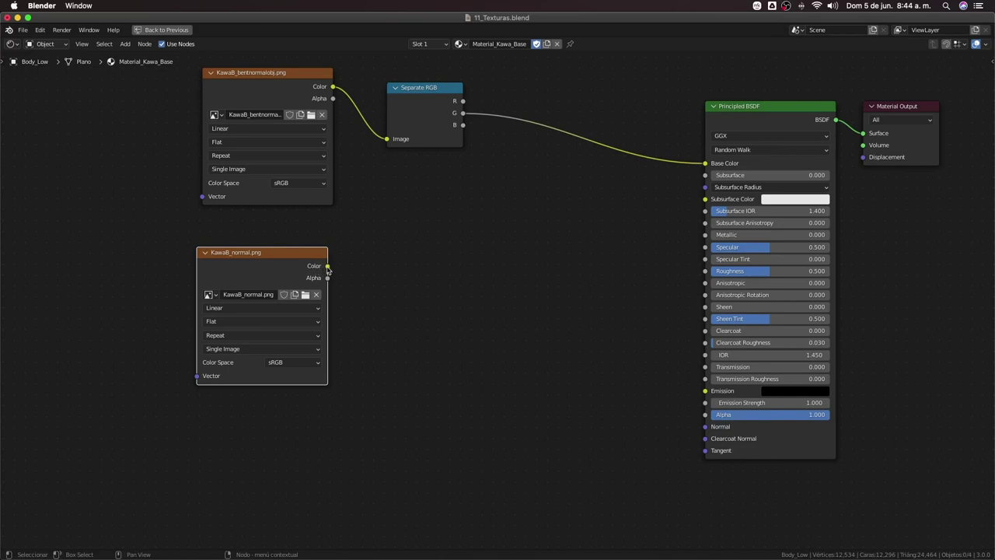
mouse_move(327, 267)
left_mouse_down()
mouse_move(368, 275)
mouse_move(706, 200)
left_mouse_up()
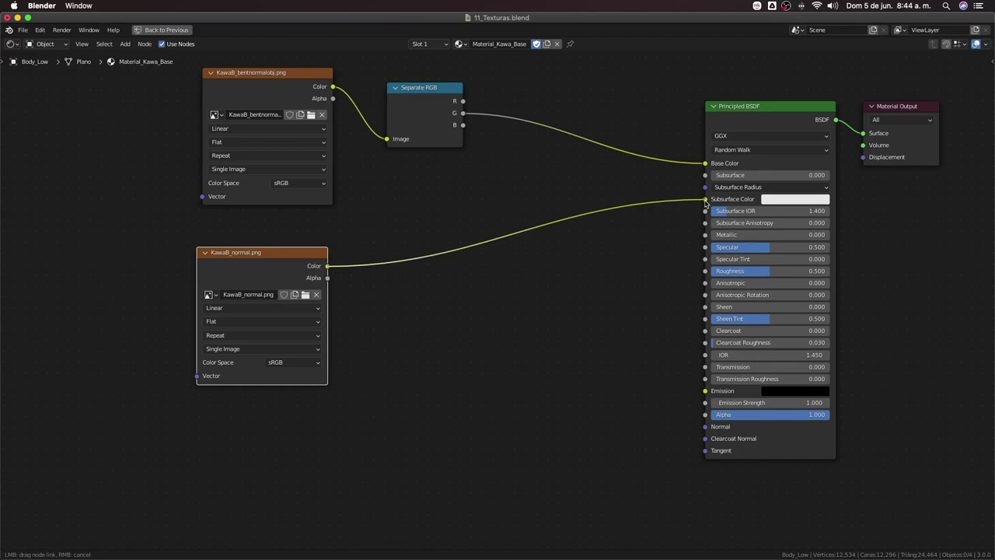
left_click_drag(707, 204, 708, 430)
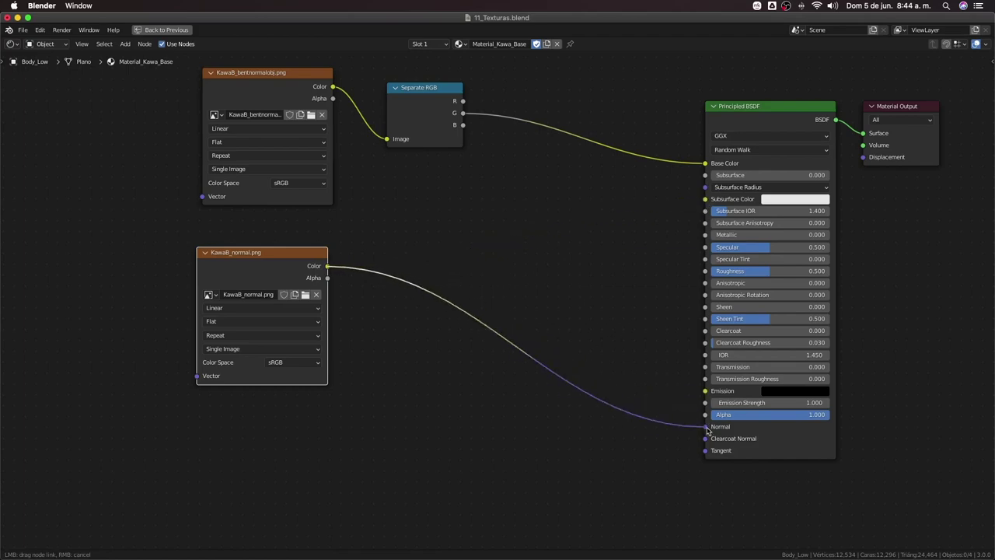
left_click_drag(700, 429, 317, 286)
mouse_move(476, 323)
left_mouse_down()
mouse_move(720, 382)
mouse_move(738, 125)
mouse_move(678, 405)
mouse_move(658, 428)
mouse_move(168, 222)
mouse_move(263, 246)
mouse_move(396, 333)
left_mouse_up()
left_click(420, 326)
Route KawaB_normal.png through a new Normal Map node into the BSDF Normal input, then restore the layout
key("shift+a")
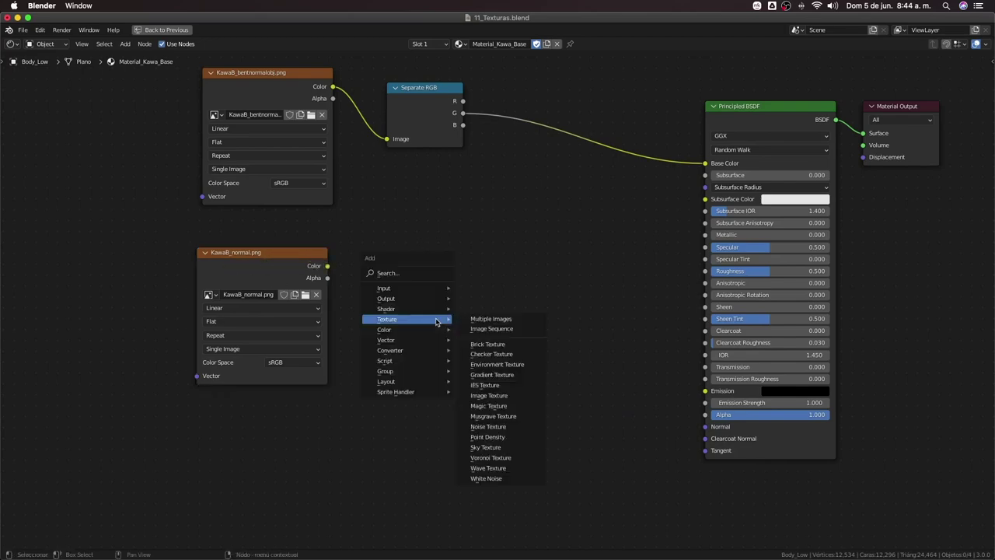
key("Down")
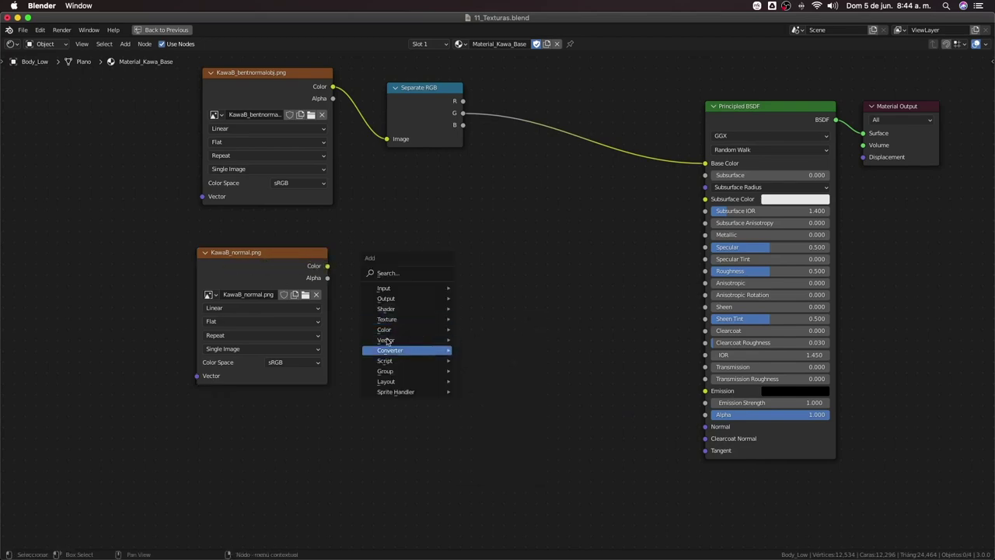
mouse_move(386, 340)
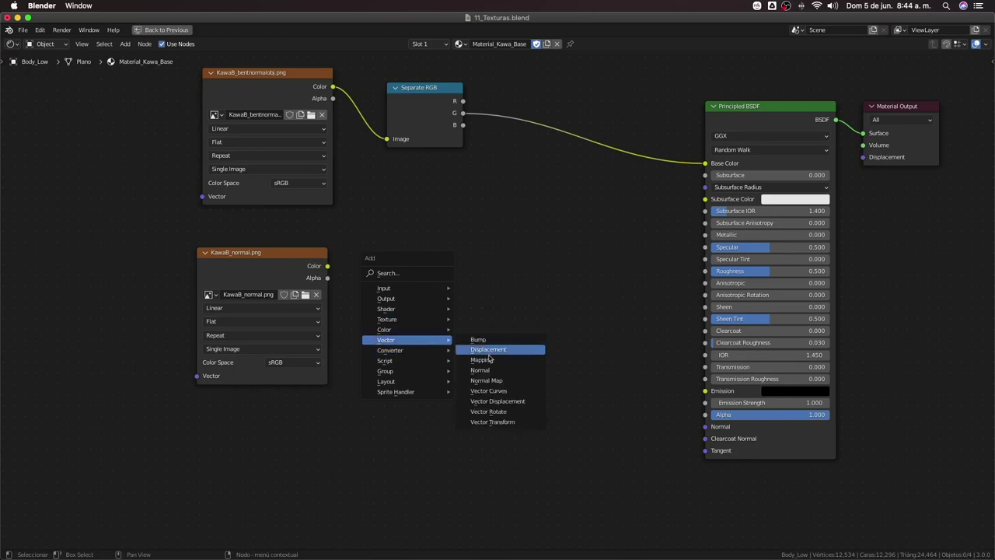
left_click(491, 382)
left_click(424, 289)
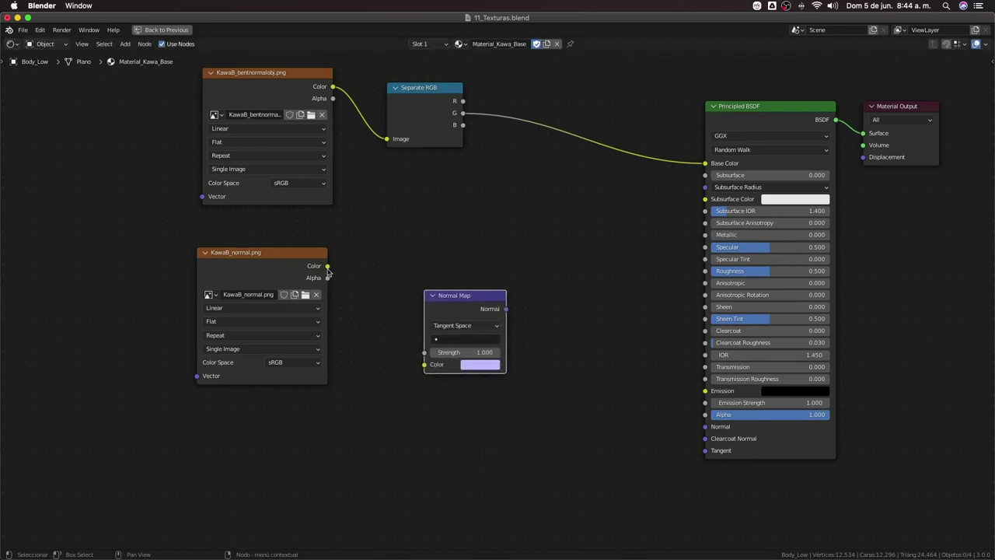
left_click_drag(327, 268, 359, 247)
left_click_drag(421, 366, 424, 365)
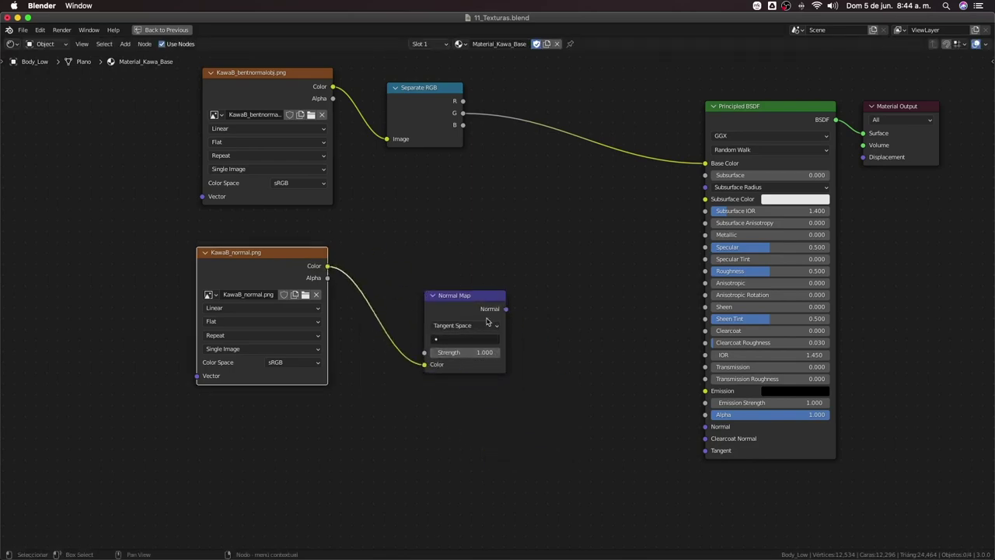
left_click_drag(505, 309, 704, 427)
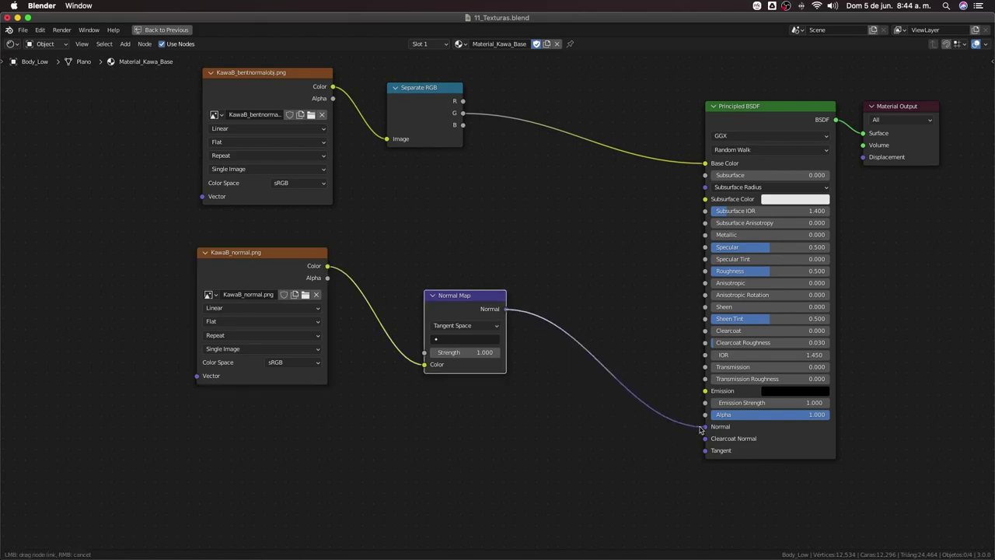
key("ctrl+space")
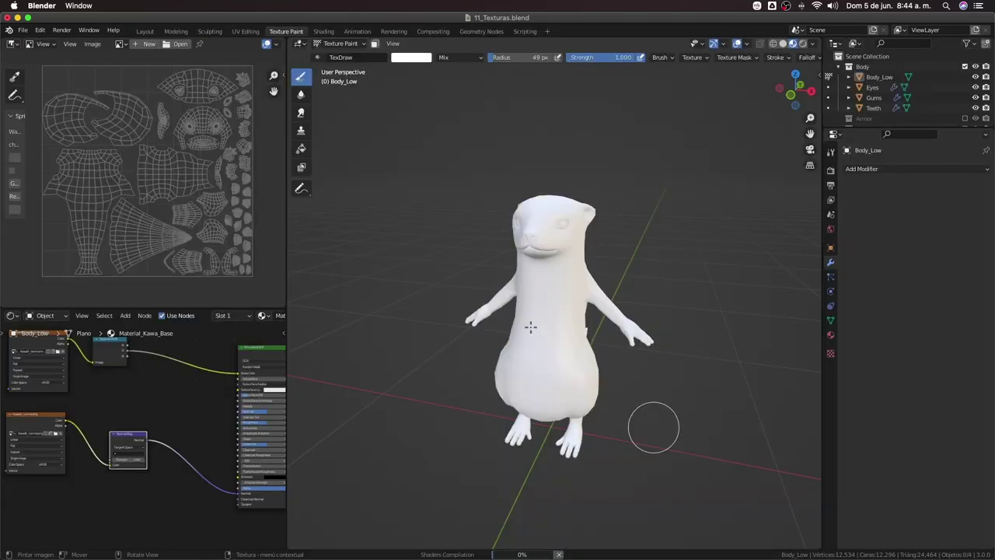
Orbit and zoom around the otter's torso and head to check the normal-map detail
scroll(531, 326, "up", 3)
middle_click_drag(530, 327, 514, 211)
scroll(513, 212, "up", 5)
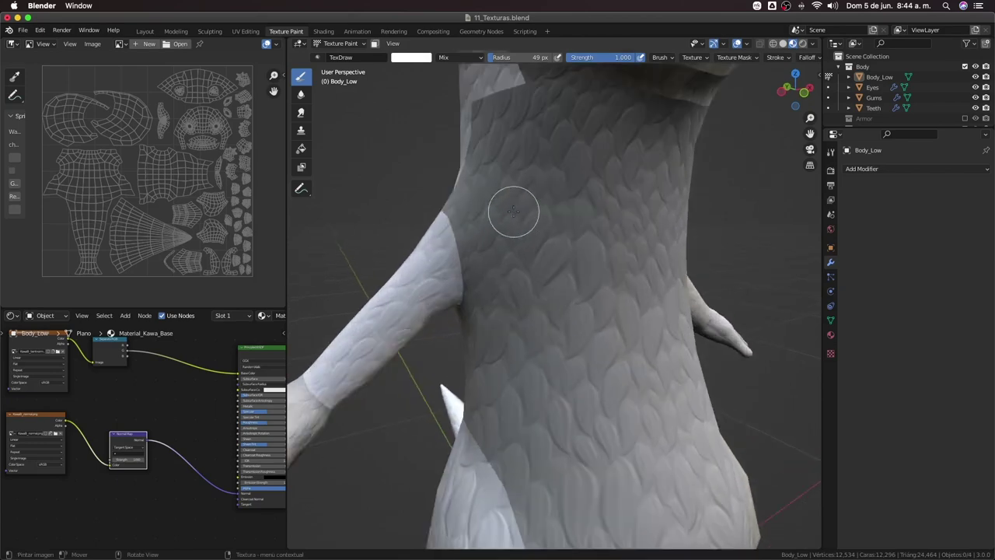
scroll(544, 233, "down", 3)
scroll(583, 204, "down", 2)
middle_click_drag(583, 204, 535, 94)
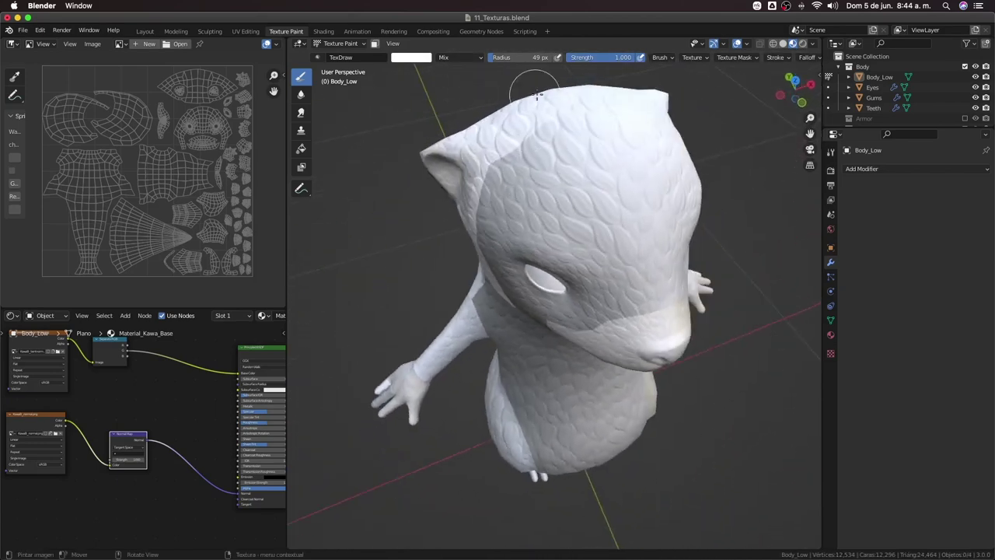
middle_click_drag(596, 196, 555, 228)
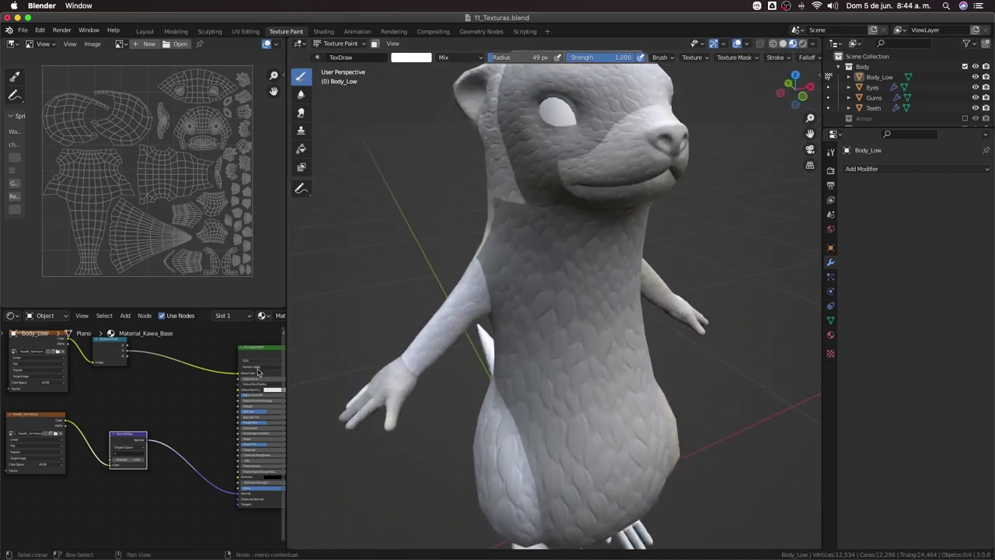
Pan and zoom the Shader Editor onto the KawaB_normal.png node
middle_click_drag(259, 373, 280, 322)
scroll(99, 483, "up", 2)
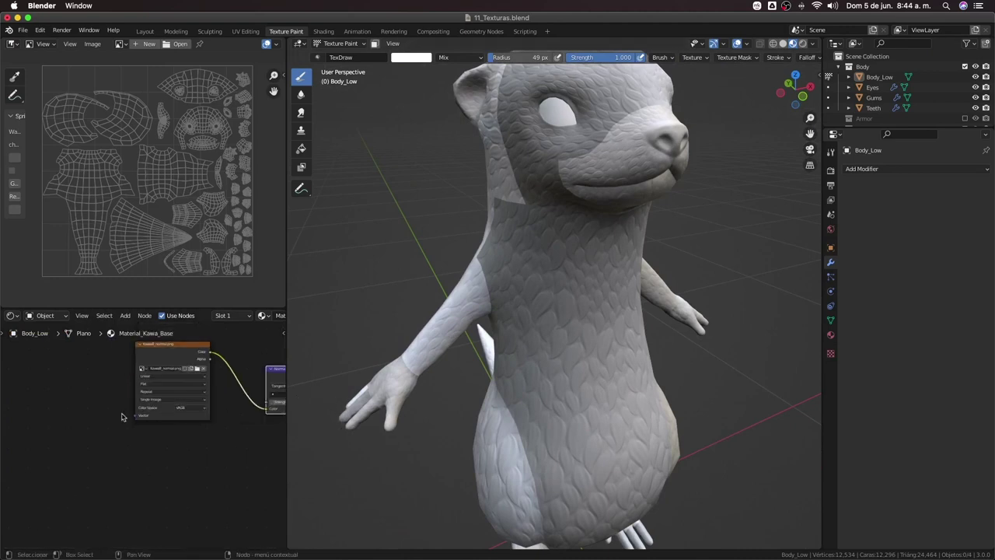
scroll(83, 478, "up", 3)
scroll(133, 472, "up", 1)
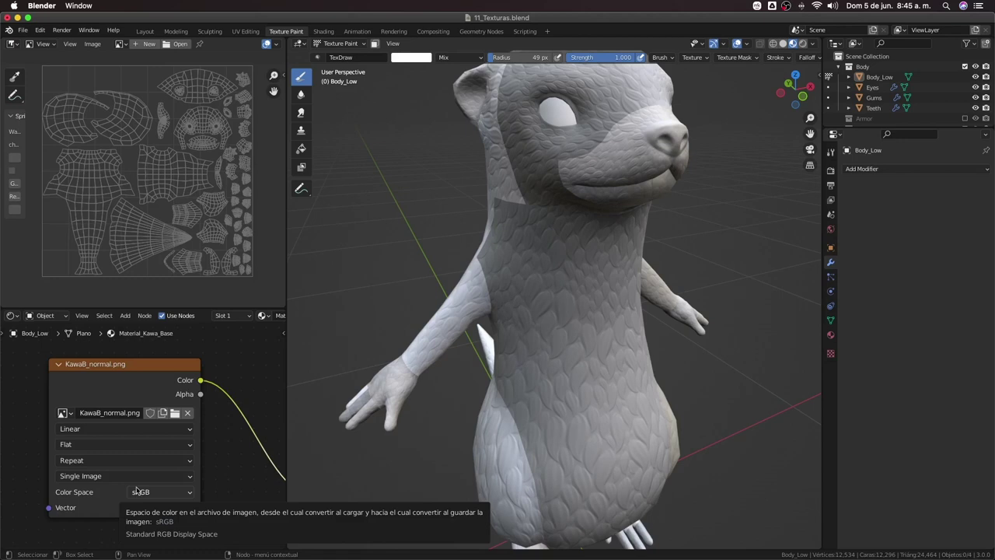
Set the KawaB_normal.png color space to Non-Color and orbit to check the scale relief
left_click(136, 490)
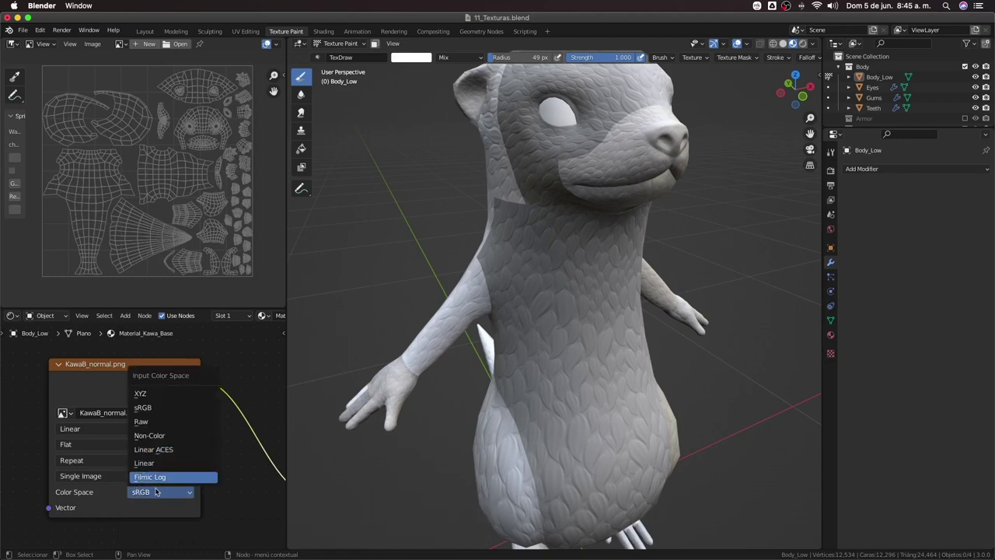
left_click(152, 438)
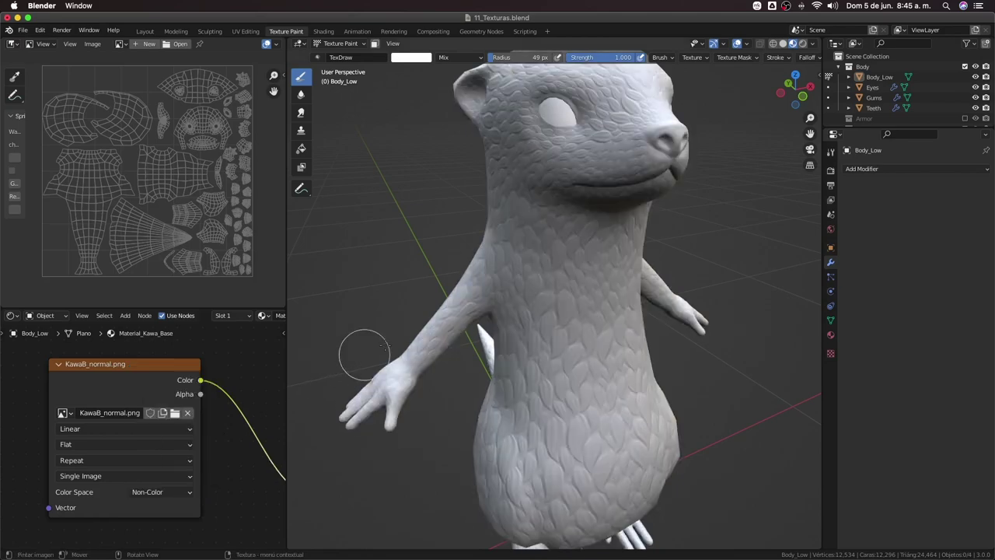
mouse_move(362, 351)
middle_mouse_down()
mouse_move(444, 344)
mouse_move(538, 384)
middle_mouse_up()
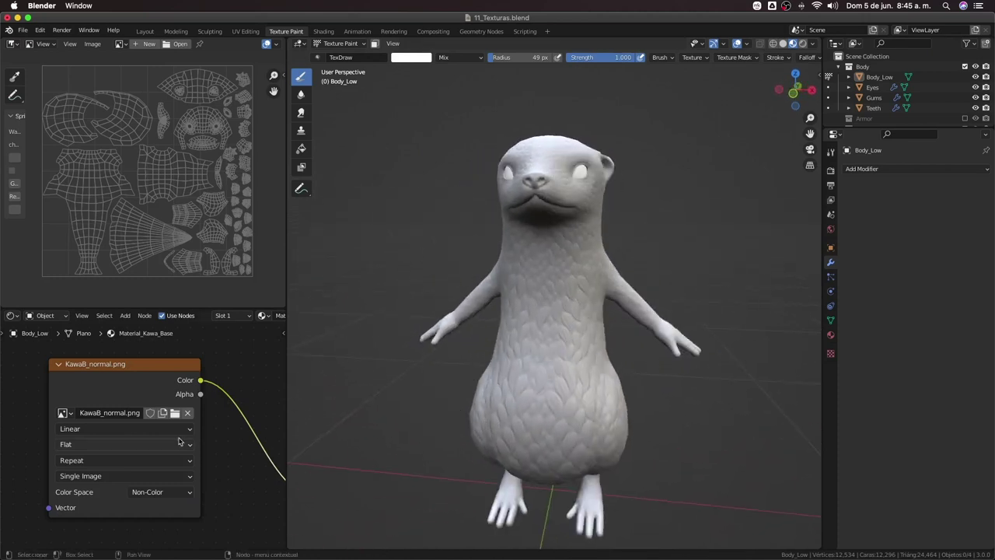
scroll(104, 421, "down", 1)
scroll(104, 421, "down", 1)
mouse_move(95, 387)
left_mouse_down()
mouse_move(90, 412)
mouse_move(97, 386)
left_mouse_up()
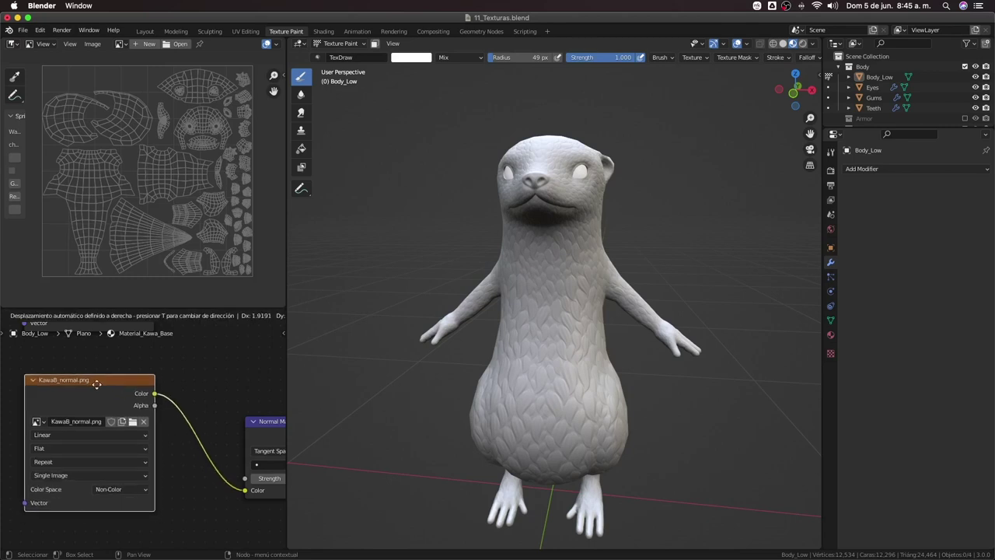
scroll(180, 447, "right", 3)
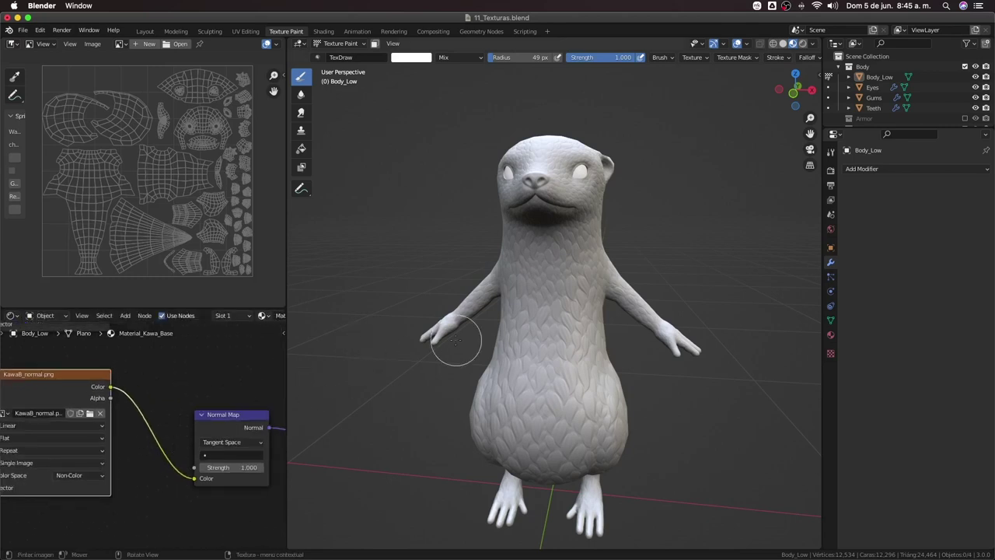
mouse_move(456, 338)
middle_mouse_down()
mouse_move(465, 353)
mouse_move(493, 357)
mouse_move(435, 405)
middle_mouse_up()
Cut the Separate RGB link from Base Color and orbit to a close frontal view of the torso
scroll(190, 494, "down", 1)
scroll(190, 494, "right", 2)
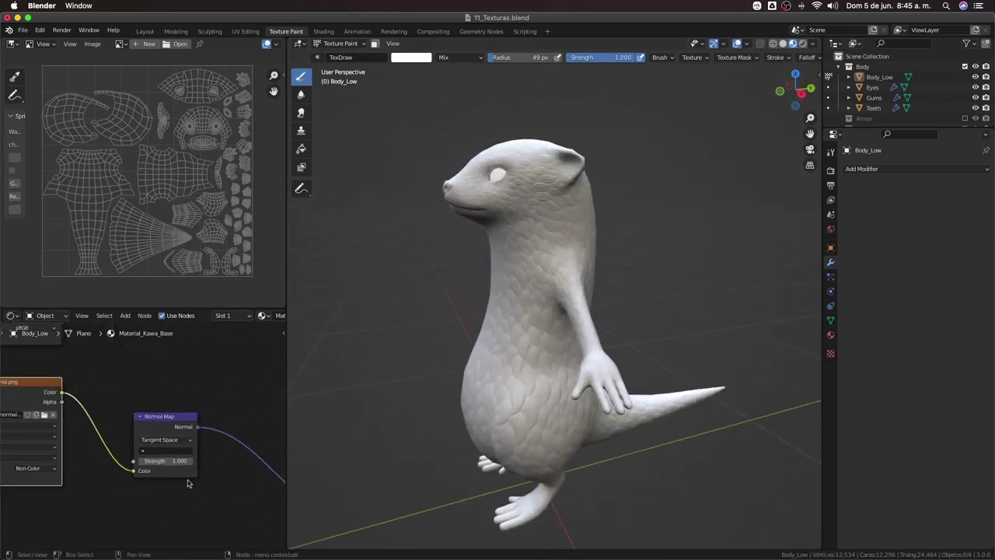
scroll(195, 478, "down", 2)
scroll(198, 460, "down", 2)
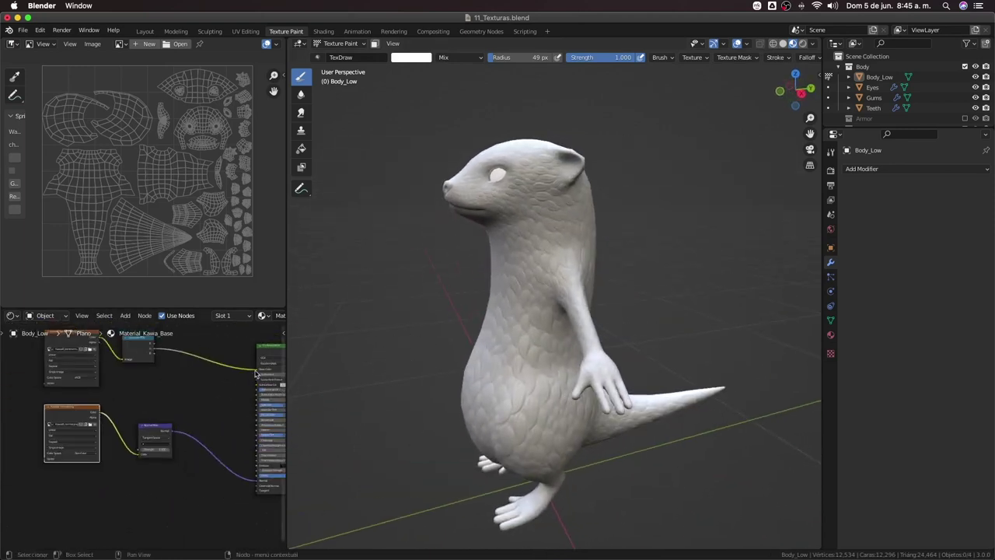
left_click_drag(257, 374, 239, 396)
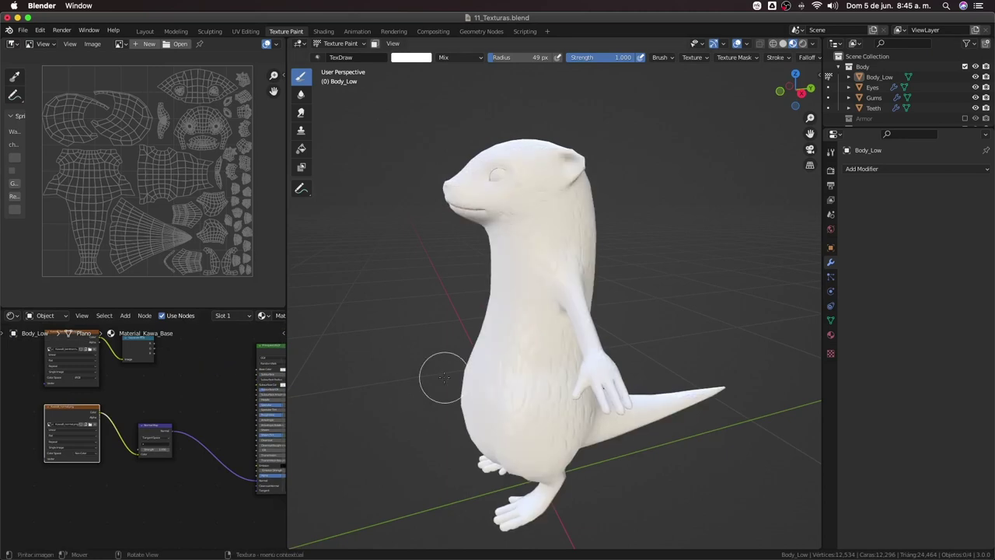
scroll(493, 376, "up", 3)
middle_click_drag(424, 371, 551, 369)
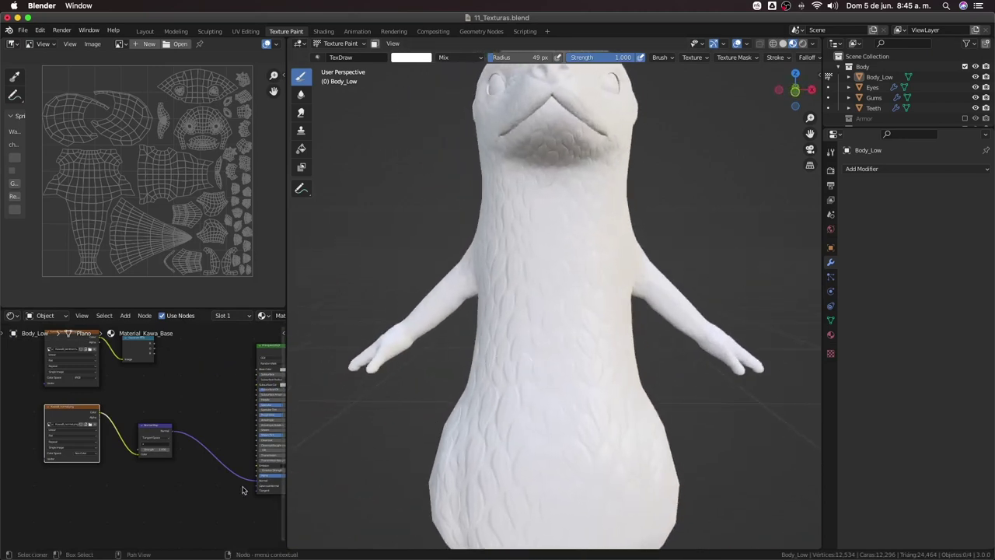
scroll(155, 459, "up", 2)
scroll(159, 467, "up", 2)
scroll(163, 474, "up", 2)
middle_click_drag(171, 498, 148, 457)
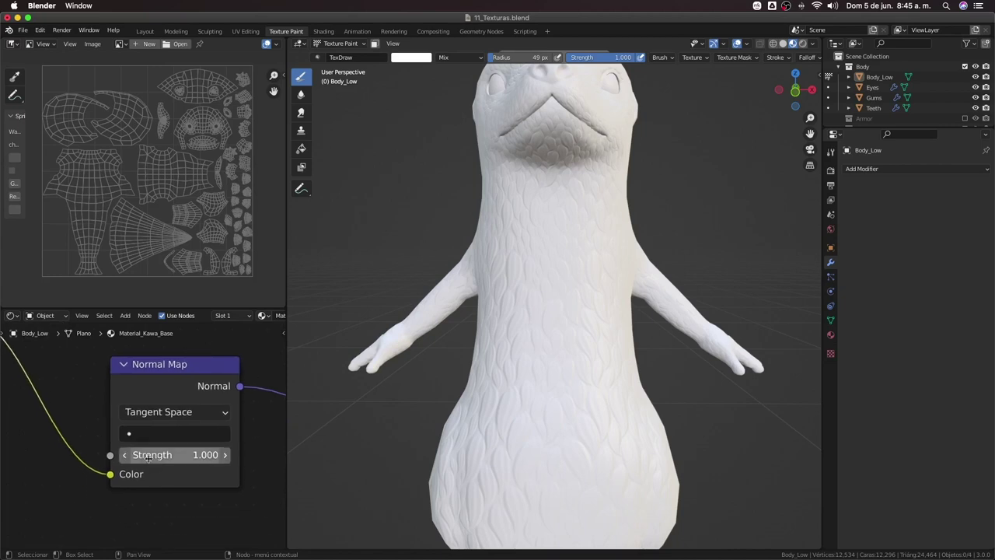
mouse_move(154, 455)
left_mouse_down()
mouse_move(204, 455)
mouse_move(134, 459)
left_mouse_up()
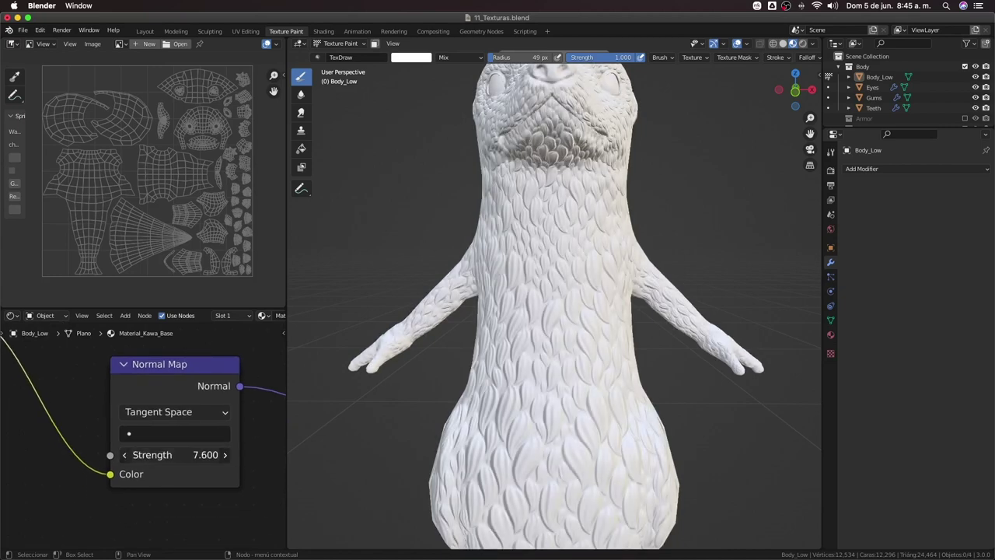
left_click(147, 460)
type("1")
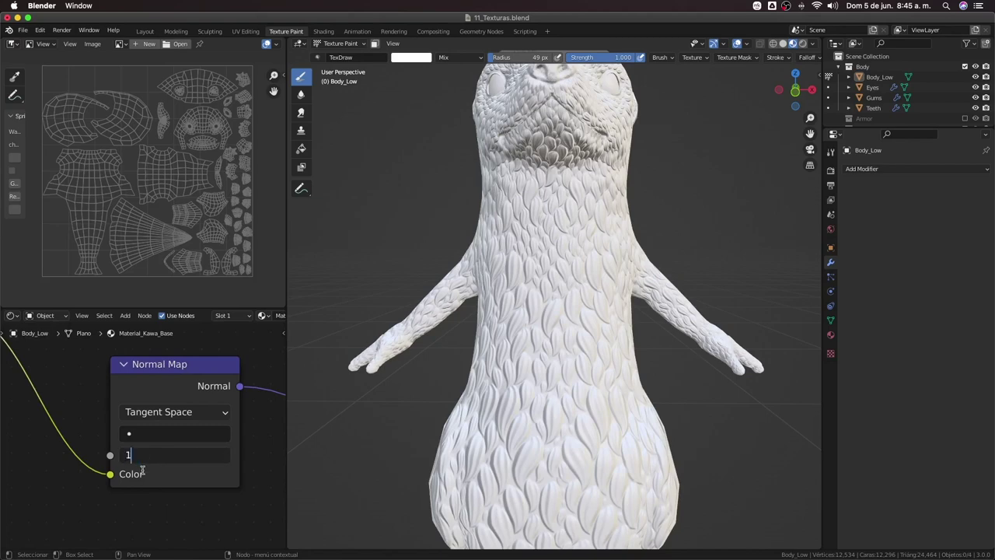
key("Return")
scroll(122, 485, "down", 3)
scroll(117, 498, "down", 2)
Reconnect the Separate RGB channel to the Principled BSDF Base Color
scroll(131, 424, "down", 2)
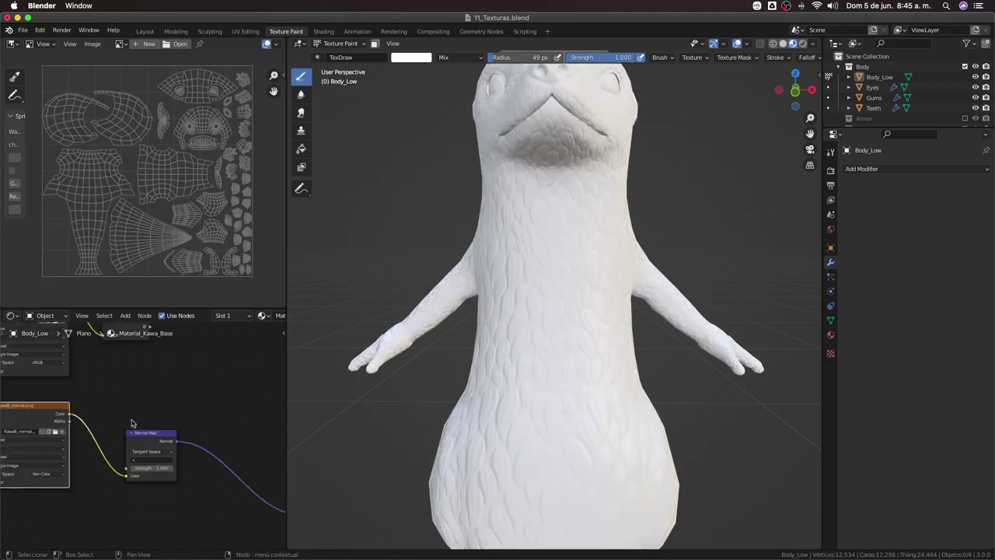
scroll(131, 424, "down", 2)
middle_click_drag(138, 456, 95, 447)
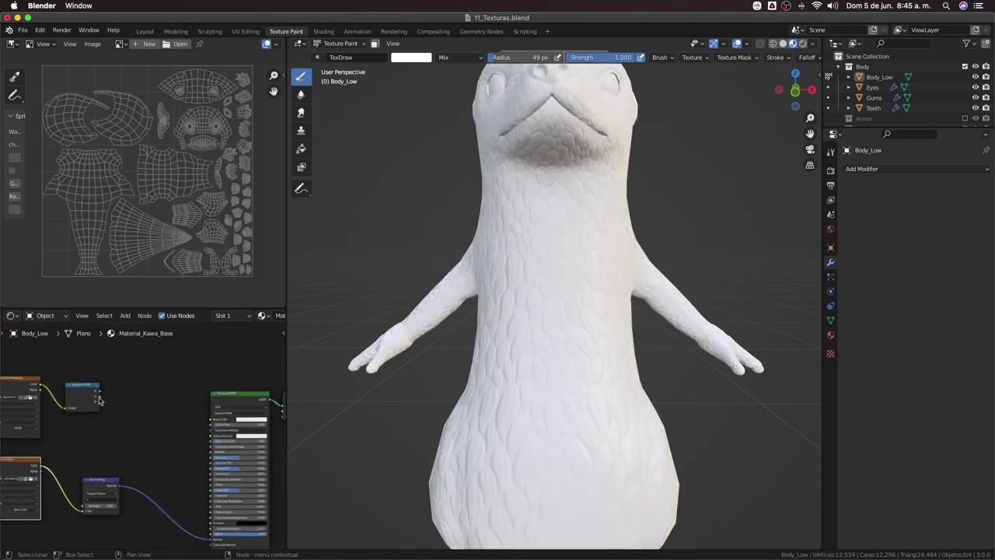
left_click_drag(98, 400, 143, 408)
left_click_drag(206, 423, 208, 421)
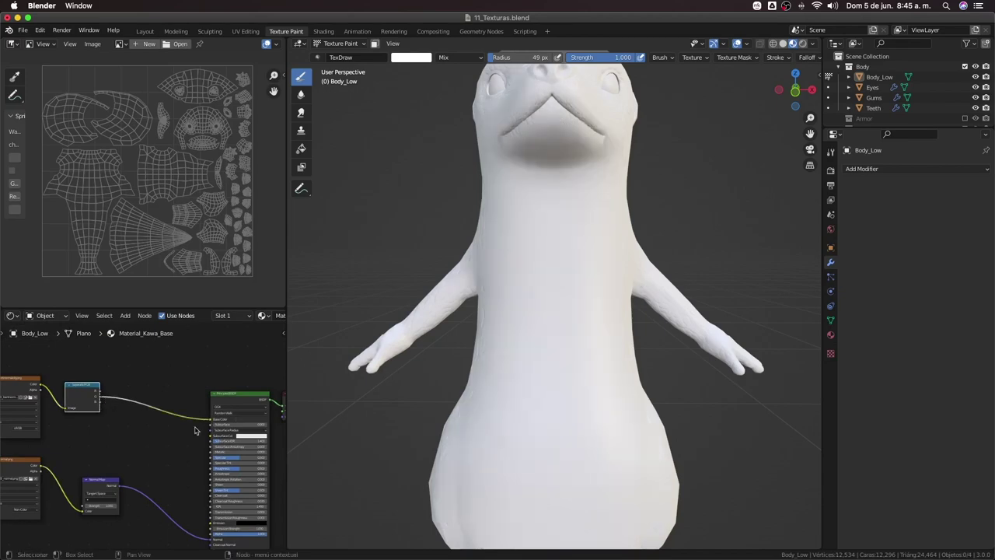
Place the normal Image Texture node beside the Normal Map and move the pair lower
mouse_move(513, 340)
middle_mouse_down()
mouse_move(467, 346)
mouse_move(587, 345)
middle_mouse_up()
scroll(466, 346, "down", 3)
middle_click_drag(130, 472, 196, 407)
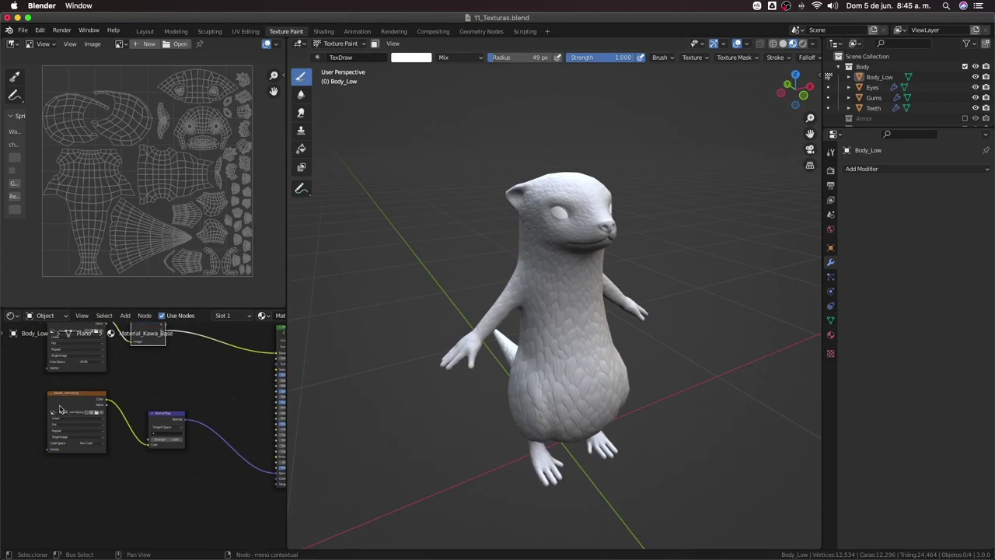
mouse_move(62, 410)
left_mouse_down()
mouse_move(137, 420)
mouse_move(171, 504)
left_mouse_up()
left_click(80, 420)
middle_click_drag(76, 348, 76, 383)
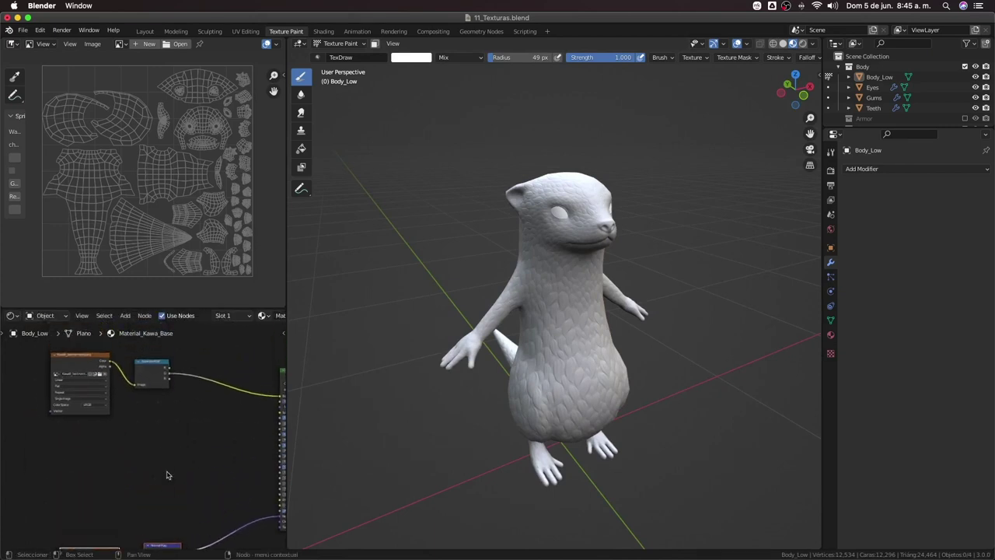
mouse_move(25, 365)
left_mouse_down()
mouse_move(155, 388)
mouse_move(148, 361)
left_mouse_up()
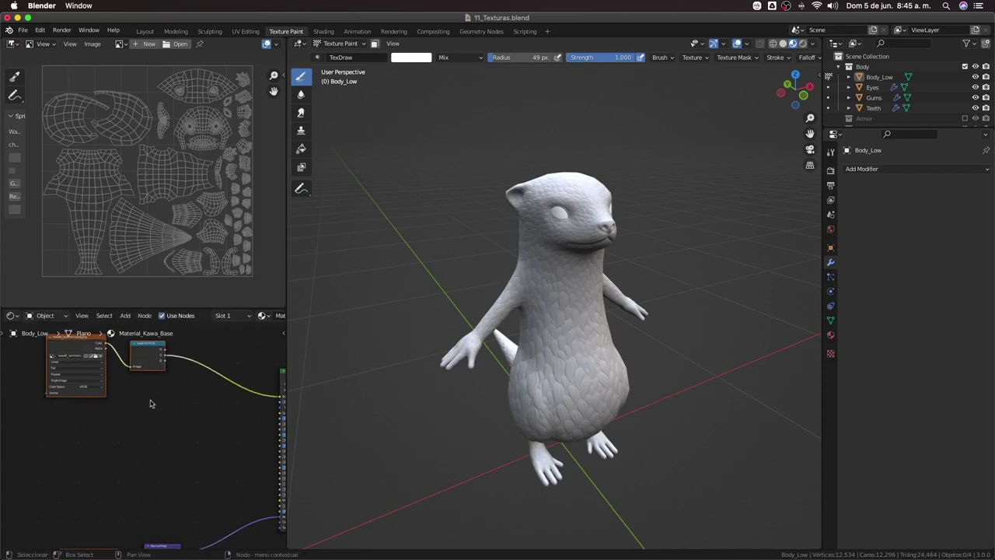
Load KawaB_ao.png from the Bakes folder into the image texture node
left_click_drag(92, 348, 96, 423)
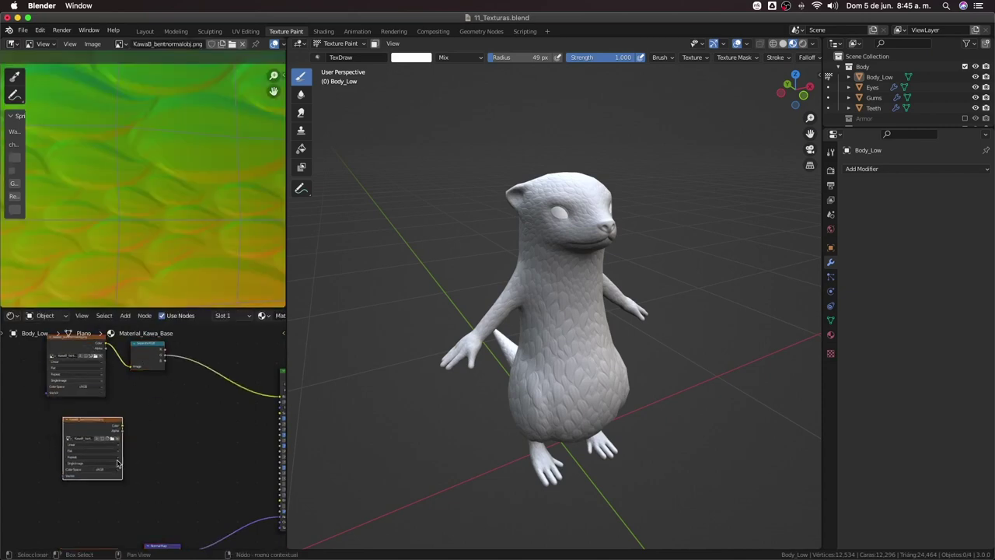
scroll(132, 448, "up", 2)
scroll(137, 449, "up", 1)
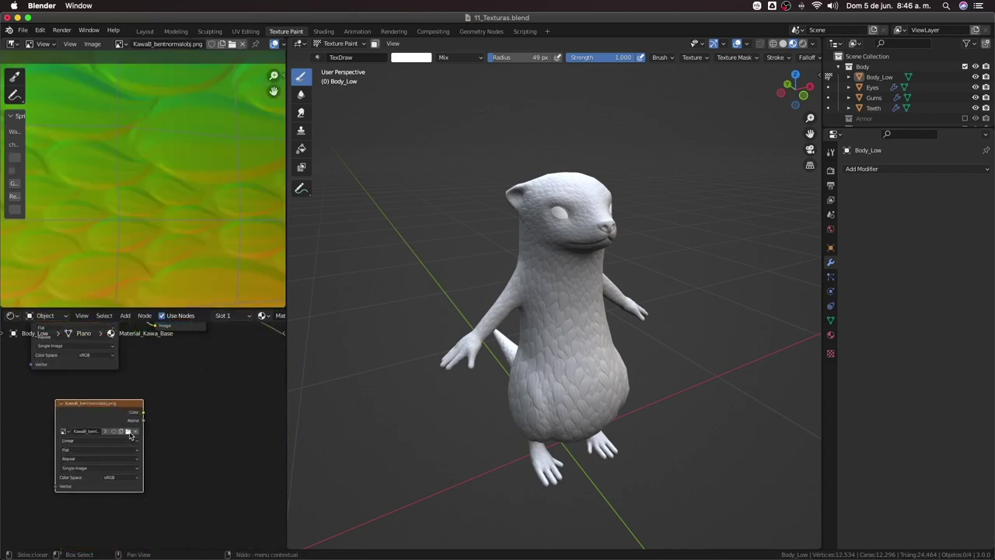
left_click(128, 431)
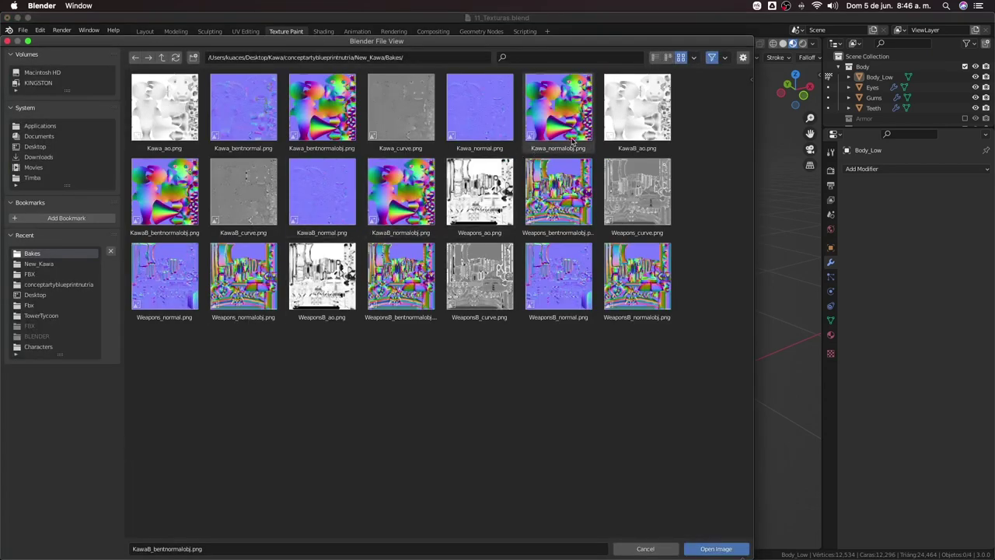
left_click(643, 138)
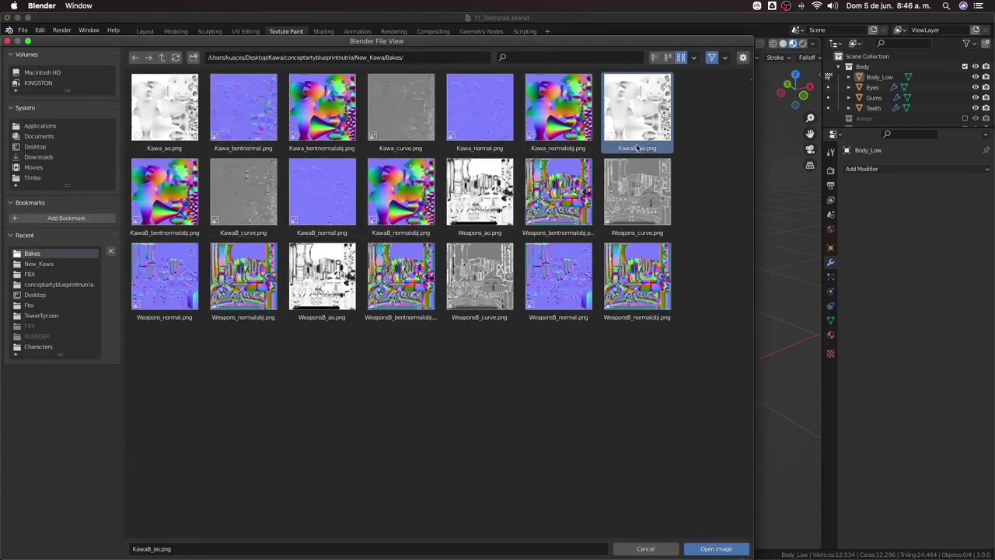
left_click(716, 549)
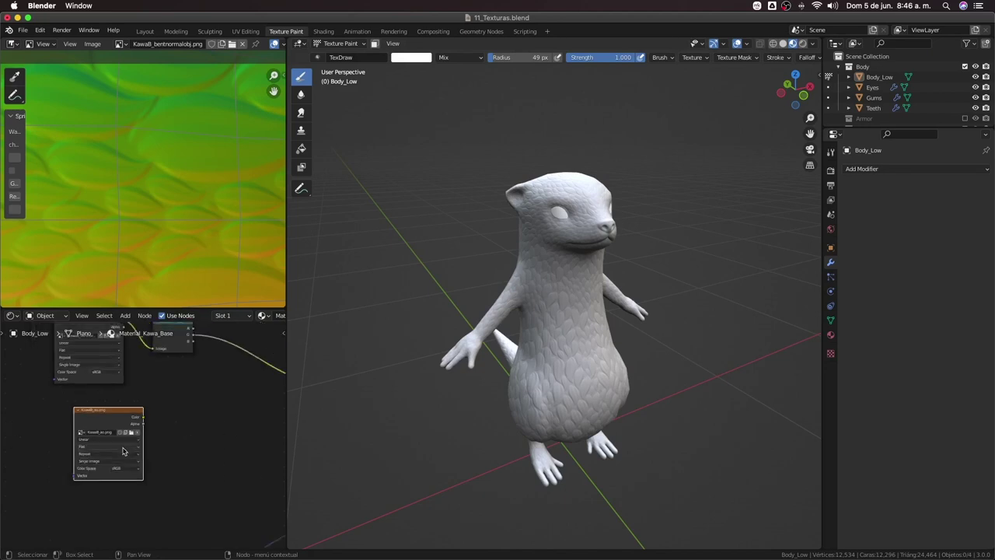
Move the KawaB_ao image node beside the others and link its output into the shader
middle_click_drag(165, 404, 130, 431)
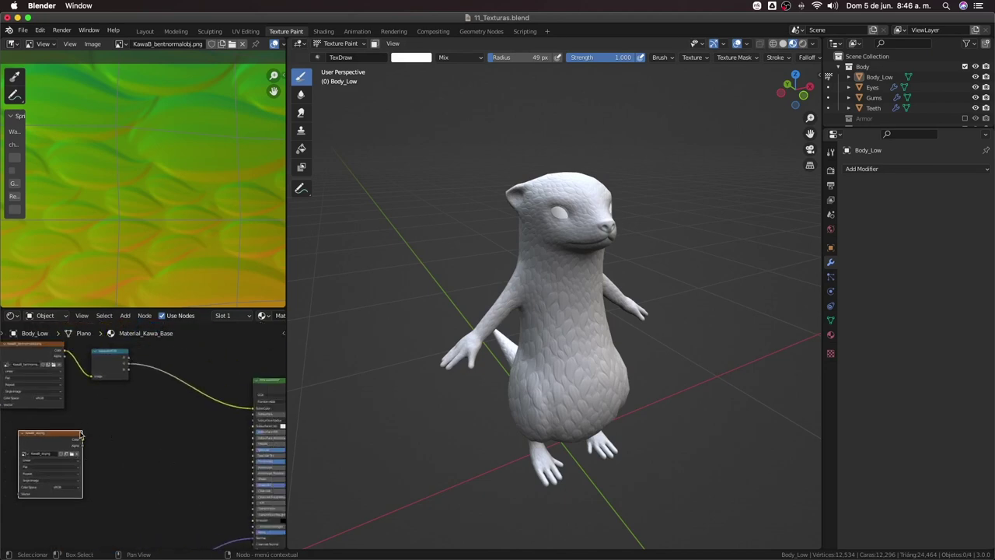
left_click_drag(56, 442, 120, 431)
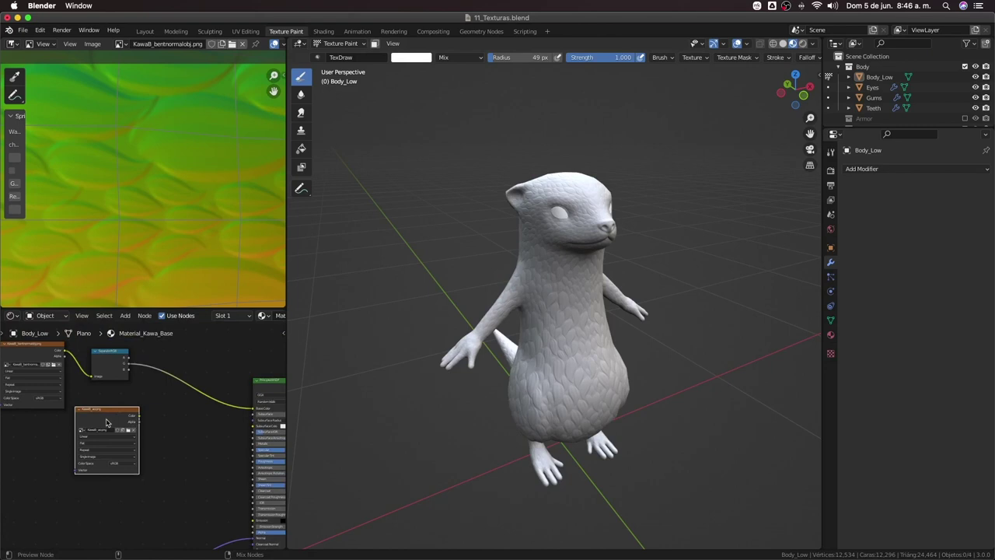
left_click(109, 421, "ctrl+shift")
Move Material Output right and delete the Viewer node so the BSDF feeds the output
scroll(124, 434, "right", 5)
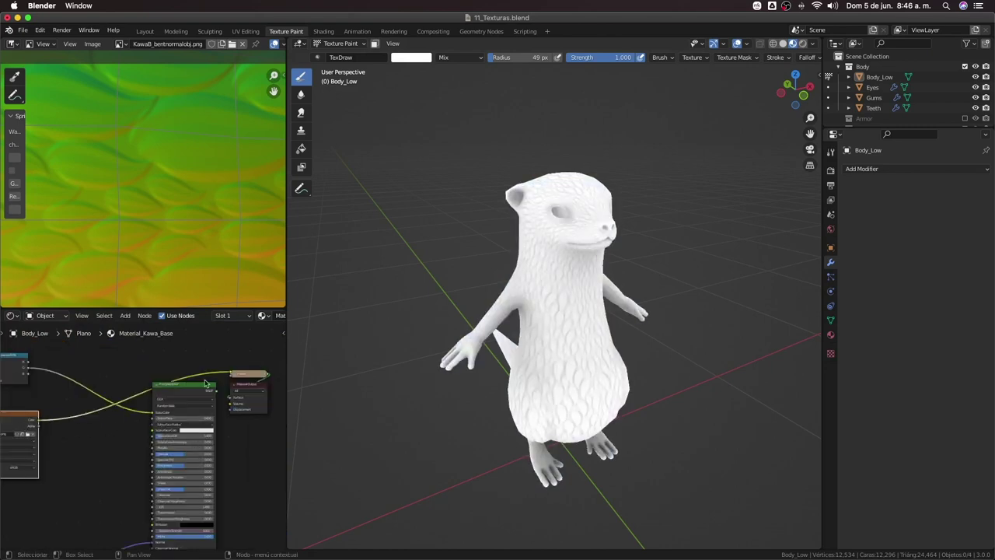
scroll(247, 377, "up", 2)
scroll(226, 397, "up", 1)
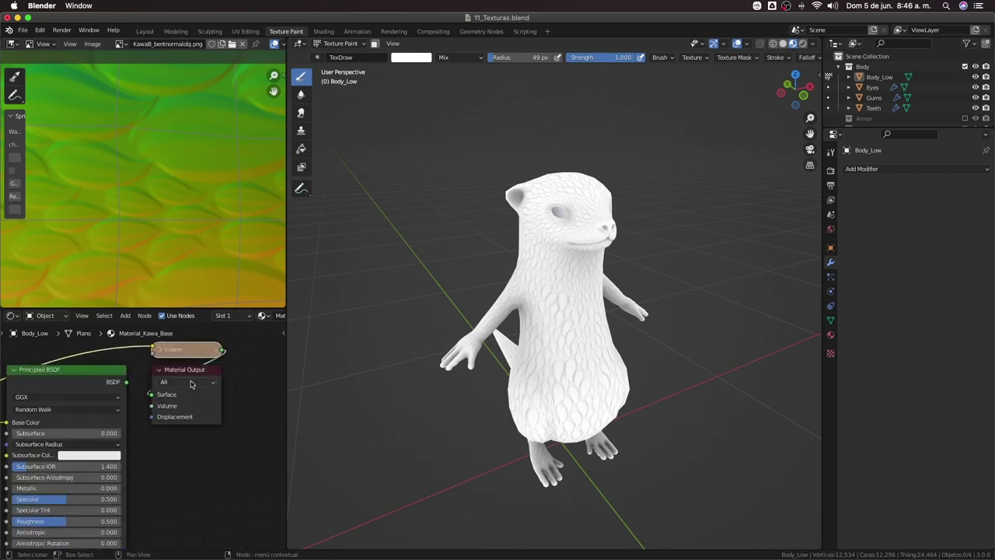
scroll(185, 442, "up", 2)
scroll(185, 441, "up", 2)
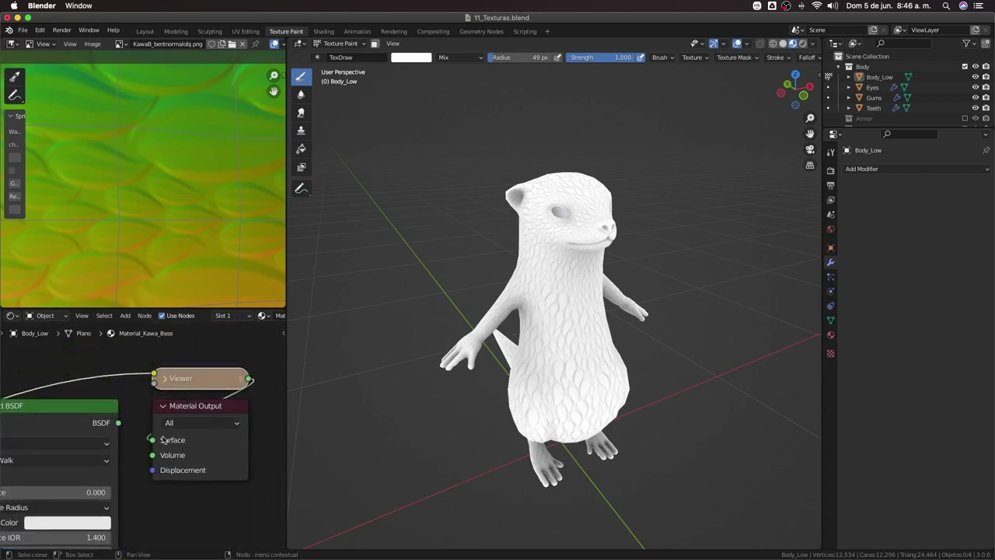
left_click_drag(163, 441, 220, 451)
scroll(141, 448, "down", 3)
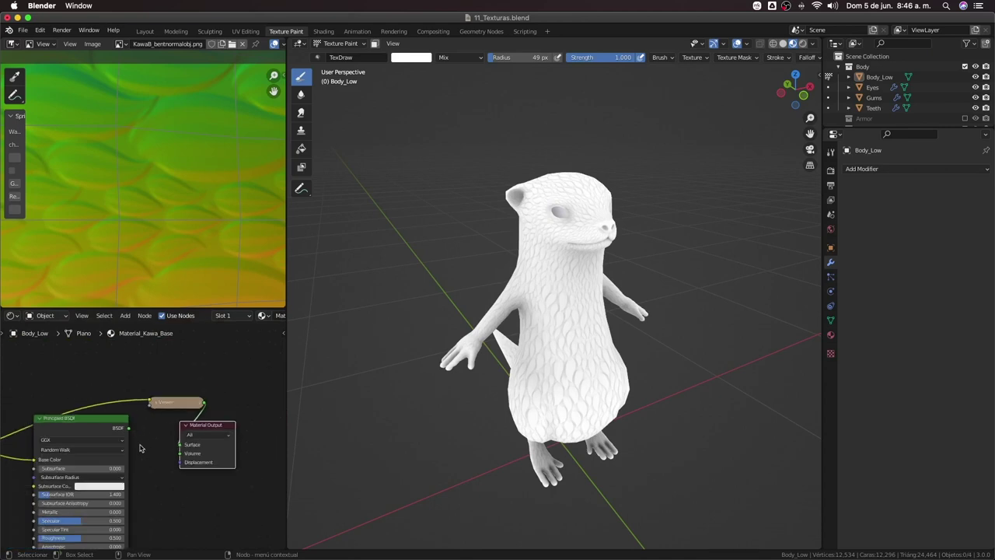
scroll(148, 446, "up", 2, "ctrl")
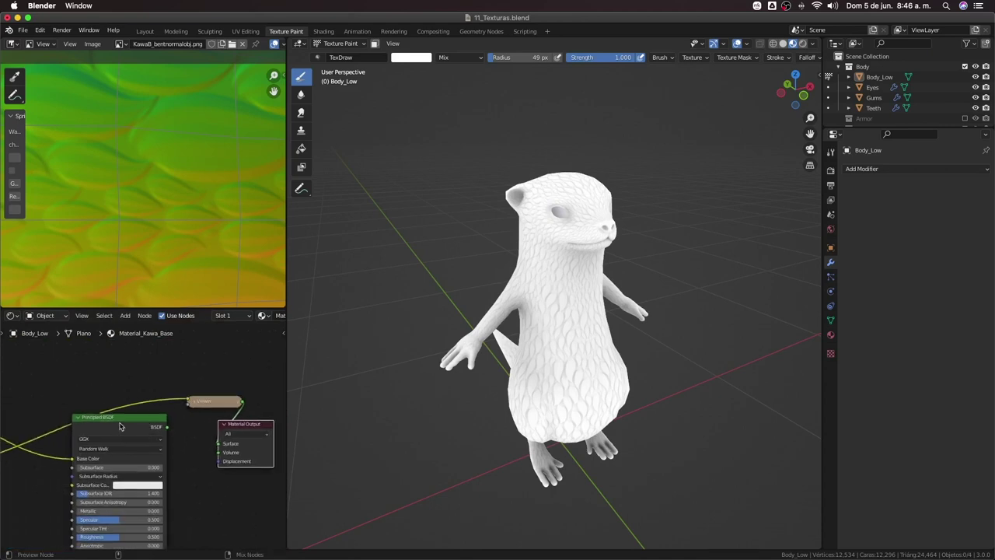
left_click(120, 426, "ctrl+shift")
Preview the bent-normal node, then the KawaB_ao image node, on the otter
scroll(132, 429, "up", 2, "ctrl")
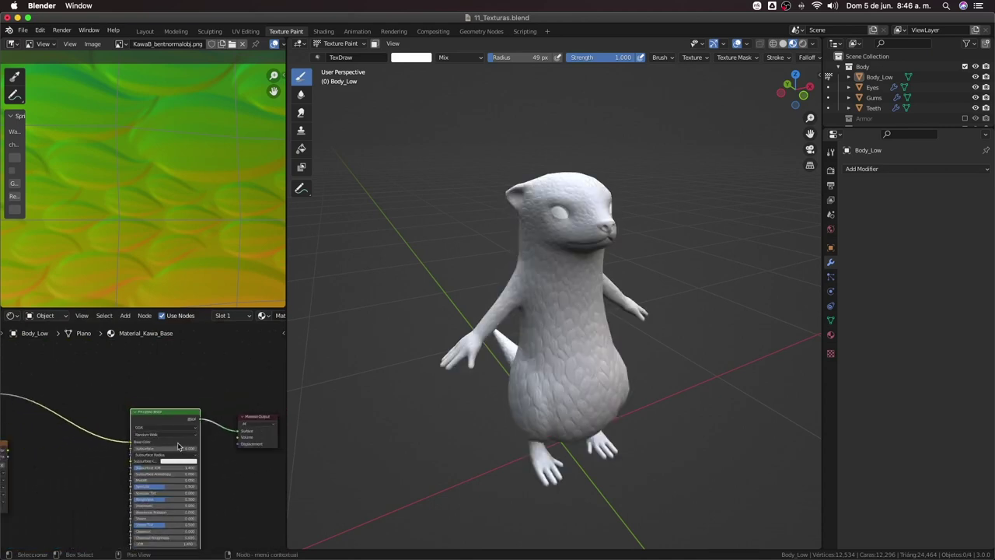
scroll(144, 432, "down", 3)
left_click(45, 383, "ctrl+shift")
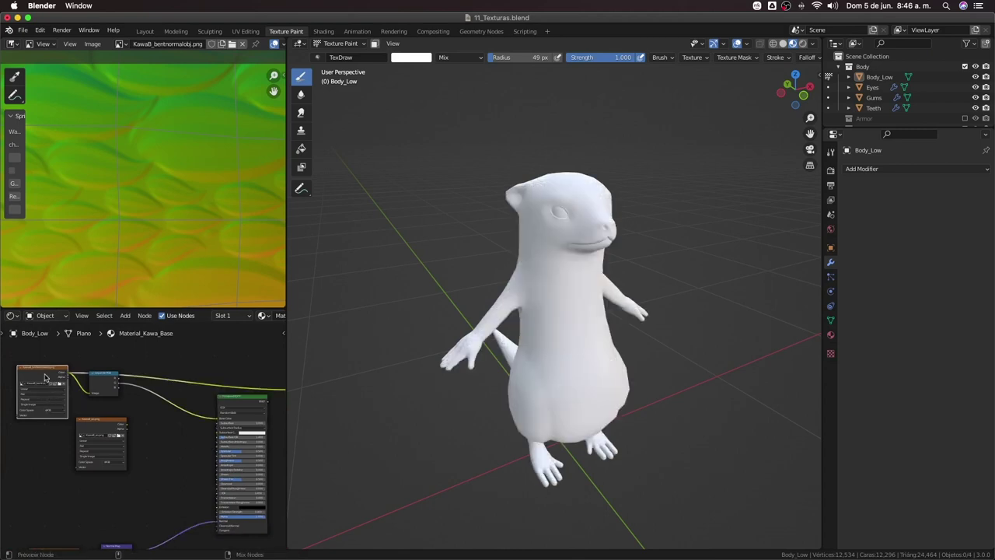
left_click(96, 422, "ctrl+shift")
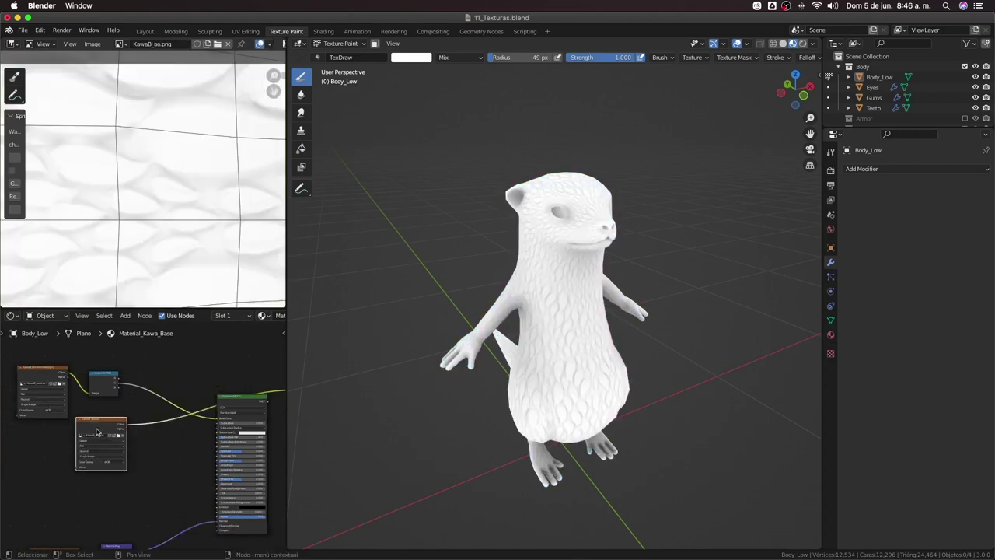
scroll(103, 392, "up", 2)
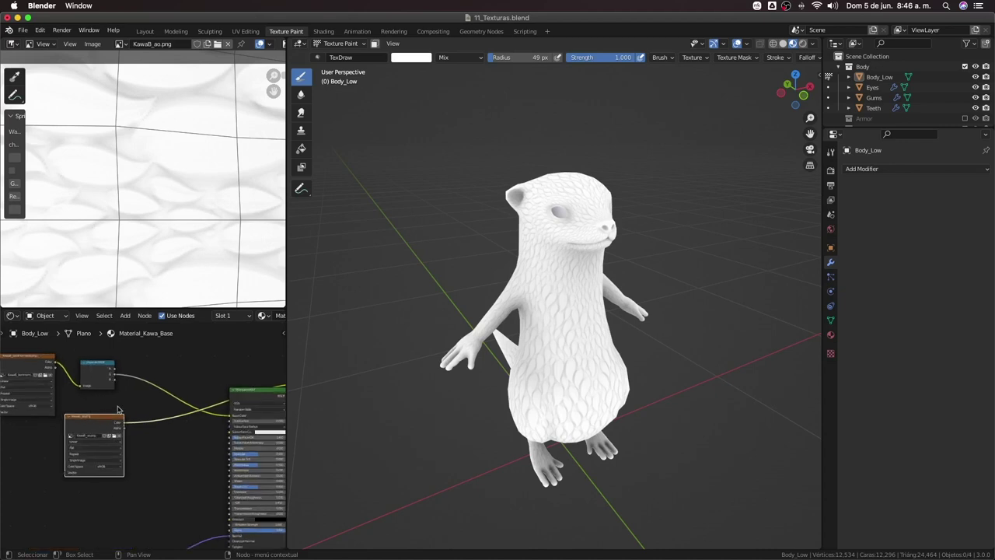
scroll(83, 451, "up", 1)
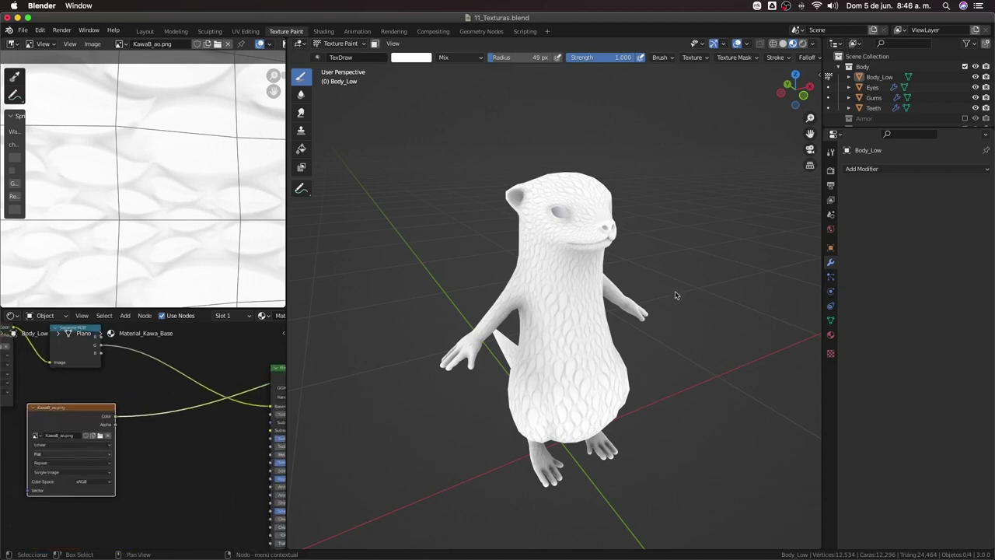
middle_click_drag(539, 384, 518, 382)
mouse_move(544, 303)
middle_mouse_down()
mouse_move(527, 313)
mouse_move(527, 303)
middle_mouse_up()
mouse_move(549, 268)
middle_mouse_down()
mouse_move(466, 265)
mouse_move(523, 260)
middle_mouse_up()
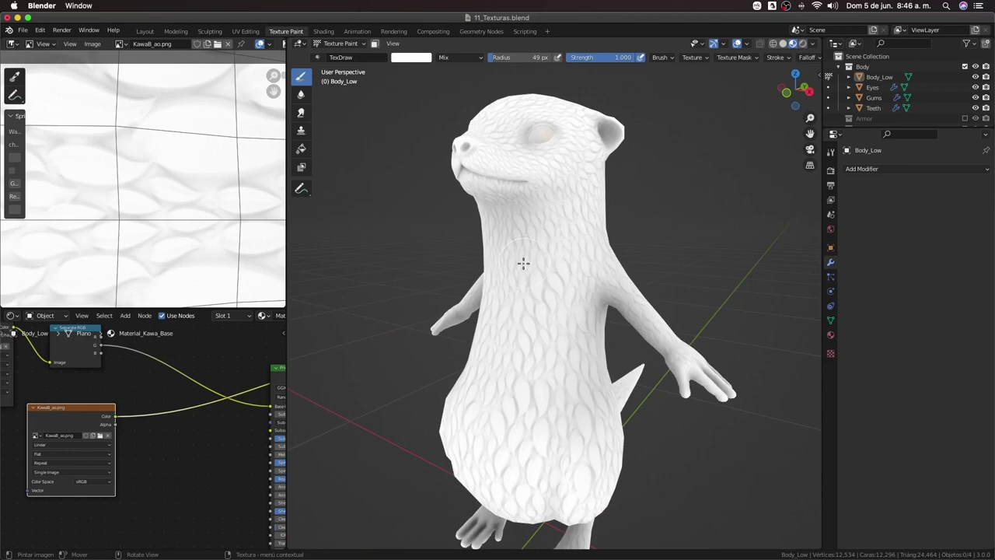
mouse_move(523, 263)
middle_mouse_down()
mouse_move(568, 274)
mouse_move(518, 244)
mouse_move(540, 248)
middle_mouse_up()
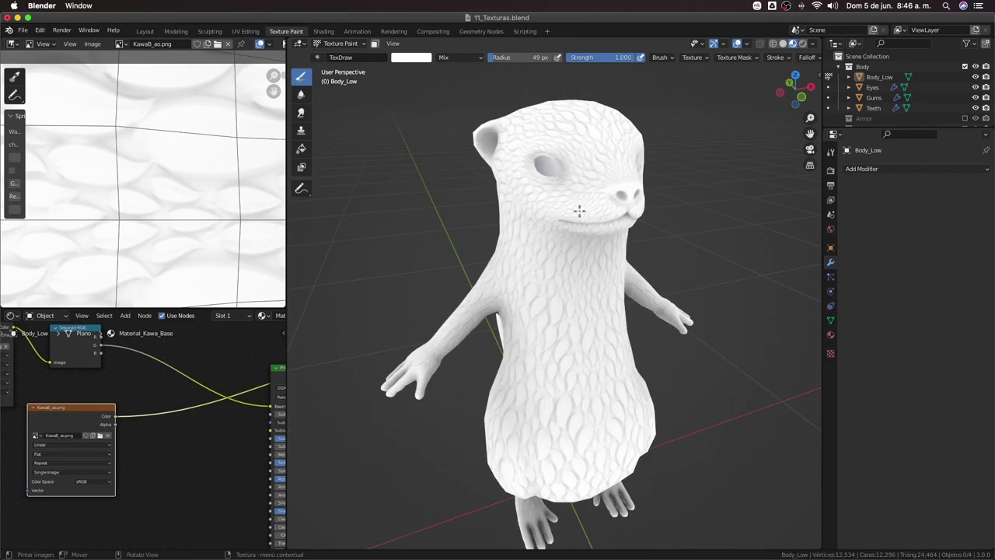
mouse_move(584, 233)
middle_mouse_down()
mouse_move(567, 217)
mouse_move(571, 251)
mouse_move(531, 239)
middle_mouse_up()
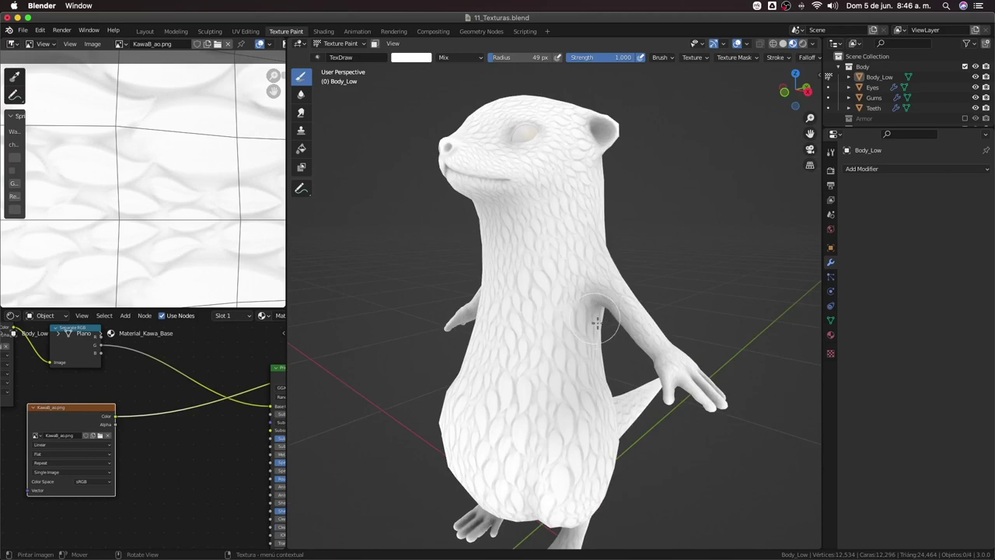
mouse_move(615, 319)
middle_mouse_down()
mouse_move(626, 333)
mouse_move(596, 344)
middle_mouse_up()
scroll(629, 334, "down", 3)
scroll(535, 313, "up", 8)
scroll(514, 296, "up", 2)
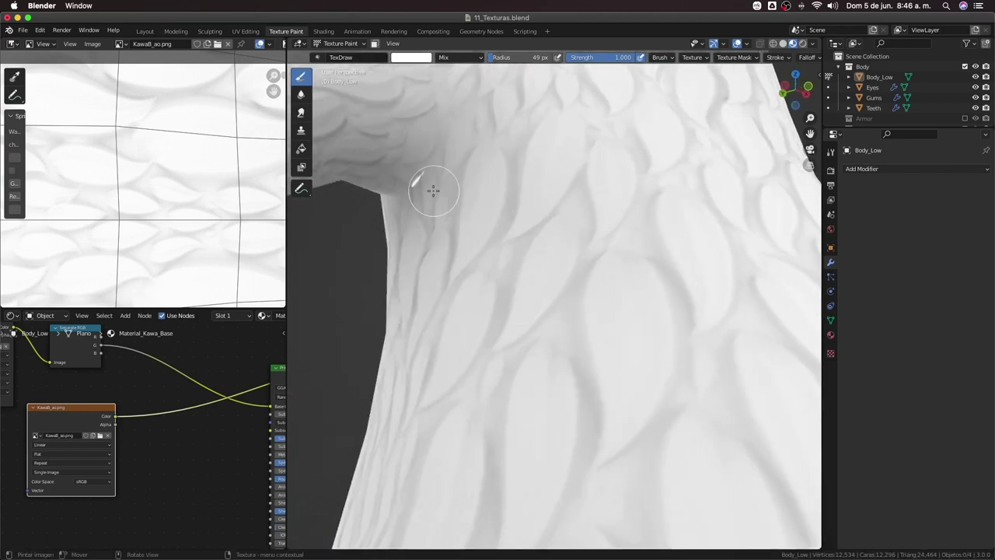
mouse_move(429, 185)
middle_mouse_down()
mouse_move(600, 212)
mouse_move(498, 206)
mouse_move(583, 294)
mouse_move(534, 282)
mouse_move(605, 215)
middle_mouse_up()
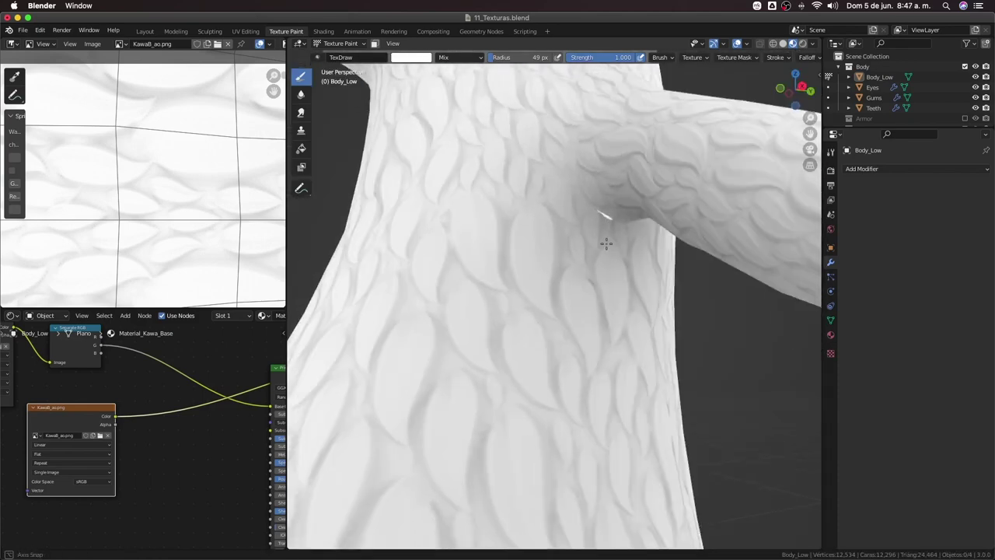
scroll(610, 238, "down", 4)
scroll(592, 259, "up", 1)
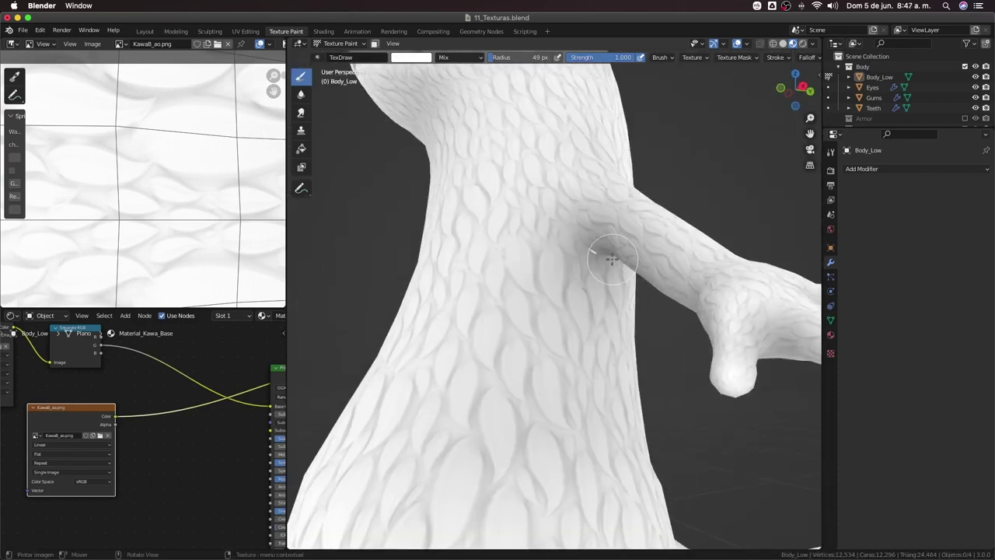
scroll(595, 267, "up", 3)
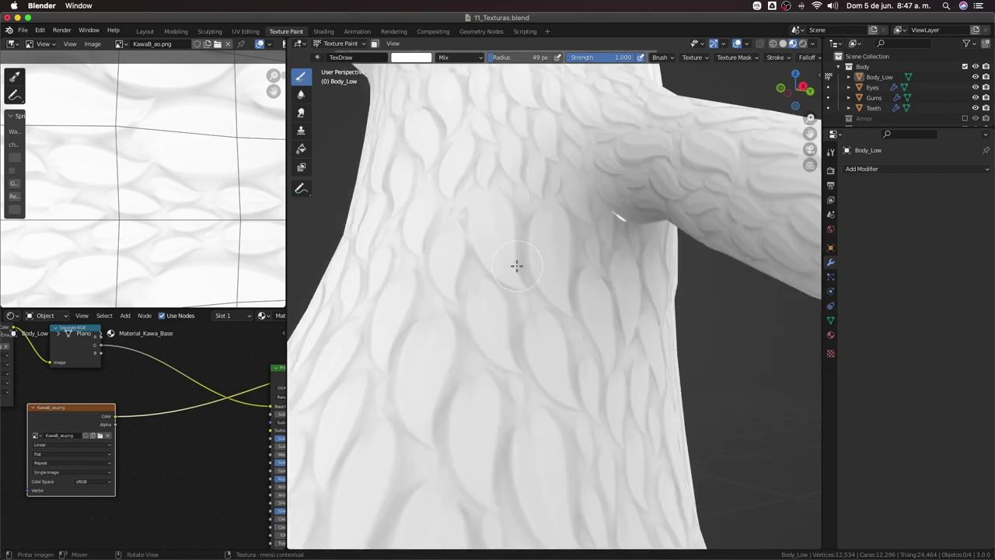
scroll(575, 291, "down", 2)
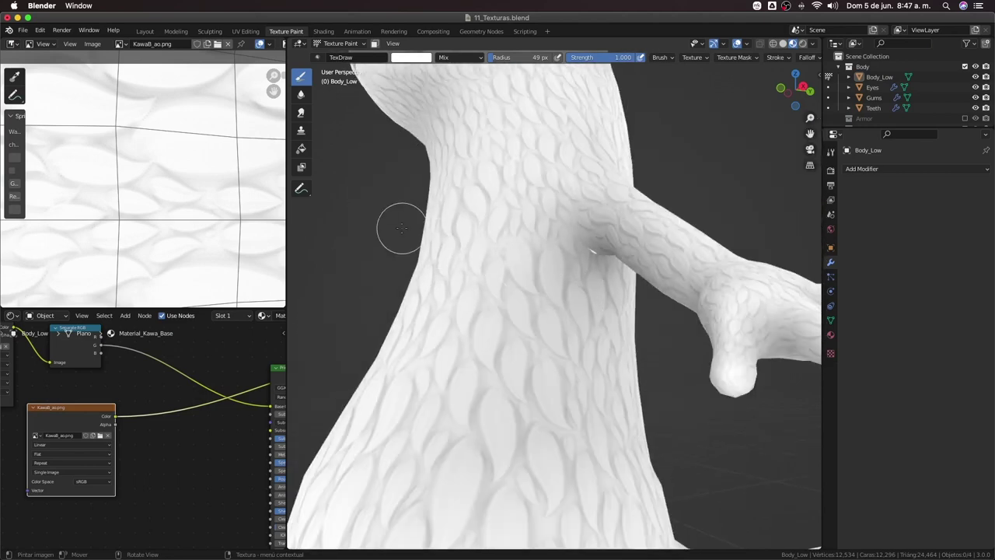
Switch to mask painting and paint three mask strokes at the otter's armpit
left_click(302, 166)
scroll(632, 247, "up", 2)
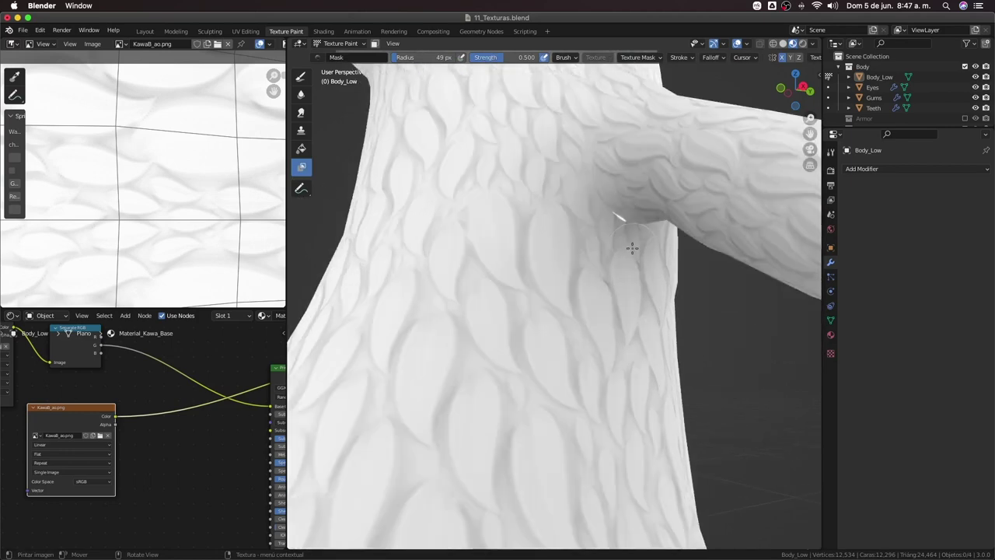
left_click(635, 213)
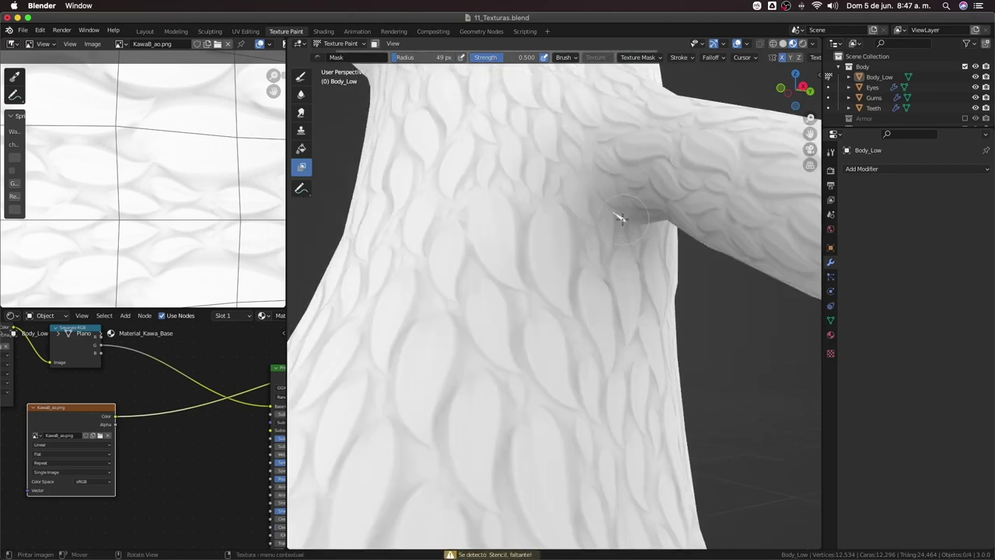
left_click(642, 207, "alt")
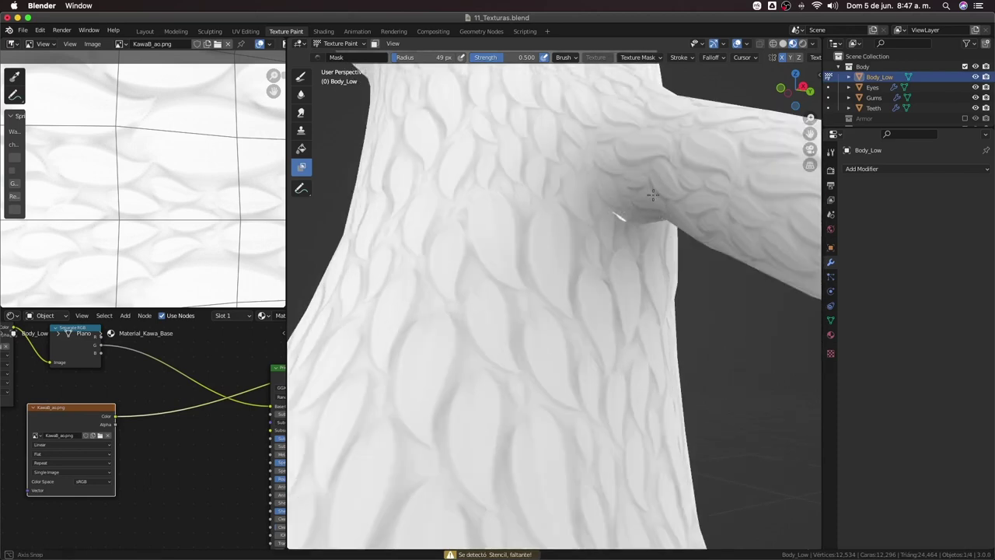
left_click(613, 211)
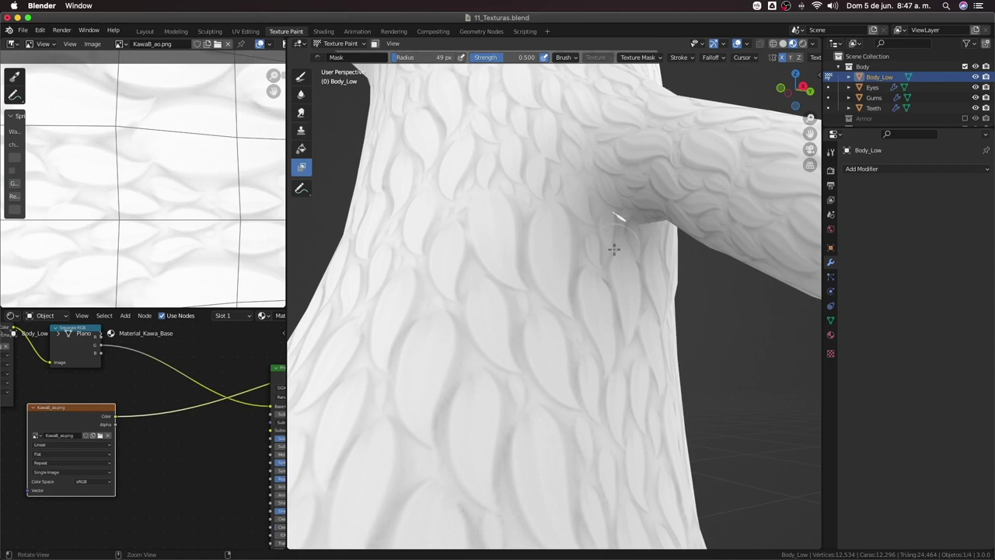
Undo the armpit mask strokes with Ctrl+Z
scroll(615, 249, "down", 5)
scroll(614, 272, "up", 5)
key("ctrl+z")
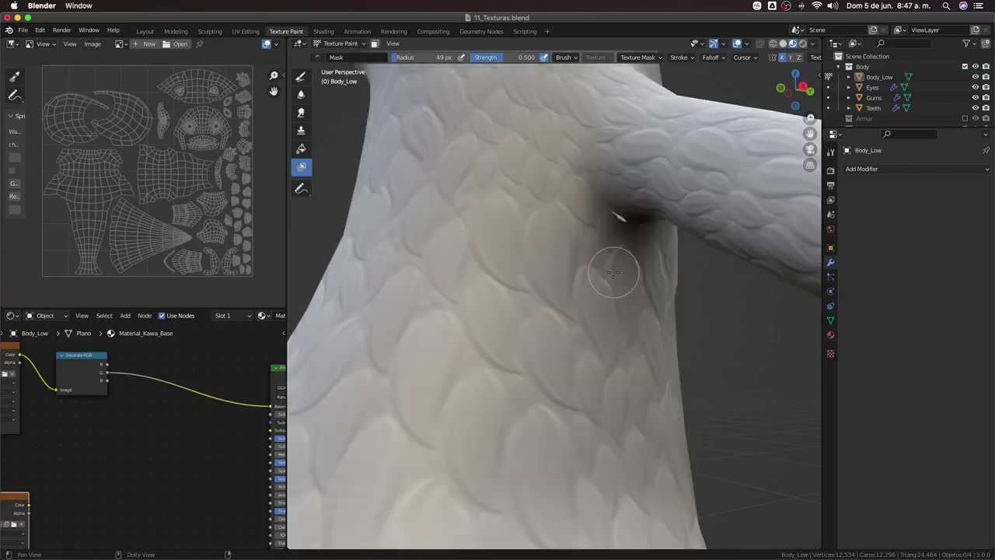
scroll(614, 271, "down", 3)
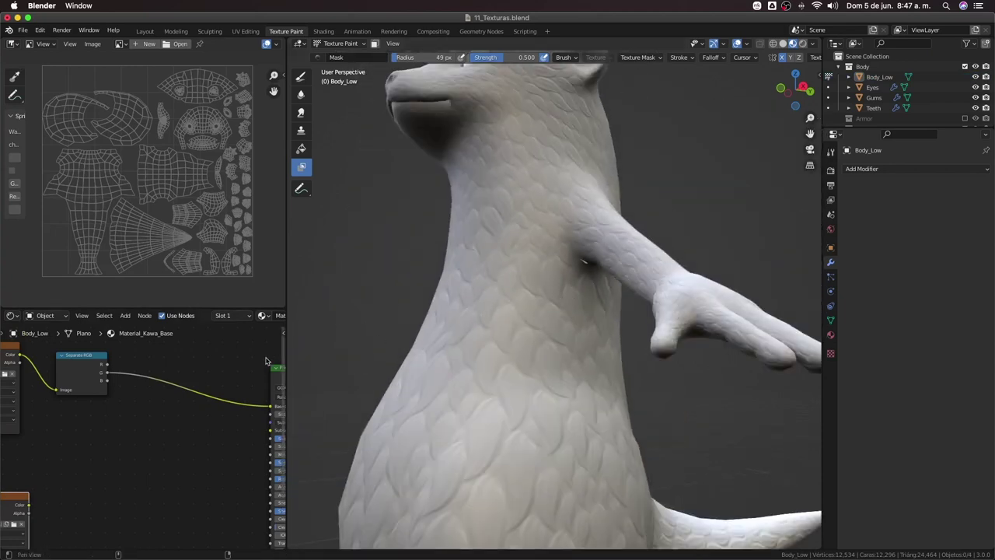
key("ctrl+z")
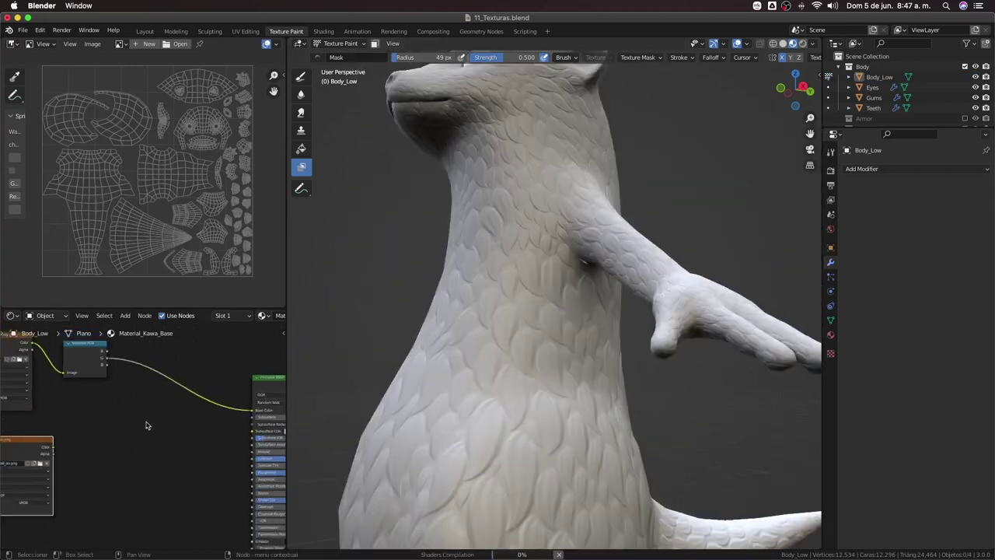
Connect the lower image texture to the otter's shader
scroll(556, 278, "up", 4)
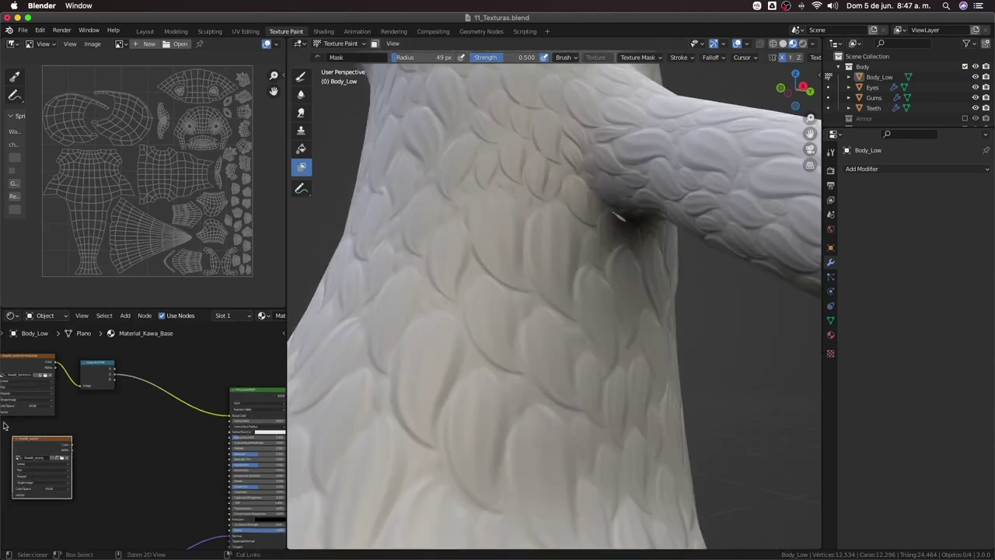
left_click(55, 457, "ctrl+shift")
scroll(609, 311, "up", 1)
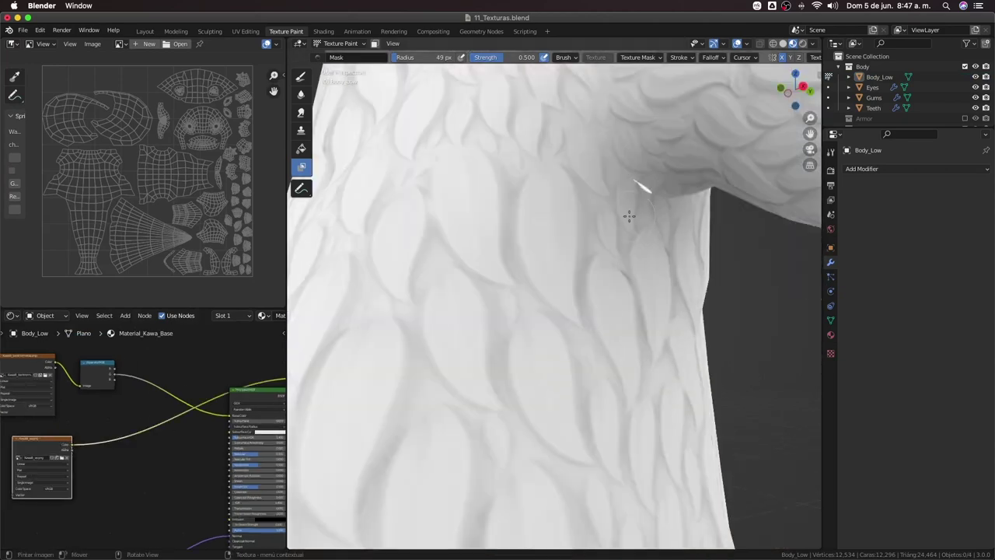
Switch to the Clone brush and set its source point beside the armpit
left_click(302, 130)
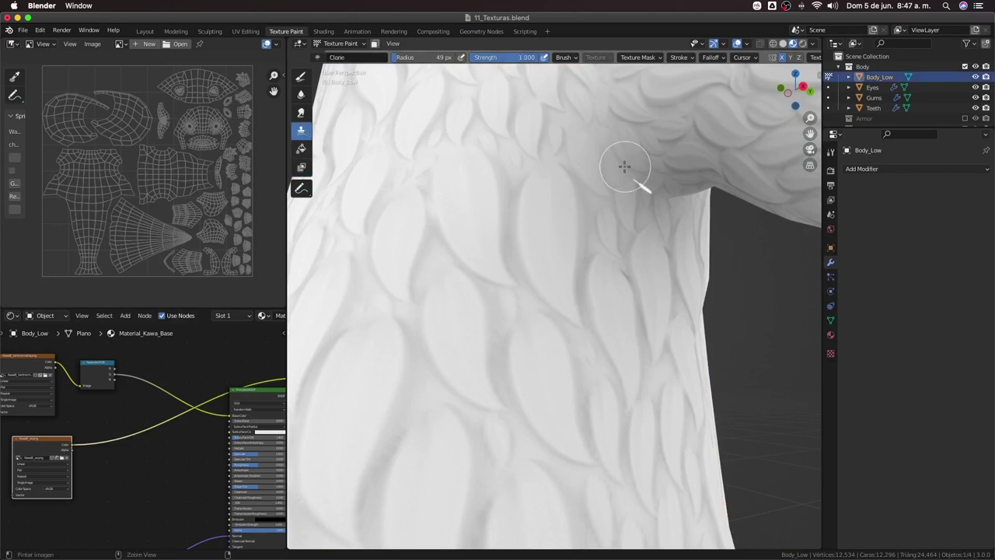
scroll(632, 187, "up", 2)
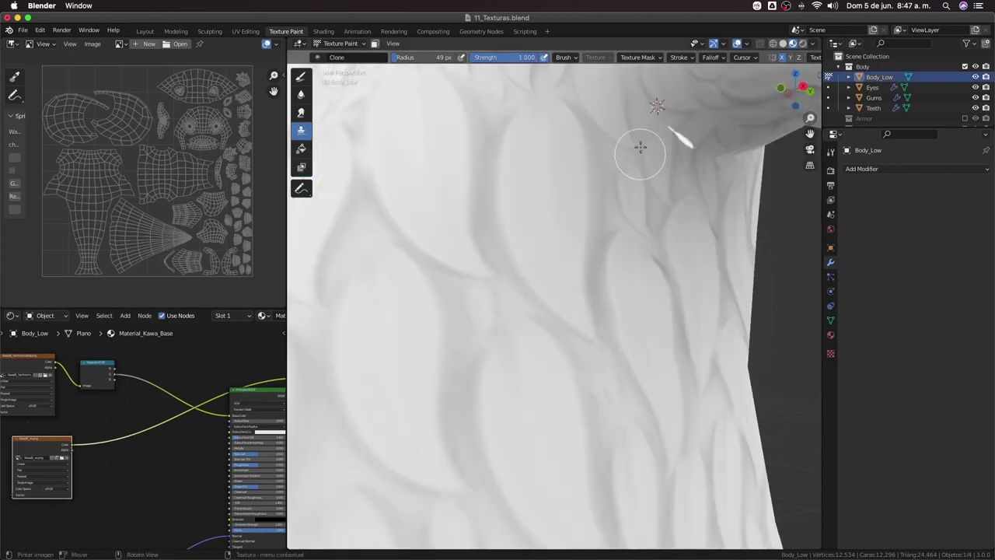
left_click(677, 119, "ctrl")
scroll(678, 132, "up", 5)
scroll(661, 163, "up", 3)
scroll(644, 202, "down", 3)
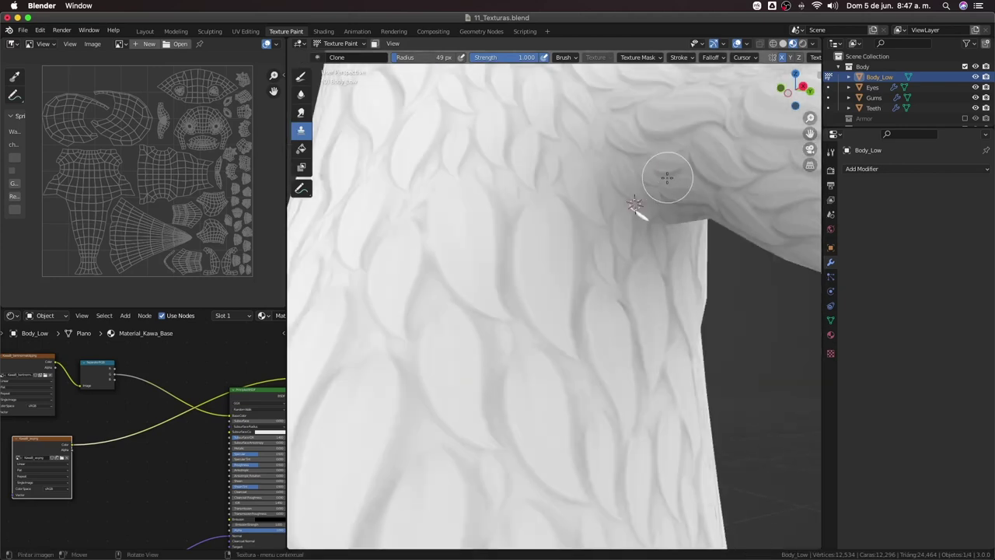
scroll(653, 198, "up", 2)
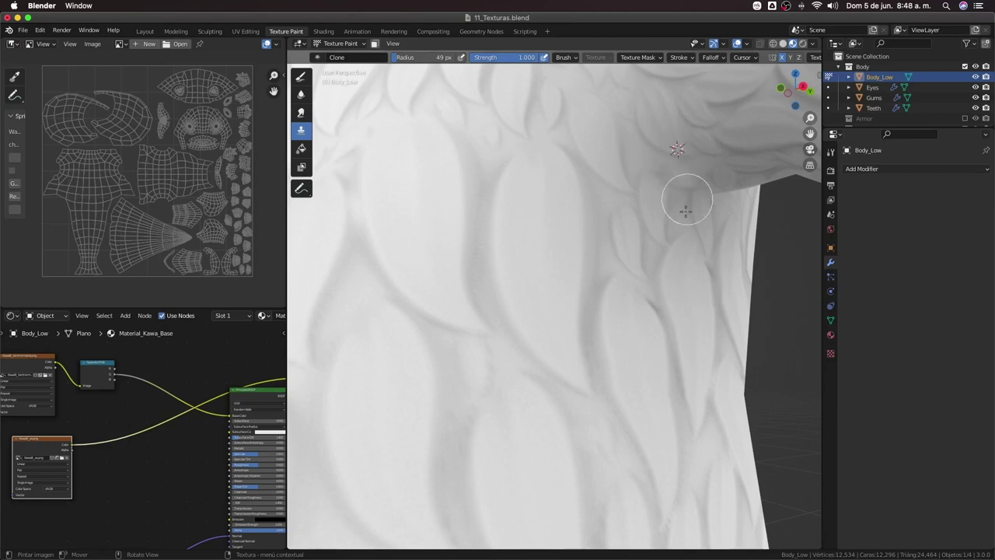
Return to the Draw brush and orbit to view the otter from the front
scroll(682, 210, "down", 5)
mouse_move(679, 228)
middle_mouse_down()
mouse_move(687, 280)
mouse_move(622, 304)
middle_mouse_up()
scroll(686, 280, "down", 4)
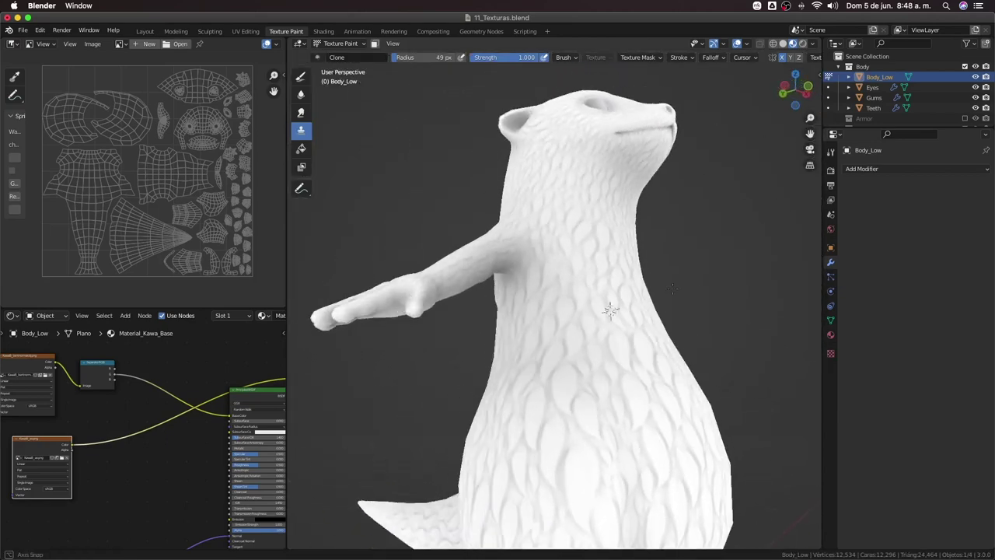
left_click(301, 76)
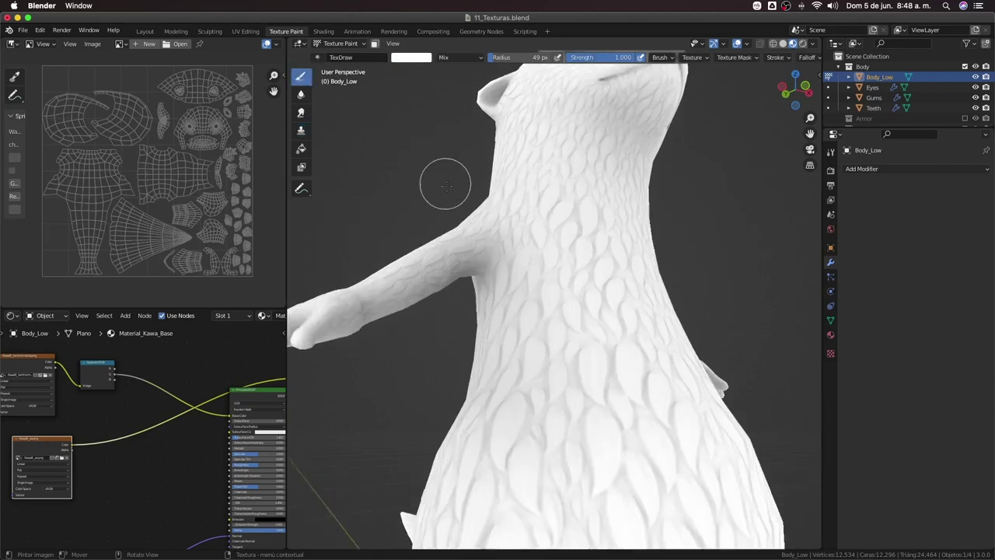
mouse_move(444, 184)
middle_mouse_down()
mouse_move(524, 306)
mouse_move(524, 296)
middle_mouse_up()
scroll(533, 300, "down", 3)
scroll(537, 320, "up", 2)
scroll(537, 320, "up", 3)
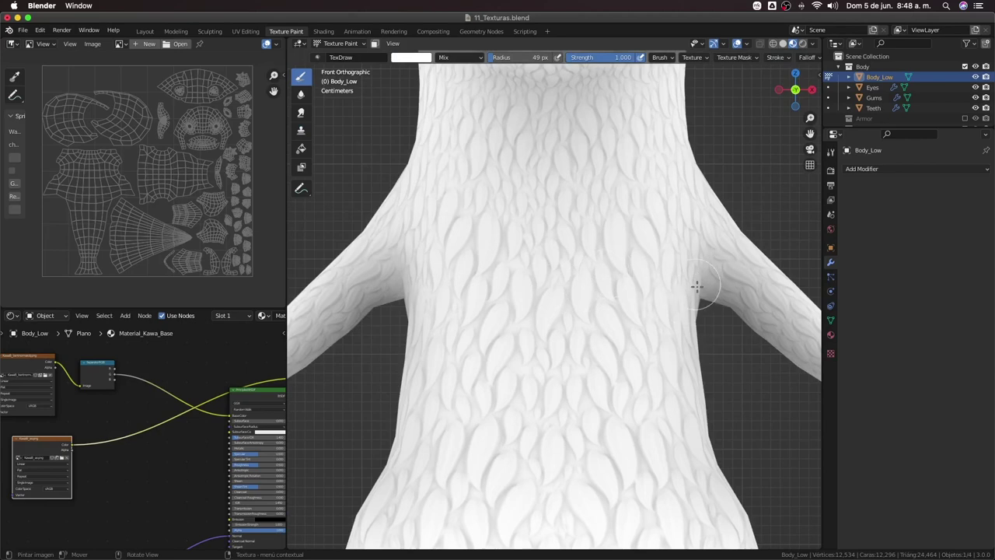
scroll(684, 303, "down", 4)
scroll(661, 330, "up", 1)
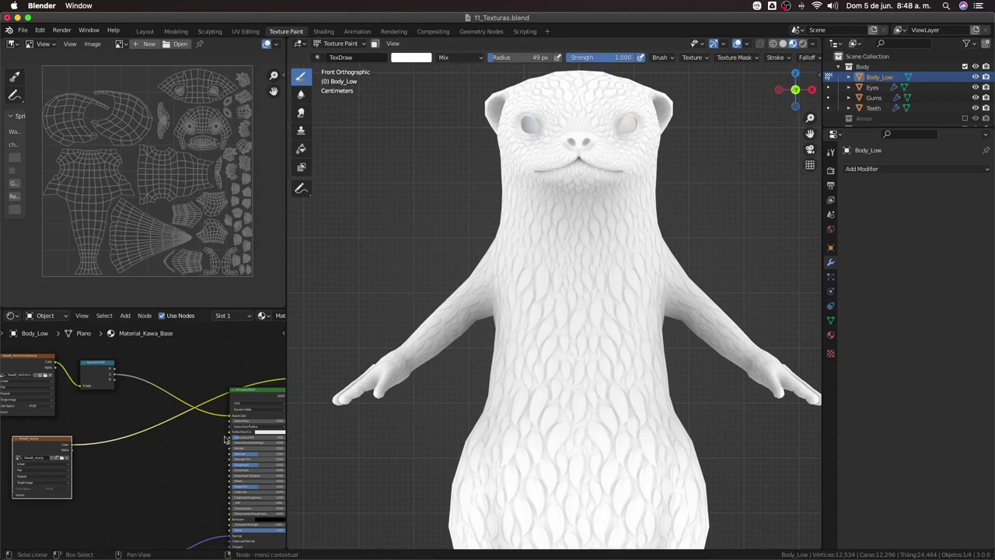
scroll(46, 445, "up", 1)
scroll(62, 444, "up", 1)
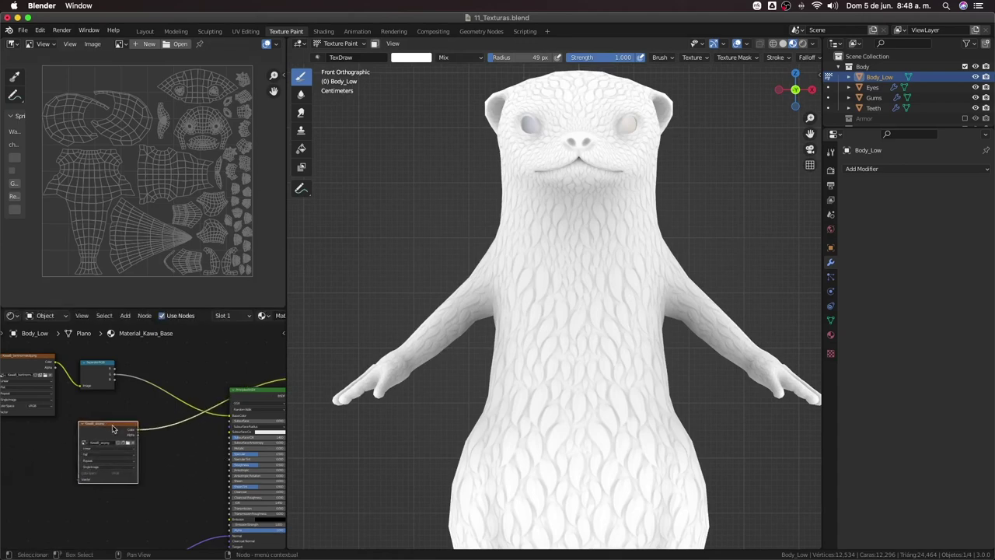
scroll(78, 444, "up", 1)
scroll(89, 443, "up", 1)
scroll(89, 442, "down", 1)
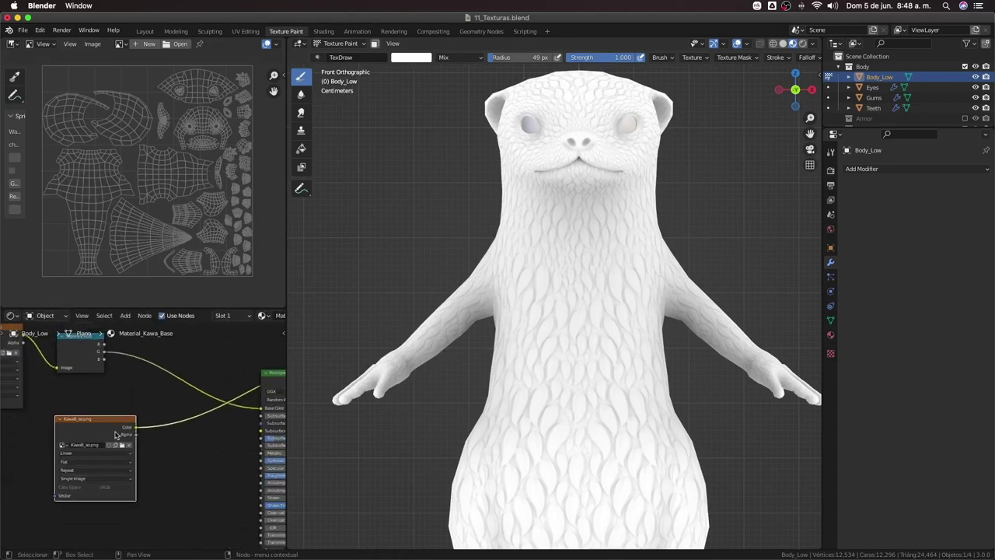
scroll(482, 311, "up", 4)
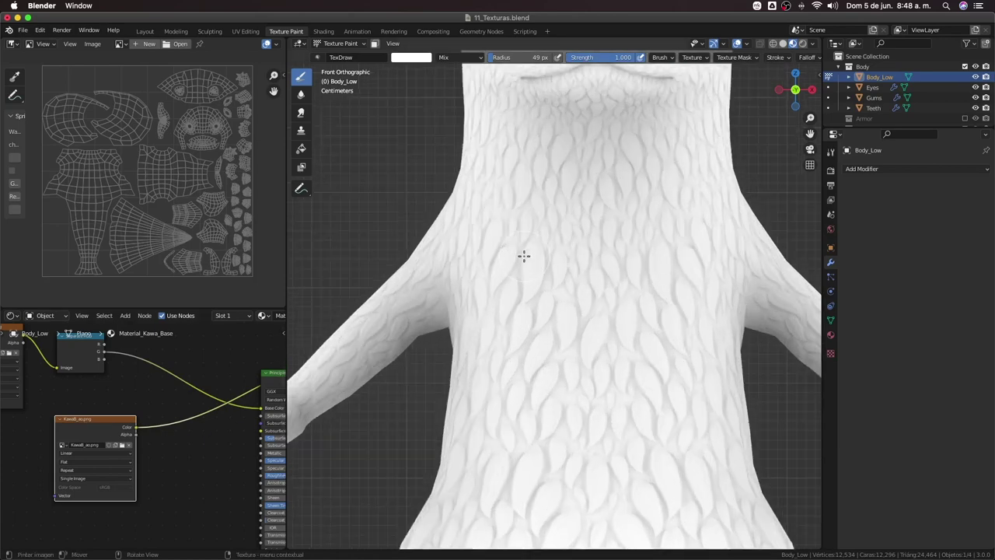
scroll(580, 296, "down", 1)
scroll(591, 327, "down", 3)
scroll(571, 314, "up", 2)
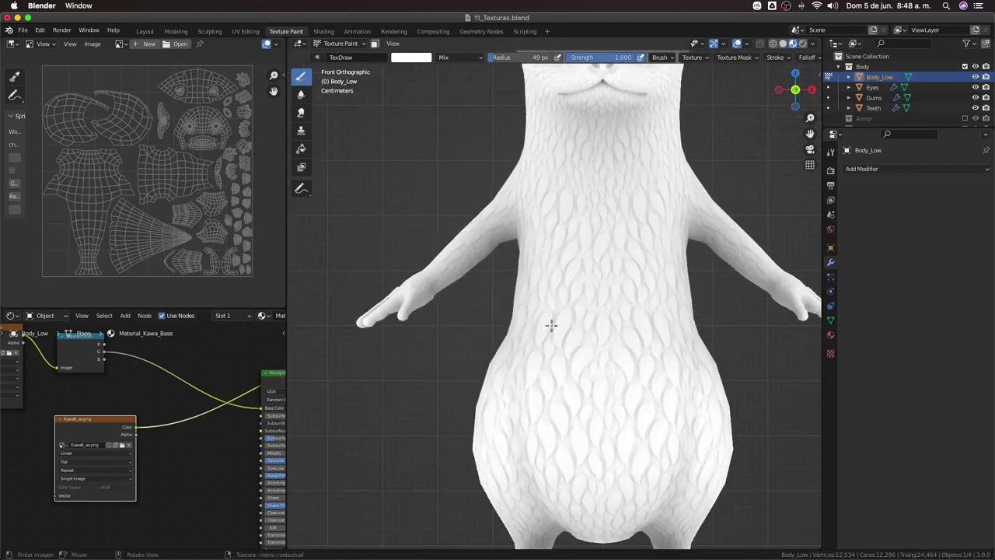
Preview the bent-normal texture on the otter, then its separated channels
scroll(120, 415, "down", 1)
middle_click_drag(121, 414, 195, 417)
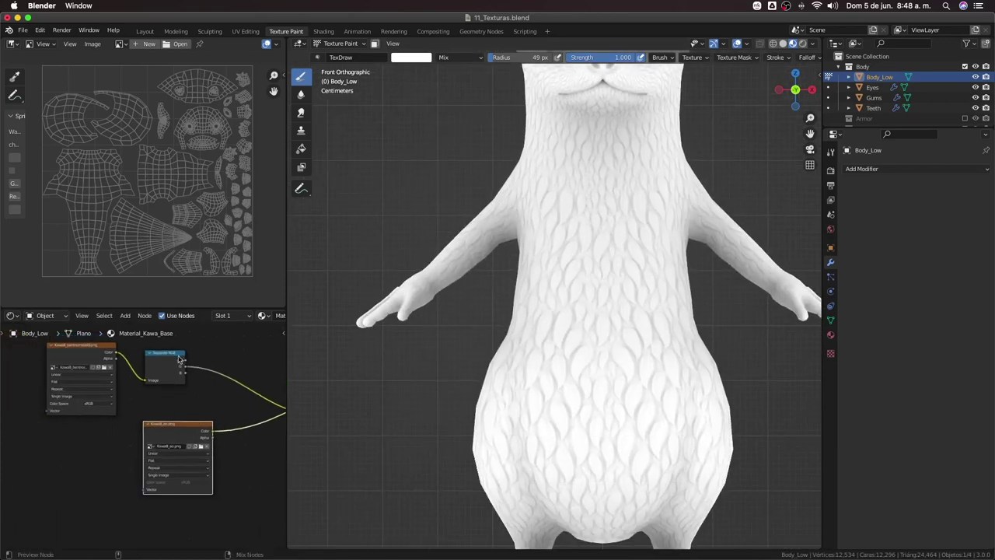
left_click(206, 428)
left_click(187, 371, "ctrl+shift")
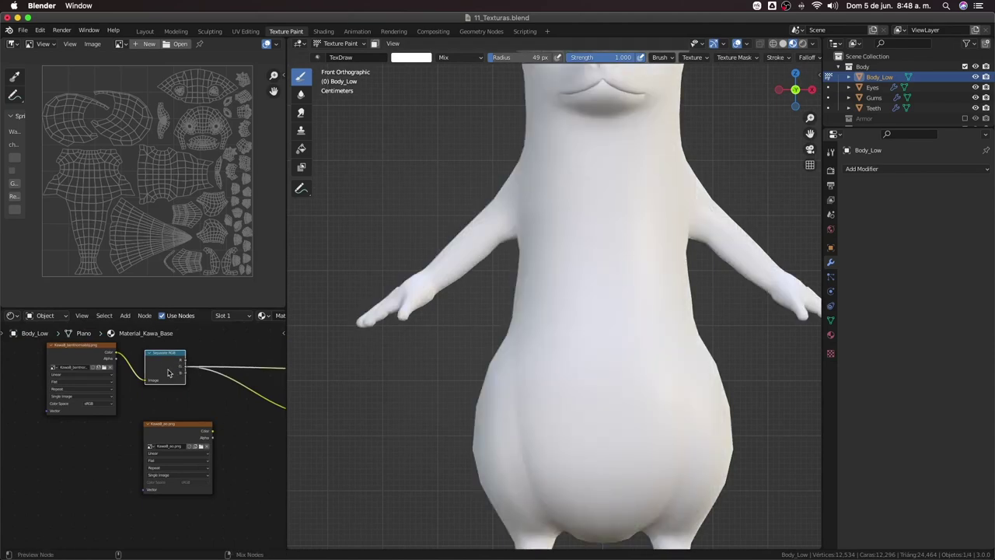
left_click(172, 377, "ctrl+shift")
scroll(172, 376, "up", 2)
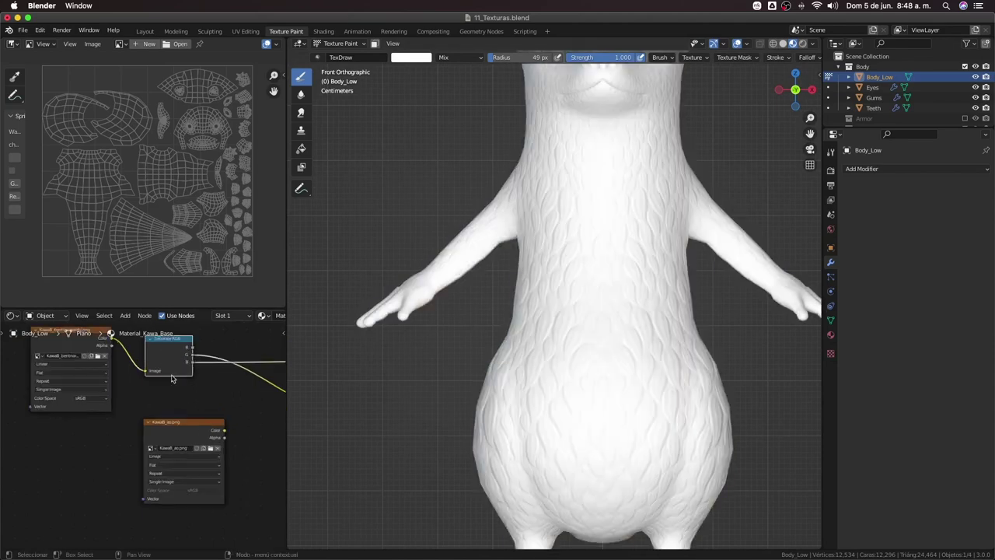
scroll(167, 379, "up", 2)
scroll(163, 380, "up", 1)
Cycle the Separate RGB previews round to the green channel, then preview the AO texture
left_click(160, 381, "ctrl+shift")
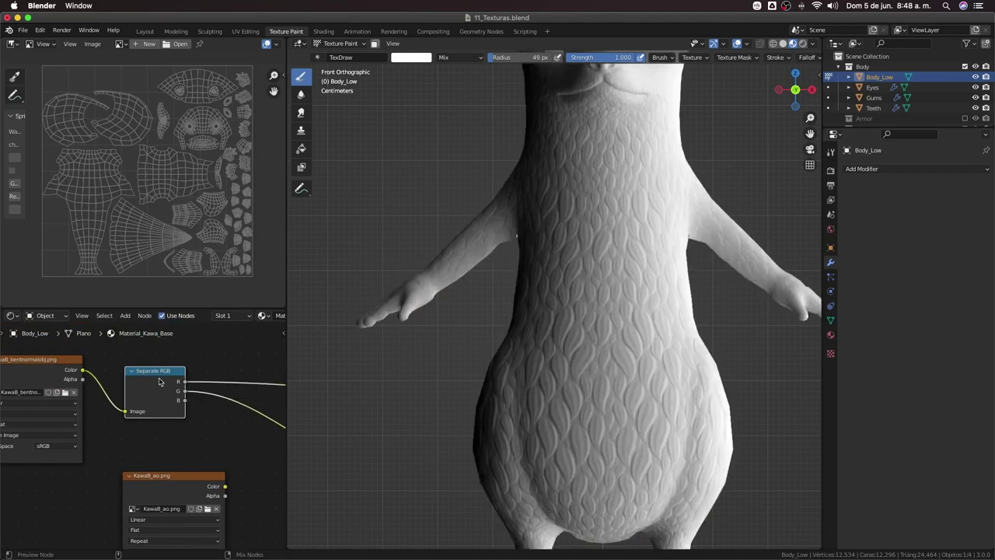
left_click(160, 381, "ctrl+shift")
left_click(160, 381, "ctrl+shift")
left_click(160, 381, "ctrl+shift")
left_click(161, 381, "ctrl+shift")
left_click(160, 381, "ctrl+shift")
left_click(161, 381, "ctrl+shift")
left_click(156, 395, "ctrl+shift")
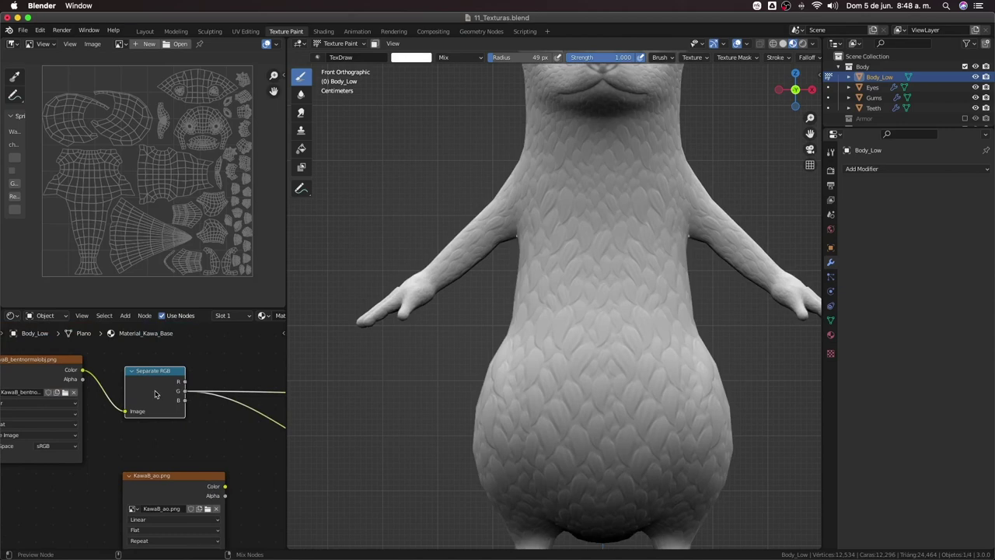
left_click(156, 395, "ctrl+shift")
left_click(156, 395, "ctrl+shift")
left_click(163, 396, "ctrl+shift")
scroll(181, 475, "down", 3)
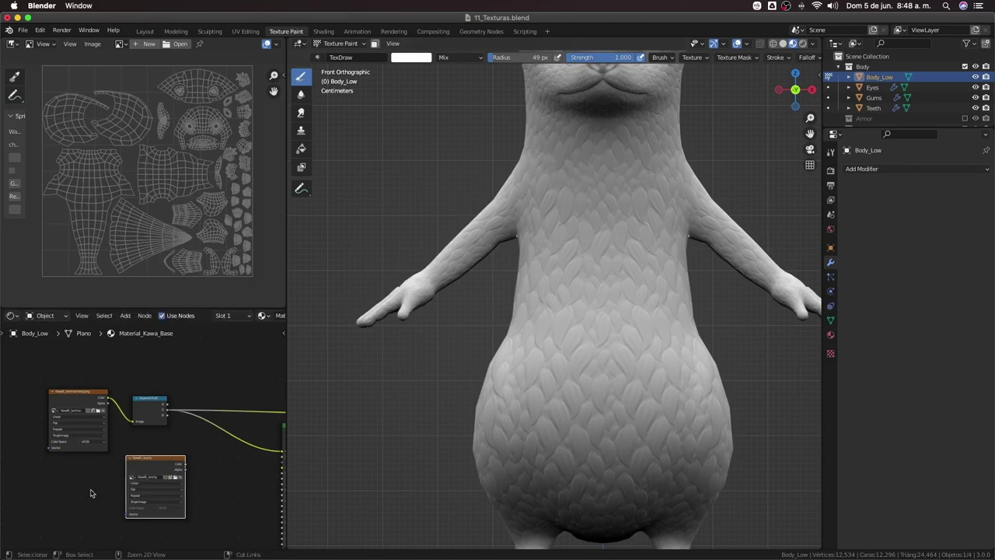
left_click(78, 420, "ctrl+shift")
Mix the Separate RGB node with the AO image node through a new Mix node
key("shift+a")
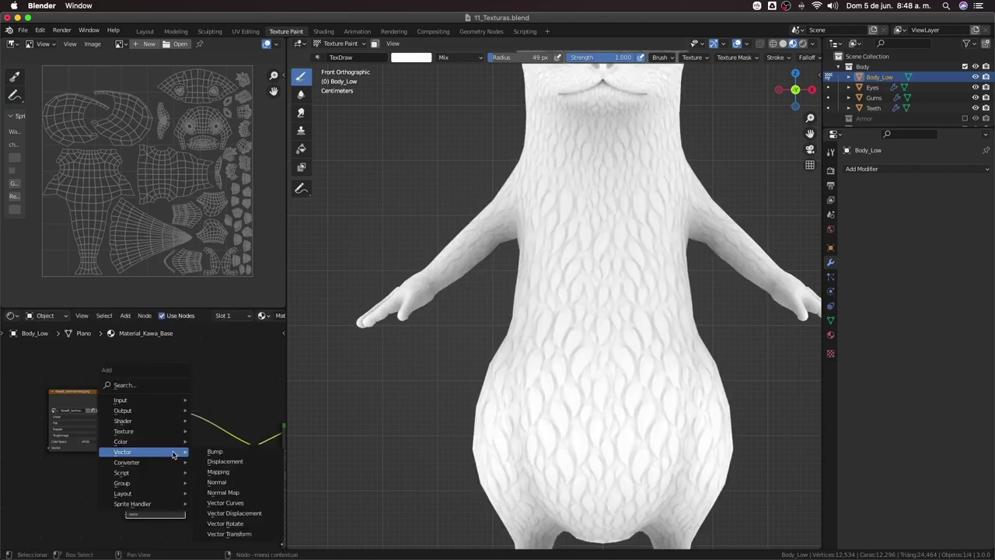
mouse_move(121, 441)
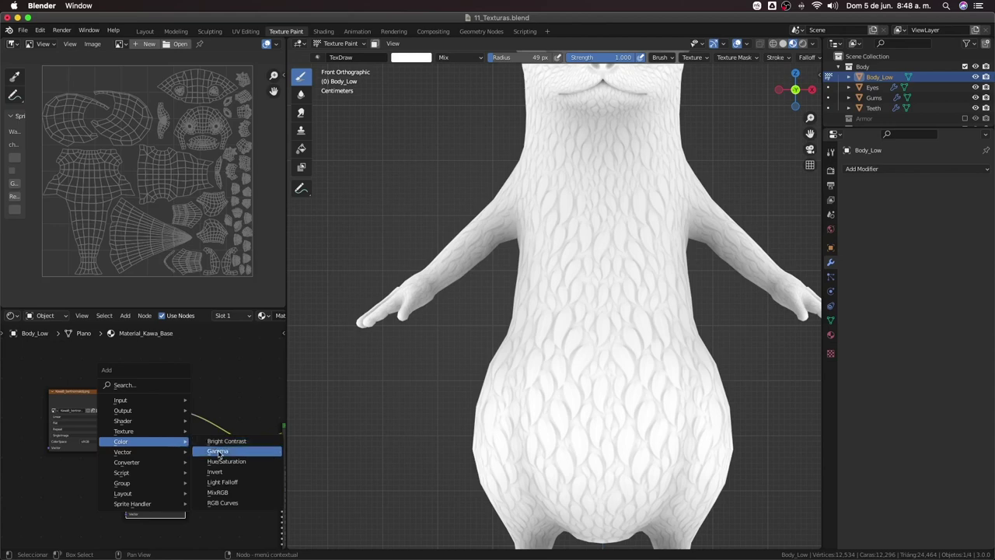
left_click(219, 497)
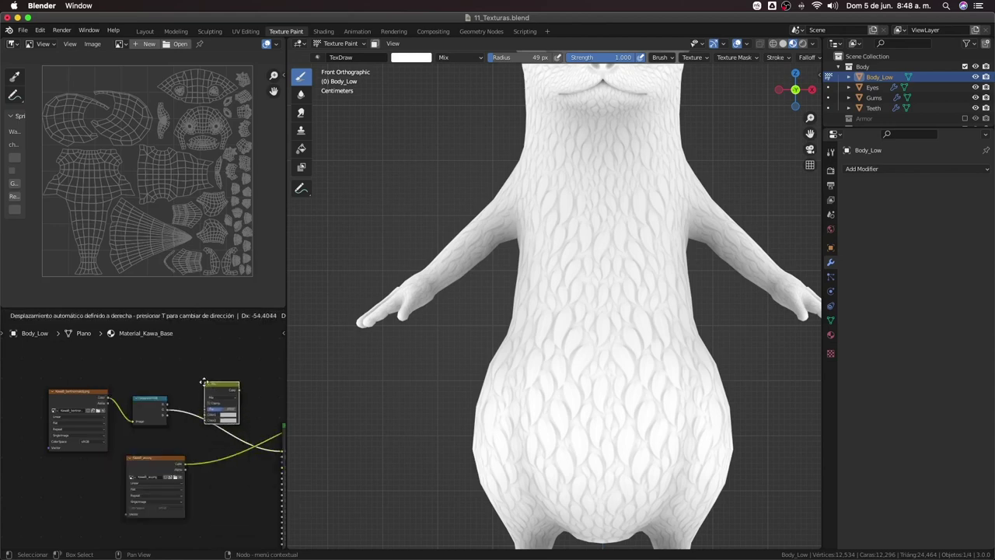
key("Escape")
left_click(152, 412)
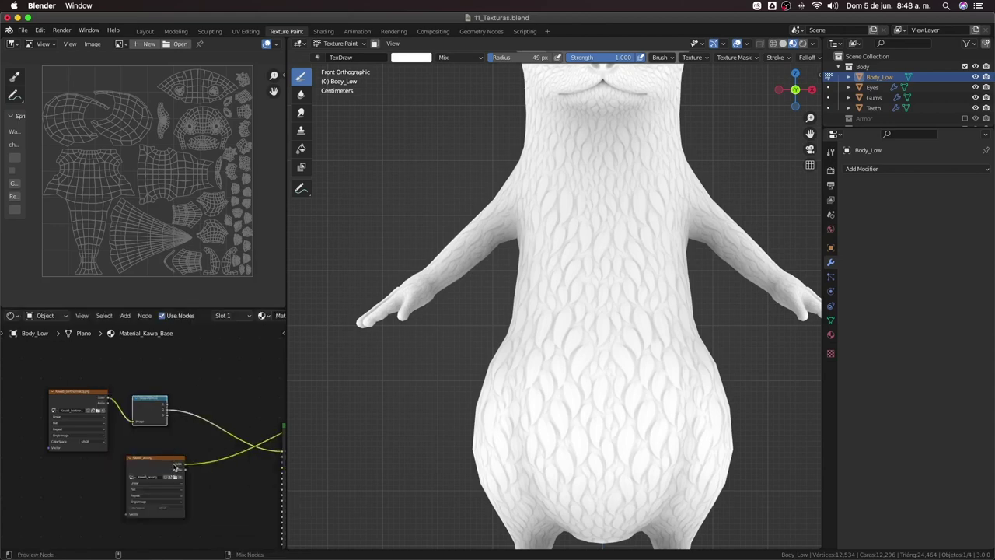
left_click(163, 460, "shift")
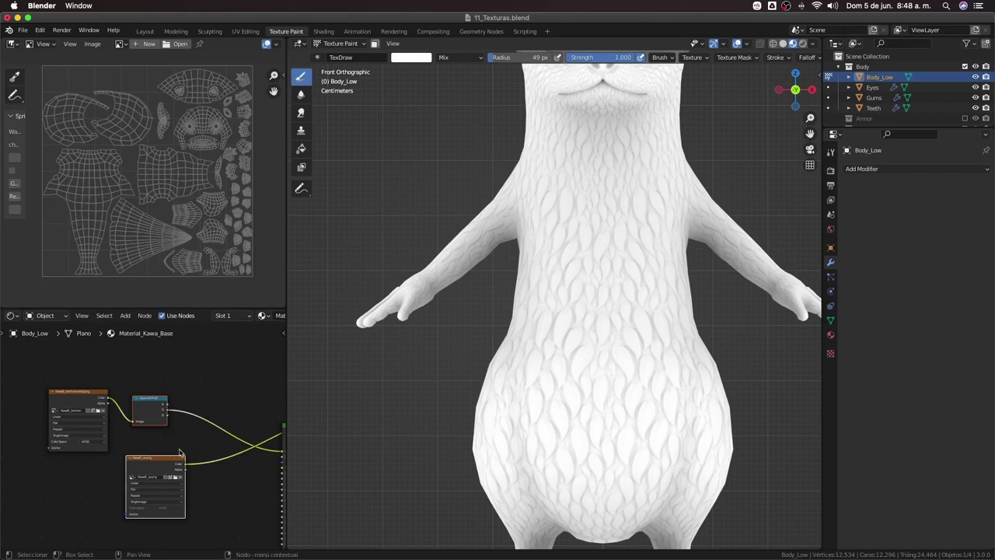
key("ctrl+0")
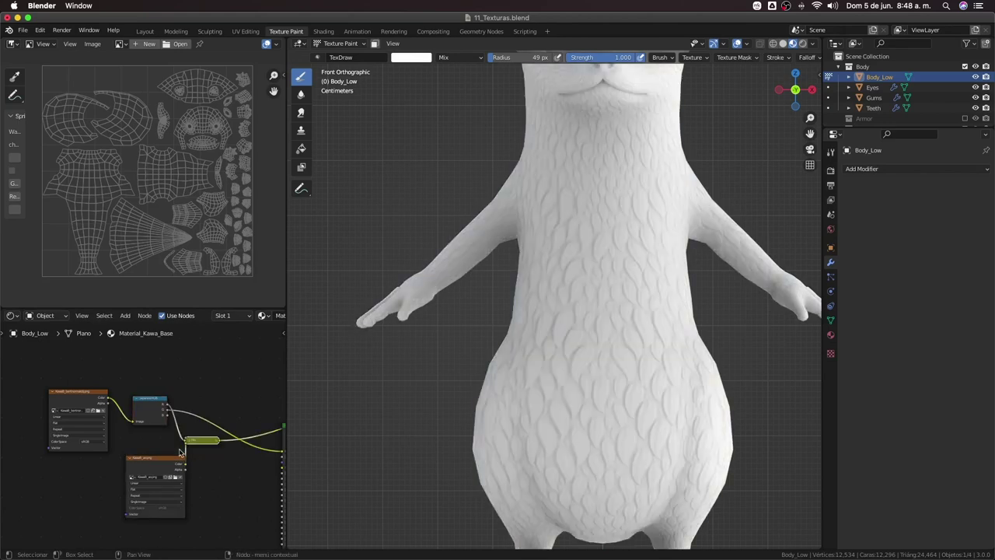
left_click_drag(201, 445, 230, 447)
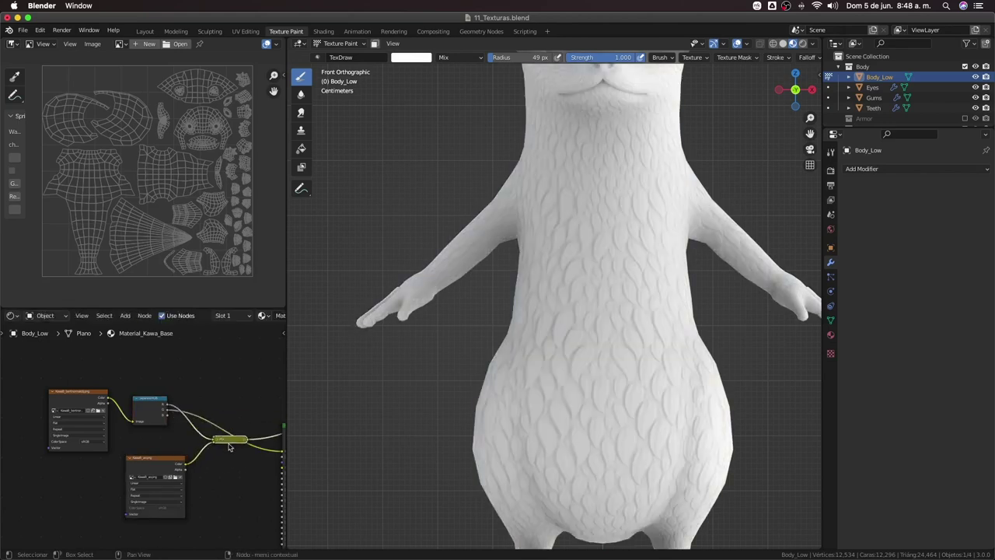
Expand the collapsed Mix node to show its blend settings
middle_click_drag(221, 472, 129, 464)
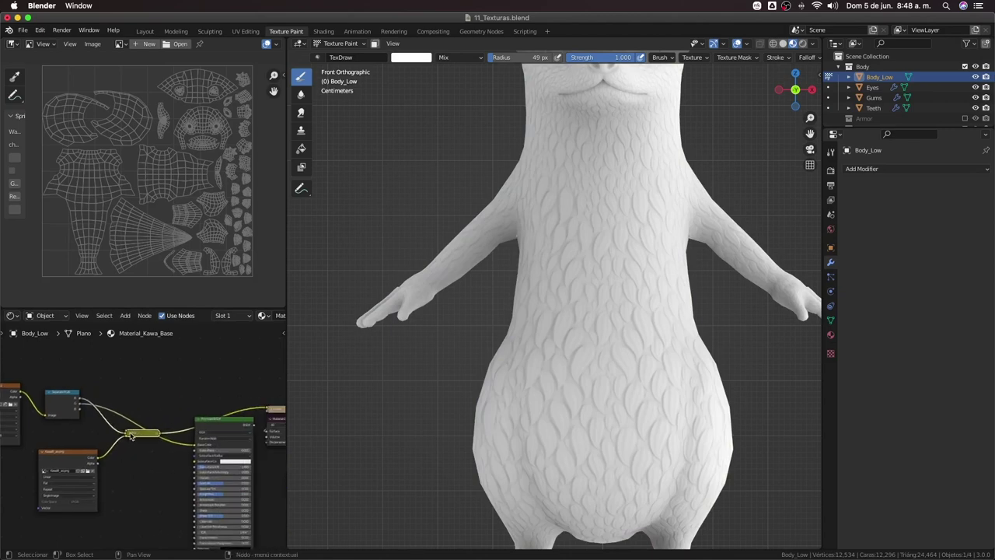
left_click(131, 436)
scroll(125, 436, "up", 5)
left_click(110, 430)
left_click(110, 430)
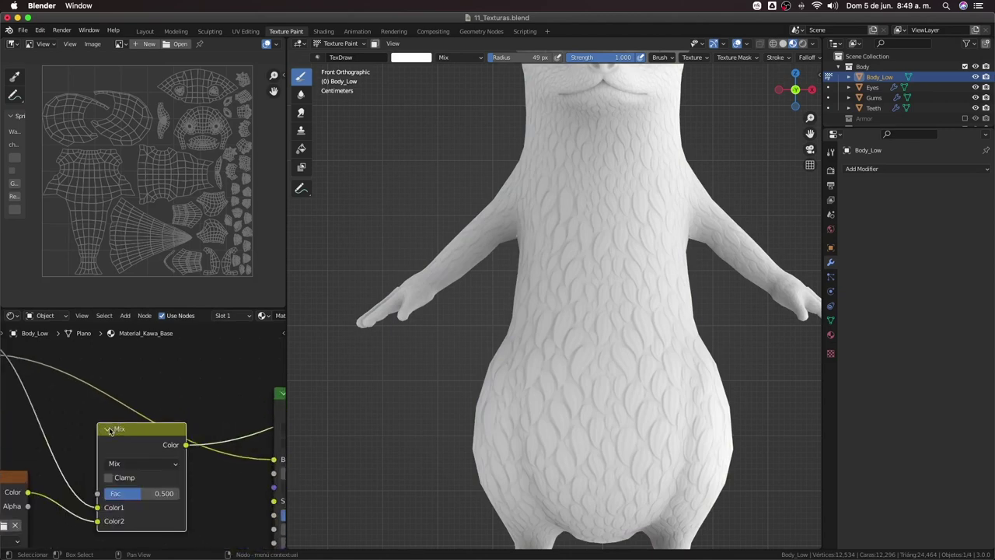
Frame and reposition the KawaB_ao.png image texture node beside the Mix node
middle_click_drag(110, 430, 163, 378)
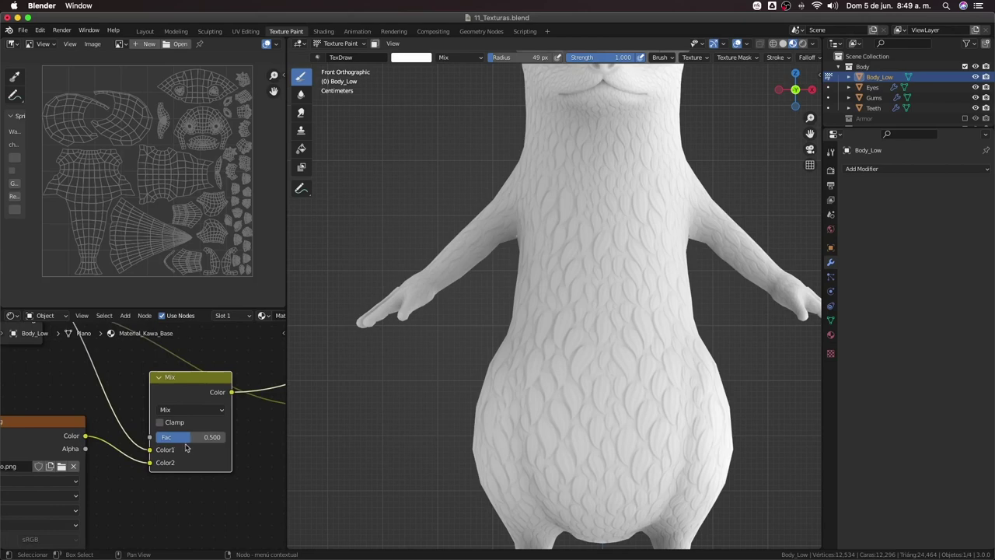
scroll(117, 435, "down", 1)
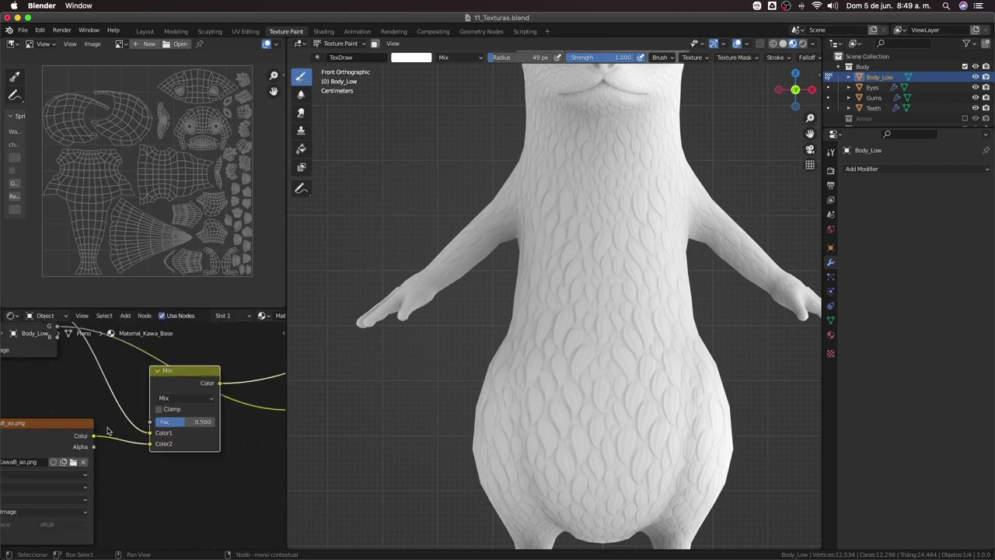
middle_click_drag(117, 440, 188, 444)
left_click_drag(123, 438, 102, 448)
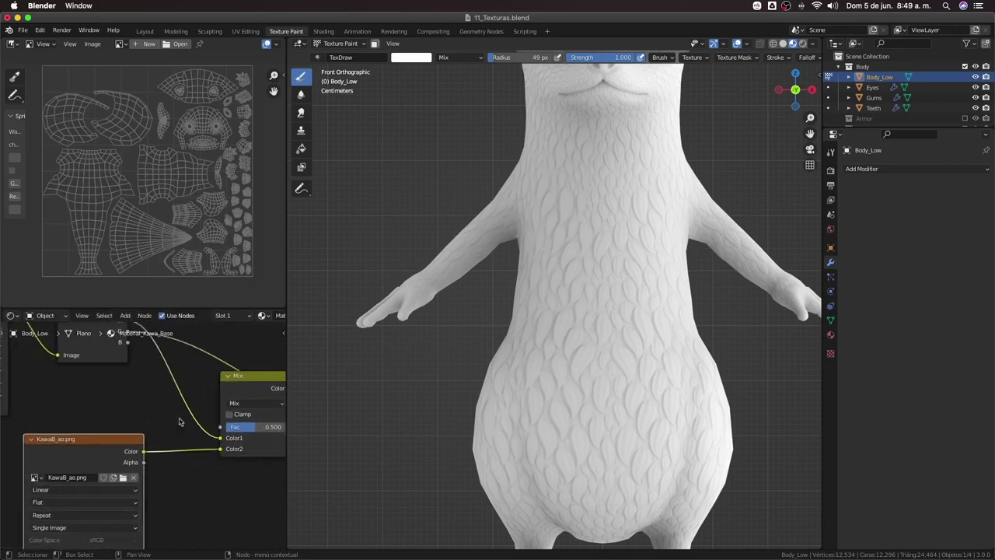
middle_click_drag(271, 408, 205, 408)
scroll(168, 413, "up", 1)
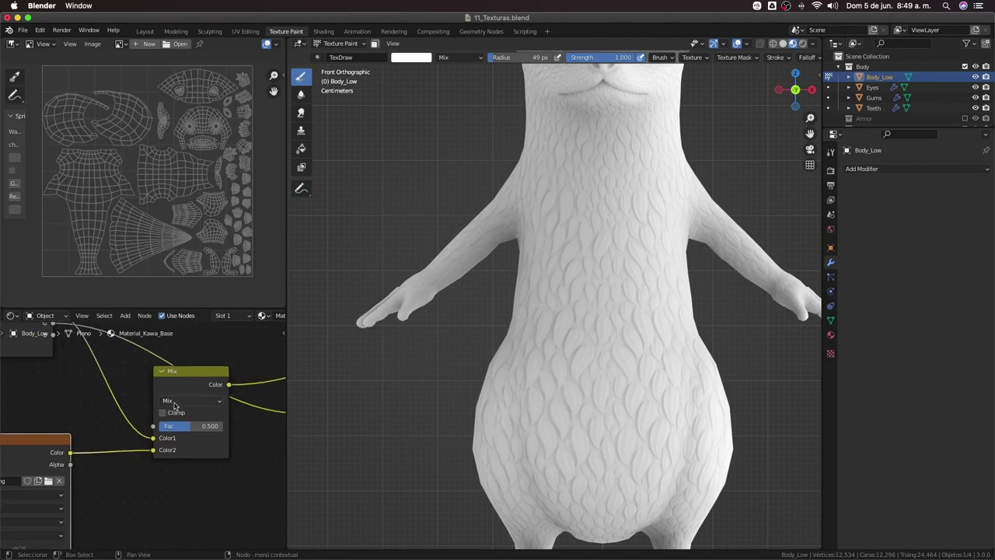
Set the Mix blend to Multiply and link Separate RGB's green output into it
left_click(174, 401)
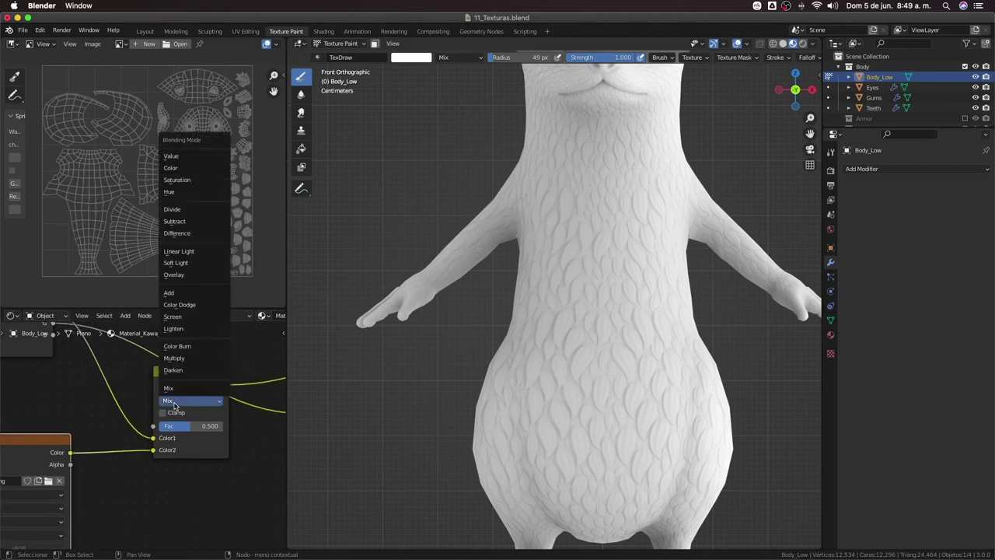
left_click(185, 362)
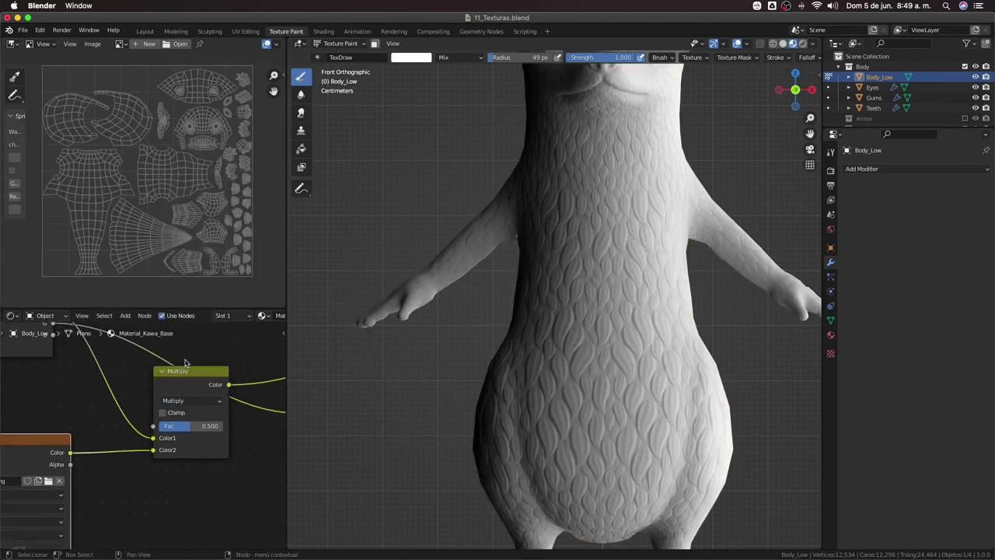
scroll(185, 361, "down", 3)
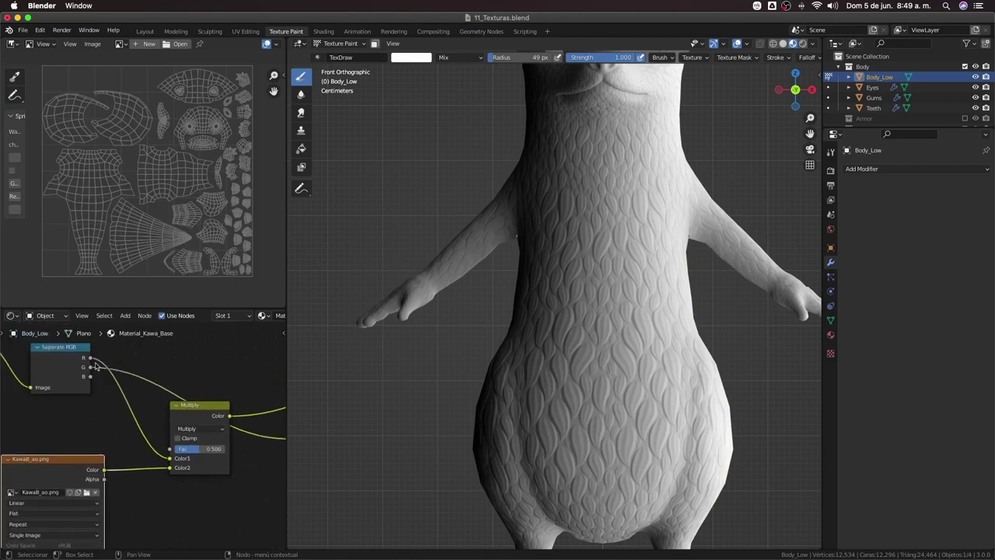
left_click_drag(93, 369, 173, 458)
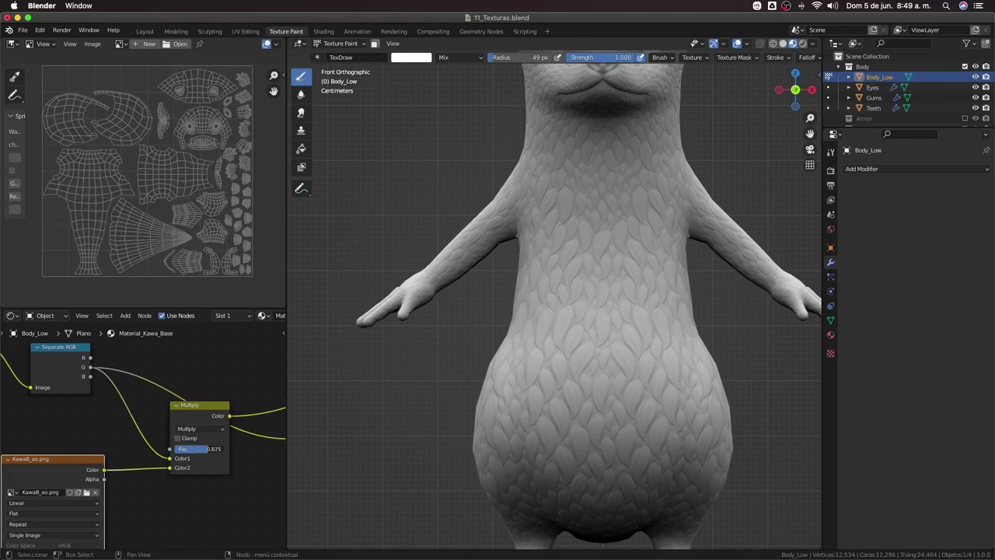
Raise the Multiply factor to 1.000 and move the node down slightly
left_click_drag(204, 448, 227, 449)
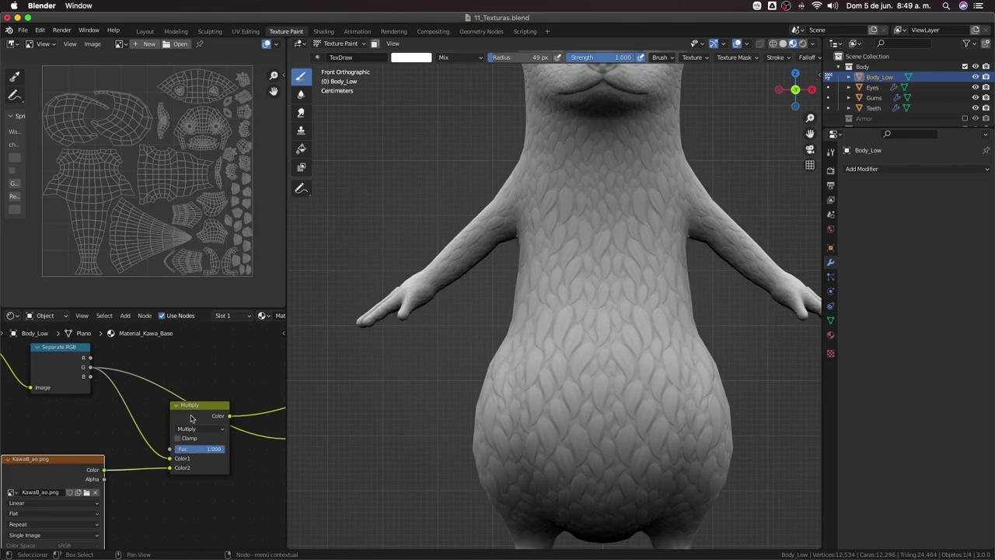
scroll(190, 418, "down", 1)
scroll(193, 445, "down", 1)
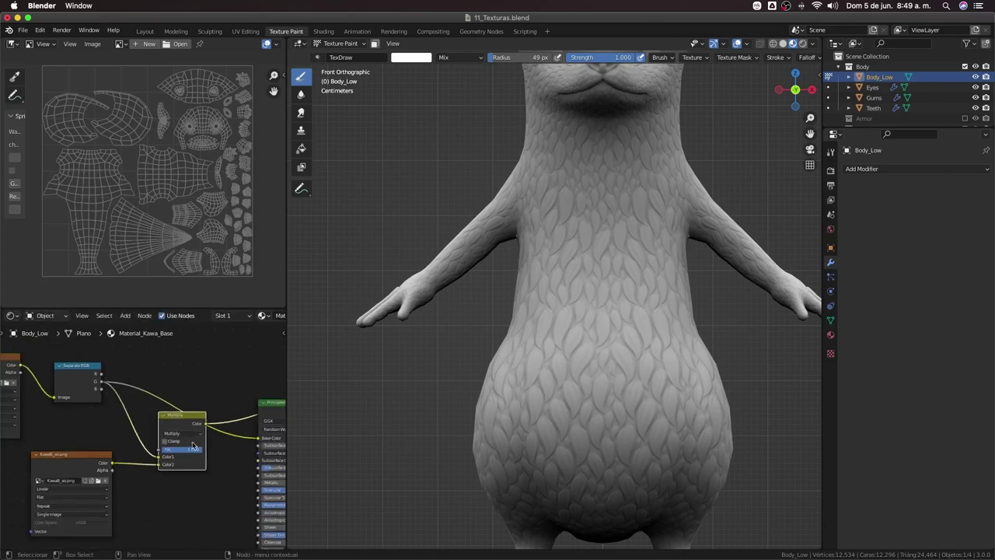
scroll(193, 445, "down", 1)
left_click(261, 419, "ctrl+shift")
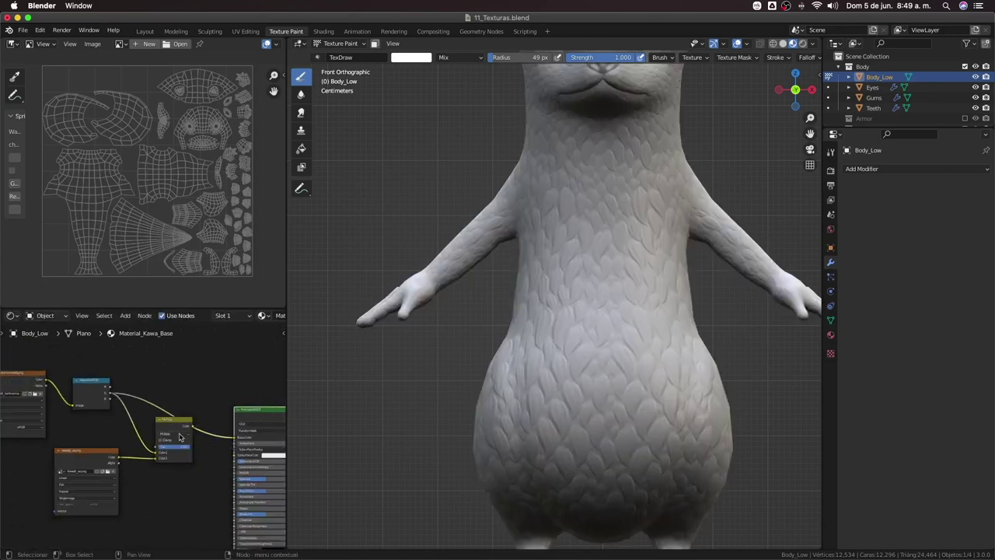
mouse_move(178, 429)
left_mouse_down()
mouse_move(178, 454)
mouse_move(233, 438)
left_mouse_up()
Orbit around the otter to inspect the multiplied fur shading in perspective
scroll(456, 366, "down", 3)
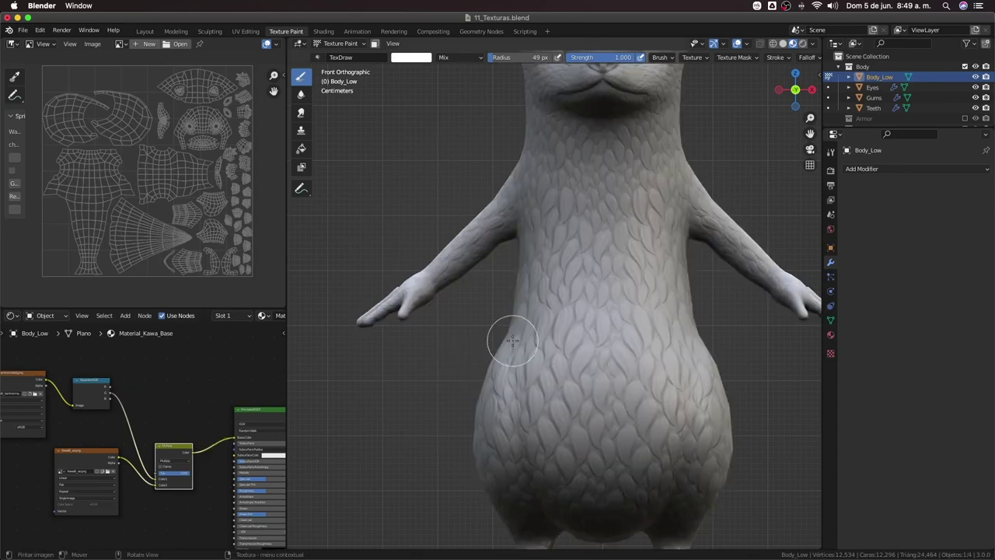
scroll(506, 345, "down", 3)
mouse_move(522, 337)
middle_mouse_down()
mouse_move(460, 359)
mouse_move(579, 385)
middle_mouse_up()
scroll(580, 385, "up", 2)
scroll(567, 396, "up", 2)
scroll(567, 395, "down", 2)
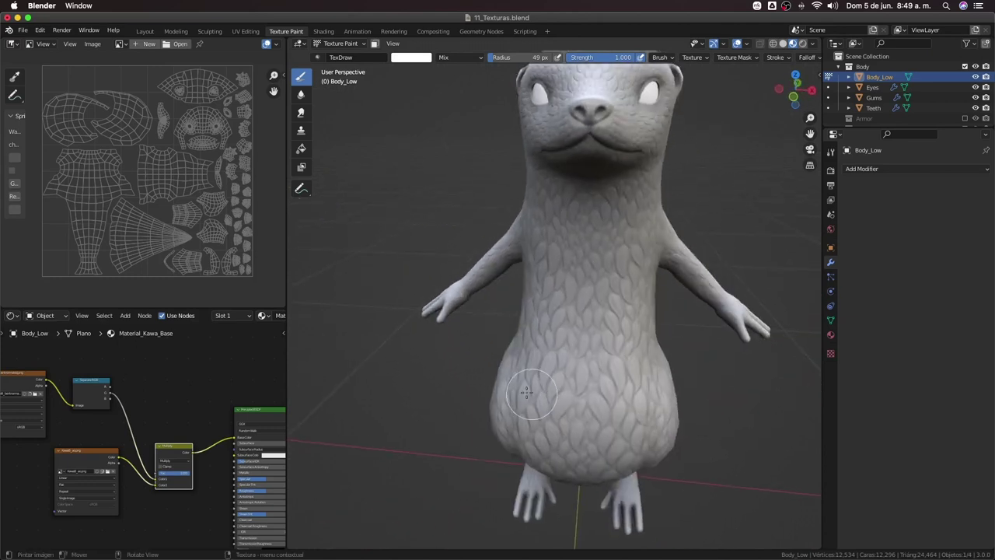
middle_click_drag(459, 295, 413, 288)
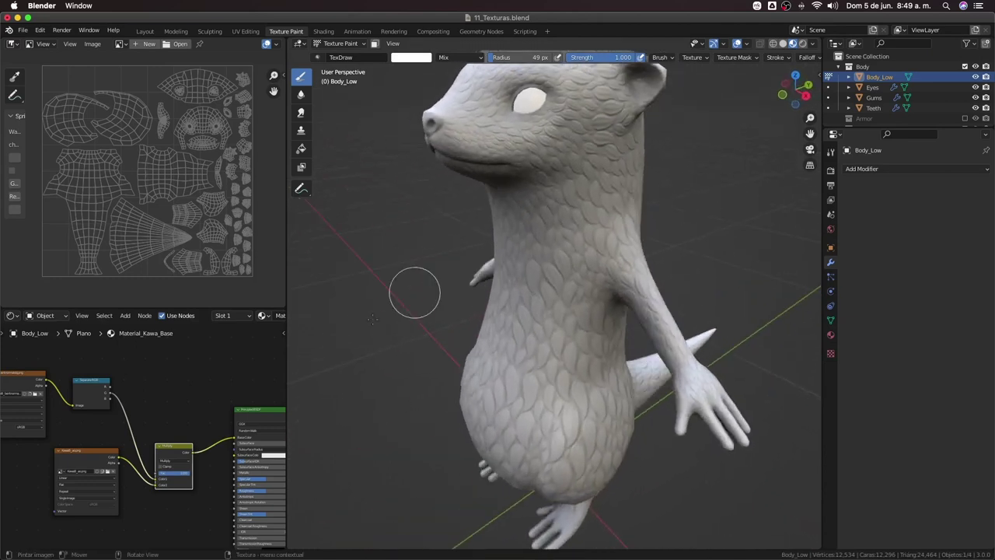
middle_click_drag(77, 420, 125, 405)
Select all material nodes and move them to the left
middle_click_drag(109, 443, 115, 460)
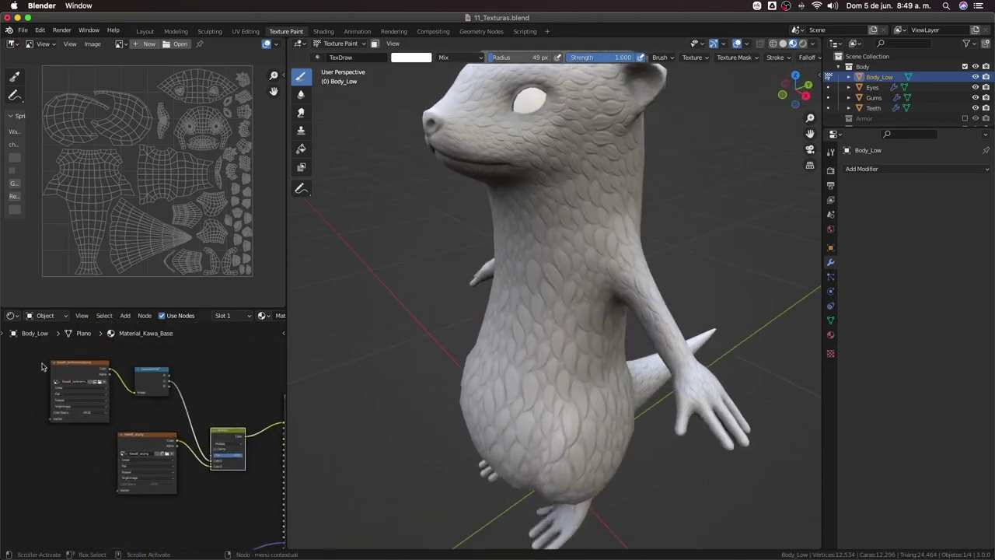
key("a")
key("g")
left_click(132, 434)
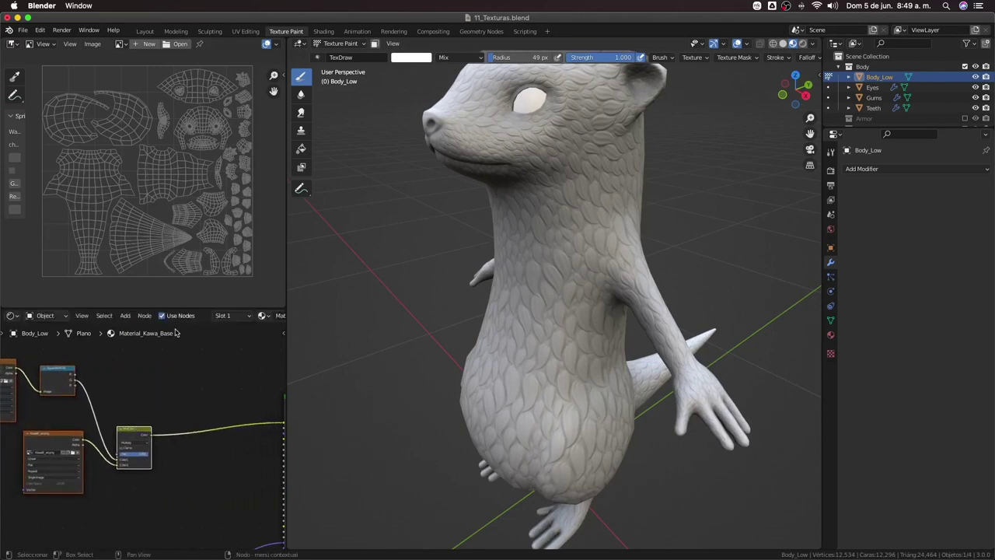
Open Nutria Gamer-finalizado2.png from the conceptartyblueprintnutria folder in the image editor
left_click(121, 44)
left_click(121, 44)
left_click(180, 43)
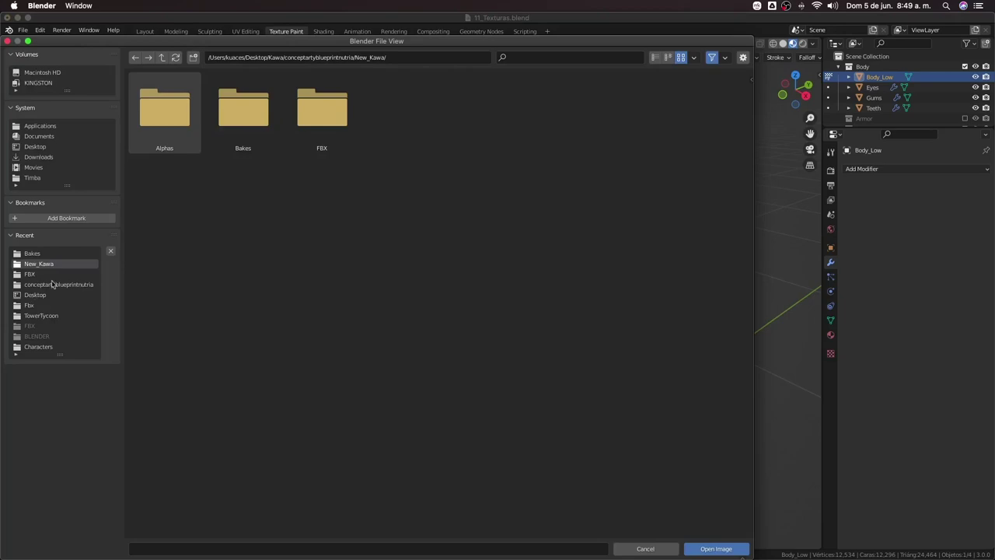
left_click(52, 285)
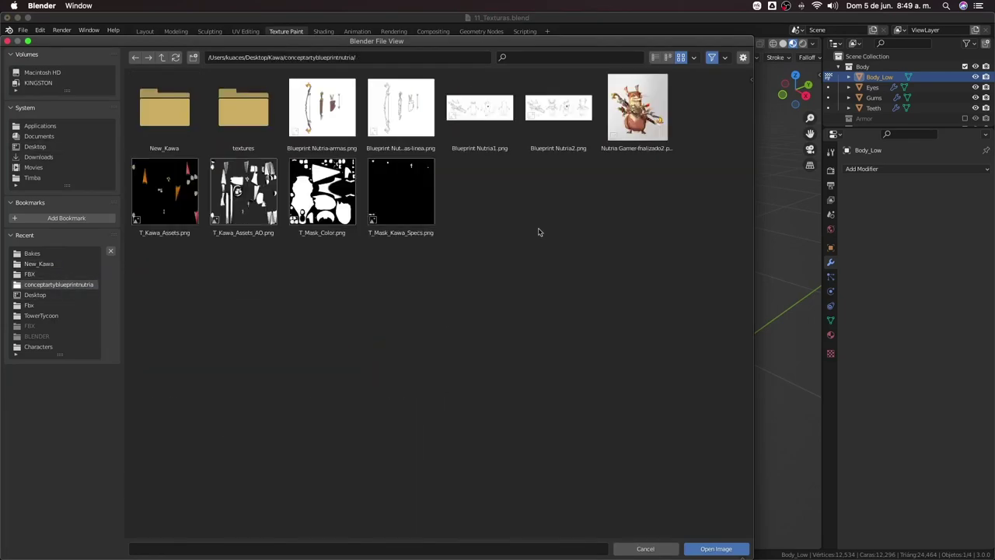
double_click(637, 108)
Turn off Display Texture Paint UVs so the wireframe no longer covers the concept art
scroll(209, 241, "down", 2)
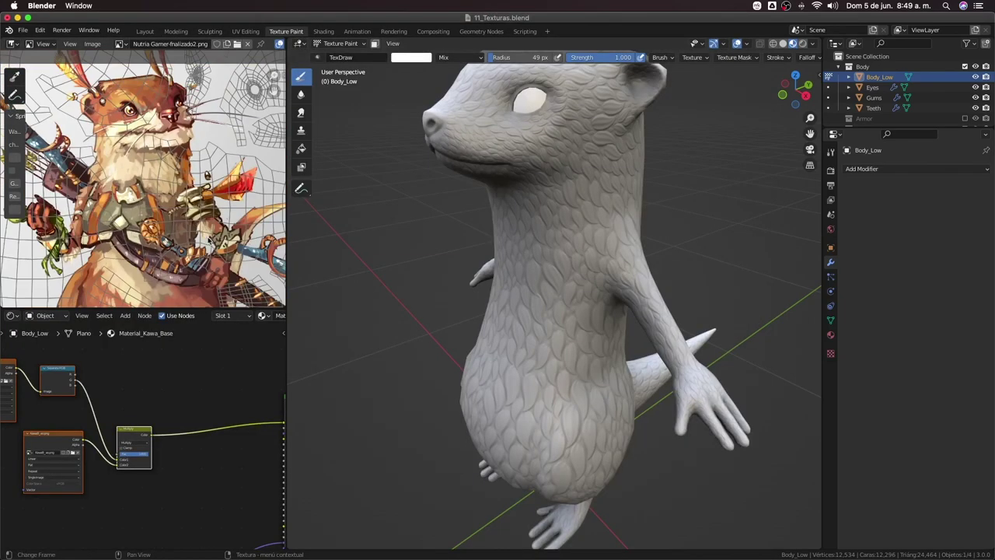
scroll(208, 241, "down", 3)
scroll(226, 249, "up", 2)
scroll(241, 257, "up", 1)
scroll(257, 268, "down", 1)
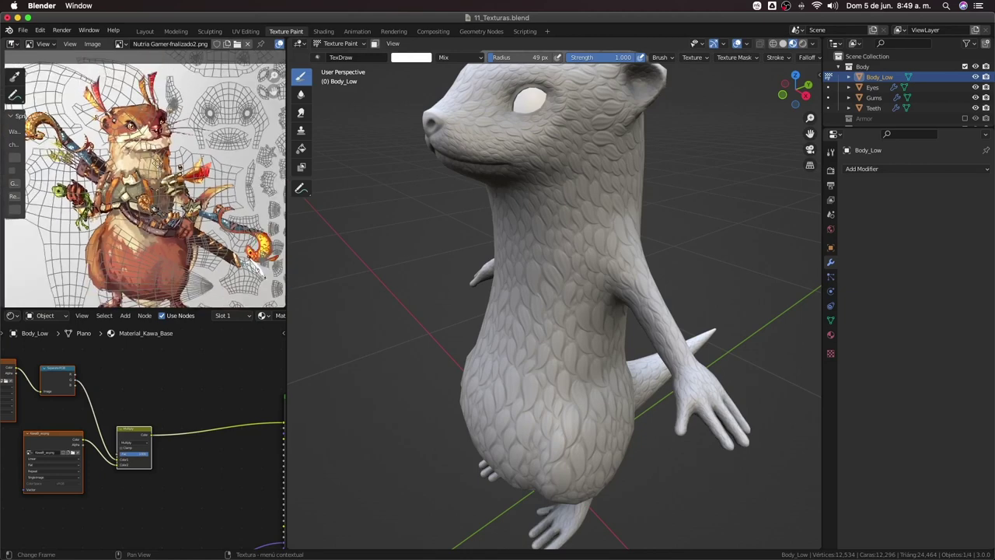
scroll(154, 143, "up", 1)
left_click(69, 44)
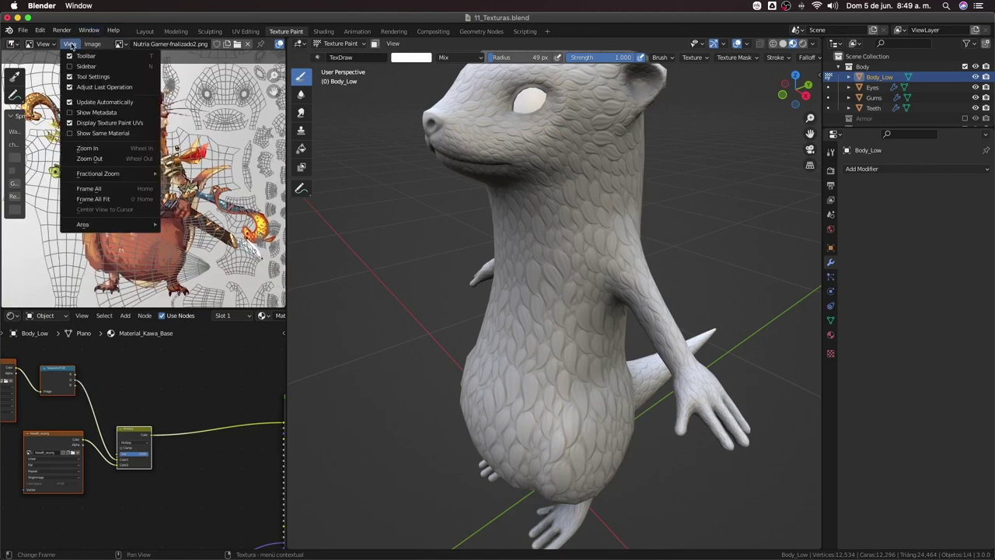
left_click(70, 123)
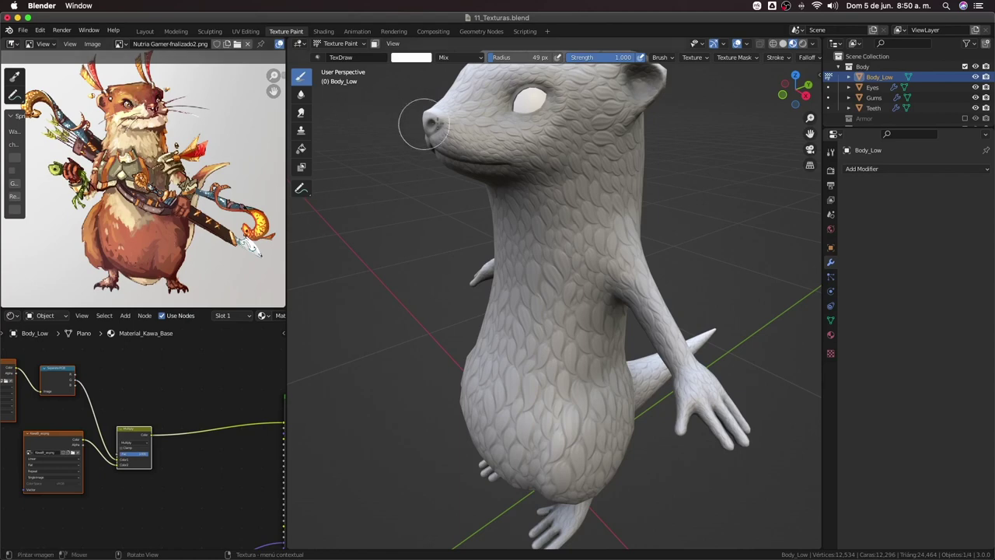
Insert a ColorRamp node on the link from the Multiply mix node into the shader
scroll(144, 443, "down", 2)
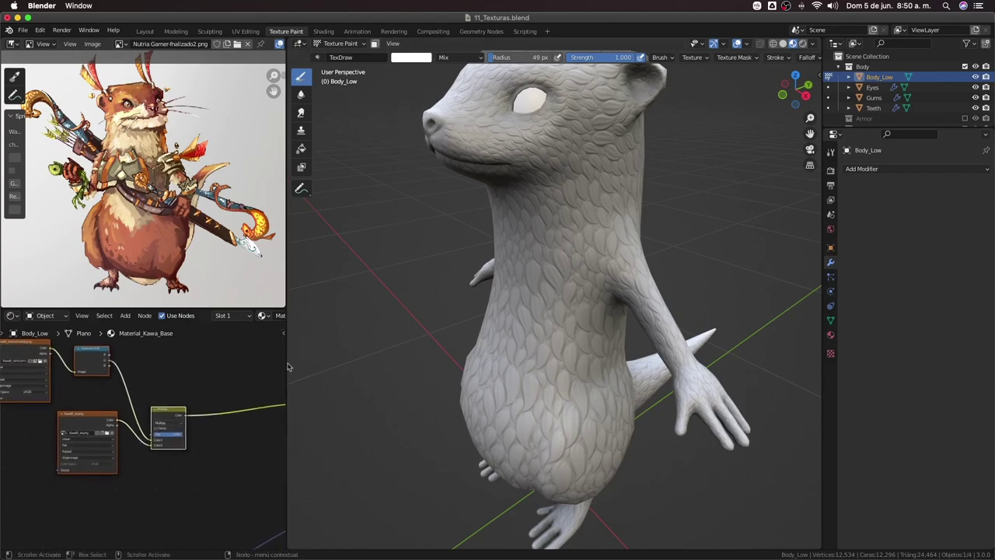
scroll(484, 260, "down", 3)
middle_click_drag(484, 260, 474, 259)
scroll(474, 259, "up", 5)
scroll(474, 259, "down", 3)
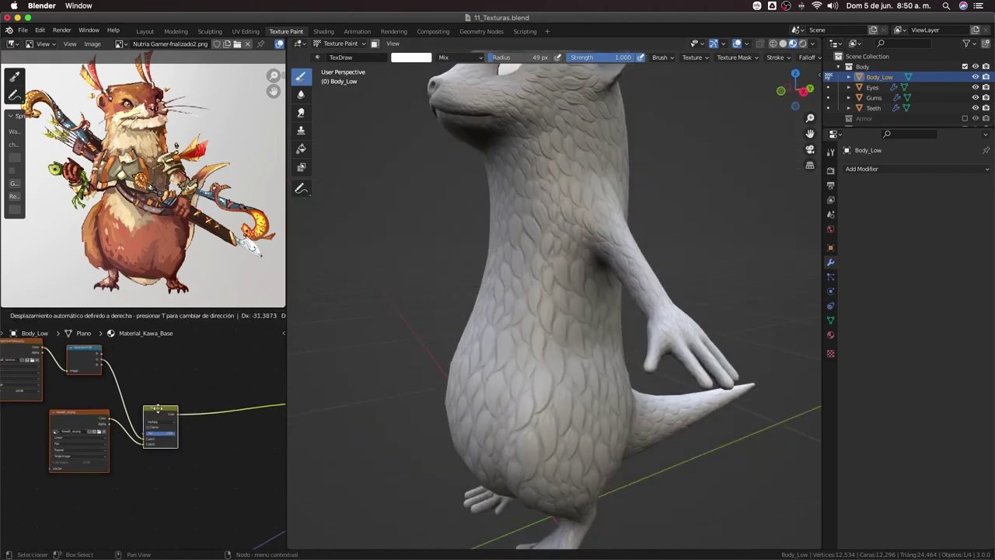
middle_click_drag(159, 428, 169, 396)
scroll(169, 397, "down", 2)
key("shift+a")
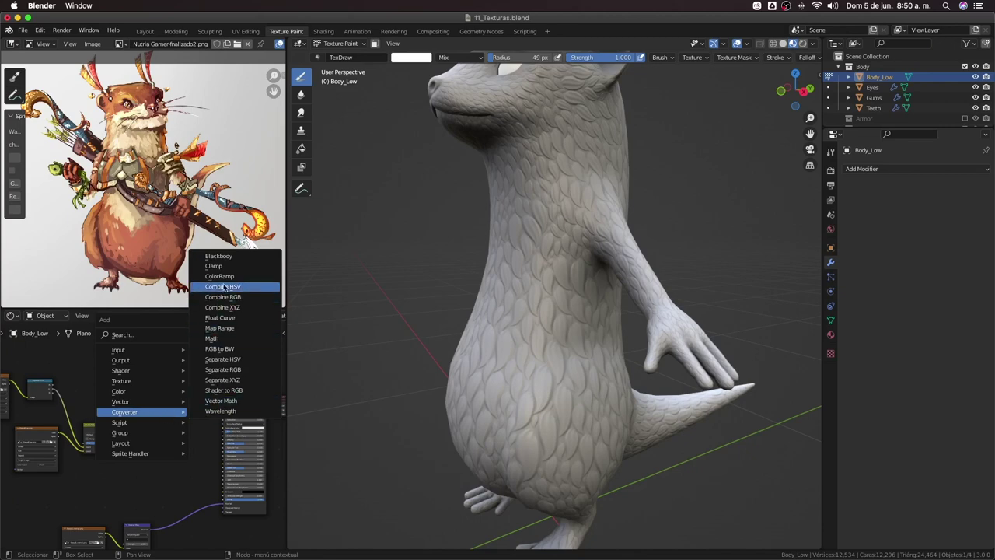
left_click(223, 283)
left_click(152, 427)
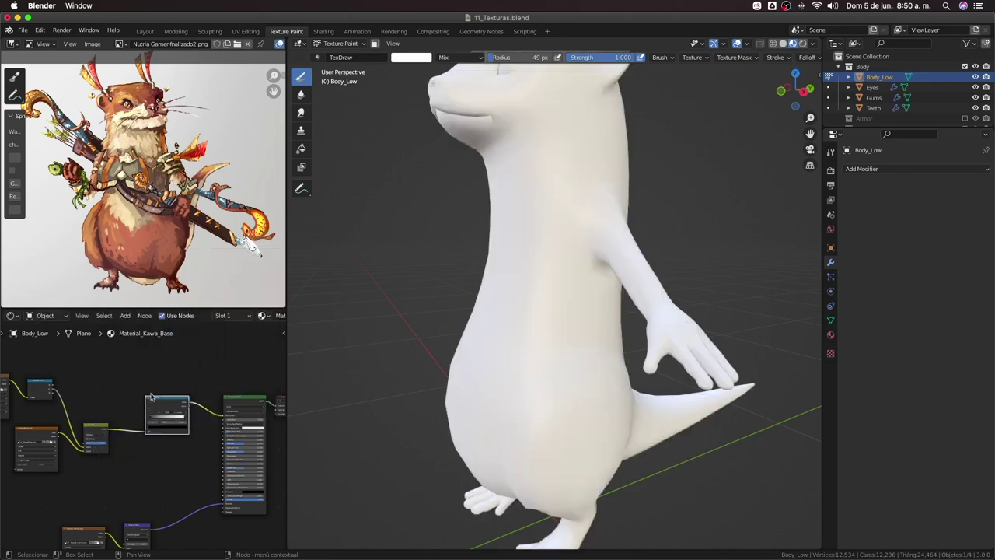
Show the KawaB_bentnormalobj.png bent-normal map on the otter as the painting image
scroll(152, 427, "up", 1)
scroll(151, 428, "up", 1)
scroll(513, 265, "up", 4)
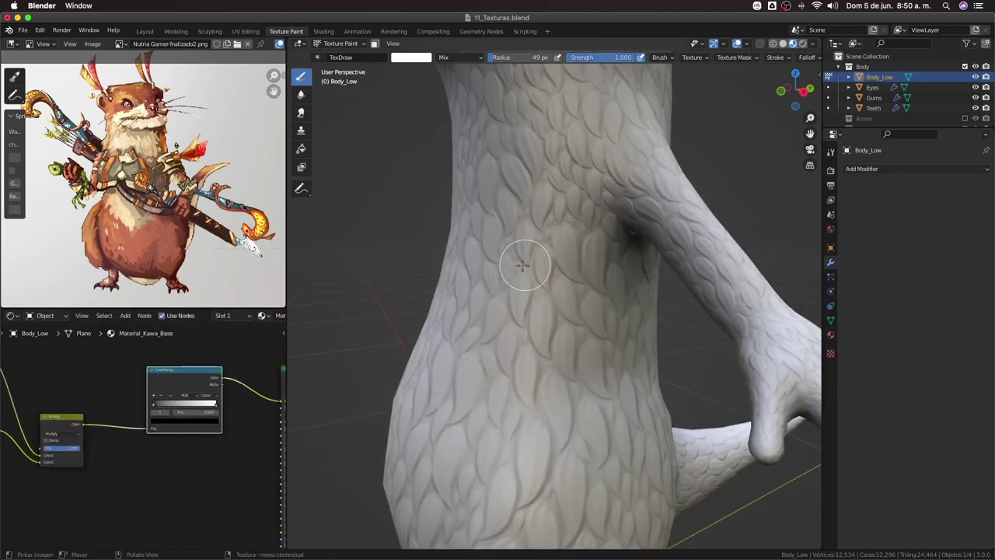
scroll(178, 397, "down", 1)
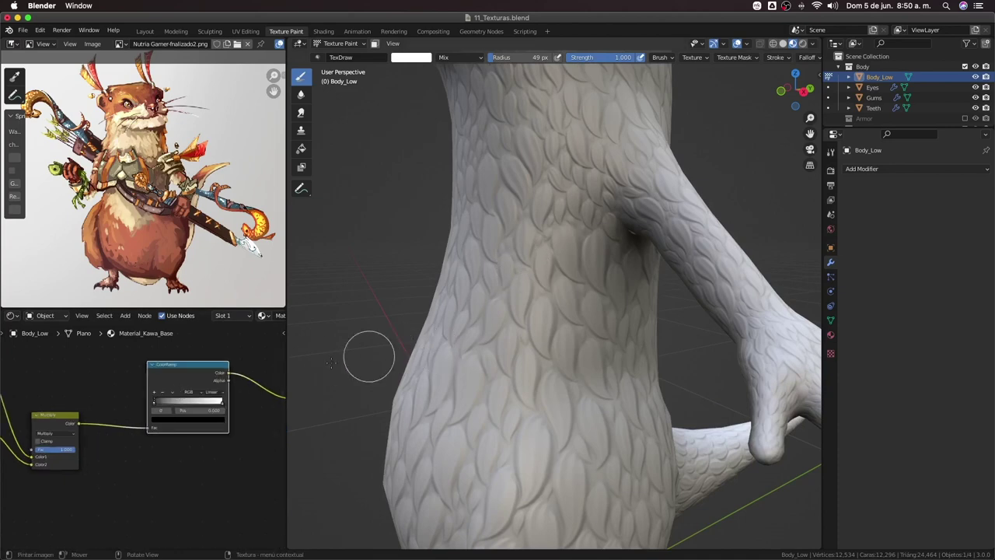
scroll(194, 440, "down", 2)
scroll(195, 440, "down", 1)
scroll(194, 439, "down", 1)
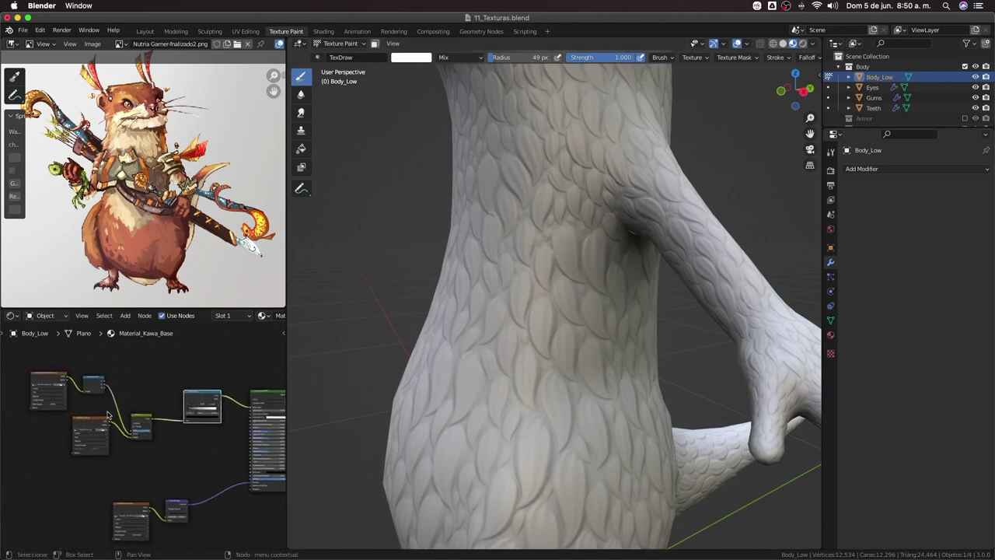
scroll(160, 420, "down", 1)
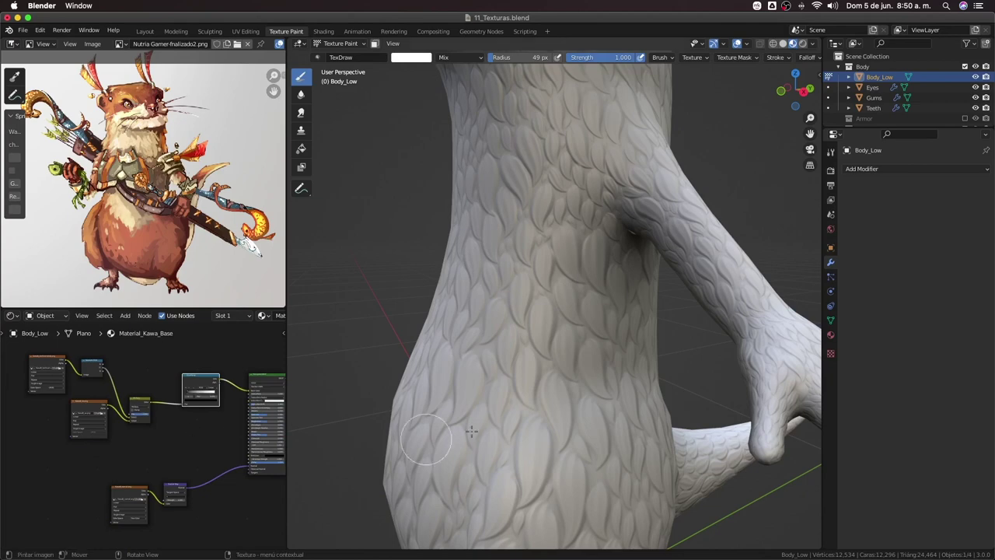
mouse_move(472, 429)
middle_mouse_down()
mouse_move(573, 395)
mouse_move(613, 396)
mouse_move(536, 396)
mouse_move(499, 377)
middle_mouse_up()
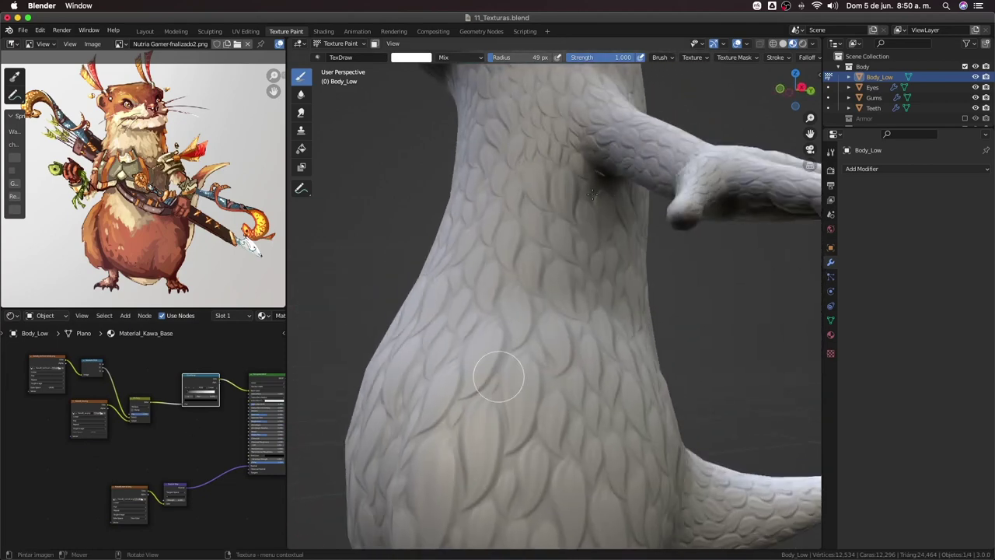
scroll(499, 377, "up", 3)
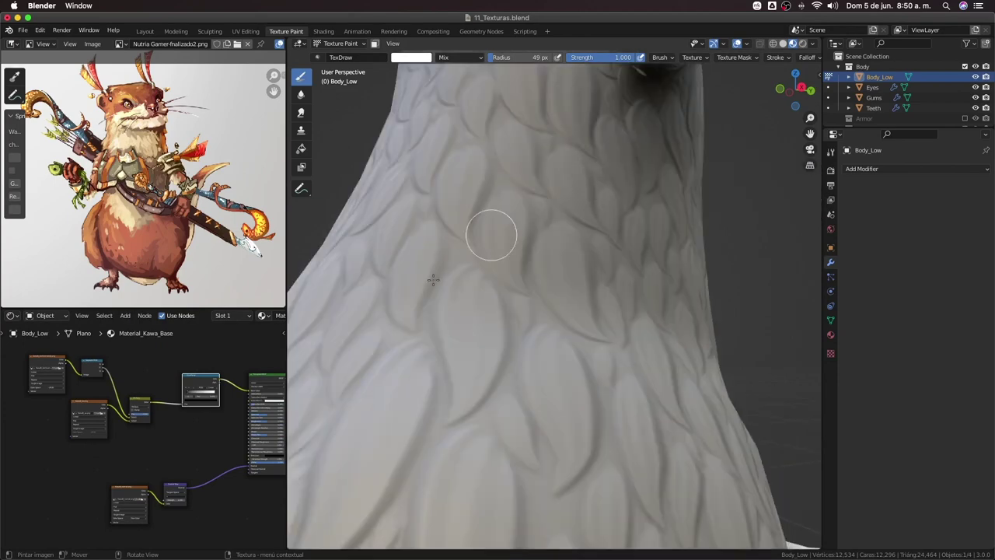
left_click(52, 360)
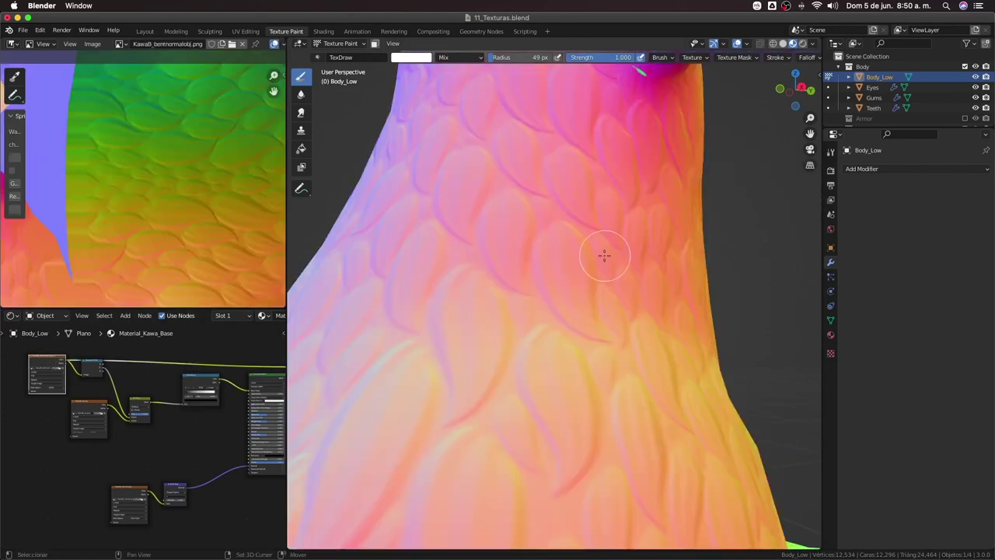
Use the Clone brush to paint over the green streak near the otter's armpit
mouse_move(599, 251)
middle_mouse_down()
mouse_move(578, 351)
mouse_move(605, 291)
mouse_move(578, 288)
mouse_move(586, 300)
middle_mouse_up()
scroll(578, 288, "up", 3)
scroll(575, 293, "up", 1)
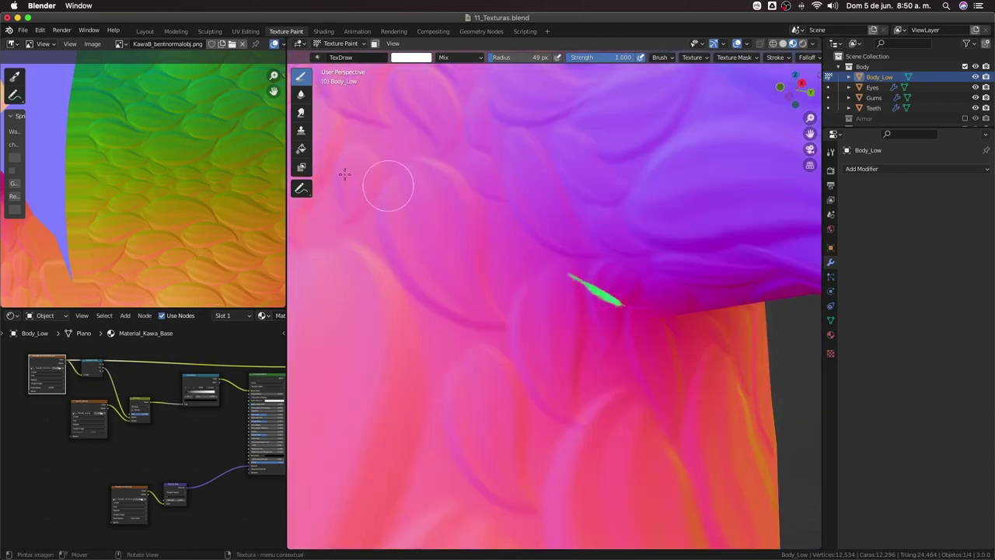
left_click(302, 130)
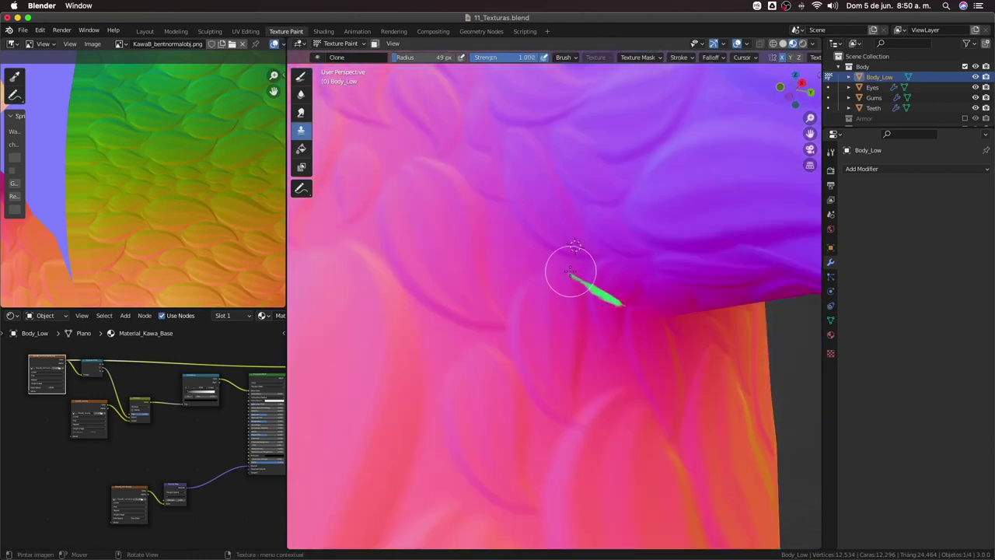
mouse_move(578, 271)
left_mouse_down()
mouse_move(595, 292)
mouse_move(572, 290)
left_mouse_up()
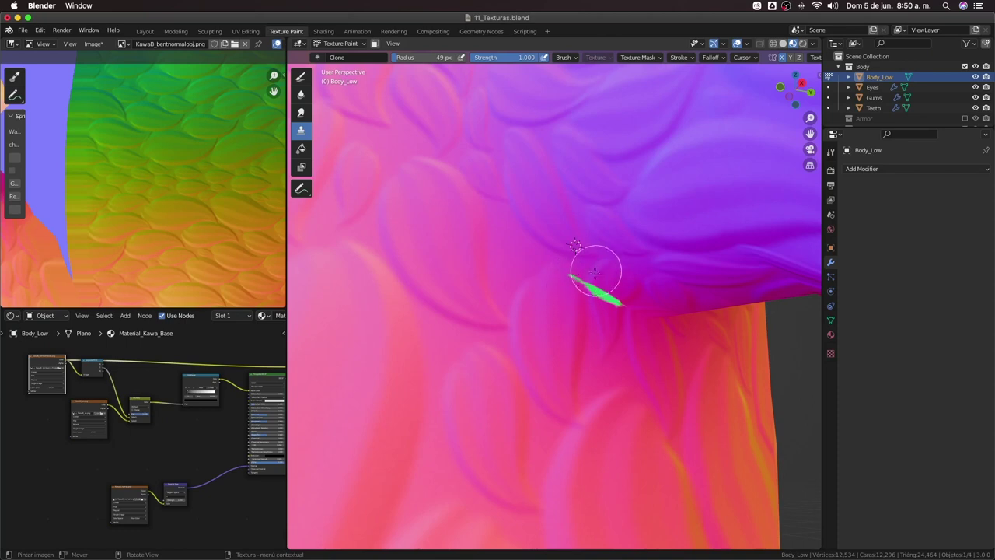
Check the brush falloff, clone over the rest of the streak, and display KawaB_normal.png
left_click(708, 59)
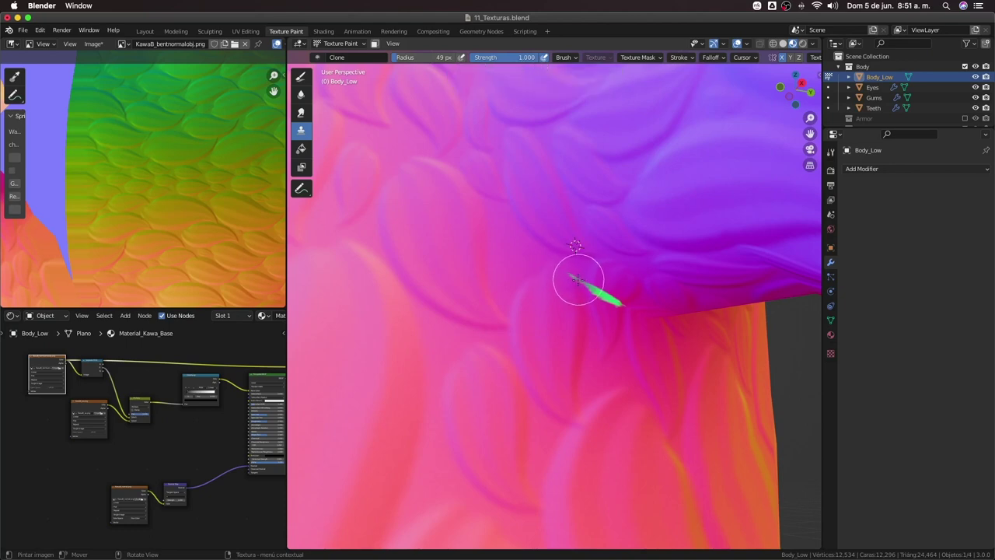
mouse_move(584, 285)
left_mouse_down()
mouse_move(615, 301)
mouse_move(577, 276)
mouse_move(615, 298)
left_mouse_up()
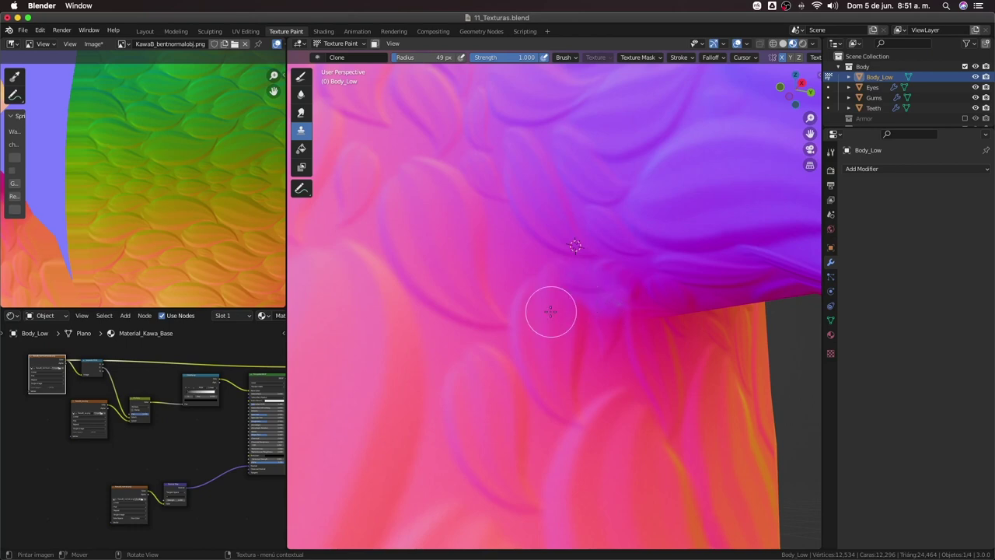
left_click(131, 493)
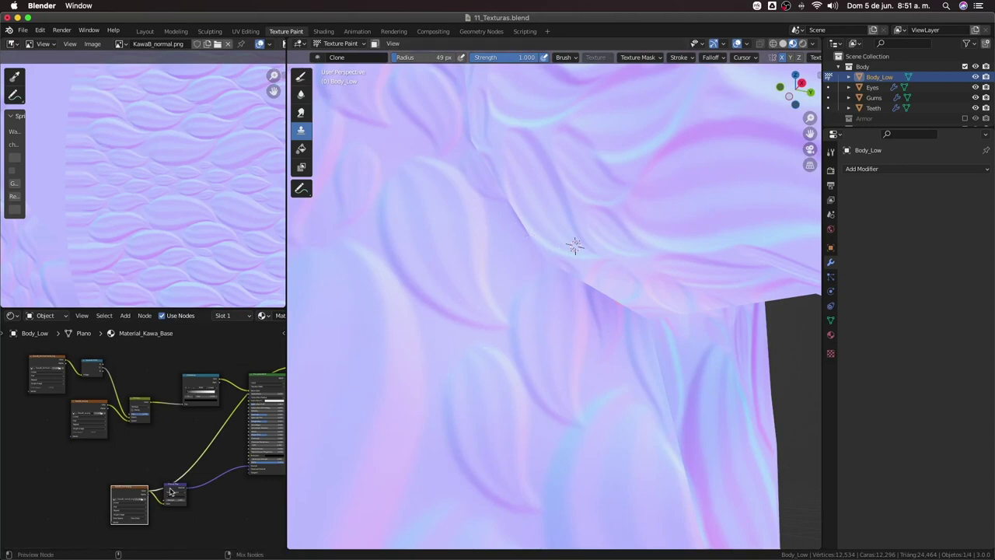
Preview the grayscale texture, then return the otter to full material shading
left_click(208, 381)
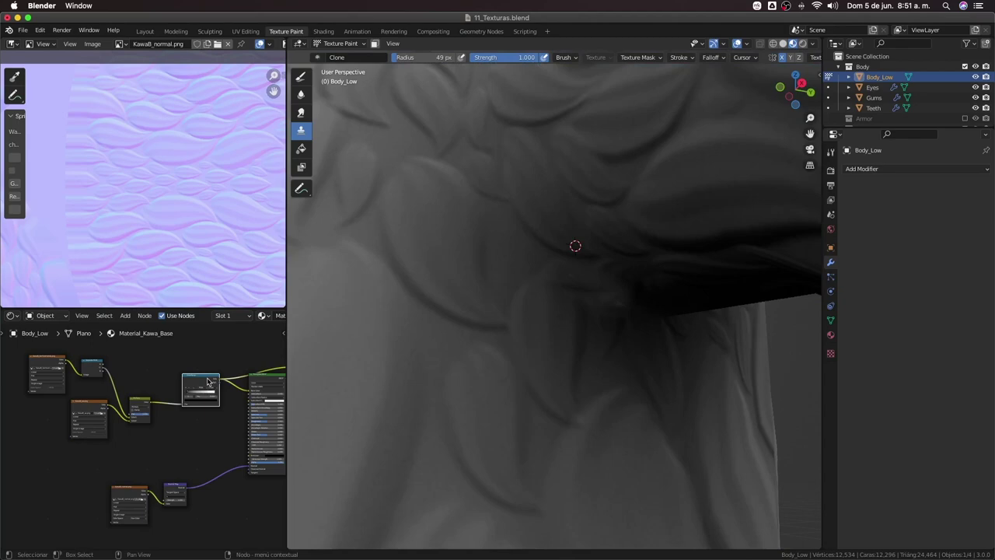
left_click(272, 381)
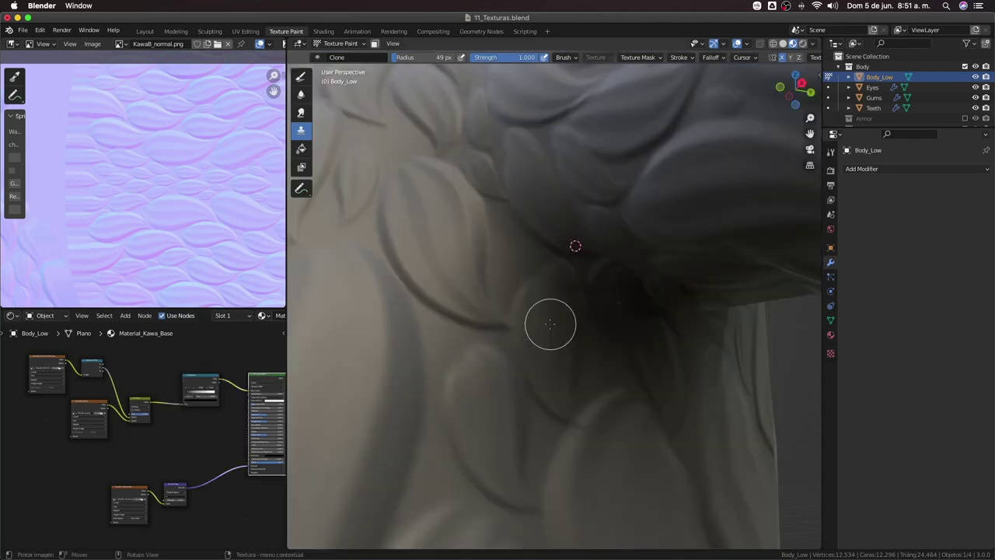
scroll(549, 324, "down", 8)
scroll(550, 324, "up", 6)
middle_click_drag(550, 323, 615, 359)
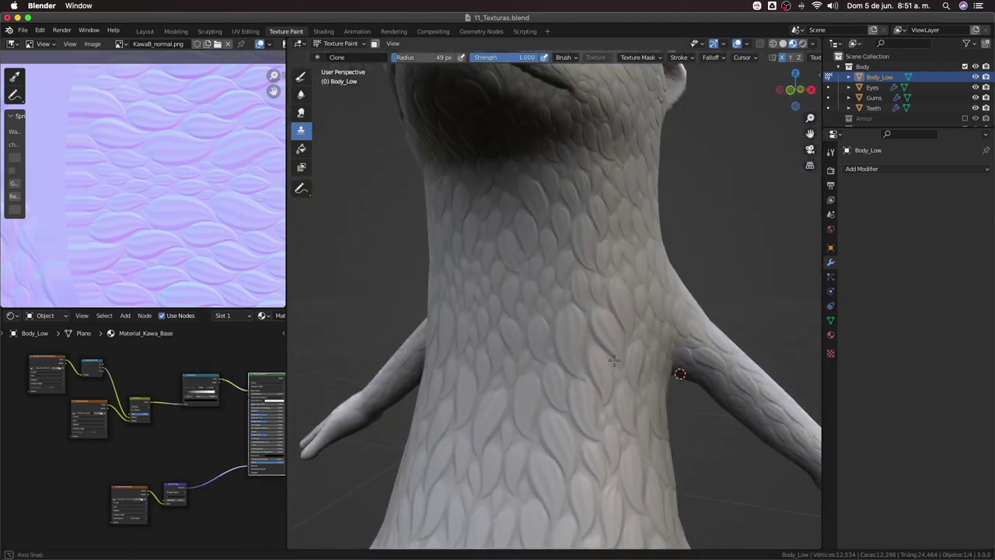
scroll(175, 411, "up", 3)
scroll(178, 405, "up", 2)
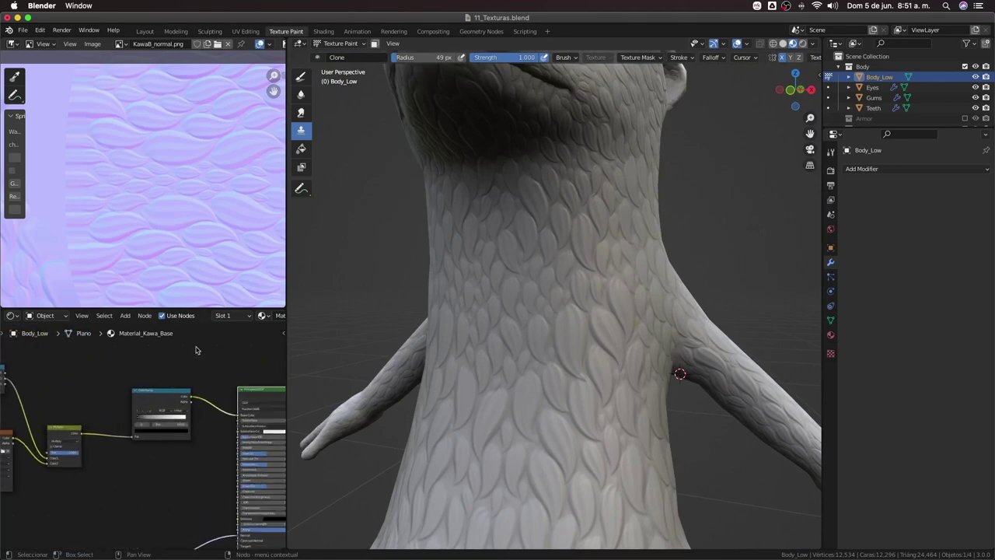
scroll(178, 394, "down", 2)
scroll(178, 420, "down", 3)
mouse_move(149, 440)
middle_mouse_down()
mouse_move(176, 432)
mouse_move(166, 430)
middle_mouse_up()
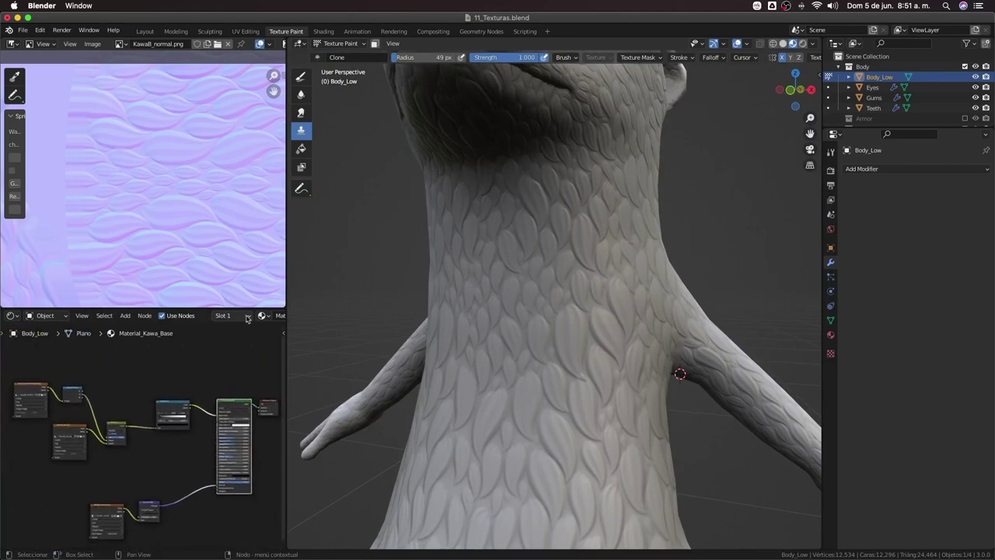
scroll(154, 319, "down", 3)
scroll(154, 319, "down", 2)
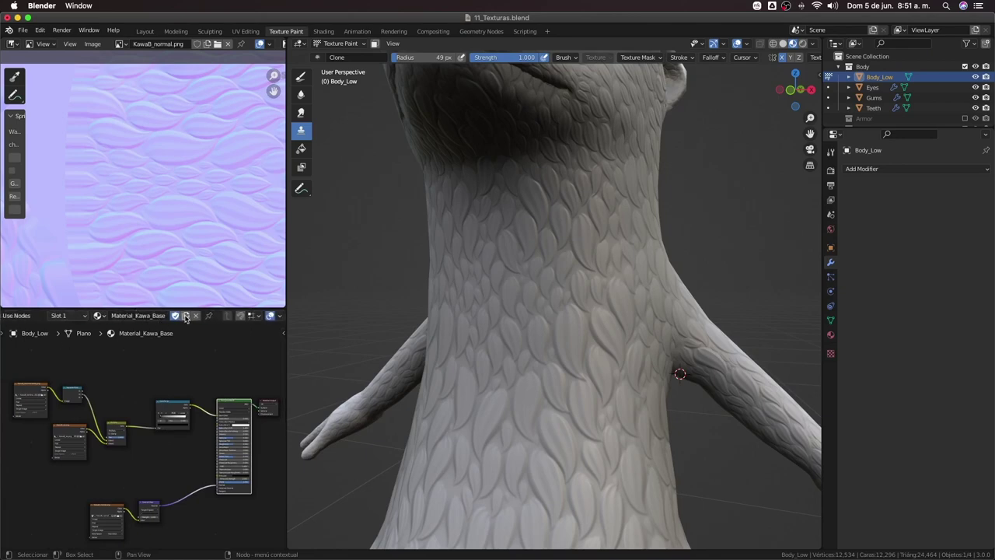
Duplicate the Kawa_Base.001 material and rename the copy Kawa_Body
left_click(186, 318)
left_click(139, 315)
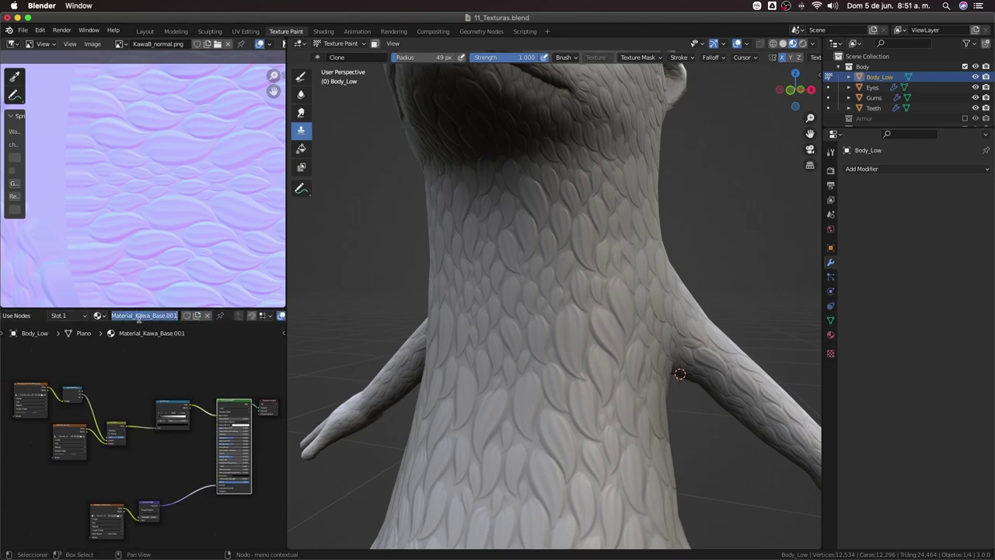
left_click(129, 316)
key("BackSpace")
key("BackSpace")
key("BackSpace")
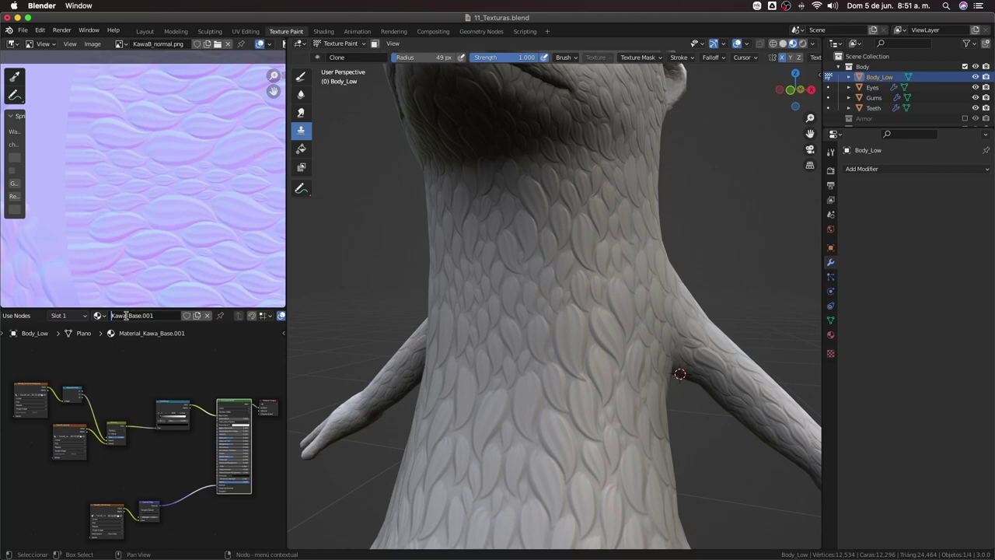
key("Right")
left_click_drag(129, 316, 158, 316)
key("Return")
Orbit the otter to a side view and bring up the Image Editor's image list
scroll(158, 354, "up", 1)
scroll(158, 353, "up", 2)
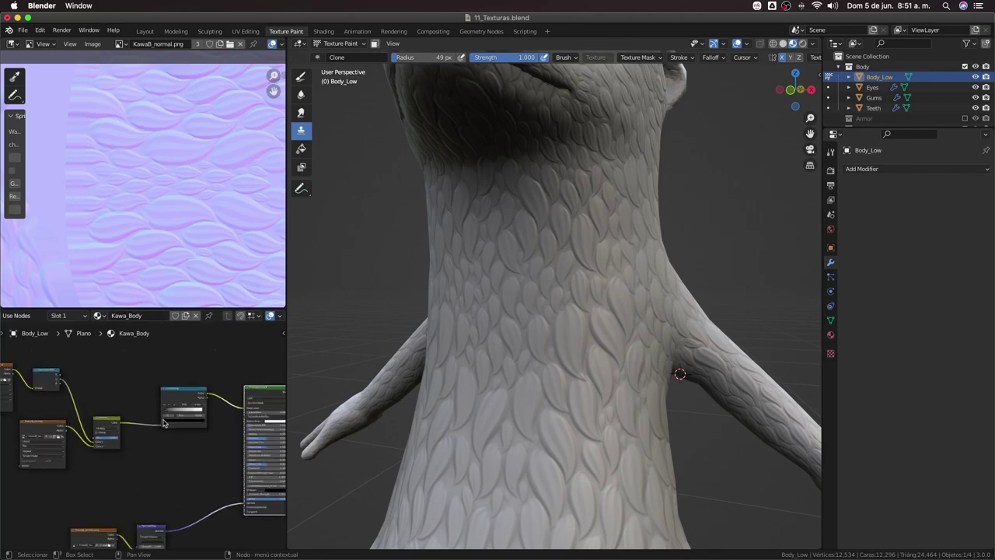
scroll(158, 354, "up", 1)
scroll(545, 289, "up", 2)
scroll(546, 255, "down", 4)
middle_click_drag(546, 255, 508, 278)
scroll(509, 277, "up", 3)
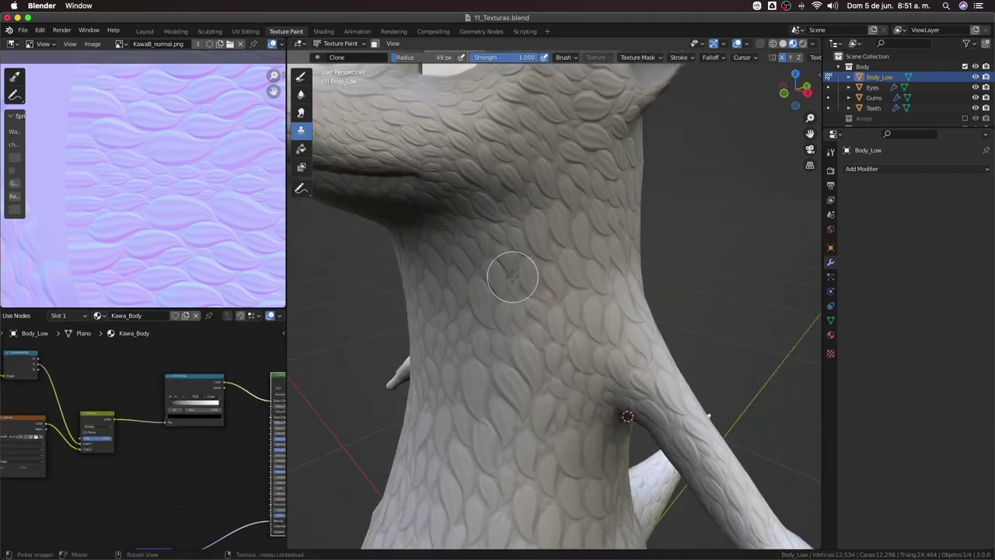
scroll(509, 278, "down", 2)
scroll(508, 277, "down", 1)
scroll(186, 429, "up", 1)
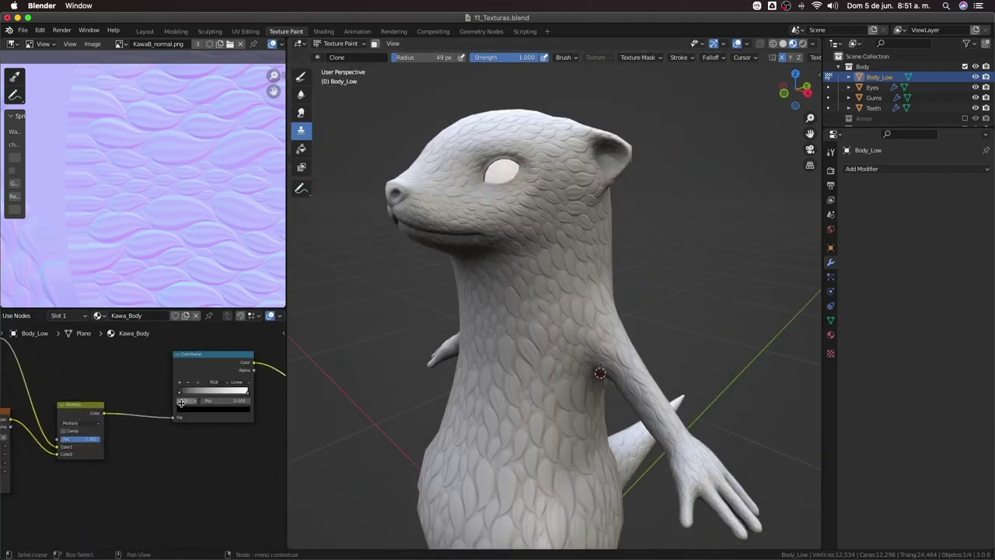
scroll(186, 427, "up", 1)
scroll(186, 426, "up", 1)
scroll(186, 427, "up", 1)
scroll(133, 443, "up", 1)
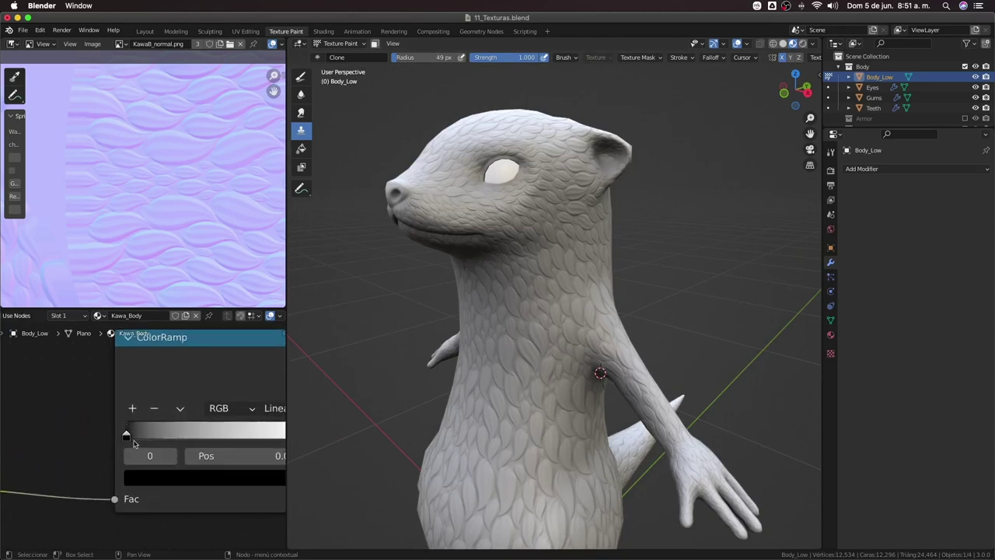
left_click(119, 45)
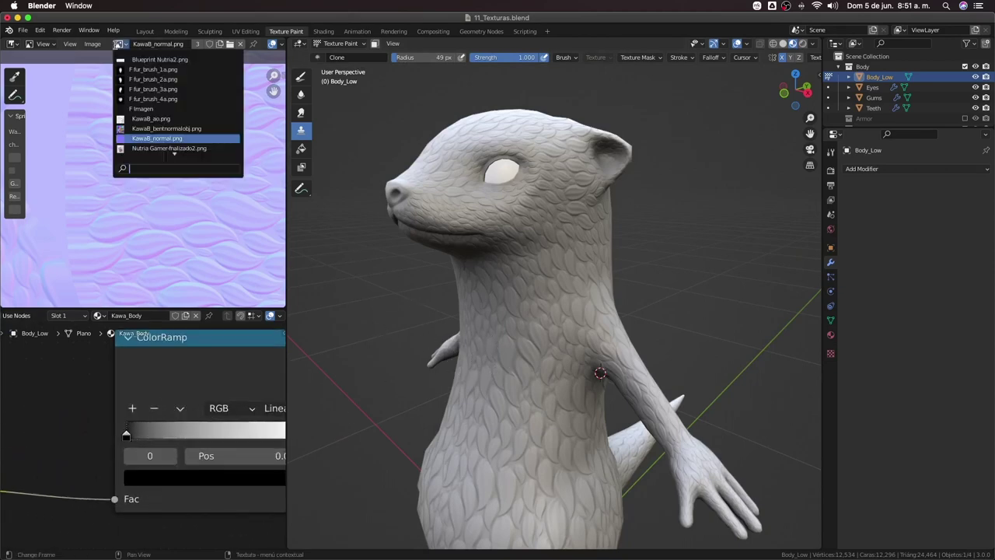
Display Nutria Gamer-finalizado2.png in the image editor and turn the otter to face the camera
left_click(137, 149)
scroll(122, 420, "down", 1)
scroll(122, 404, "down", 2)
scroll(60, 474, "down", 2)
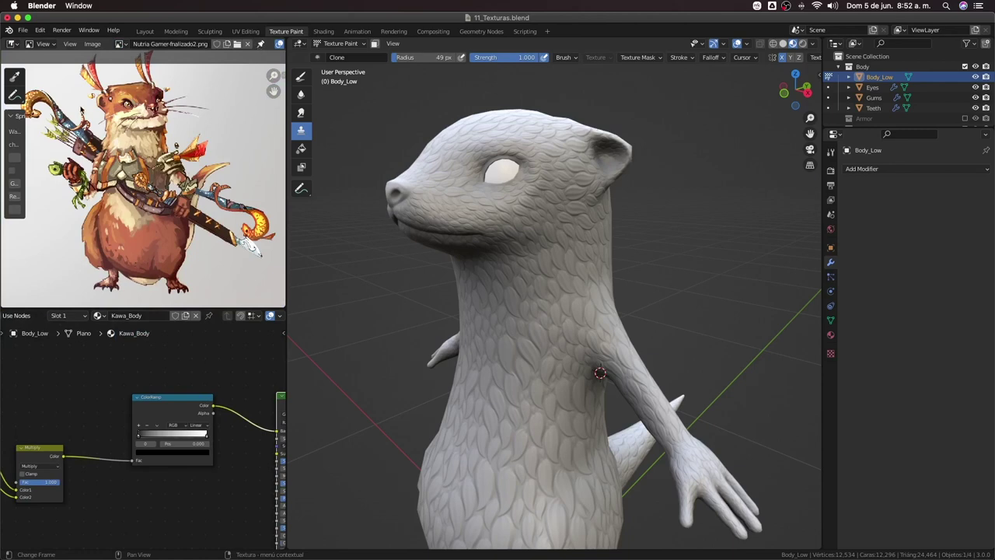
scroll(151, 451, "up", 1)
scroll(156, 441, "up", 3)
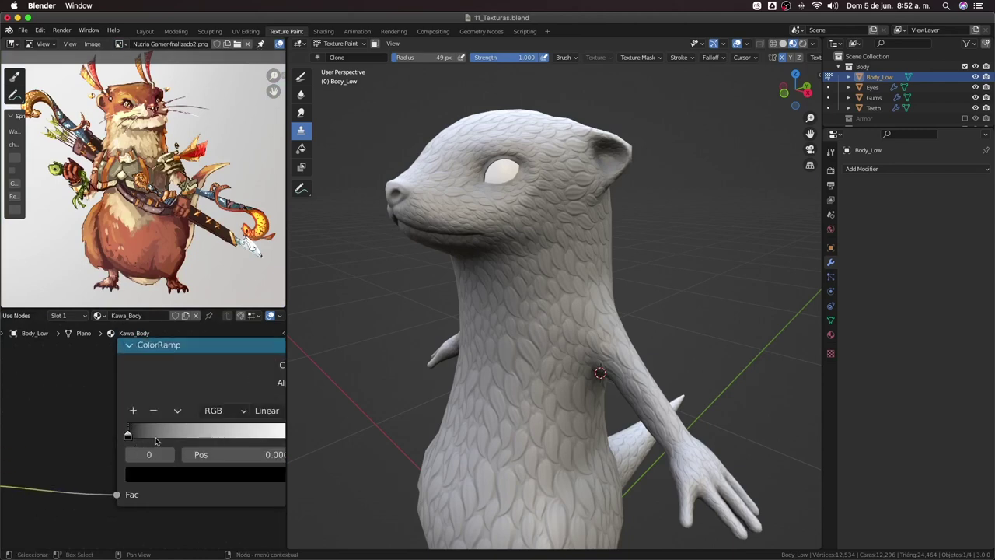
middle_click_drag(485, 405, 496, 393)
scroll(175, 389, "down", 1)
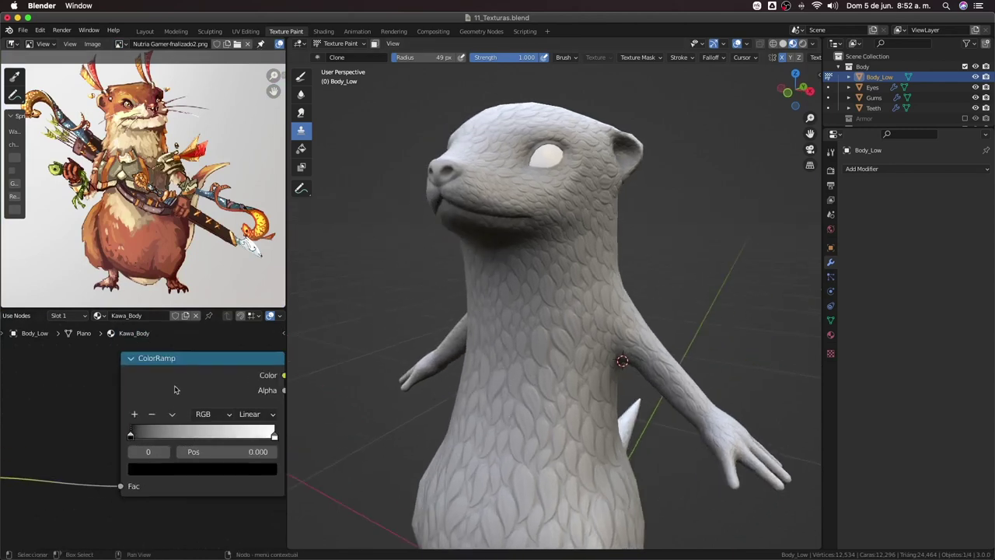
scroll(159, 395, "right", 2)
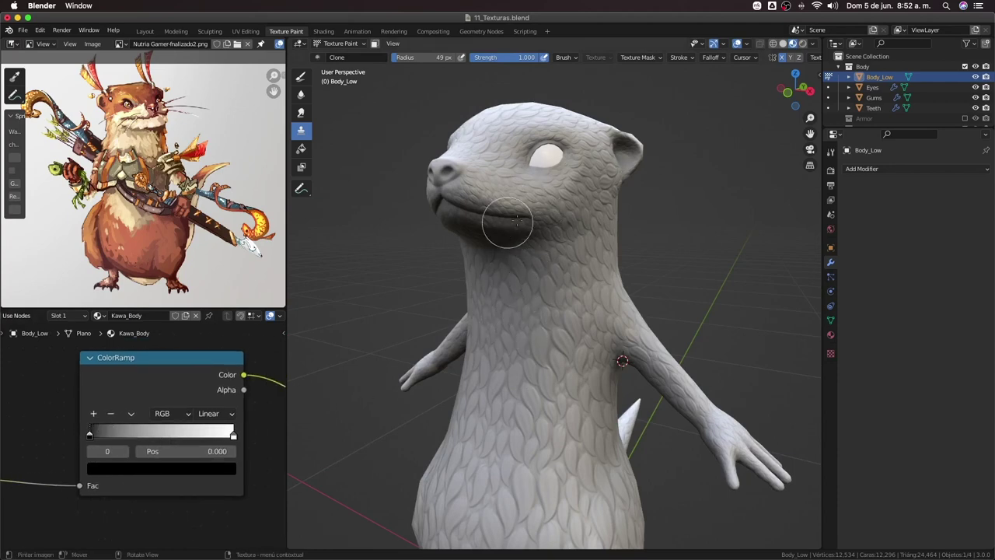
Zoom the node editor onto the ColorRamp and open its left stop's colour picker
scroll(172, 451, "down", 3)
scroll(173, 451, "down", 2)
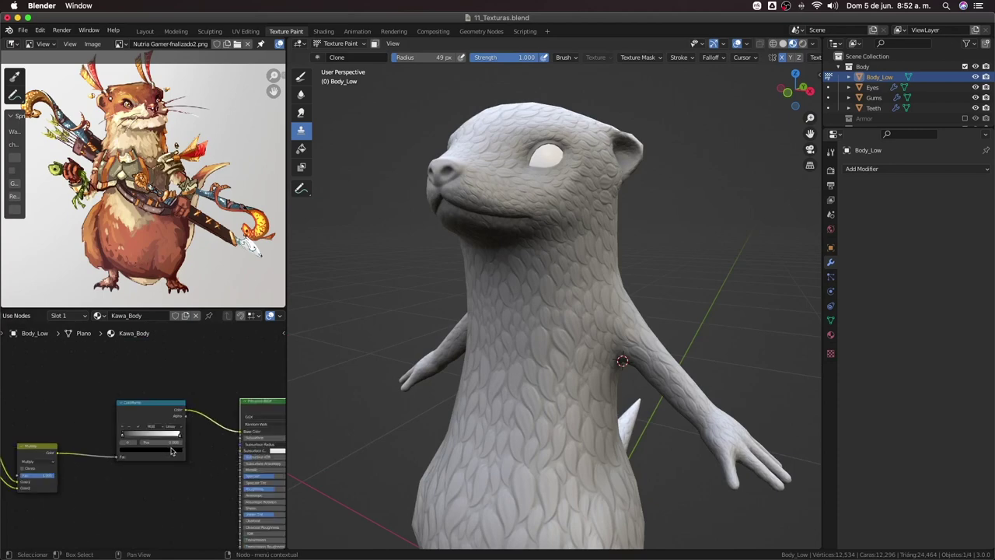
scroll(173, 451, "down", 2)
scroll(171, 443, "down", 1)
scroll(171, 444, "down", 1)
scroll(186, 418, "up", 4)
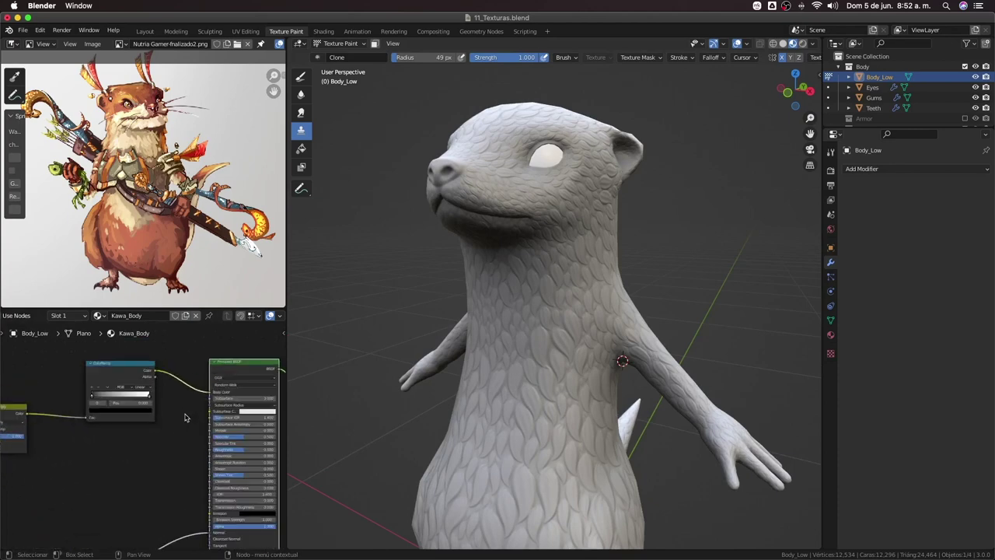
scroll(115, 421, "up", 2)
scroll(115, 421, "up", 2)
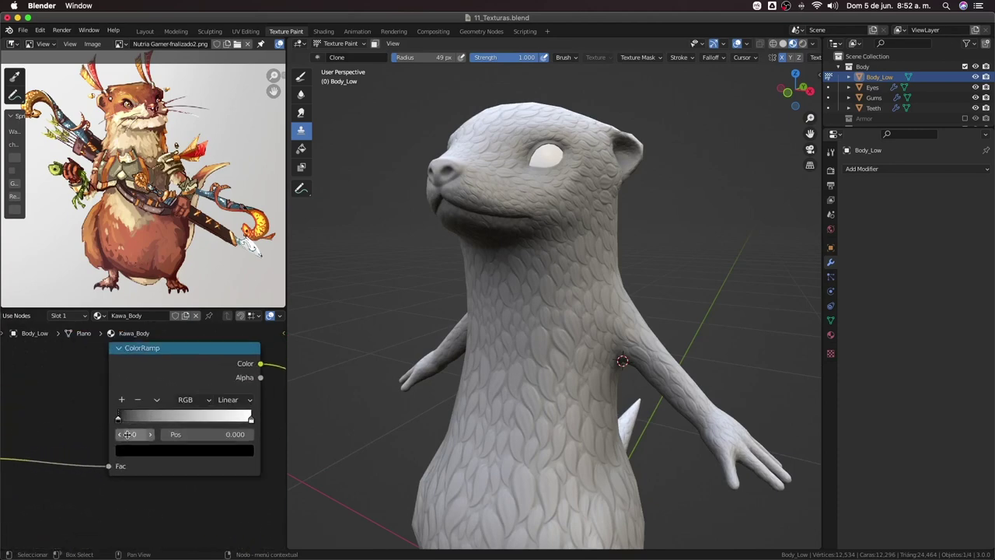
left_click(115, 420)
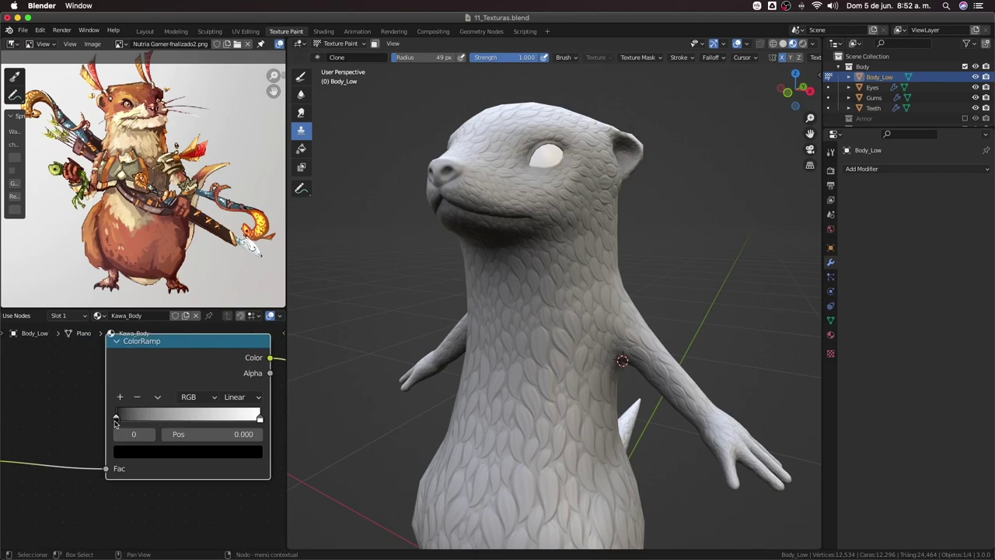
left_click(177, 458)
Set the left ramp stop to a dark red sampled from the reference artwork
left_click_drag(234, 352, 231, 303)
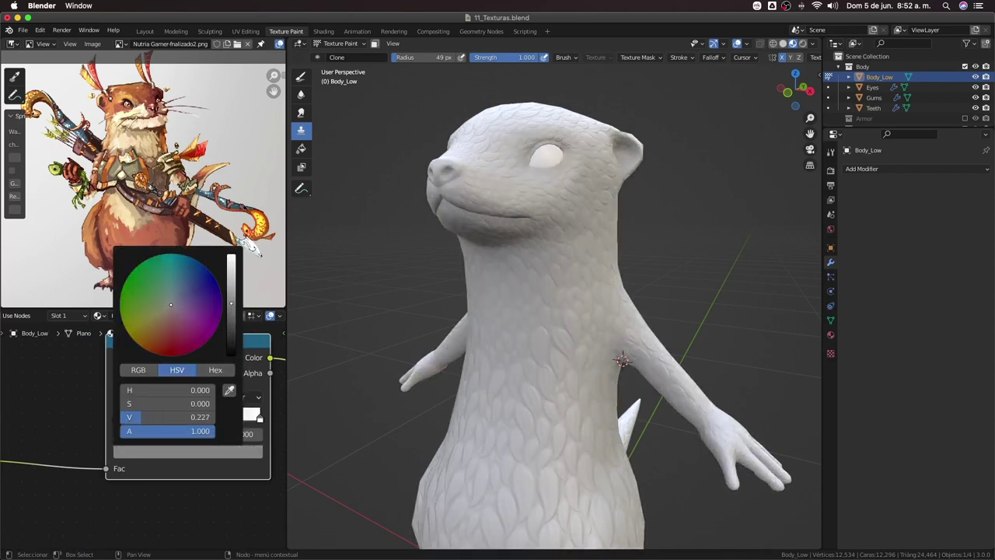
mouse_move(231, 303)
left_mouse_down()
mouse_move(231, 255)
mouse_move(231, 354)
mouse_move(231, 324)
mouse_move(162, 335)
left_mouse_up()
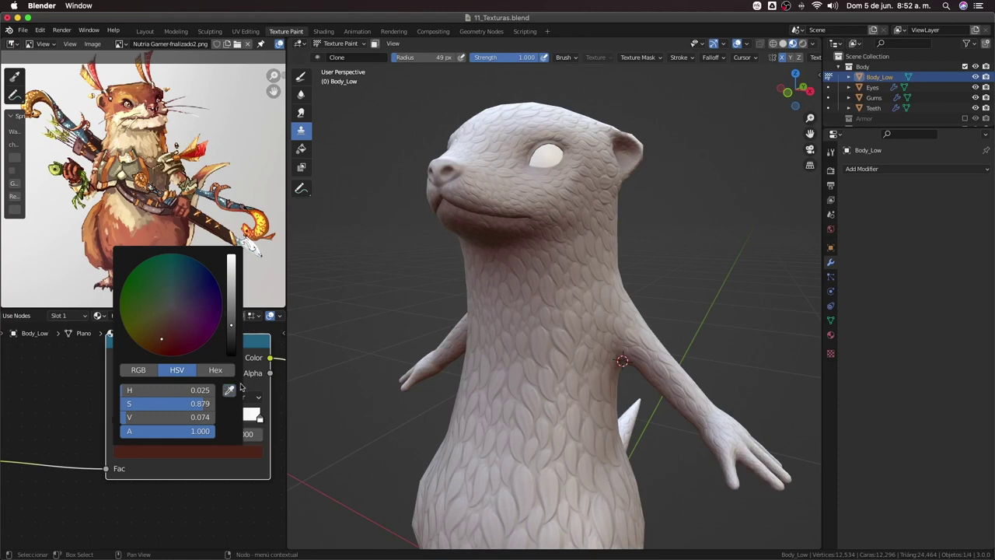
left_click(230, 392)
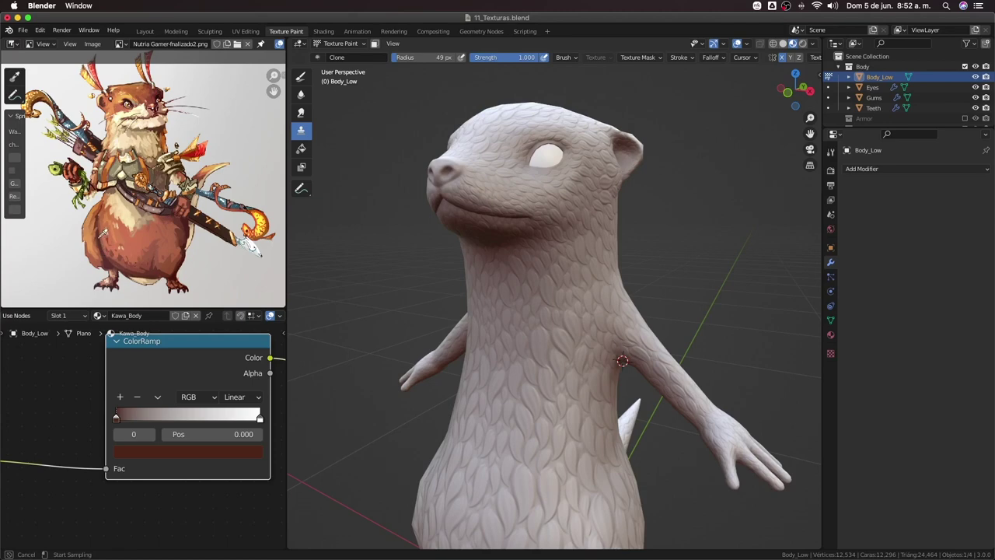
left_click(101, 238)
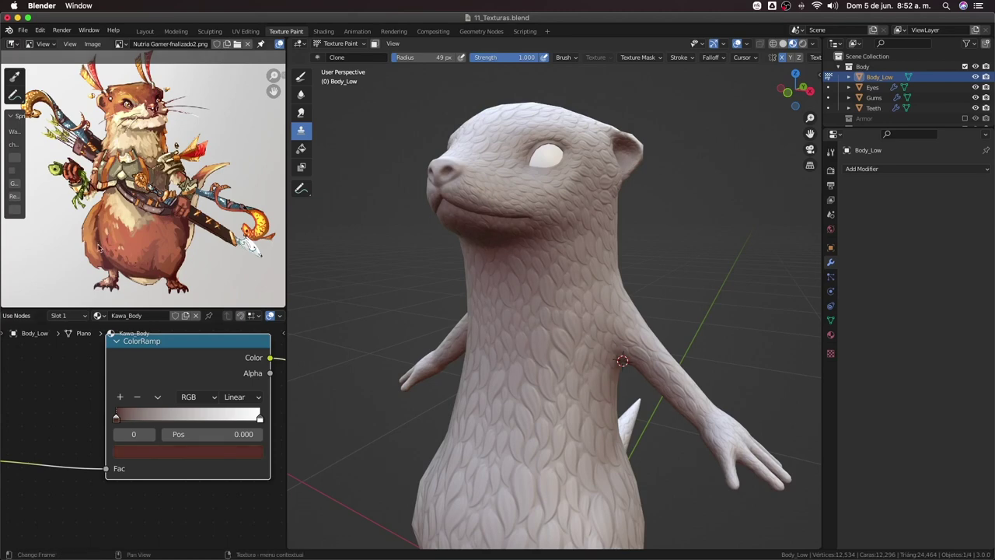
Set the right ramp stop to orange sampled from the artwork
left_click(259, 418)
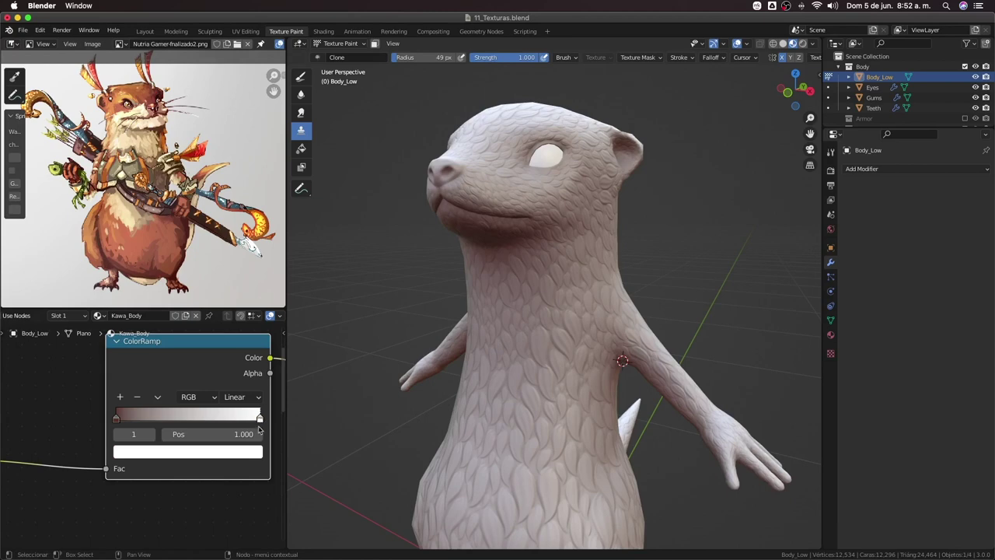
left_click(248, 452)
left_click(230, 391)
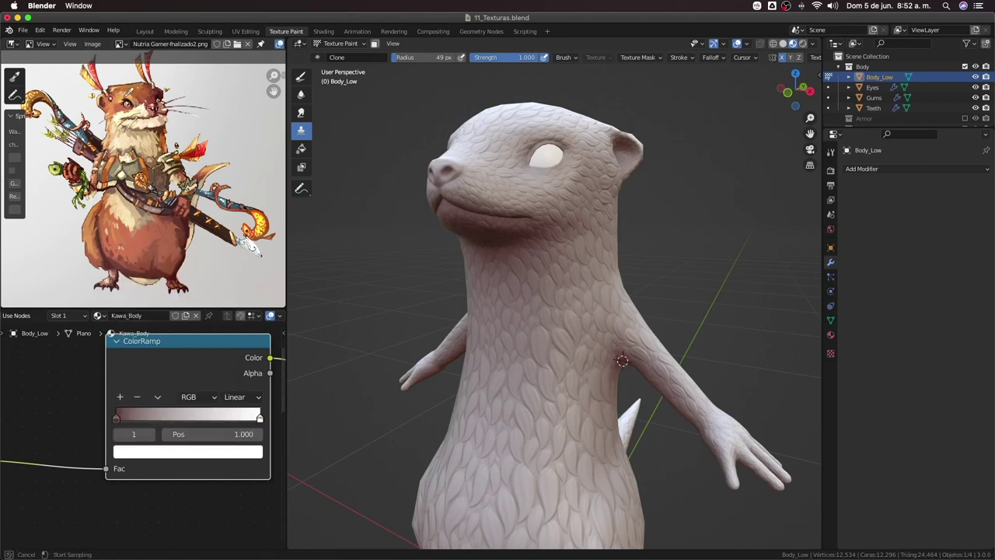
left_click(134, 94)
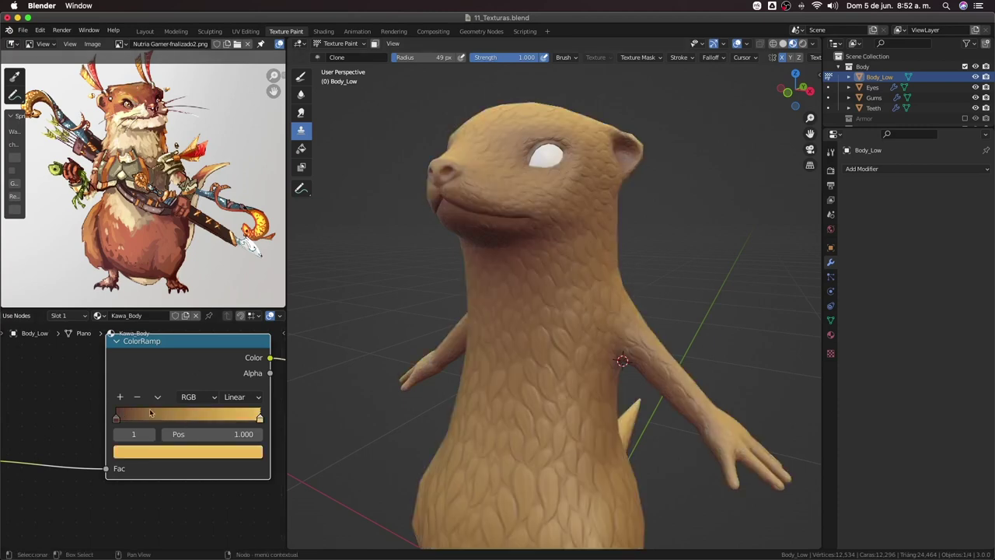
Add a middle ramp stop at 0.500 and start sampling its colour
left_click(120, 398)
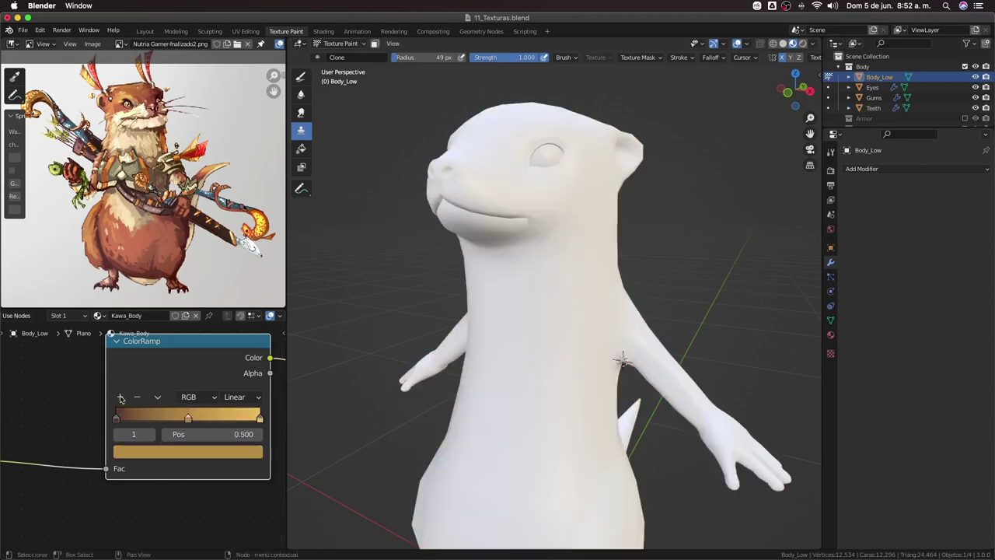
left_click(188, 453)
left_click(227, 393)
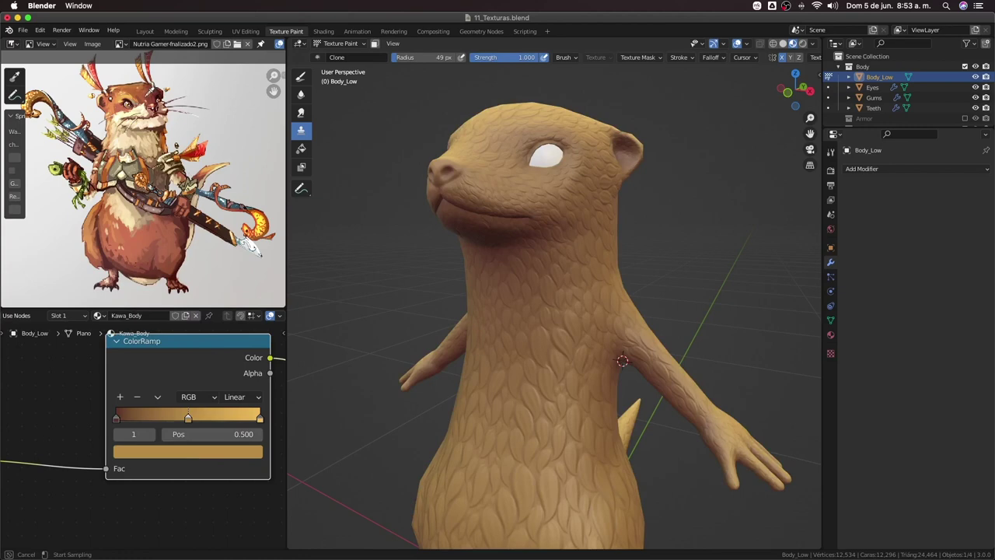
Sample reddish-brown into the middle stop, then compare Ease, Linear and B-Spline, keeping B-Spline
left_click(249, 242)
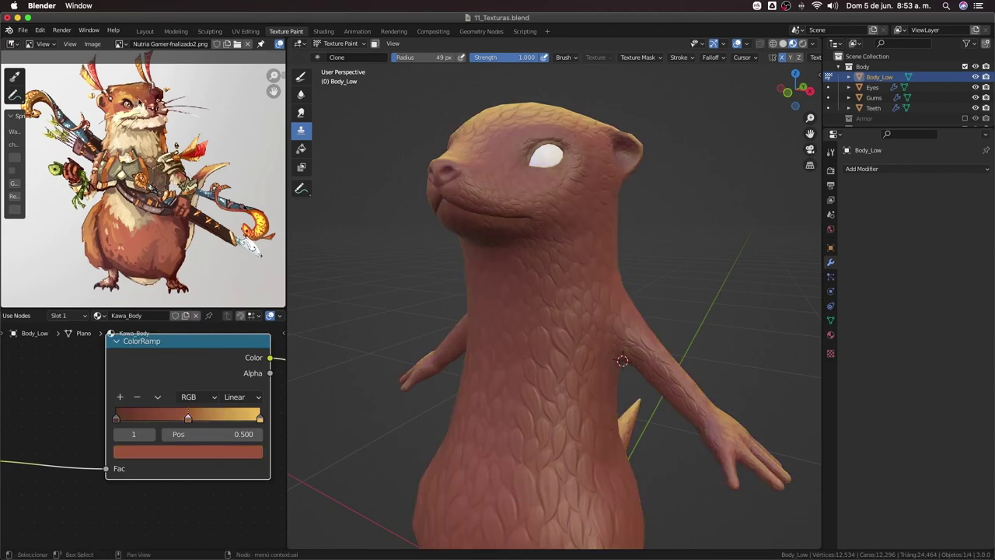
mouse_move(460, 210)
middle_mouse_down()
mouse_move(524, 226)
mouse_move(498, 343)
middle_mouse_up()
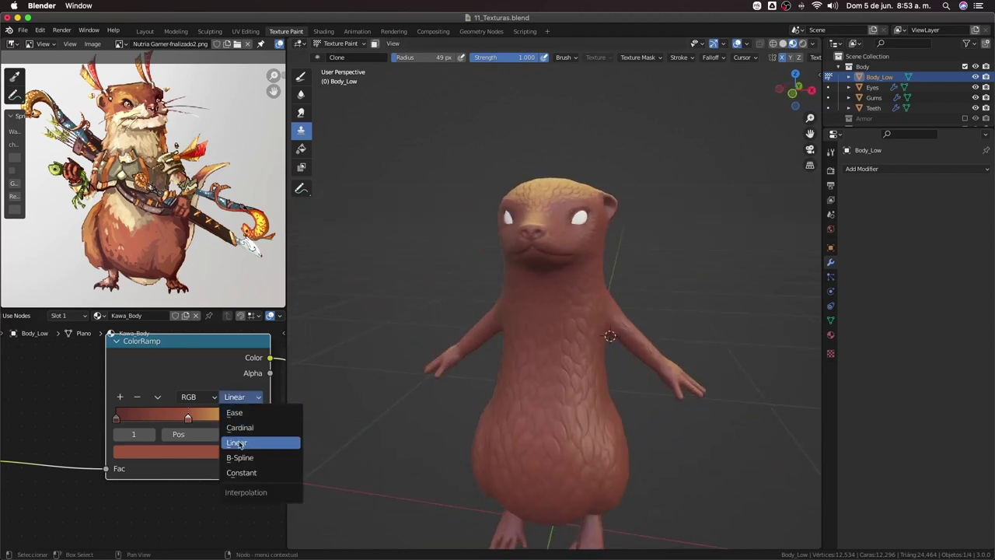
left_click(238, 413)
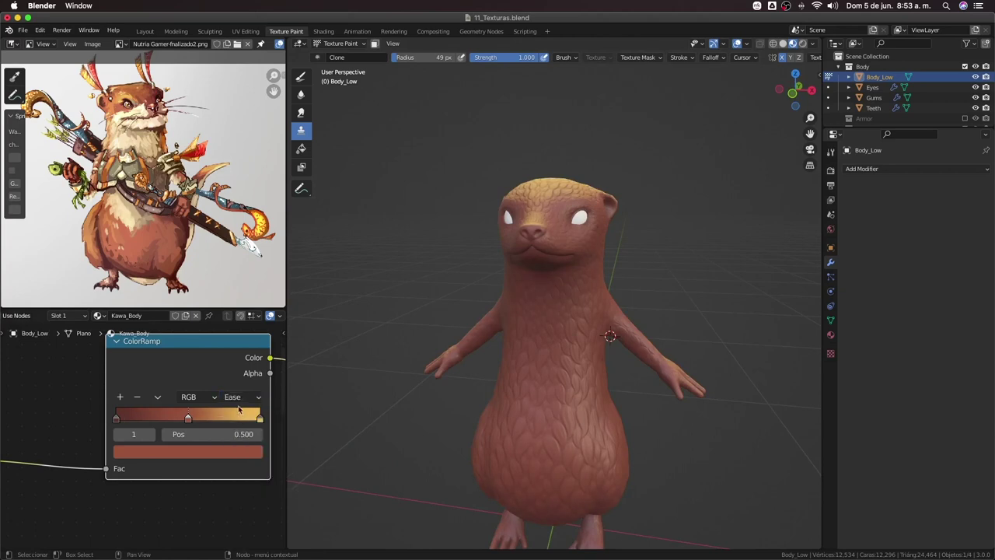
left_click(237, 397)
left_click(241, 458)
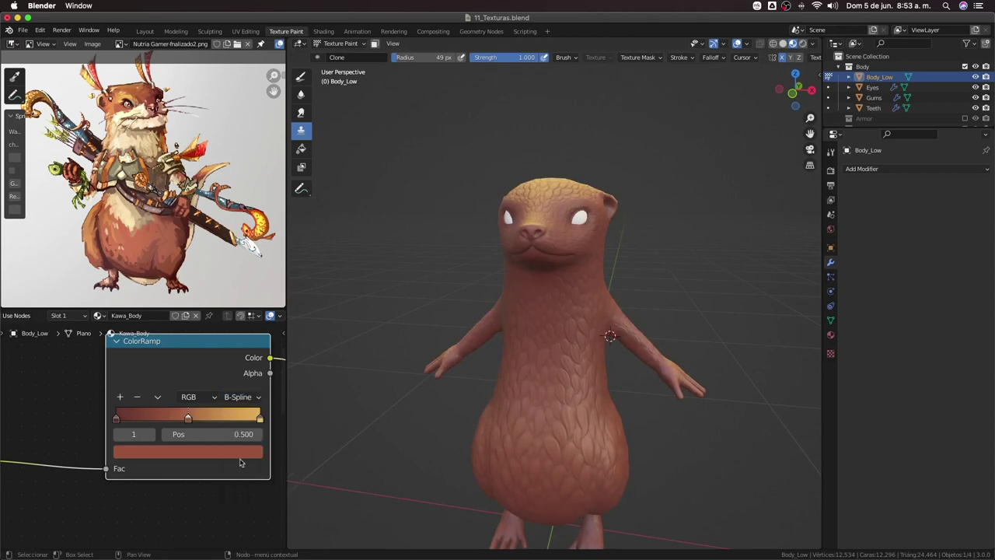
left_click(238, 398)
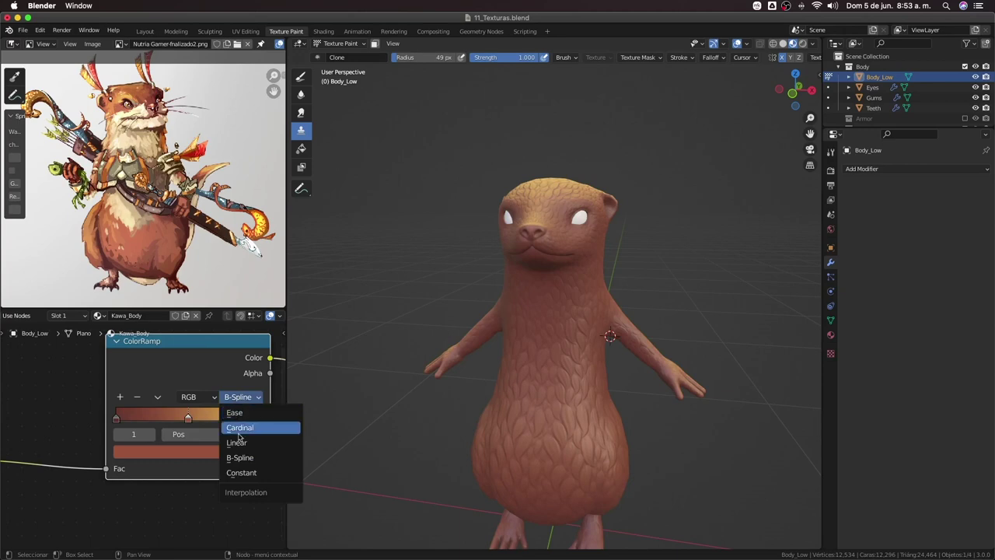
left_click(238, 442)
left_click(237, 397)
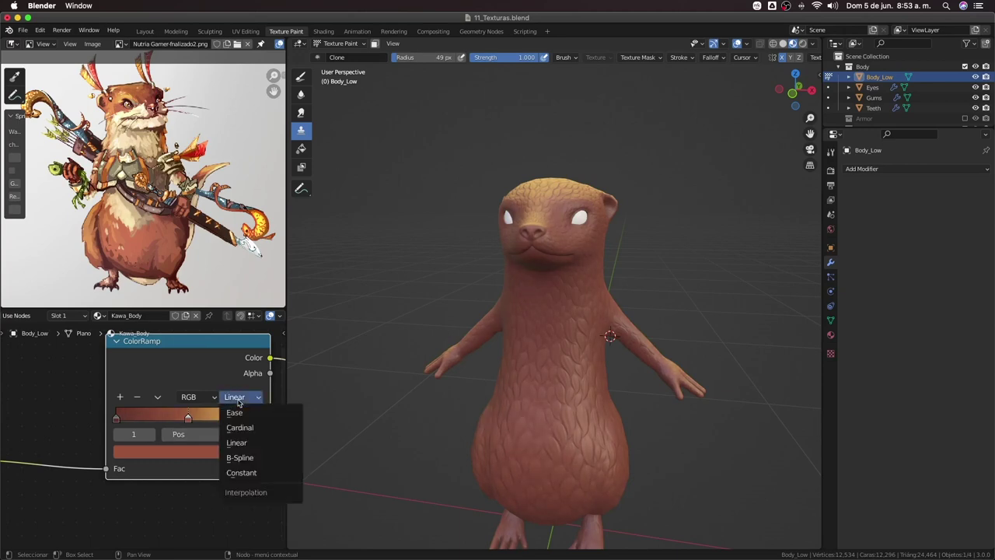
left_click(238, 465)
middle_click_drag(540, 337, 595, 337)
Frame the otter's face, then drag the middle ColorRamp stop right to about 0.623
scroll(596, 337, "up", 3)
scroll(596, 338, "down", 1)
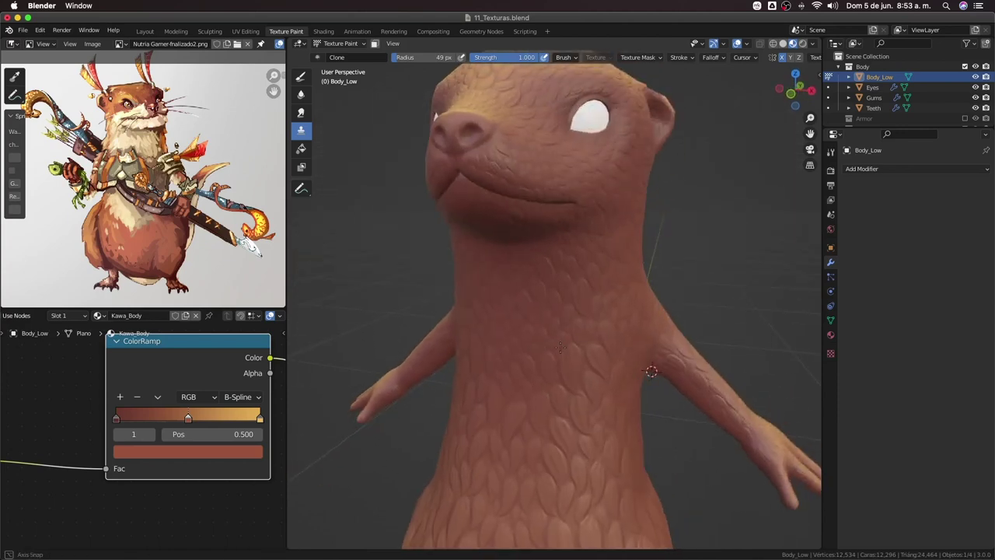
scroll(549, 311, "down", 2)
middle_click_drag(549, 311, 506, 256)
scroll(467, 205, "up", 3)
middle_click_drag(466, 205, 537, 226)
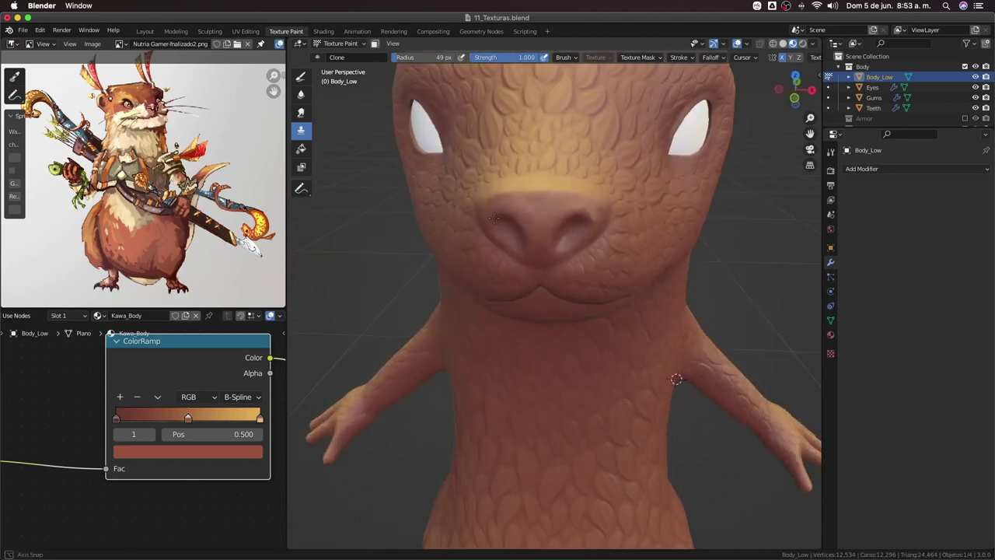
scroll(552, 238, "up", 3)
scroll(555, 189, "down", 3)
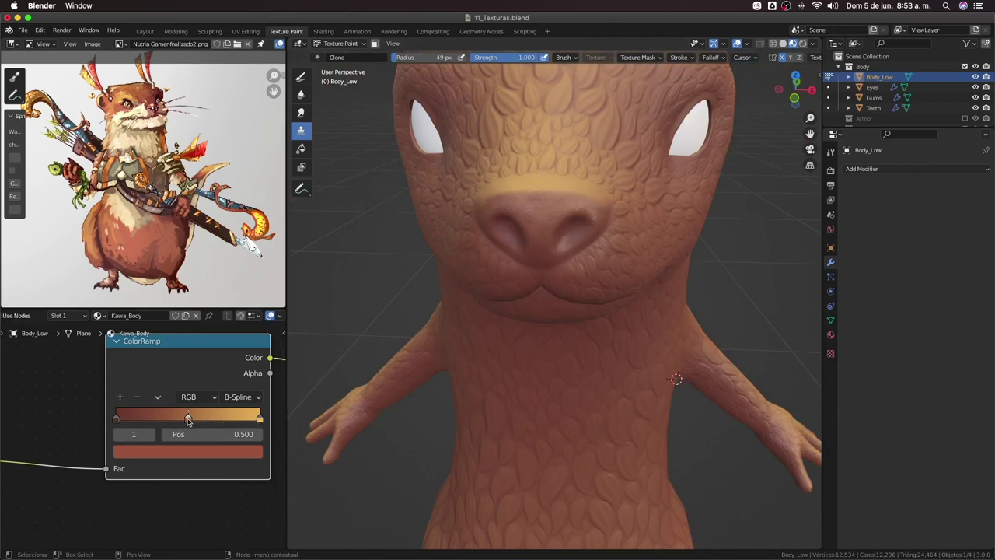
mouse_move(187, 420)
left_mouse_down()
mouse_move(249, 420)
mouse_move(240, 421)
left_mouse_up()
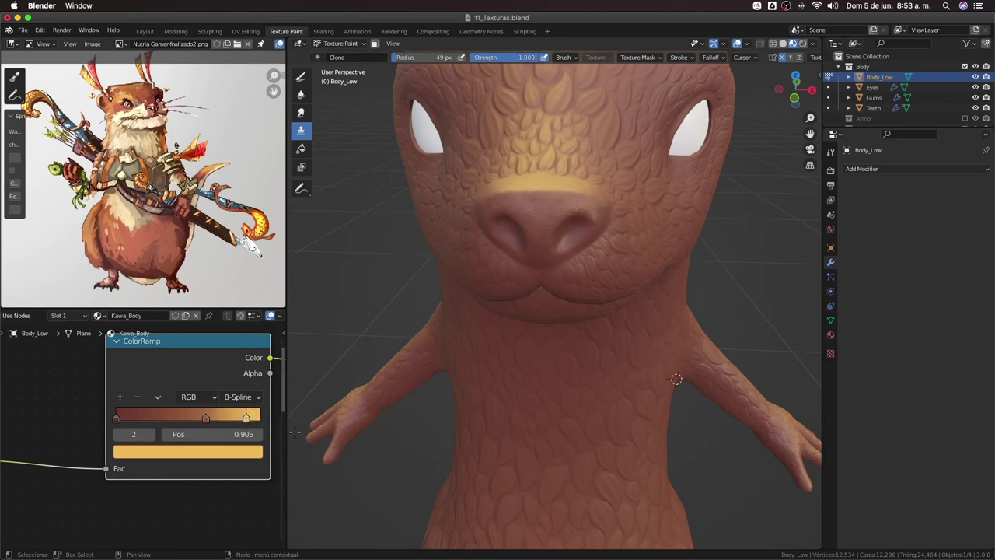
Nudge the first ramp stop, then set it back to position 0
middle_click_drag(381, 403, 340, 395)
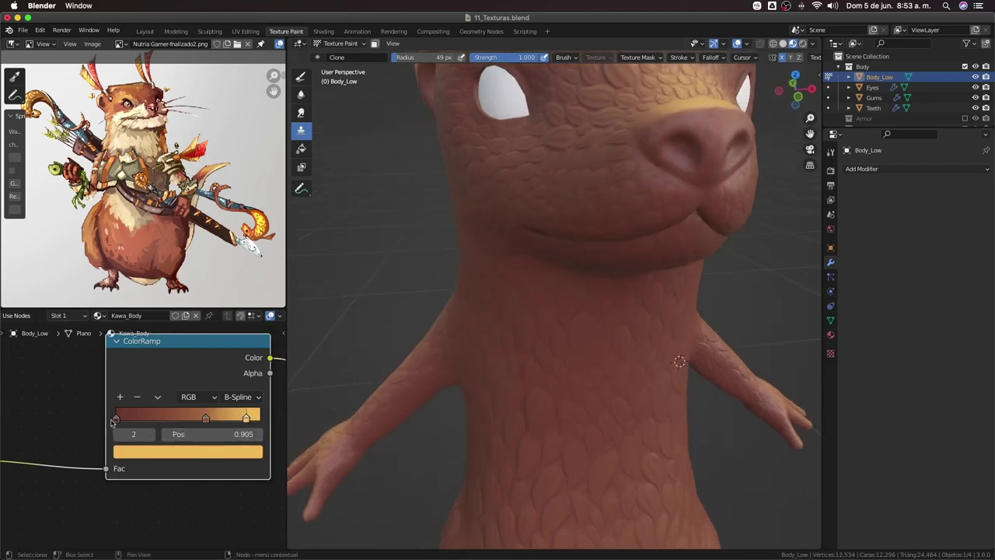
left_click(116, 420)
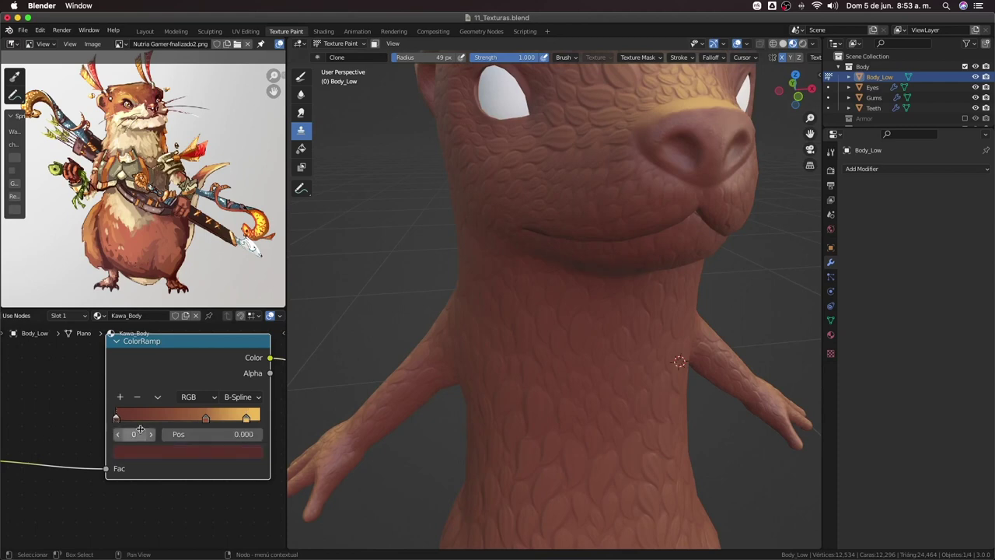
left_click_drag(116, 420, 132, 420)
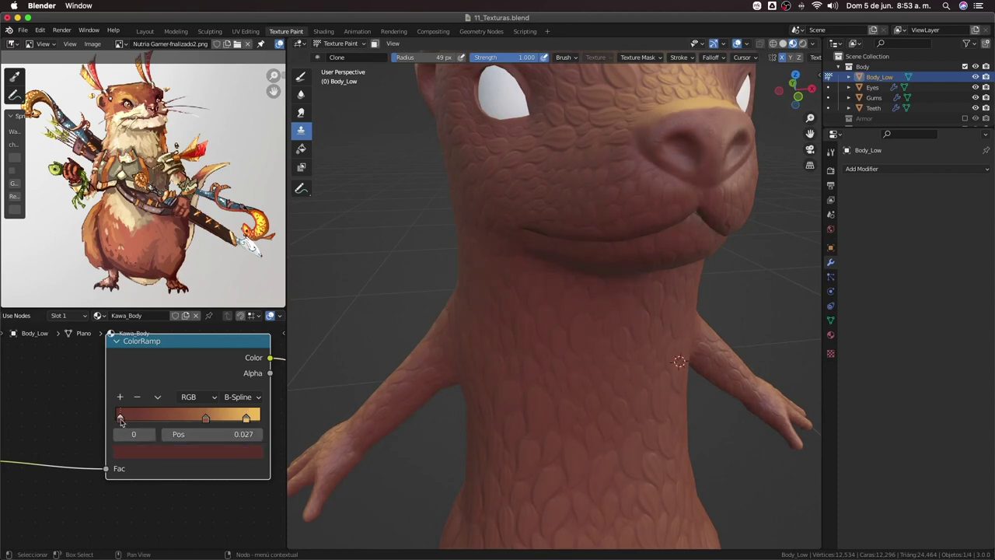
left_click_drag(126, 423, 119, 413)
Add a sampled dark red stop at 0.343 and lighten the 0.623 stop to value 0.414
left_click(120, 397)
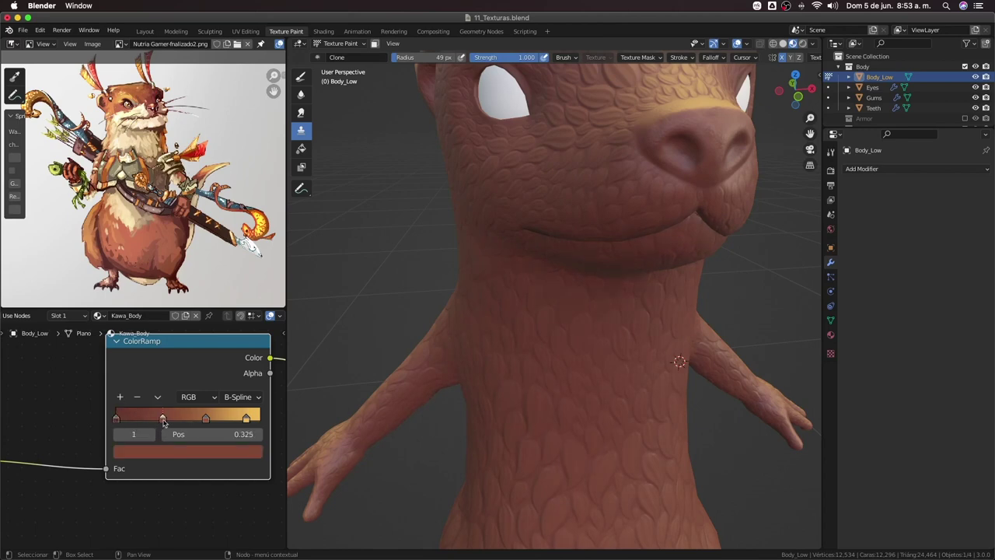
left_click(167, 449)
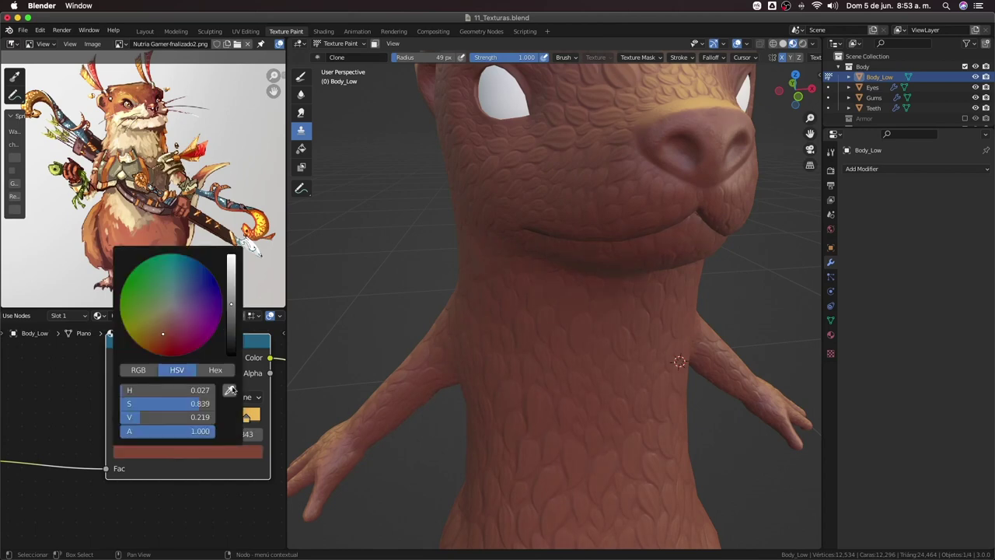
key("e")
left_click(206, 418)
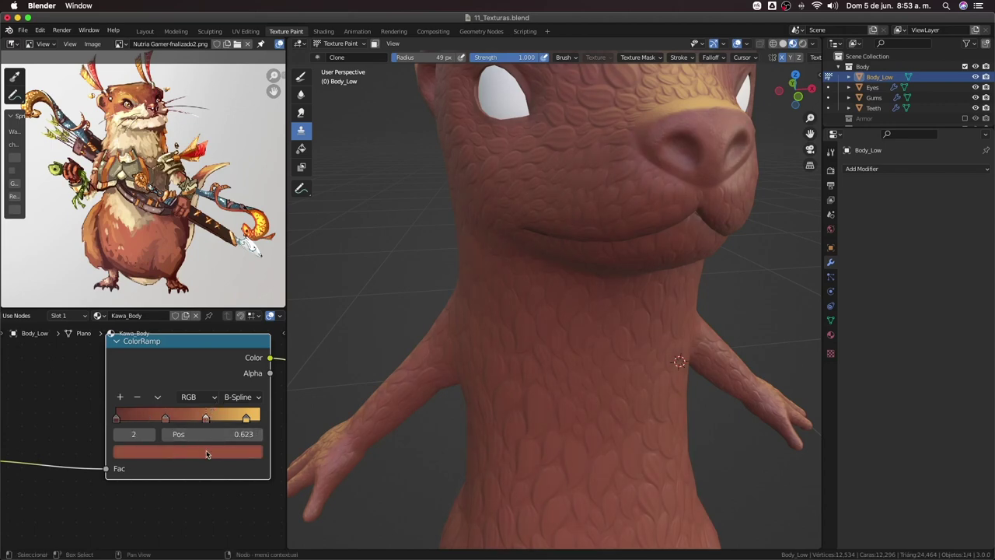
left_click(207, 454)
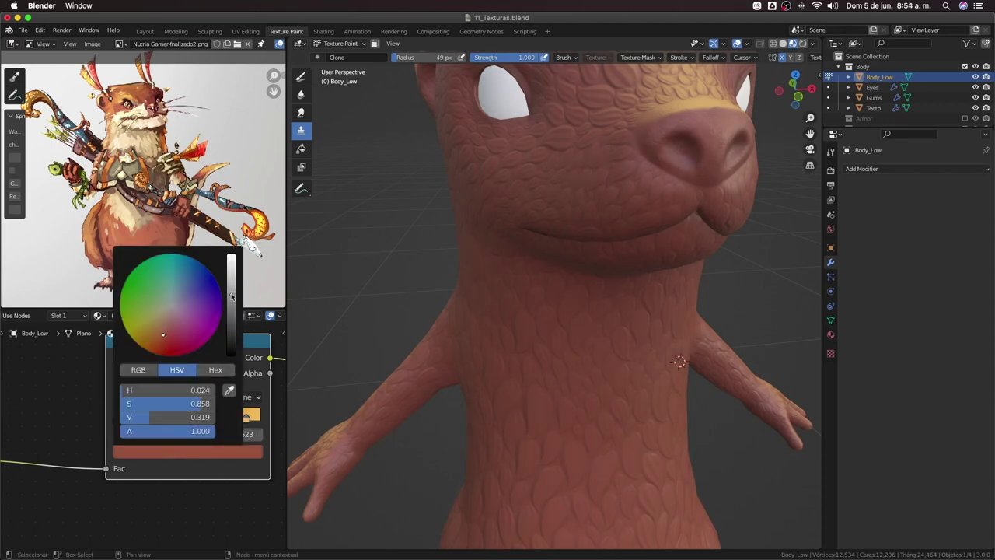
scroll(171, 303, "up", 1)
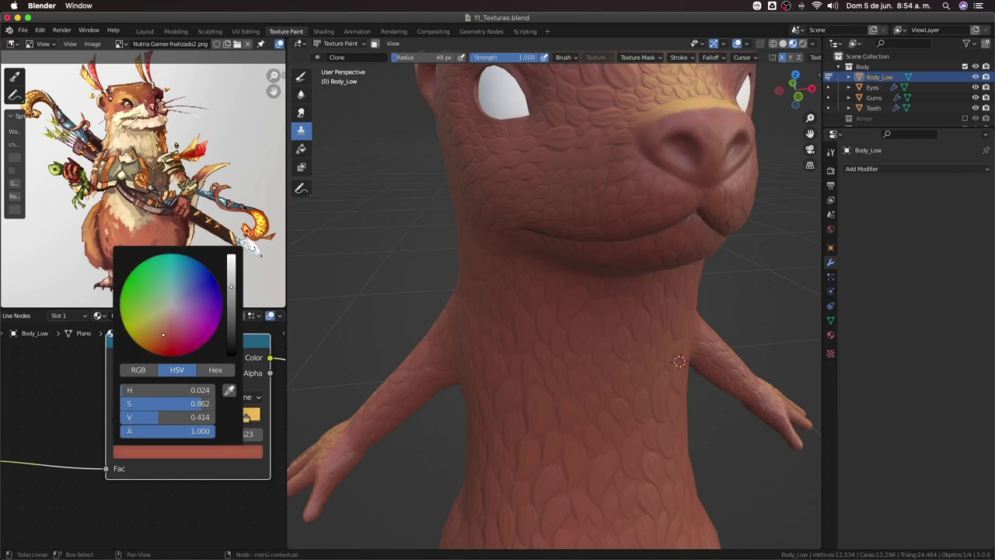
scroll(533, 304, "down", 5)
mouse_move(534, 304)
middle_mouse_down()
mouse_move(500, 329)
mouse_move(475, 331)
mouse_move(510, 317)
middle_mouse_up()
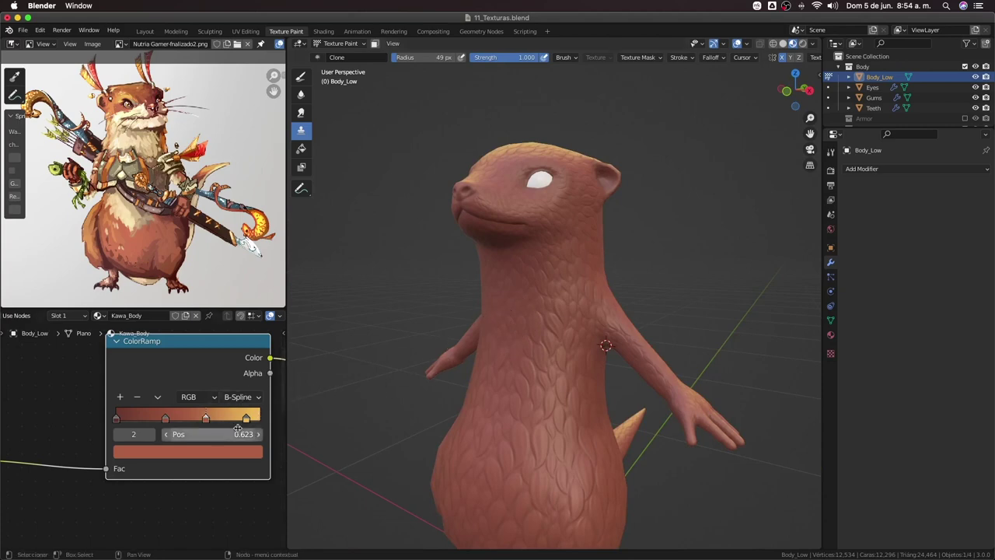
Brighten the 0.905 stop and shift its hue to 0.060, making it a soft peach
left_click(214, 451)
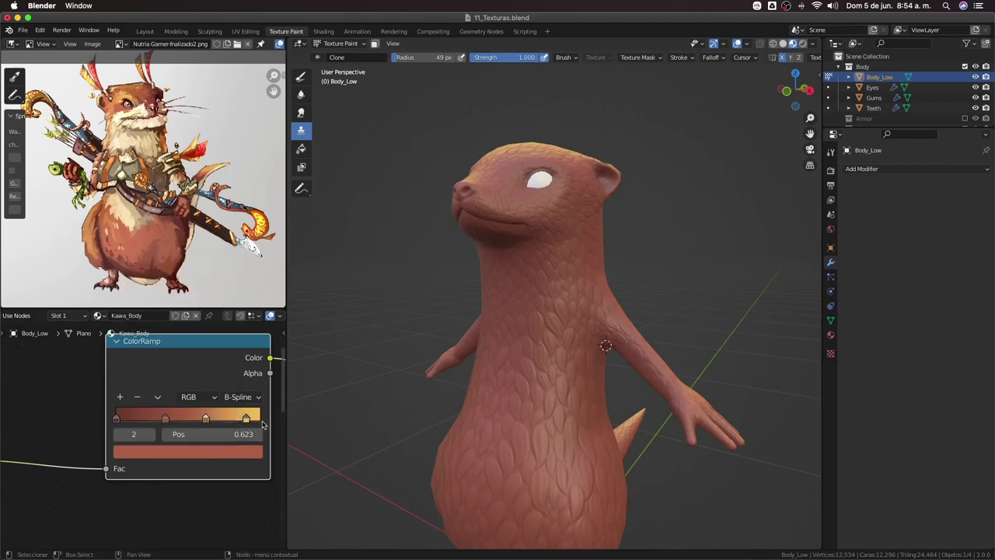
left_click(247, 420)
left_click(237, 451)
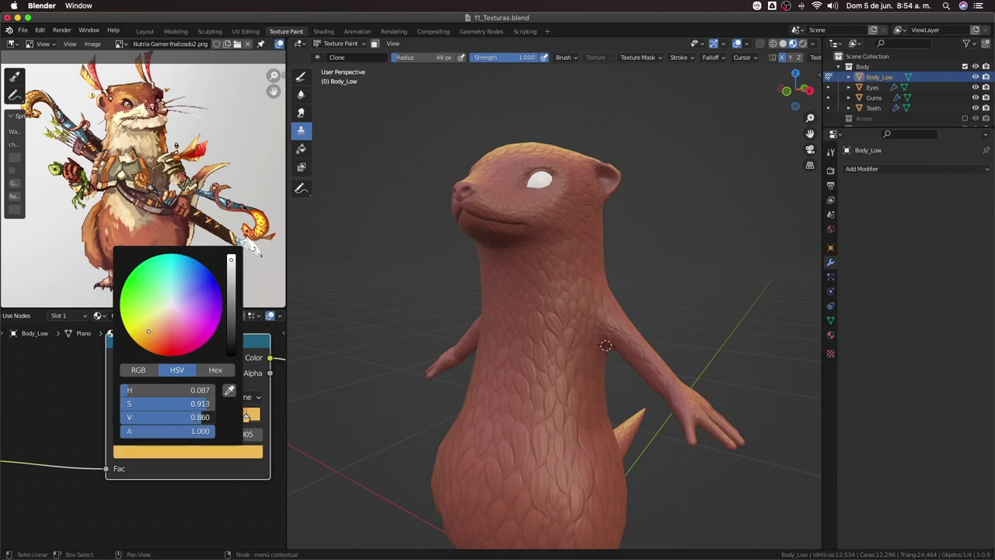
left_click_drag(201, 416, 195, 402)
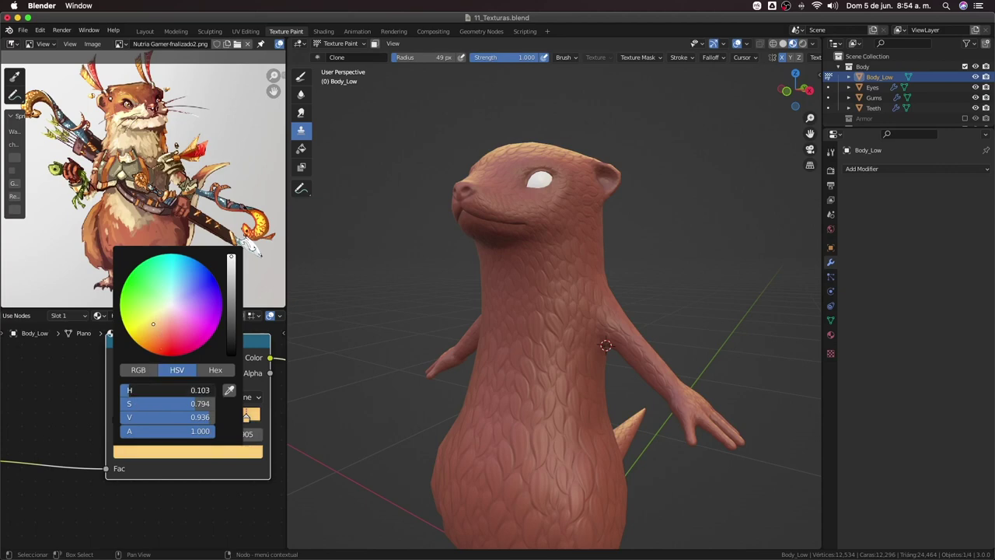
left_click_drag(130, 390, 136, 389)
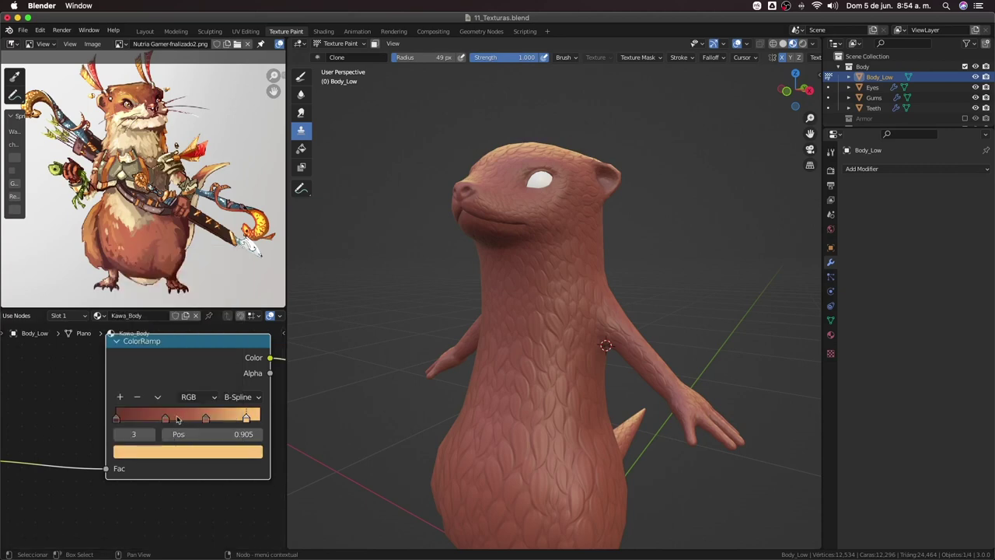
Darken the position-0 stop to deep red with value 0.062 and saturation 0.747
left_click(116, 419)
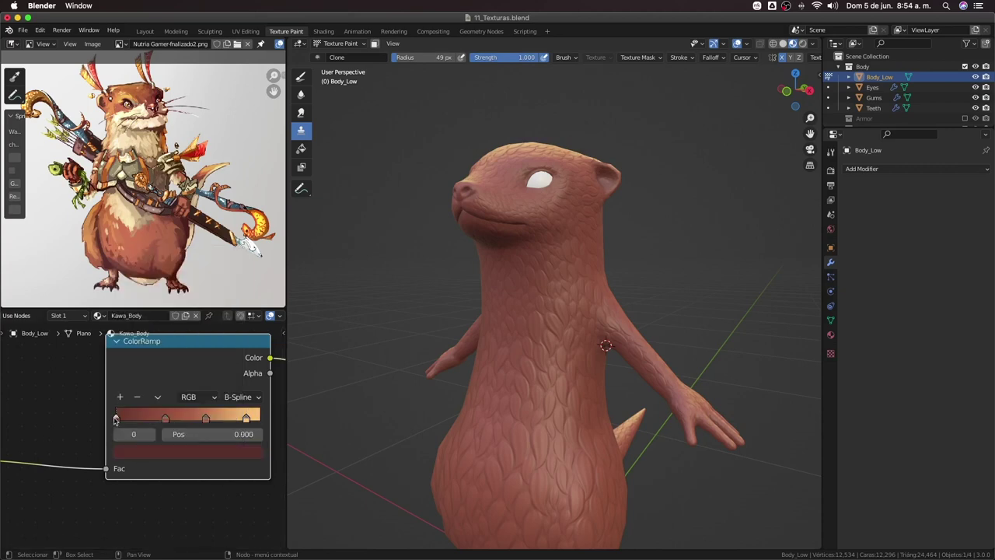
left_click(182, 457)
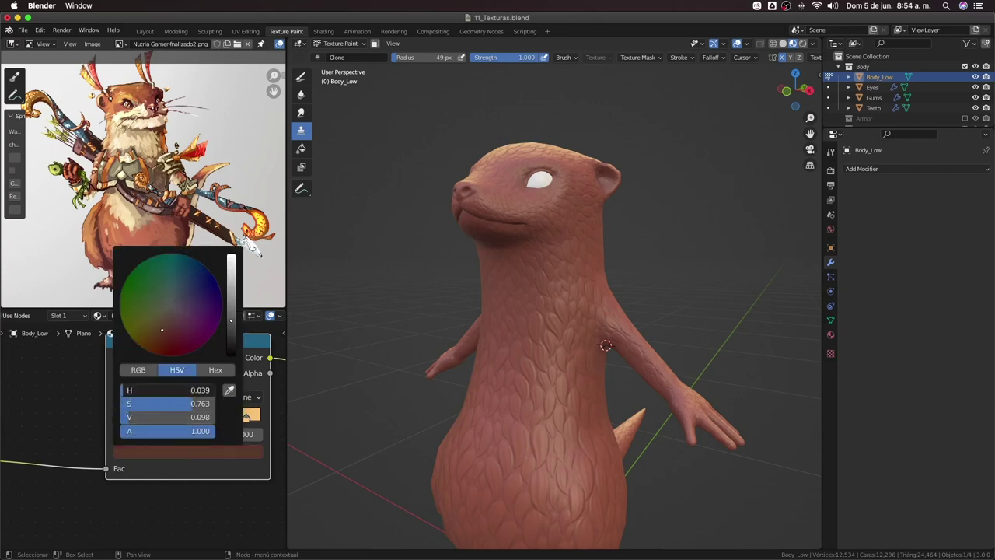
left_click_drag(129, 390, 210, 389)
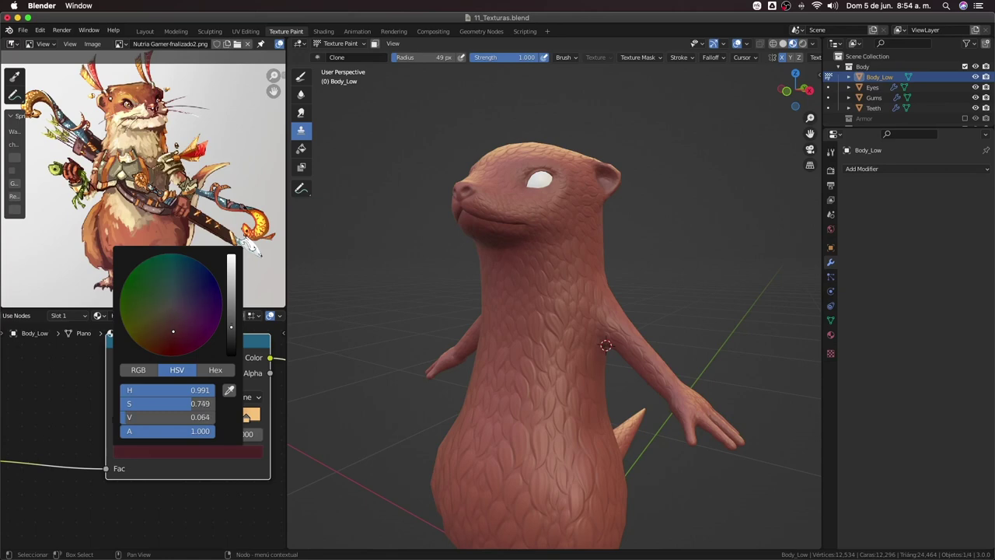
left_click(190, 405)
mouse_move(444, 382)
middle_mouse_down()
mouse_move(556, 373)
mouse_move(522, 373)
middle_mouse_up()
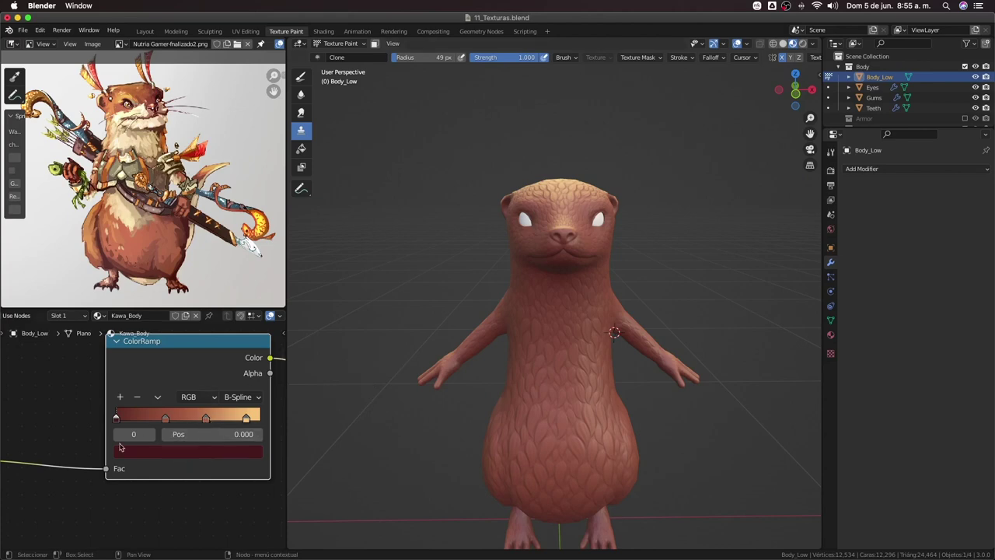
Brighten the ColorRamp's two middle red stops, starting with the one at position 0.343
left_click(165, 420)
left_click(184, 453)
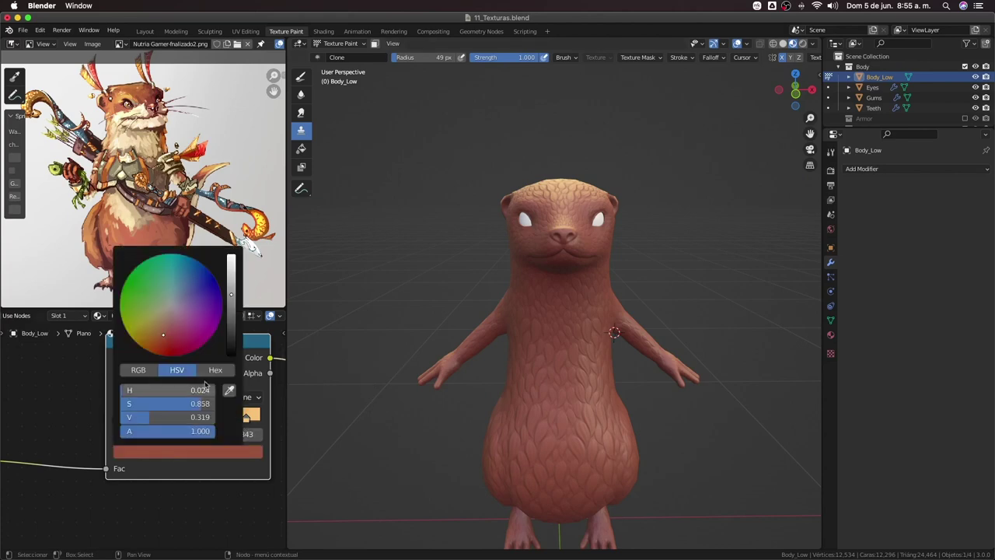
left_click_drag(231, 295, 231, 287)
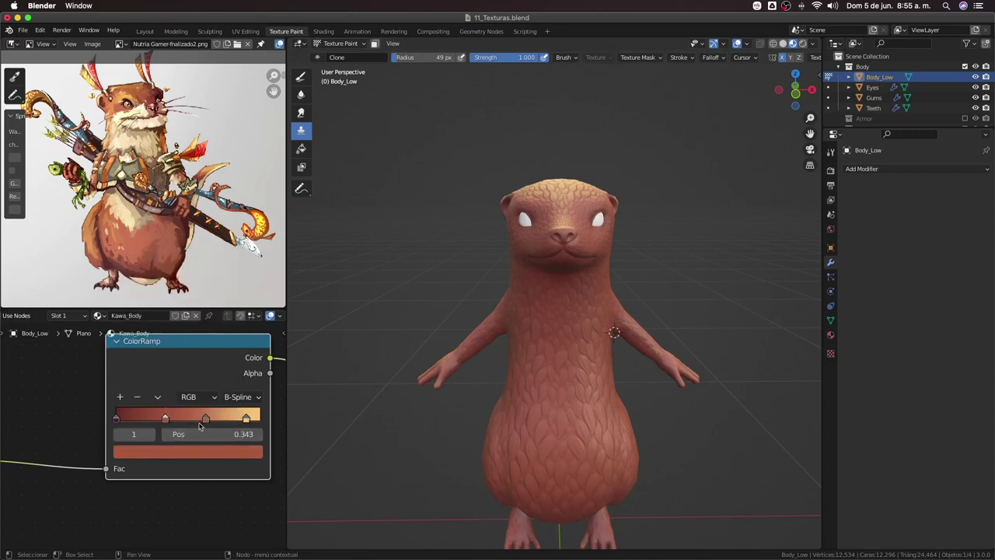
left_click(201, 451)
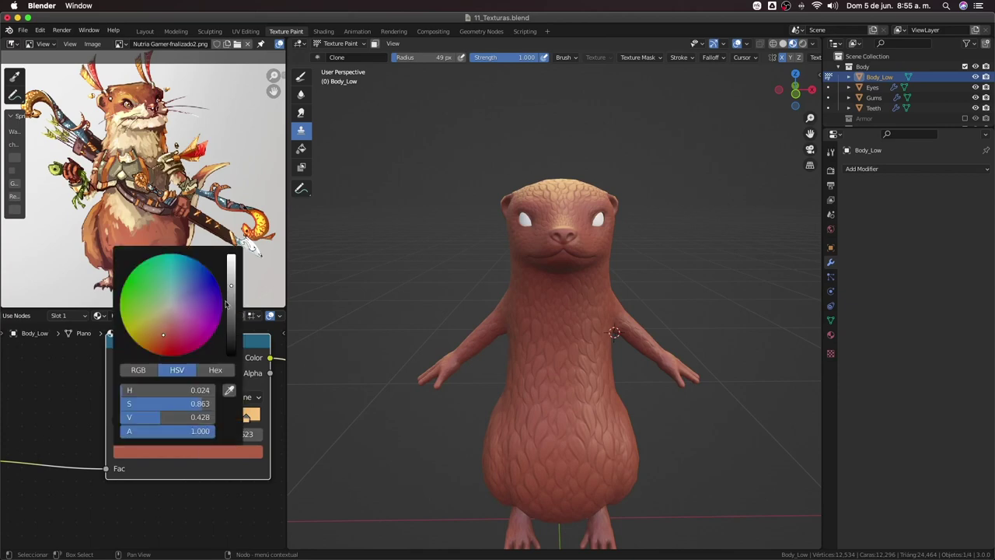
left_click_drag(231, 285, 231, 270)
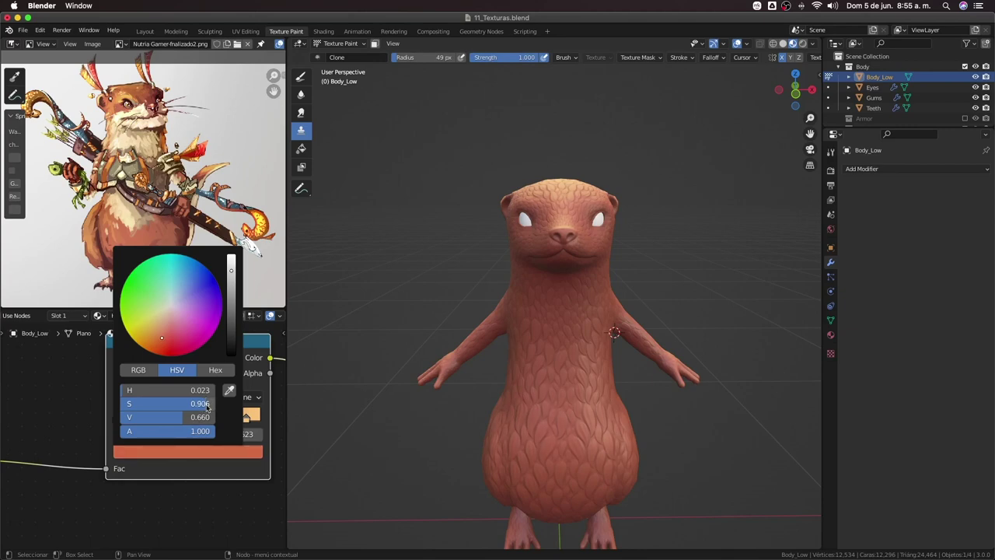
mouse_move(567, 395)
middle_mouse_down()
mouse_move(514, 408)
mouse_move(503, 430)
mouse_move(573, 422)
mouse_move(564, 413)
mouse_move(588, 399)
mouse_move(553, 340)
mouse_move(584, 338)
mouse_move(561, 365)
mouse_move(627, 413)
mouse_move(633, 386)
mouse_move(525, 355)
mouse_move(515, 382)
mouse_move(544, 405)
mouse_move(553, 427)
mouse_move(551, 395)
mouse_move(551, 411)
middle_mouse_up()
scroll(545, 422, "up", 3)
scroll(584, 338, "up", 3)
scroll(526, 356, "up", 2)
scroll(515, 337, "up", 2)
scroll(515, 382, "down", 2)
scroll(549, 416, "up", 2)
scroll(550, 395, "down", 2)
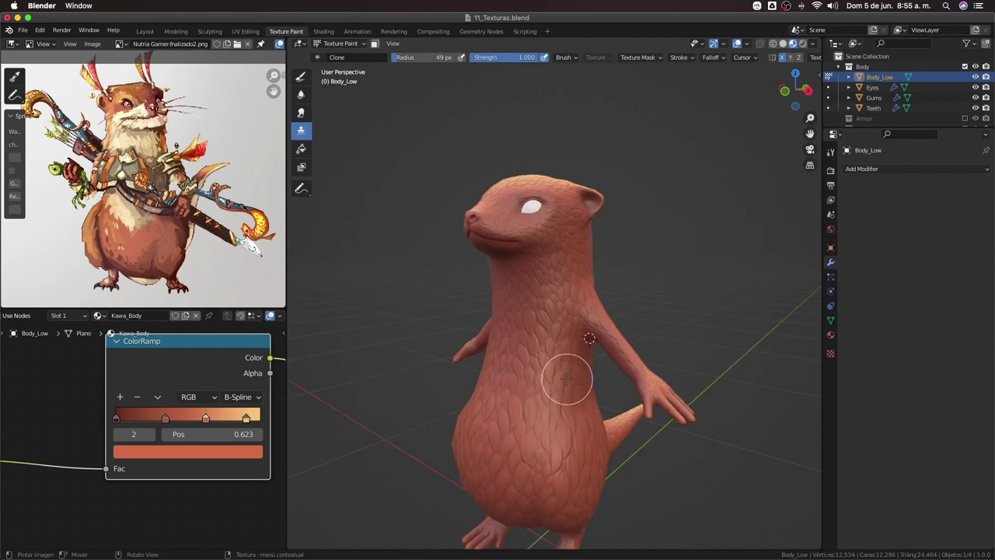
scroll(567, 379, "up", 1)
scroll(568, 387, "up", 2)
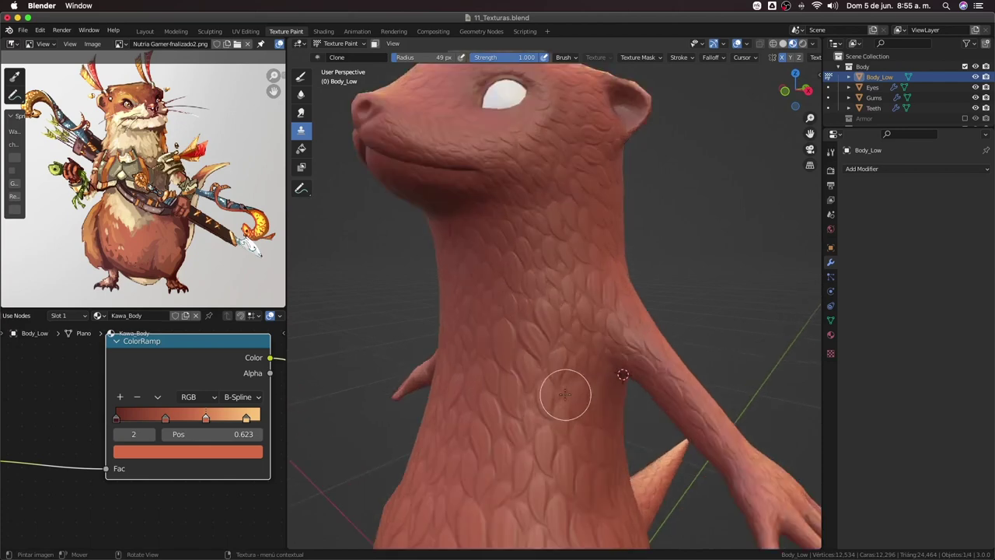
scroll(565, 396, "up", 1)
scroll(565, 396, "down", 2)
middle_click_drag(566, 395, 546, 366)
scroll(547, 367, "up", 3)
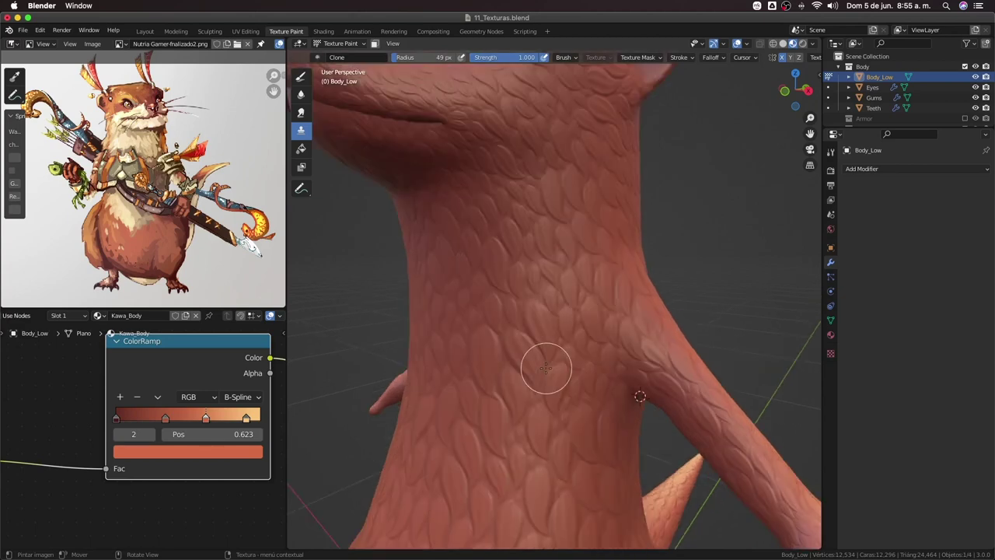
scroll(546, 367, "up", 2)
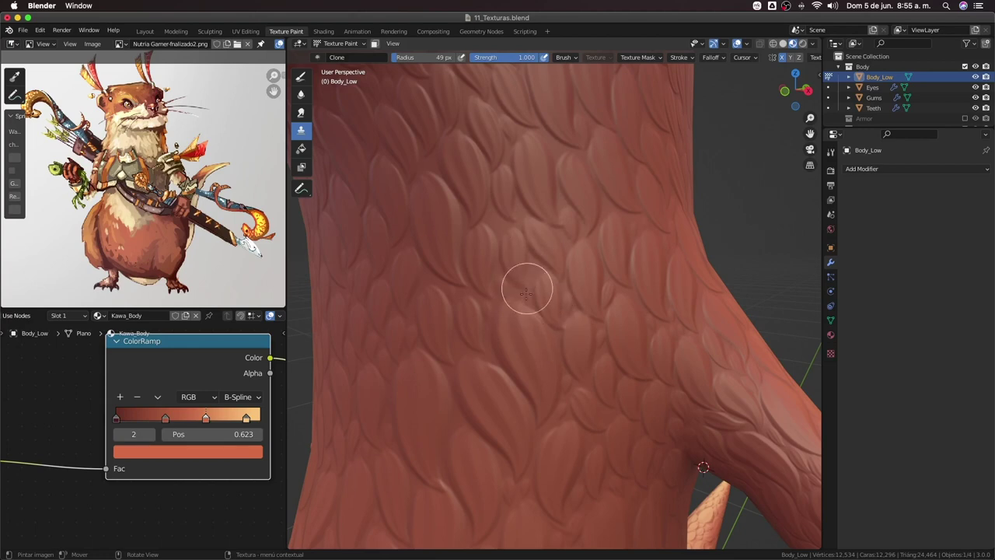
scroll(535, 284, "down", 4)
scroll(534, 311, "down", 3)
middle_click_drag(562, 327, 498, 331)
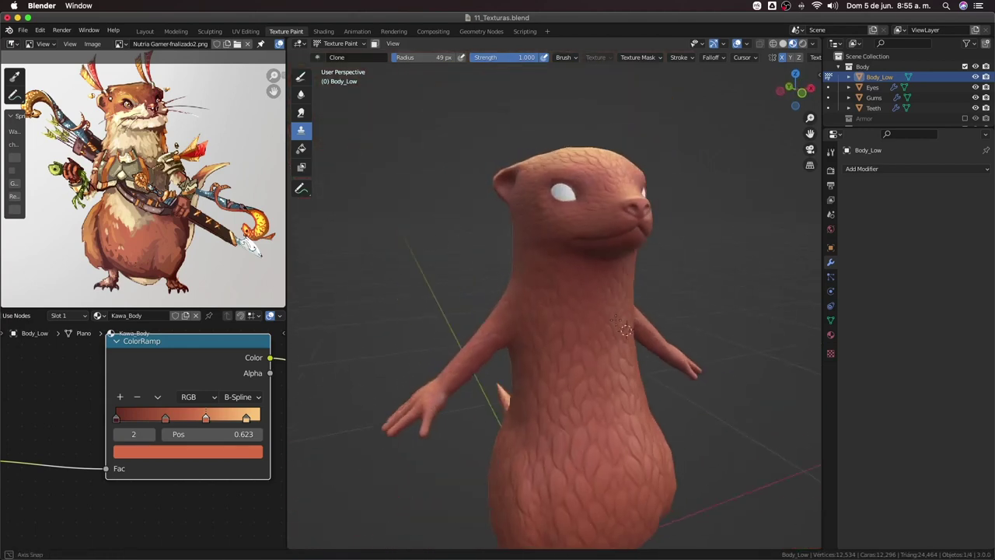
scroll(224, 421, "down", 2)
scroll(224, 420, "down", 2)
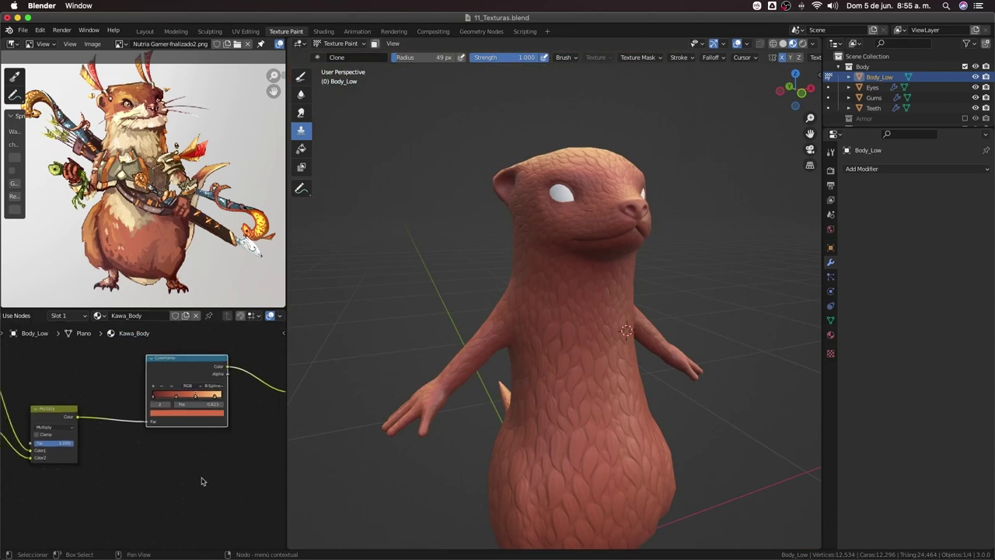
Add an Image Texture node to the material and place it below the ColorRamp
scroll(210, 459, "down", 3)
middle_click_drag(215, 434, 209, 419)
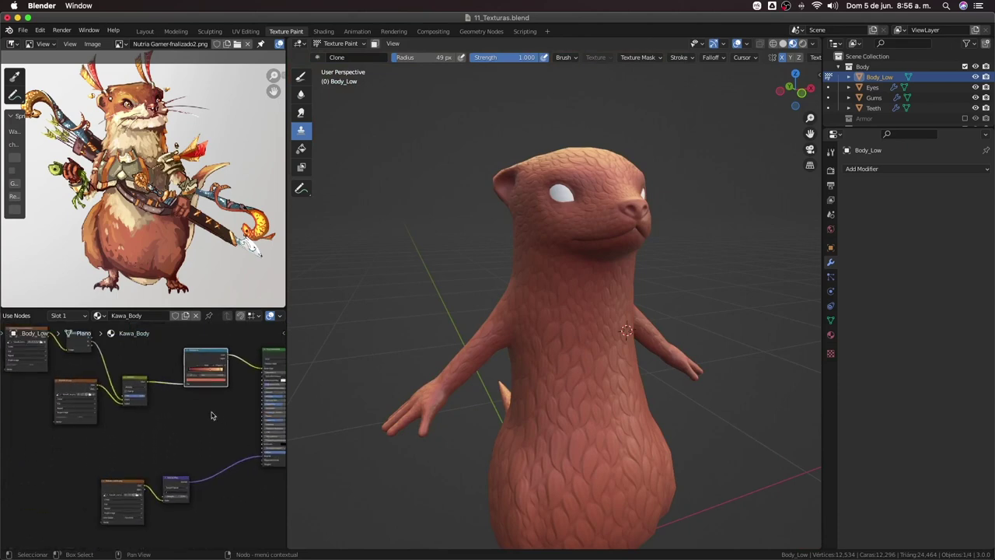
key("shift+a")
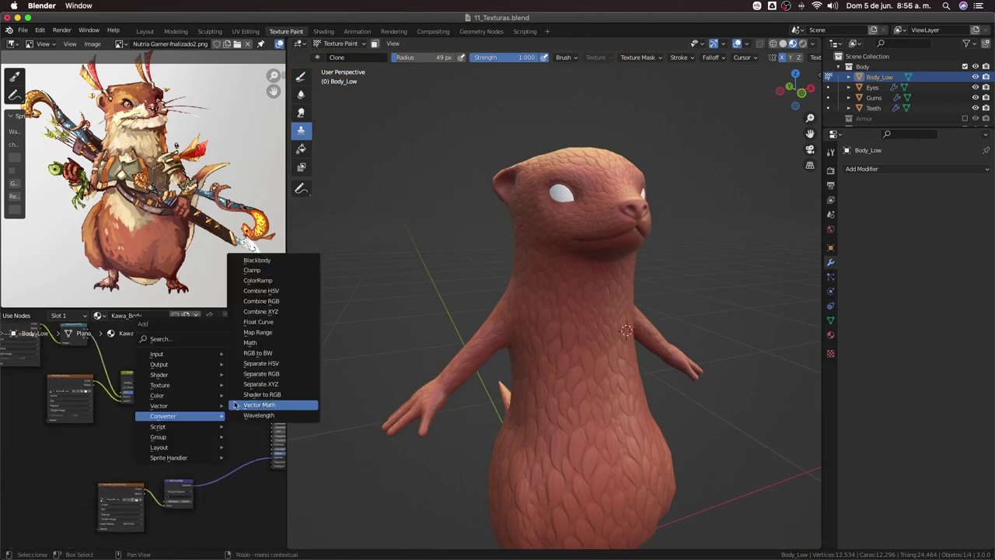
mouse_move(180, 385)
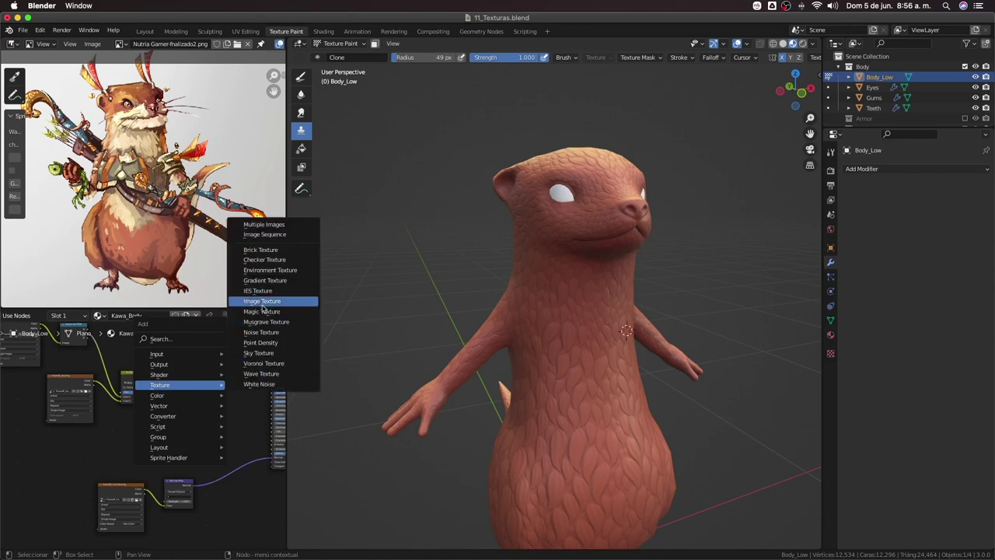
left_click(267, 311)
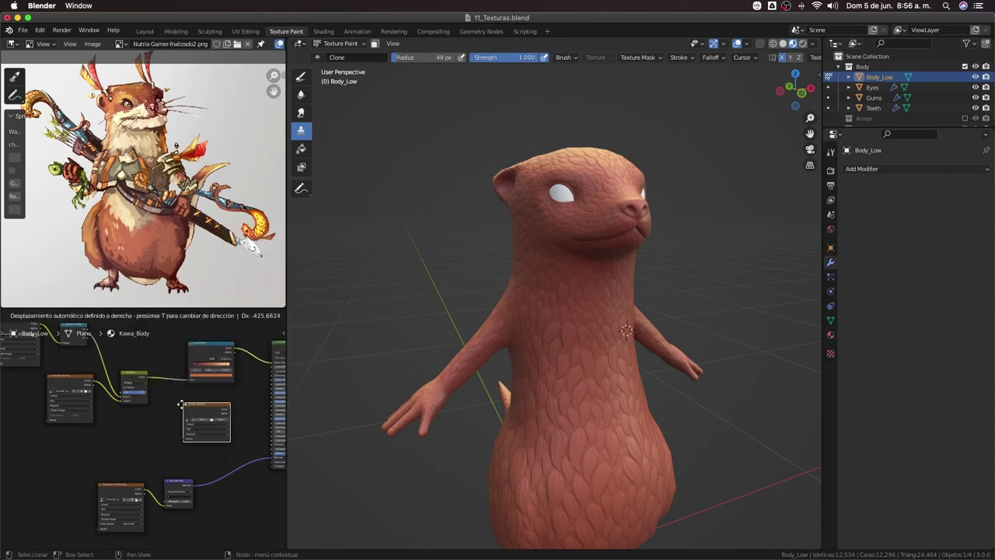
left_click(197, 426)
middle_click_drag(131, 401, 174, 424)
scroll(174, 424, "down", 1)
mouse_move(47, 348)
left_mouse_down()
mouse_move(232, 424)
mouse_move(206, 354)
left_mouse_up()
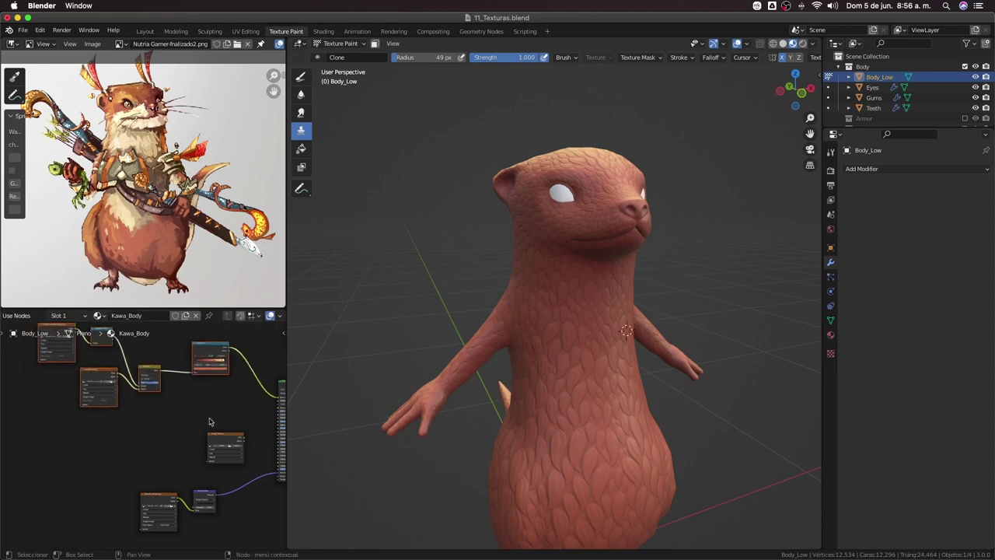
left_click_drag(220, 438, 194, 437)
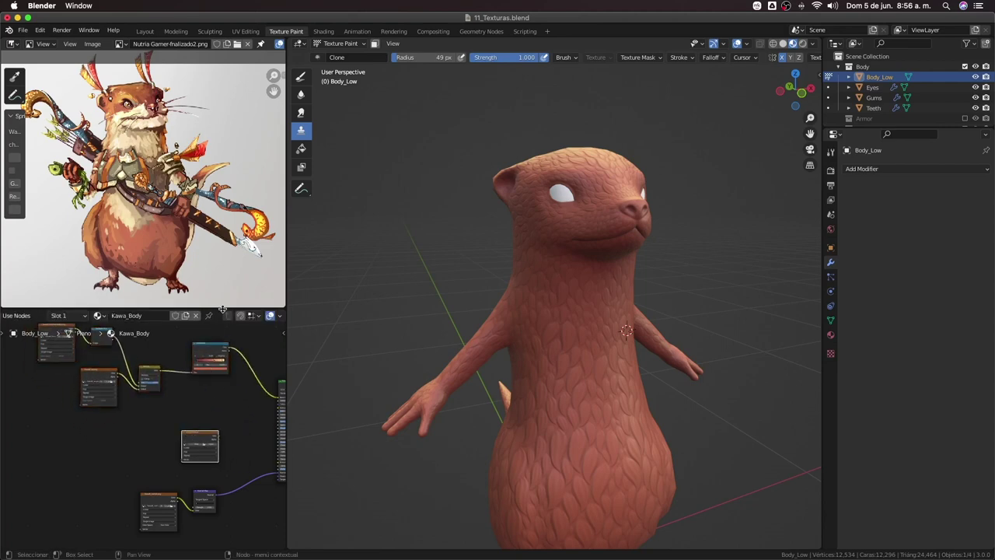
Enlarge the node editor, zoom to the new Image Texture node, and show its image list
left_click_drag(223, 310, 223, 181)
scroll(129, 392, "up", 3)
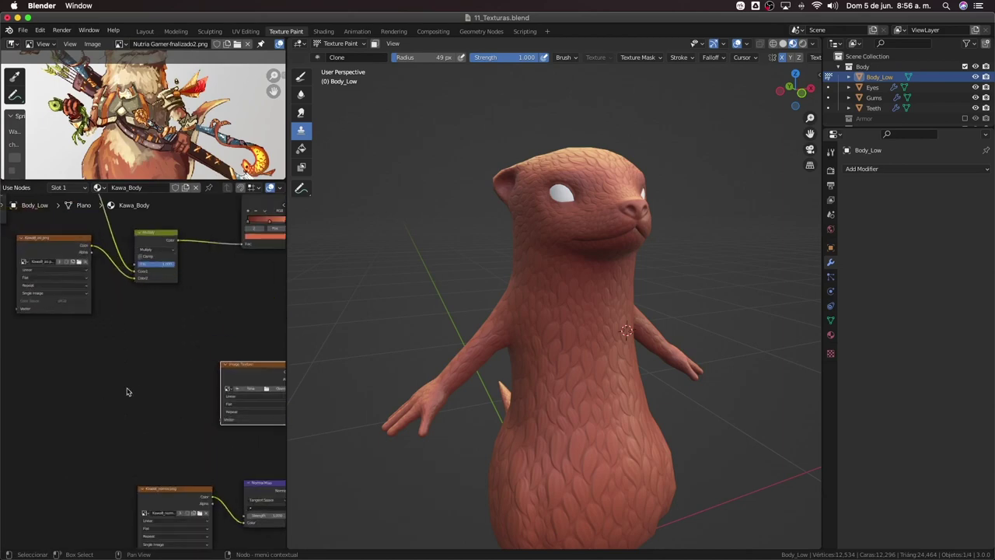
scroll(128, 392, "up", 2)
scroll(84, 360, "up", 2)
left_click(86, 370)
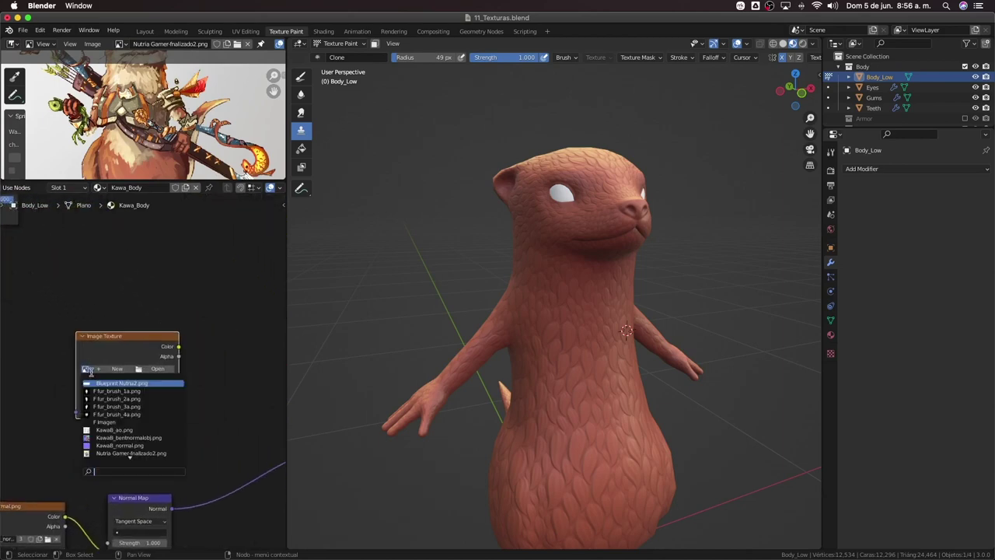
Load KawaB_ao.png from the Bakes folder into the Image Texture node and preview it
left_click(158, 369)
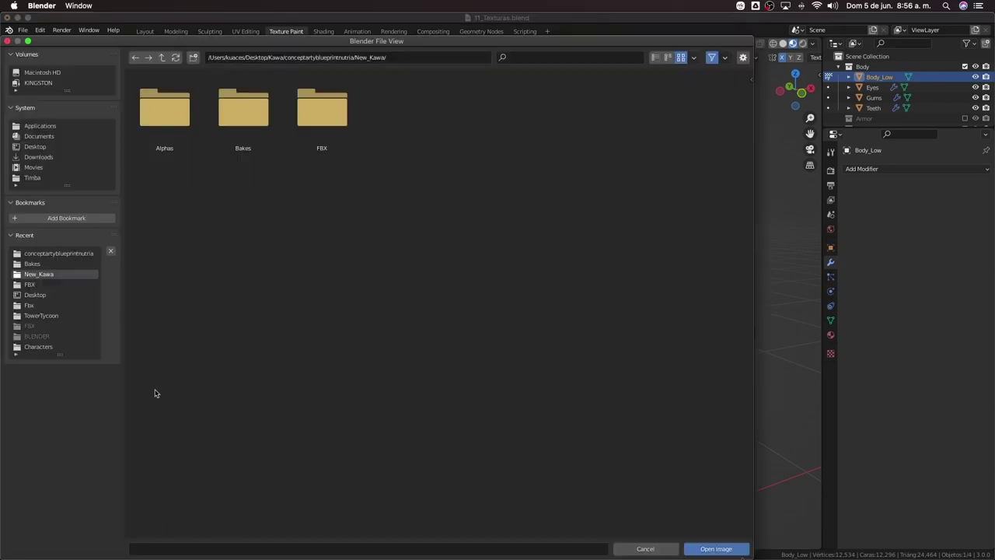
left_click(232, 121)
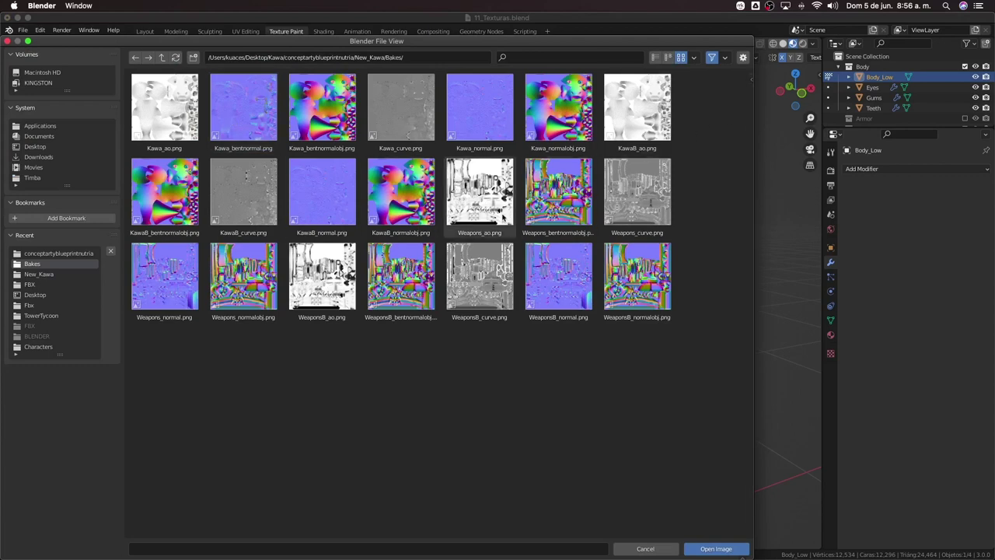
left_click(637, 107)
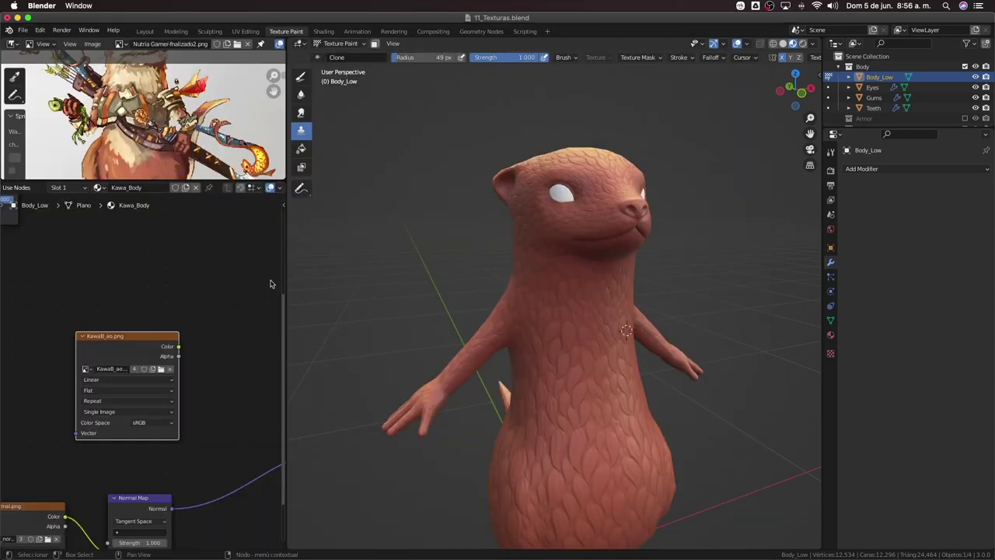
left_click(717, 549)
left_click(158, 358, "ctrl+shift")
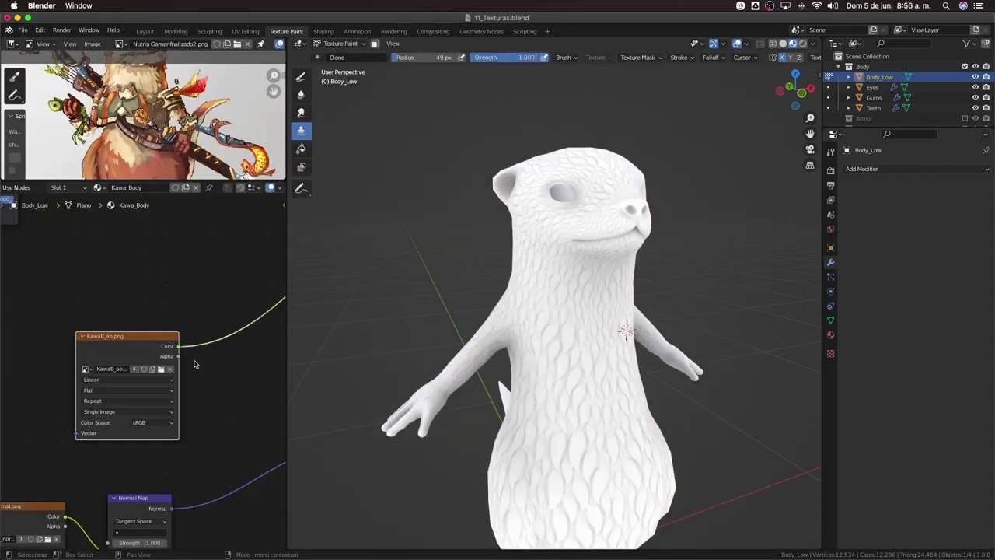
scroll(567, 311, "up", 3)
scroll(566, 311, "up", 2)
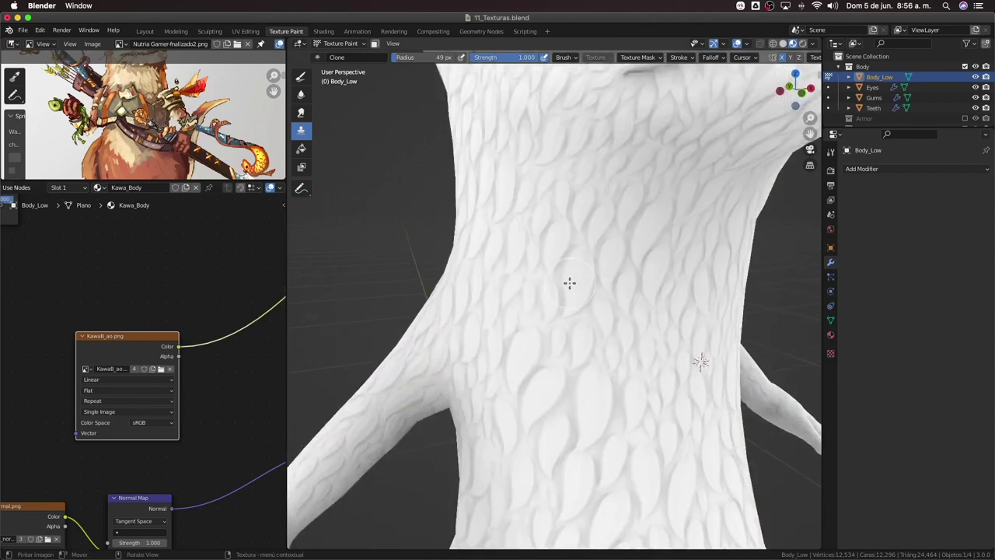
scroll(568, 264, "up", 2)
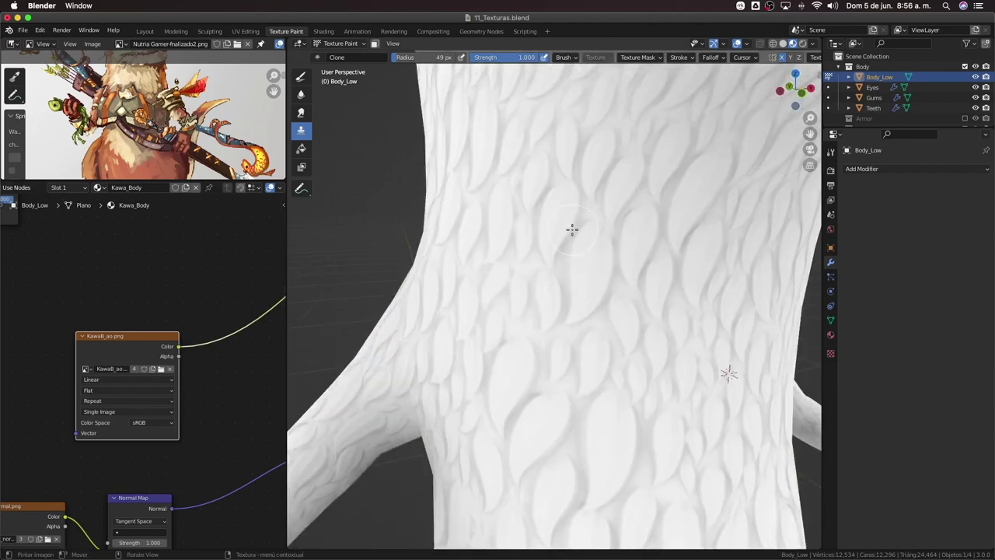
scroll(571, 230, "down", 4)
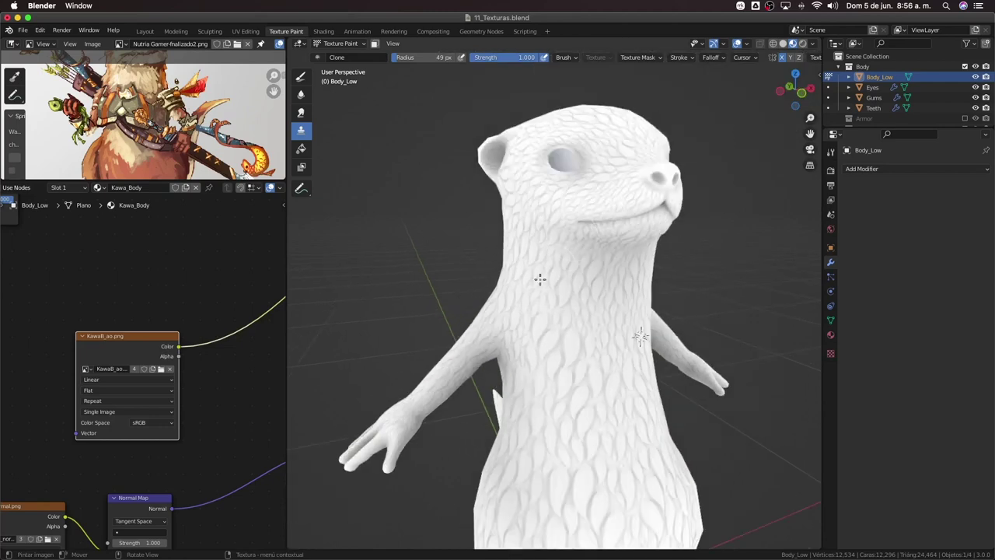
scroll(181, 363, "down", 3)
scroll(182, 362, "down", 2)
scroll(179, 356, "down", 3, "ctrl")
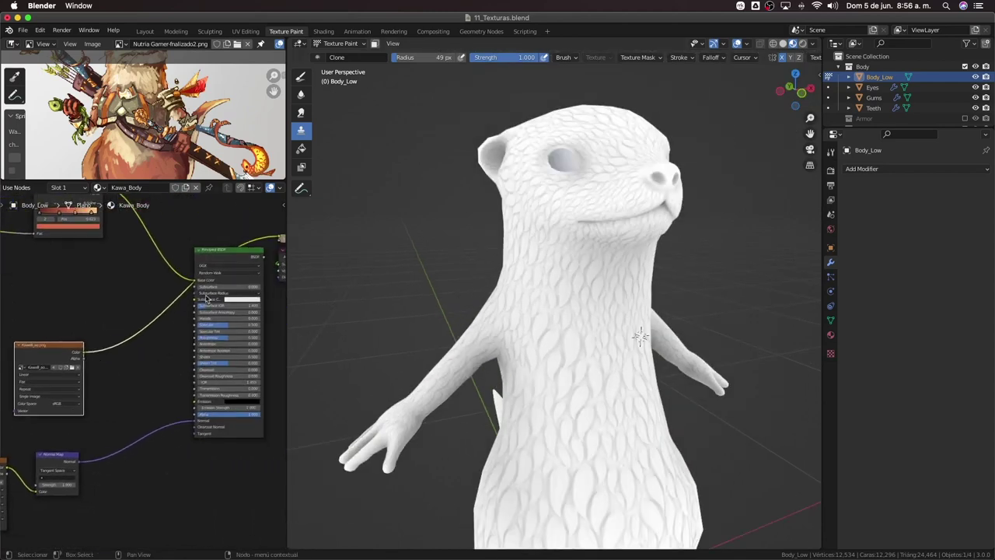
Try the AO map on Roughness, then disconnect it and set the Roughness value by hand
mouse_move(84, 354)
left_mouse_down()
mouse_move(194, 352)
mouse_move(189, 333)
left_mouse_up()
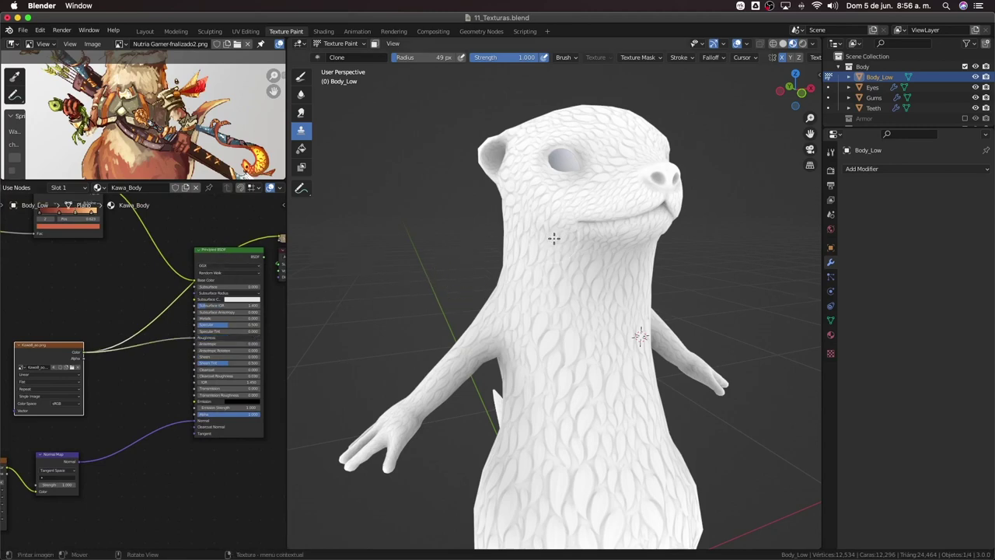
scroll(627, 229, "up", 3)
scroll(617, 233, "up", 2)
middle_click_drag(617, 234, 604, 180)
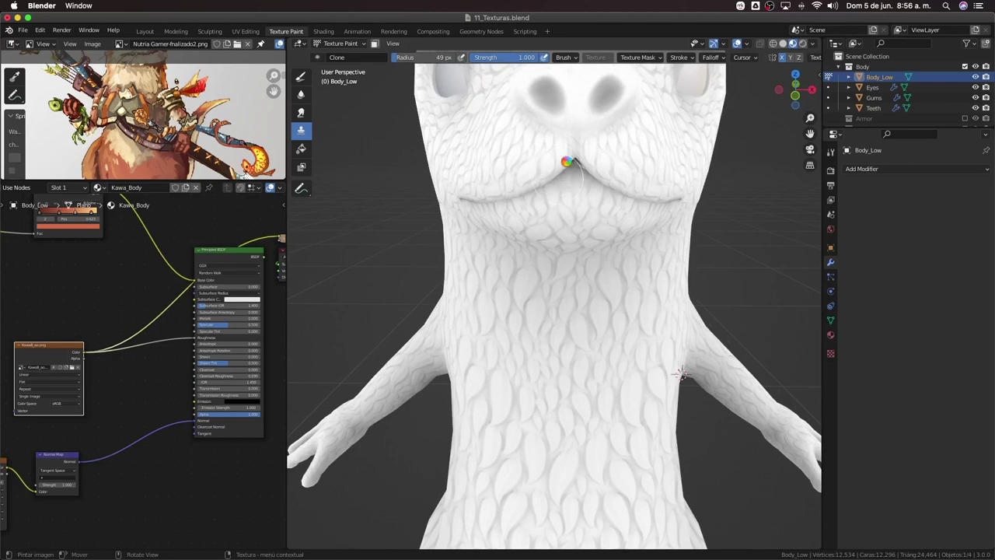
scroll(178, 351, "up", 1)
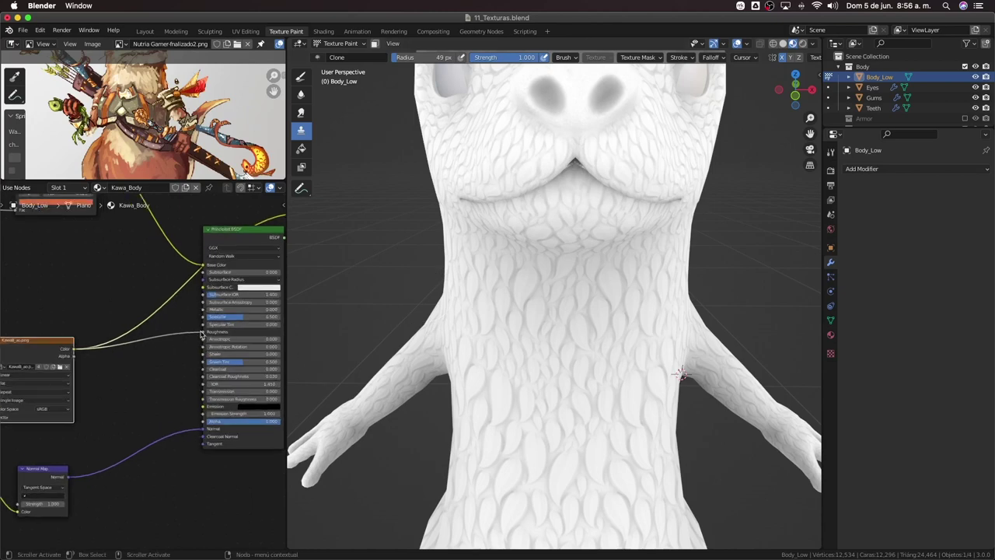
left_click_drag(201, 334, 125, 342)
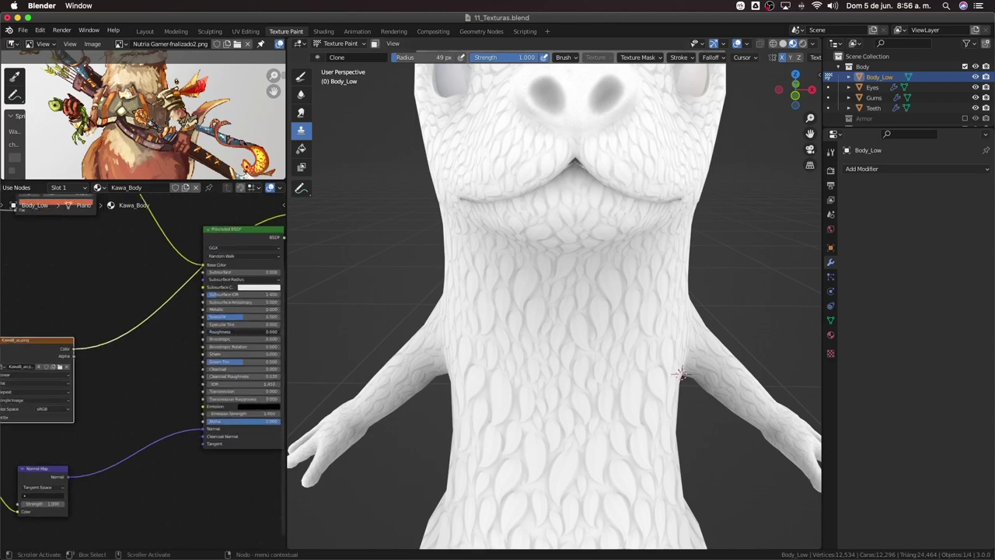
left_click_drag(234, 332, 276, 332)
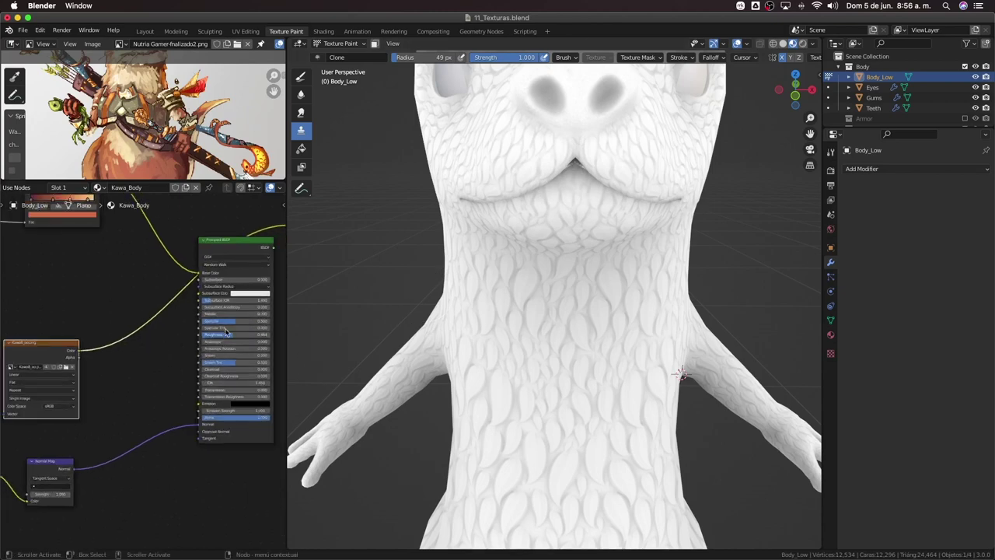
scroll(242, 335, "down", 1)
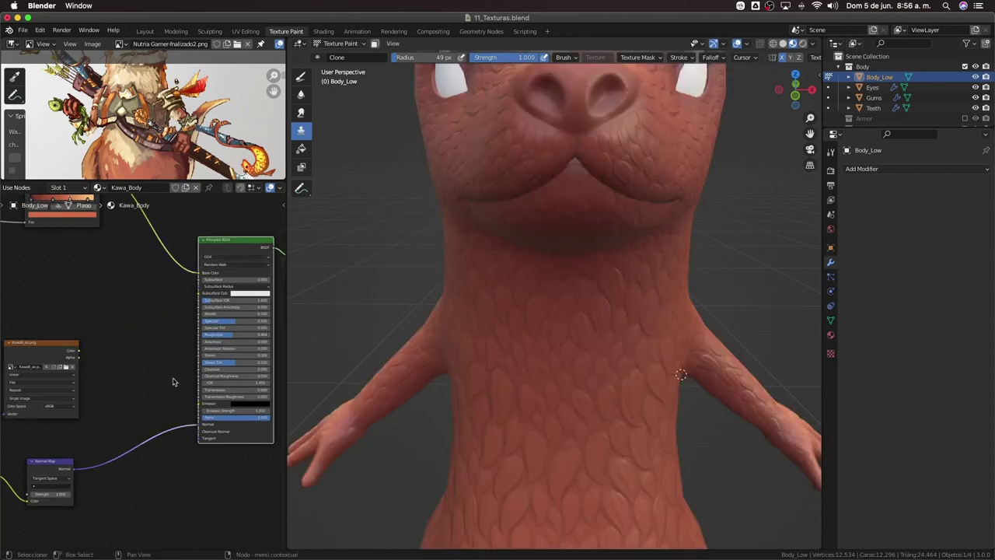
Link the KawaB_ao.png Color output to the Principled BSDF Roughness input and nudge the AO node
left_click(157, 369)
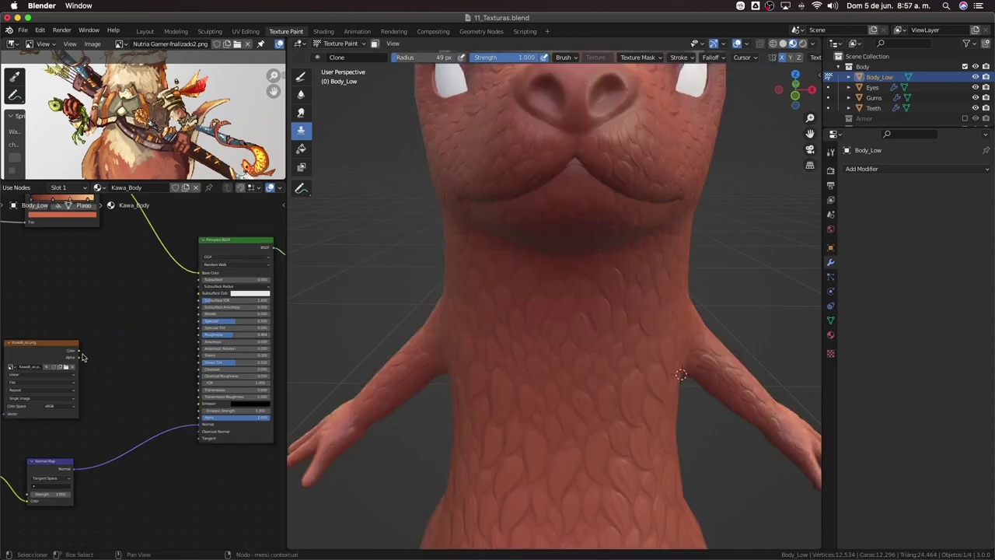
left_click_drag(78, 352, 99, 354)
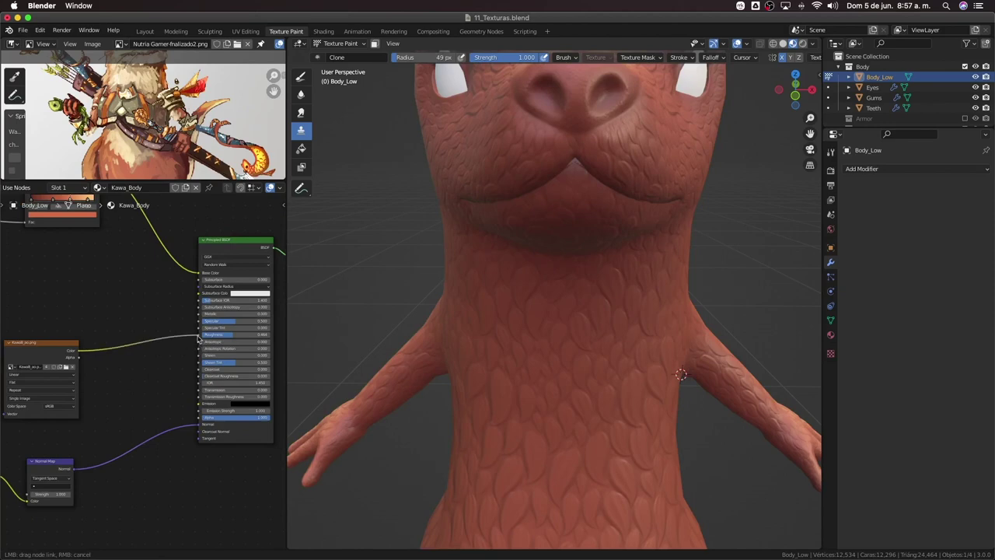
left_click_drag(198, 347, 199, 335)
middle_click_drag(528, 304, 511, 214)
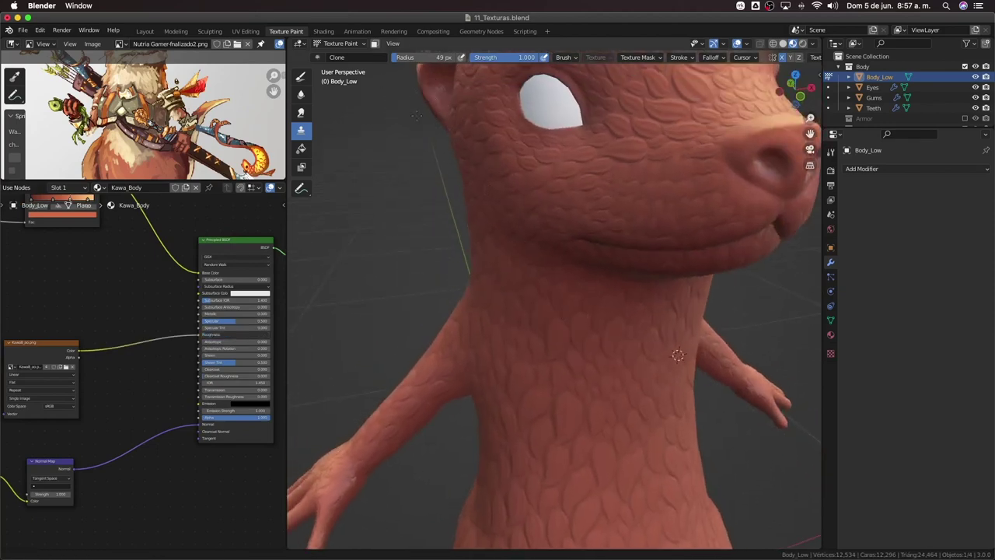
mouse_move(436, 93)
middle_mouse_down()
mouse_move(439, 215)
mouse_move(438, 149)
middle_mouse_up()
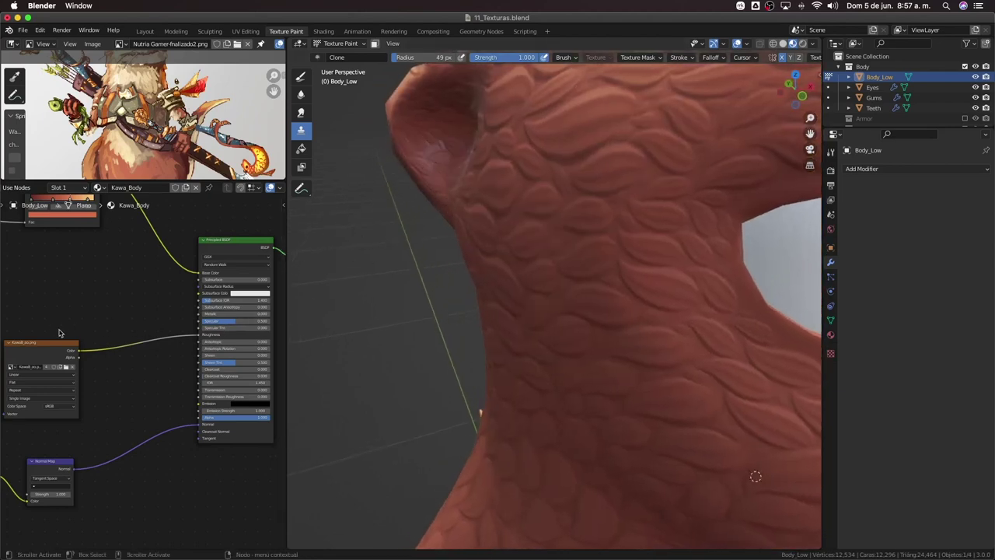
left_click_drag(55, 347, 48, 341)
middle_click_drag(345, 258, 415, 239)
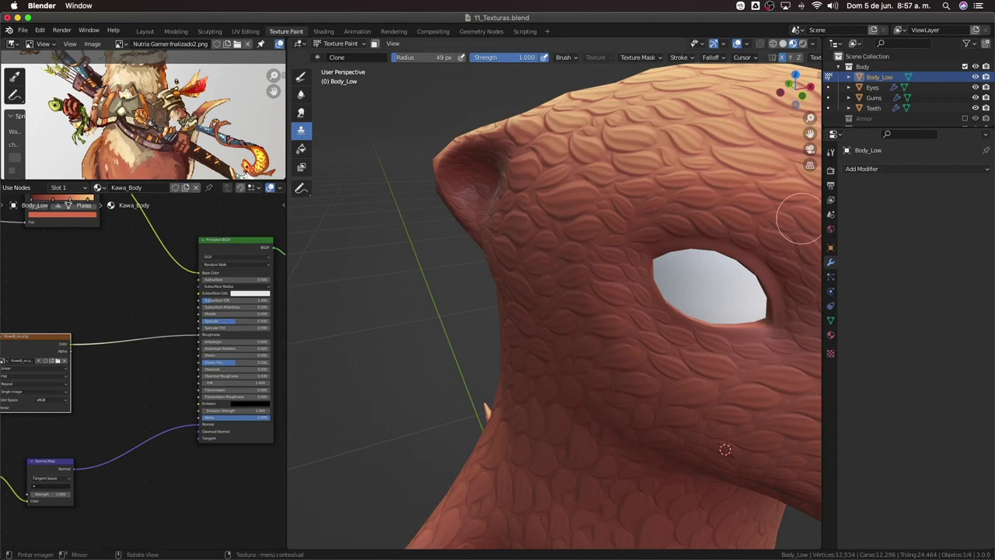
Add a Subdivision Surface modifier to the body with viewport level 2 and inspect the face
left_click(857, 169)
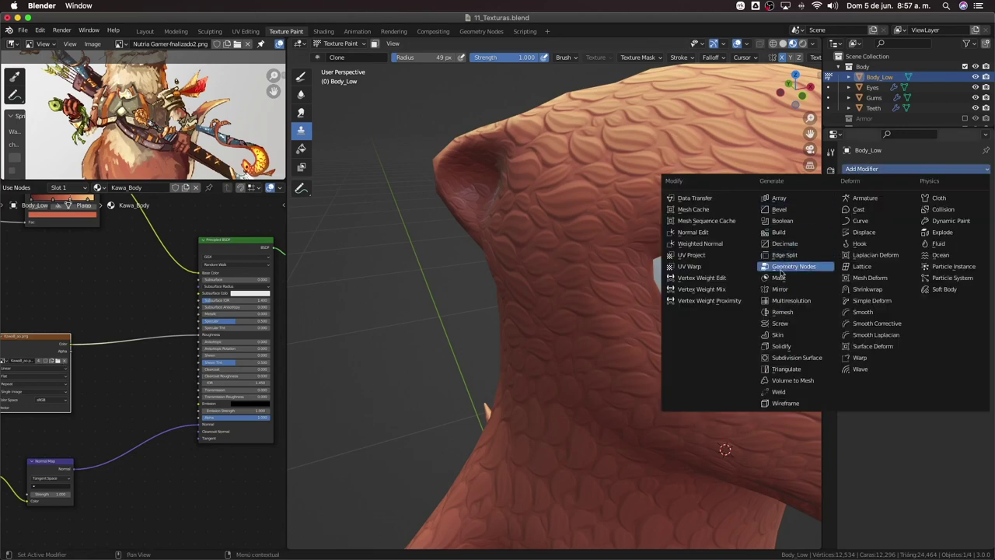
left_click(783, 357)
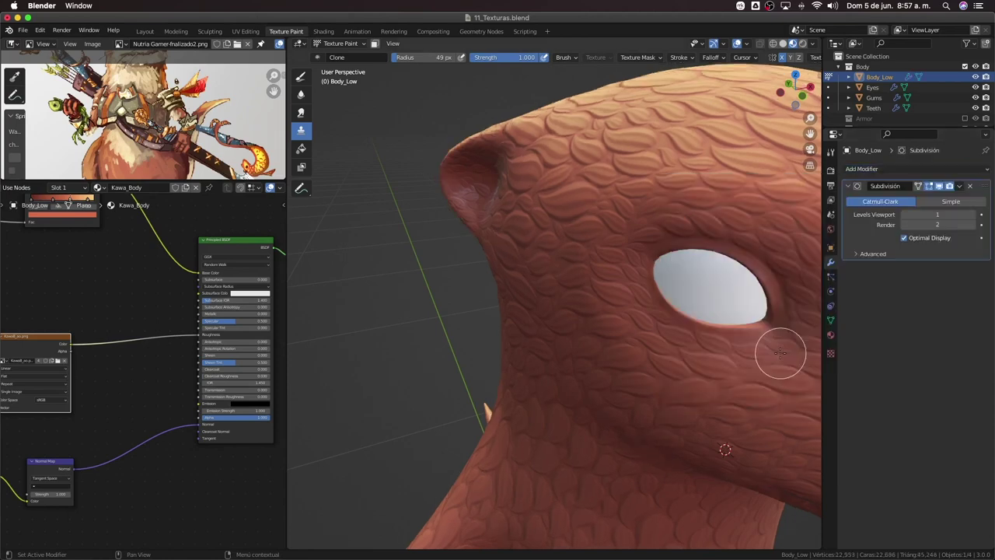
left_click(967, 214)
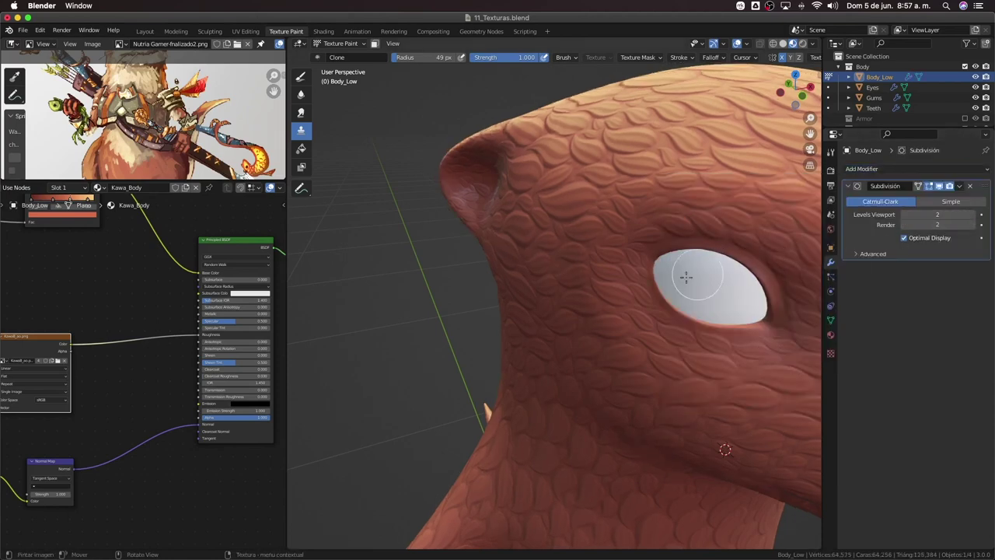
middle_click_drag(684, 278, 668, 296)
mouse_move(678, 414)
middle_mouse_down()
mouse_move(655, 322)
mouse_move(662, 462)
mouse_move(685, 450)
middle_mouse_up()
scroll(571, 266, "up", 5)
scroll(571, 233, "down", 1)
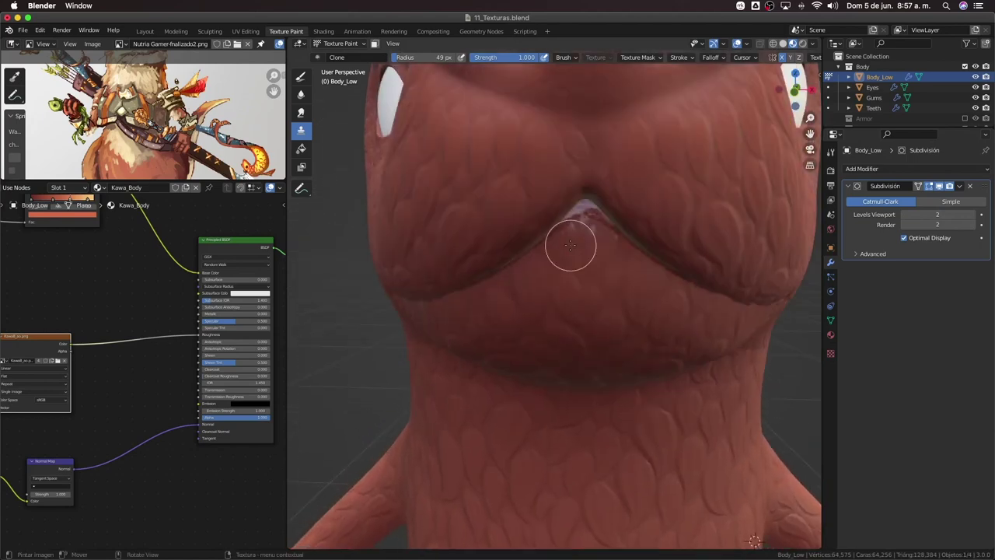
mouse_move(598, 222)
left_mouse_down()
mouse_move(596, 207)
mouse_move(574, 223)
mouse_move(573, 209)
left_mouse_up()
Preview the AO image directly on the model, then restore the full skin material preview
middle_click_drag(47, 328, 136, 309)
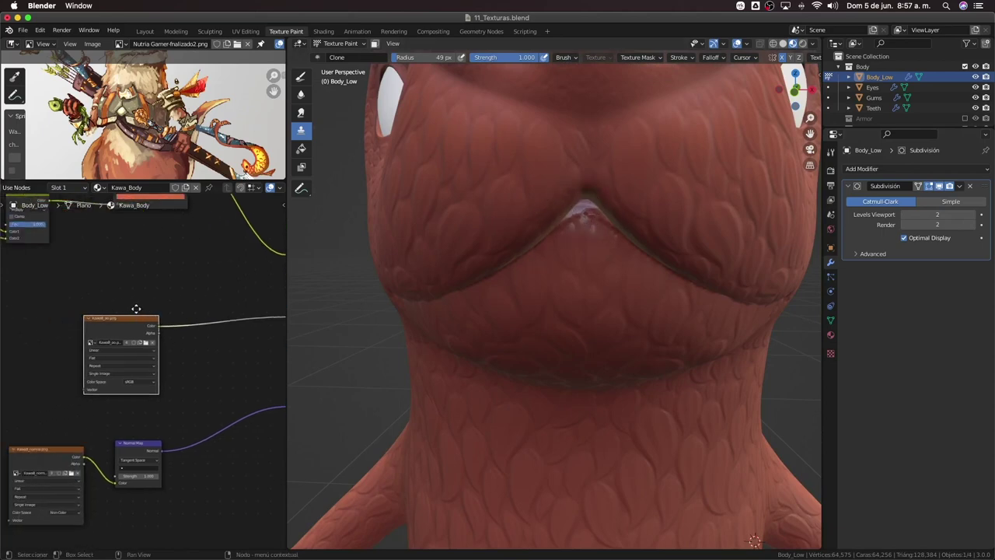
left_click(125, 334, "ctrl+shift")
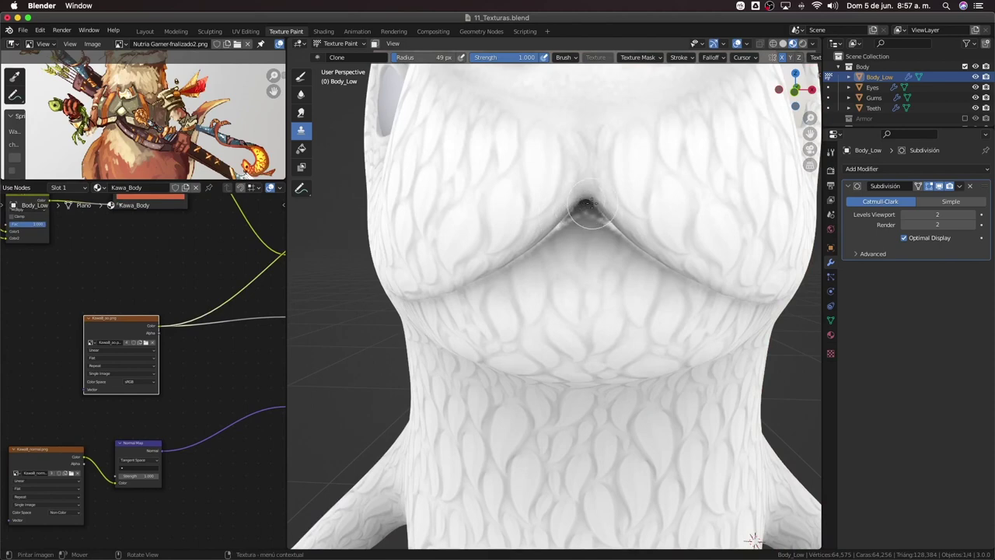
scroll(544, 267, "down", 5)
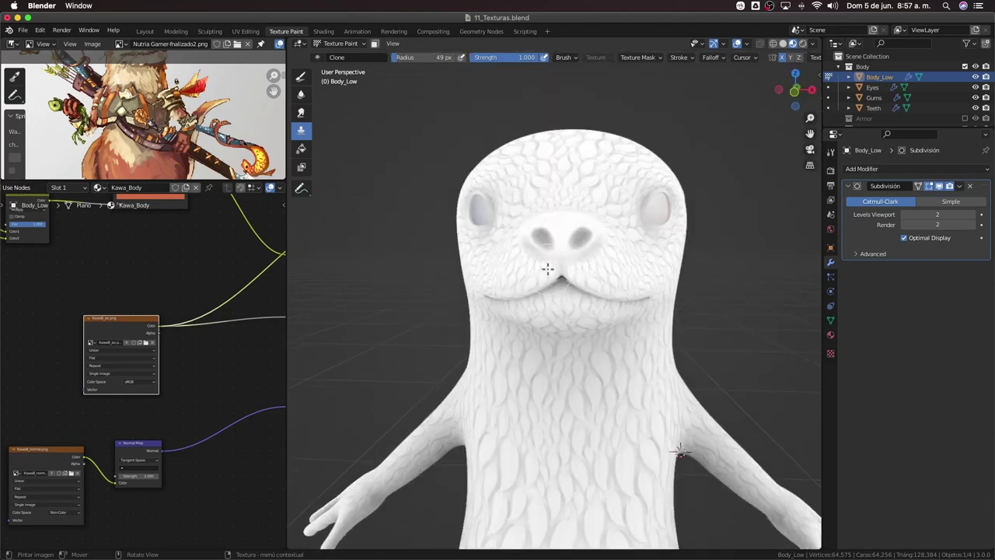
scroll(547, 268, "up", 2)
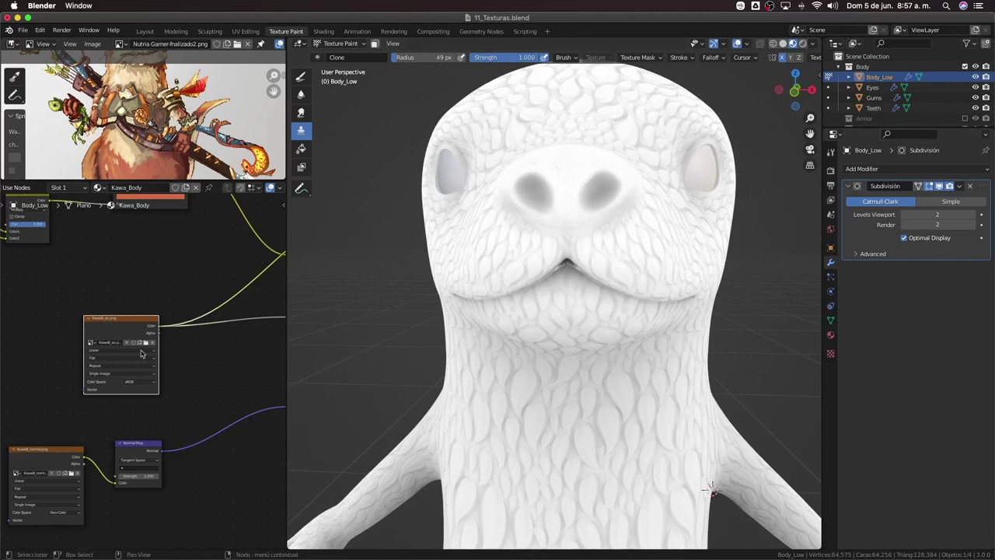
middle_click_drag(284, 257, 187, 274)
left_click(186, 273, "ctrl+shift")
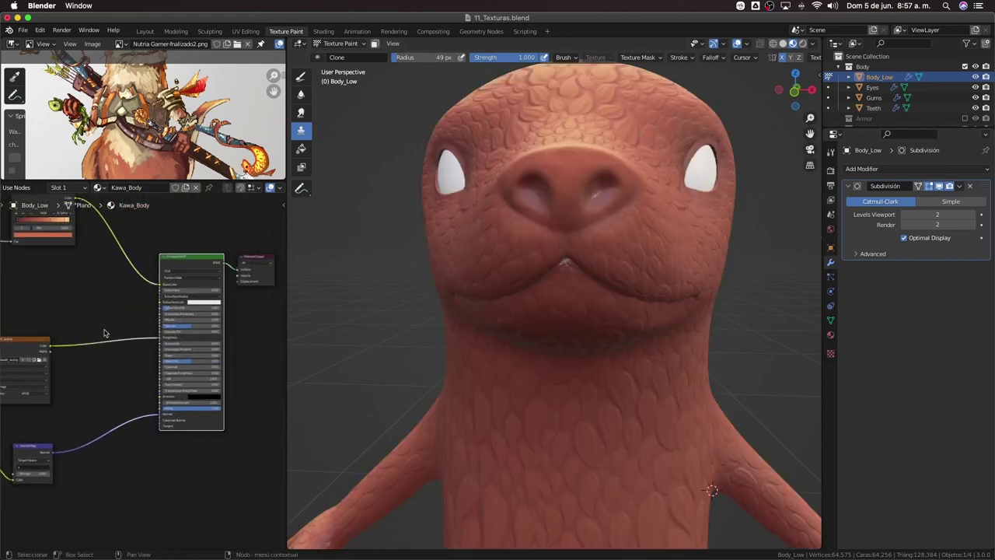
middle_click_drag(546, 190, 504, 152)
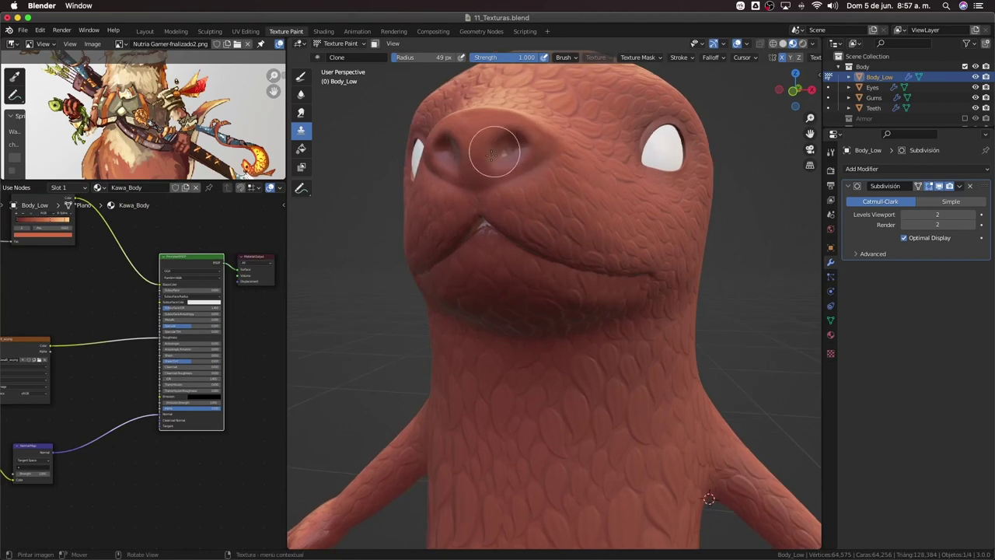
Shift the image texture node further left and bring up the Add menu
middle_click_drag(477, 226, 545, 222)
middle_click_drag(88, 324, 196, 308)
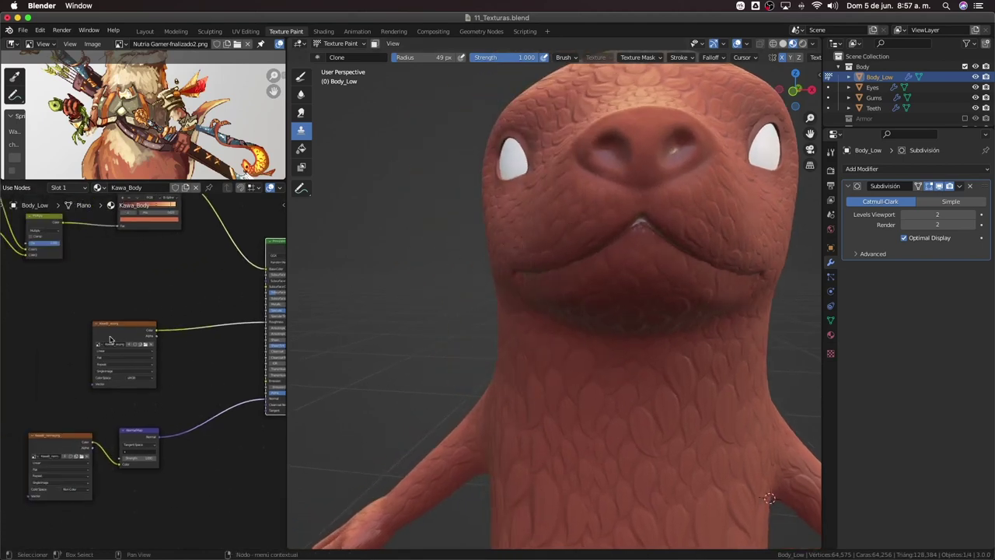
left_click_drag(105, 338, 39, 344)
key("shift+a")
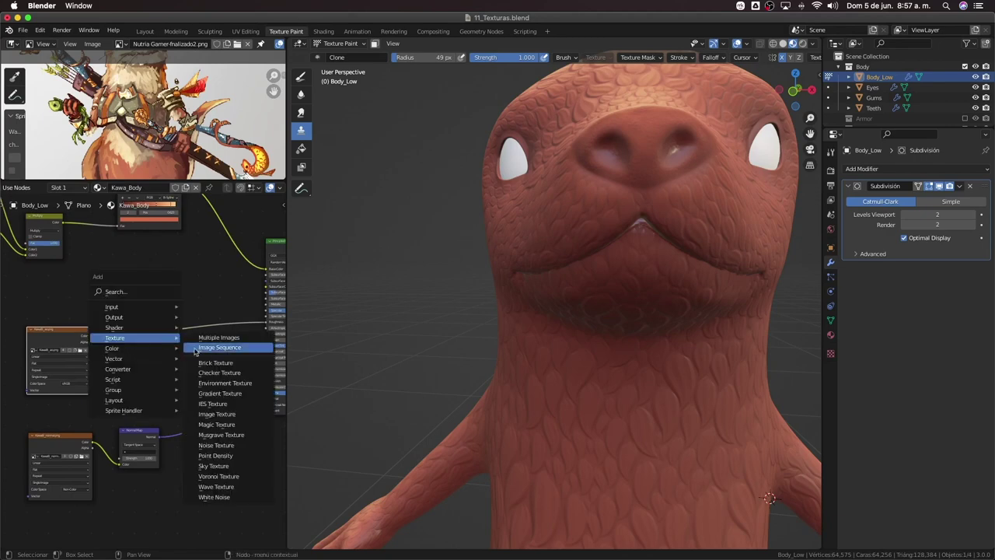
mouse_move(132, 348)
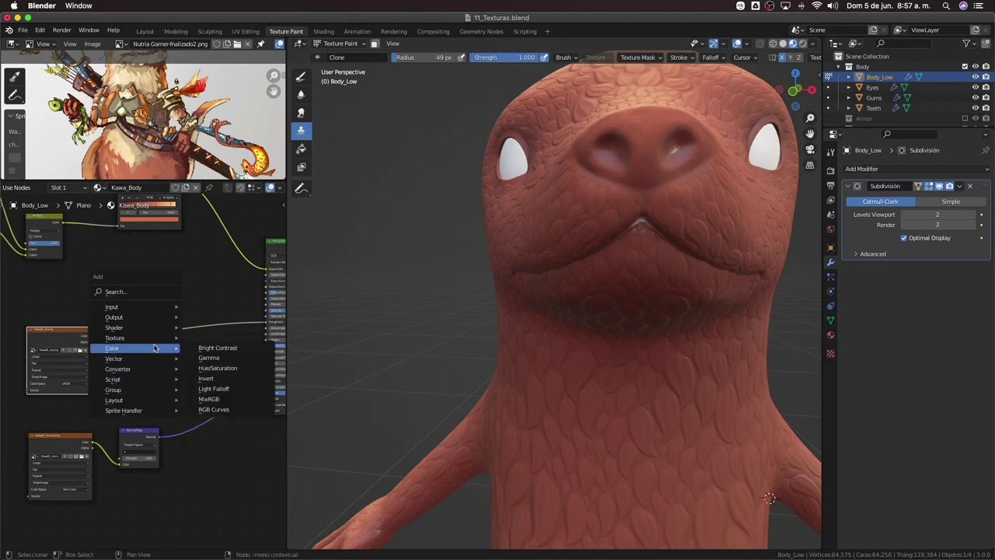
Insert a ColorRamp on the image-to-shader link and move its black stop to position 1.000
mouse_move(118, 369)
left_click(214, 388)
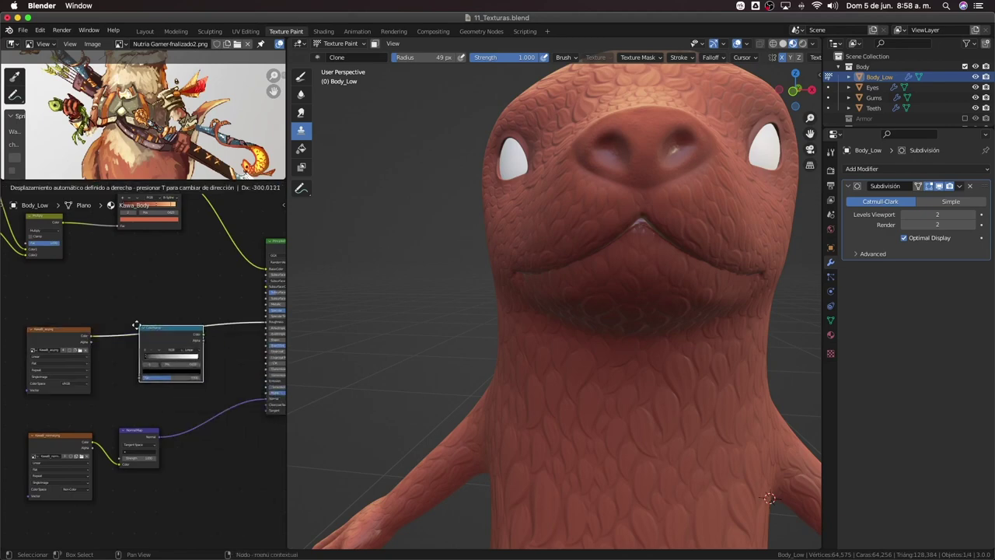
left_click(133, 327)
scroll(142, 372, "up", 2)
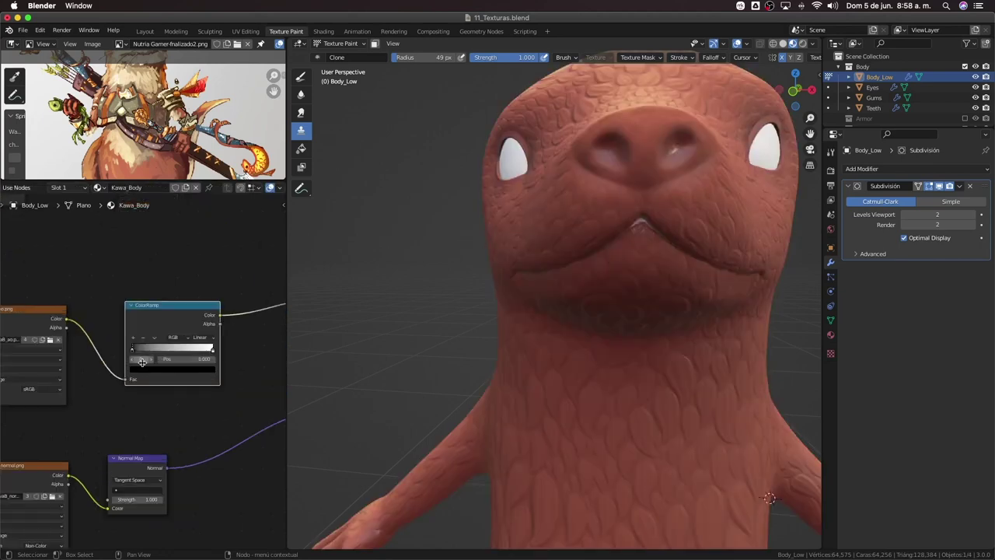
scroll(138, 355, "up", 2)
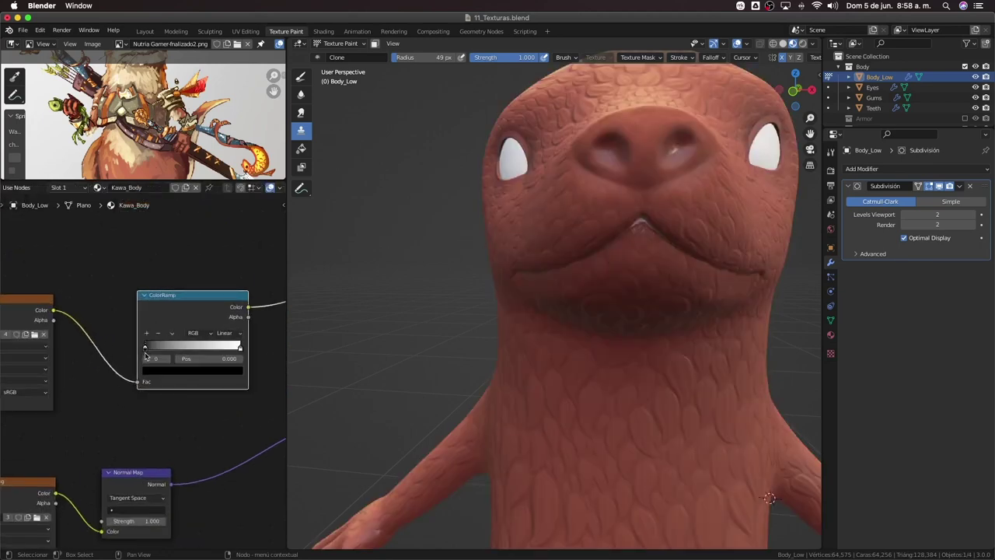
mouse_move(146, 347)
left_mouse_down()
mouse_move(205, 353)
mouse_move(124, 352)
left_mouse_up()
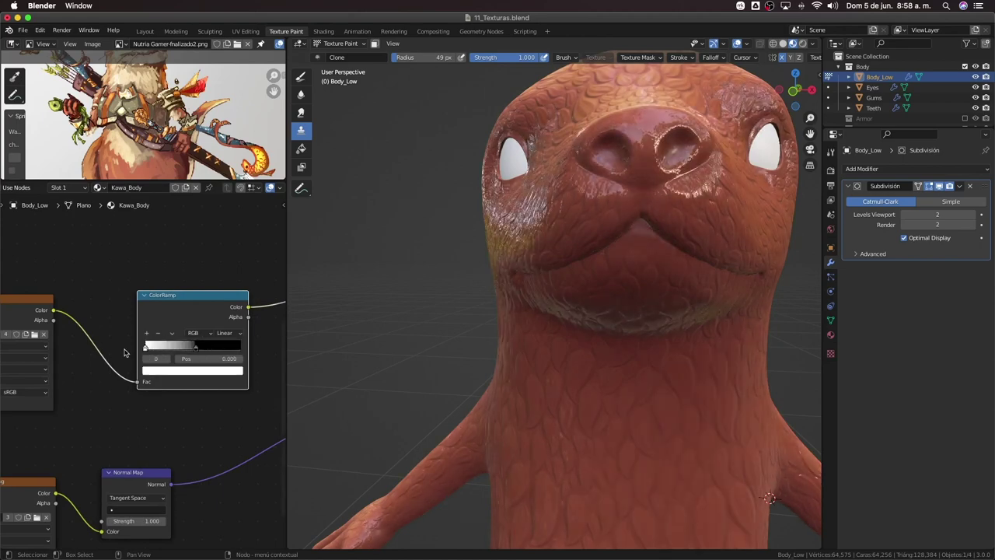
left_click_drag(194, 350, 241, 348)
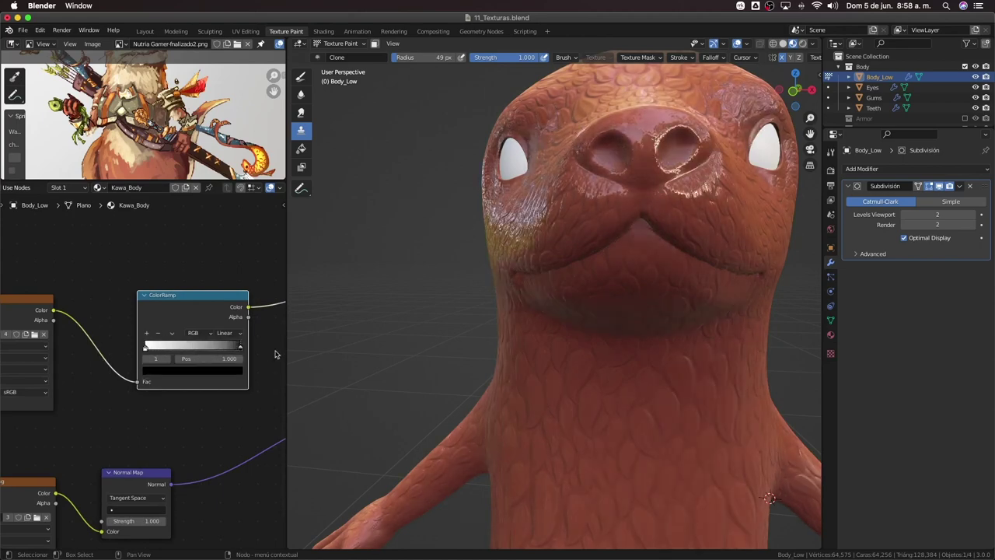
Lighten the ramp's black stop to a dark grey so the otter looks less glossy
mouse_move(311, 342)
middle_mouse_down()
mouse_move(422, 307)
mouse_move(502, 318)
mouse_move(437, 308)
middle_mouse_up()
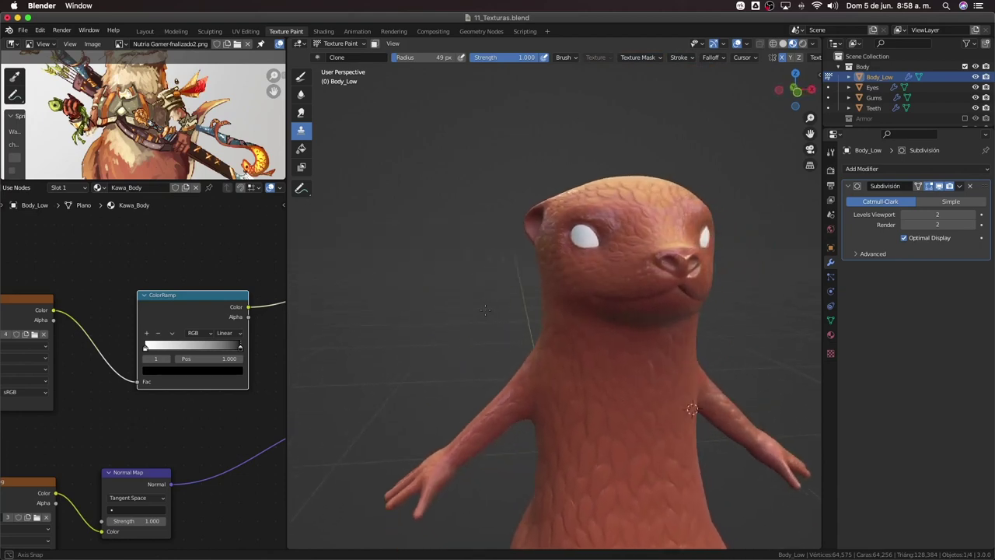
scroll(462, 284, "up", 5)
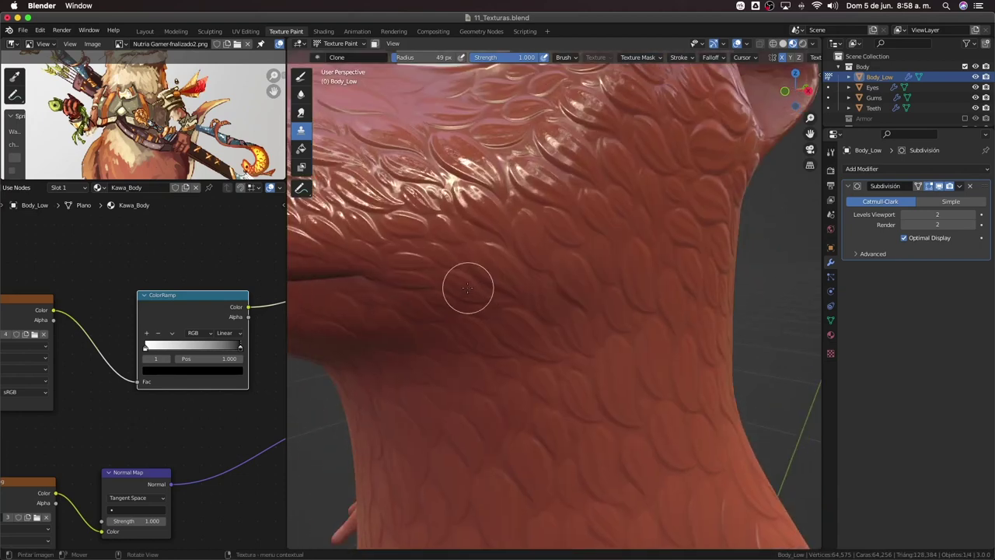
scroll(467, 285, "down", 3)
scroll(481, 296, "up", 2)
middle_click_drag(476, 257, 470, 259)
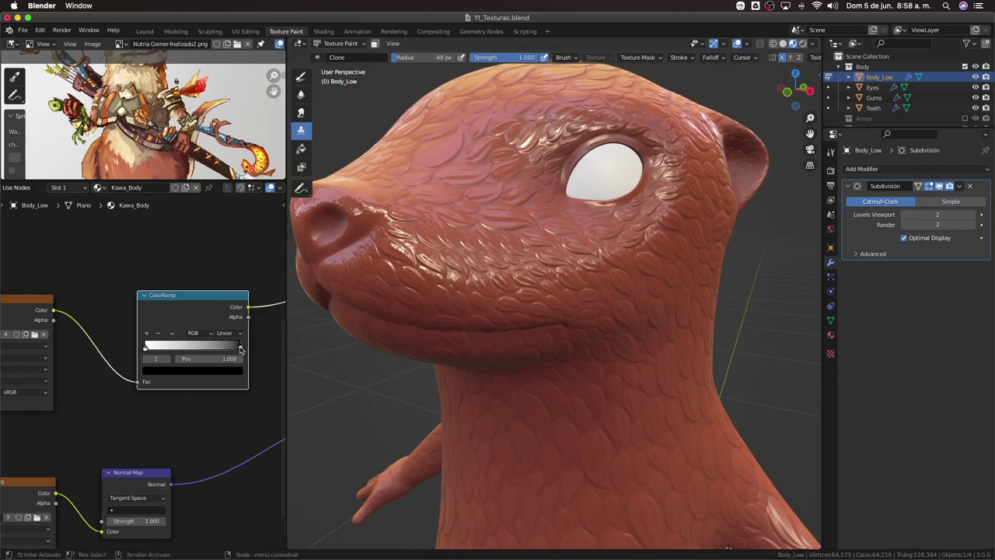
left_click(208, 377)
left_click_drag(221, 303, 221, 263)
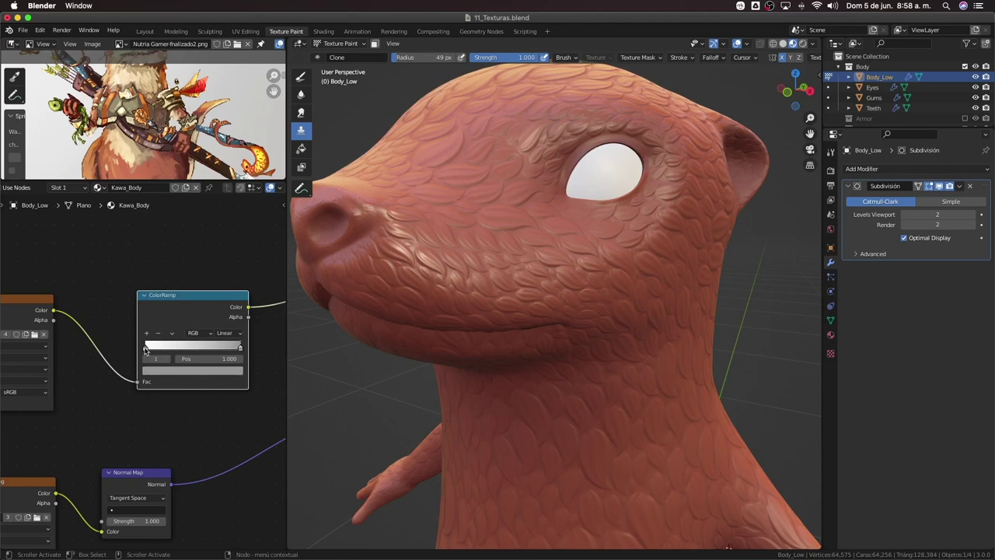
Darken the ramp's white stop to a mid grey and view the otter's full body
left_click(187, 373)
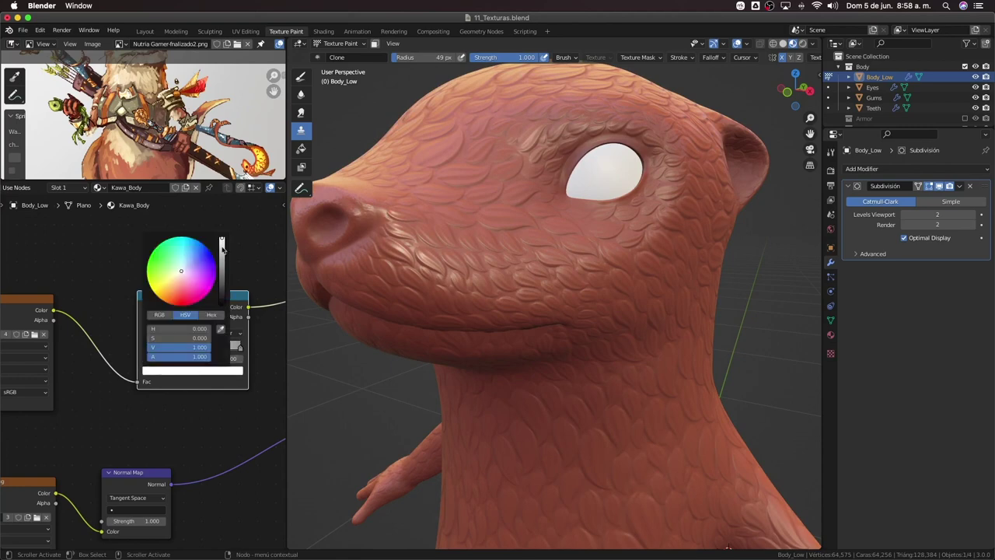
left_click_drag(223, 247, 221, 251)
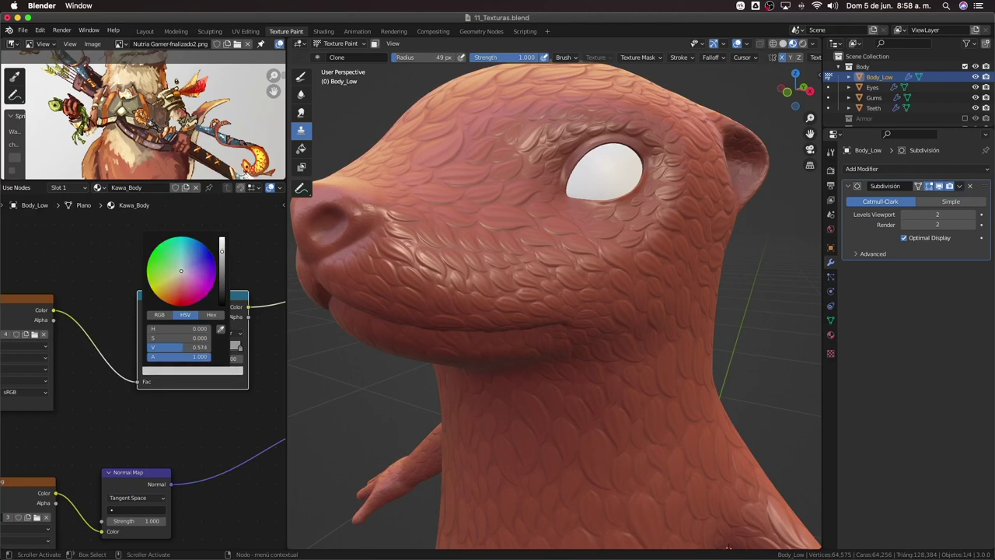
mouse_move(411, 333)
middle_mouse_down()
mouse_move(535, 358)
mouse_move(457, 424)
middle_mouse_up()
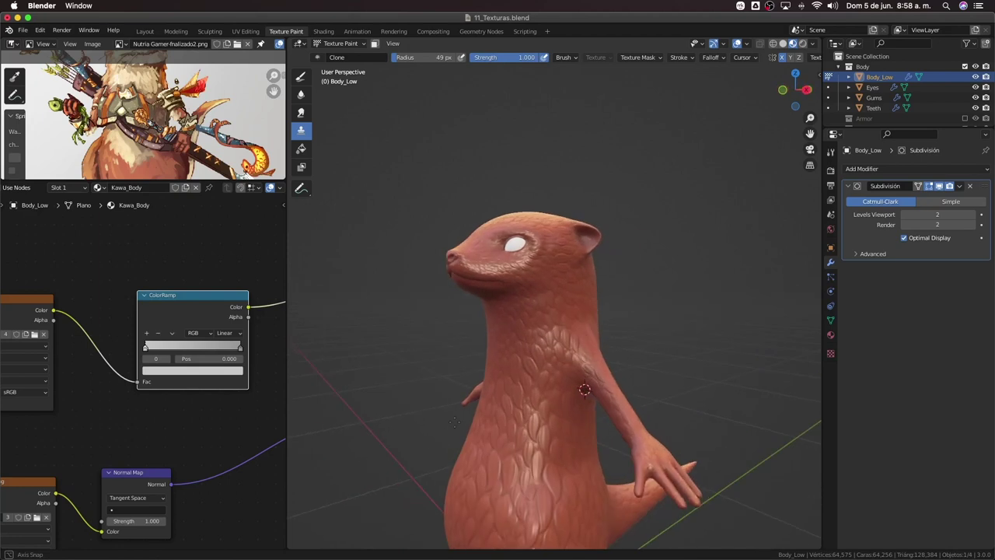
scroll(156, 350, "down", 2)
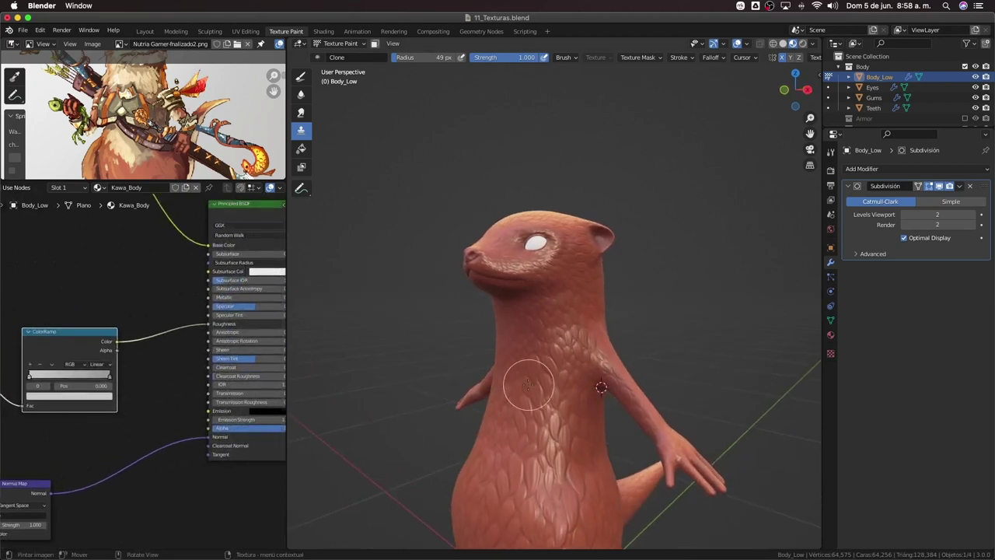
scroll(555, 397, "up", 2)
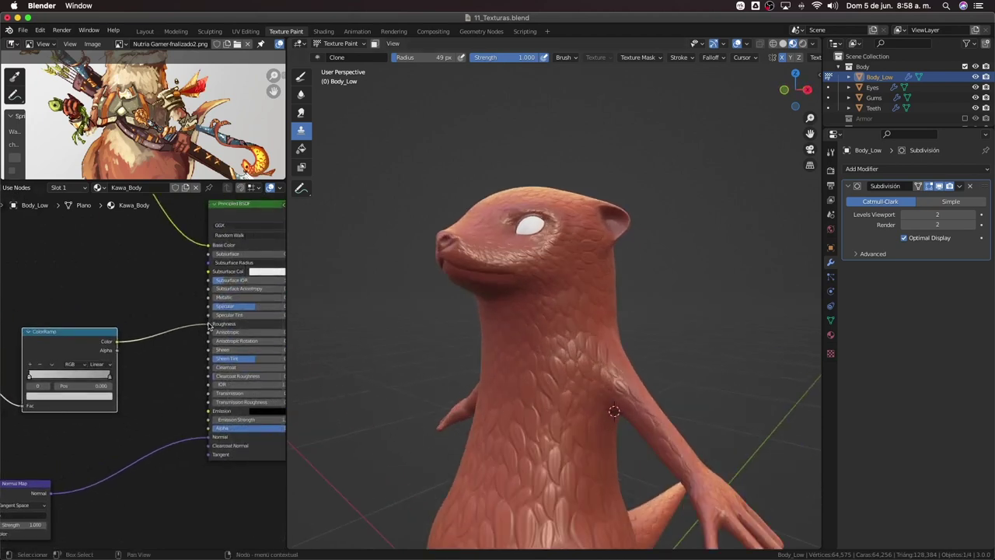
Disconnect and reconnect the ColorRamp output to the Principled BSDF Roughness input
left_click_drag(208, 327, 201, 327)
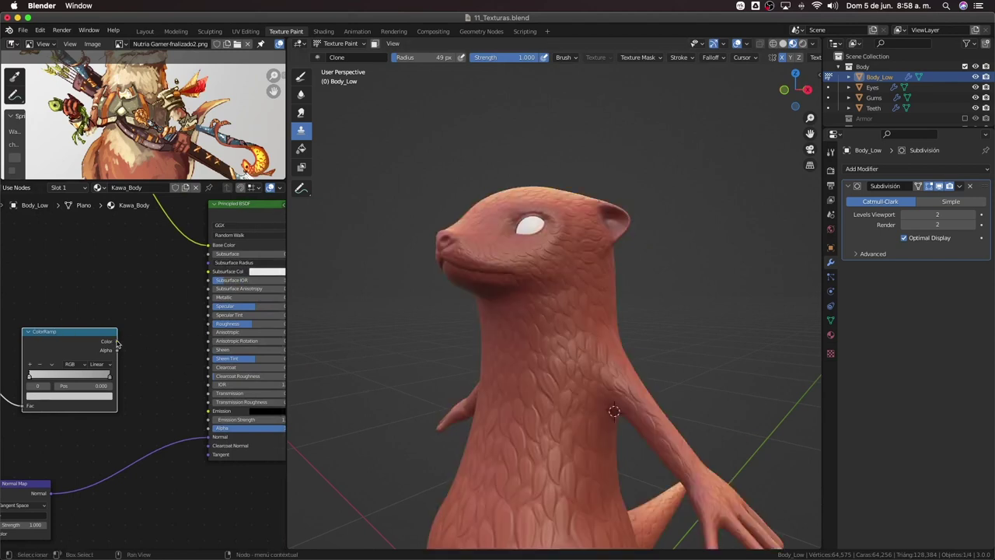
left_click_drag(116, 344, 209, 325)
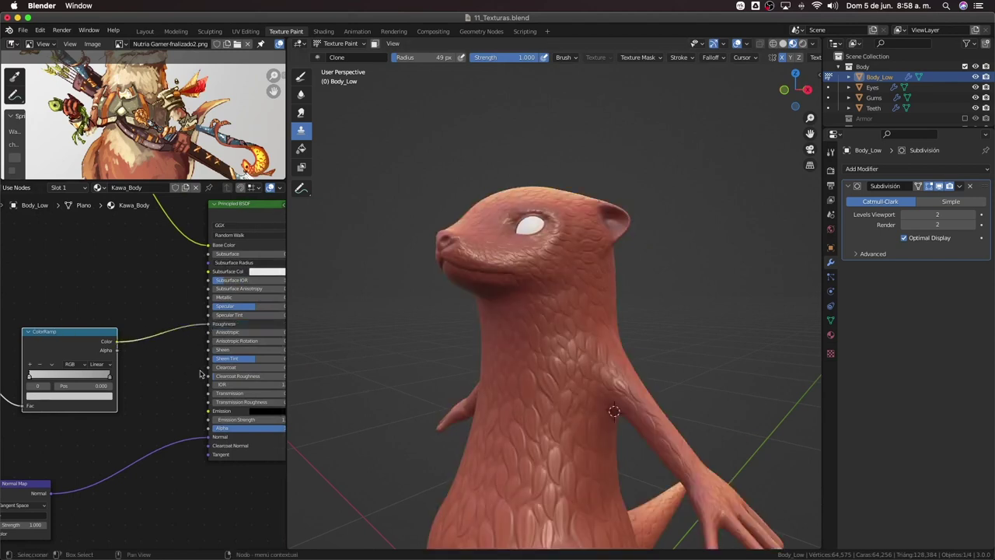
scroll(395, 345, "down", 3)
middle_click_drag(404, 350, 451, 350)
scroll(451, 350, "up", 2)
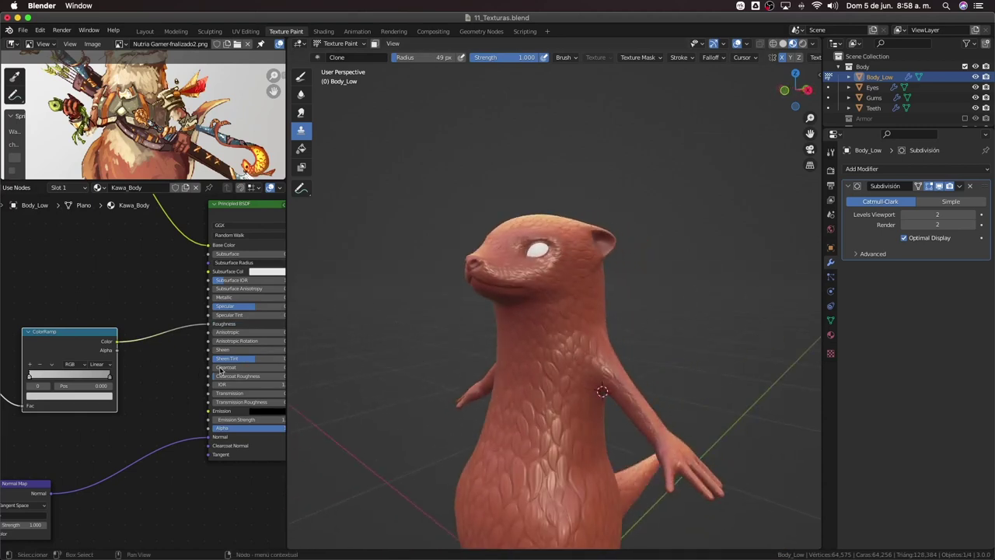
scroll(181, 385, "down", 2)
middle_click_drag(180, 386, 134, 384)
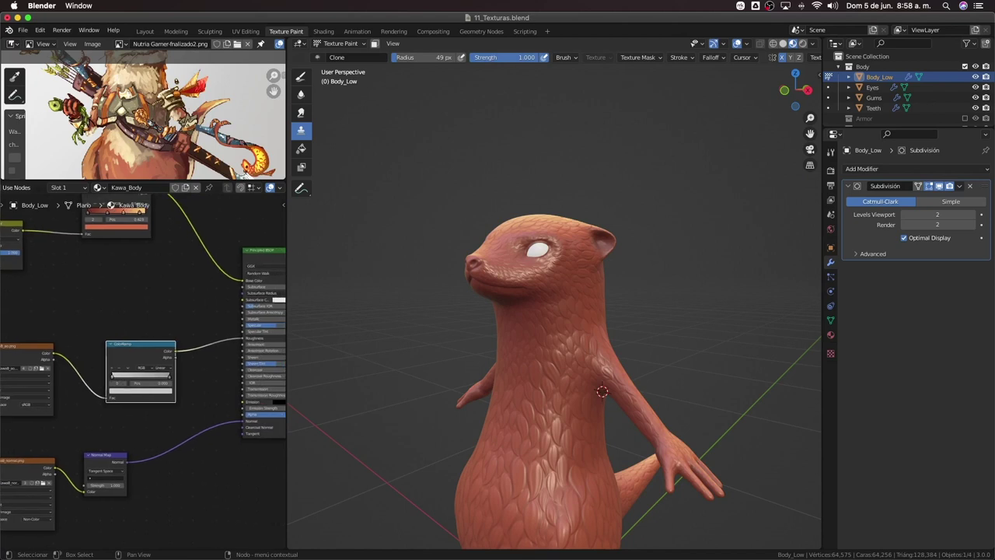
Mute and unmute the ColorRamp and image texture nodes to compare the roughness effect
left_click_drag(22, 328, 123, 375)
key("m")
key("m")
key("m")
key("m")
key("m")
key("m")
key("m")
key("m")
key("m")
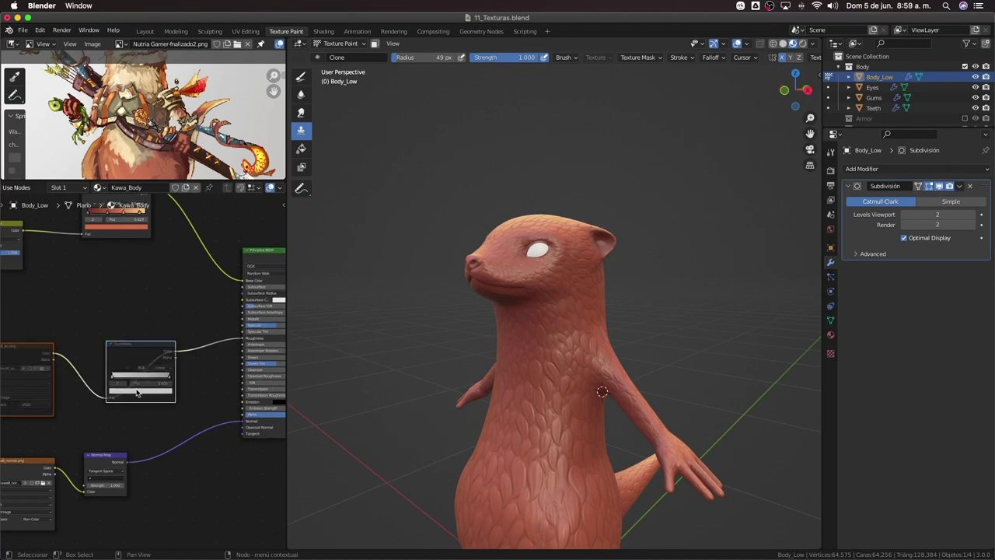
key("m")
key("m")
key("m")
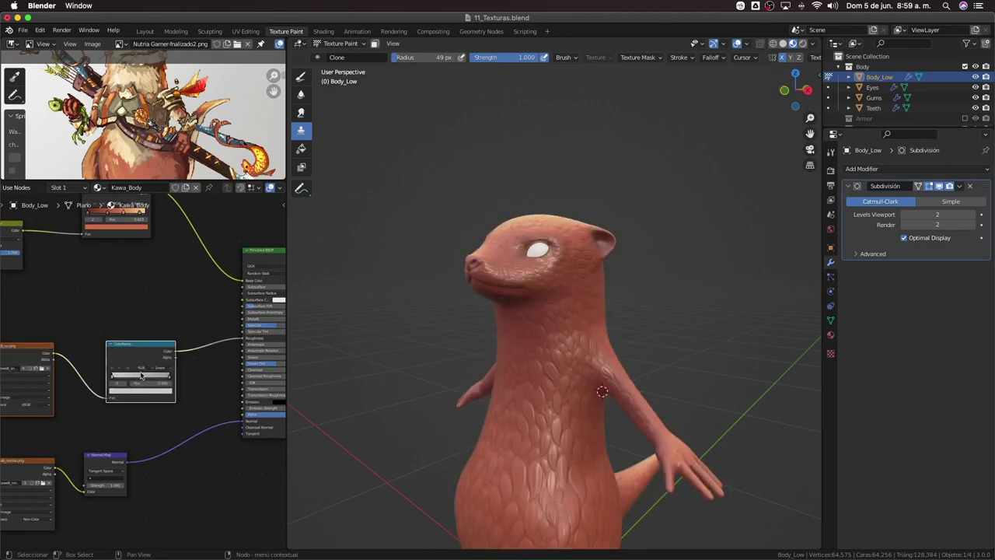
key("m")
key("m")
key("m")
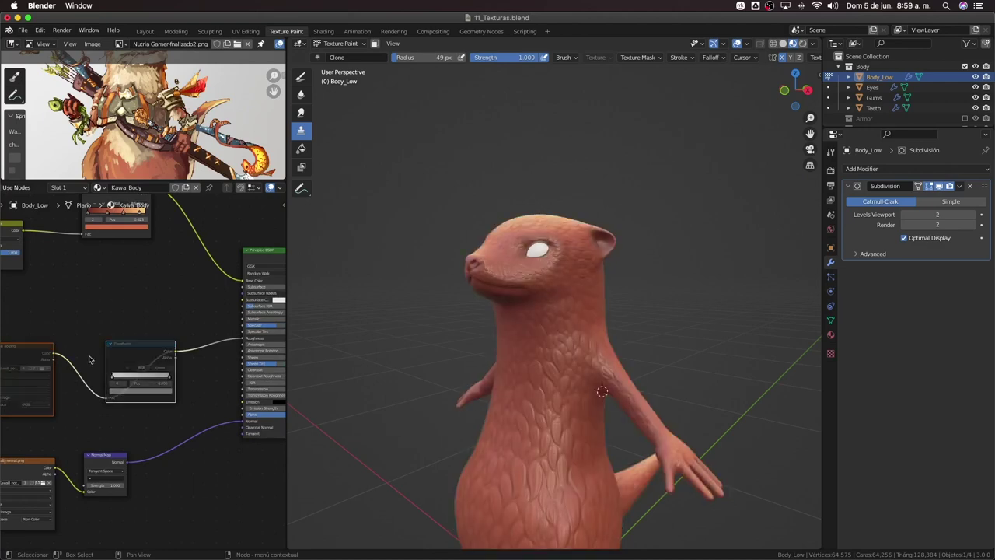
key("m")
Fine-tune the grey of the ramp's right-hand stop and orbit around the otter to check
scroll(166, 385, "up", 1)
scroll(165, 385, "up", 2)
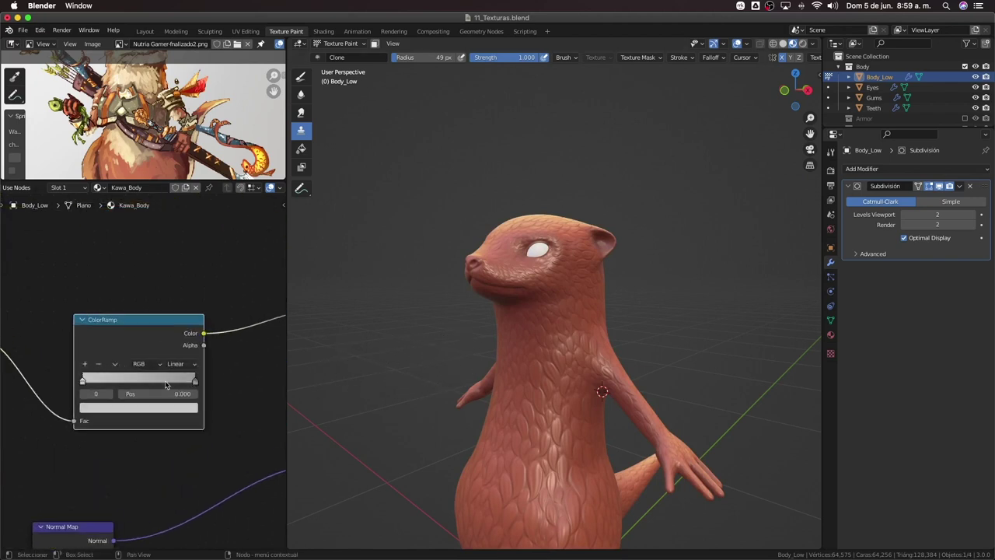
left_click(194, 381)
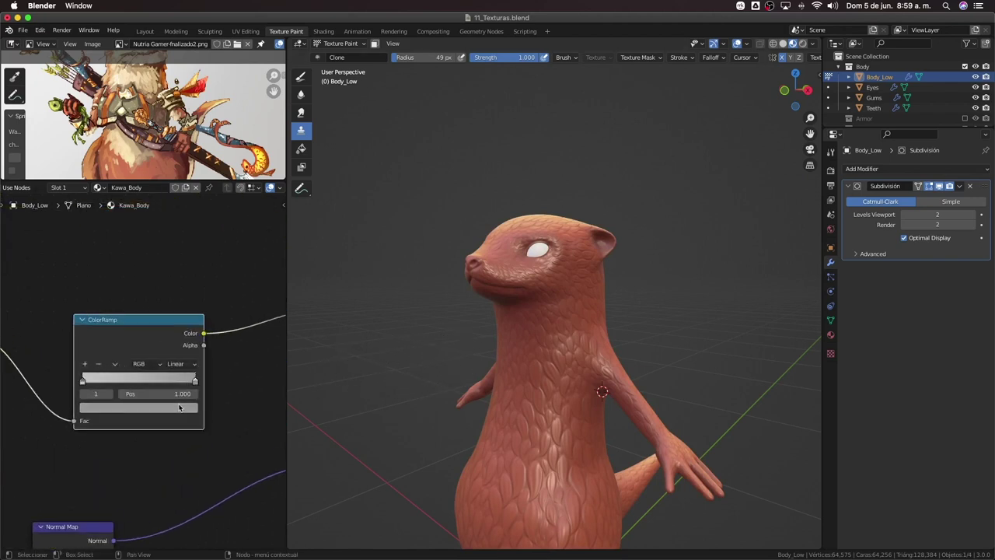
left_click(168, 408)
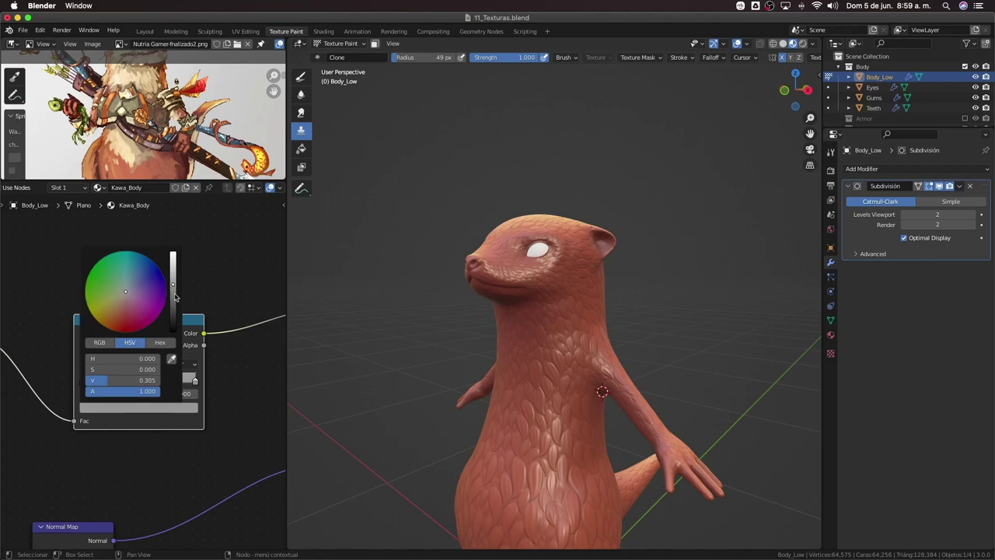
mouse_move(173, 288)
left_mouse_down()
mouse_move(172, 297)
mouse_move(172, 278)
left_mouse_up()
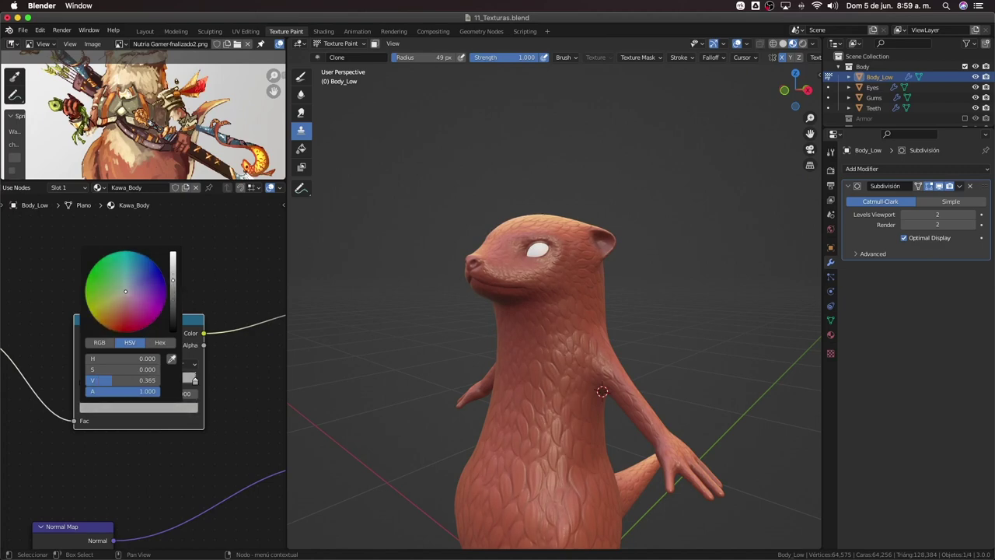
left_click_drag(173, 280, 173, 277)
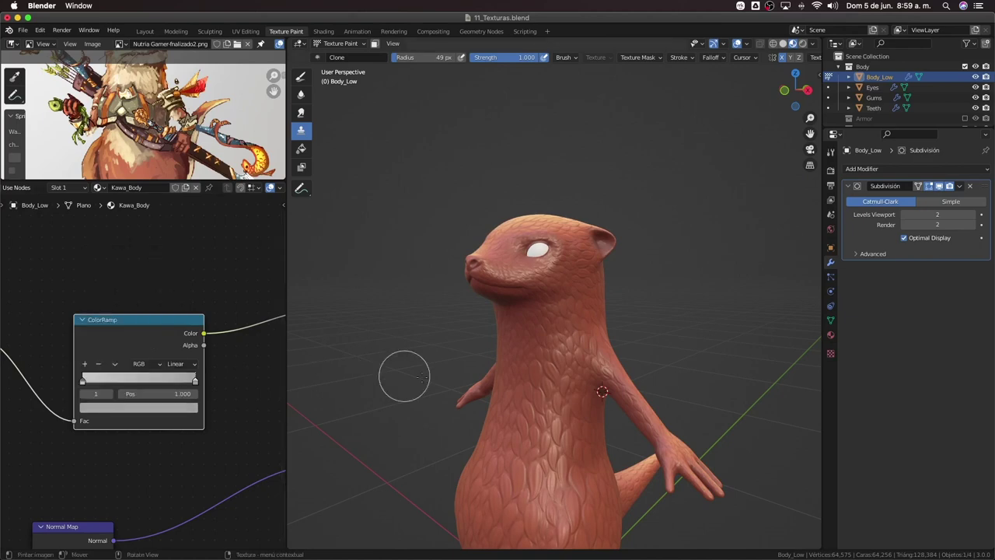
mouse_move(400, 373)
middle_mouse_down()
mouse_move(438, 378)
mouse_move(412, 377)
middle_mouse_up()
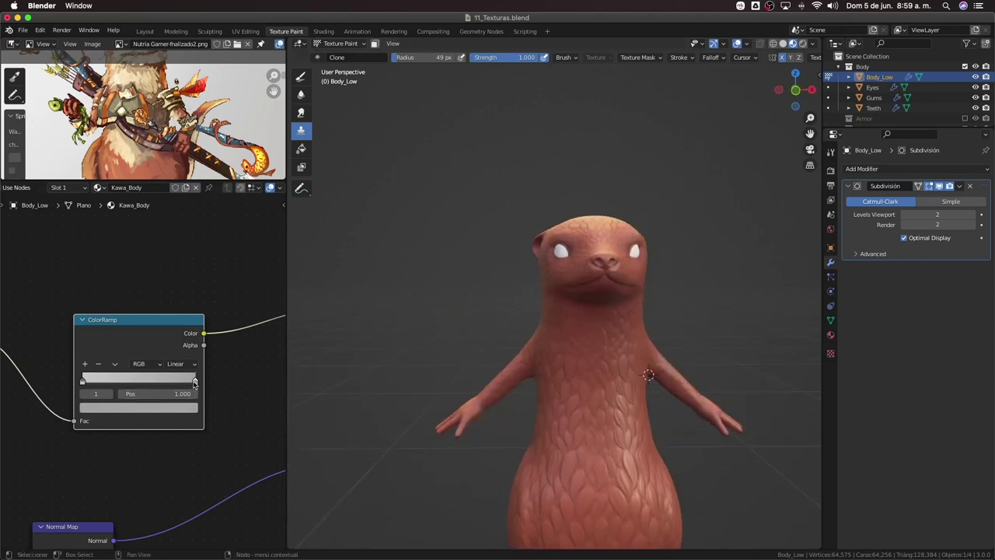
left_click(165, 409)
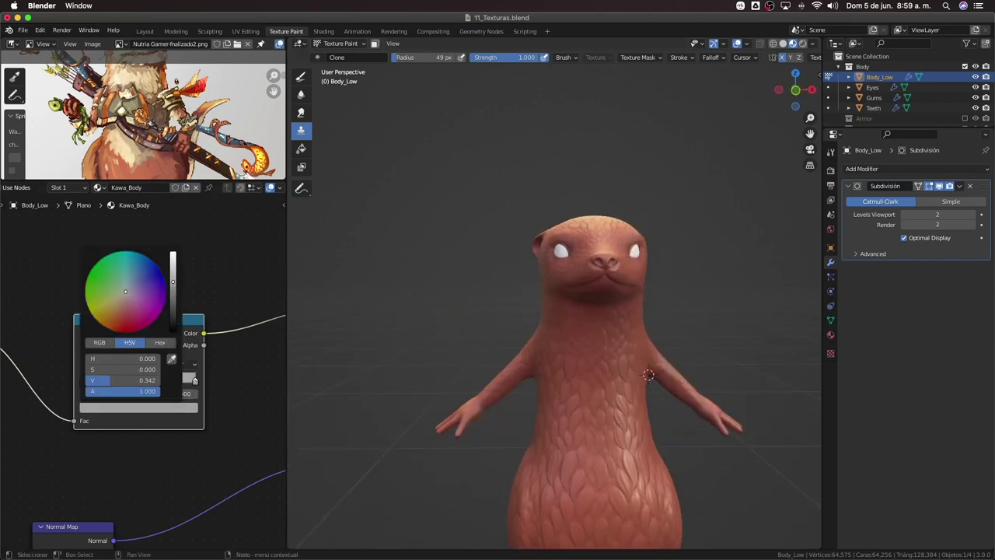
mouse_move(638, 370)
middle_mouse_down()
mouse_move(566, 333)
mouse_move(586, 376)
middle_mouse_up()
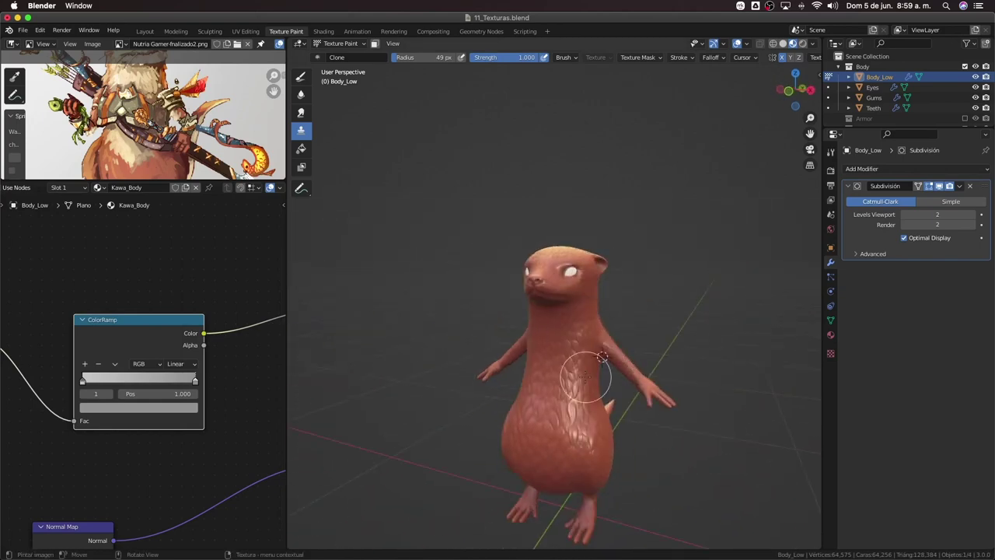
middle_click_drag(586, 377, 350, 356)
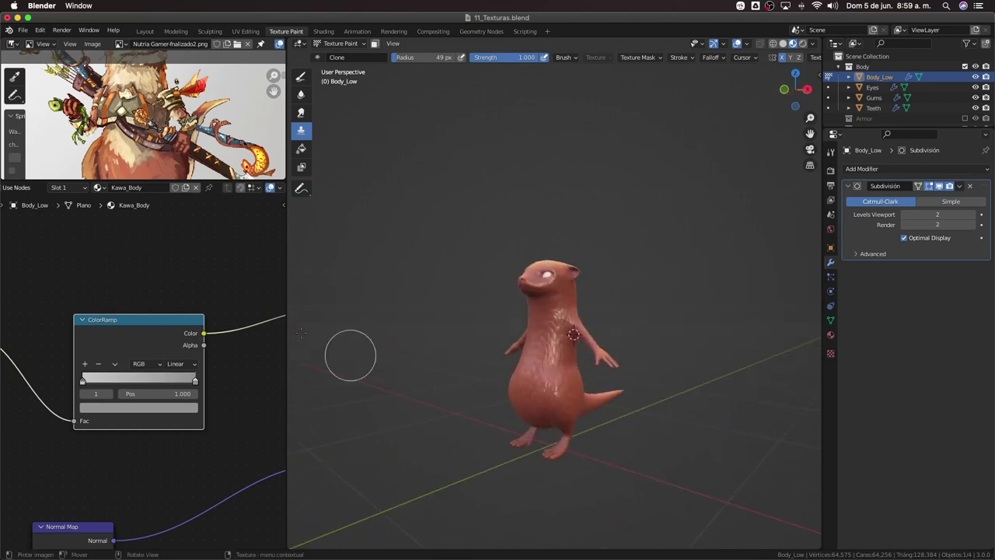
Reposition the ColorRamp node and pan the node editor to show the whole Kawa_Body tree
scroll(168, 282, "down", 5)
mouse_move(128, 347)
middle_mouse_down()
mouse_move(169, 364)
mouse_move(126, 361)
middle_mouse_up()
left_click_drag(155, 375, 112, 386)
scroll(413, 349, "up", 2)
scroll(126, 338, "down", 1)
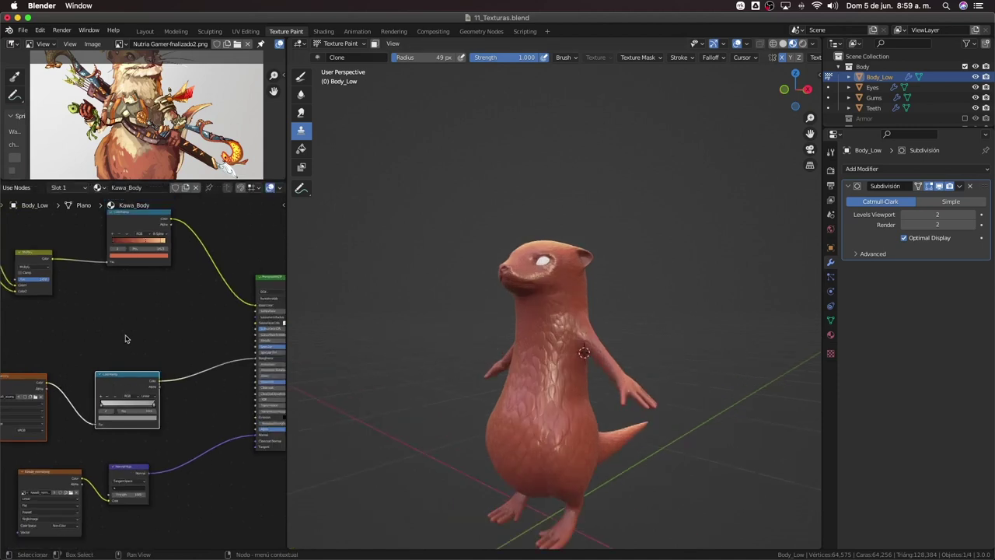
middle_click_drag(125, 339, 229, 324)
scroll(147, 351, "down", 2)
scroll(147, 354, "down", 2)
Maximize the node editor and shift the upper-left node group up and left
key("ctrl+space")
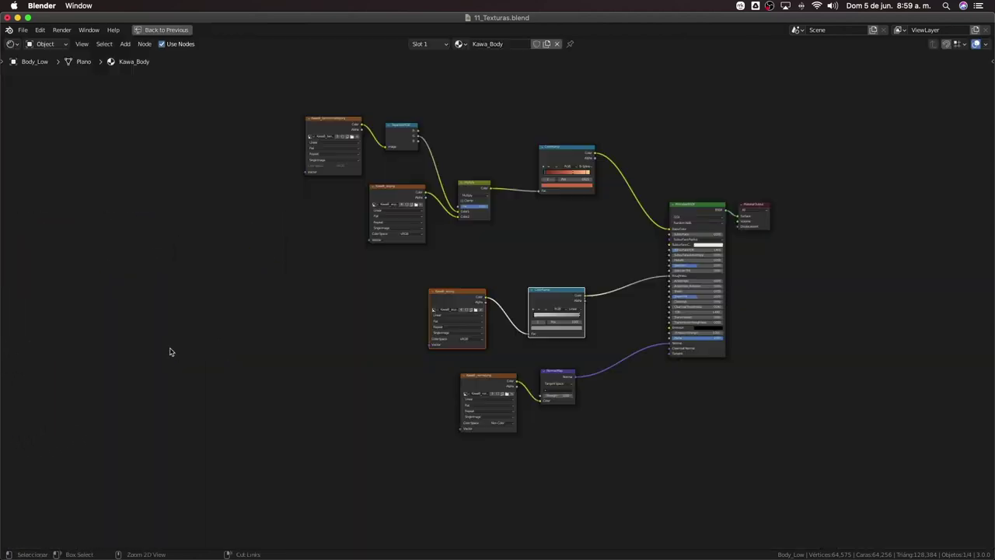
scroll(469, 233, "up", 1)
middle_click_drag(464, 242, 399, 319)
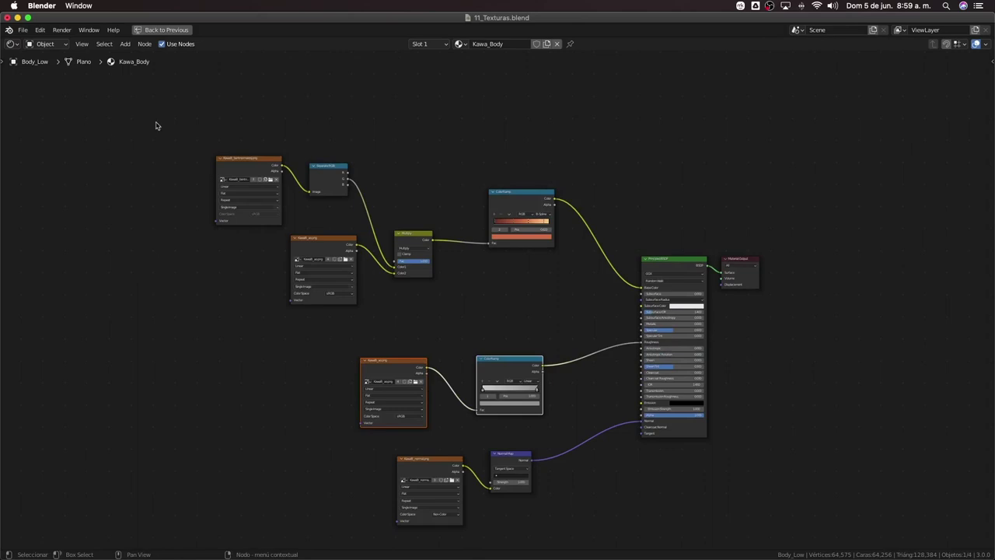
left_click_drag(156, 126, 536, 280)
key("g")
left_click(391, 244)
Reposition the base-colour ColorRamp, Mix, image texture and Separate RGB nodes
left_click(358, 185)
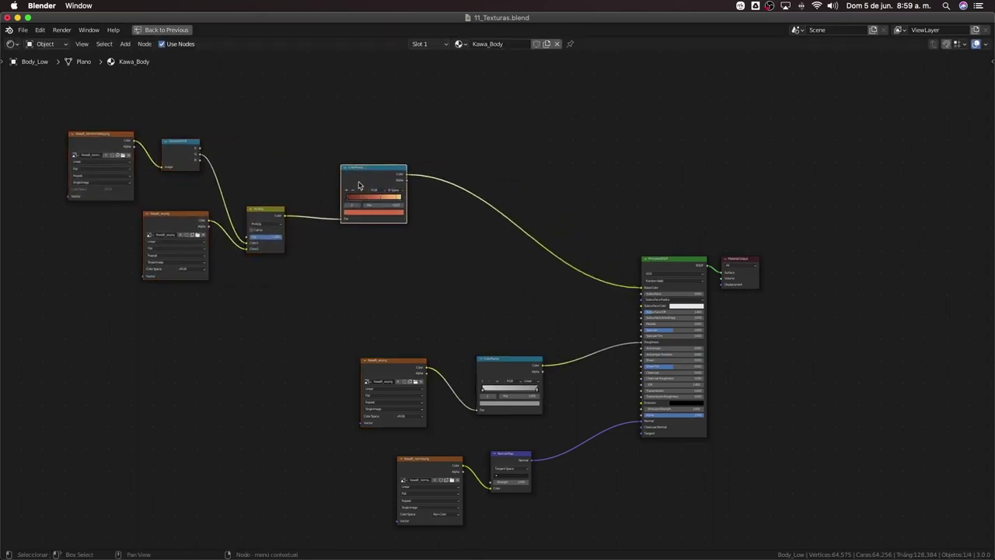
left_click_drag(359, 185, 315, 175)
left_click_drag(268, 208, 260, 206)
mouse_move(75, 135)
left_mouse_down()
mouse_move(106, 134)
mouse_move(92, 132)
left_mouse_up()
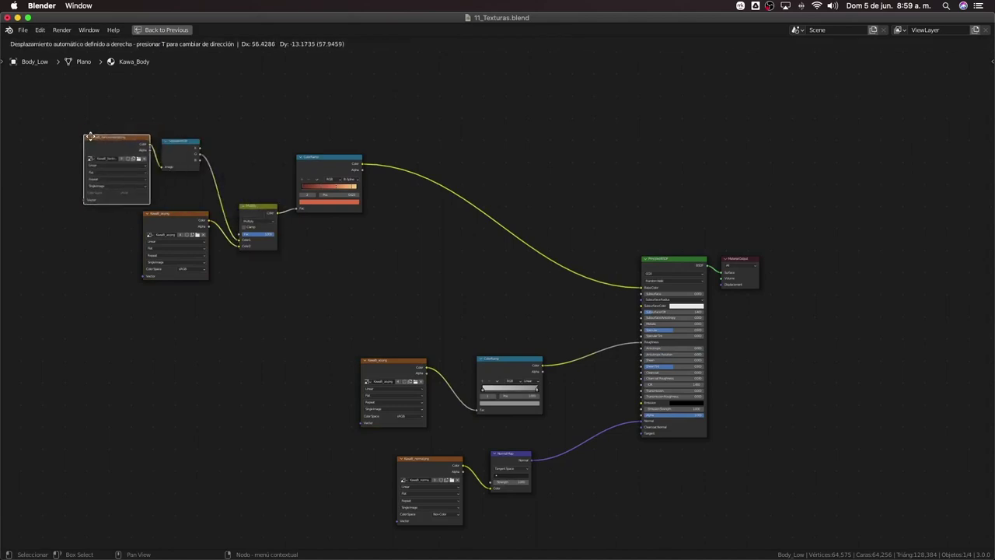
left_click(194, 141, "shift")
left_click_drag(202, 142, 224, 140)
left_click_drag(239, 141, 245, 148)
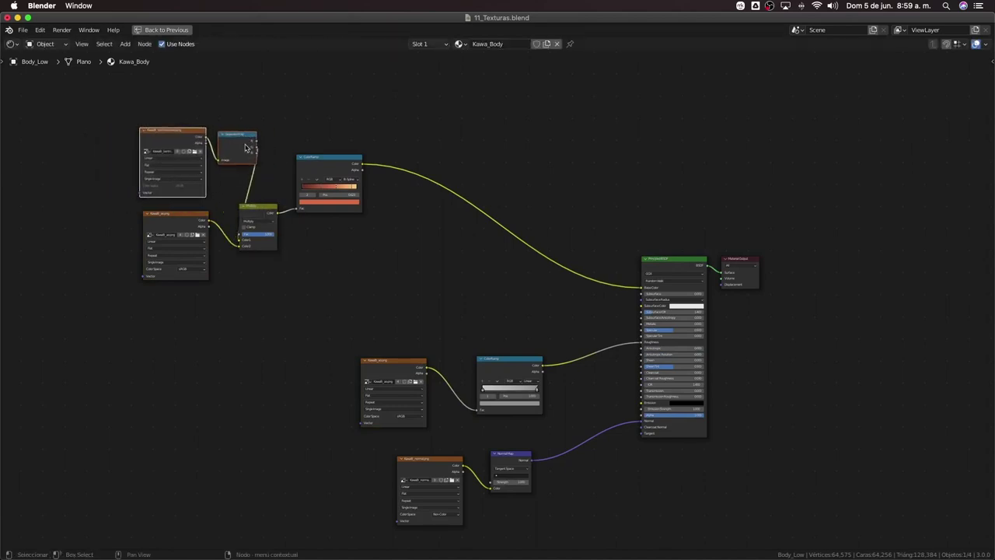
left_click(263, 217)
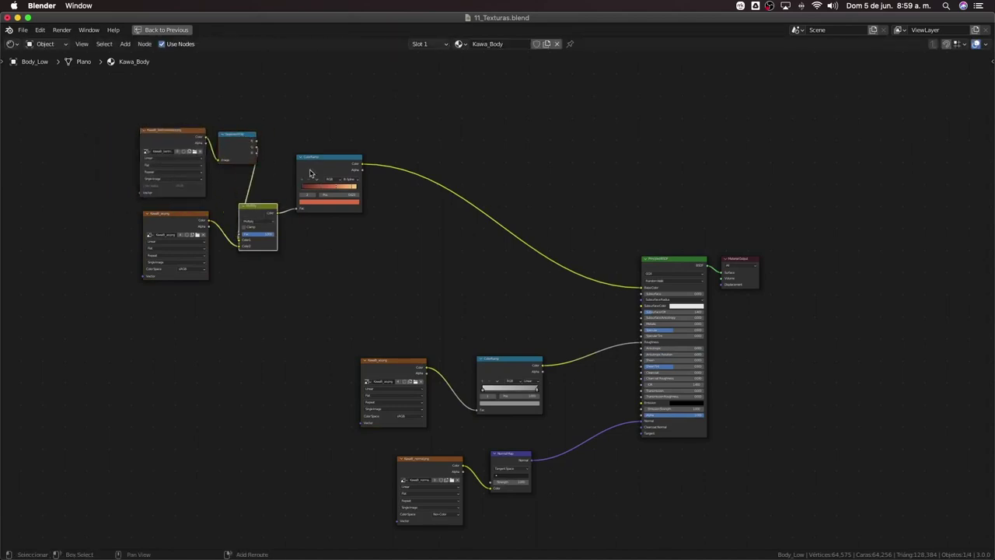
left_click_drag(310, 172, 358, 169)
Shift the roughness image texture and ColorRamp nodes to the left
scroll(420, 323, "down", 1)
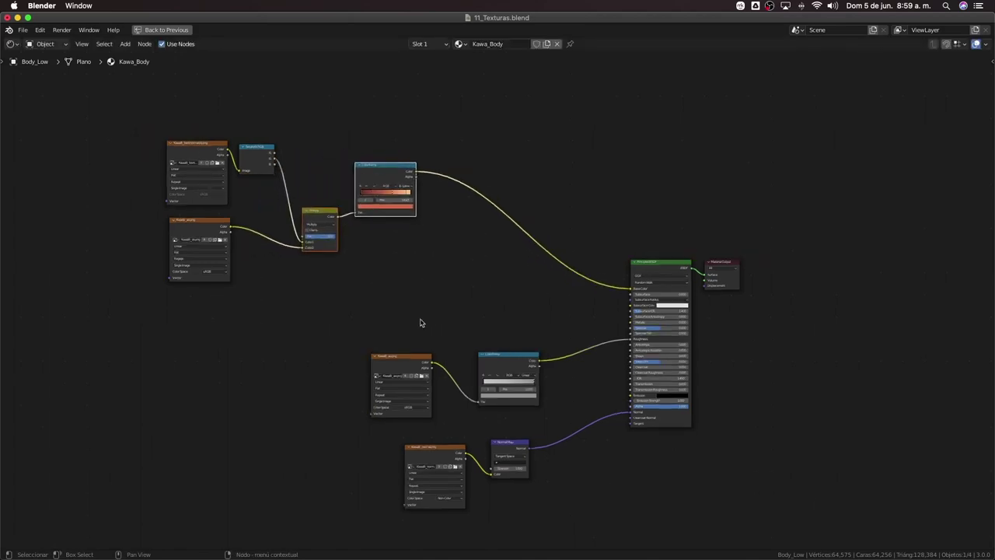
left_click_drag(389, 329, 549, 407)
key("g")
left_click(418, 416)
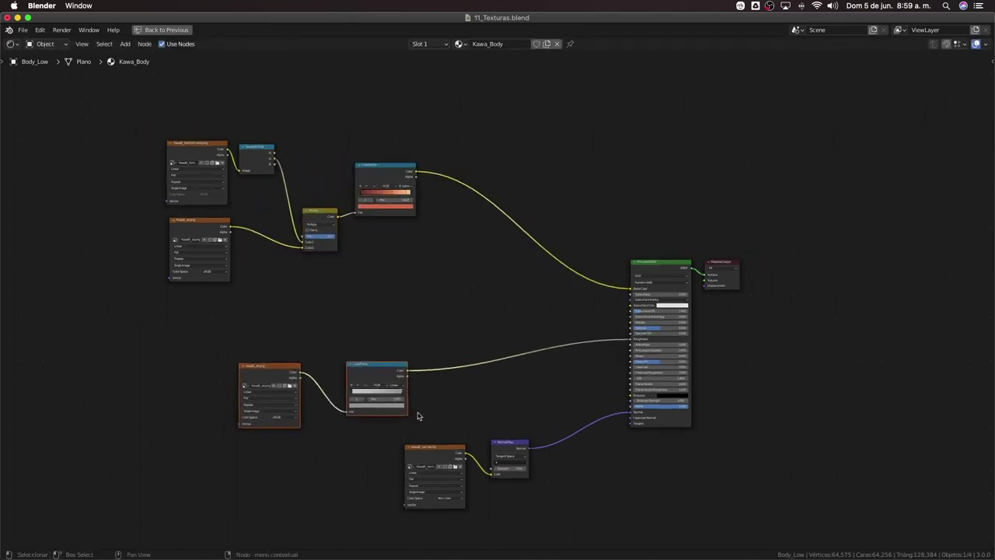
Move the normal-map image texture and Normal Map nodes lower left
middle_click_drag(418, 416, 447, 350)
left_click_drag(447, 352, 525, 408)
key("g")
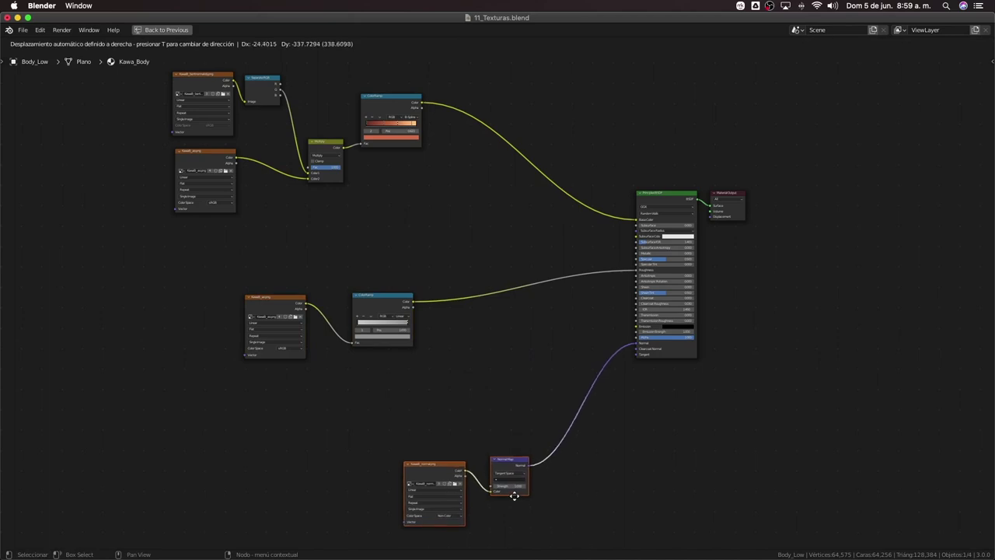
left_click(483, 512)
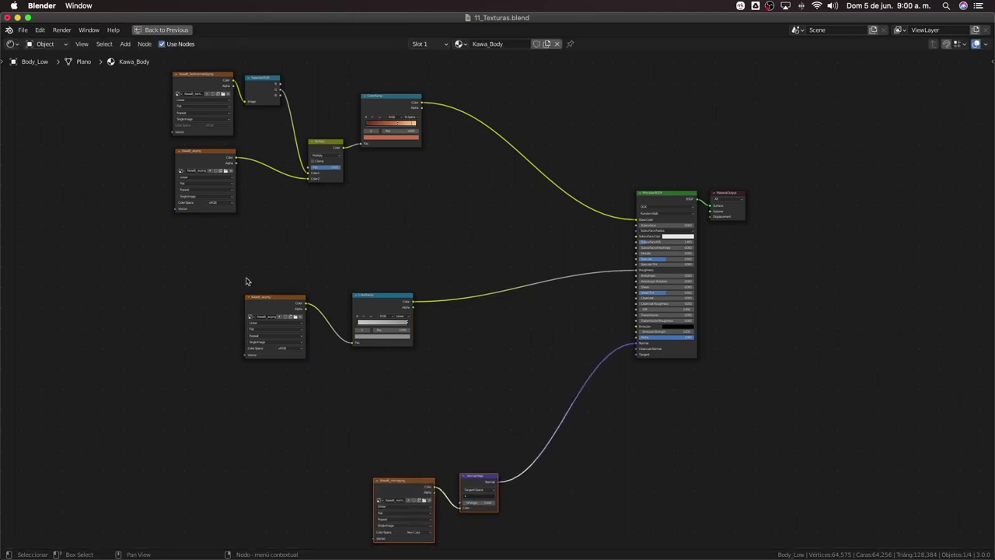
Place the roughness image and ColorRamp nodes further lower left
left_click_drag(246, 281, 387, 366)
key("g")
left_click(355, 399)
key("shift+a")
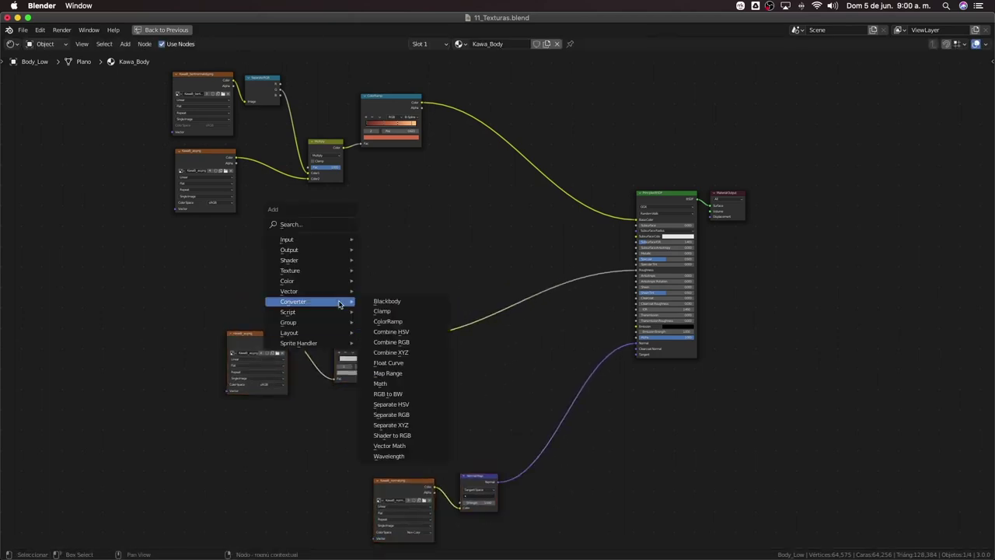
mouse_move(309, 269)
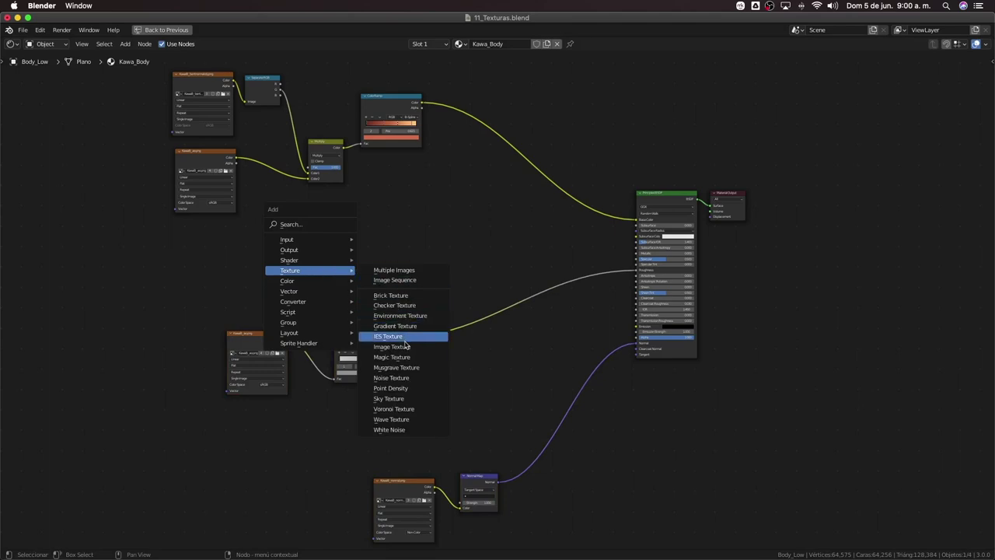
Add a Noise Texture above the roughness ramp and preview it on the otter
left_click(399, 378)
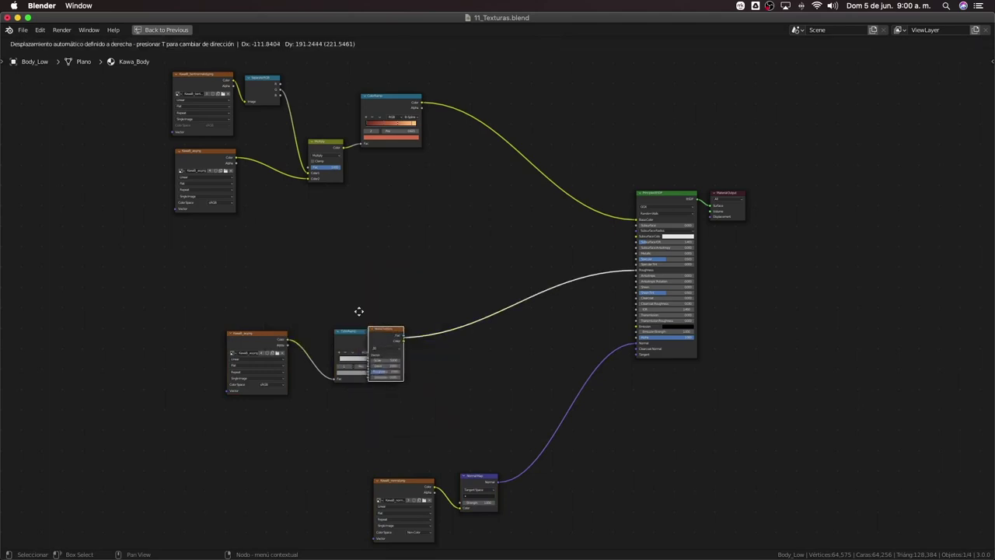
left_click(319, 233)
key("ctrl+space")
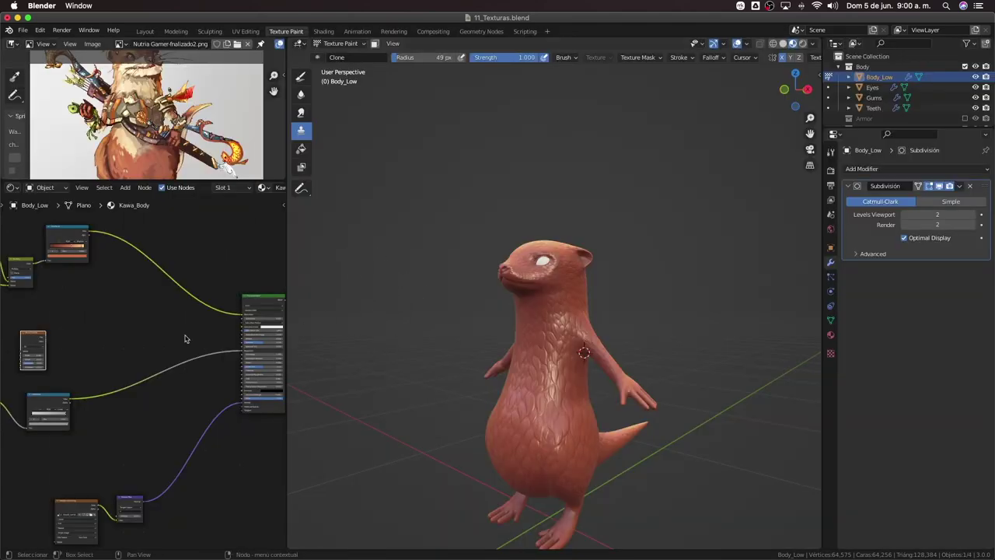
left_click(39, 350, "ctrl+shift")
scroll(628, 360, "up", 2)
scroll(569, 356, "up", 2)
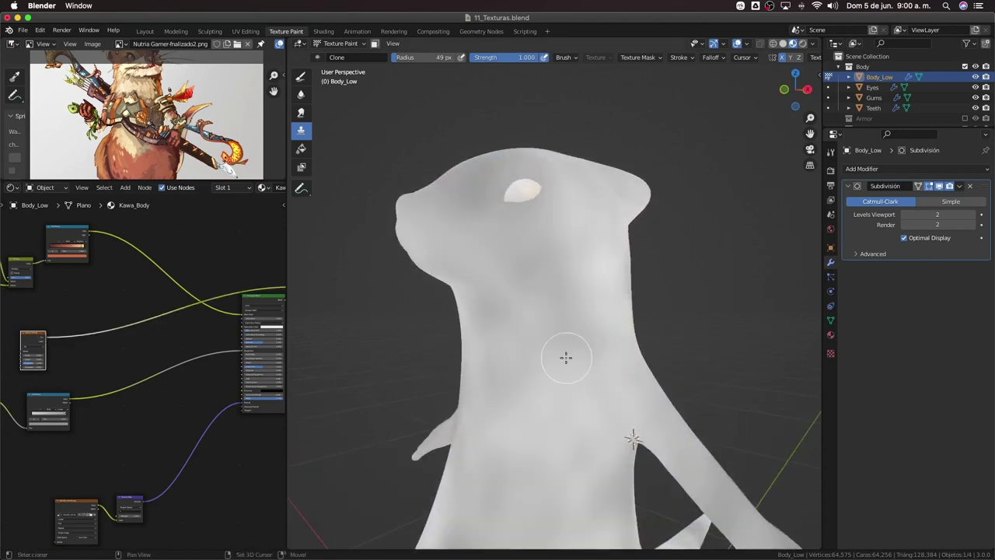
scroll(500, 359, "up", 2)
scroll(129, 345, "left", 5)
scroll(133, 345, "up", 2)
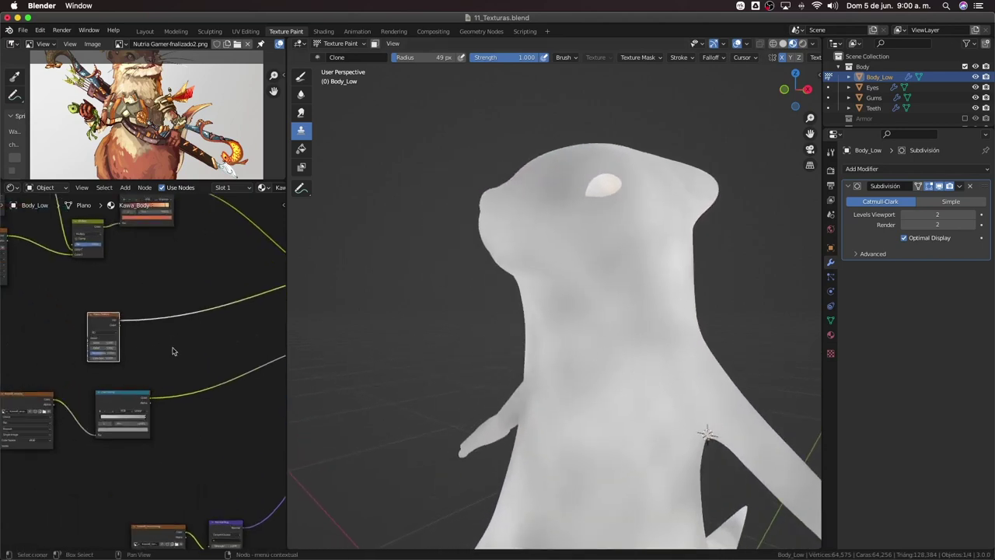
scroll(153, 346, "up", 2)
scroll(152, 347, "left", 5)
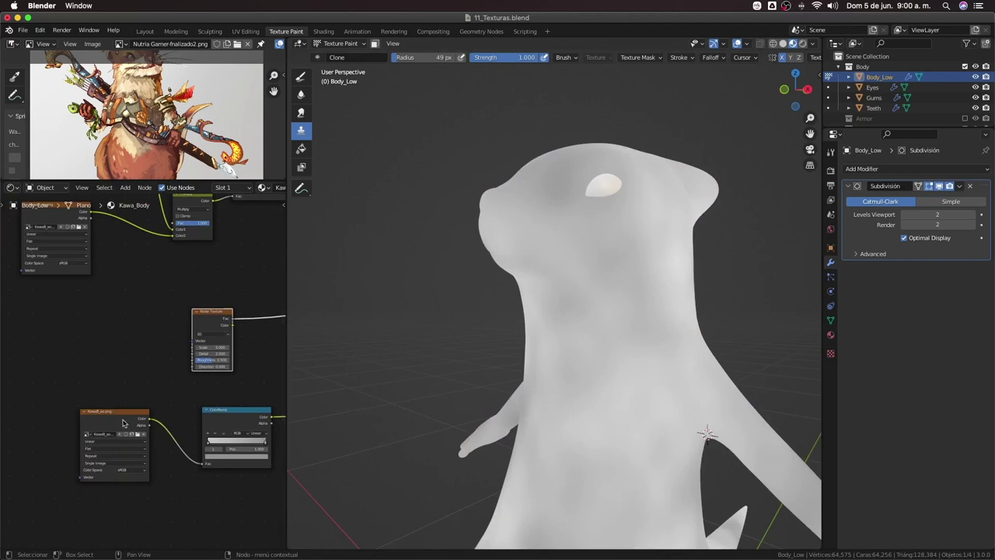
Raise the noise Scale to 41.3 and add Texture Coordinate and Mapping nodes with Ctrl+T
left_click_drag(122, 424, 222, 491)
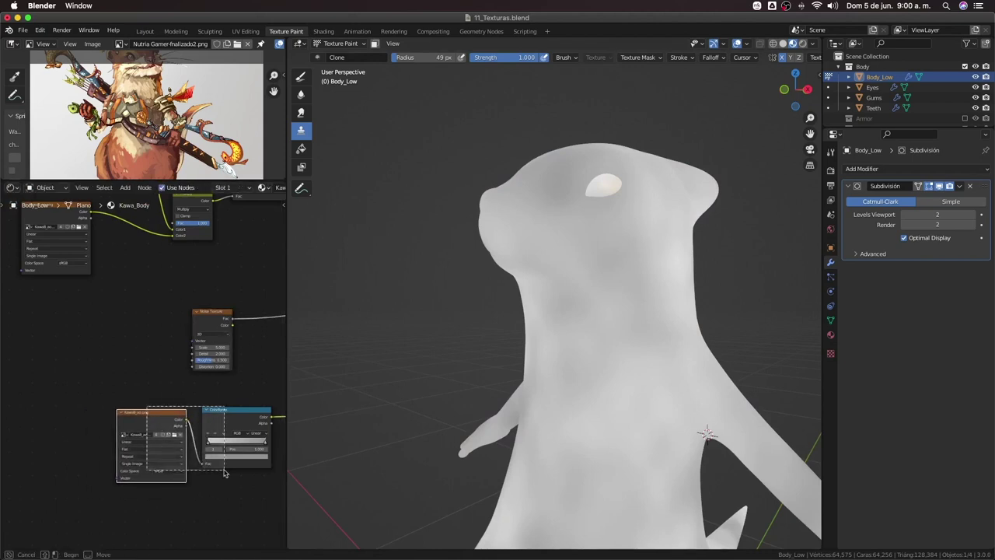
scroll(219, 358, "up", 1)
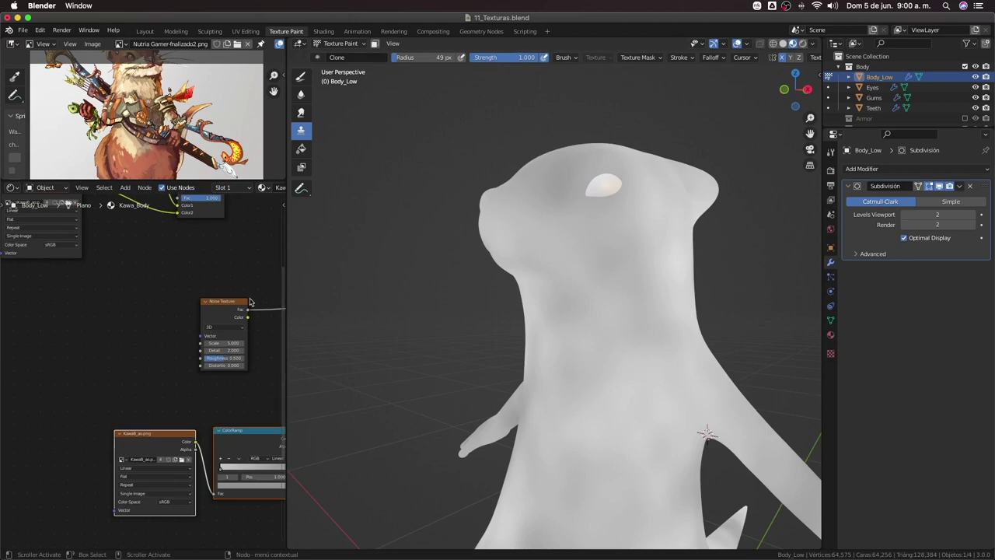
left_click_drag(223, 343, 280, 343)
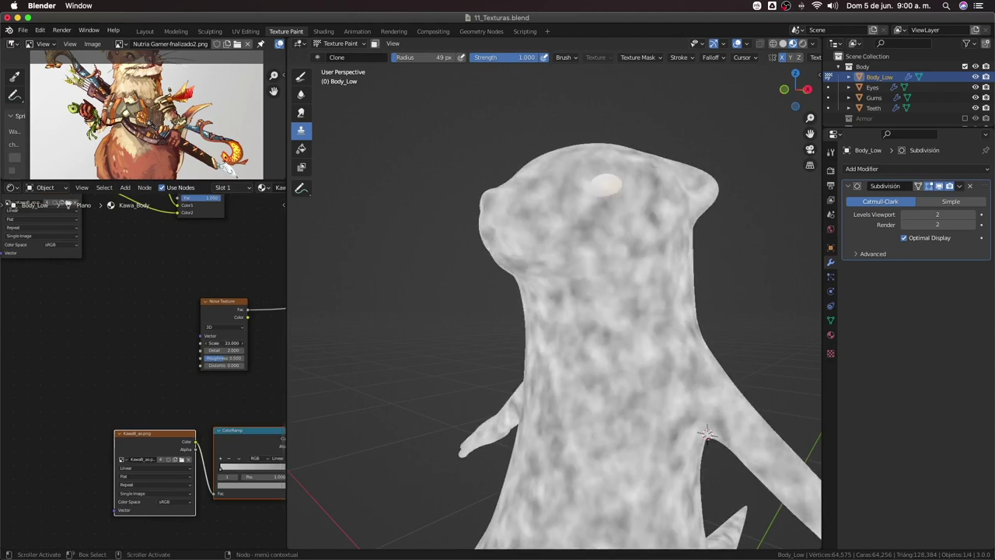
middle_click_drag(421, 360, 452, 317)
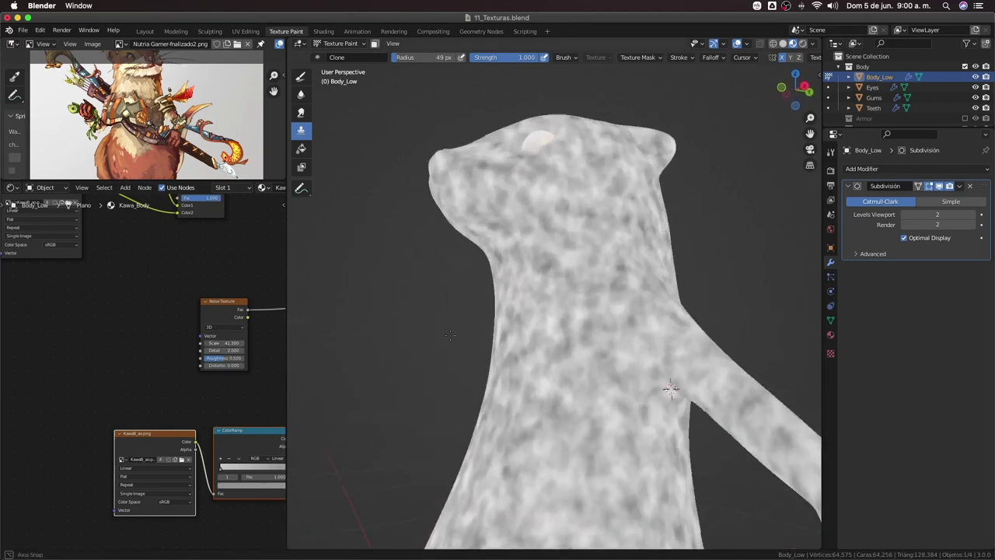
mouse_move(452, 317)
middle_mouse_down()
mouse_move(500, 271)
mouse_move(538, 275)
middle_mouse_up()
left_click(225, 314)
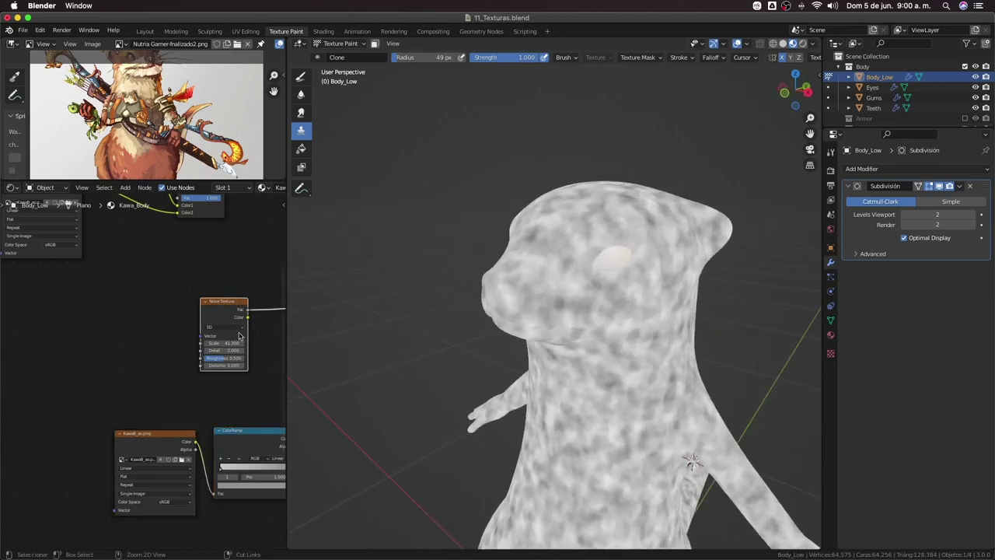
key("ctrl+t")
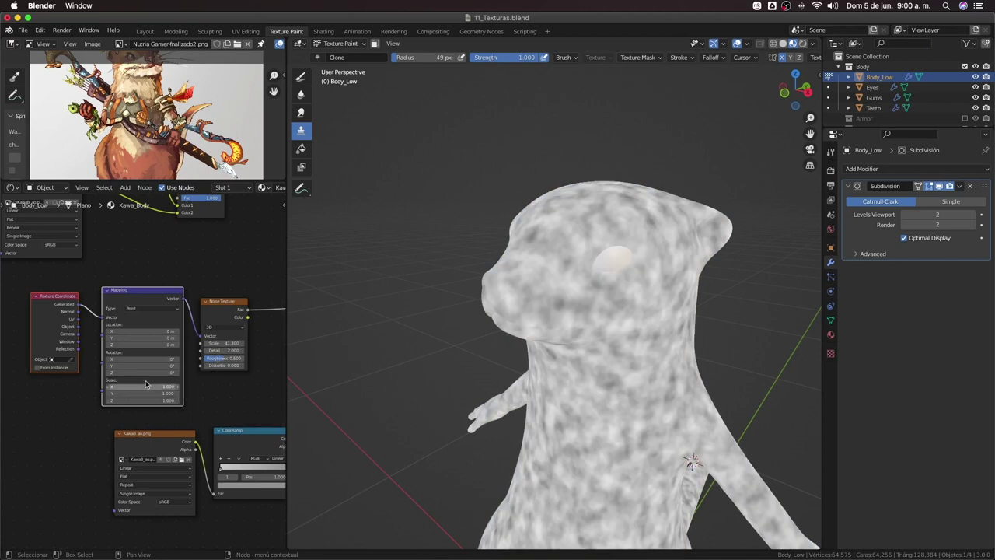
scroll(110, 336, "up", 1)
scroll(110, 335, "up", 1)
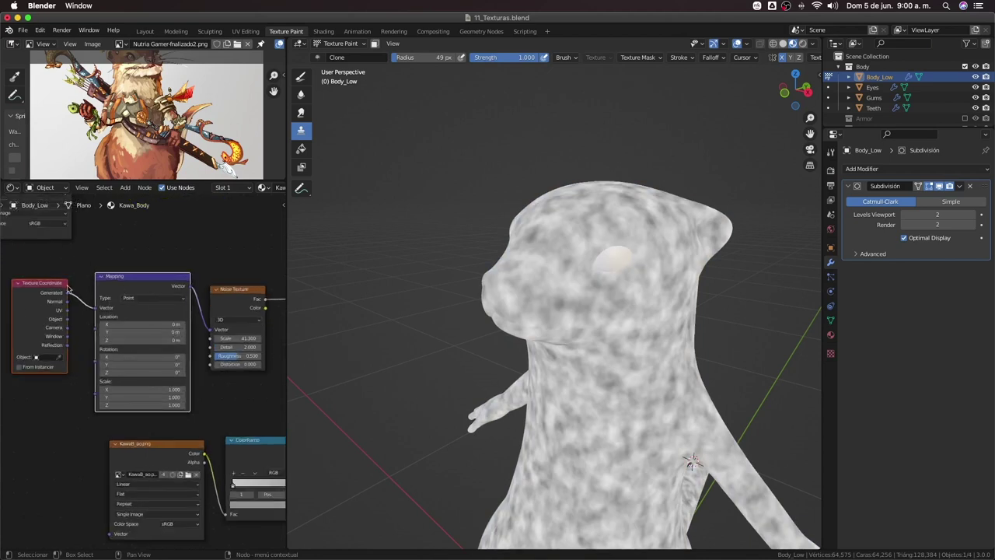
left_click_drag(119, 280, 117, 278)
left_click(23, 295)
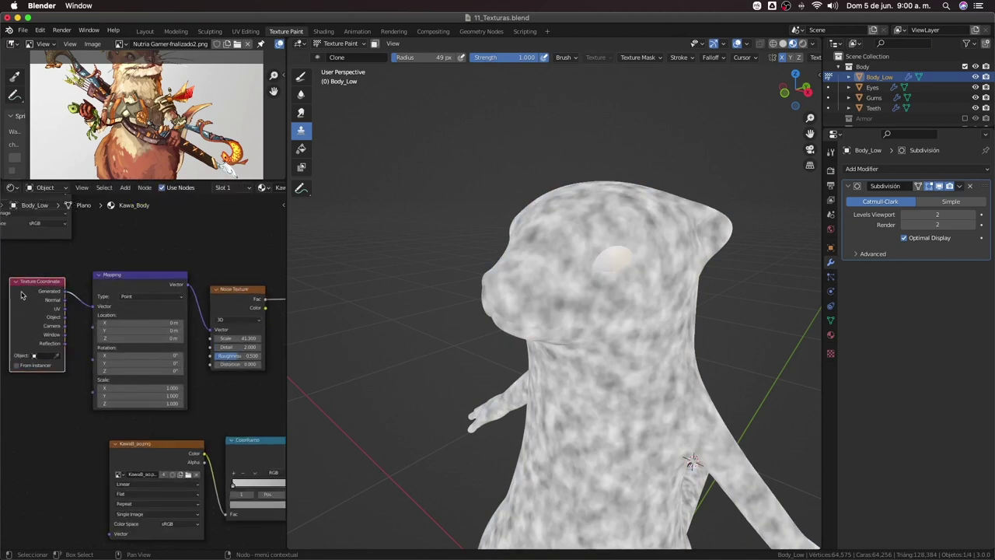
left_click(124, 290)
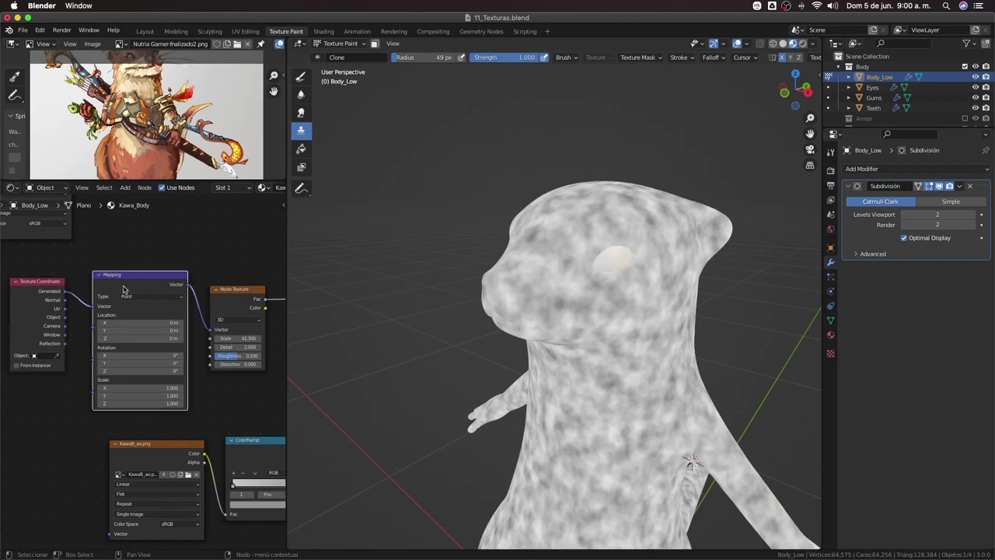
left_click_drag(123, 282, 119, 279)
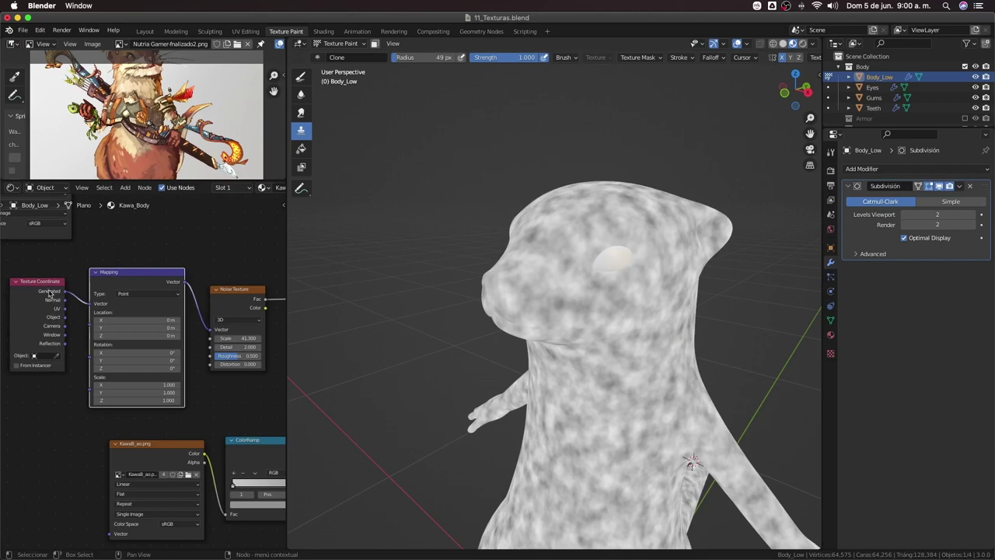
left_click_drag(65, 317, 91, 303)
mouse_move(322, 349)
middle_mouse_down()
mouse_move(589, 308)
mouse_move(563, 354)
middle_mouse_up()
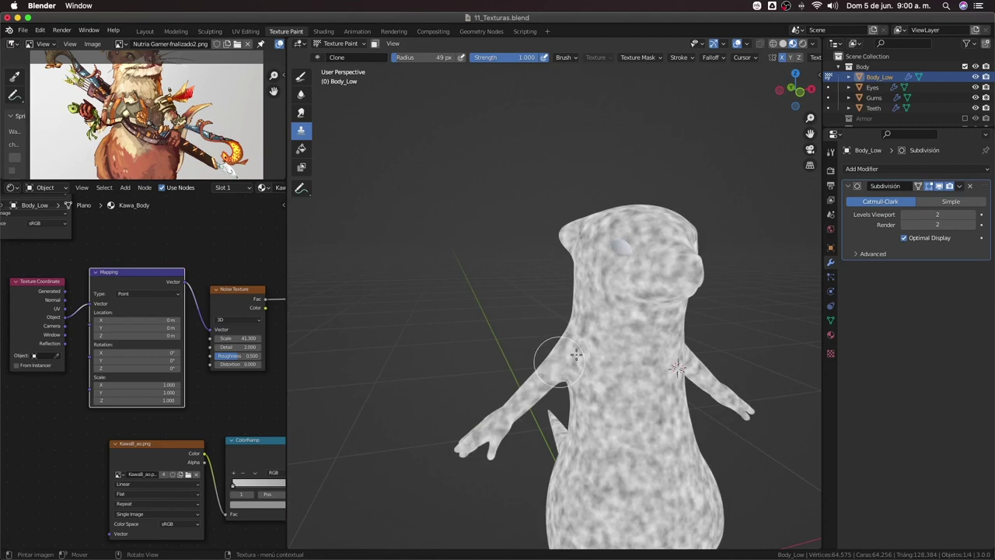
scroll(576, 354, "down", 3)
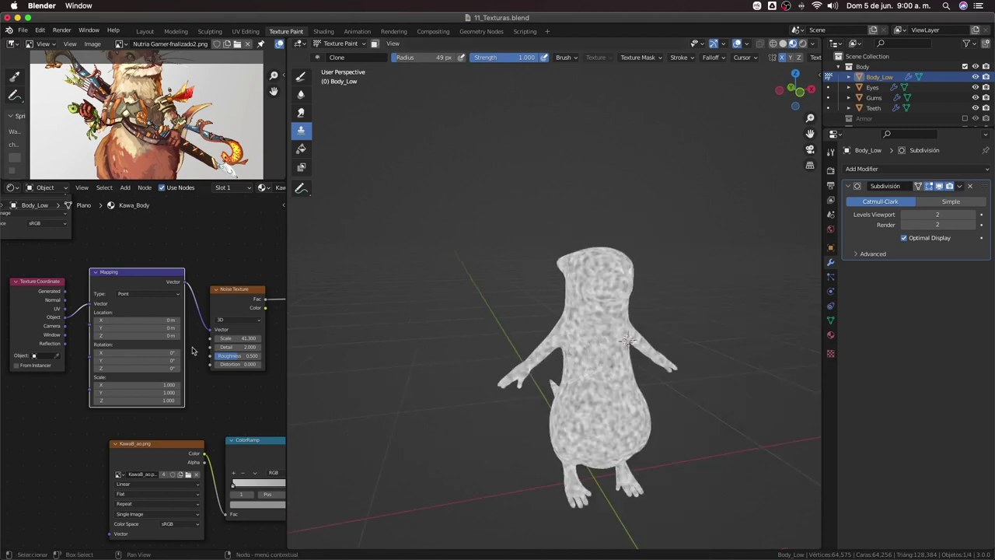
scroll(465, 361, "up", 2)
scroll(396, 345, "up", 2)
mouse_move(129, 308)
middle_mouse_down()
mouse_move(188, 346)
mouse_move(190, 390)
middle_mouse_up()
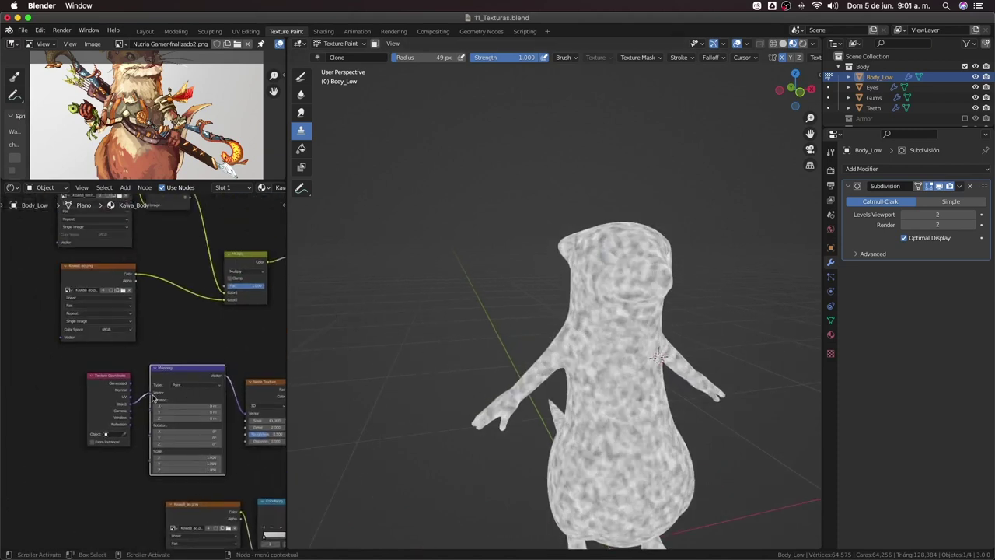
scroll(136, 355, "down", 1)
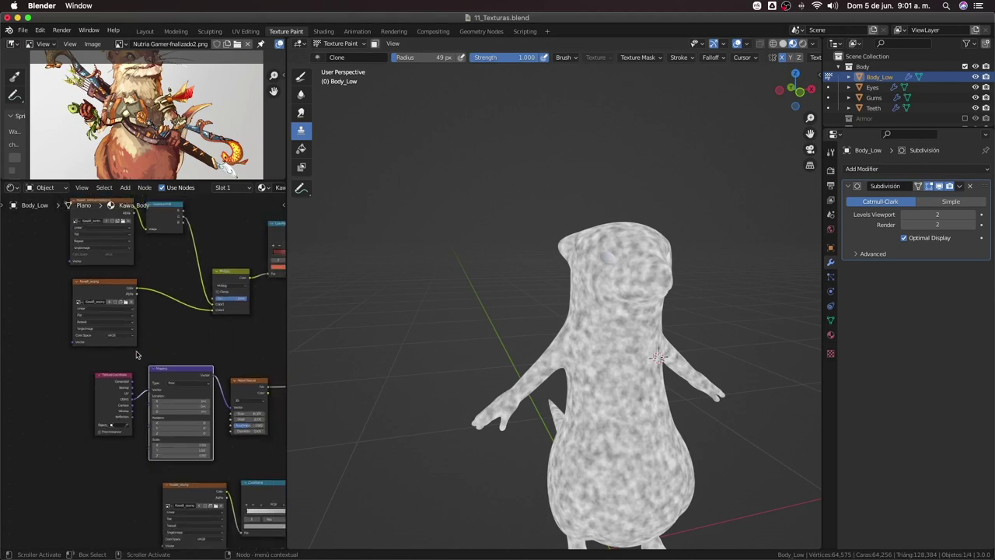
middle_click_drag(122, 256, 128, 274)
left_click(126, 282)
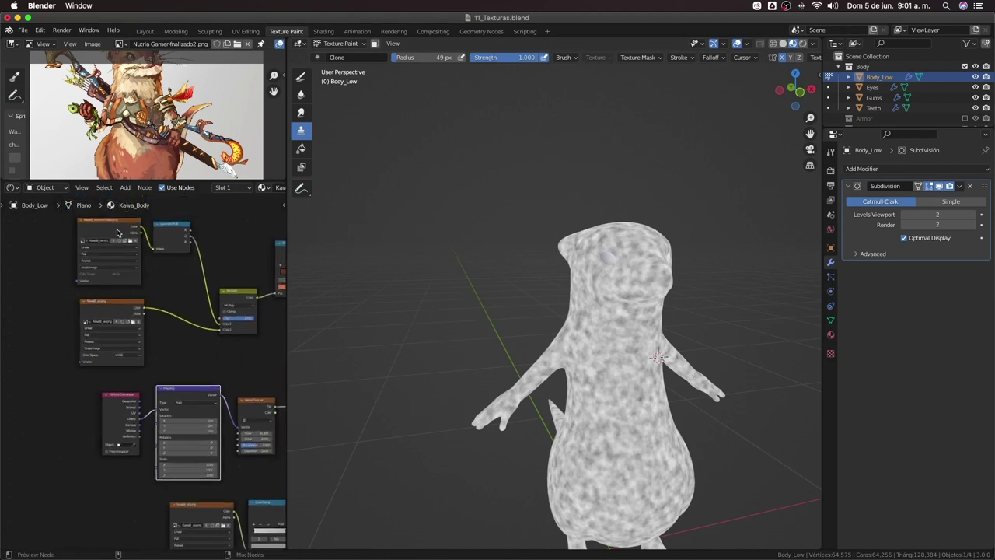
left_click(116, 303)
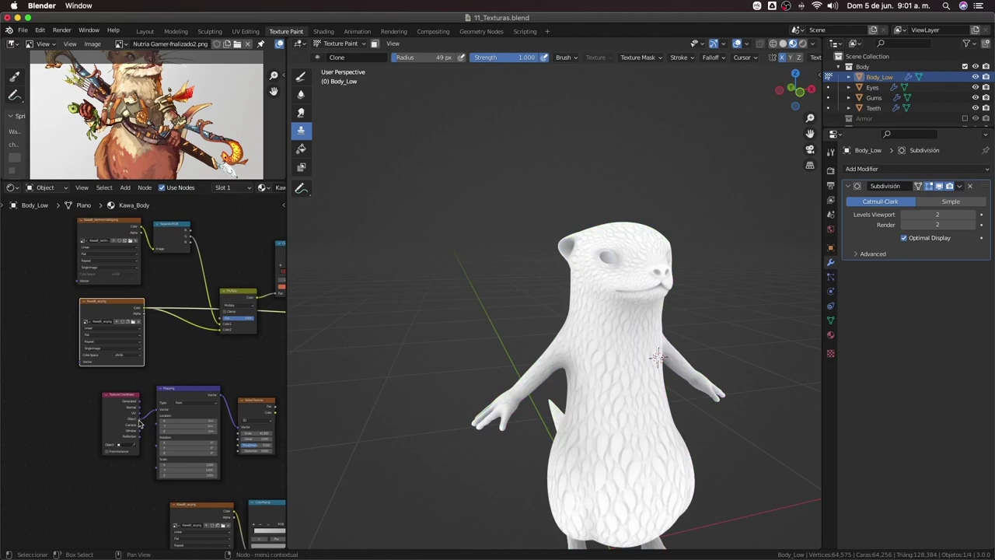
left_click_drag(139, 425, 78, 361)
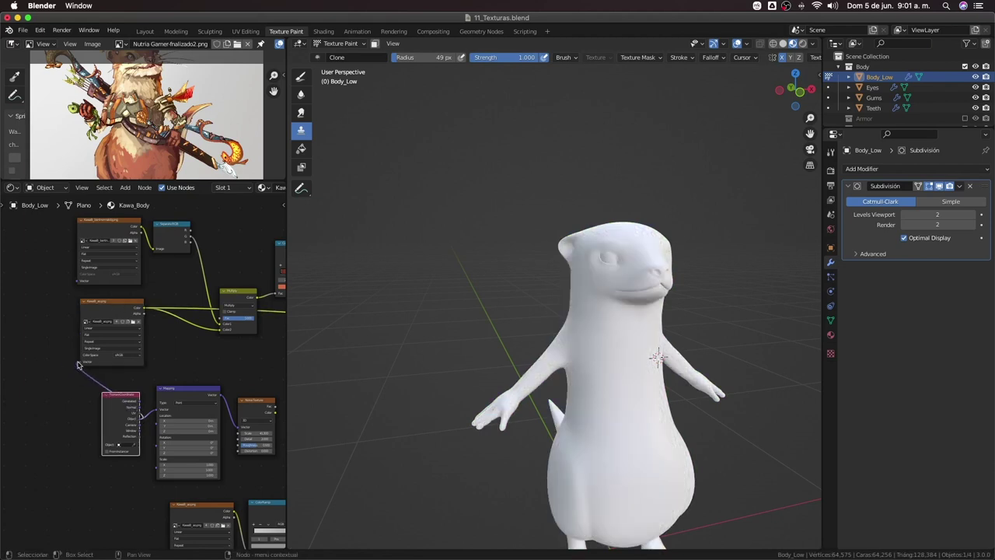
mouse_move(755, 289)
middle_mouse_down()
mouse_move(589, 366)
mouse_move(622, 365)
middle_mouse_up()
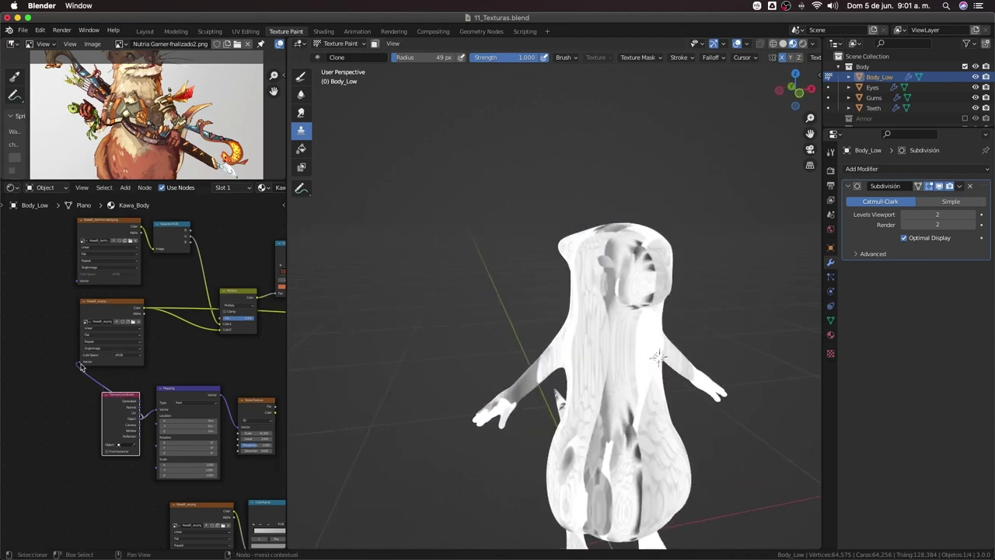
left_click_drag(79, 363, 88, 412)
scroll(171, 442, "right", 5)
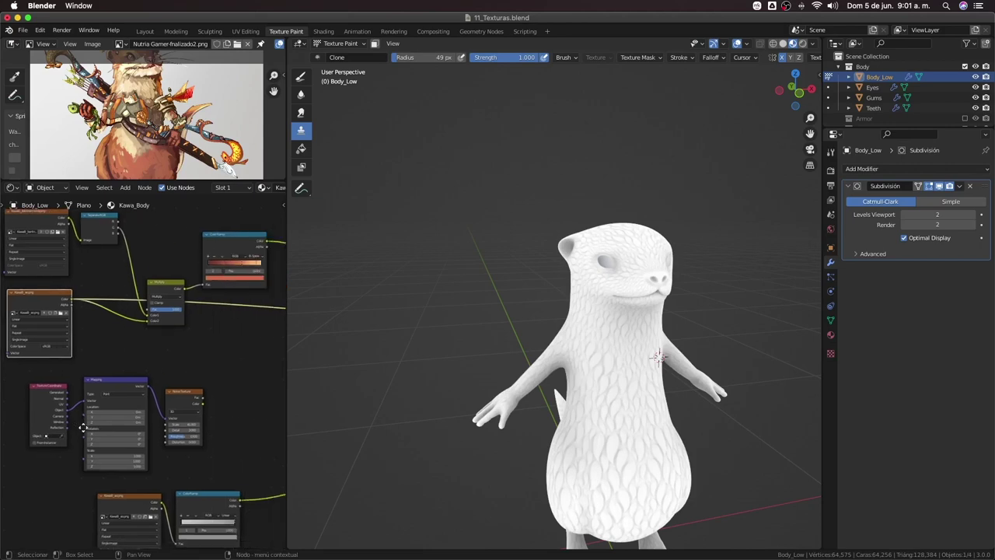
left_click(171, 404, "ctrl+shift")
scroll(638, 342, "up", 2)
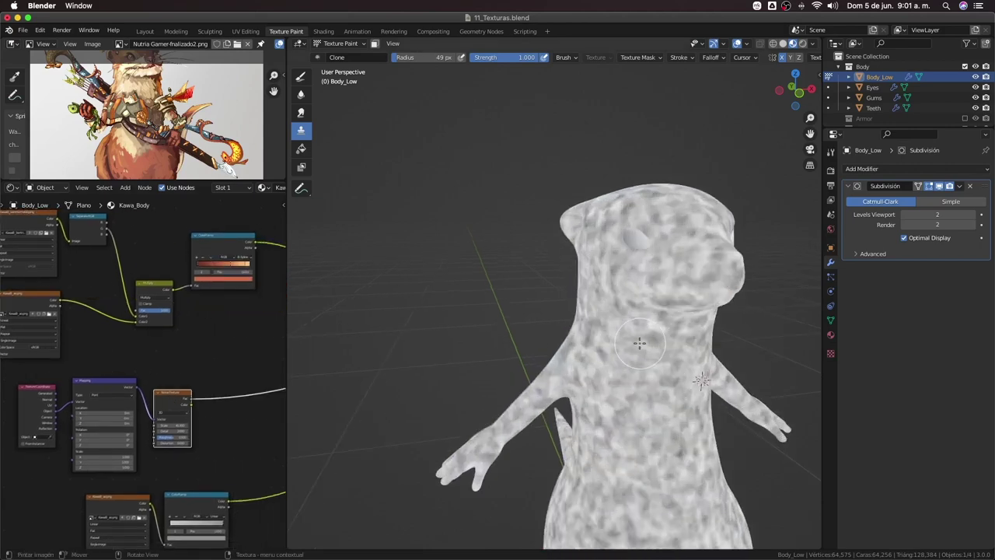
middle_click_drag(643, 359, 573, 302)
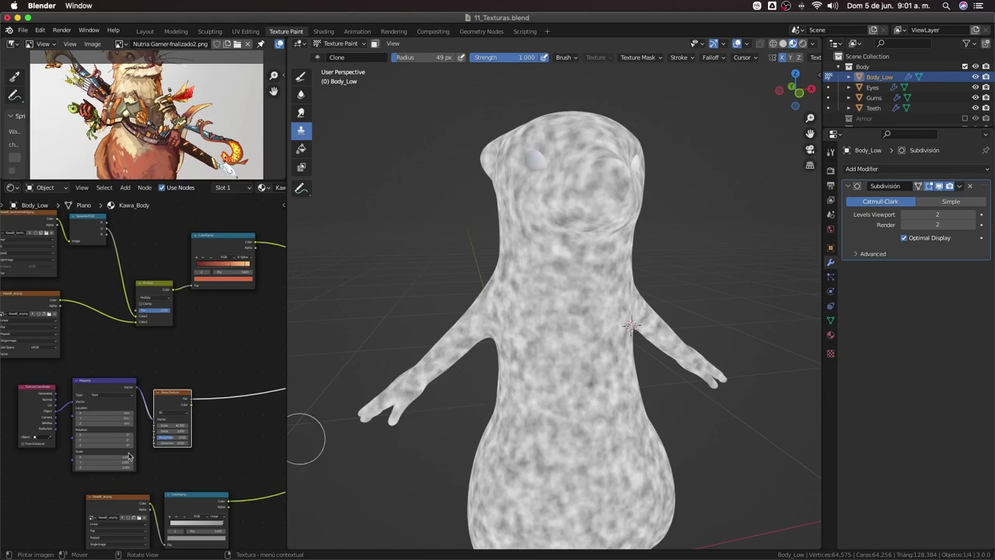
scroll(129, 456, "up", 3)
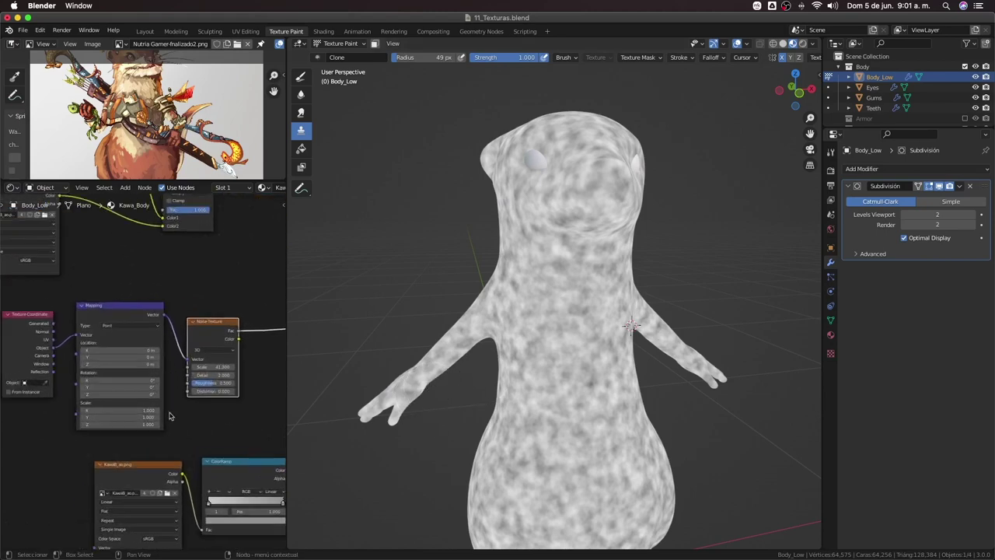
scroll(172, 408, "up", 2)
scroll(183, 388, "up", 2)
scroll(190, 373, "up", 1)
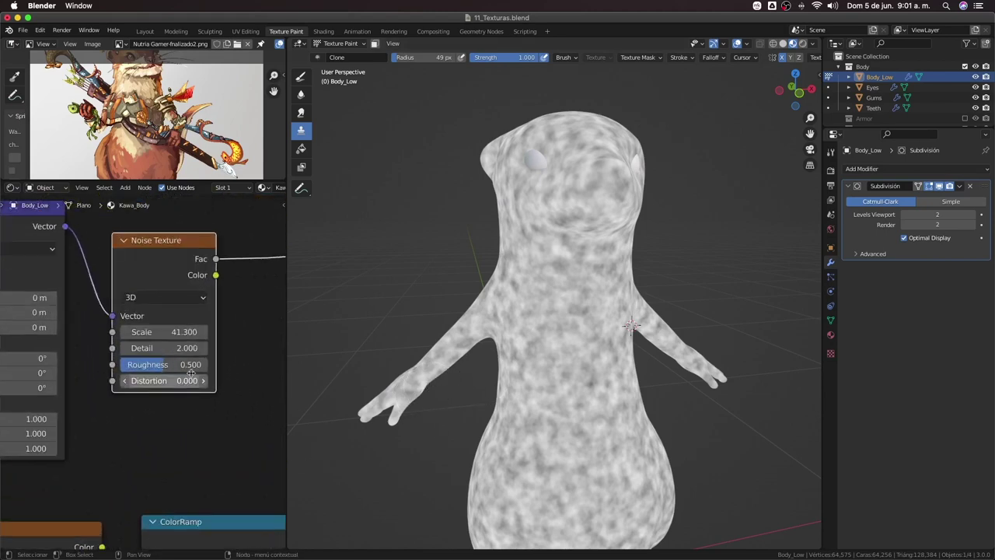
Set the Noise Texture to Scale 56.2, Detail 2.1 and Roughness 1.0
scroll(191, 384, "down", 1)
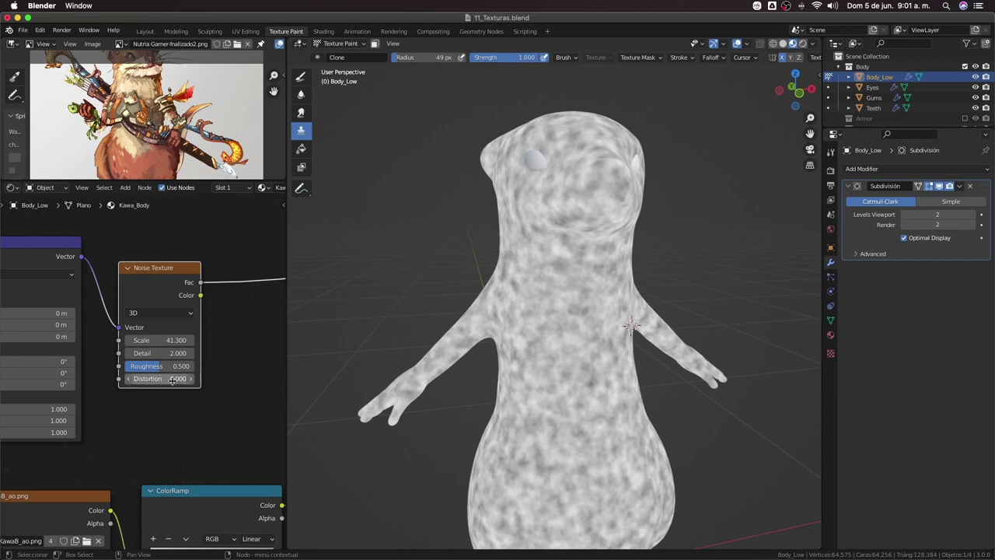
scroll(171, 398, "up", 1)
scroll(162, 392, "up", 1)
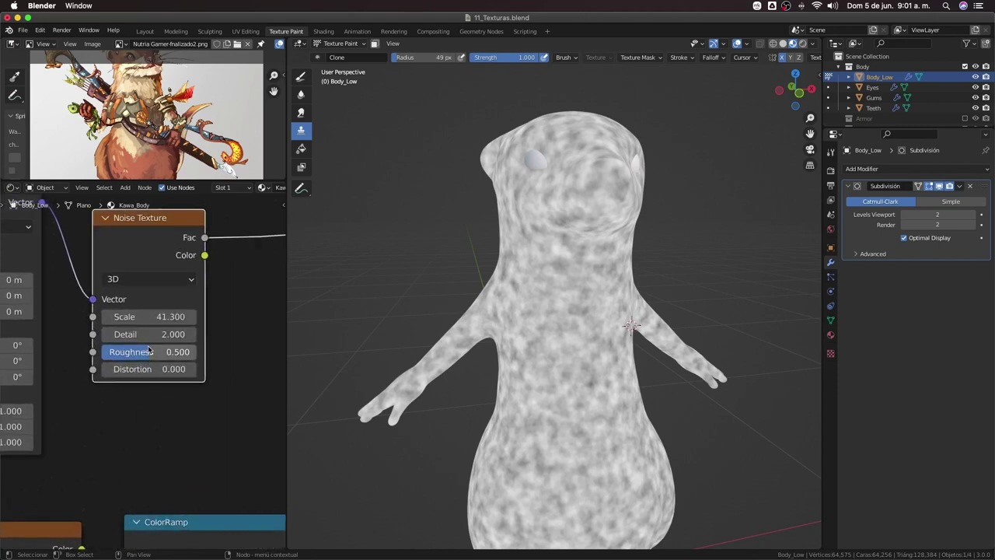
mouse_move(147, 316)
left_mouse_down()
mouse_move(186, 316)
mouse_move(150, 329)
mouse_move(171, 339)
left_mouse_up()
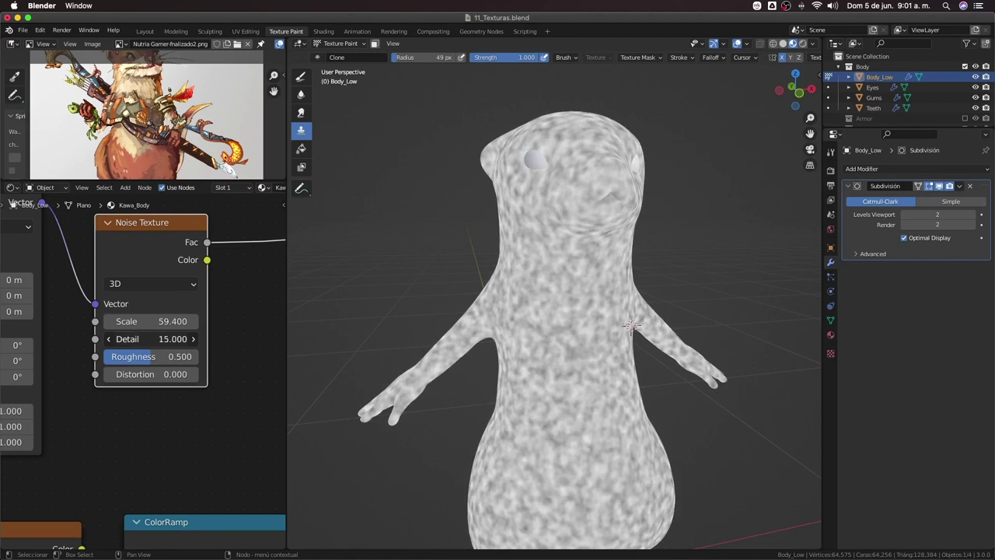
mouse_move(171, 339)
left_mouse_down()
mouse_move(140, 339)
mouse_move(179, 356)
mouse_move(178, 321)
left_mouse_up()
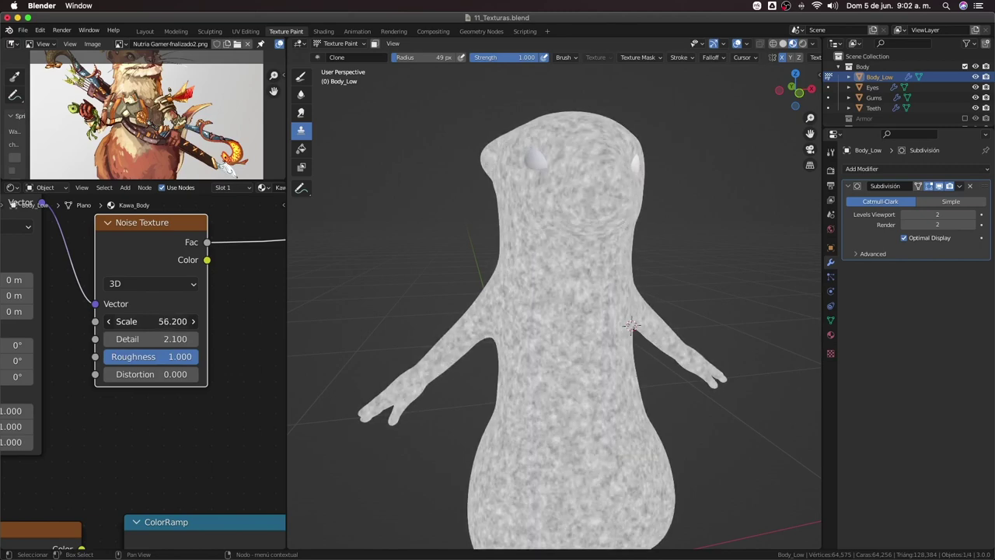
Test linking the noise output into the shader, then undo the link
scroll(88, 350, "down", 3)
scroll(88, 350, "down", 1)
scroll(88, 349, "down", 1)
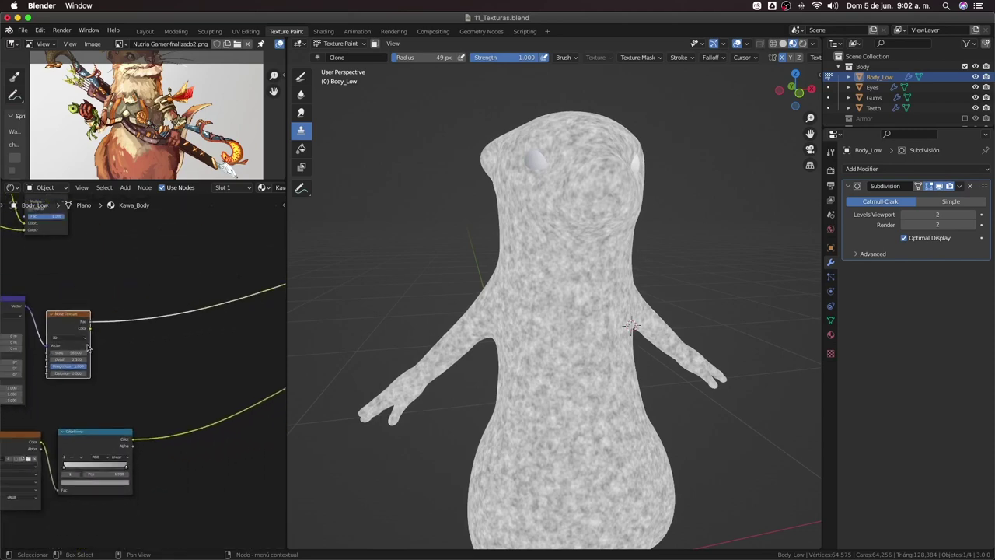
scroll(93, 346, "down", 2)
scroll(109, 341, "right", 3)
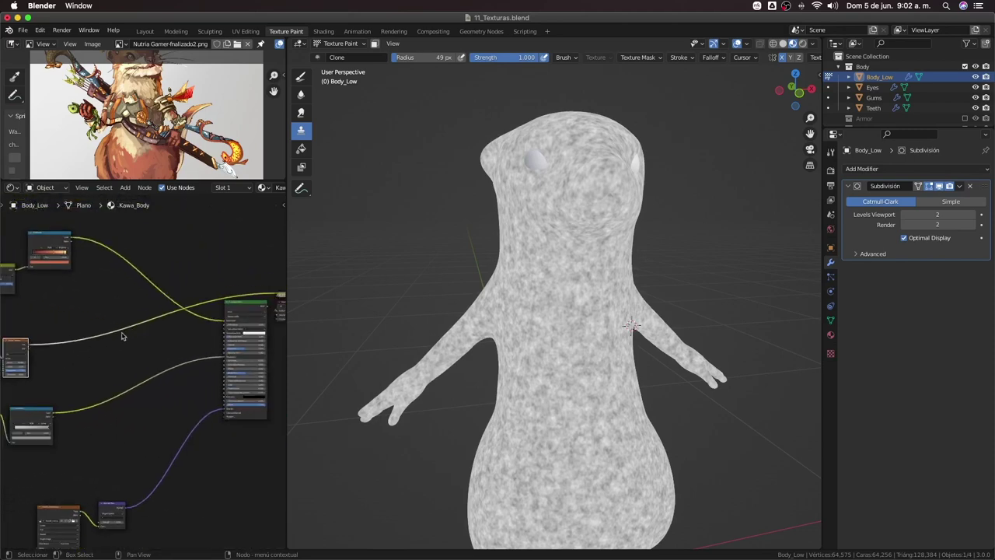
scroll(121, 336, "up", 1)
left_click_drag(9, 344, 253, 328)
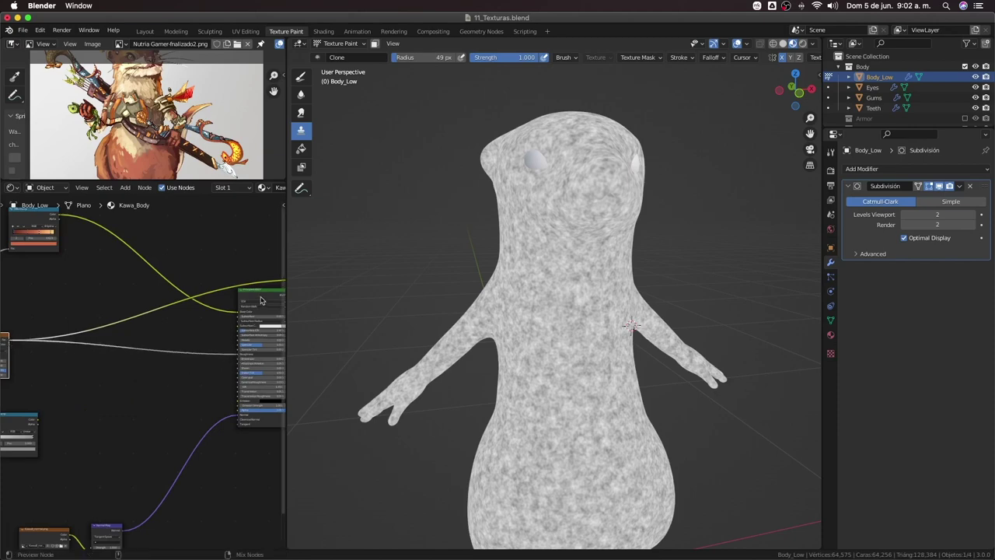
key("ctrl+z")
Raise the Noise Texture Scale to 76.8 and preview the noise on the otter
mouse_move(502, 295)
middle_mouse_down()
mouse_move(544, 311)
mouse_move(572, 299)
middle_mouse_up()
scroll(505, 311, "up", 3)
scroll(560, 280, "up", 3)
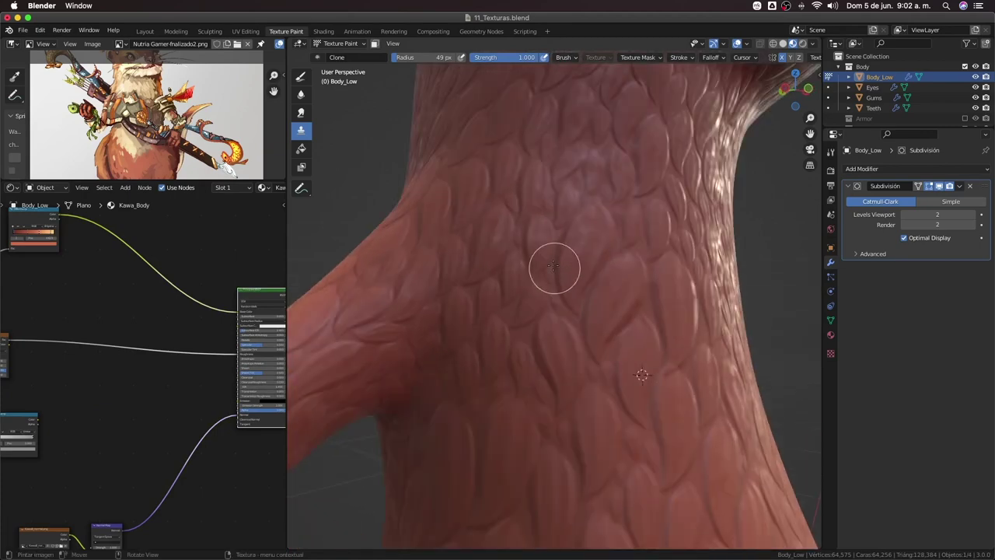
scroll(186, 402, "up", 2)
scroll(138, 412, "up", 2)
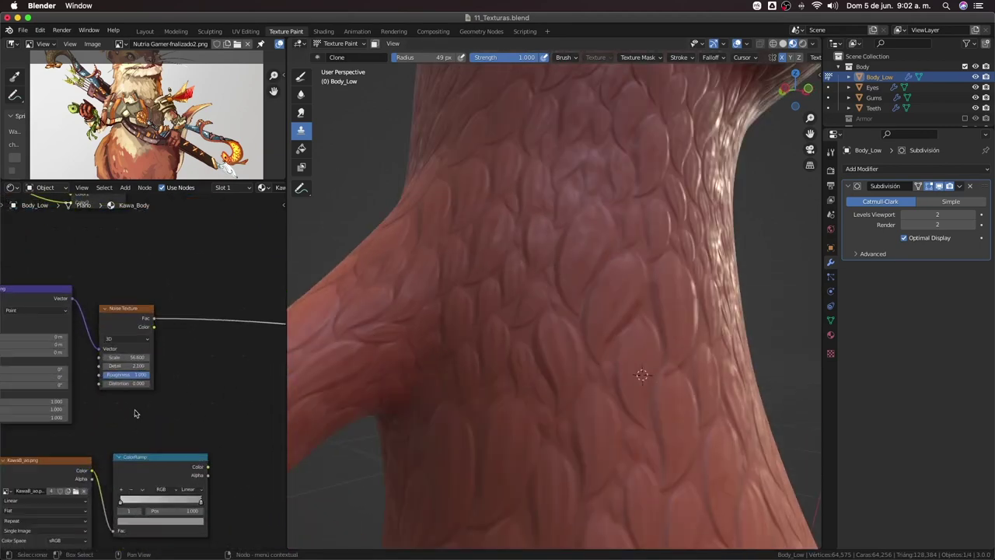
scroll(125, 379, "up", 2)
left_click_drag(100, 347, 153, 347)
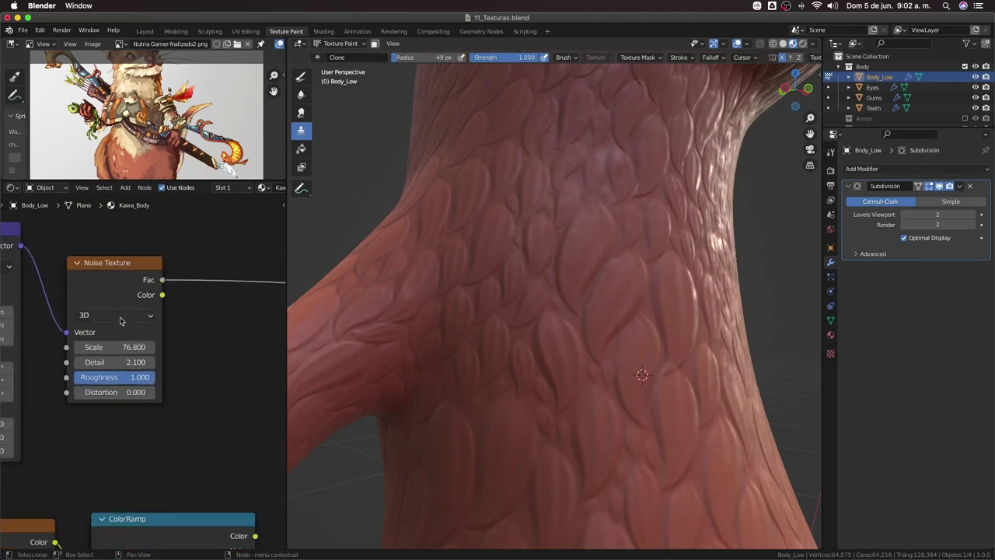
left_click(113, 286)
Try a negative Distortion, then cancel it so Distortion stays at 0
scroll(108, 413, "down", 1)
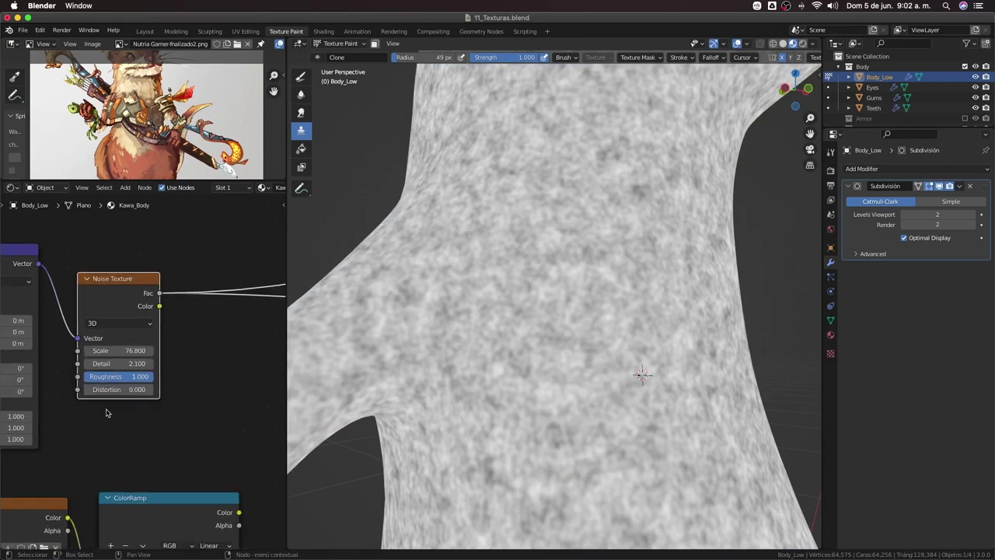
mouse_move(113, 389)
left_mouse_down()
mouse_move(54, 388)
mouse_move(86, 389)
left_mouse_up()
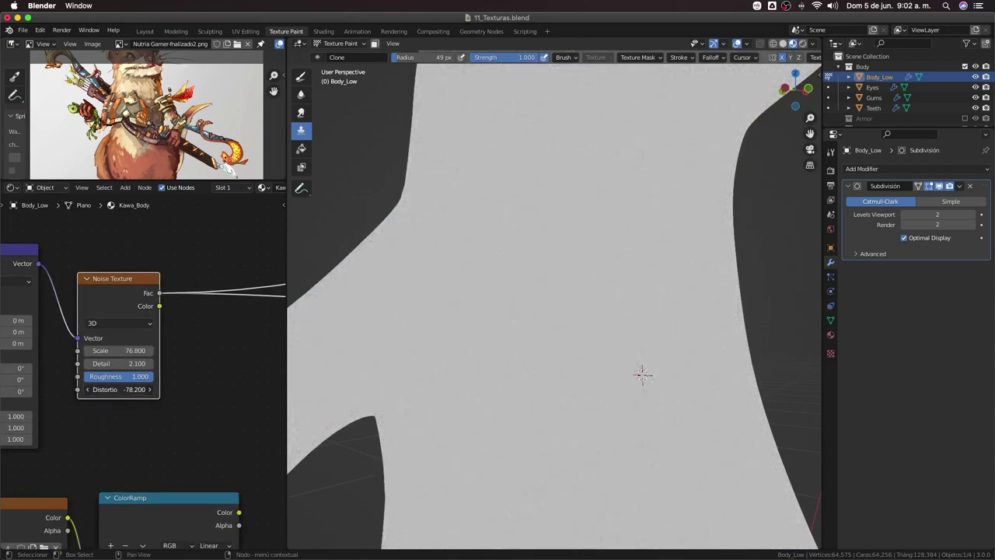
key("Return")
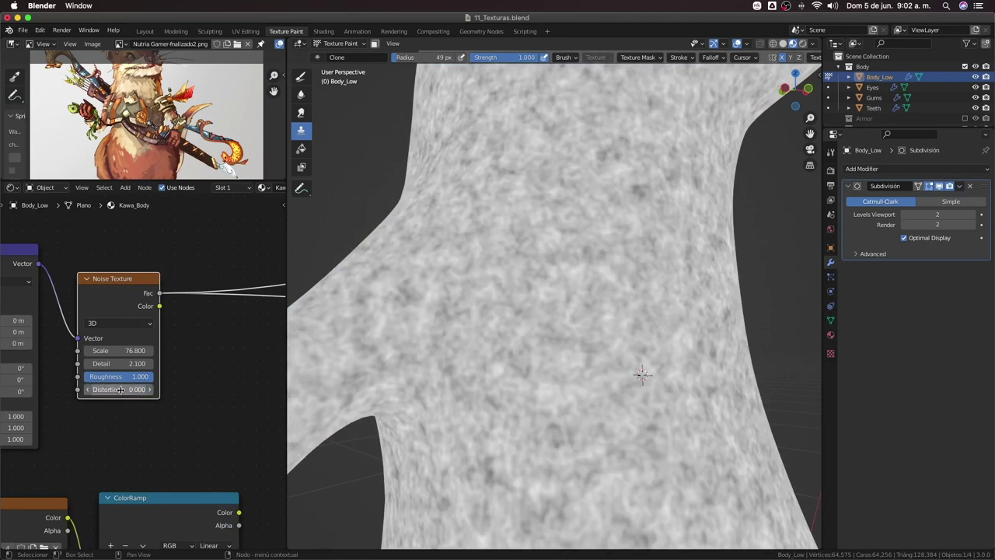
scroll(101, 393, "down", 5)
scroll(117, 402, "down", 2)
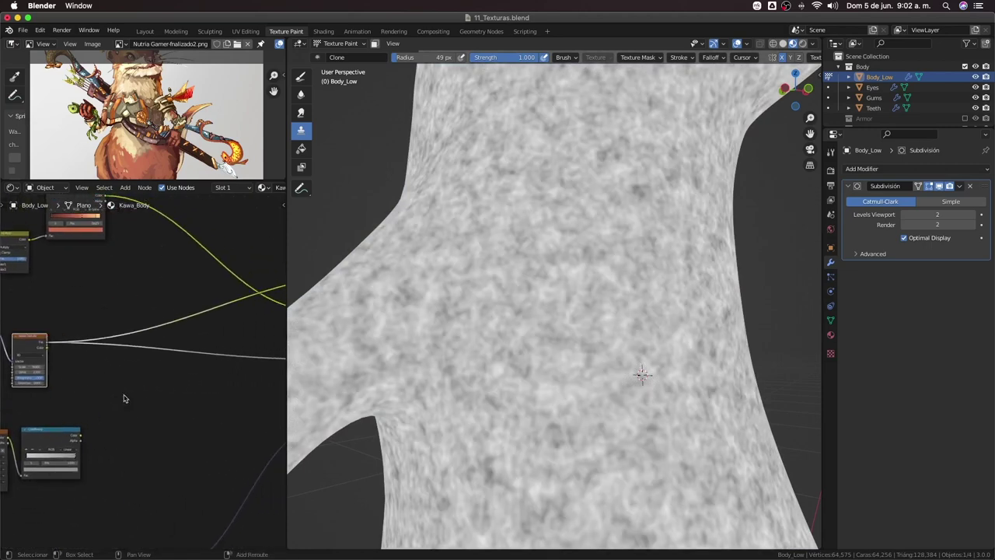
Insert a ColorRamp after the Noise Texture and pull its stops inward, one reaching 0.777
key("shift+a")
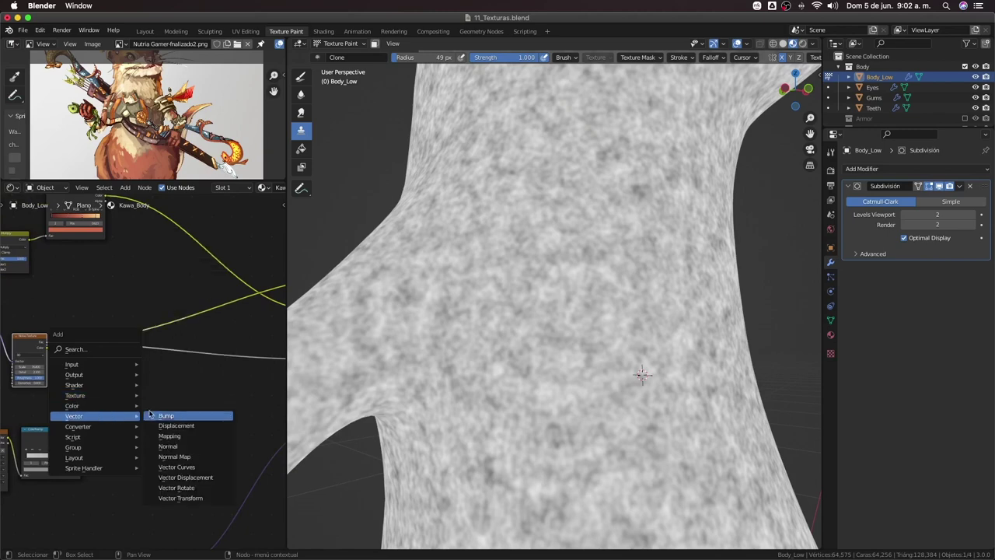
mouse_move(78, 426)
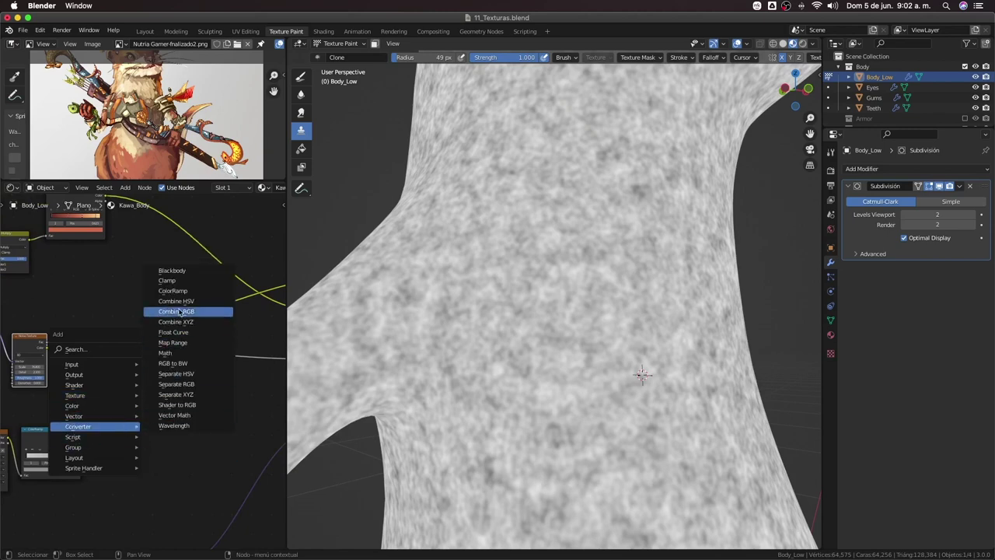
left_click(173, 291)
left_click(163, 342)
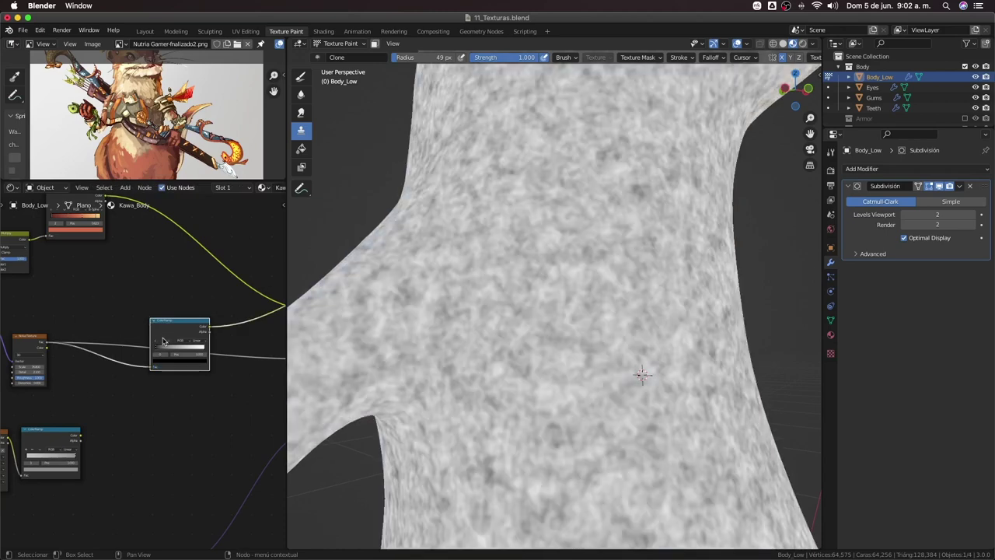
left_click_drag(164, 343, 111, 346)
scroll(103, 377, "up", 1)
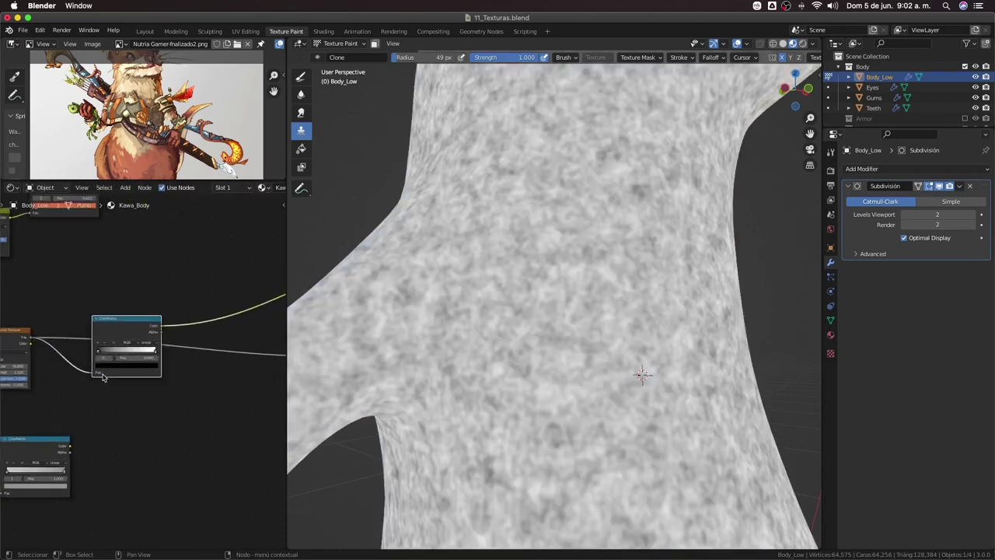
scroll(104, 376, "up", 1)
left_click_drag(92, 352, 96, 352)
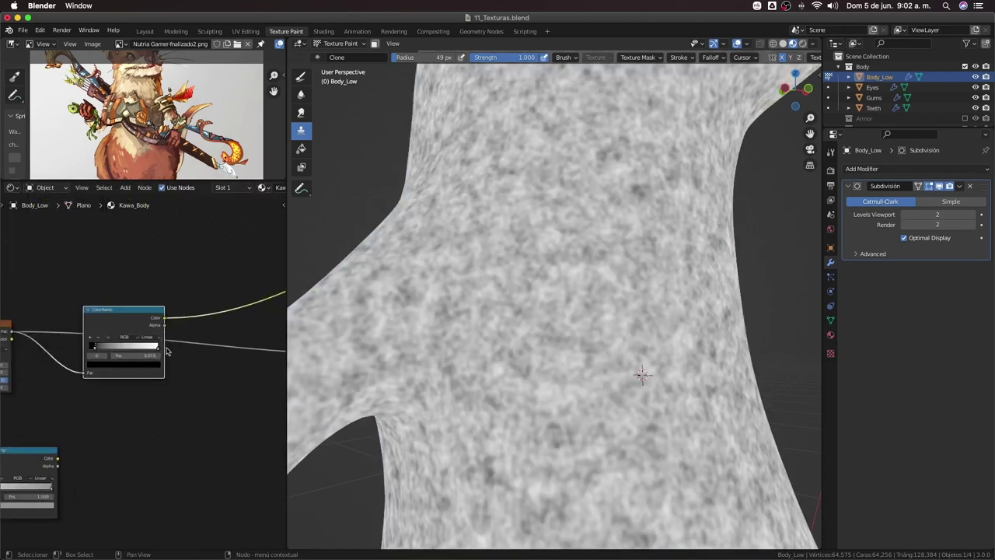
left_click_drag(157, 350, 142, 352)
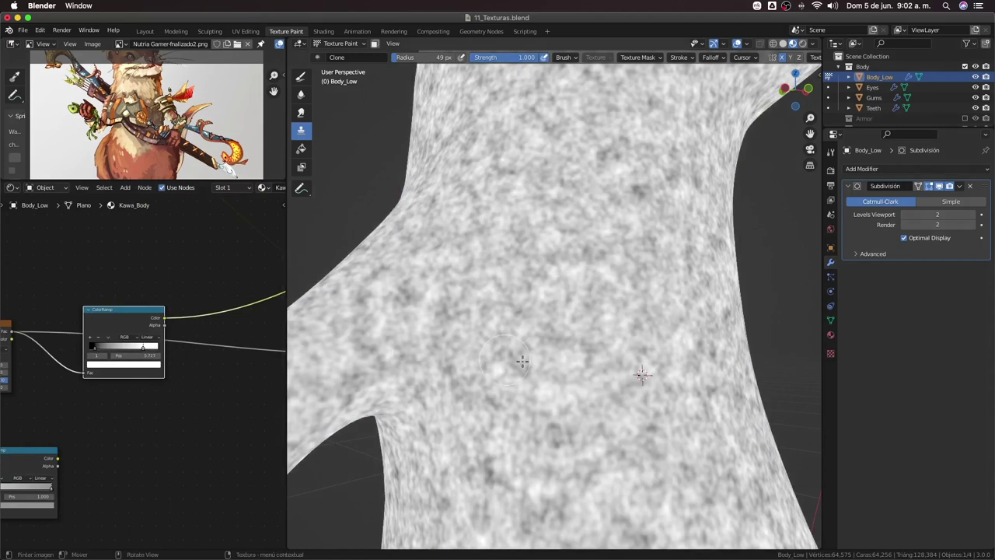
scroll(64, 401, "down", 2)
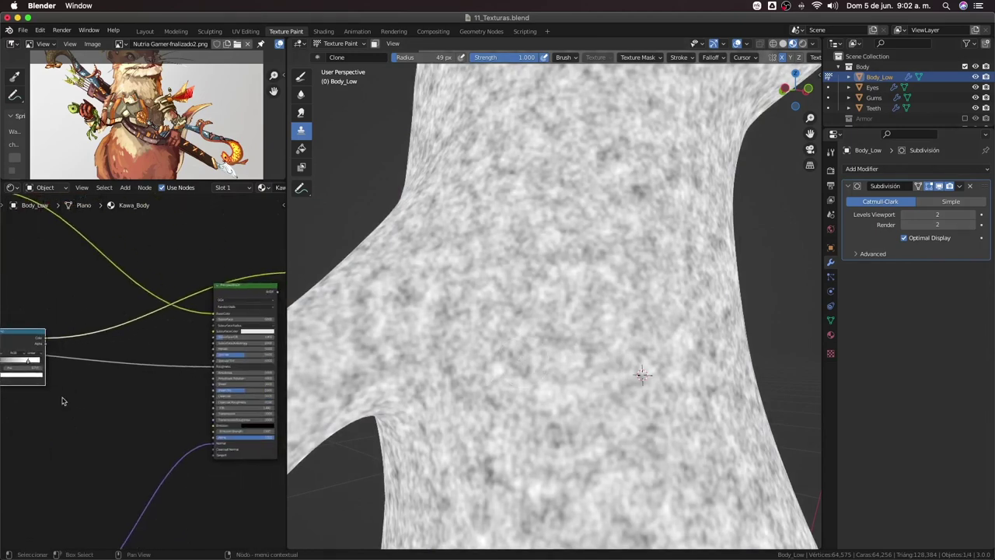
Feed the ColorRamp into the Principled BSDF Roughness input and preview the full otter material
left_click_drag(45, 337, 215, 367)
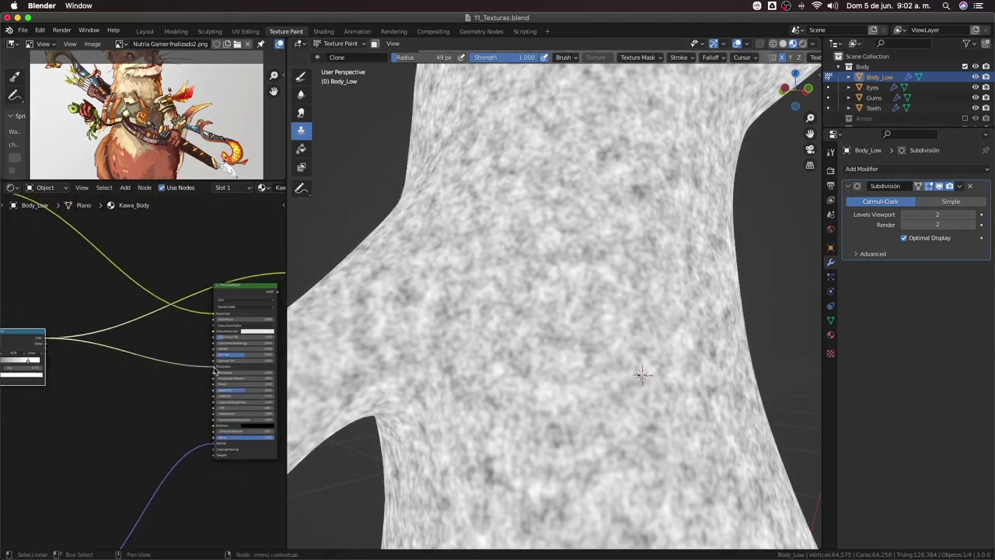
left_click(236, 308)
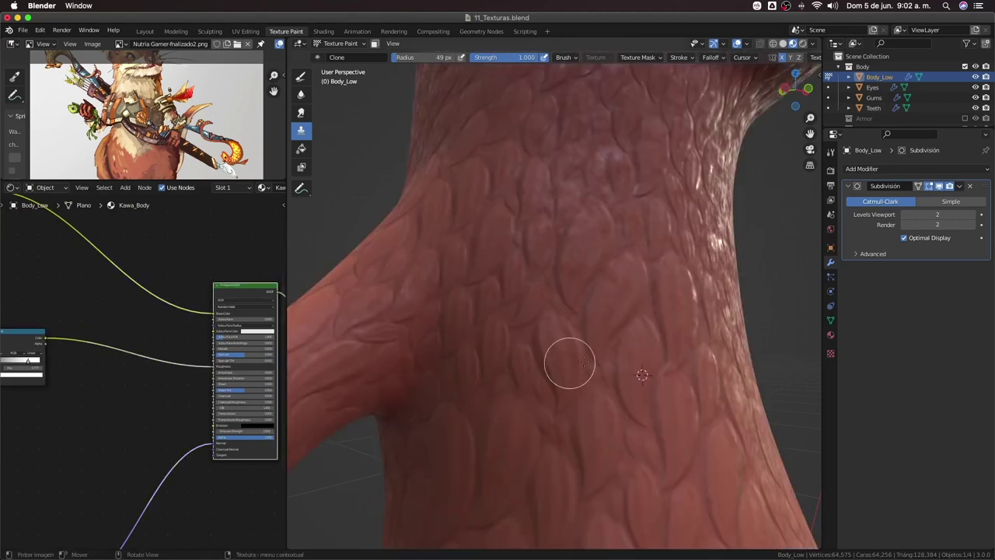
scroll(567, 356, "down", 2)
scroll(547, 360, "down", 4)
mouse_move(560, 373)
middle_mouse_down()
mouse_move(621, 336)
mouse_move(515, 400)
middle_mouse_up()
scroll(516, 400, "up", 3)
scroll(568, 345, "down", 3)
middle_click_drag(568, 345, 614, 345)
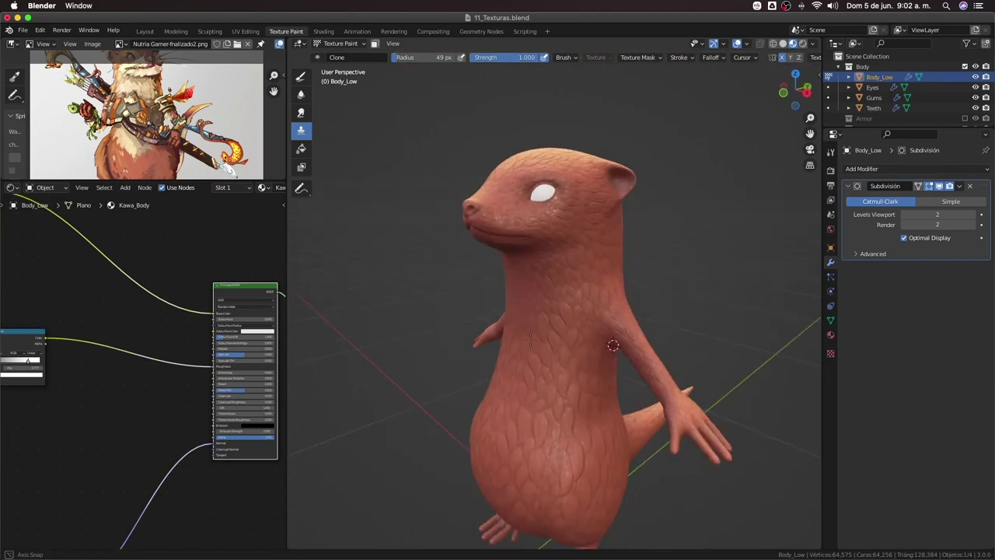
mouse_move(531, 339)
middle_mouse_down()
mouse_move(537, 321)
mouse_move(563, 338)
mouse_move(510, 364)
middle_mouse_up()
scroll(111, 378, "up", 2)
scroll(129, 391, "left", 5)
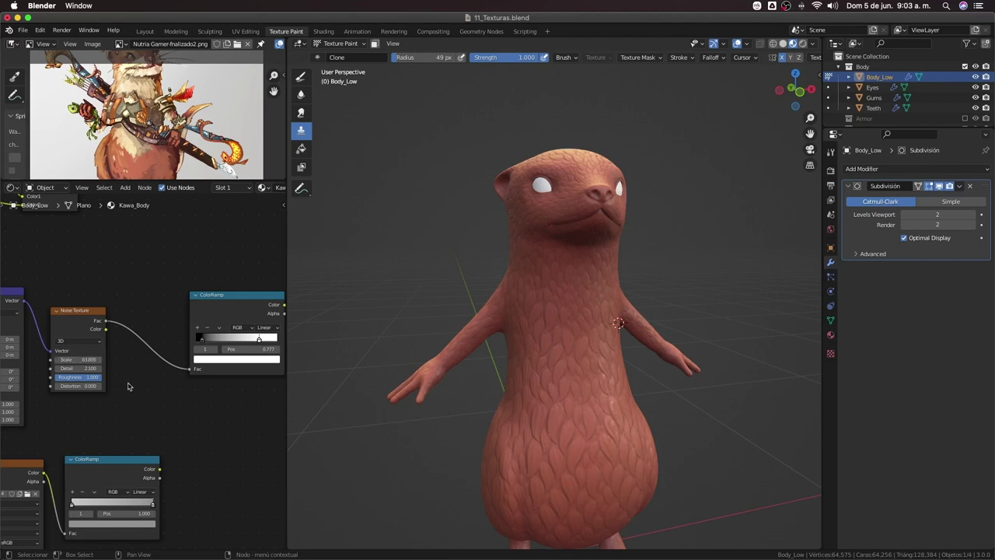
Fine-tune the noise ColorRamp's black and white points, settling a stop near 0.73
scroll(77, 381, "right", 4)
left_click_drag(133, 344, 151, 349)
left_click_drag(149, 347, 126, 348)
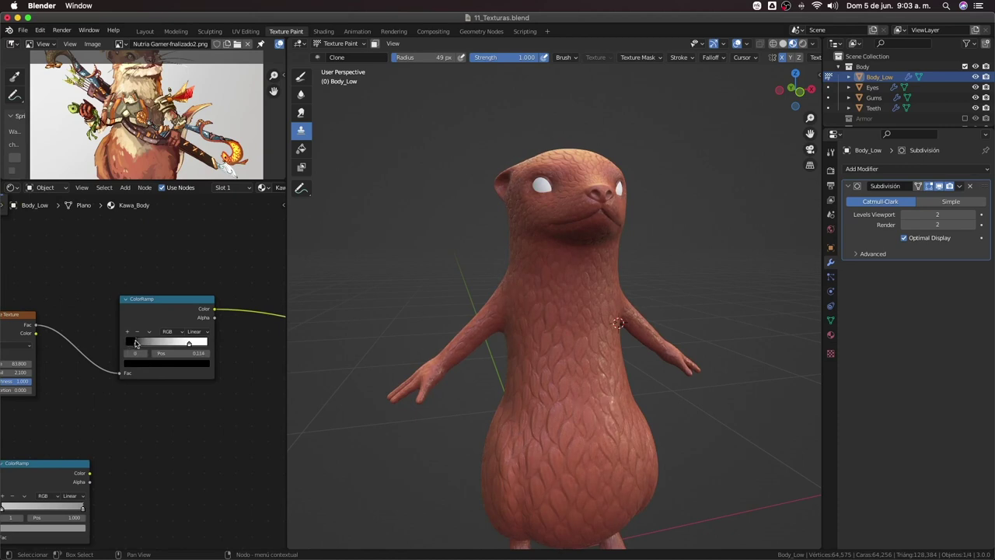
left_click_drag(132, 344, 134, 346)
middle_click_drag(467, 362, 433, 372)
left_click_drag(190, 346, 185, 346)
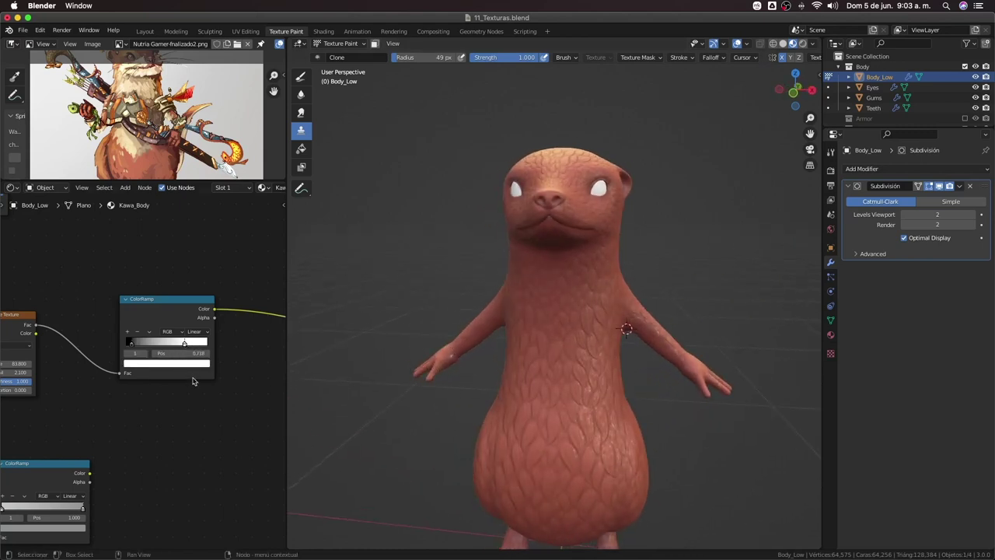
Reconnect the lower ColorRamp output to the Principled BSDF, restoring the scaly orange skin
scroll(193, 381, "down", 2)
scroll(176, 381, "down", 2)
scroll(140, 385, "down", 2)
scroll(110, 391, "down", 2)
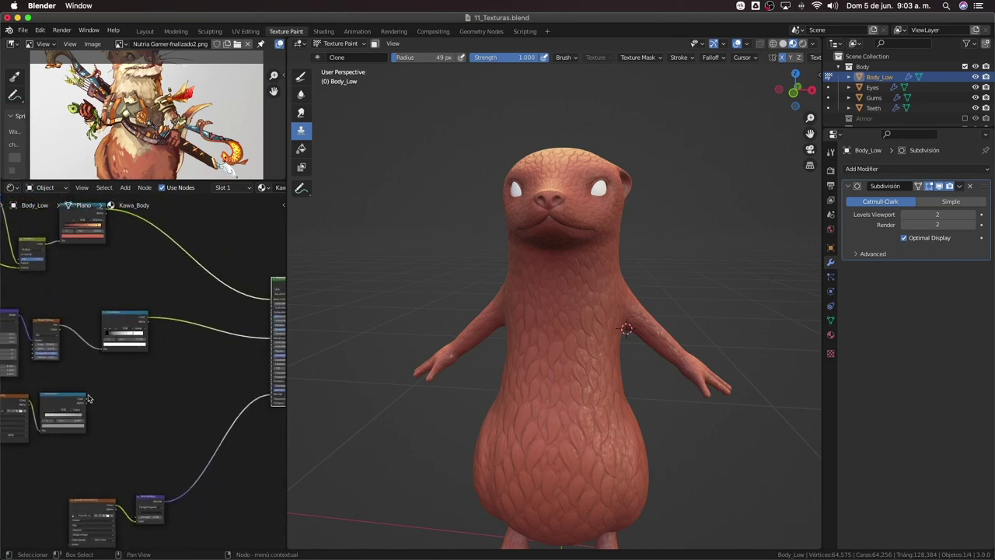
left_click_drag(86, 402, 235, 342)
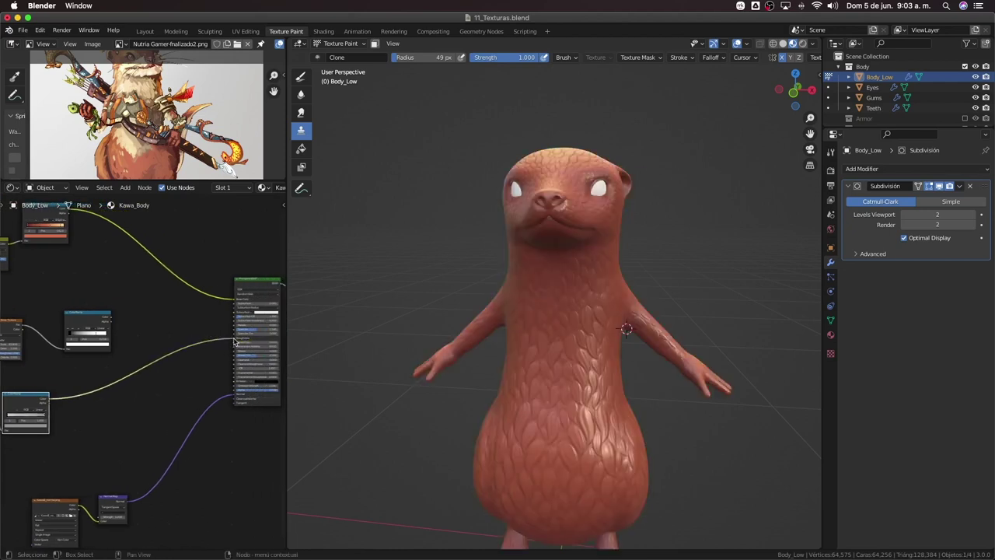
middle_click_drag(595, 355, 492, 362)
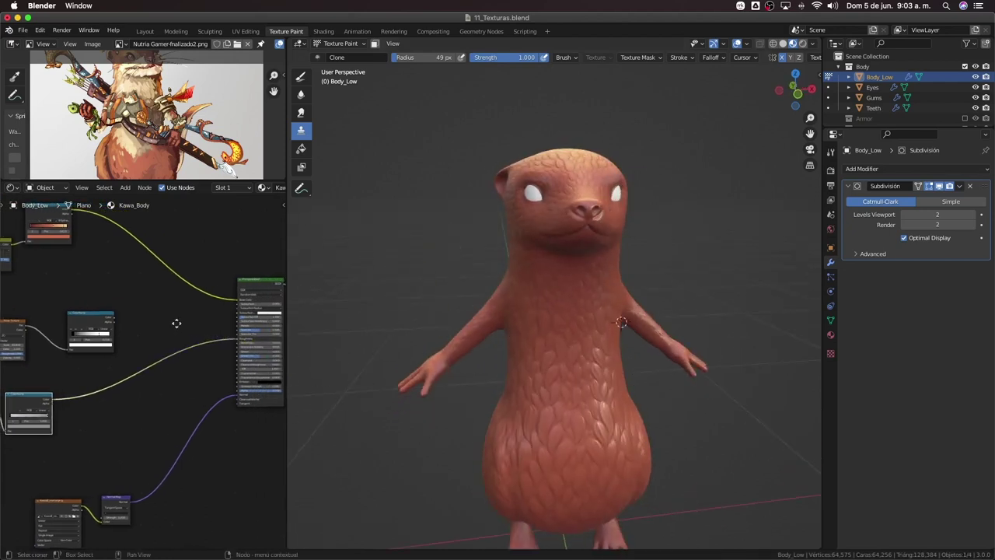
middle_click_drag(68, 293, 135, 318)
Drop the small Mix node onto the base-colour link and plug the noise ColorRamp into it
left_click(55, 255)
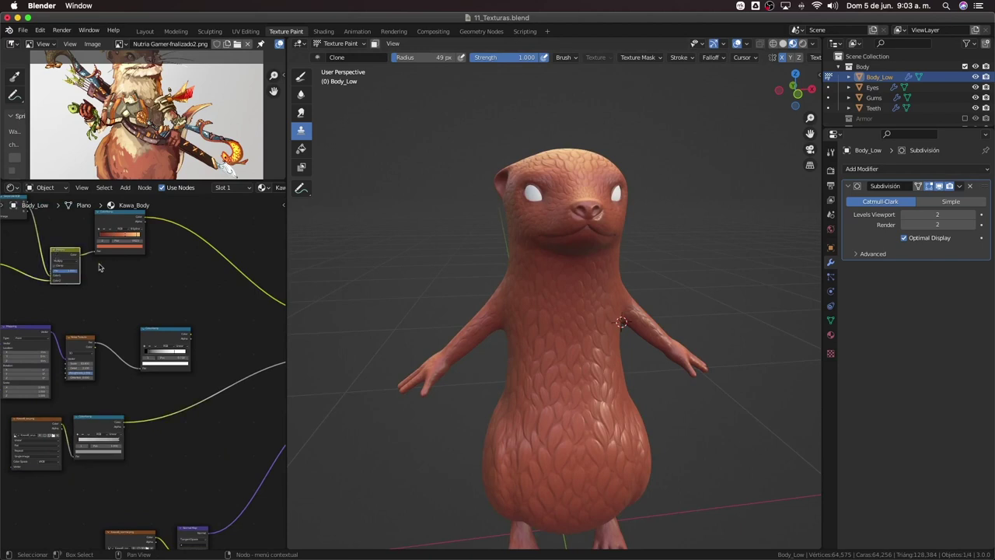
scroll(91, 287, "right", 2)
key("g")
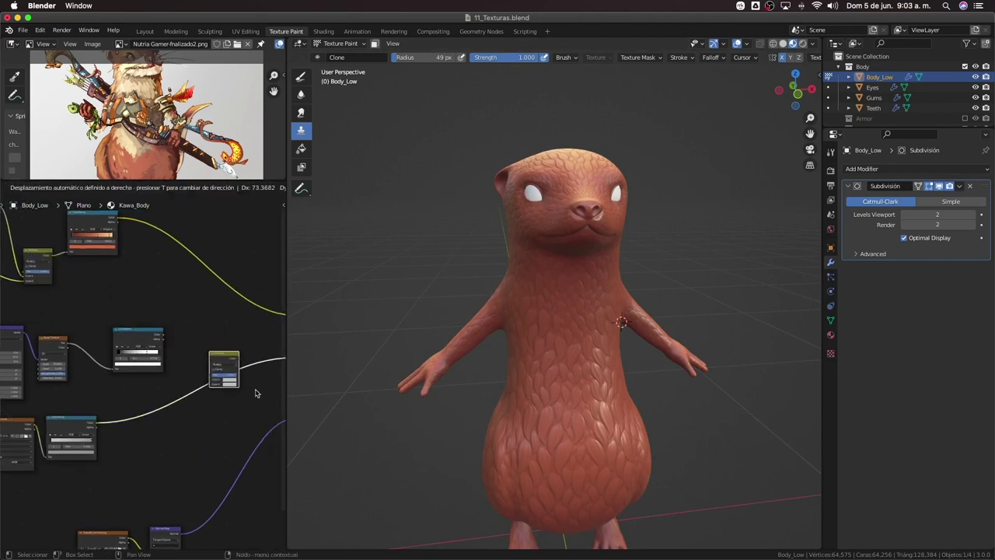
left_click(247, 388)
left_click_drag(163, 335, 208, 387)
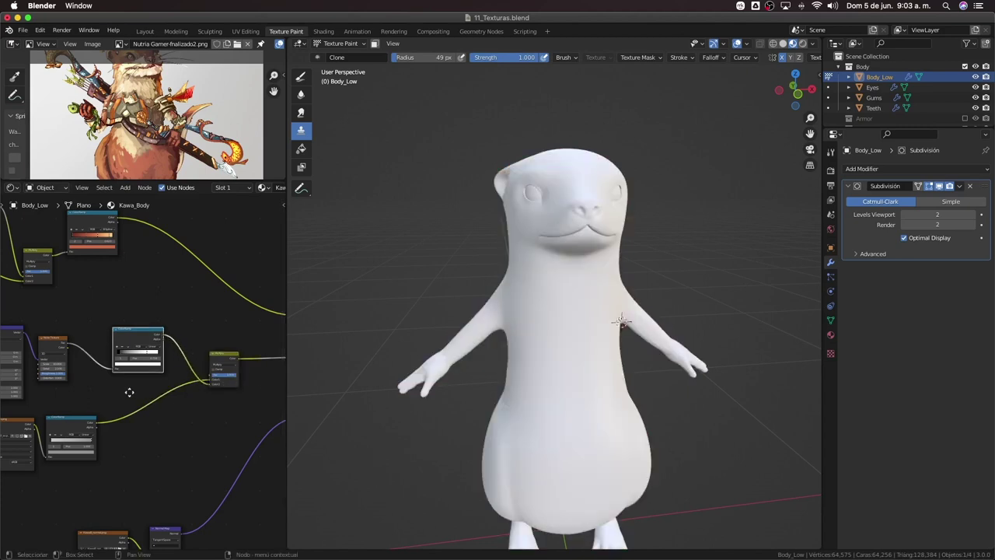
Try the Multiply factor at 0, then set it back to 1
middle_click_drag(129, 392, 132, 396)
scroll(183, 387, "up", 1)
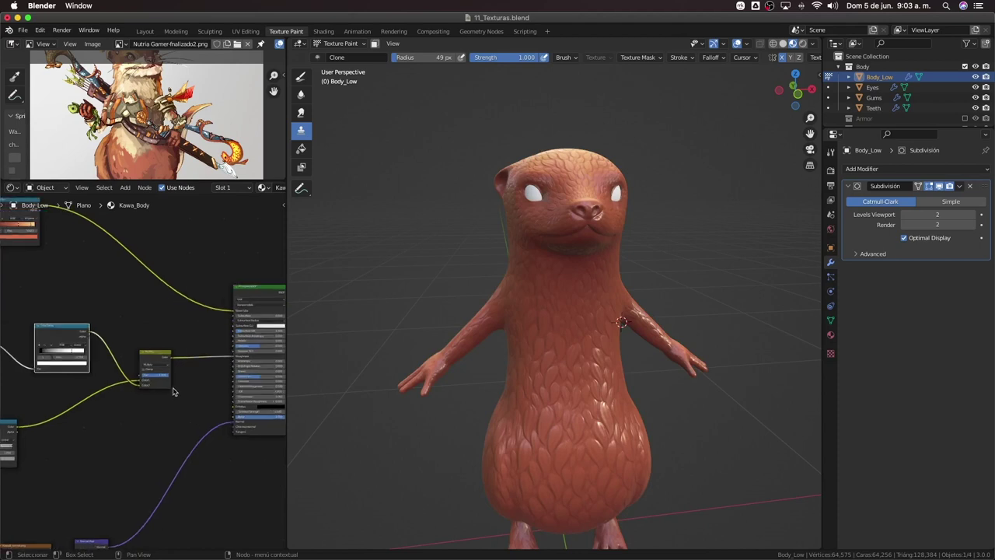
scroll(178, 387, "up", 1)
scroll(174, 388, "up", 1)
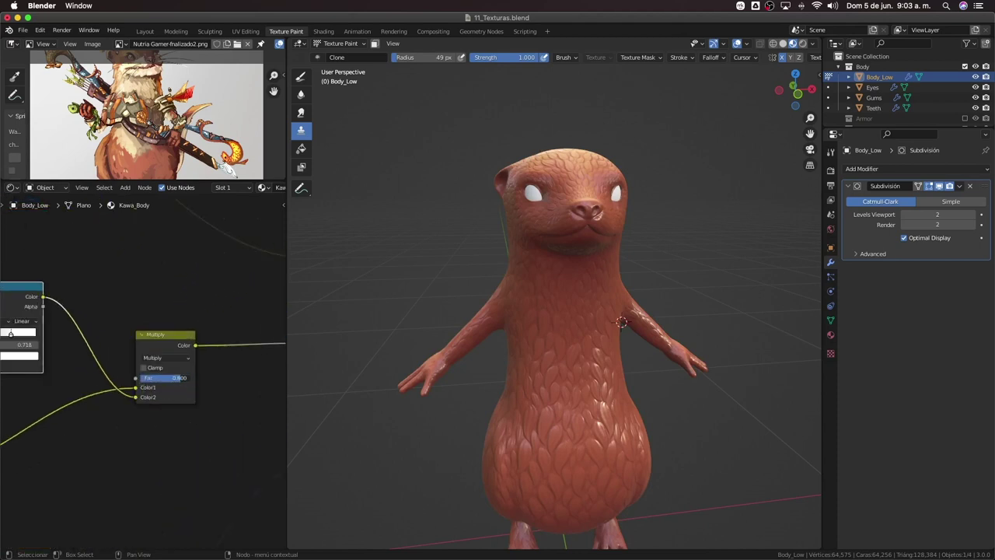
mouse_move(164, 378)
left_mouse_down()
mouse_move(116, 378)
mouse_move(214, 378)
left_mouse_up()
scroll(202, 385, "down", 2)
mouse_move(194, 394)
middle_mouse_down()
mouse_move(243, 381)
mouse_move(136, 403)
middle_mouse_up()
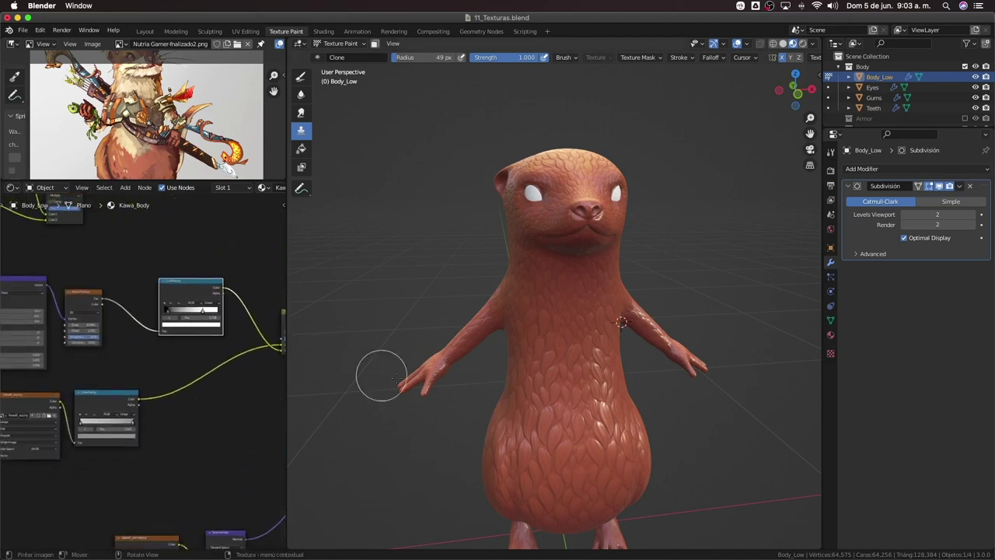
Preview the Multiply node's output on the otter and reconnect a link into it
mouse_move(381, 376)
middle_mouse_down()
mouse_move(144, 351)
mouse_move(166, 342)
middle_mouse_up()
scroll(285, 372, "up", 1)
left_click(177, 334, "ctrl+shift")
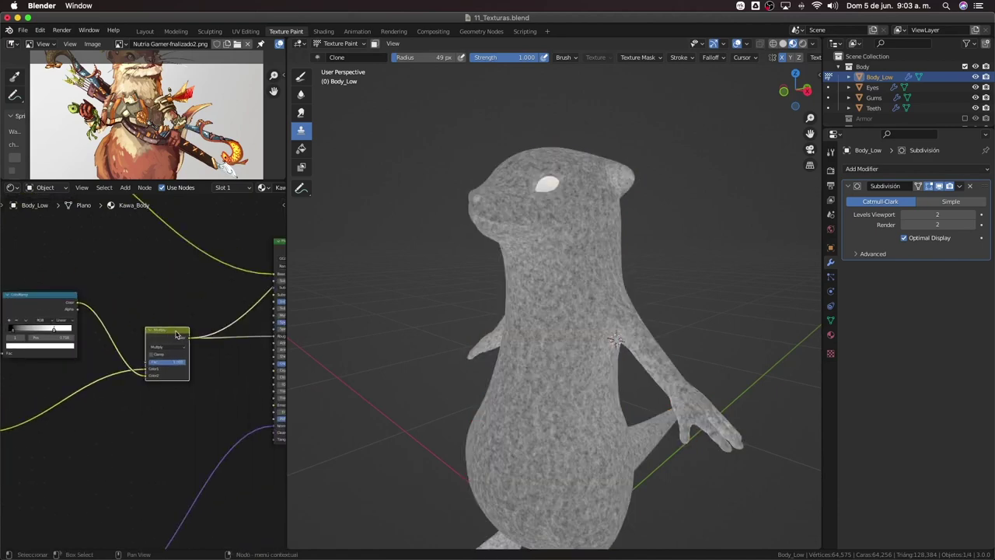
scroll(163, 376, "up", 2)
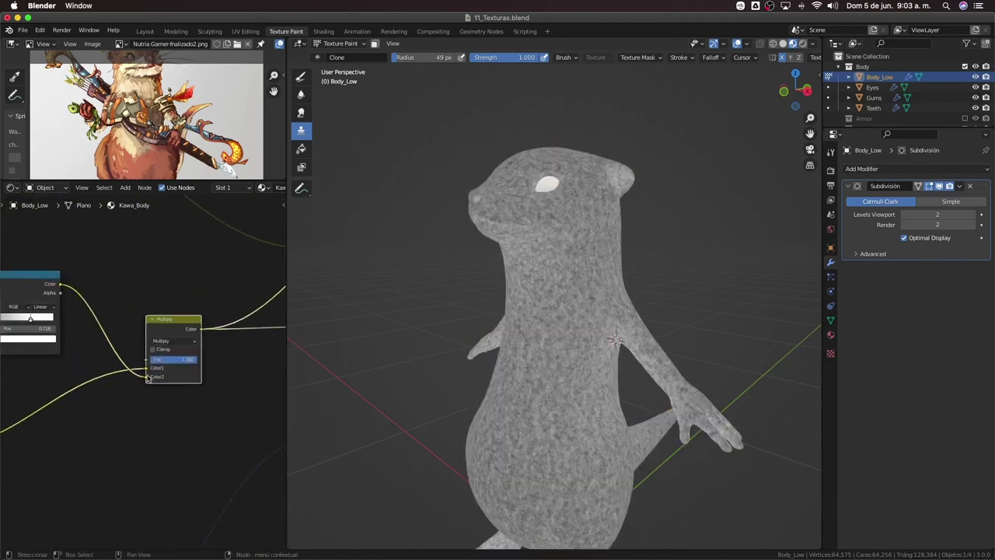
left_click_drag(146, 378, 144, 371)
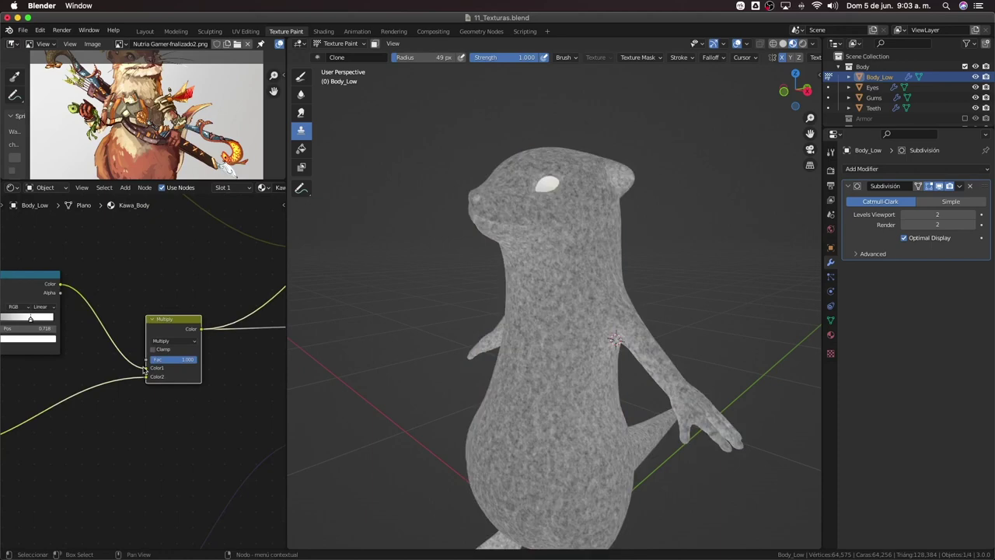
scroll(573, 384, "up", 3)
middle_click_drag(573, 384, 536, 390)
scroll(536, 390, "down", 3)
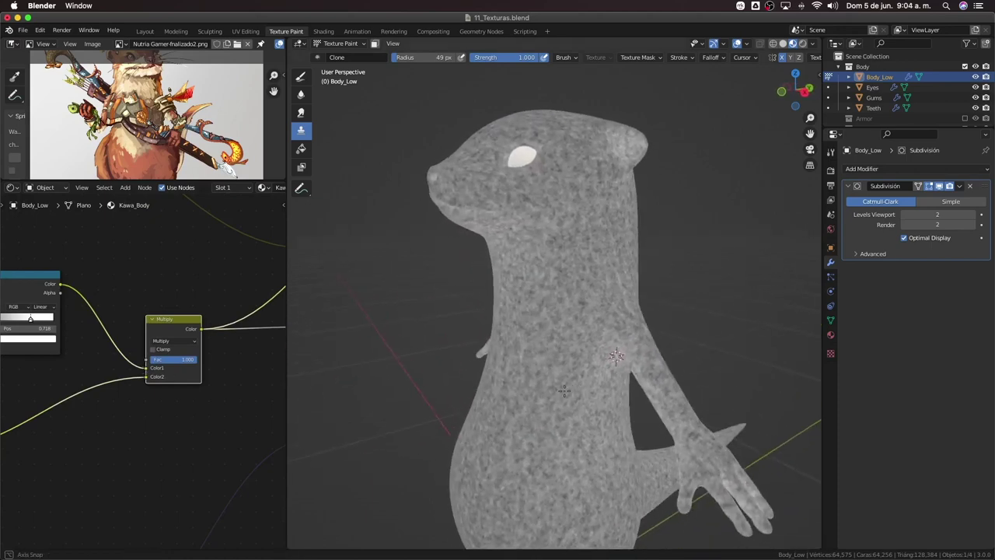
scroll(180, 404, "down", 1)
scroll(188, 401, "down", 2)
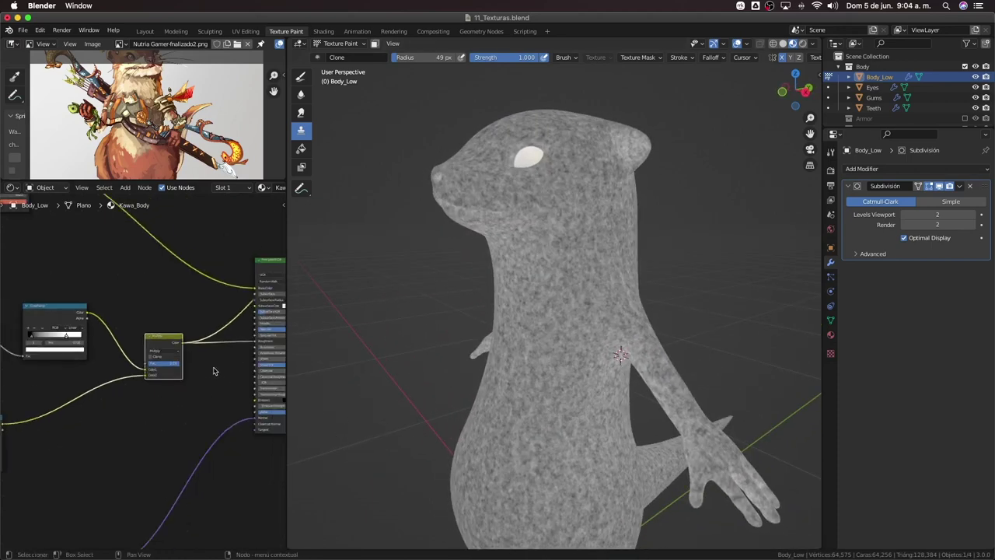
Switch the Mix node away from Multiply, trying two other blend modes
left_click(161, 352)
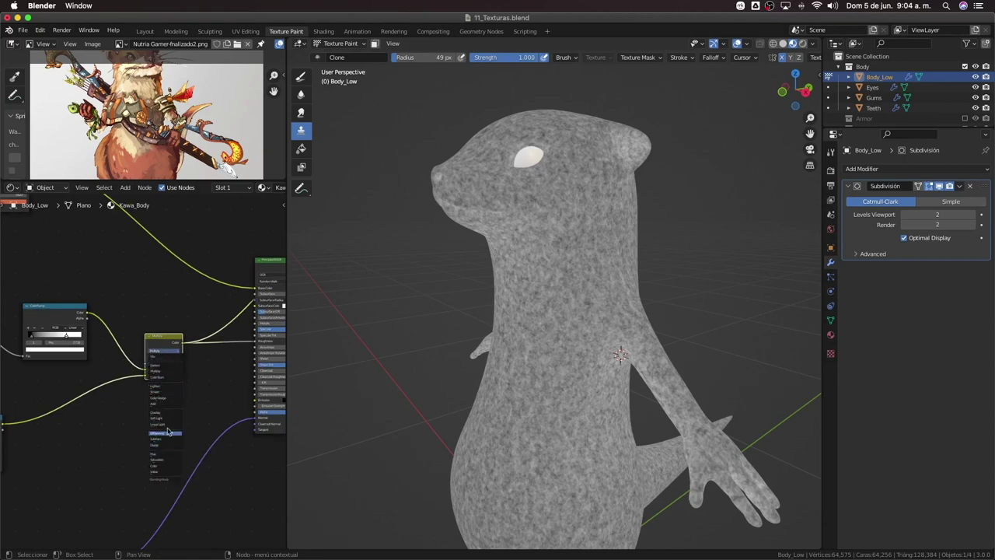
left_click(165, 362)
left_click(165, 355)
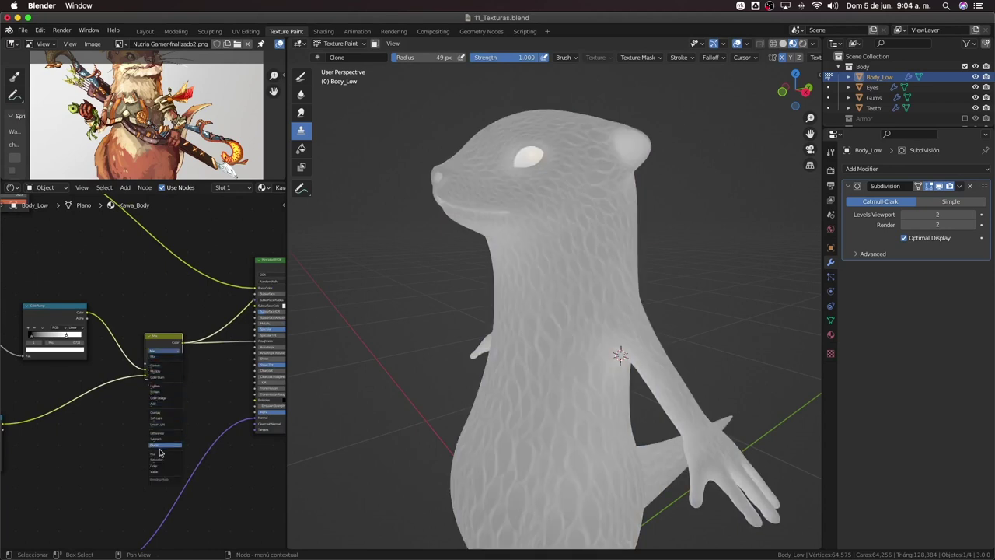
left_click(163, 408)
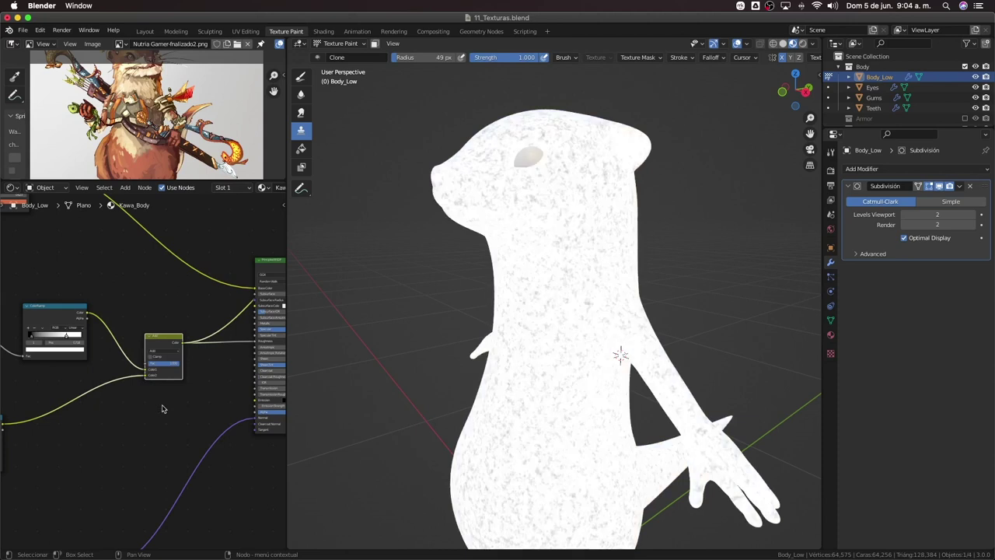
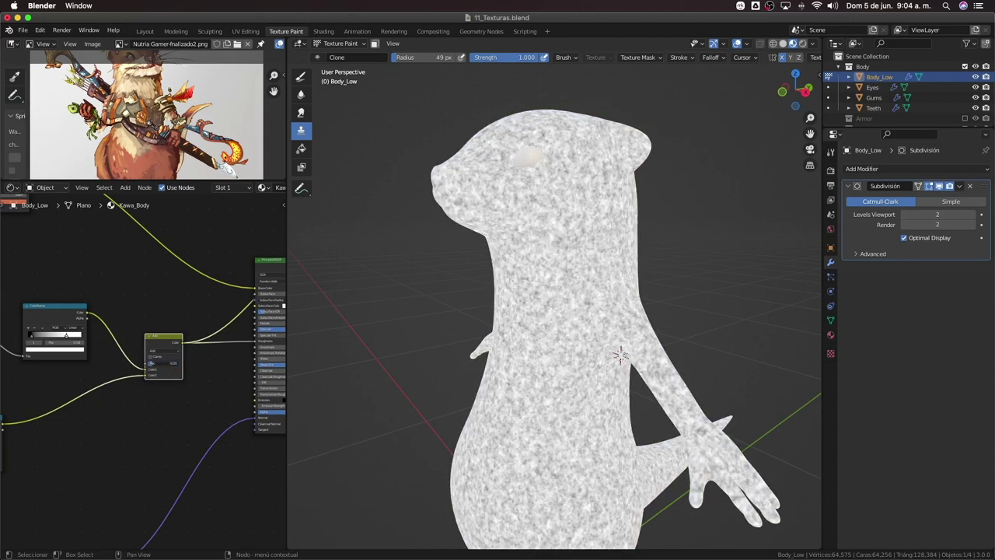
Switch the scale texture's Add blend to Mix and lower its Fac to about 0.64
left_click_drag(156, 363, 171, 363)
scroll(237, 336, "right", 3)
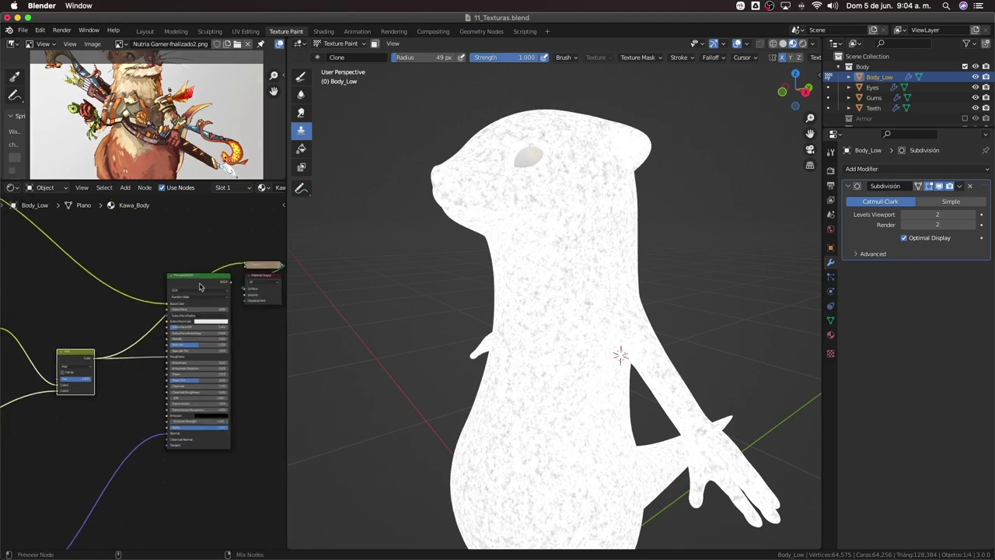
left_click(170, 305, "ctrl+shift")
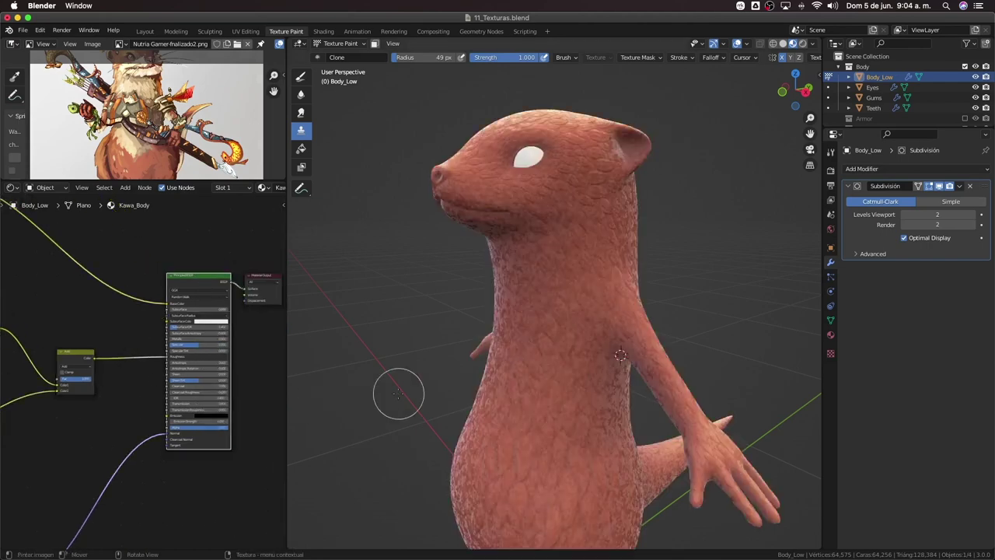
scroll(147, 388, "up", 1)
key("KP_Decimal")
left_click(156, 363)
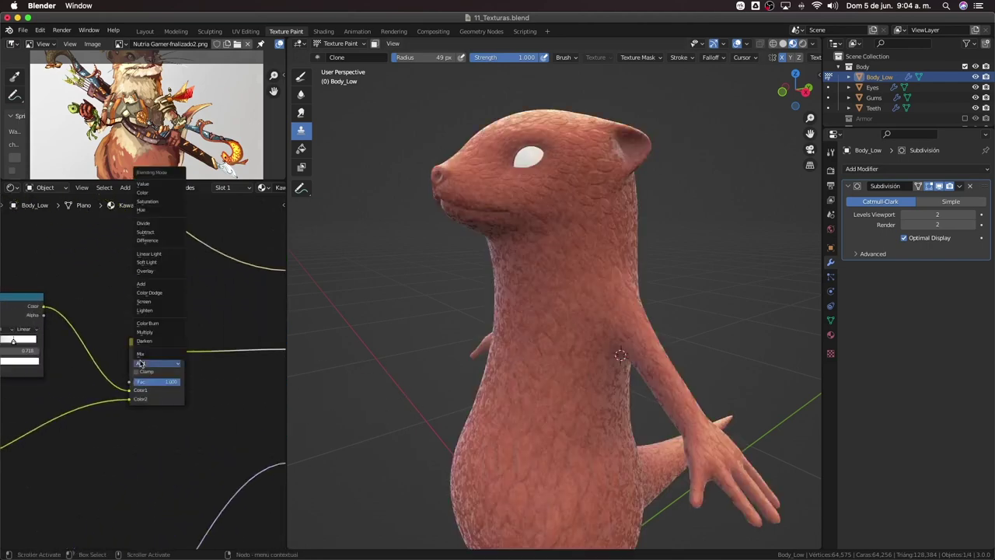
left_click(156, 378)
left_click(153, 364)
left_click(153, 356)
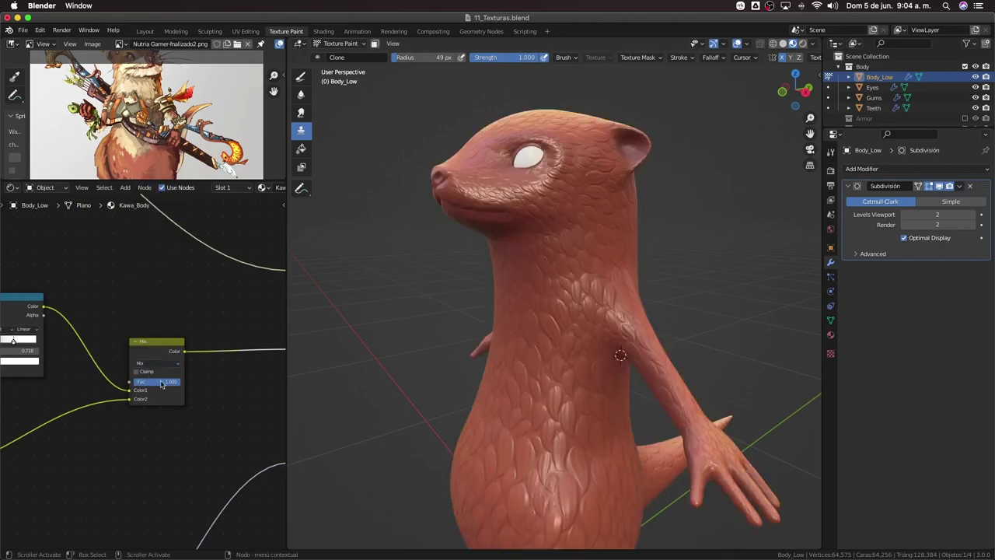
left_click_drag(178, 384, 148, 382)
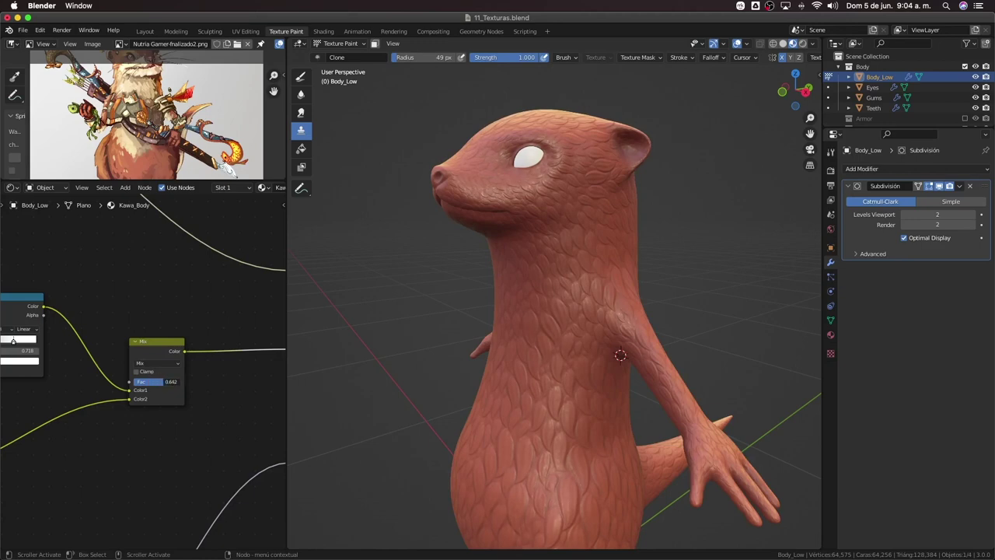
left_click(158, 364)
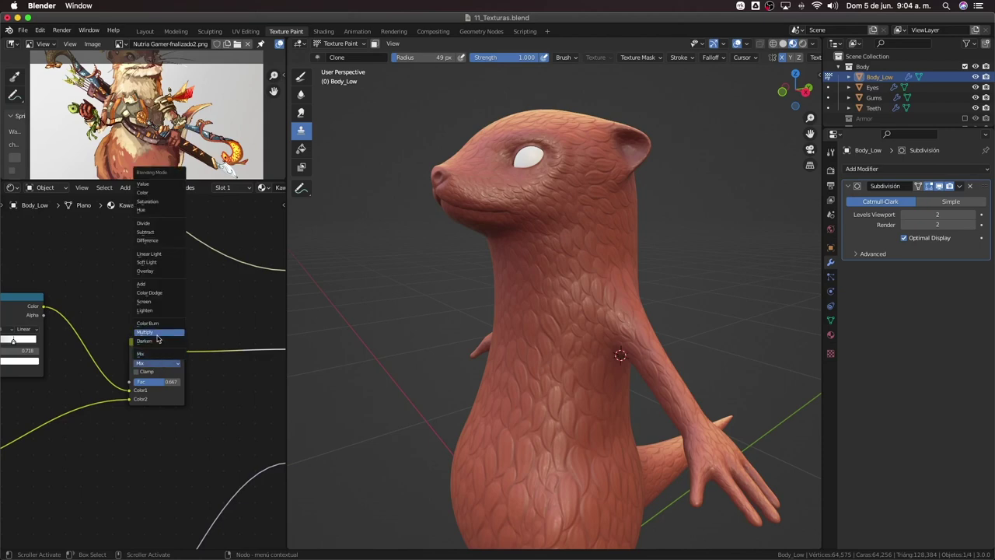
Switch the blend to Multiply, lower its factor, and slightly brighten the lower colour ramp's colour
left_click(151, 350)
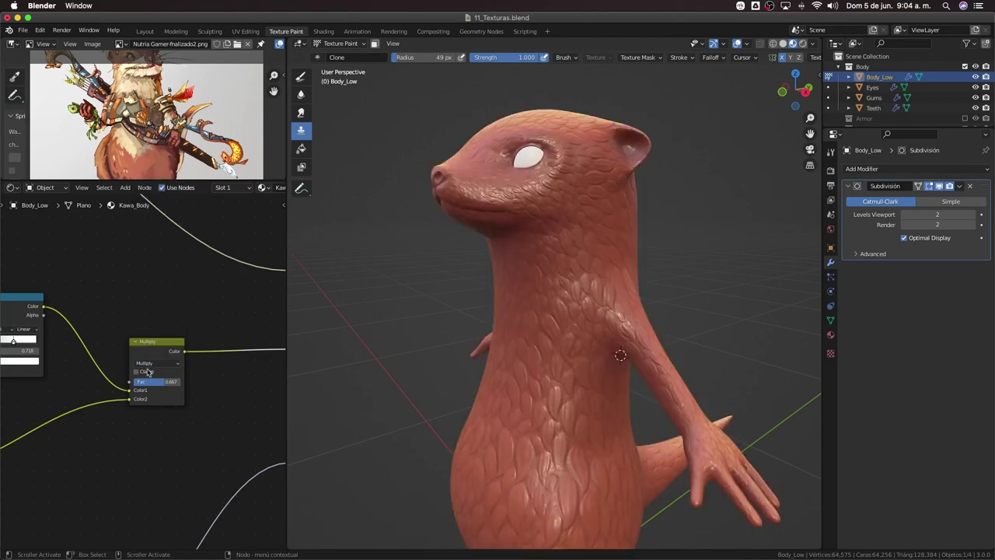
mouse_move(165, 387)
left_mouse_down()
mouse_move(144, 386)
mouse_move(181, 381)
mouse_move(136, 381)
mouse_move(131, 397)
left_mouse_up()
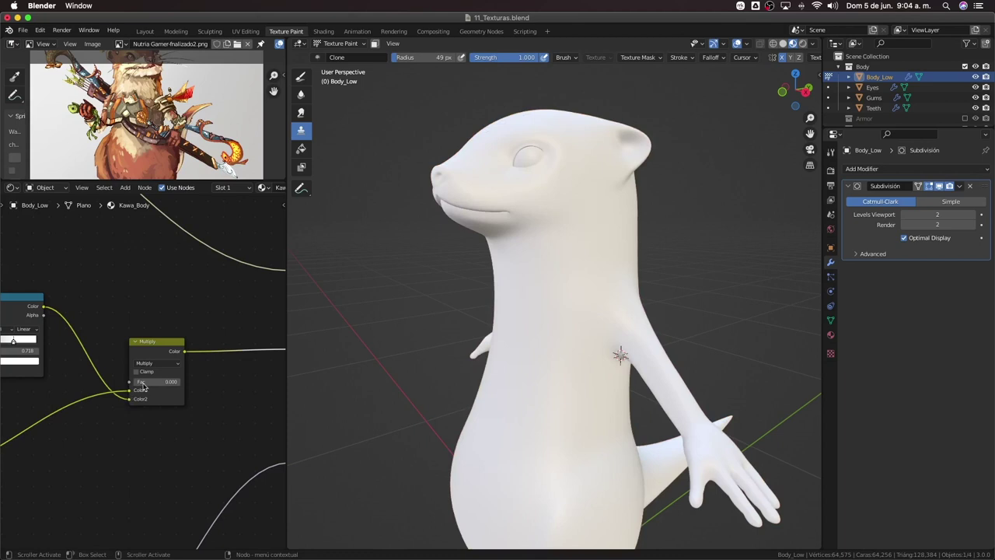
mouse_move(129, 400)
middle_mouse_down()
mouse_move(175, 390)
mouse_move(151, 425)
mouse_move(182, 413)
middle_mouse_up()
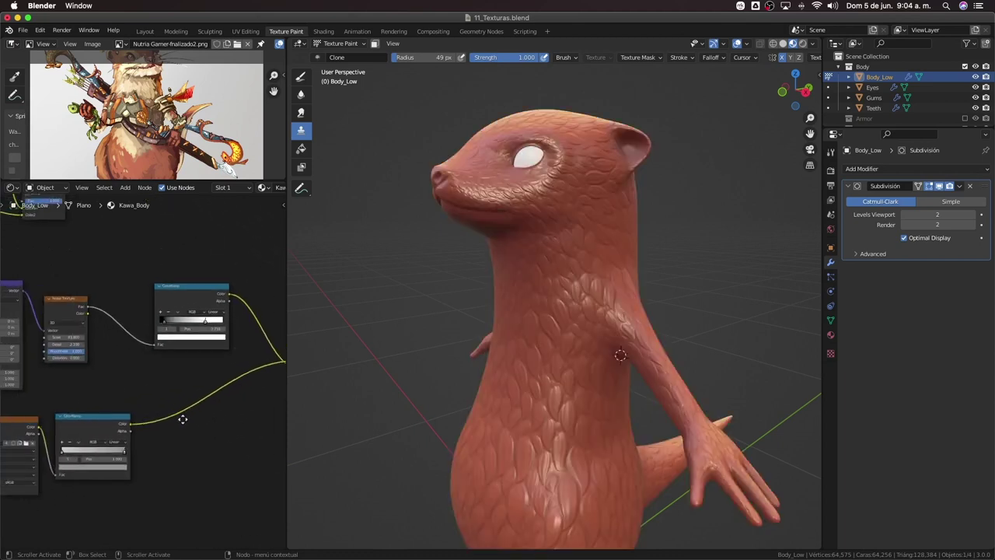
scroll(113, 469, "up", 2)
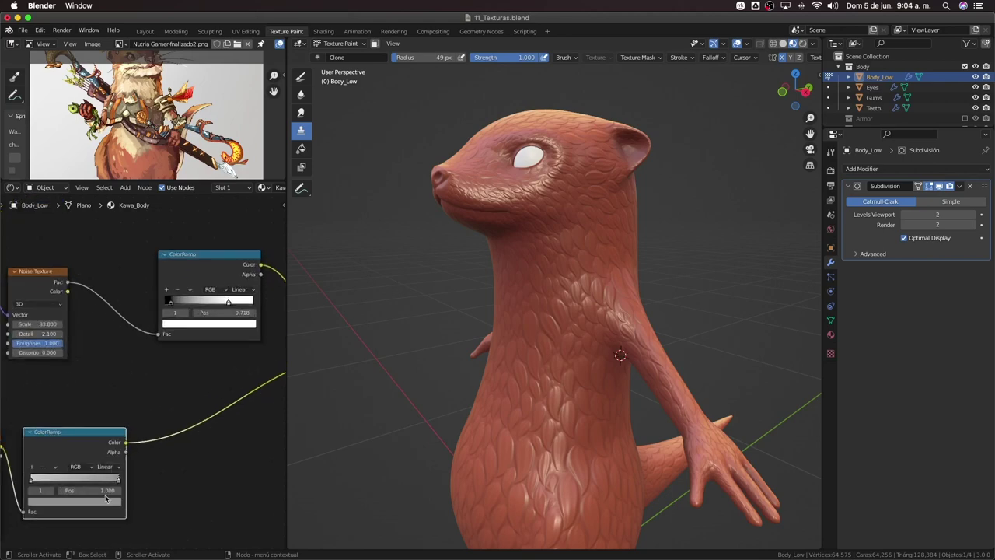
left_click(107, 500)
left_click_drag(104, 409, 102, 398)
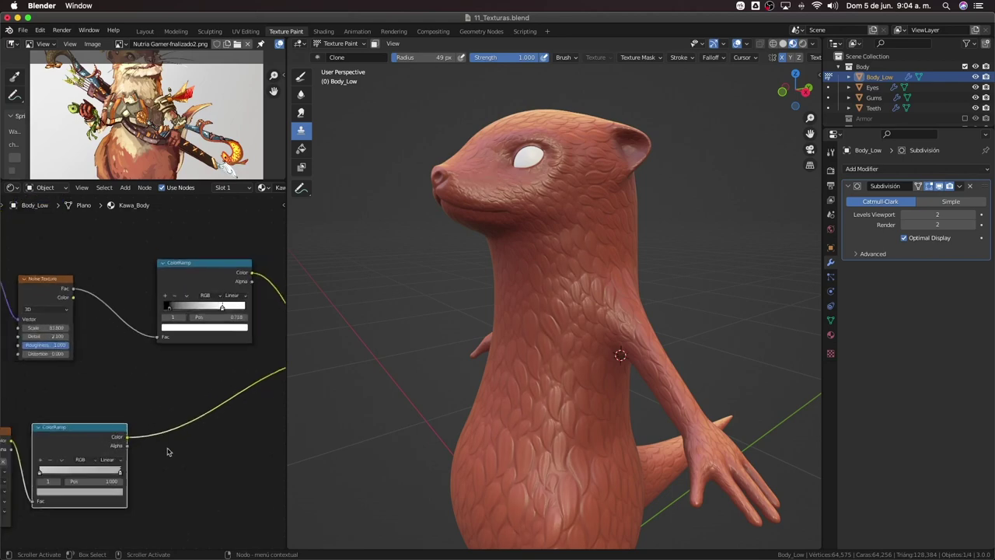
Raise the Multiply node's Fac to 0.600
scroll(122, 433, "right", 4)
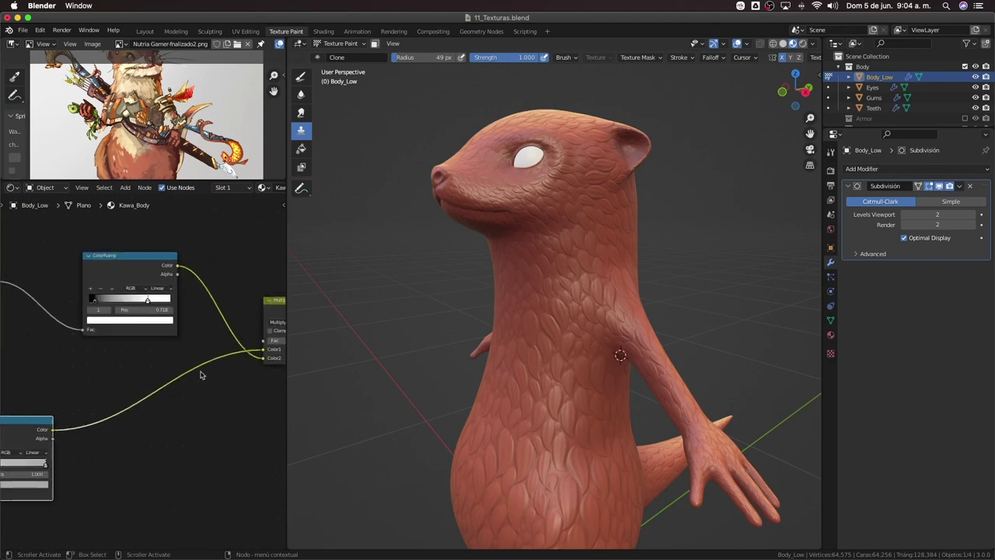
scroll(161, 389, "up", 4)
scroll(171, 389, "down", 3)
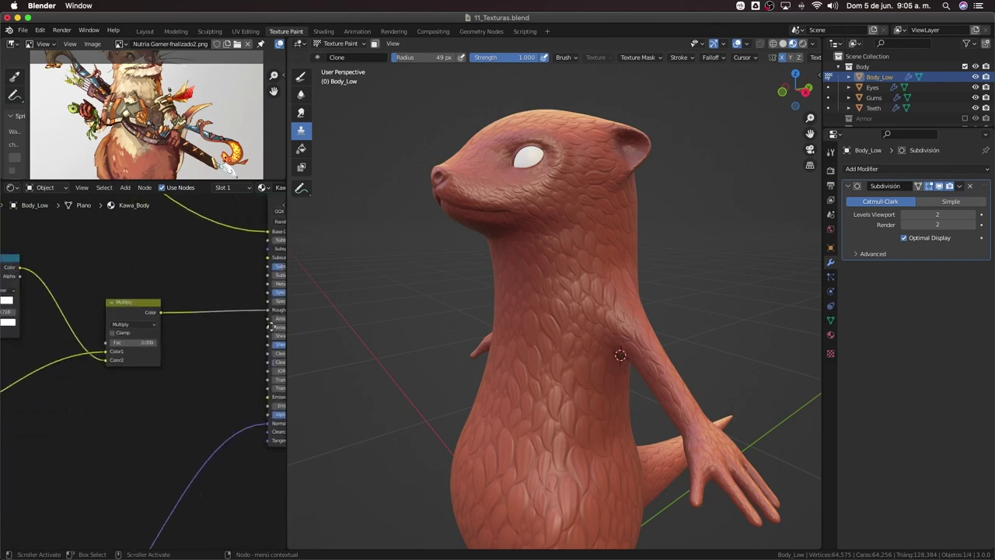
left_click_drag(190, 375, 196, 375)
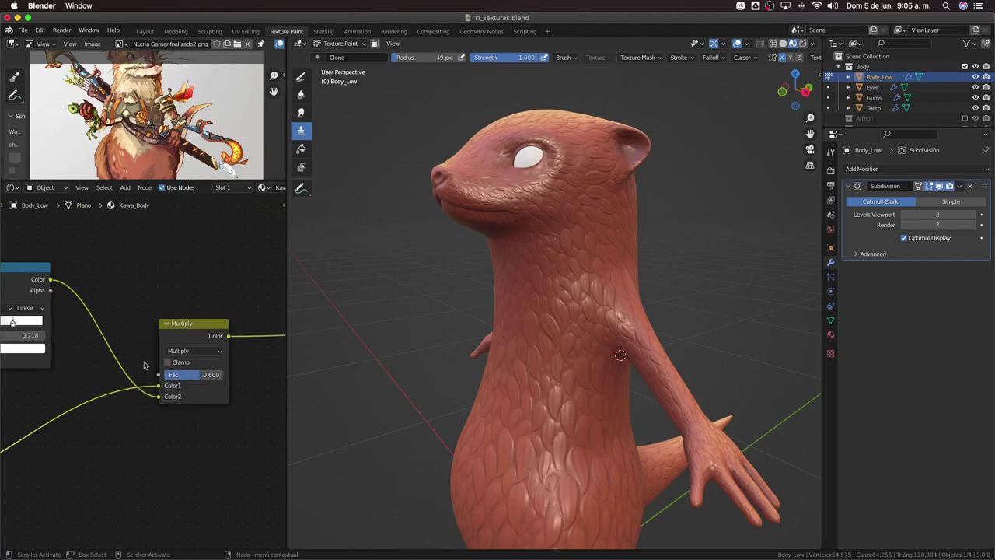
middle_click_drag(97, 347, 202, 349)
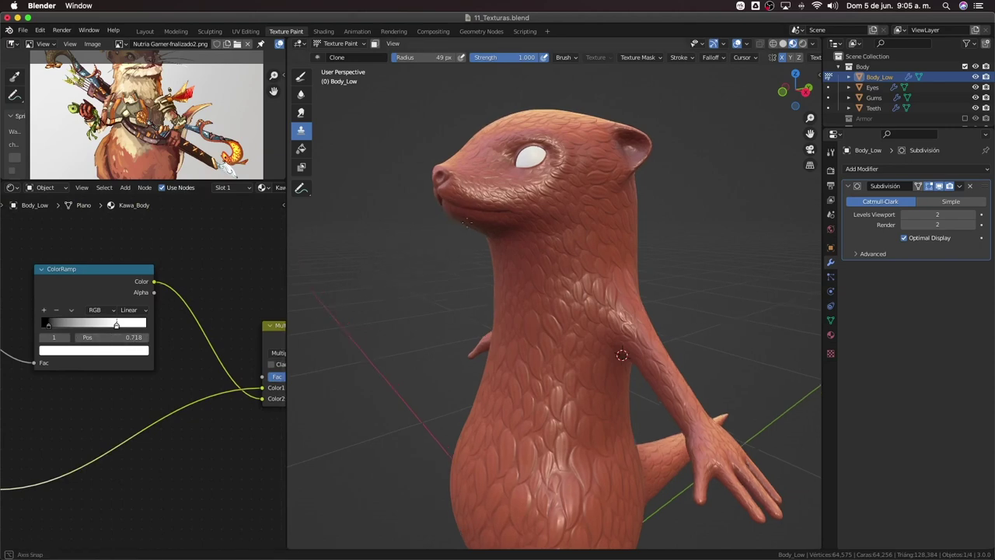
Lift the ColorRamp's black stop to dark grey with V 0.118
middle_click_drag(392, 264, 457, 245)
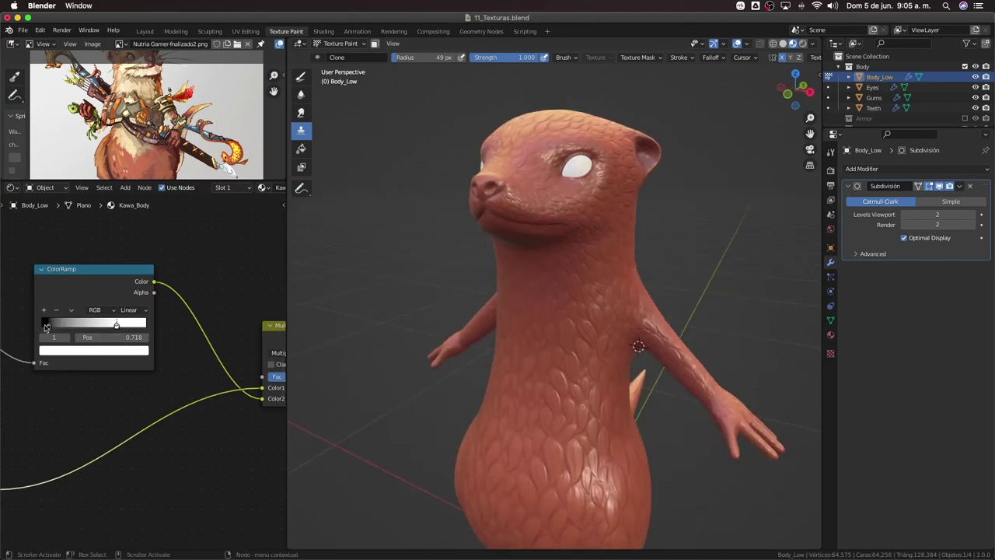
left_click(46, 326)
left_click(88, 352)
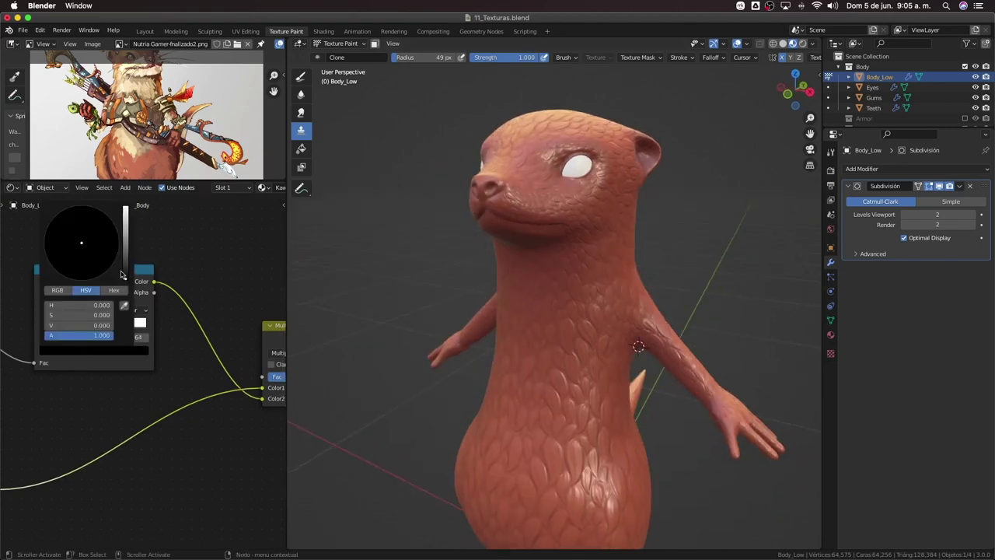
mouse_move(123, 277)
left_mouse_down()
mouse_move(125, 233)
mouse_move(125, 274)
left_mouse_up()
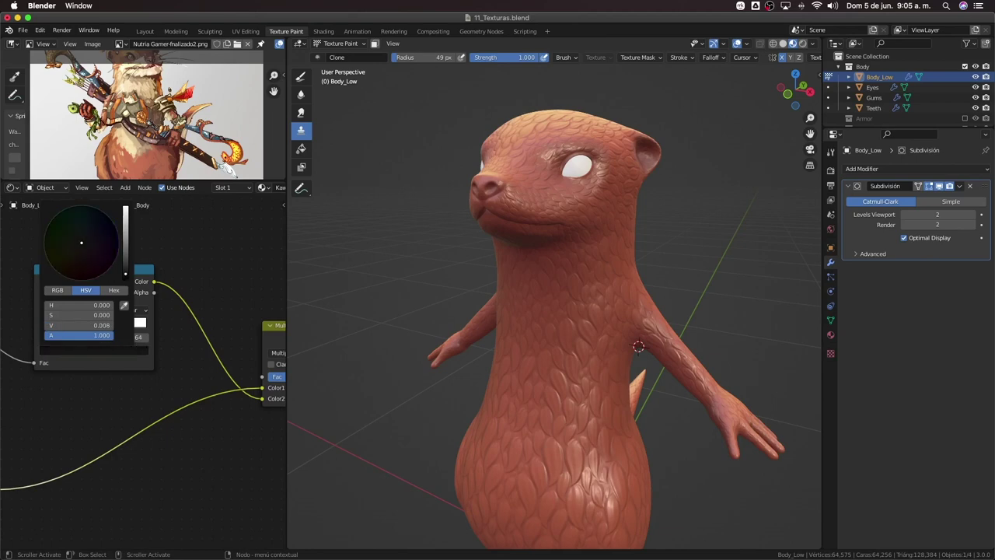
left_click(160, 342)
Keep the white stop pure white and move it to position 0.477
left_click(115, 326)
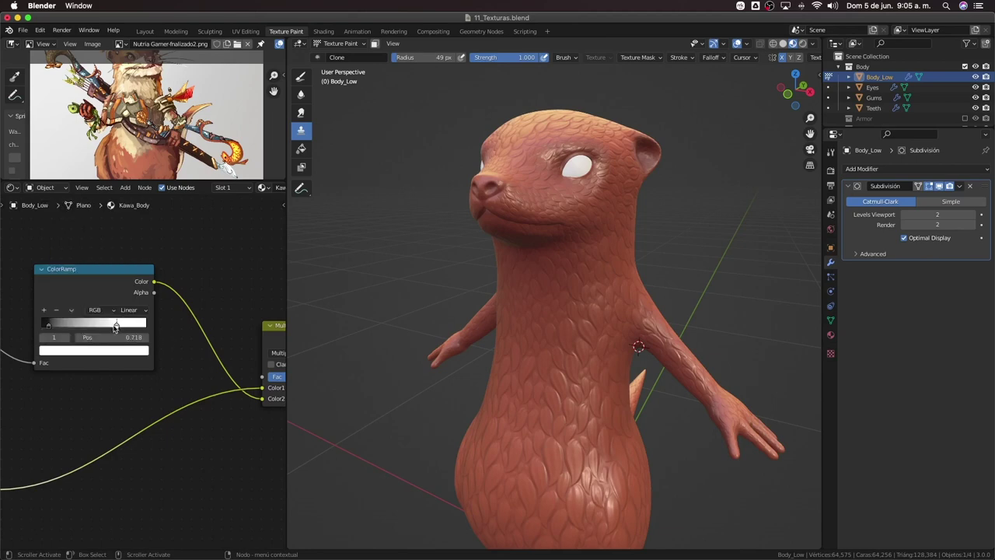
left_click(108, 353)
left_click_drag(127, 222, 125, 208)
left_click_drag(123, 328, 98, 330)
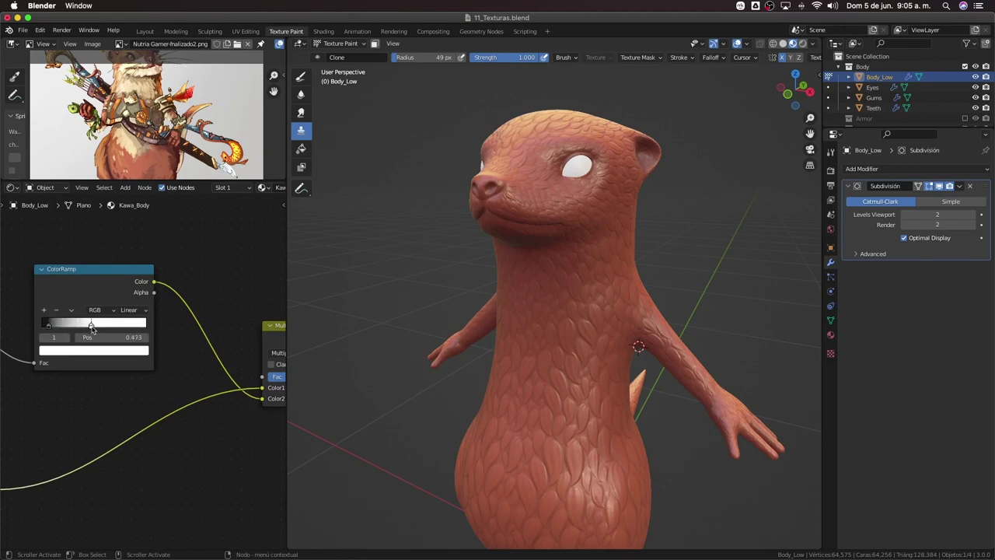
left_click_drag(92, 328, 95, 328)
Orbit the otter to a head-on front view and frame the whole node graph
mouse_move(434, 389)
middle_mouse_down()
mouse_move(477, 374)
mouse_move(489, 349)
middle_mouse_up()
mouse_move(496, 402)
middle_mouse_down()
mouse_move(506, 330)
mouse_move(452, 347)
mouse_move(565, 338)
middle_mouse_up()
scroll(188, 313, "down", 2)
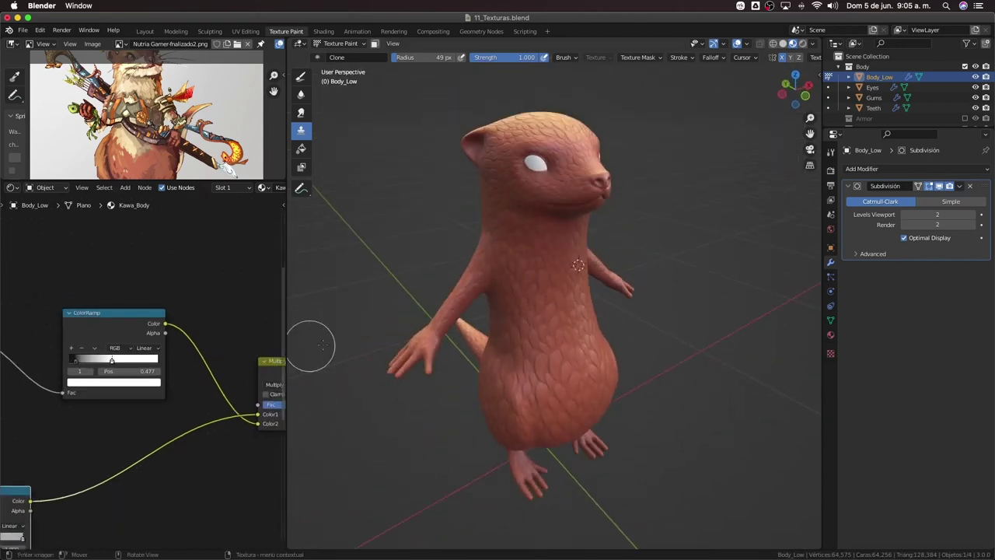
scroll(189, 313, "down", 1)
scroll(188, 313, "down", 2)
mouse_move(189, 356)
middle_mouse_down()
mouse_move(229, 356)
mouse_move(161, 382)
middle_mouse_up()
scroll(161, 382, "down", 1)
middle_click_drag(515, 291, 527, 304)
scroll(146, 92, "up", 2)
scroll(138, 100, "up", 2)
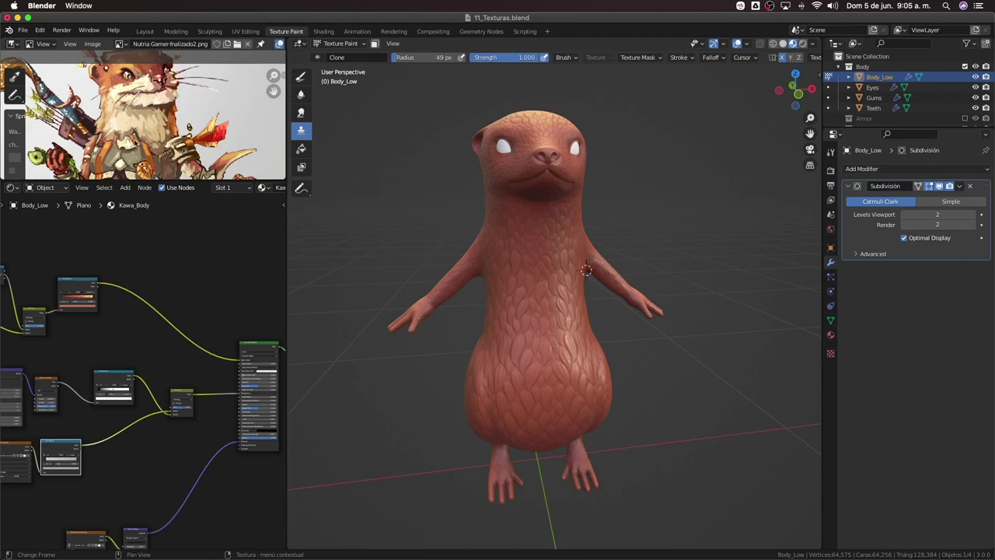
Duplicate the warm colour ramp node with Shift+D
middle_click_drag(158, 222, 184, 237)
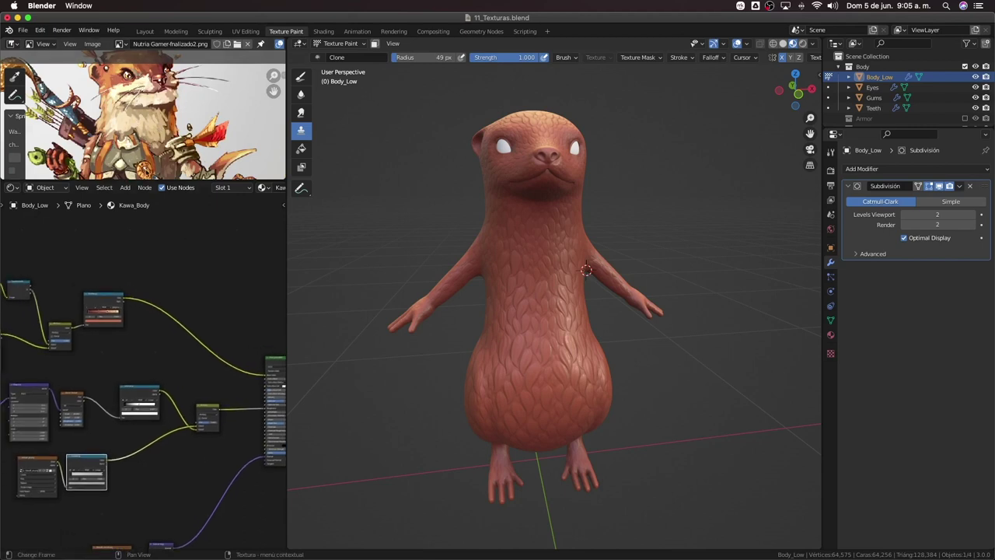
scroll(111, 297, "up", 1)
scroll(111, 297, "up", 2)
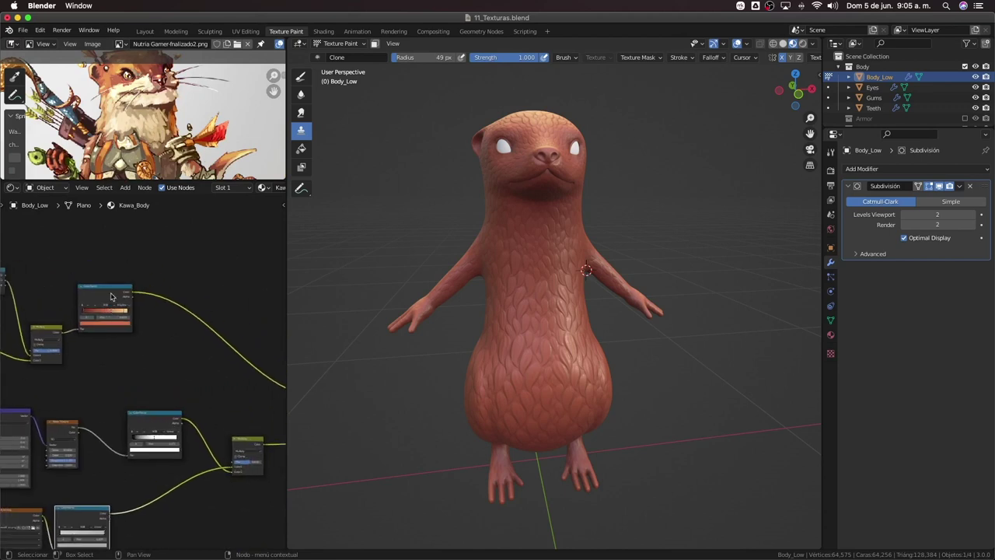
left_click(110, 295)
key("shift+d")
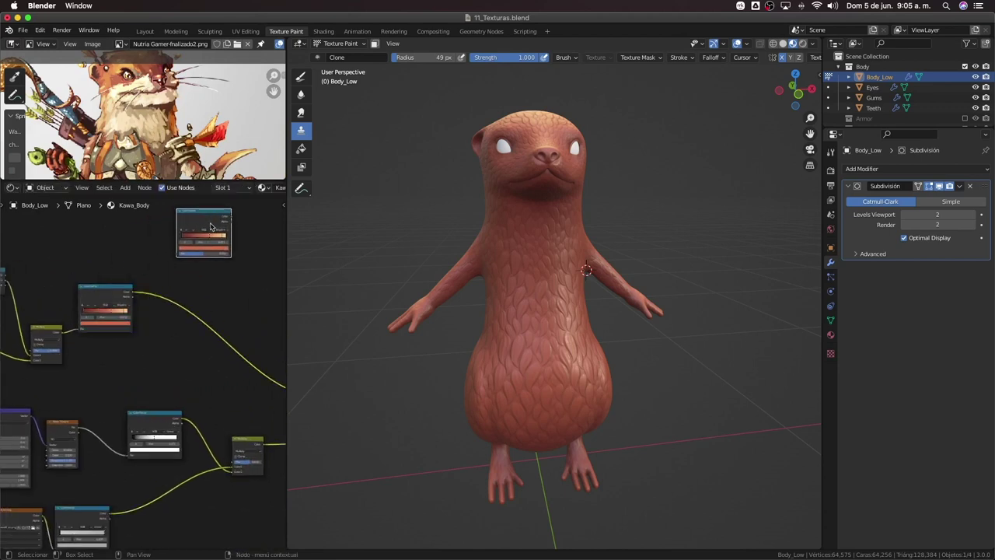
Link an output socket into the copied colour ramp's Fac input
scroll(200, 289, "left", 2)
scroll(200, 289, "up", 1)
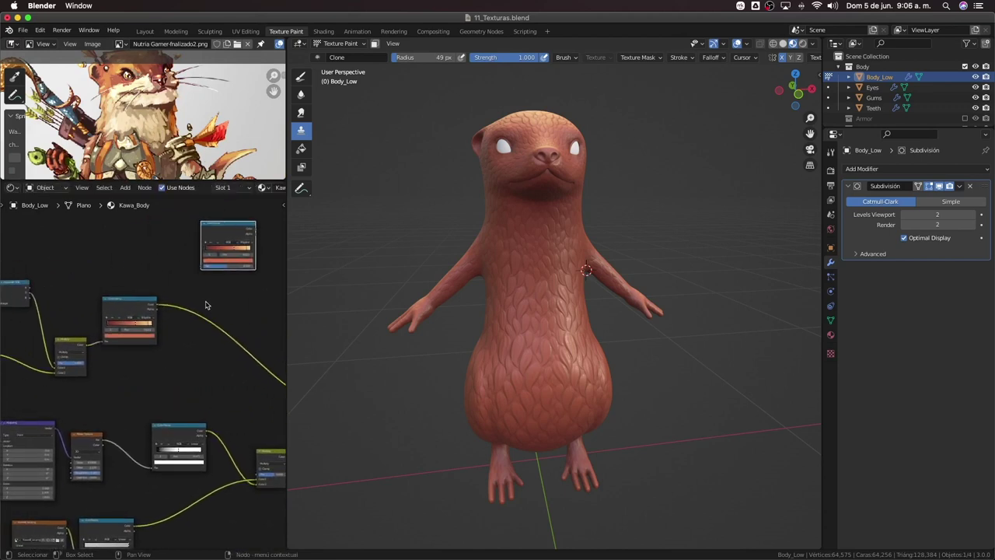
scroll(206, 305, "up", 2)
scroll(206, 305, "left", 1)
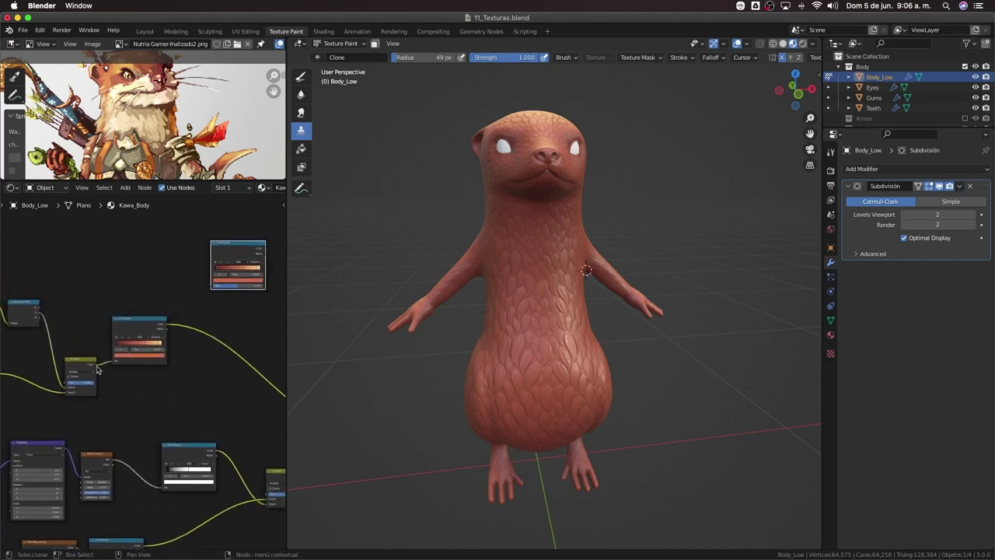
left_click_drag(98, 368, 210, 286)
scroll(196, 280, "right", 4)
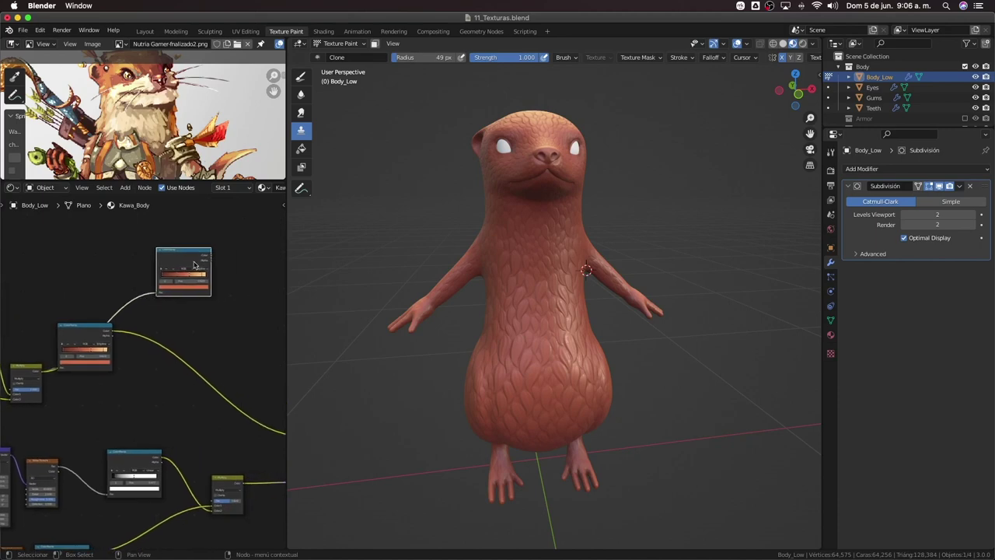
mouse_move(471, 255)
middle_mouse_down()
mouse_move(451, 255)
mouse_move(495, 278)
middle_mouse_up()
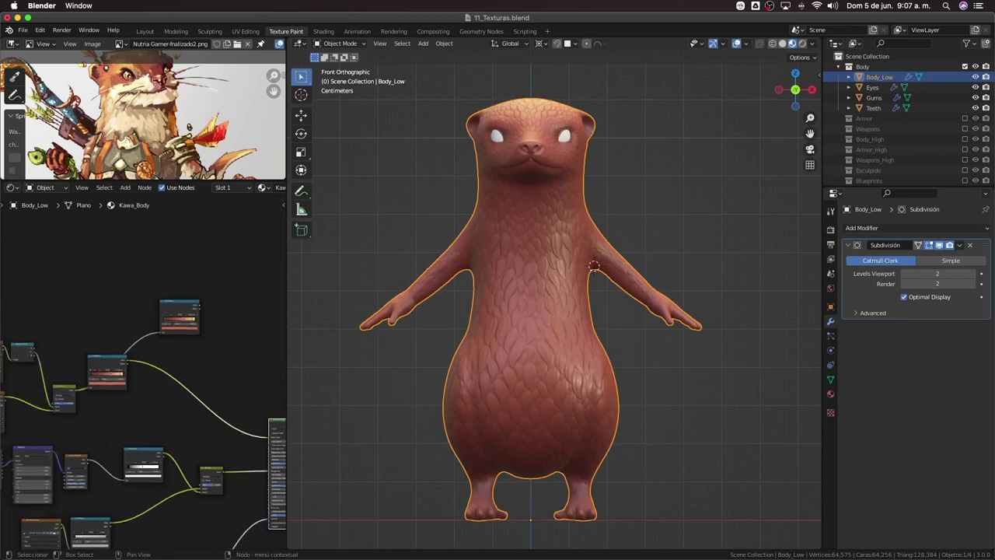
Try sampling a darker reference tone into ramp stop 2, then undo it
scroll(200, 328, "up", 2)
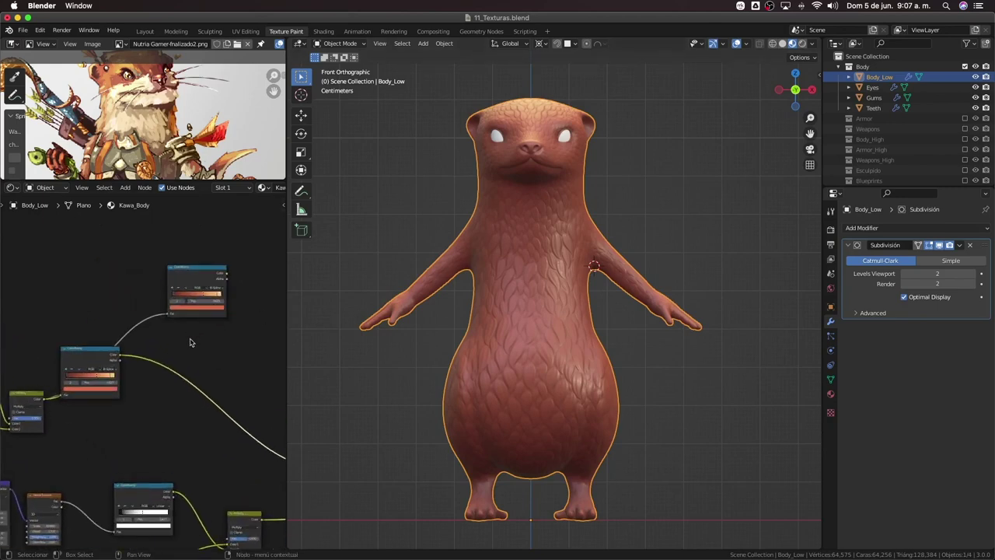
scroll(195, 338, "up", 2)
scroll(195, 342, "up", 1)
scroll(194, 350, "up", 1)
scroll(167, 108, "up", 2)
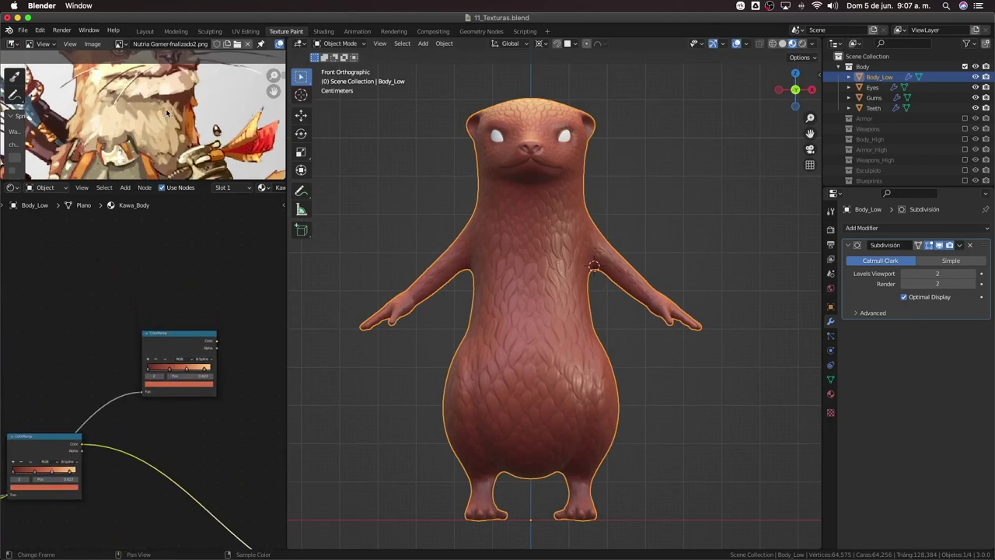
scroll(168, 109, "up", 1)
scroll(186, 138, "up", 1)
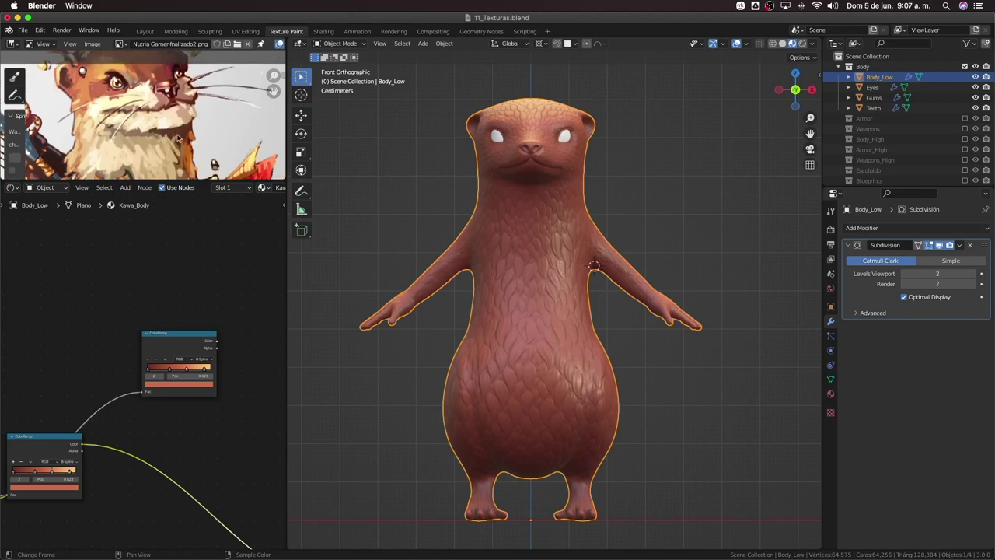
middle_click_drag(136, 156, 146, 139)
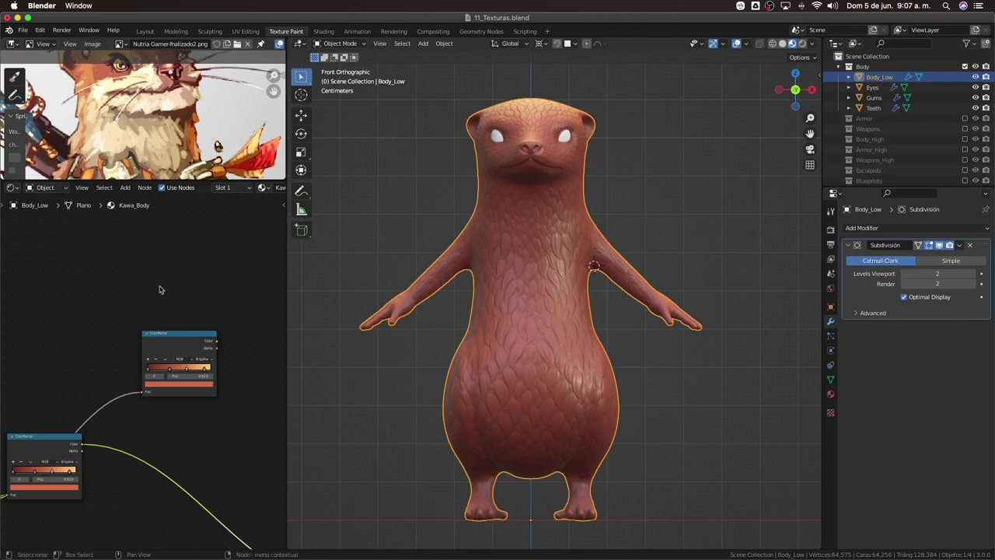
scroll(151, 311, "up", 1)
scroll(140, 315, "up", 1)
scroll(130, 319, "up", 1)
scroll(130, 319, "up", 2)
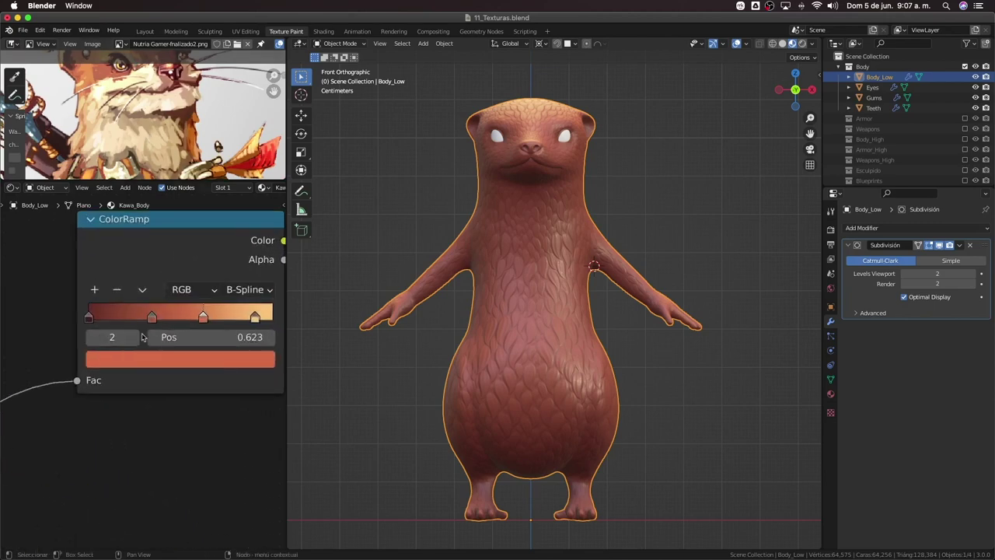
left_click(98, 330)
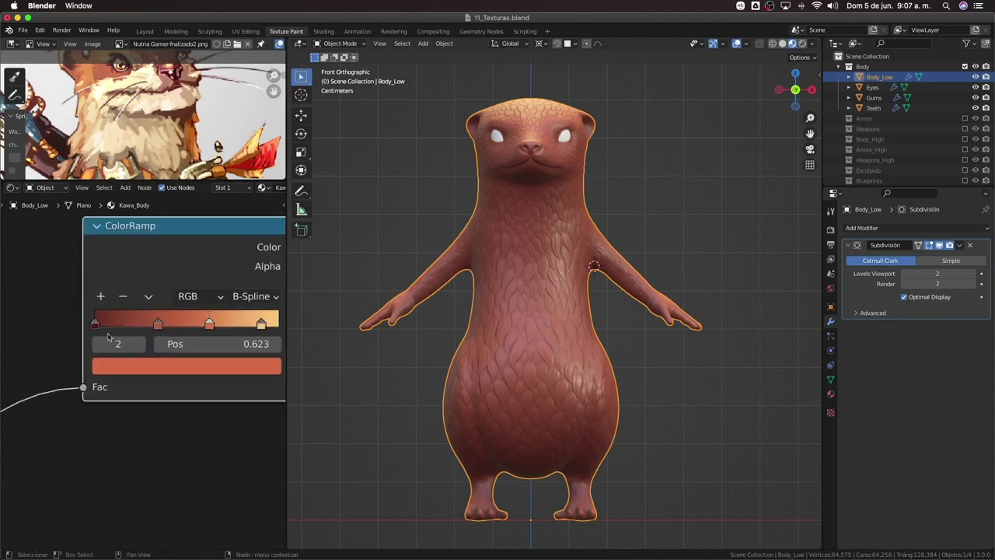
scroll(169, 377, "down", 1)
middle_click_drag(169, 378, 138, 372)
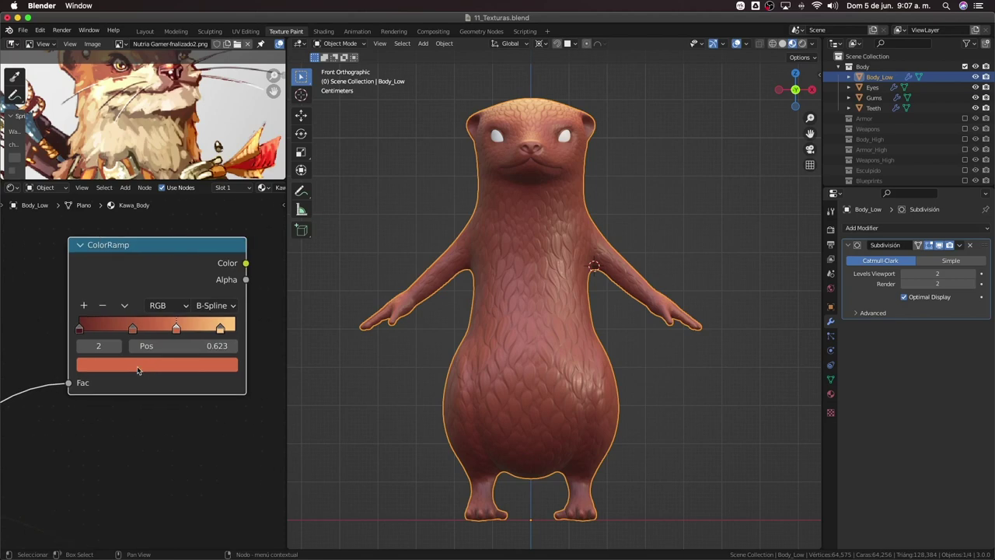
left_click(138, 370)
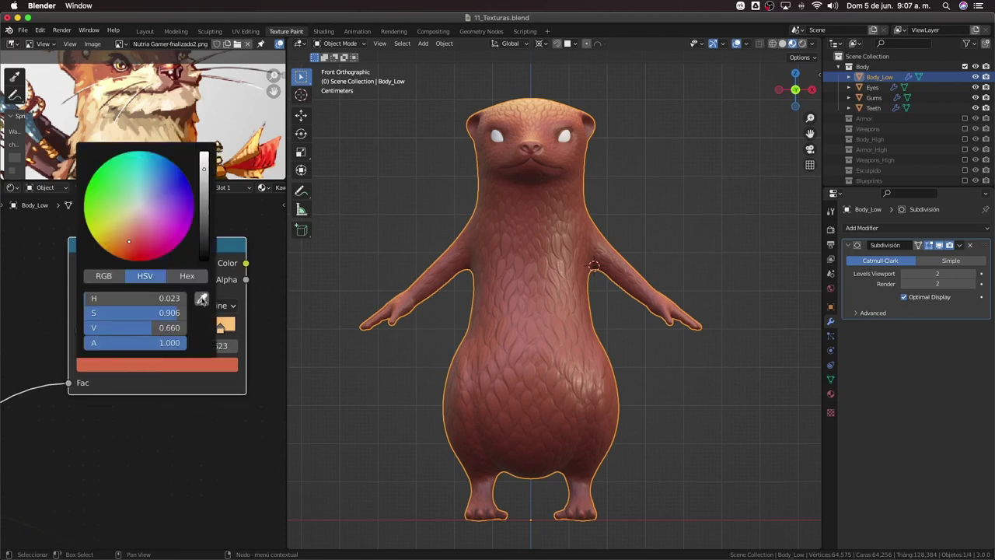
left_click(201, 299)
left_click(183, 110)
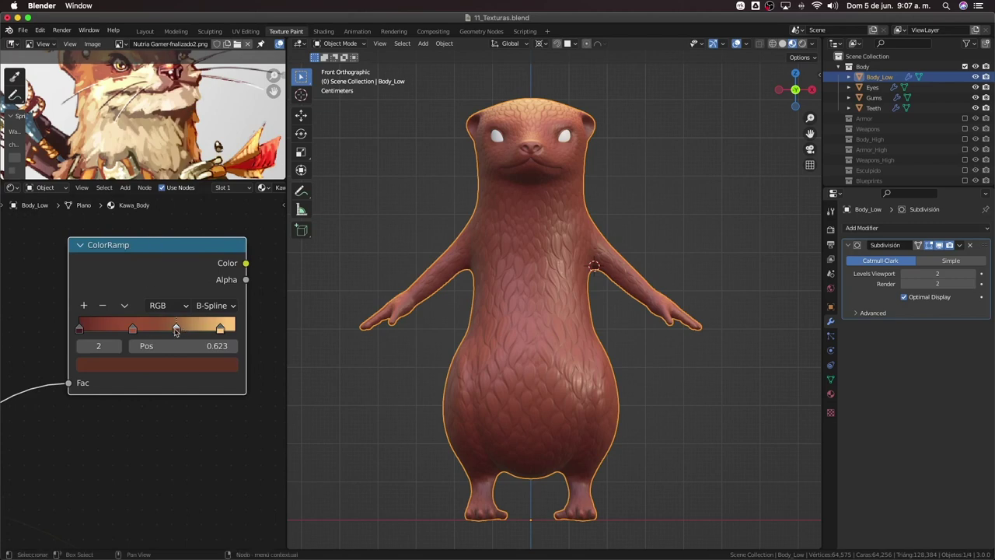
key("ctrl+z")
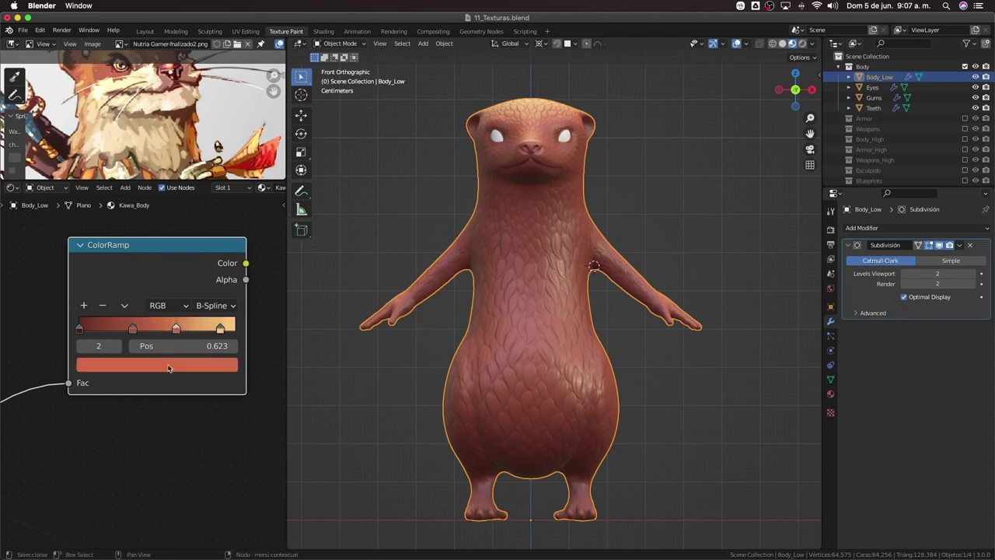
Sample a dark brown from the reference into the leftmost ramp stop
left_click(80, 329)
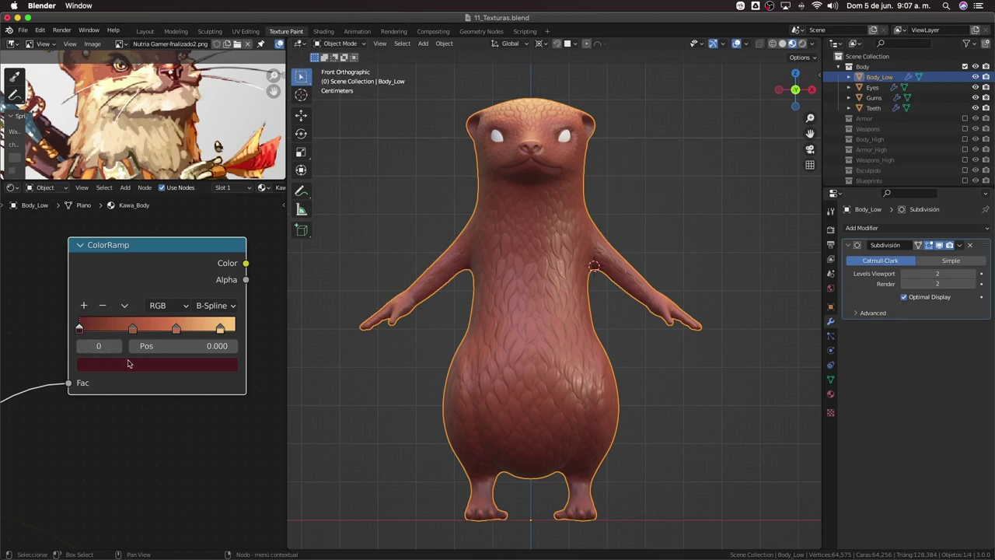
left_click(129, 363)
left_click(201, 299)
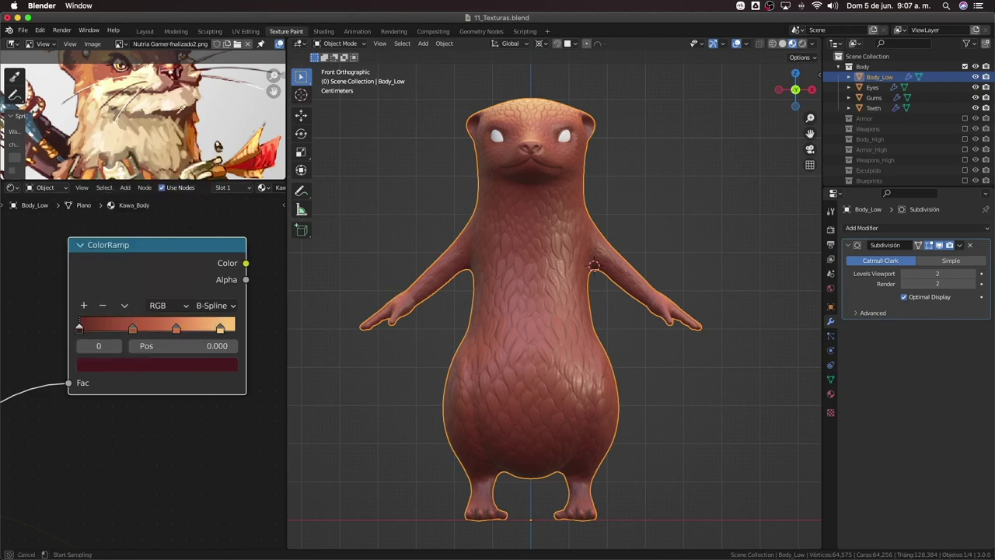
left_click(180, 109)
Move the rightmost stop to about 0.973 and give it a sampled near-white
left_click(221, 329)
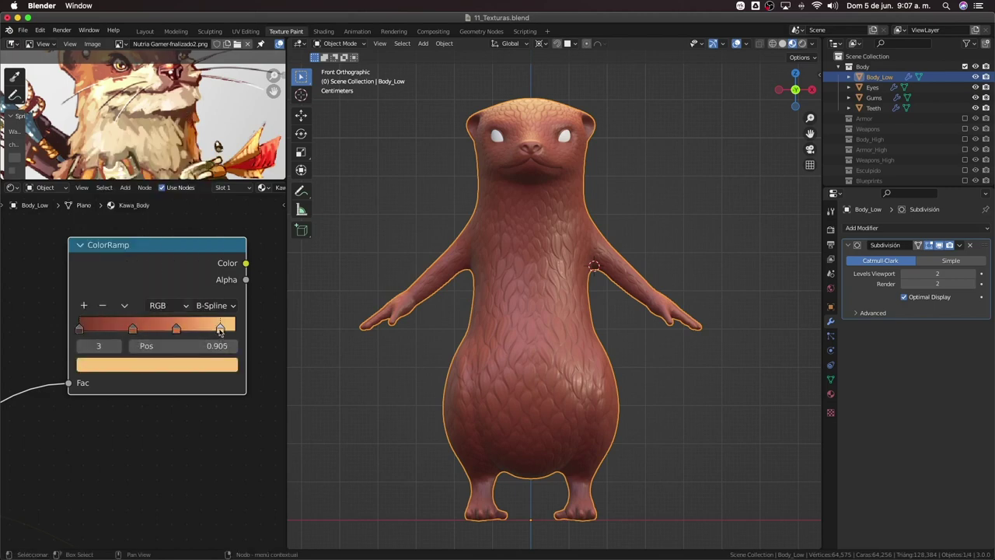
left_click_drag(221, 328, 231, 328)
left_click(200, 366)
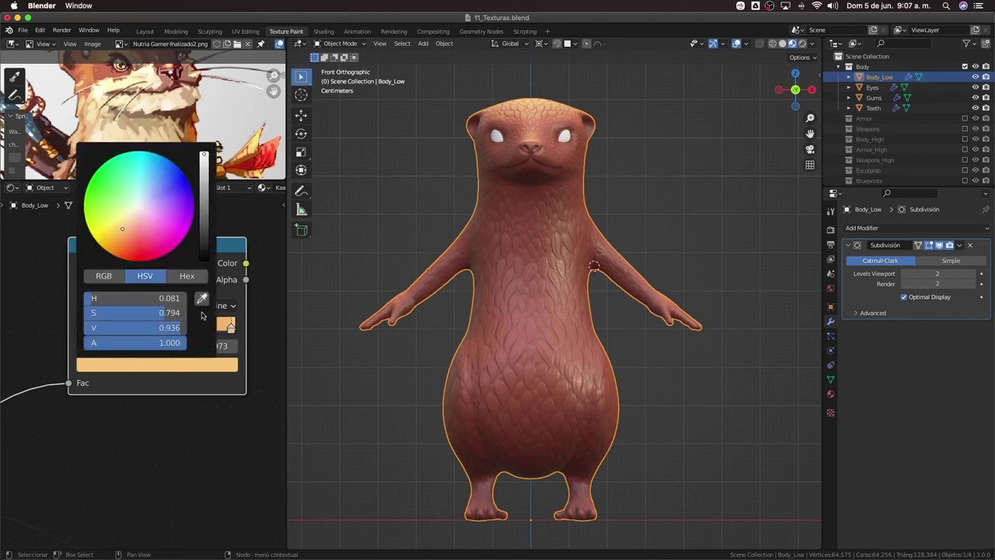
left_click(202, 300)
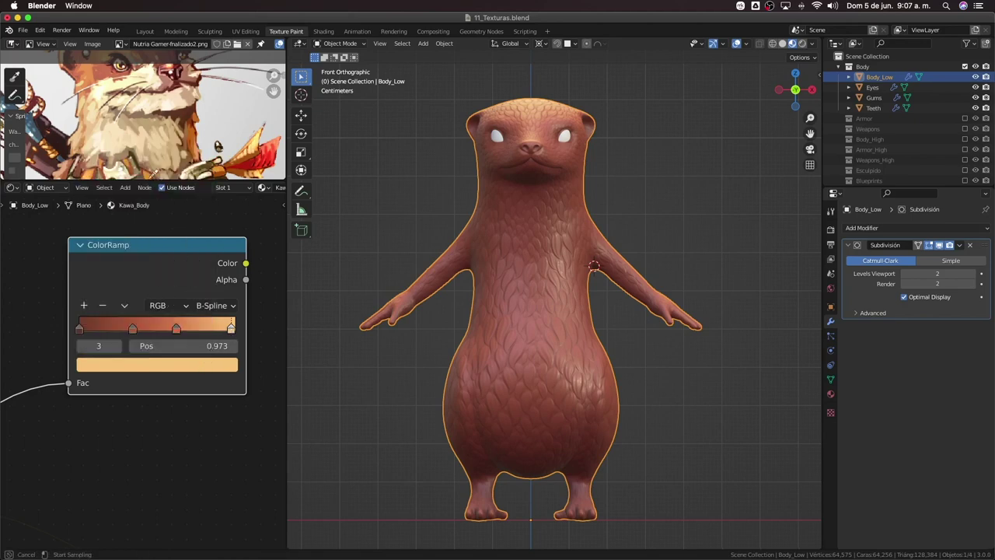
left_click(100, 95)
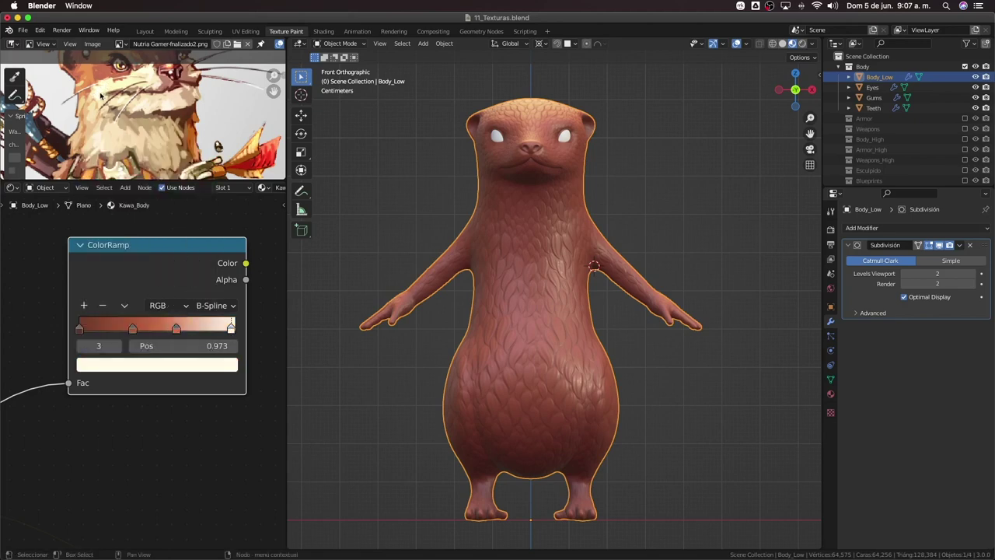
Sample a lighter reference colour into stop 2 at 0.623
left_click(177, 329)
left_click(182, 369)
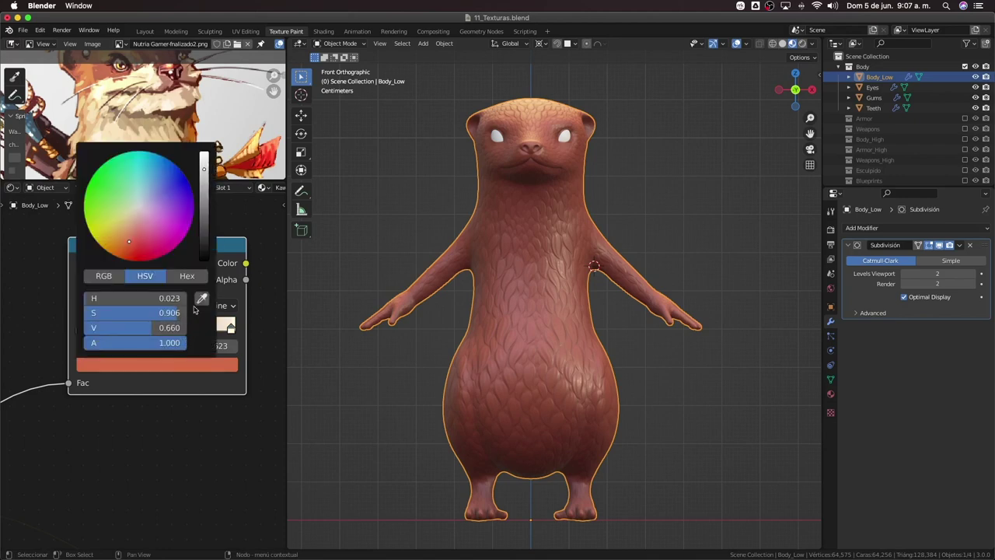
left_click(201, 299)
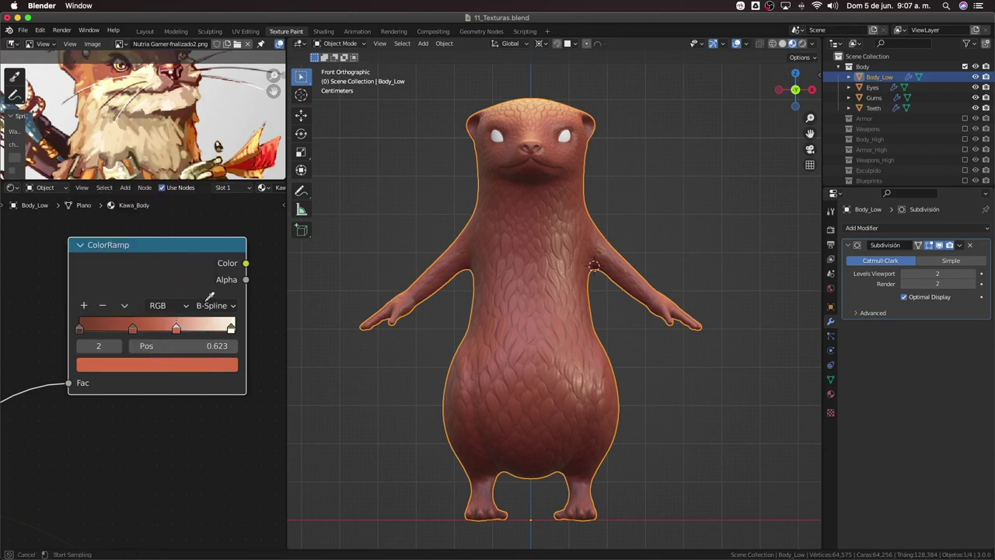
left_click(180, 92)
Sample a light tan from the reference into stop 1 at 0.343
left_click(134, 328)
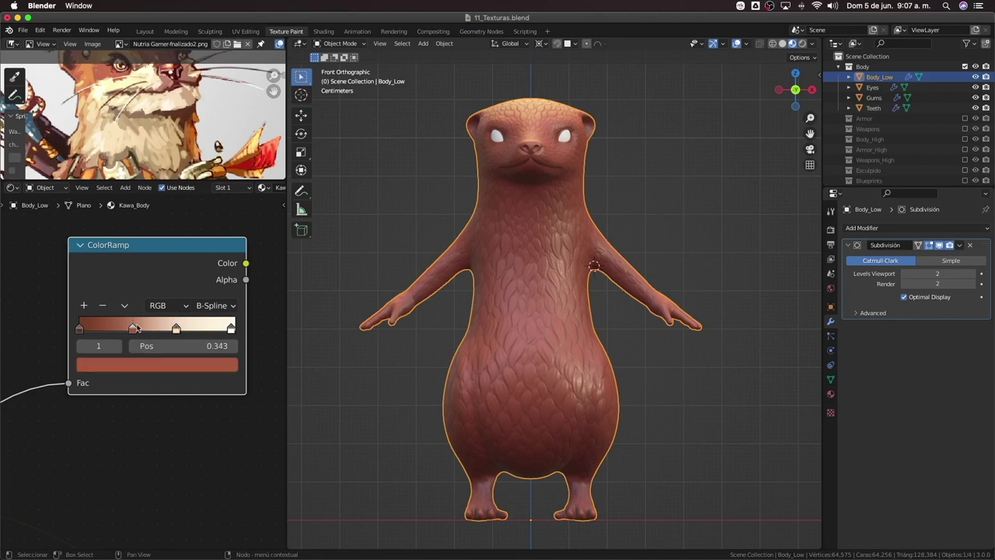
left_click(135, 370)
left_click(201, 299)
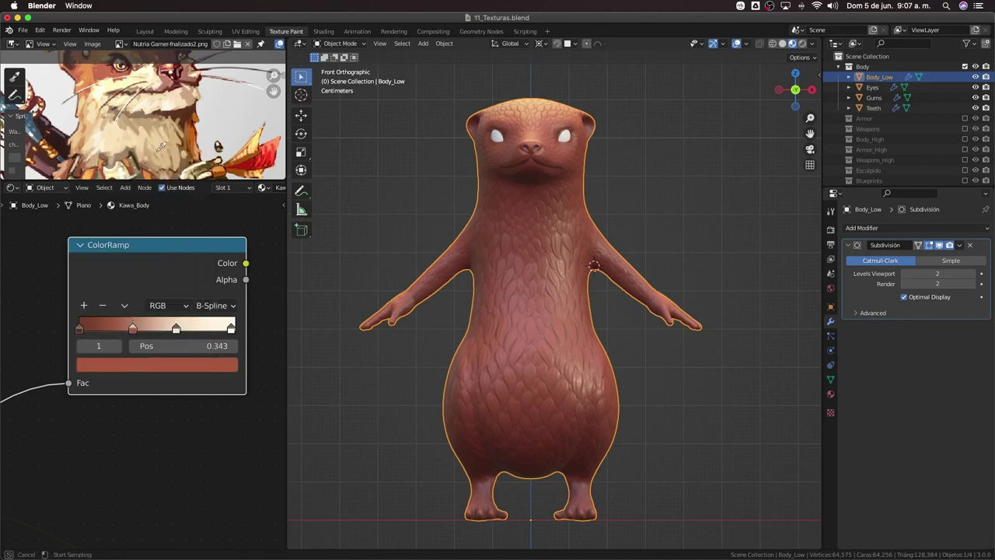
left_click(145, 90)
scroll(306, 406, "down", 2)
scroll(234, 444, "down", 1)
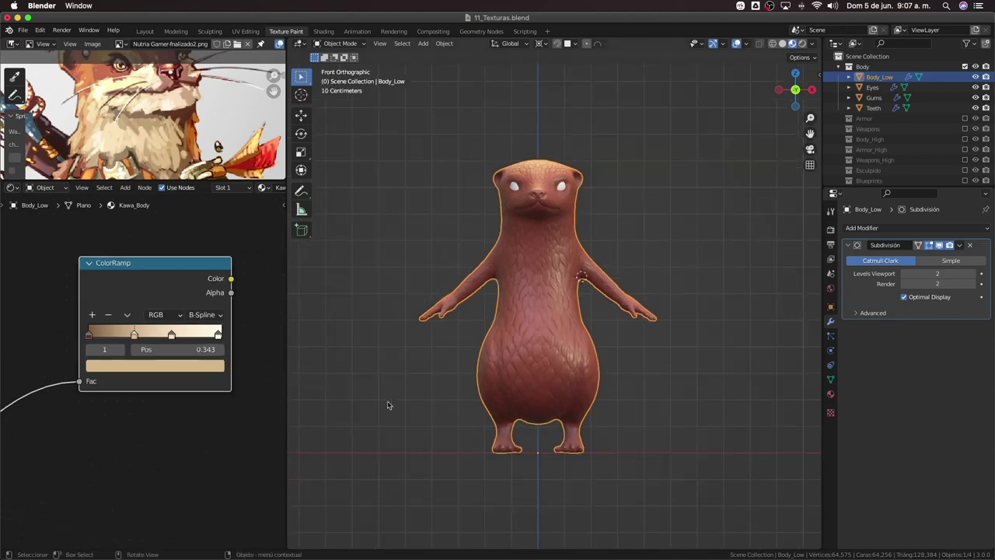
scroll(389, 404, "up", 2)
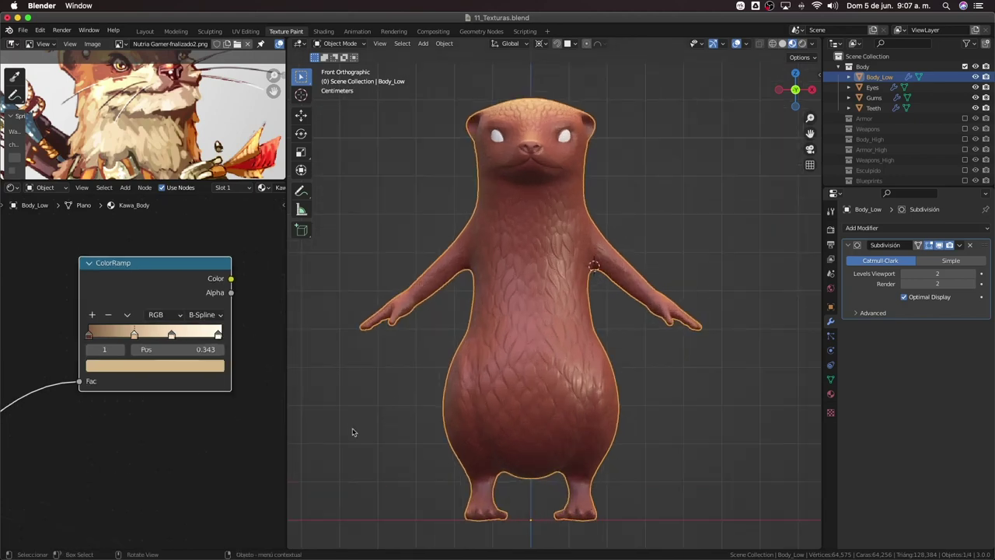
scroll(229, 396, "down", 2)
scroll(229, 396, "down", 2)
scroll(180, 393, "down", 2)
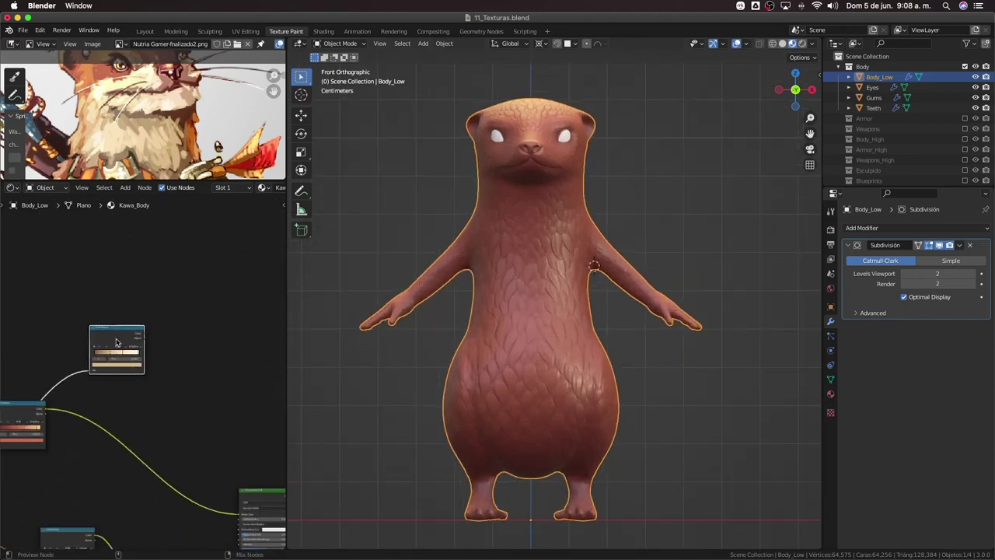
Link the brown-to-cream ColorRamp's output into the otter's material
left_click(116, 342, "ctrl+shift")
scroll(447, 278, "up", 1)
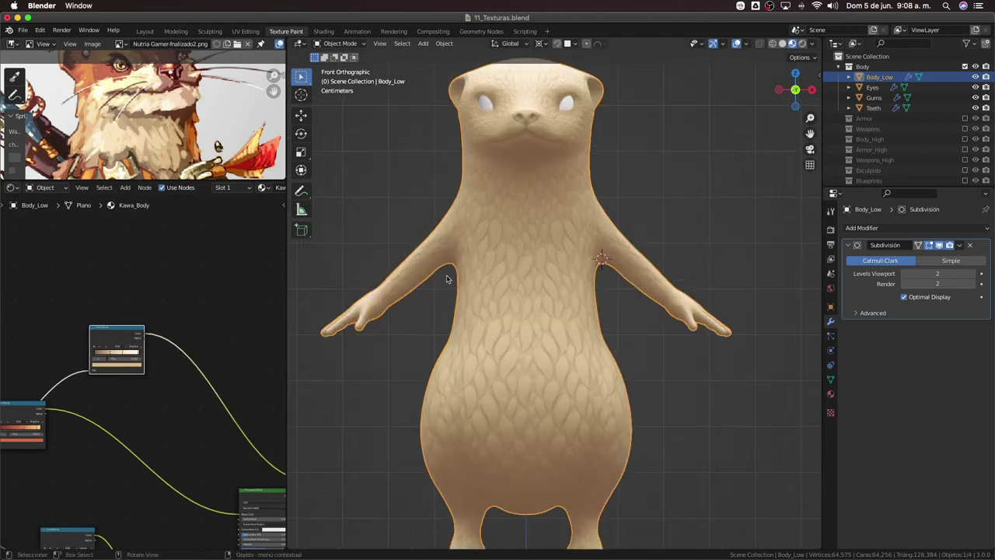
scroll(142, 354, "up", 1)
scroll(143, 353, "up", 2)
scroll(143, 354, "up", 2)
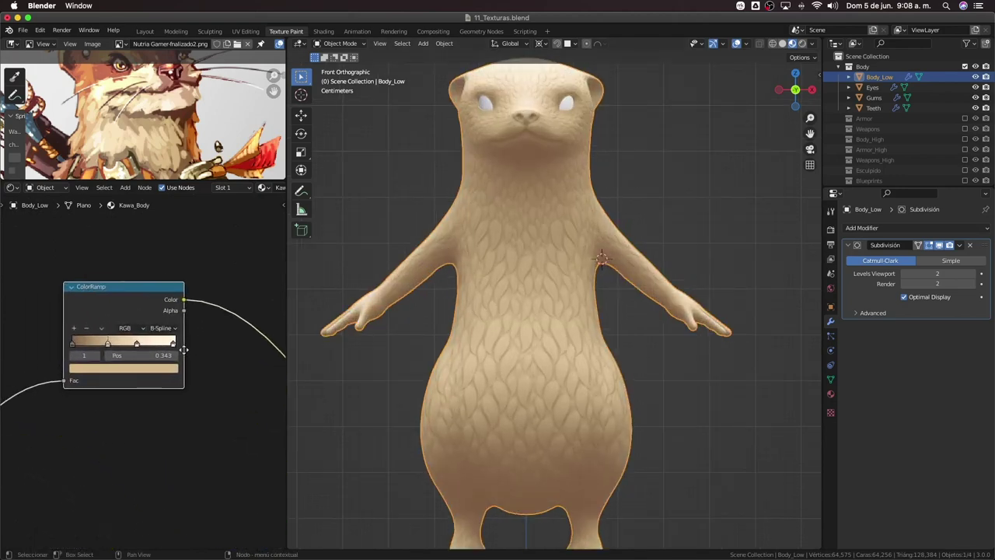
scroll(184, 349, "up", 2)
scroll(179, 327, "up", 1)
Set interpolation to Constant and test stop positions, leaving stop 1 at 0.252
left_click(177, 299)
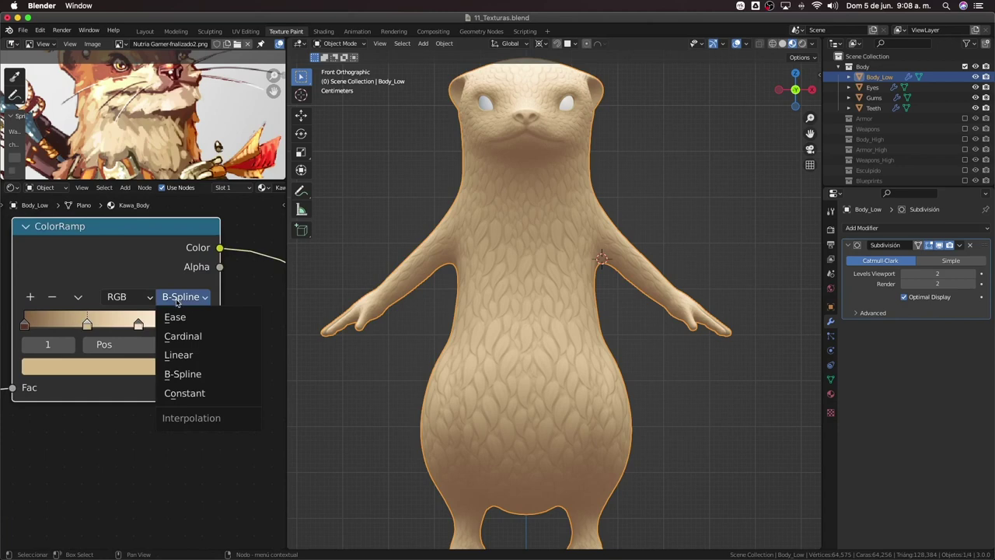
left_click(185, 392)
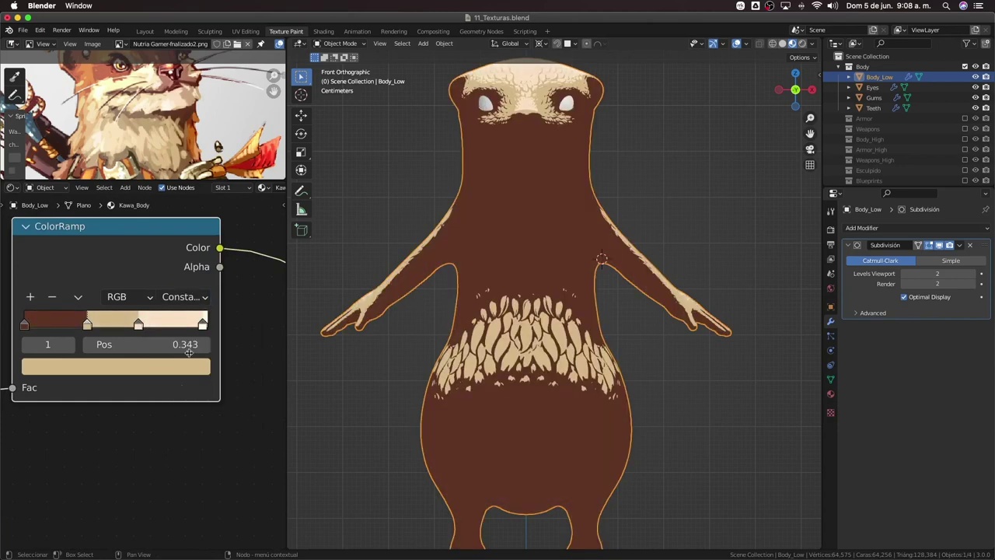
left_click_drag(92, 326, 57, 328)
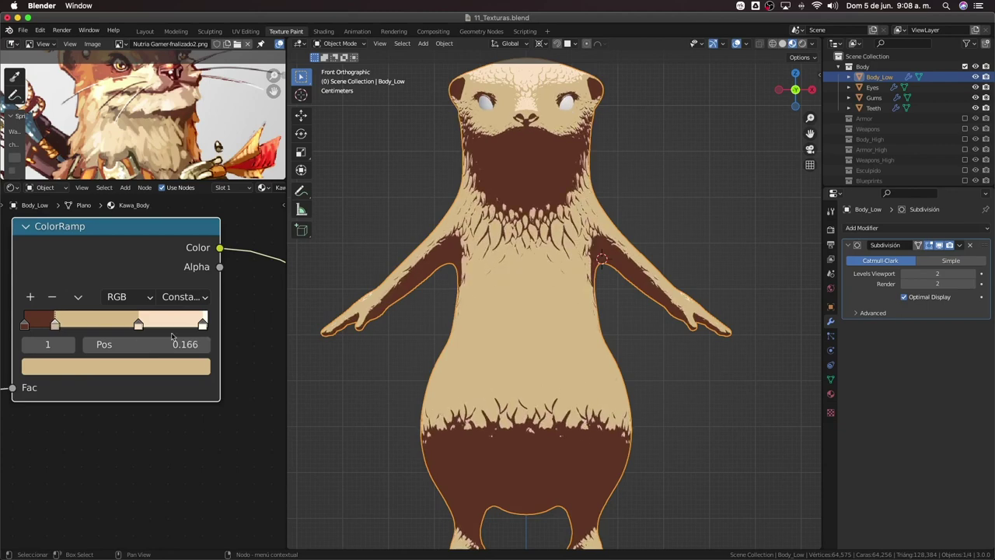
left_click_drag(137, 326, 74, 362)
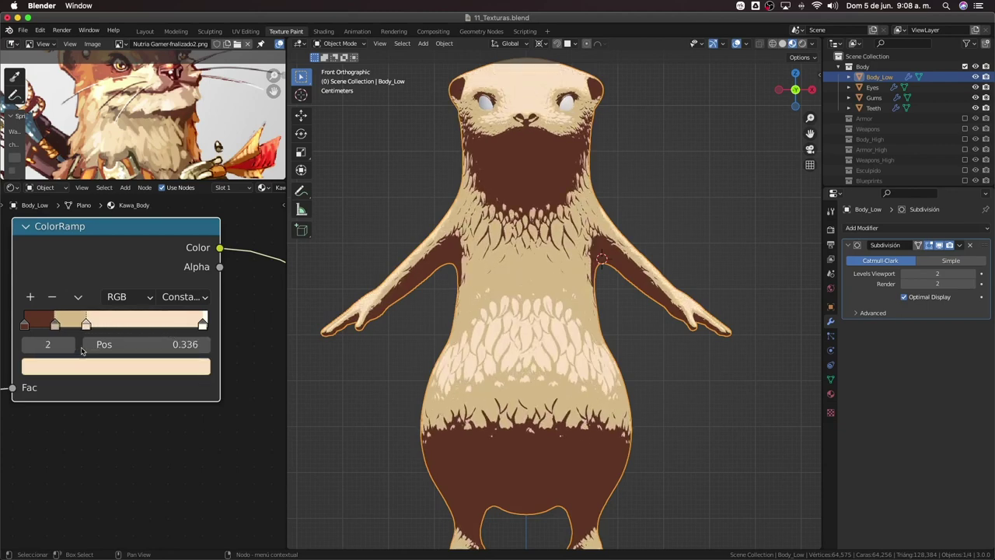
left_click_drag(55, 325, 28, 325)
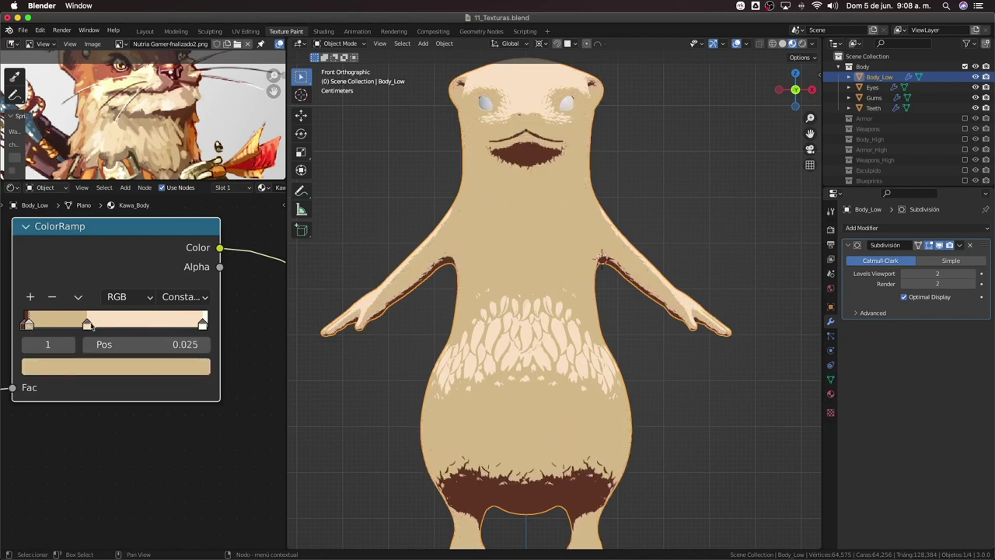
mouse_move(89, 325)
left_mouse_down()
mouse_move(42, 327)
mouse_move(96, 327)
left_mouse_up()
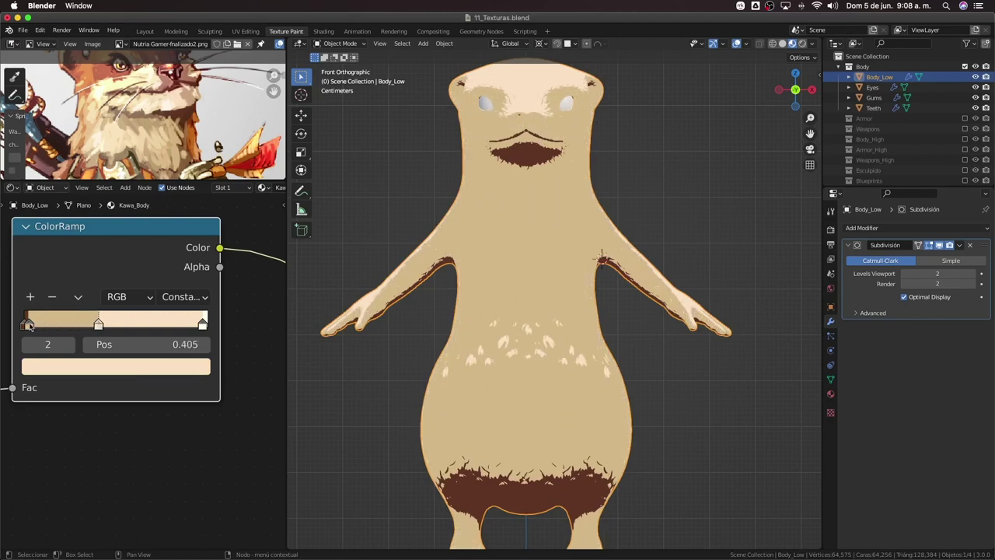
left_click_drag(27, 325, 71, 325)
Return the ColorRamp interpolation to B-Spline
scroll(117, 303, "down", 1)
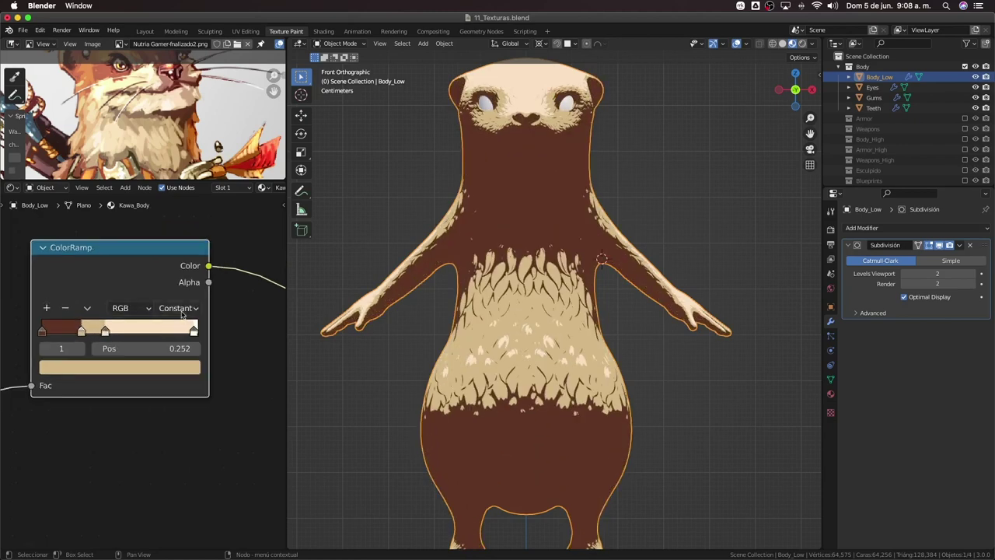
left_click(181, 309)
left_click(180, 371)
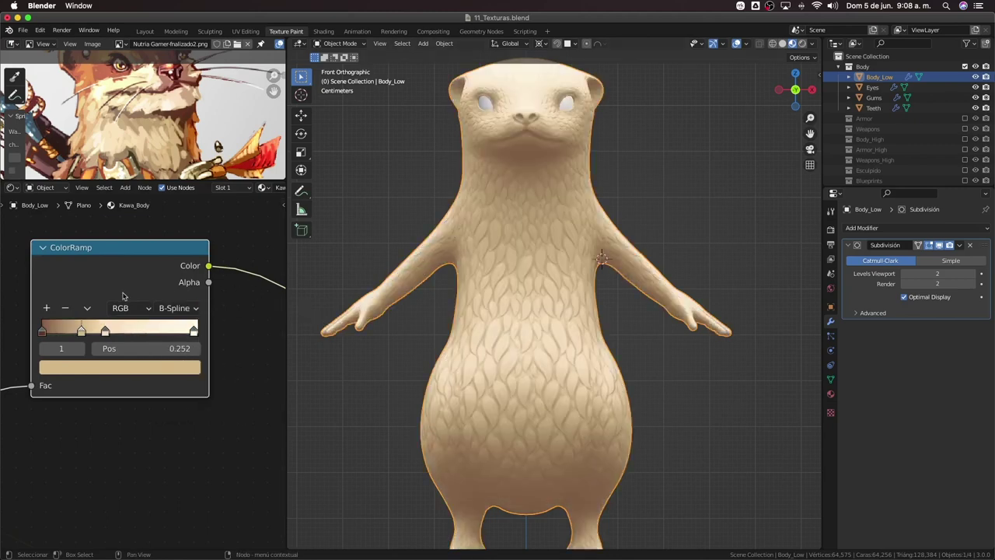
Shift the cream ColorRamp's inner stops, stop 1 to 0.275 and stop 2 to 0.555
mouse_move(81, 333)
left_mouse_down()
mouse_move(42, 333)
mouse_move(189, 333)
mouse_move(149, 331)
left_mouse_up()
mouse_move(493, 326)
middle_mouse_down()
mouse_move(448, 385)
mouse_move(567, 309)
mouse_move(552, 313)
middle_mouse_up()
scroll(447, 386, "down", 2)
scroll(498, 350, "up", 4)
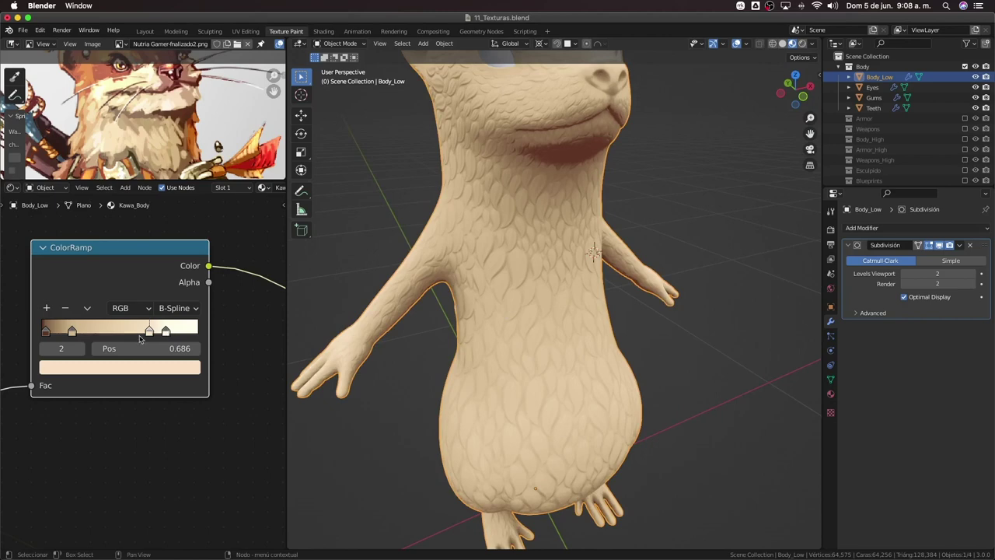
mouse_move(148, 332)
left_mouse_down()
mouse_move(135, 332)
mouse_move(157, 332)
mouse_move(128, 332)
left_mouse_up()
scroll(591, 311, "down", 3)
middle_click_drag(658, 336, 538, 227)
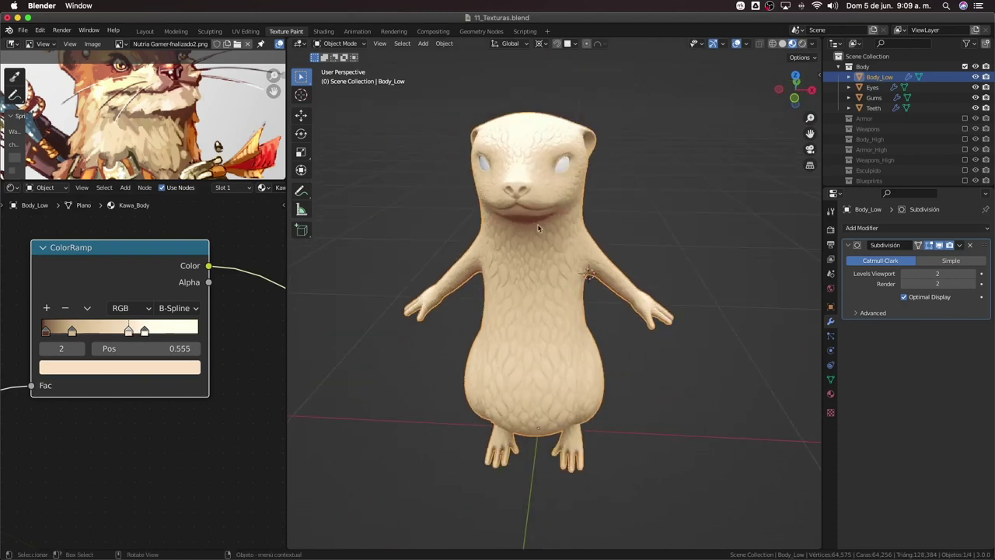
scroll(538, 227, "up", 2)
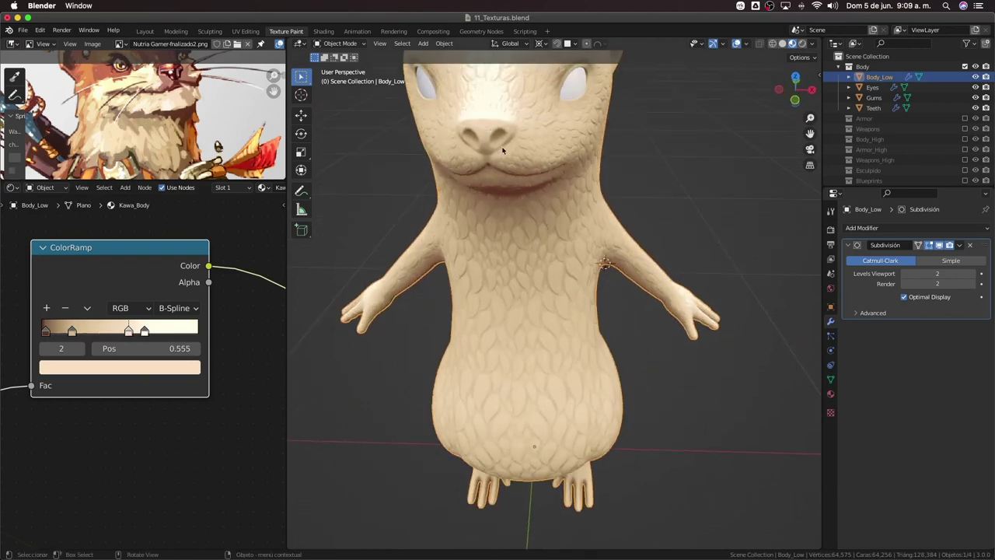
middle_click_drag(507, 225, 523, 224)
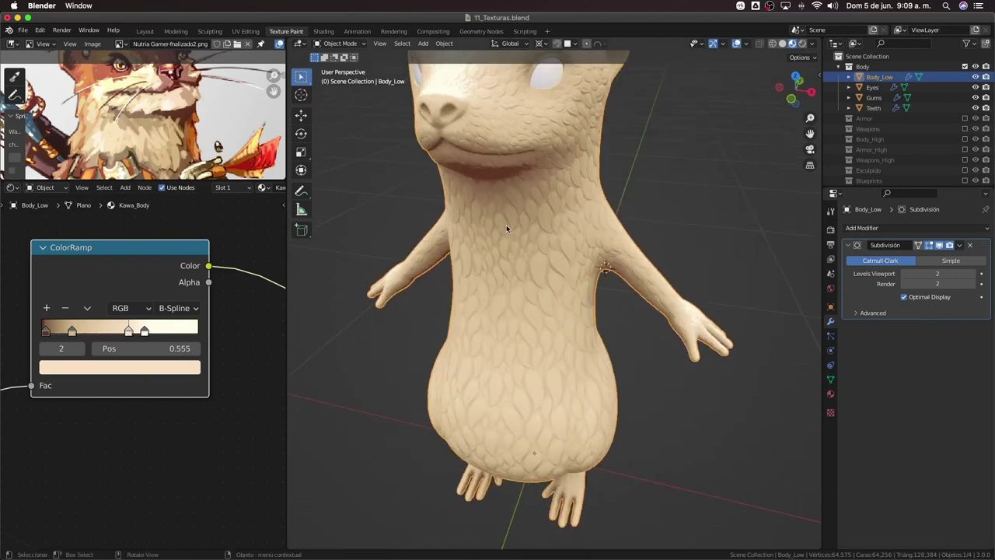
scroll(517, 210, "down", 2)
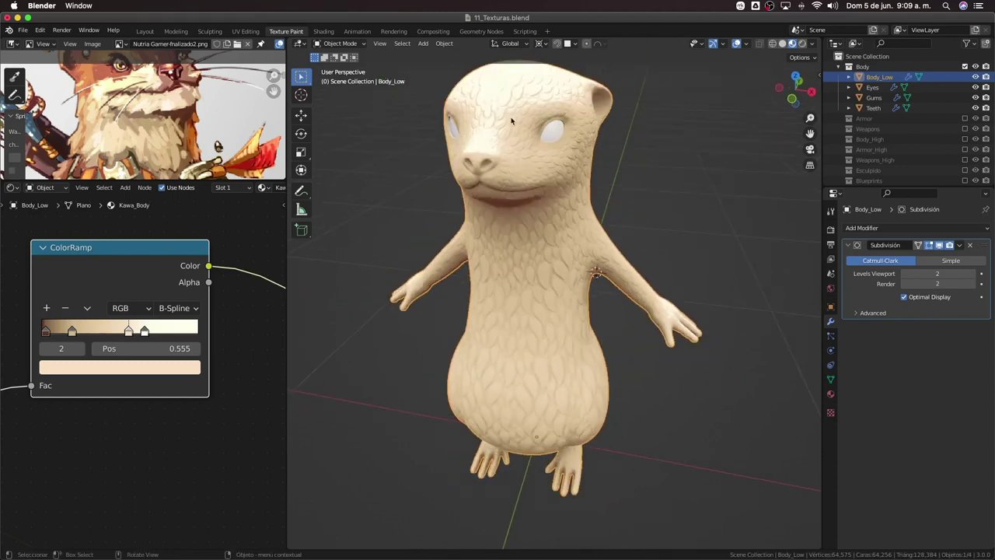
scroll(162, 168, "down", 5)
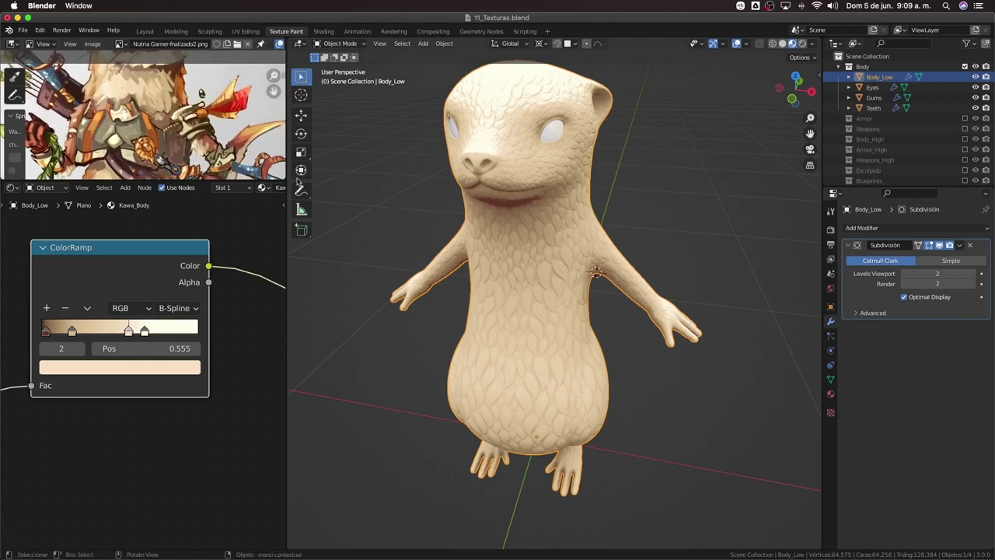
mouse_move(560, 256)
middle_mouse_down()
mouse_move(618, 253)
mouse_move(574, 257)
middle_mouse_up()
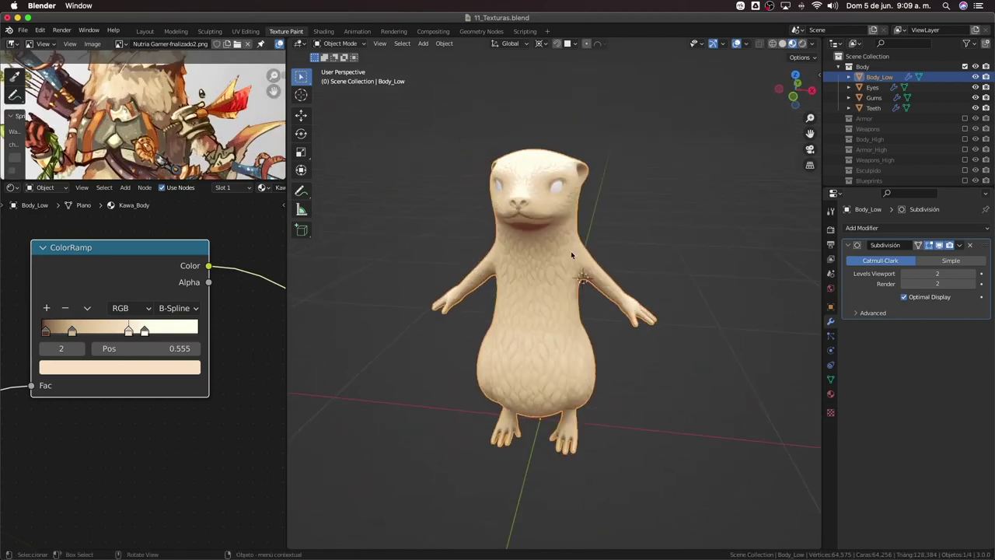
scroll(234, 389, "down", 2)
scroll(233, 405, "down", 2)
scroll(237, 314, "down", 2)
scroll(237, 313, "down", 2)
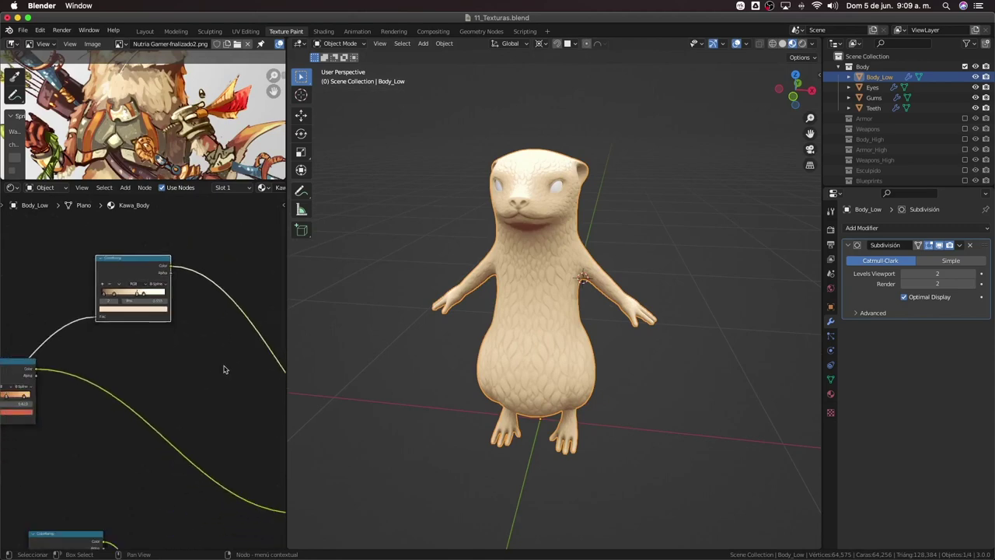
Move the dark red first stop of the cream ColorRamp to 0.009
middle_click_drag(222, 366, 195, 378)
mouse_move(486, 243)
middle_mouse_down()
mouse_move(440, 234)
mouse_move(532, 204)
middle_mouse_up()
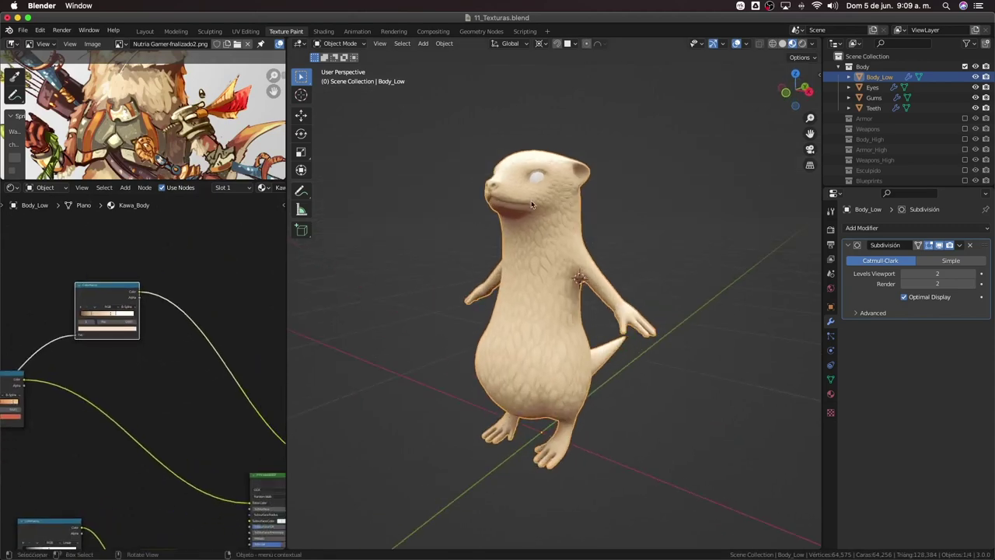
scroll(527, 233, "up", 2)
middle_click_drag(117, 350, 132, 359)
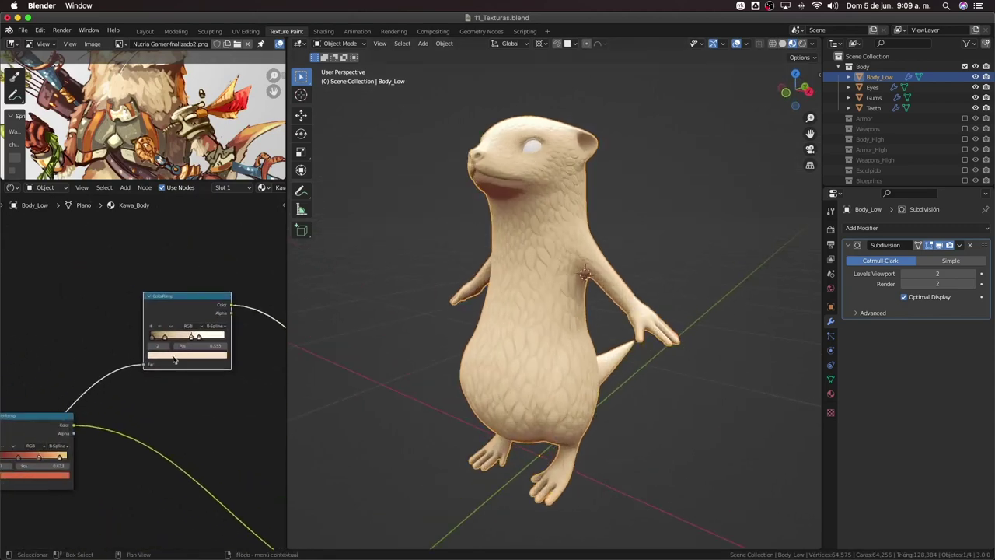
scroll(165, 336, "up", 2)
left_click(155, 329)
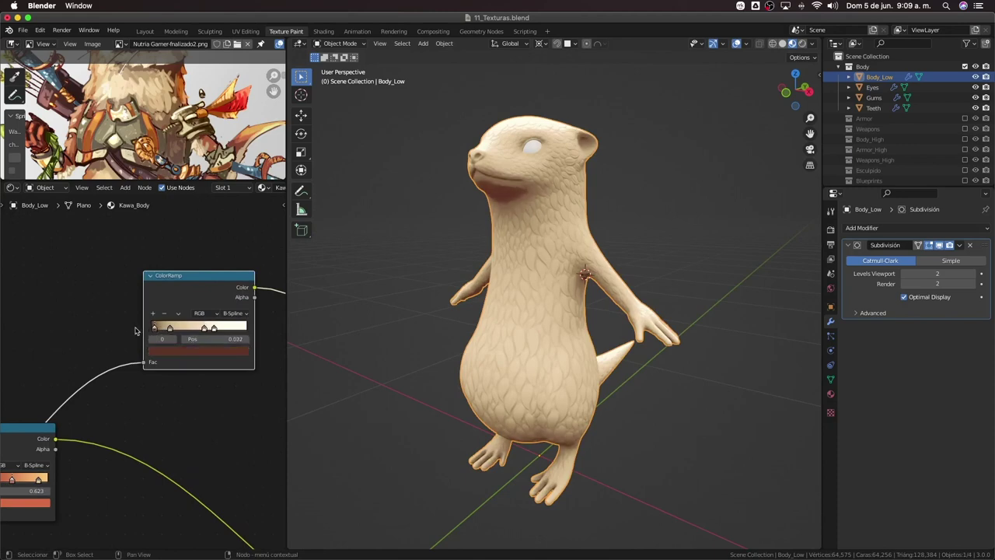
left_click_drag(133, 332, 132, 332)
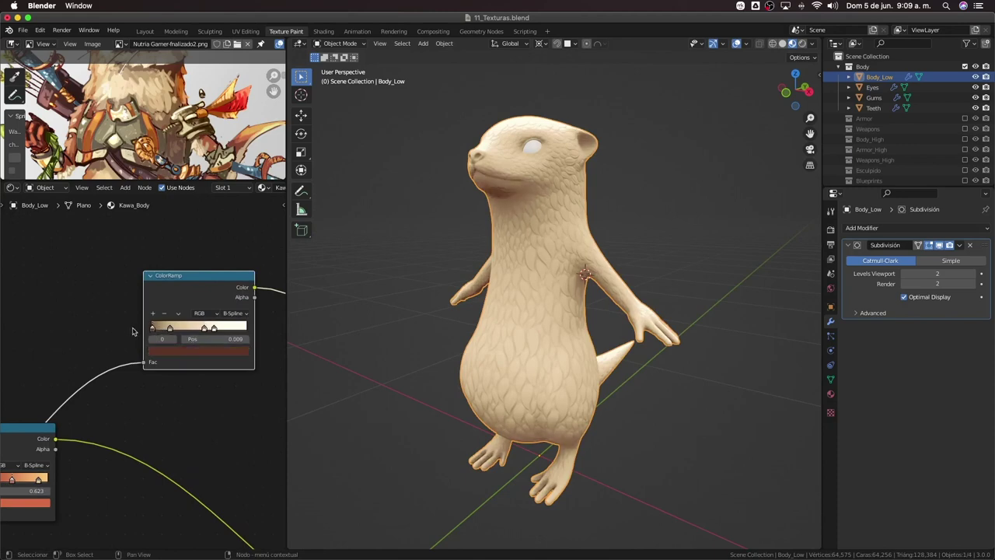
middle_click_drag(497, 256, 540, 263)
scroll(540, 263, "up", 3)
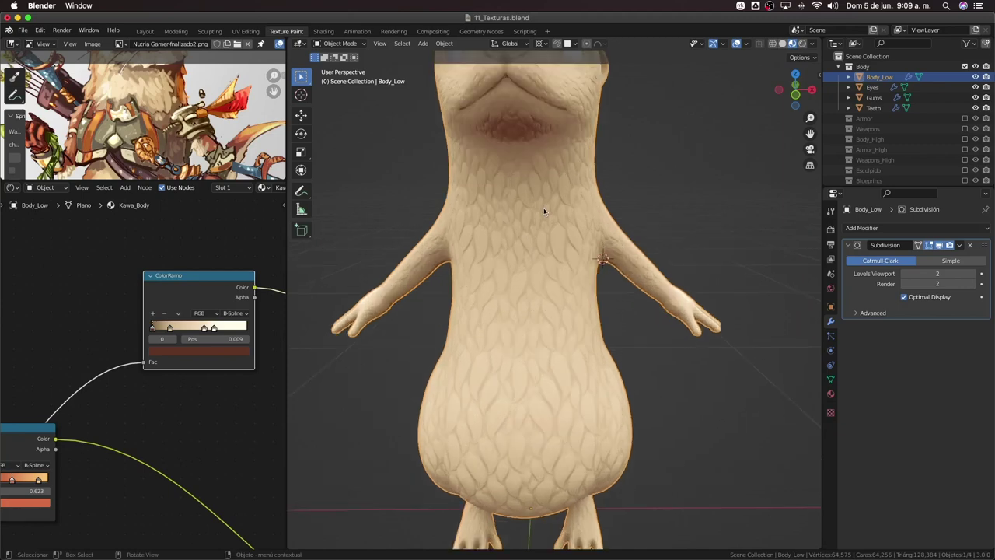
scroll(544, 207, "down", 1)
scroll(532, 224, "down", 4)
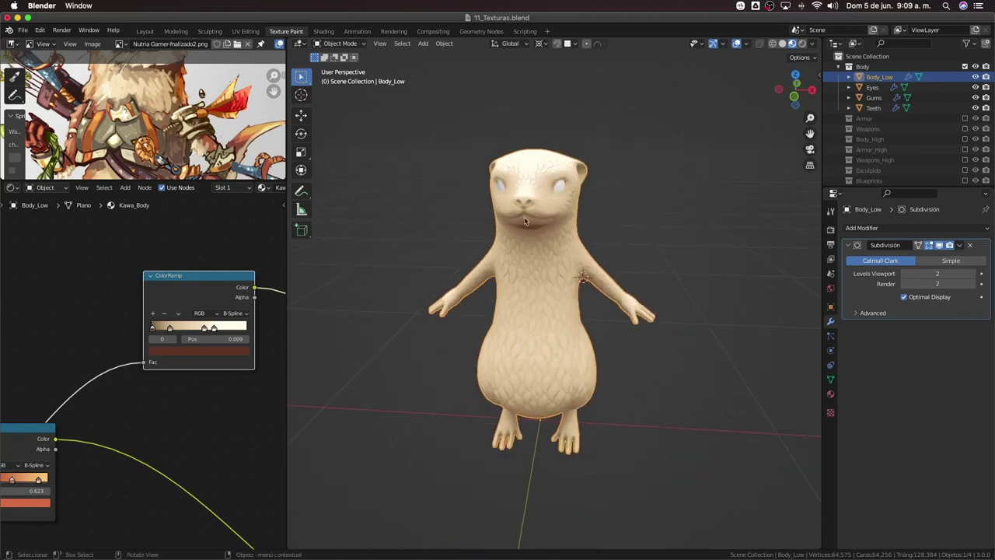
scroll(110, 390, "down", 1)
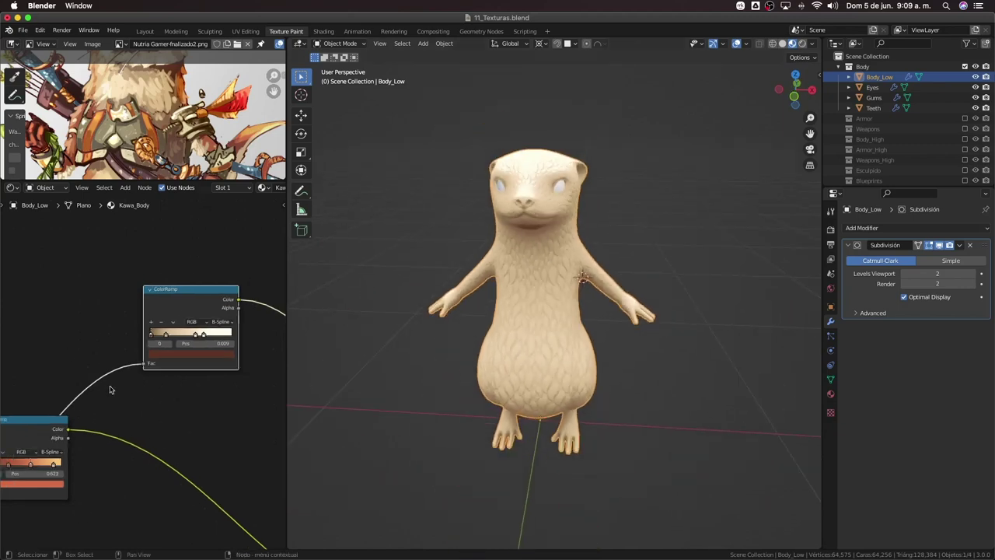
Preview the brown ColorRamp on the otter and make its 0.905 stop slightly darker and yellower
left_click(52, 423, "ctrl+shift")
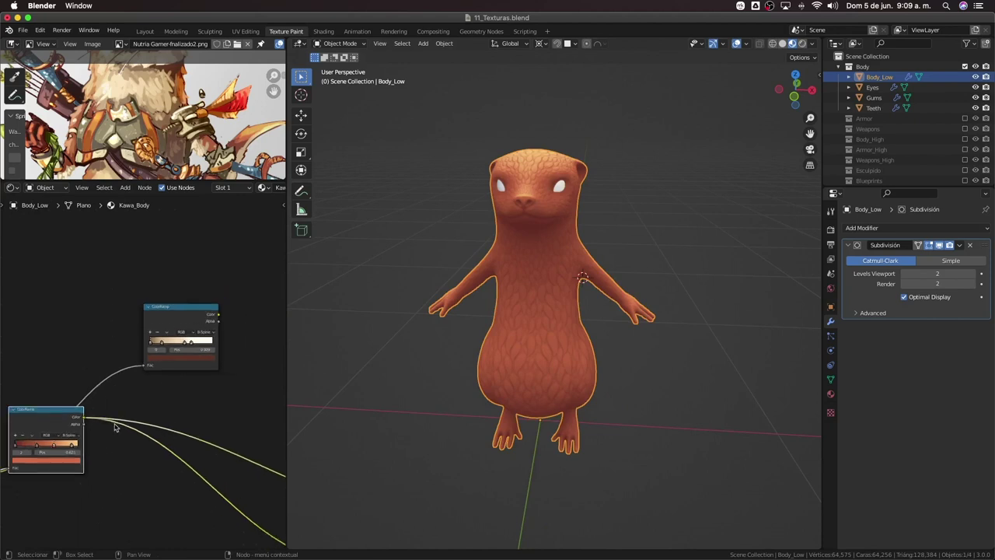
middle_click_drag(110, 427, 153, 428)
scroll(152, 428, "up", 1)
scroll(153, 428, "up", 1)
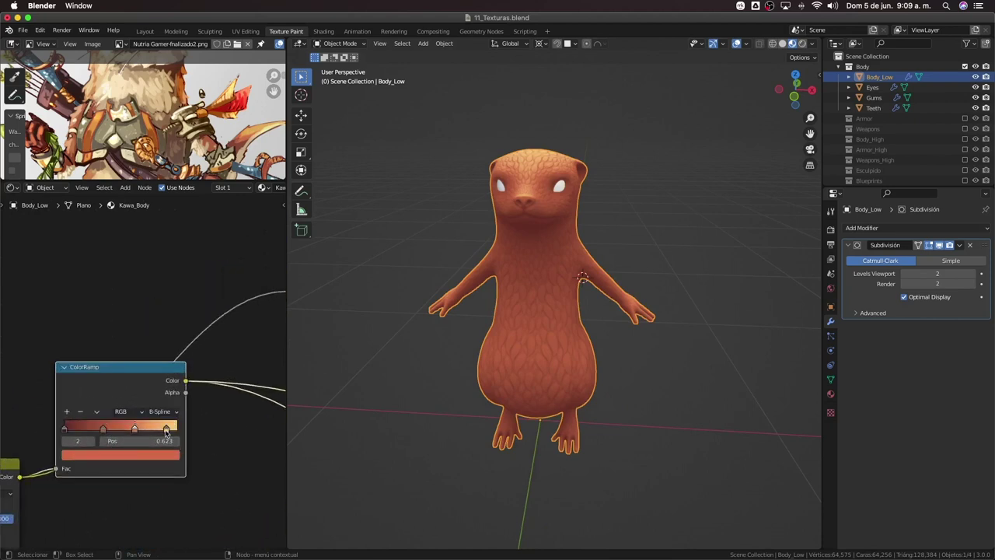
left_click(166, 430)
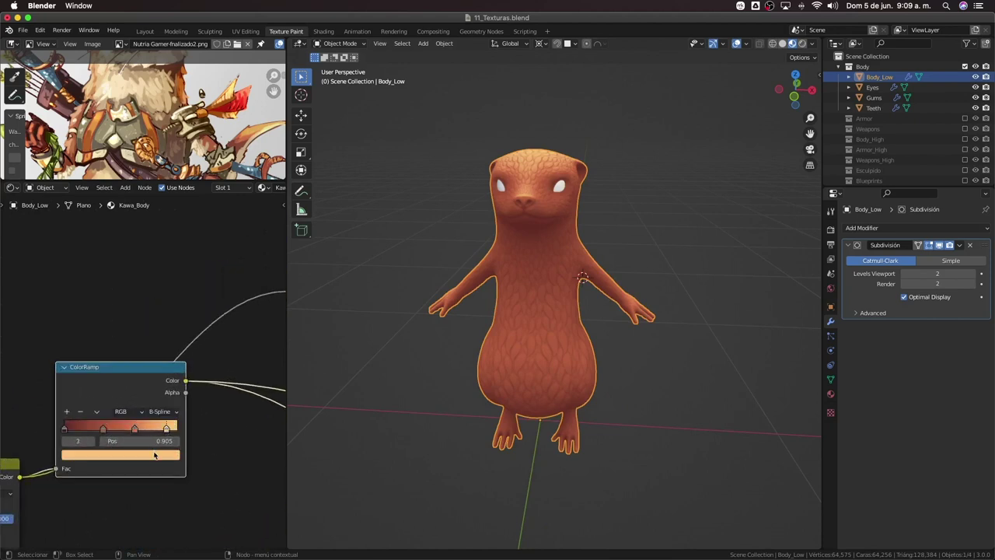
left_click(155, 455)
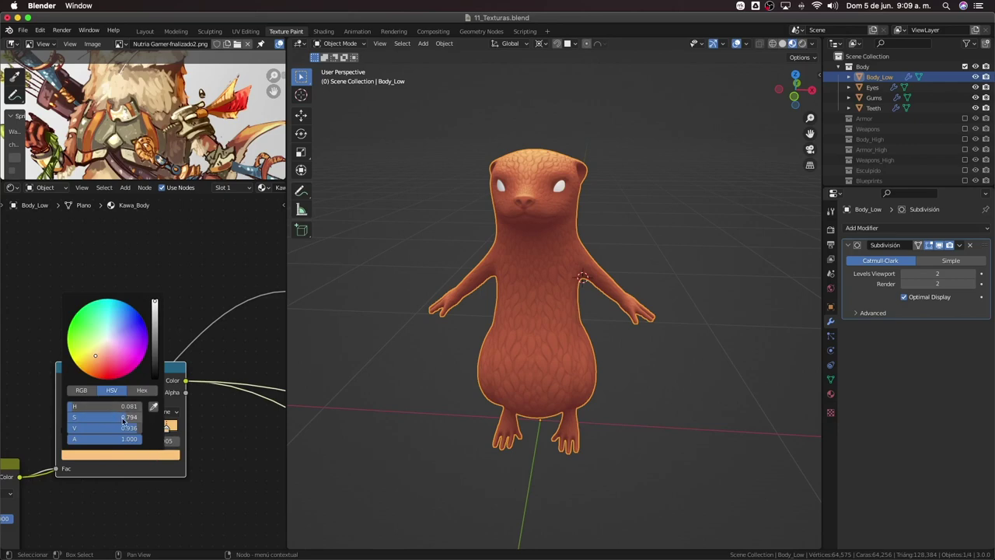
left_click_drag(132, 428, 142, 427)
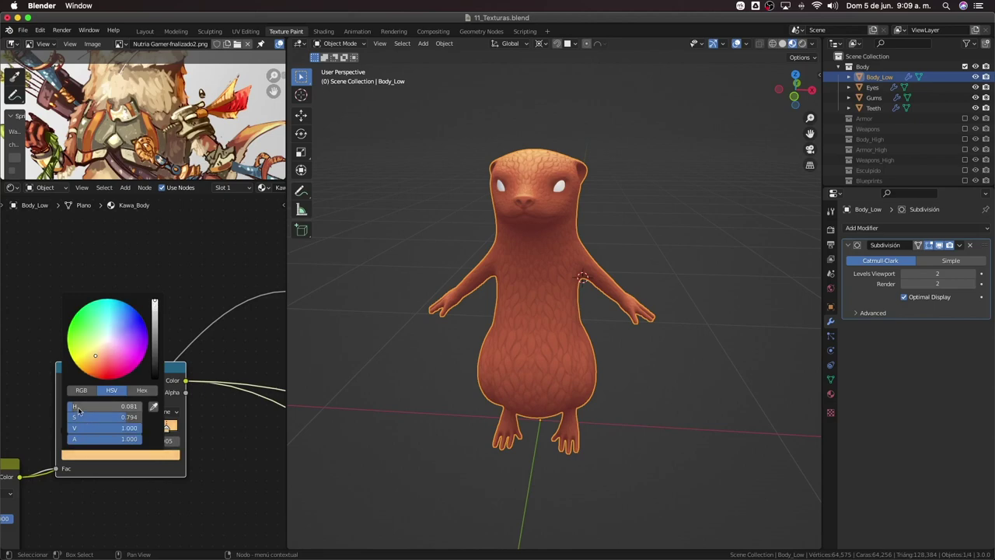
mouse_move(109, 406)
left_mouse_down()
mouse_move(121, 406)
mouse_move(106, 370)
left_mouse_up()
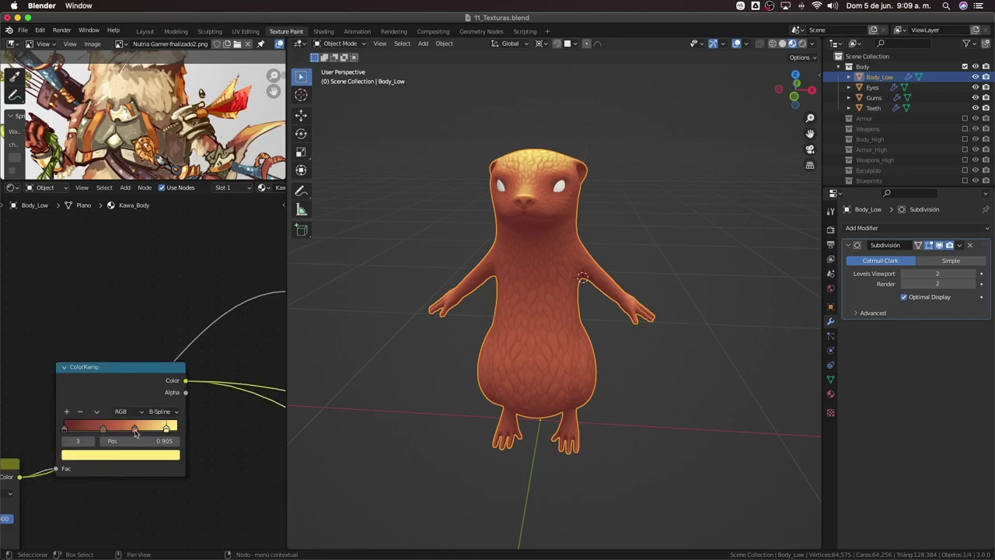
Shift the 0.623 middle stop's hue toward orange, then bring up the dark red stop's colour
left_click(134, 430)
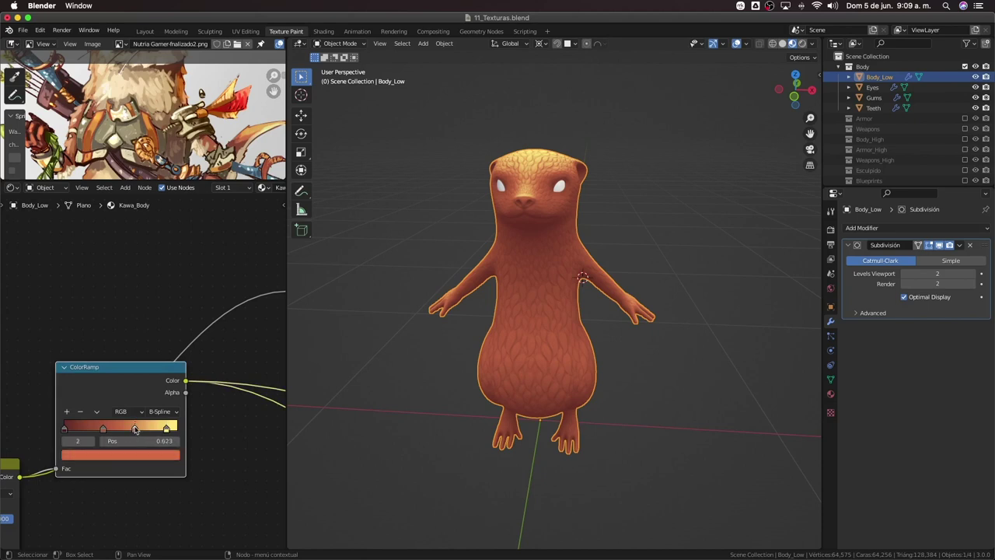
left_click(133, 455)
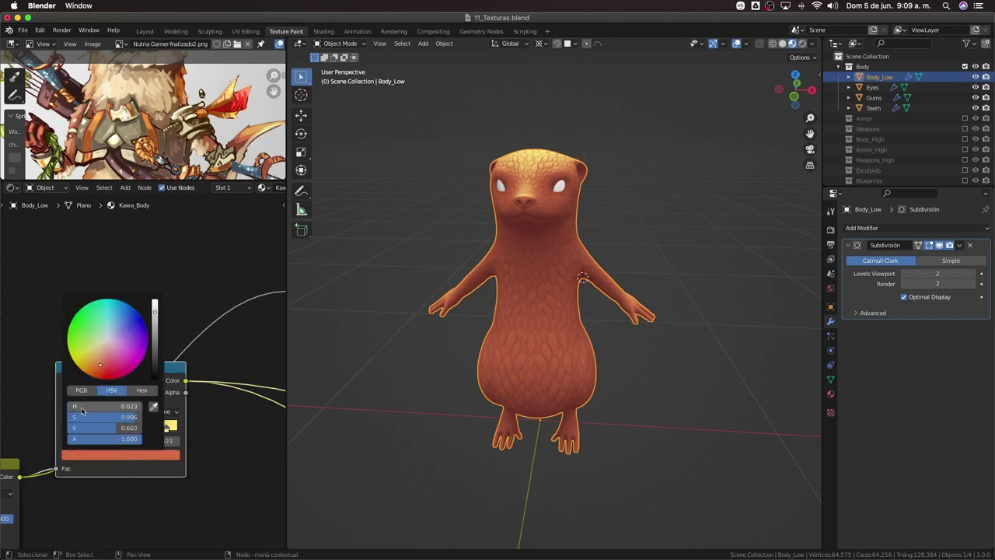
mouse_move(76, 409)
left_mouse_down()
mouse_move(101, 409)
mouse_move(85, 406)
left_mouse_up()
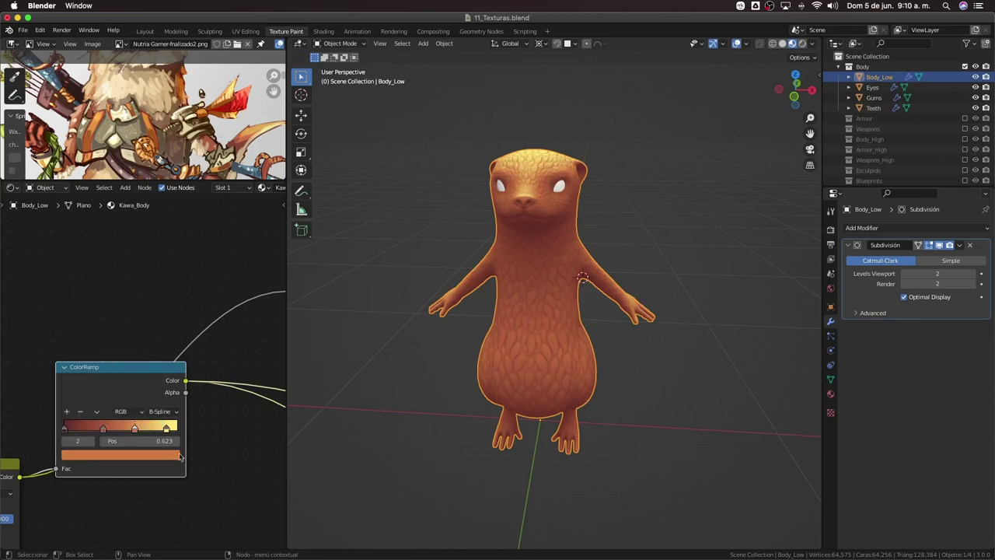
left_click(104, 429)
left_click(108, 449)
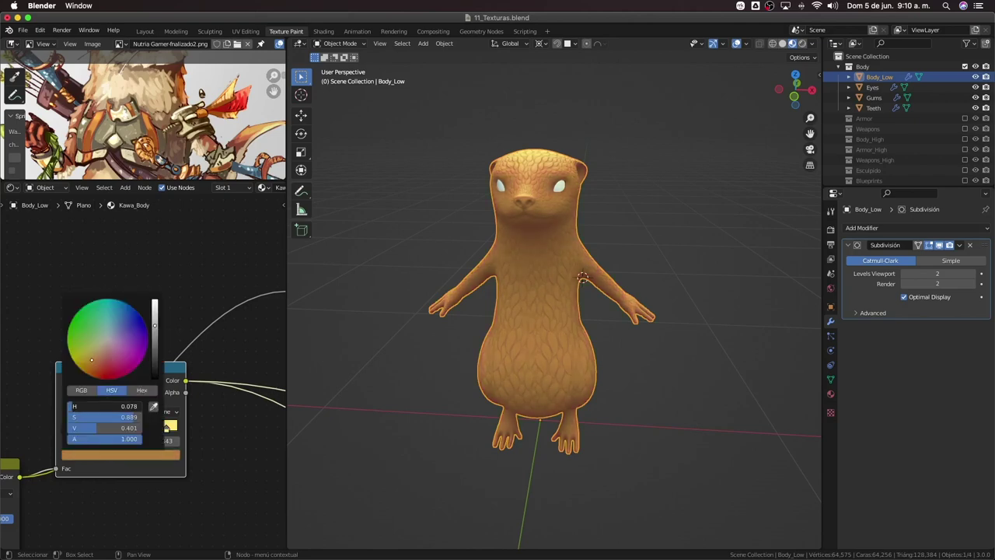
Deselect the otter body and move the cream ColorRamp node further left
left_click(420, 494)
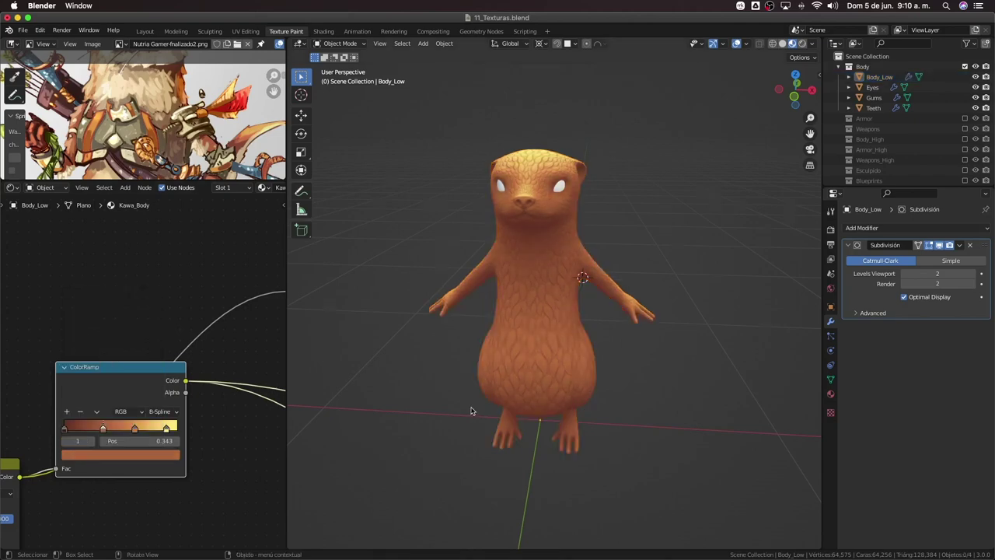
mouse_move(471, 412)
middle_mouse_down()
mouse_move(407, 396)
mouse_move(454, 360)
middle_mouse_up()
scroll(84, 341, "down", 1)
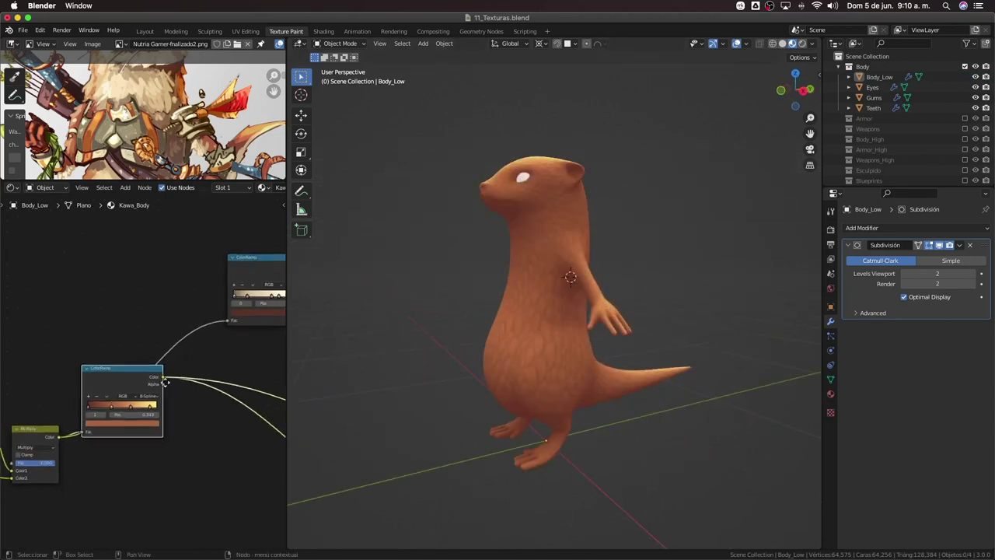
scroll(132, 311, "right", 3)
left_click_drag(184, 282, 83, 286)
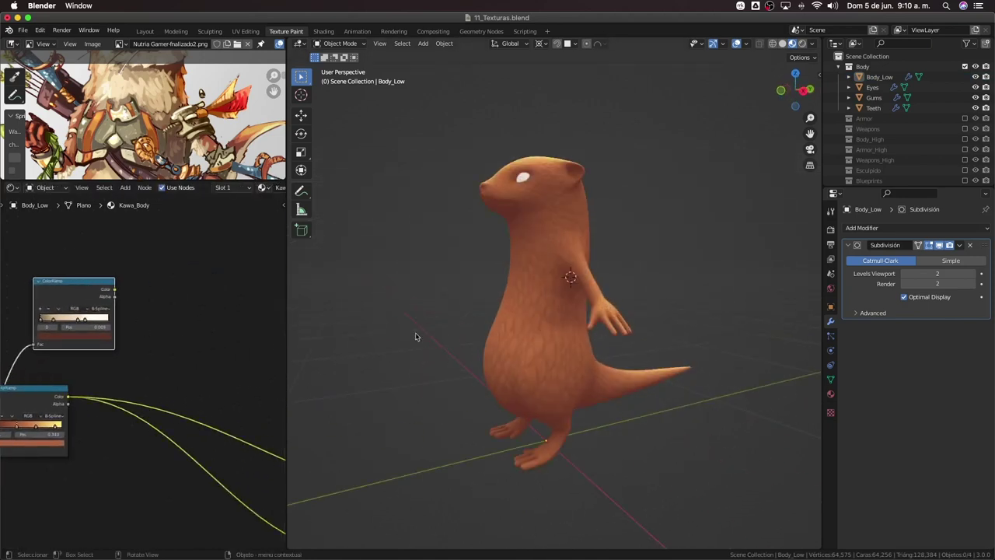
mouse_move(543, 291)
middle_mouse_down()
mouse_move(576, 283)
mouse_move(559, 296)
middle_mouse_up()
scroll(178, 384, "down", 2)
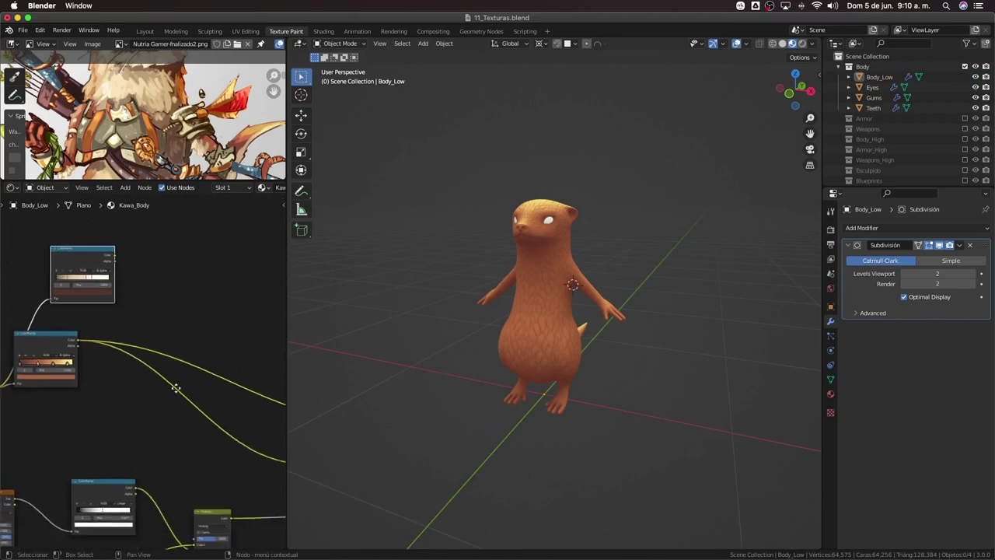
scroll(218, 324, "up", 2)
scroll(223, 338, "left", 3)
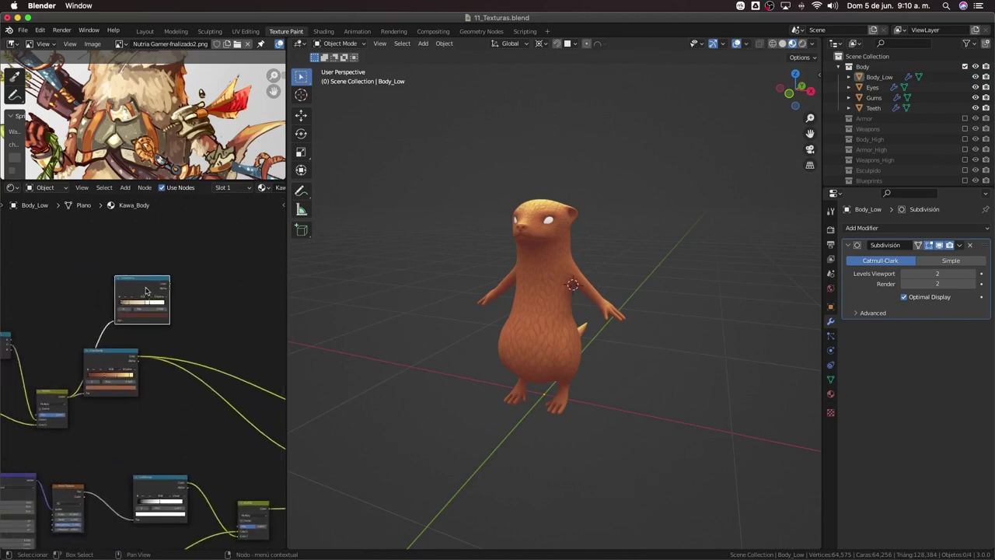
left_click_drag(148, 294, 114, 300)
Pan the node graph and bring up the Add node menu with Shift+A
scroll(467, 294, "up", 2)
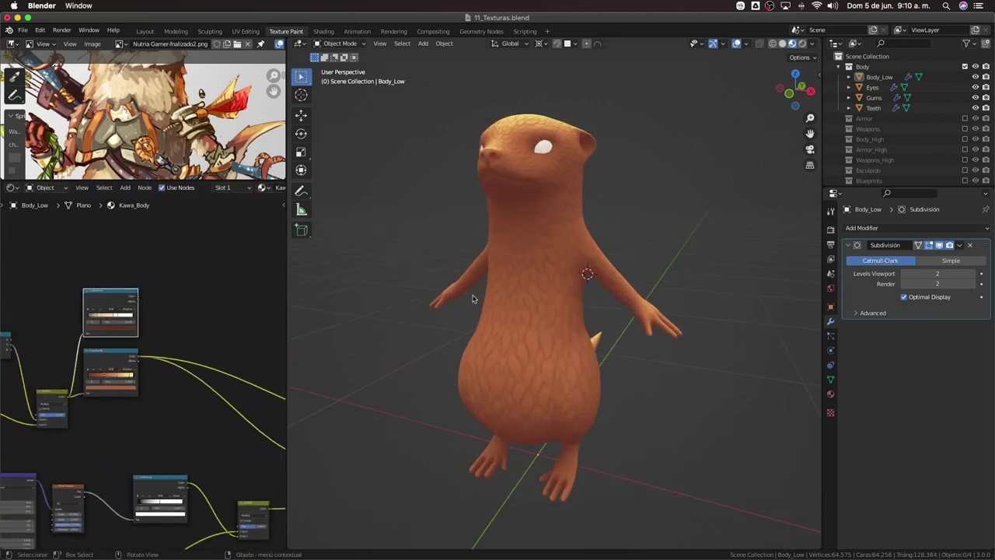
scroll(530, 306, "up", 2)
scroll(107, 349, "down", 1)
scroll(156, 411, "right", 2)
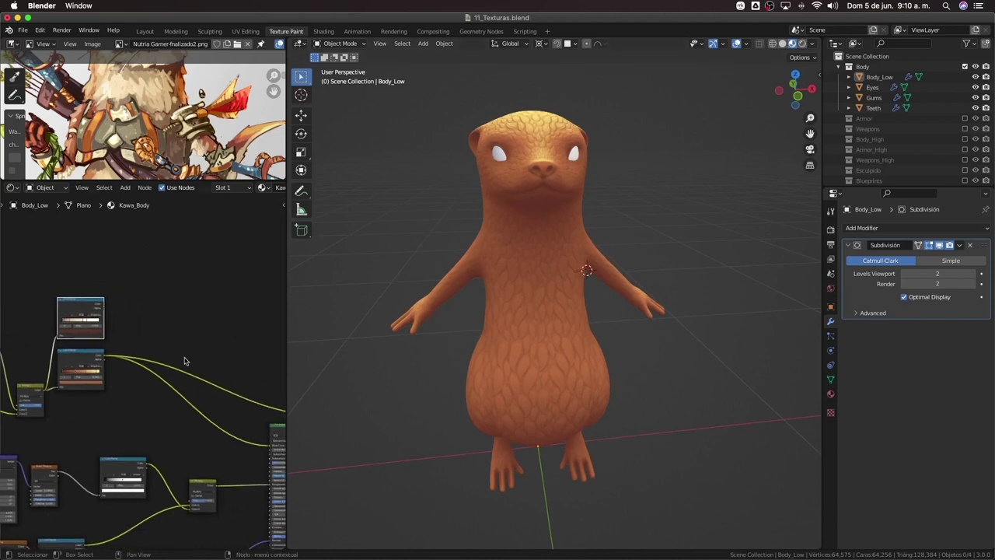
middle_click_drag(184, 358, 229, 344)
scroll(210, 358, "right", 2)
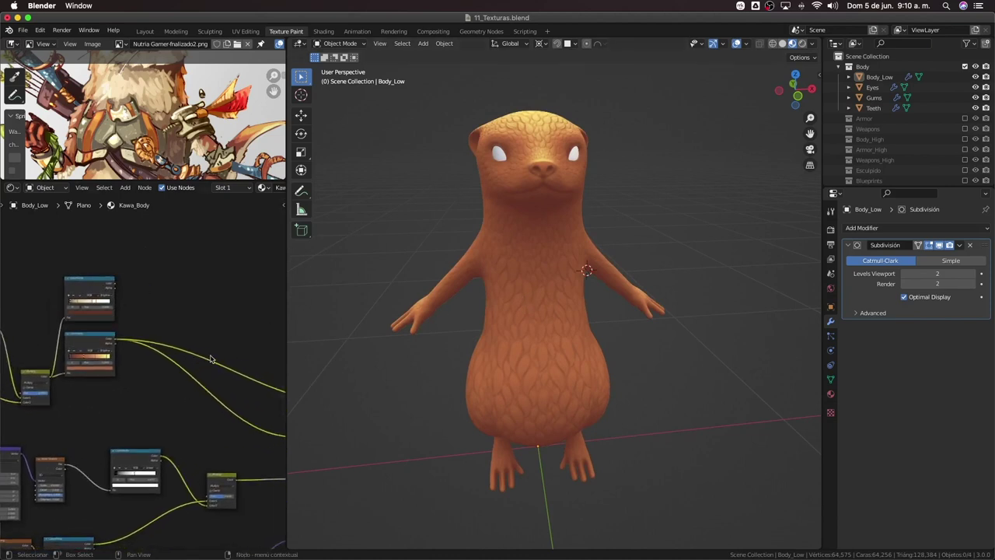
key("shift+a")
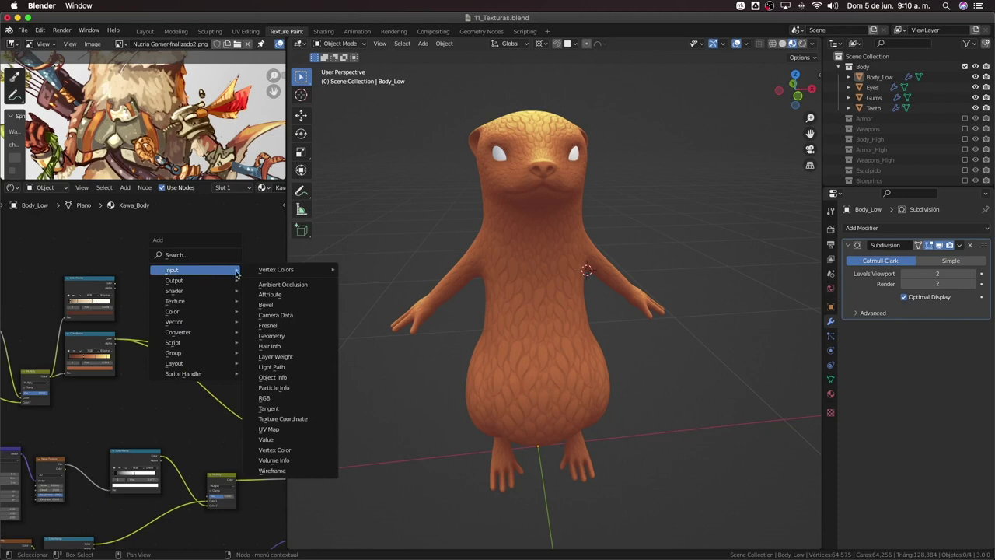
mouse_move(195, 311)
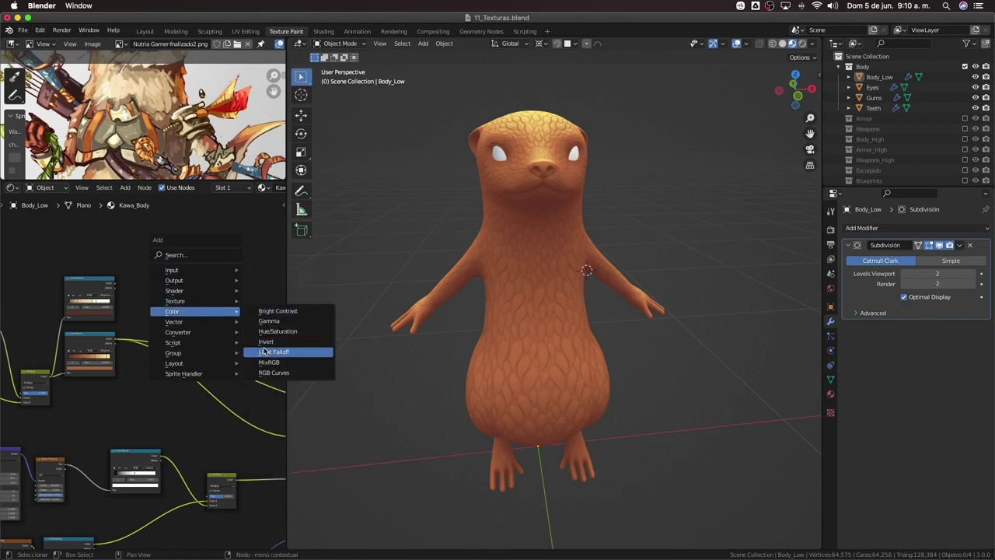
Discard a hand-placed Mix node and mix both ColorRamps with Node Wrangler, expanding the result
left_click(269, 363)
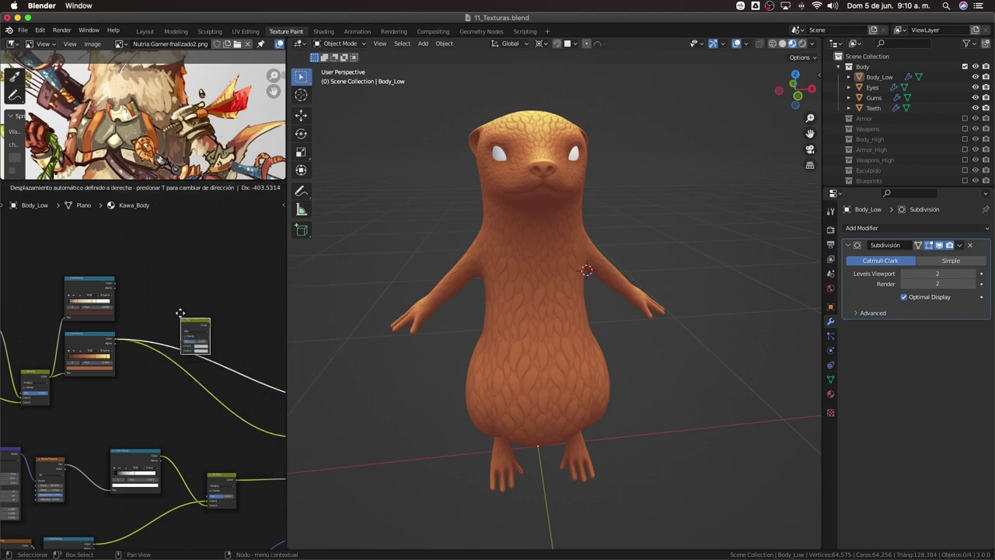
left_click(180, 309)
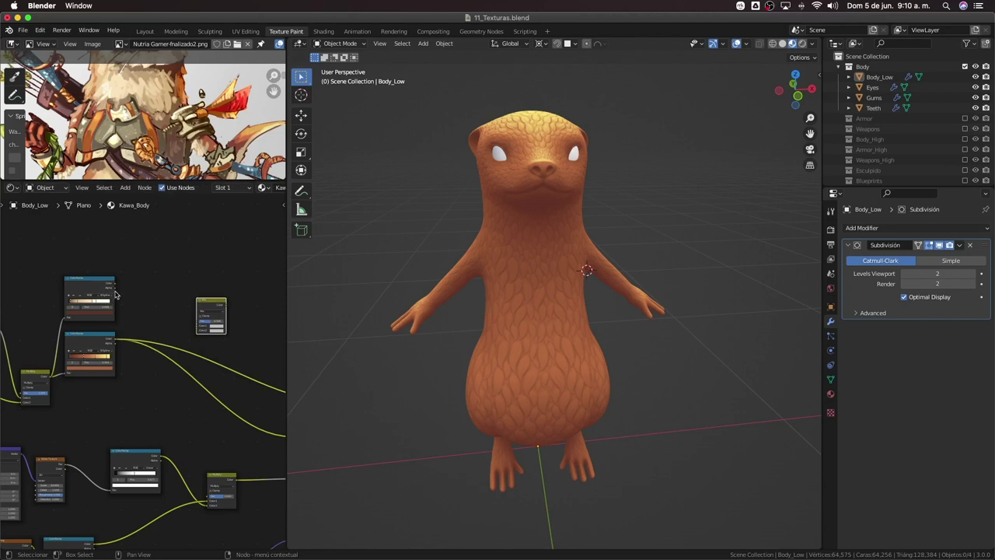
key("x")
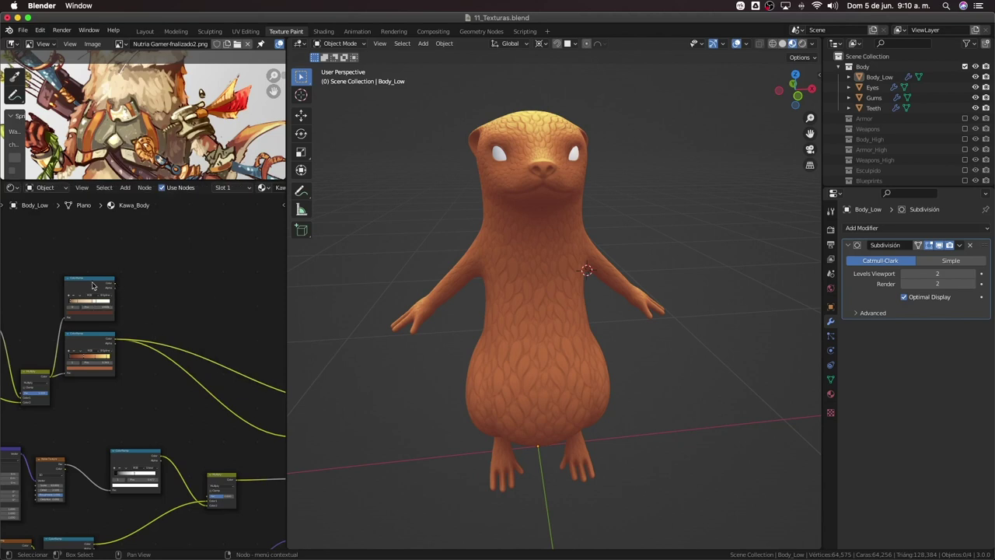
left_click(94, 284)
left_click(100, 344, "shift")
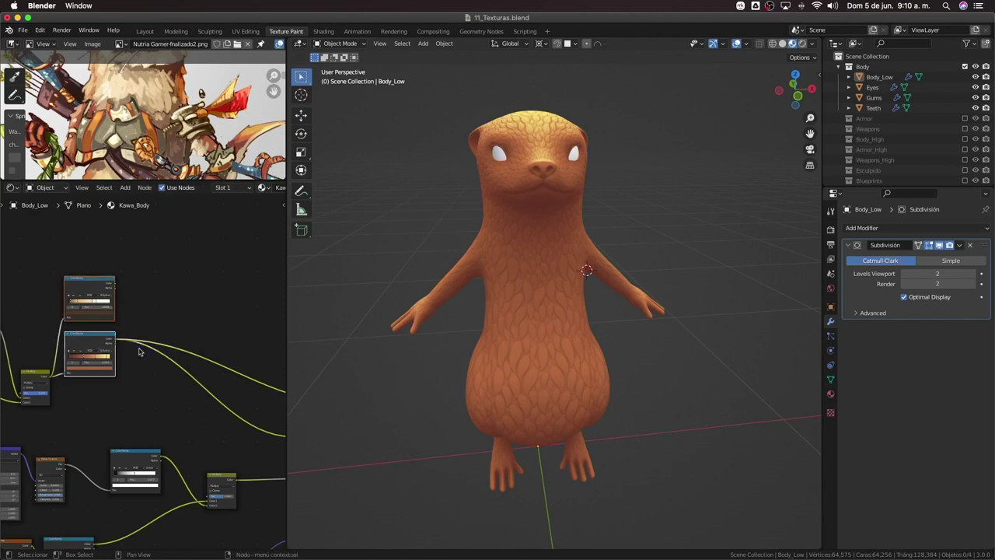
key("ctrl+0")
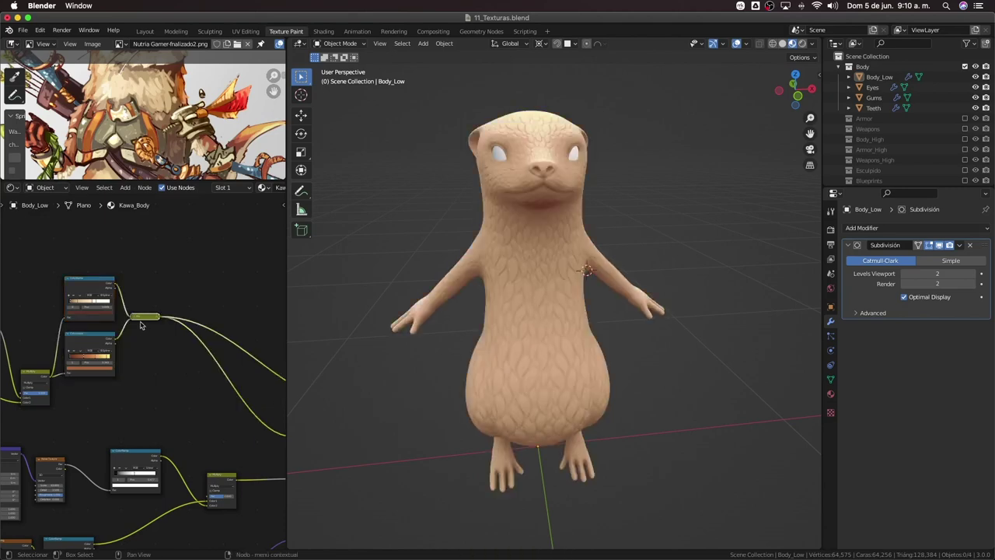
key("ctrl+h")
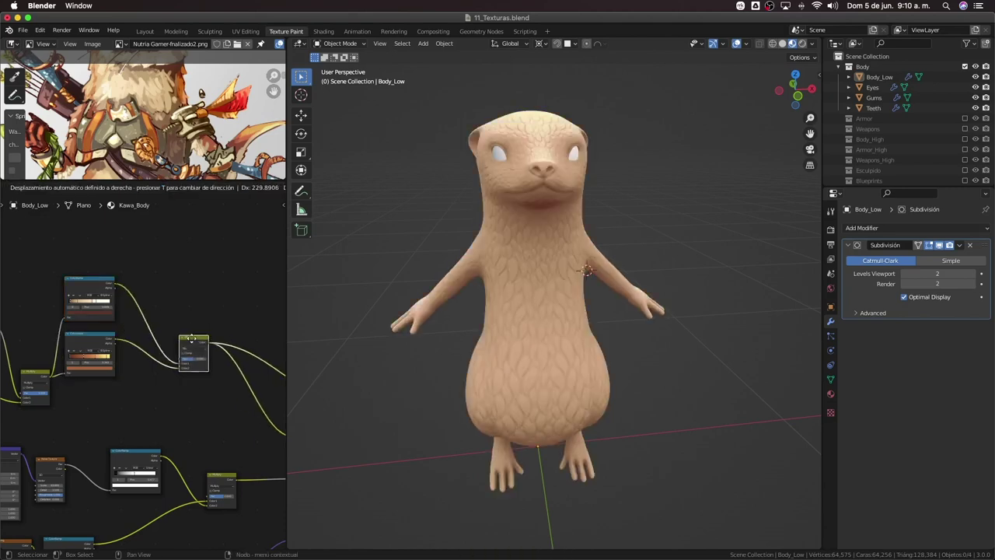
Try several Mix factor values and settle Fac at 1.000
scroll(117, 350, "up", 3)
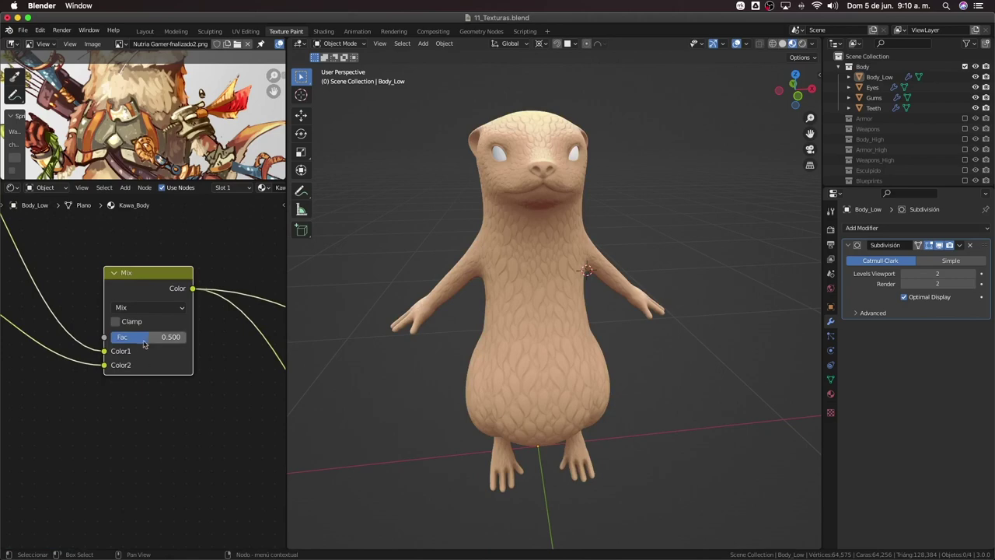
mouse_move(144, 337)
left_mouse_down()
mouse_move(110, 337)
mouse_move(182, 340)
left_mouse_up()
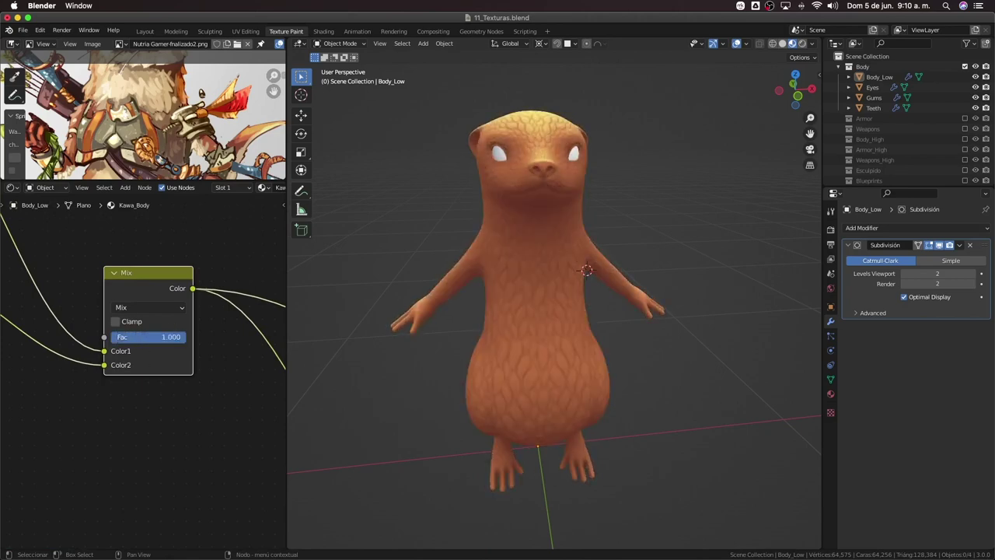
scroll(141, 363, "down", 1)
mouse_move(461, 359)
middle_mouse_down()
mouse_move(447, 352)
mouse_move(416, 413)
middle_mouse_up()
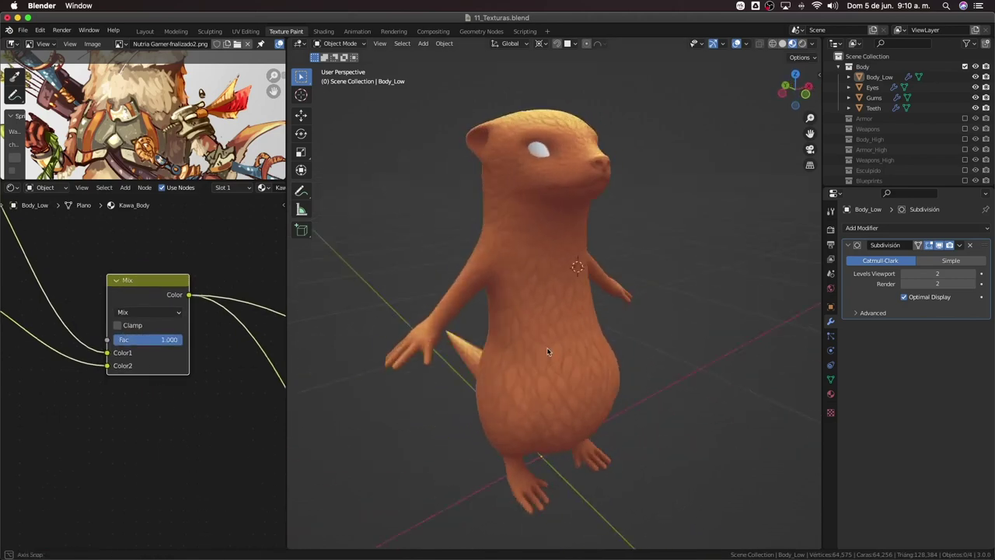
scroll(161, 431, "down", 1)
scroll(161, 431, "down", 2)
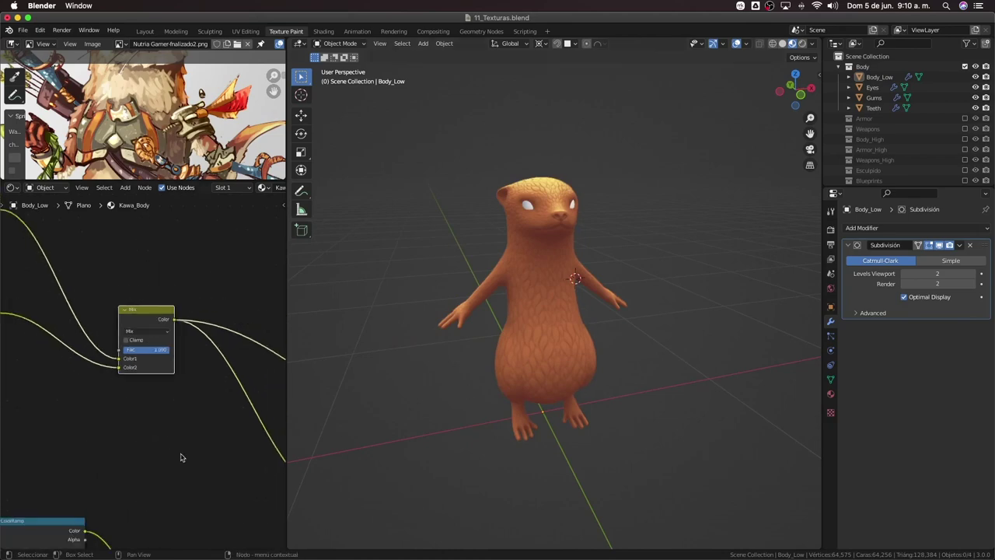
scroll(180, 456, "down", 2)
mouse_move(169, 407)
middle_mouse_down()
mouse_move(183, 436)
mouse_move(184, 397)
middle_mouse_up()
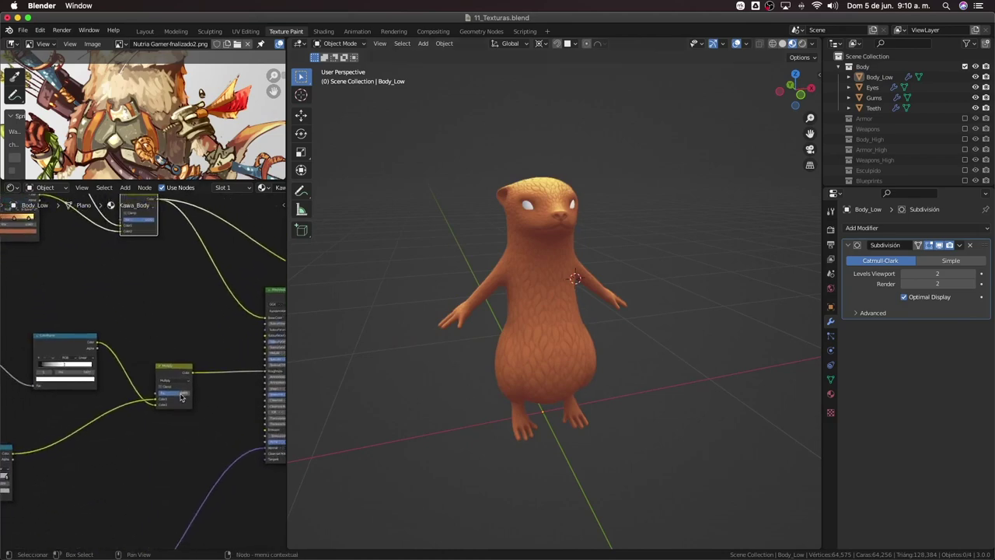
scroll(178, 306, "up", 2)
left_click_drag(200, 283, 204, 284)
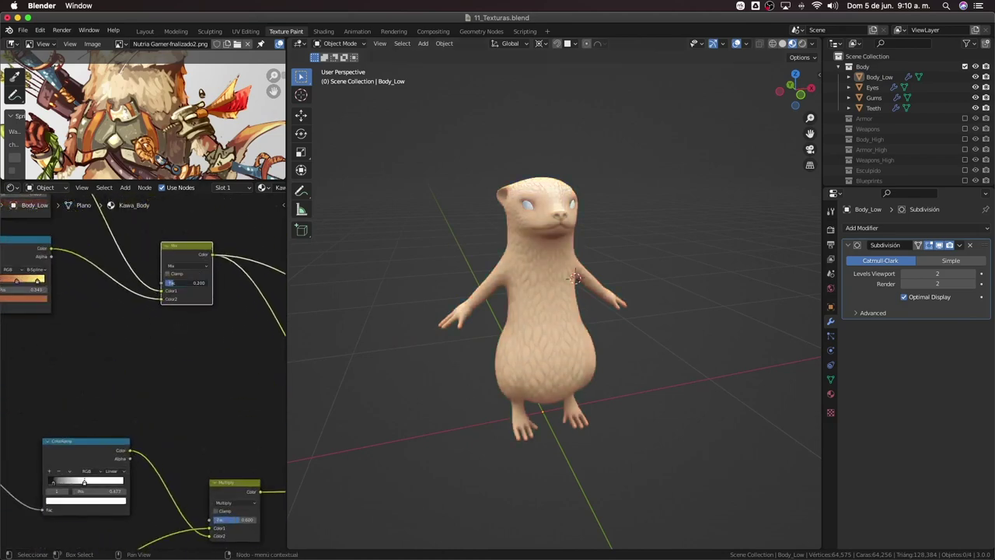
Move both ColorRamp nodes down and right in the node tree
mouse_move(201, 302)
middle_mouse_down()
mouse_move(178, 374)
mouse_move(184, 406)
mouse_move(201, 415)
middle_mouse_up()
scroll(198, 373, "down", 2)
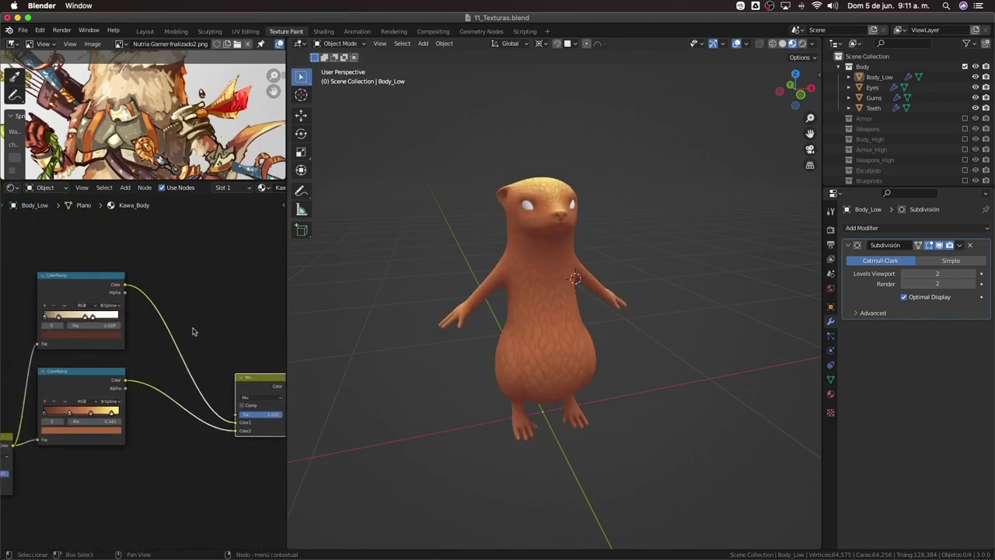
scroll(195, 322, "left", 3)
left_click_drag(78, 249, 126, 407)
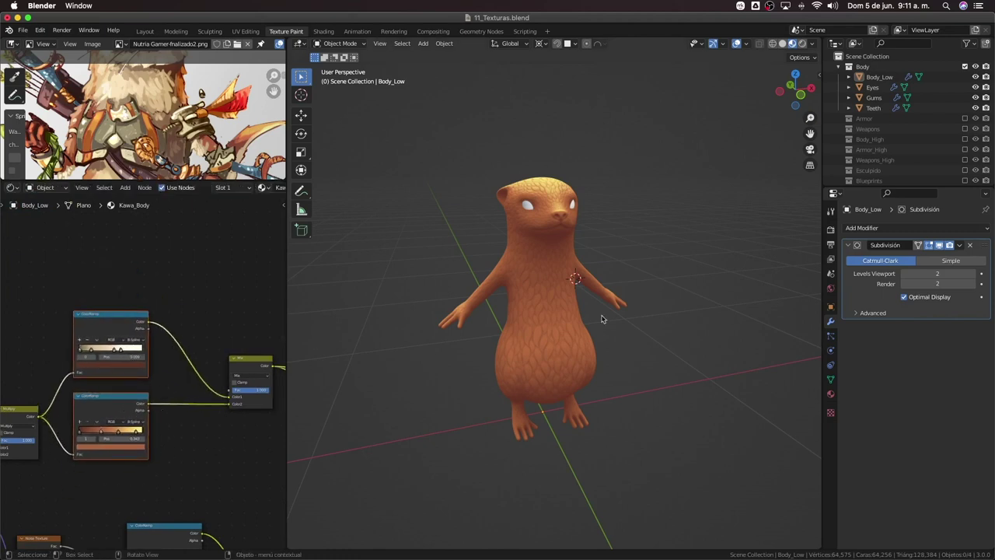
mouse_move(544, 311)
middle_mouse_down()
mouse_move(535, 308)
mouse_move(583, 308)
middle_mouse_up()
scroll(557, 308, "up", 2)
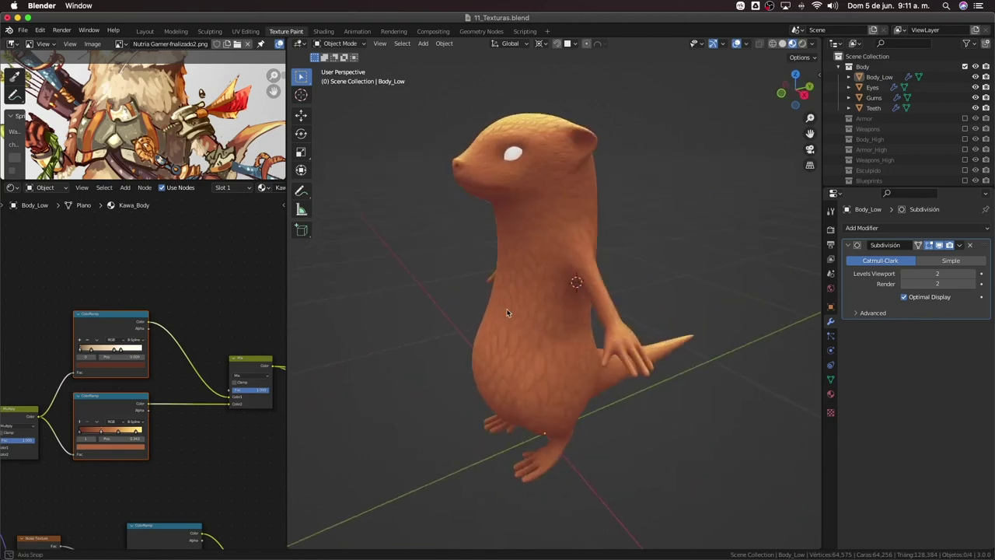
middle_click_drag(194, 313, 174, 337)
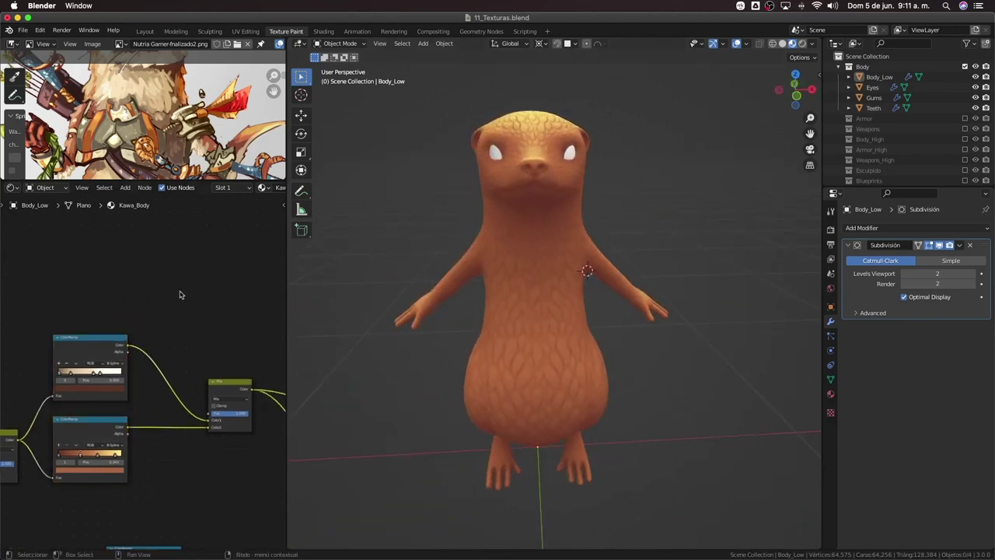
Add an Image Texture node with a new 4096×4096 image named T_Kawa_Body_Mask
key("shift+a")
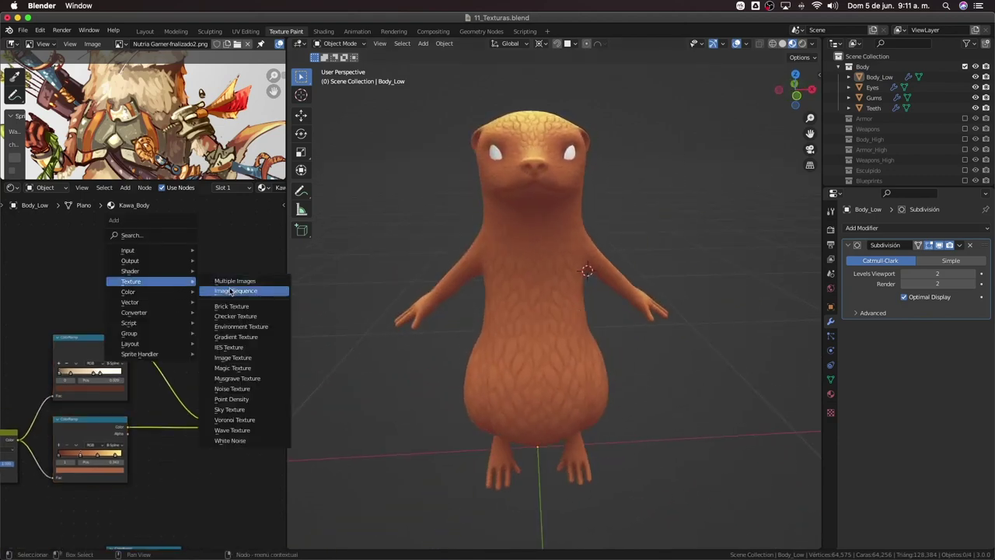
left_click(232, 357)
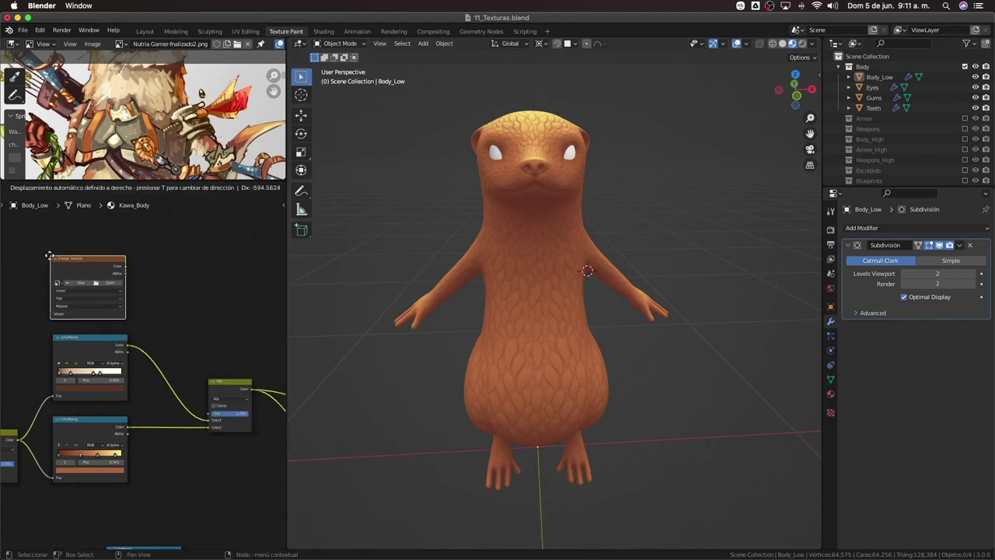
left_click(69, 278)
left_click(87, 280)
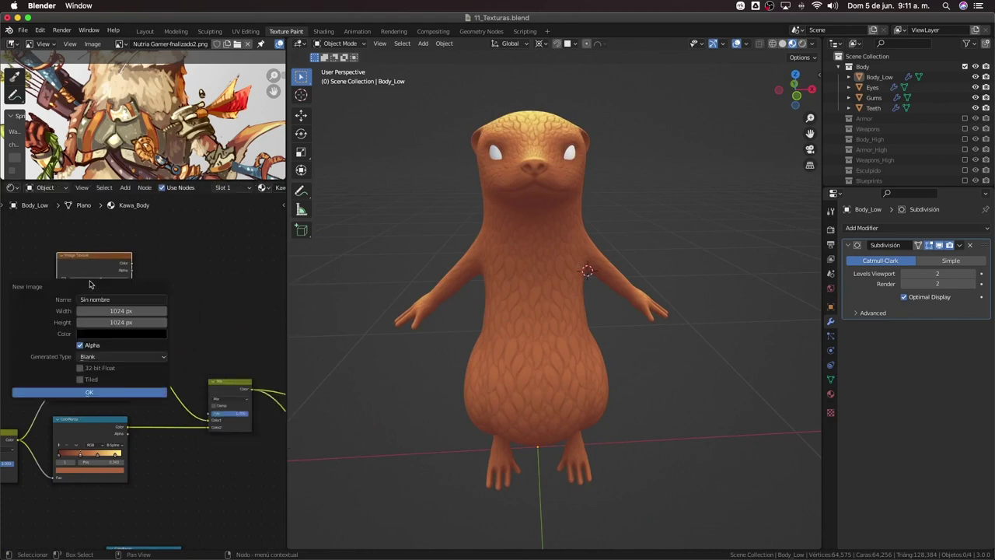
left_click(125, 311)
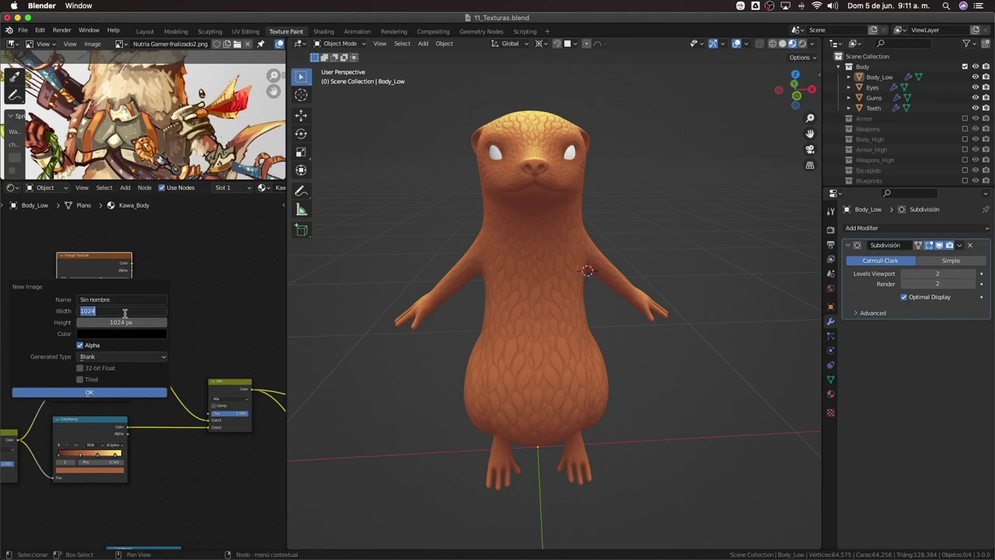
type("4096")
key("Tab")
type("409")
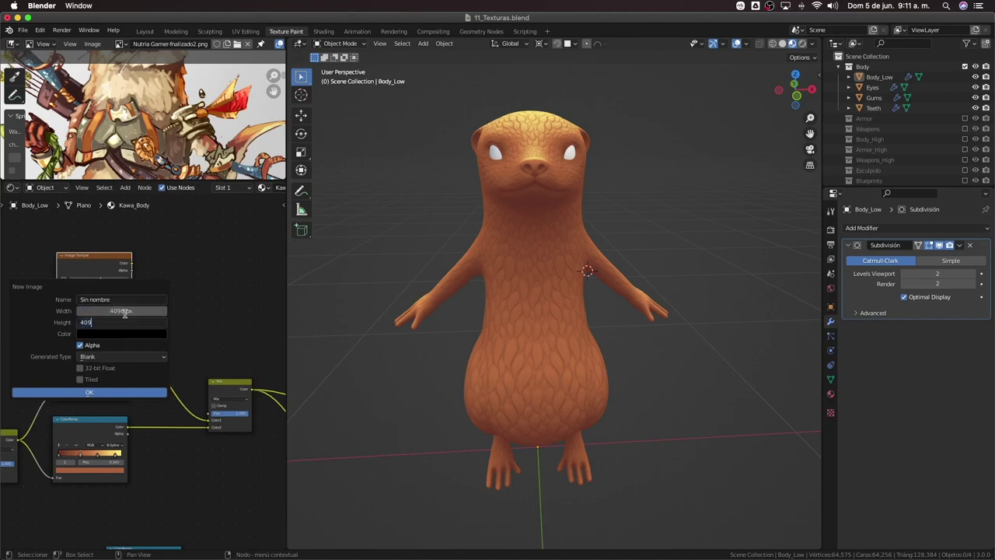
type("6")
key("Return")
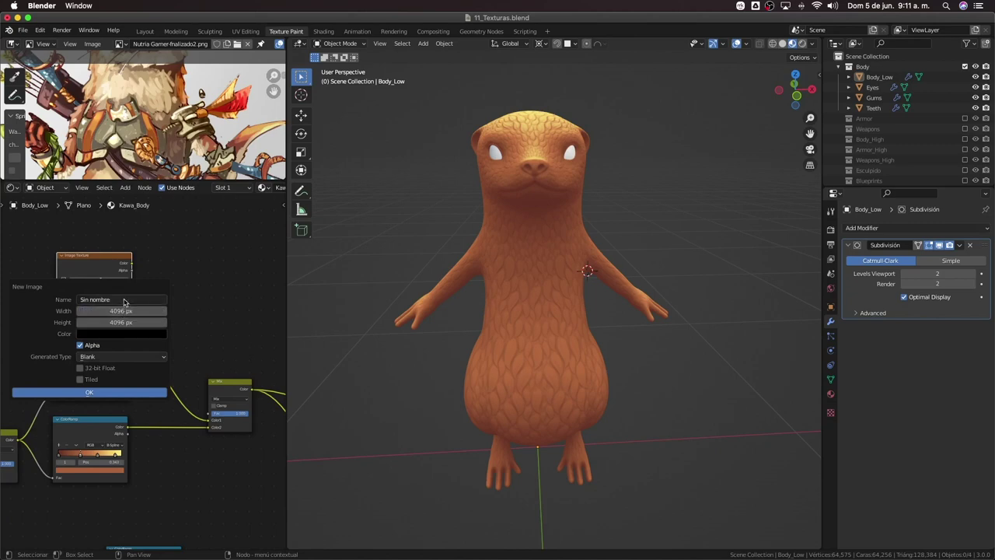
left_click(123, 300)
type("T_Kawa_Body_Mask")
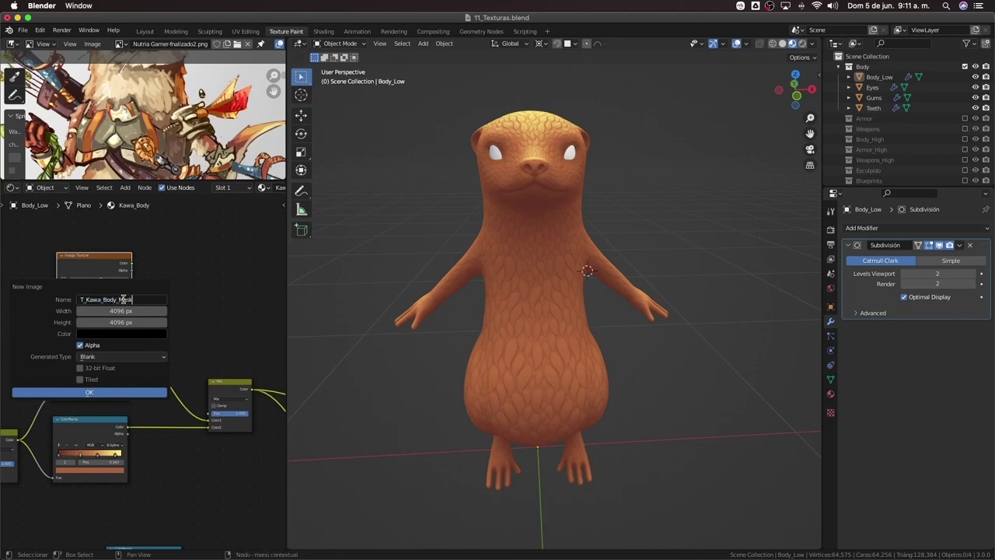
key("Return")
left_click(79, 395)
Preview the T_Kawa_Body_Mask texture on the otter, then switch the viewport to Solid shading
left_click_drag(94, 270, 97, 265)
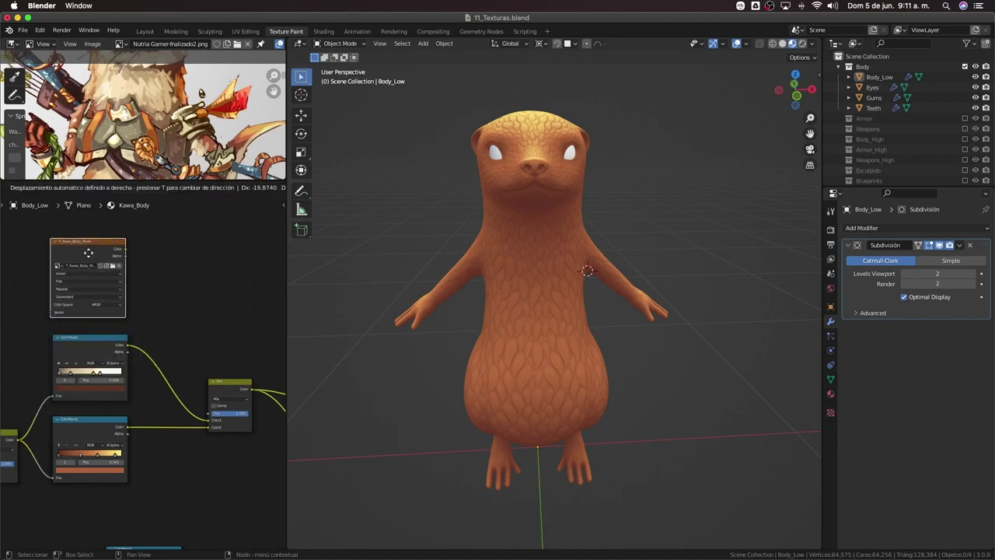
left_click(115, 252, "ctrl+shift")
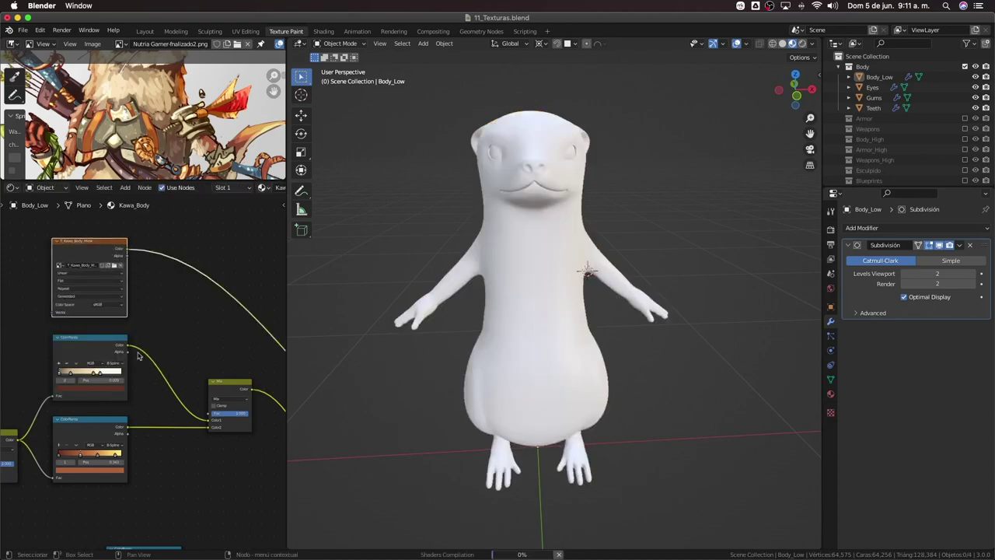
mouse_move(491, 255)
middle_mouse_down()
mouse_move(544, 260)
mouse_move(492, 258)
middle_mouse_up()
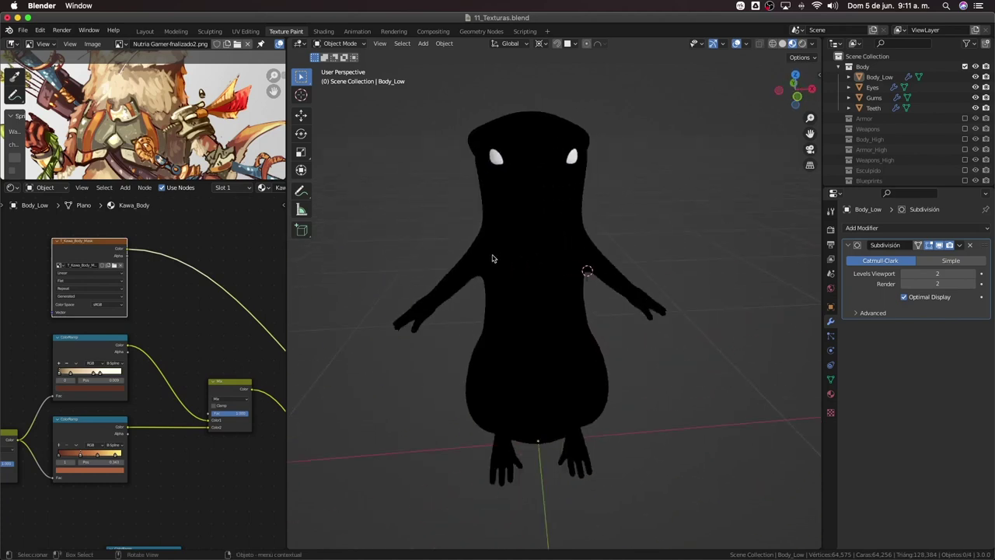
scroll(119, 327, "up", 1)
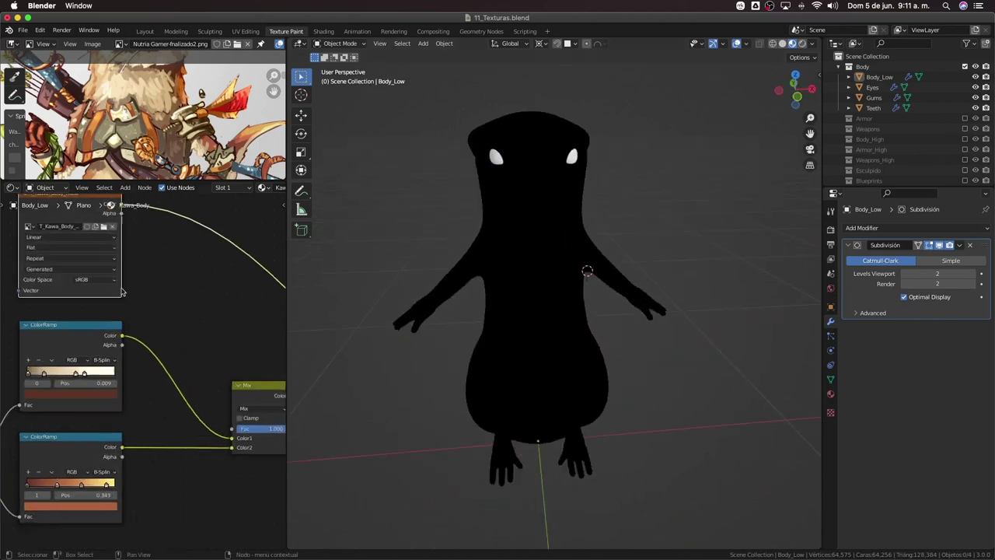
scroll(119, 327, "up", 1)
scroll(119, 328, "up", 1)
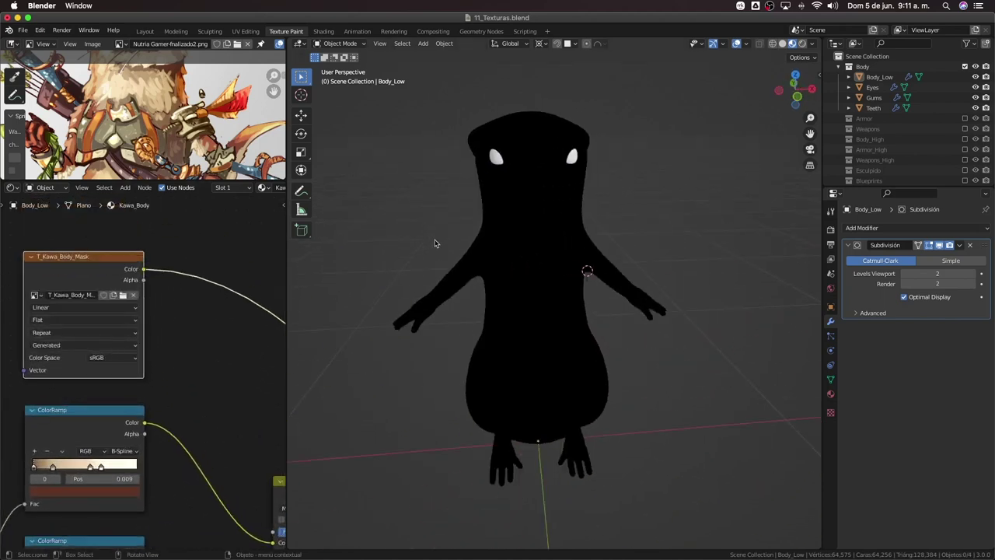
left_click(782, 44)
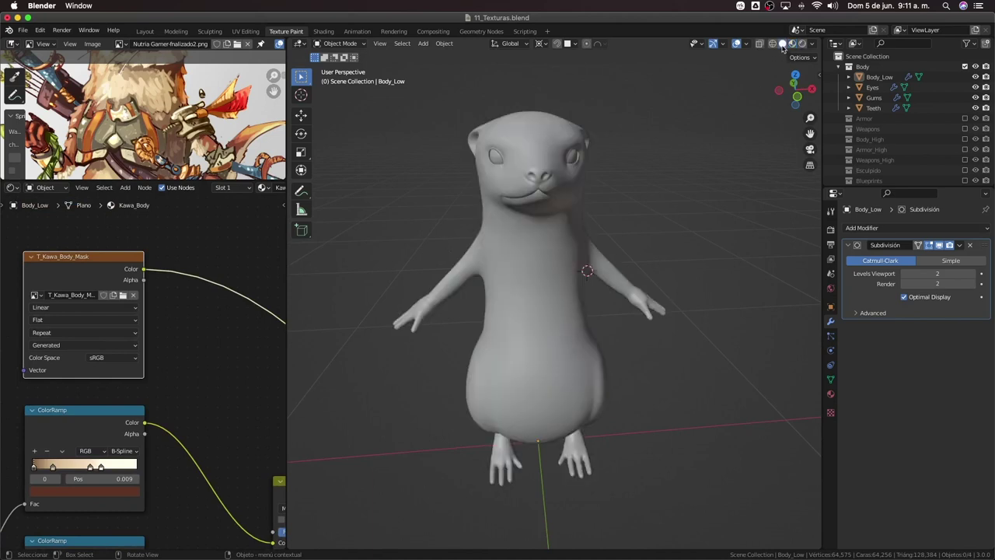
middle_click_drag(598, 293, 698, 98)
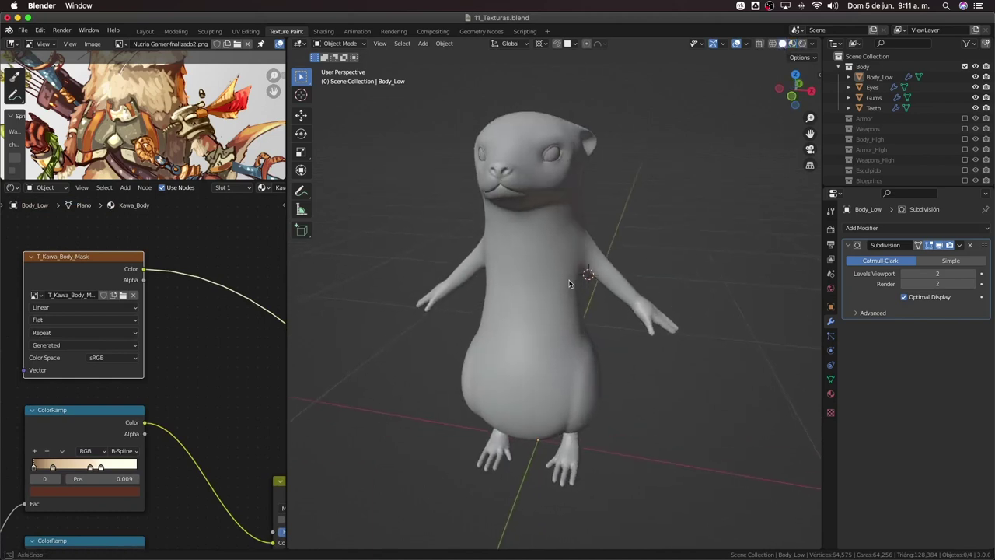
Put the otter into Texture Paint mode and pick the TexDraw brush
left_click(340, 44)
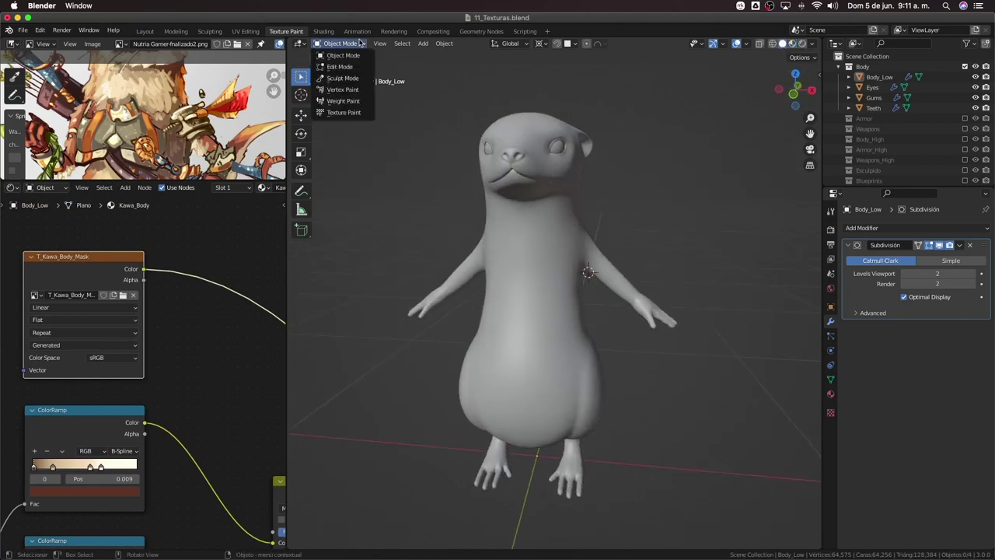
left_click(346, 113)
middle_click_drag(491, 260, 489, 259)
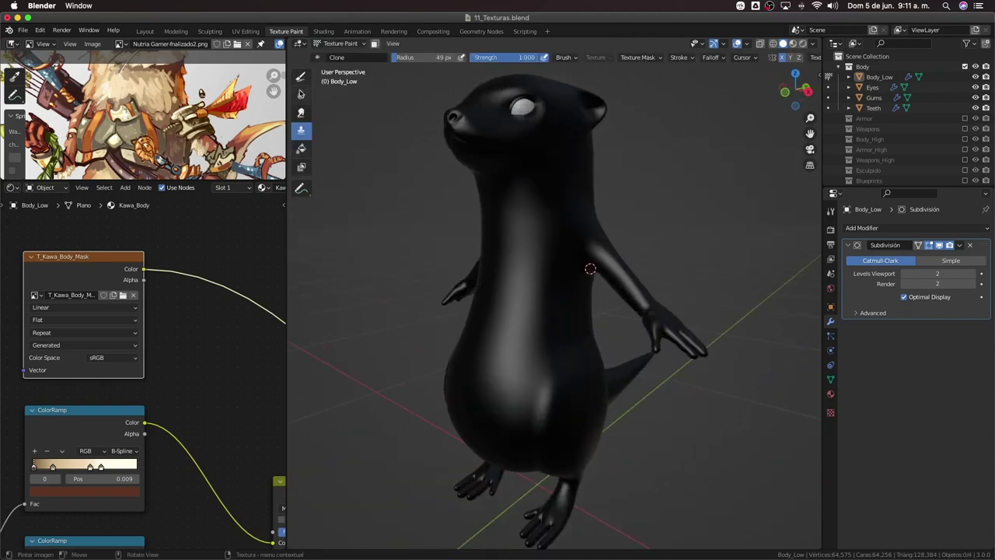
middle_click_drag(336, 148, 342, 155)
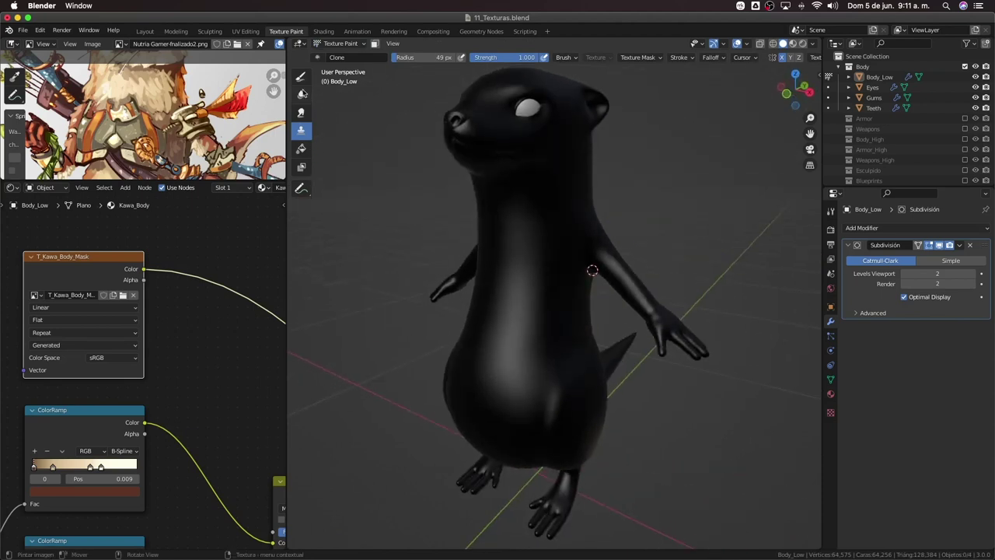
left_click(301, 93)
left_click(303, 78)
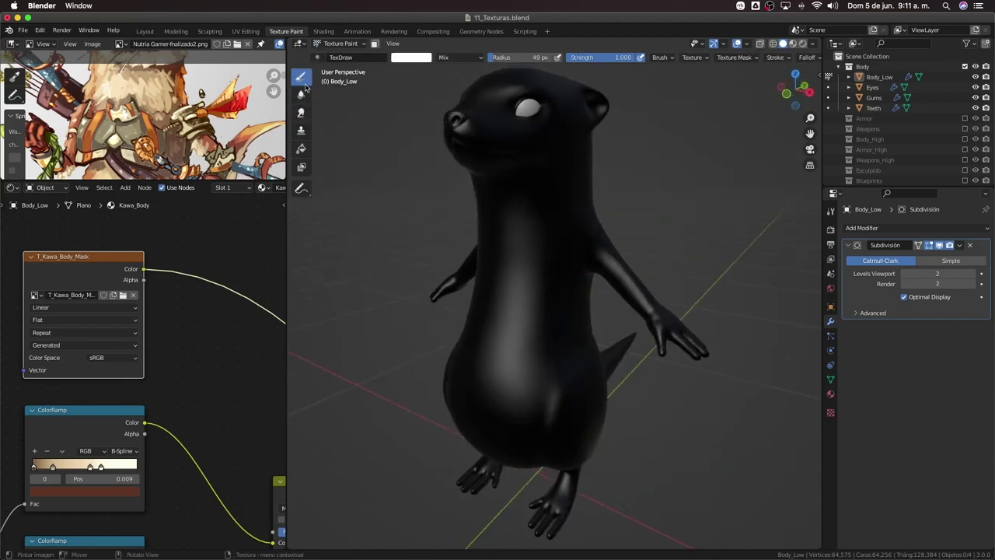
Paint a trial chest stroke, undo it, and shrink the brush radius to 34 px
mouse_move(511, 210)
left_mouse_down()
mouse_move(545, 217)
mouse_move(522, 229)
mouse_move(518, 215)
mouse_move(493, 231)
mouse_move(525, 222)
left_mouse_up()
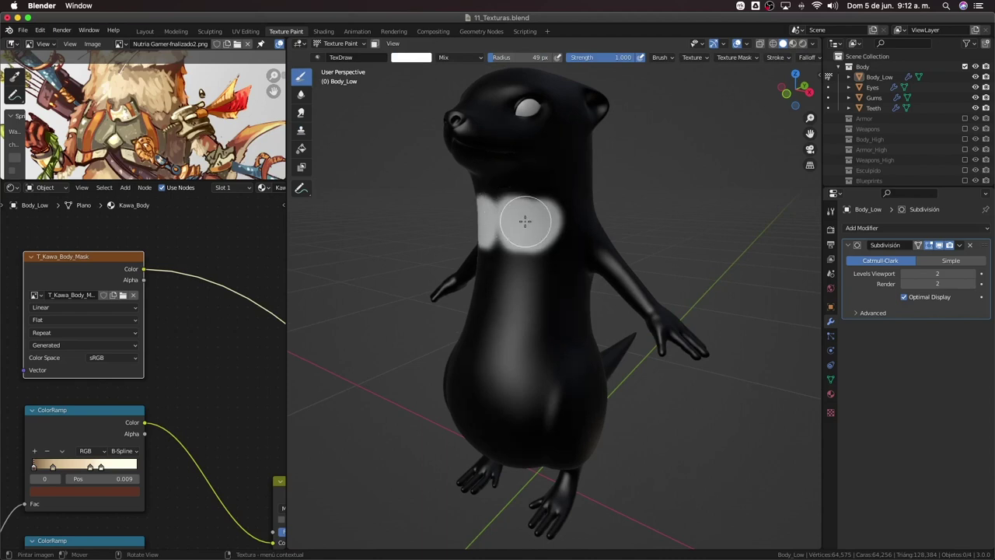
key("ctrl+z")
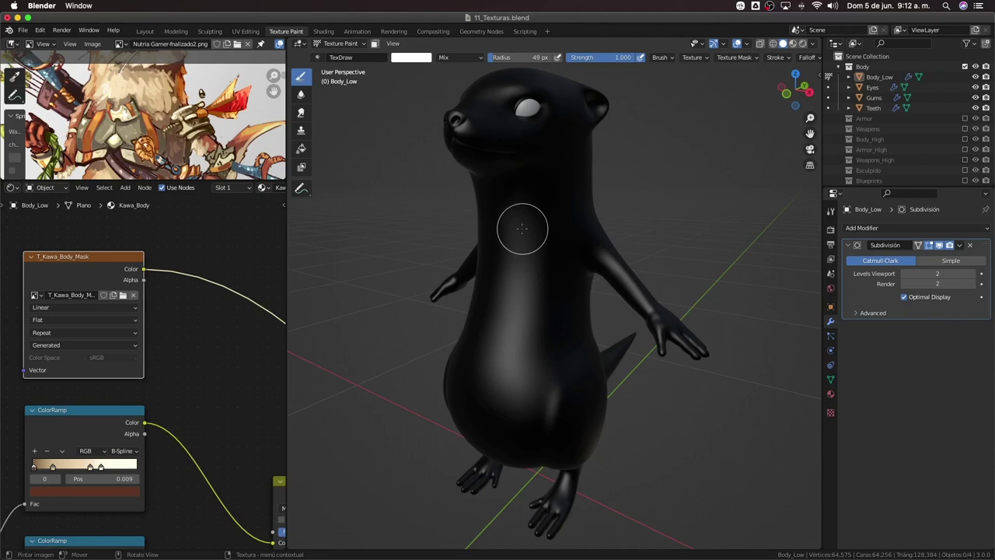
key("f")
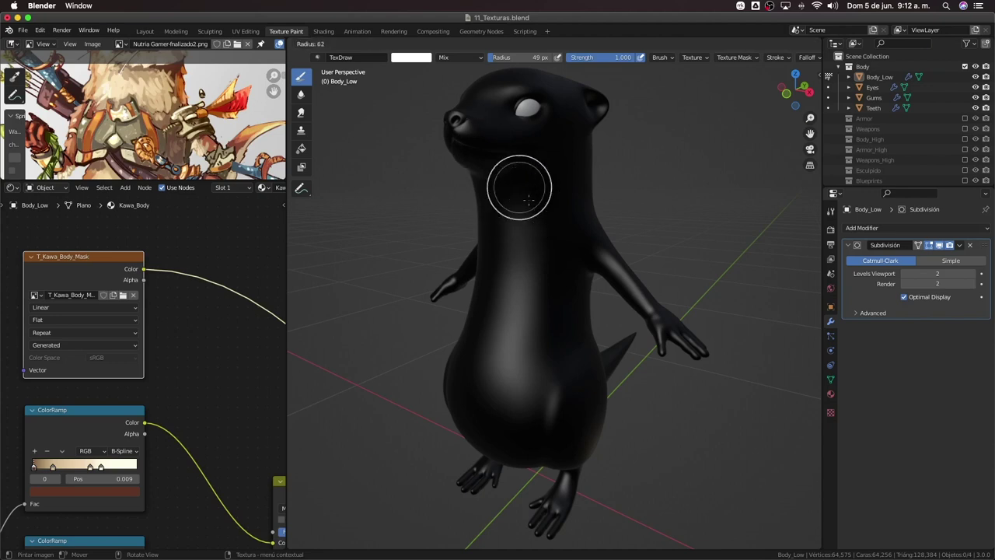
left_click(517, 197)
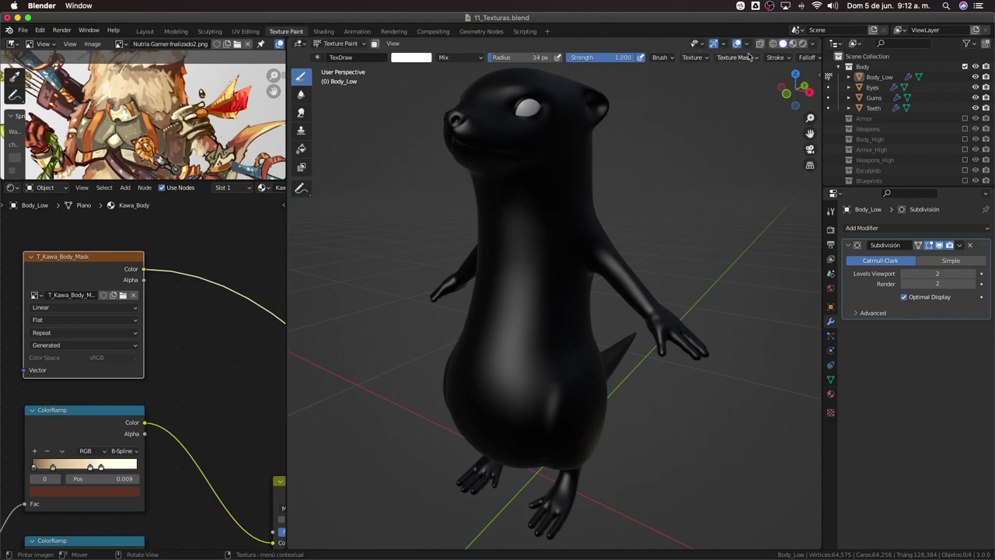
Inspect the brush's Texture and Stroke settings
left_click(702, 59)
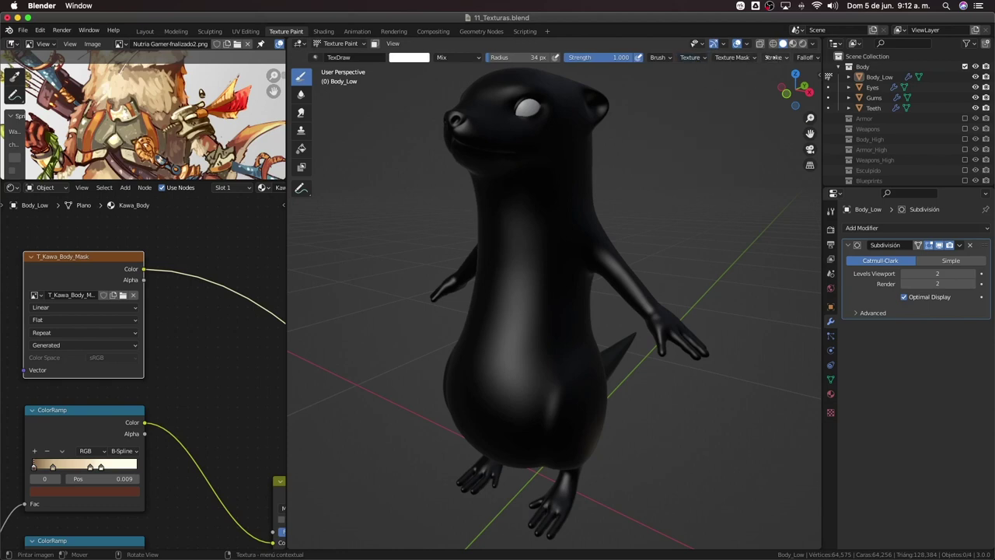
scroll(592, 58, "down", 5)
left_click(591, 59)
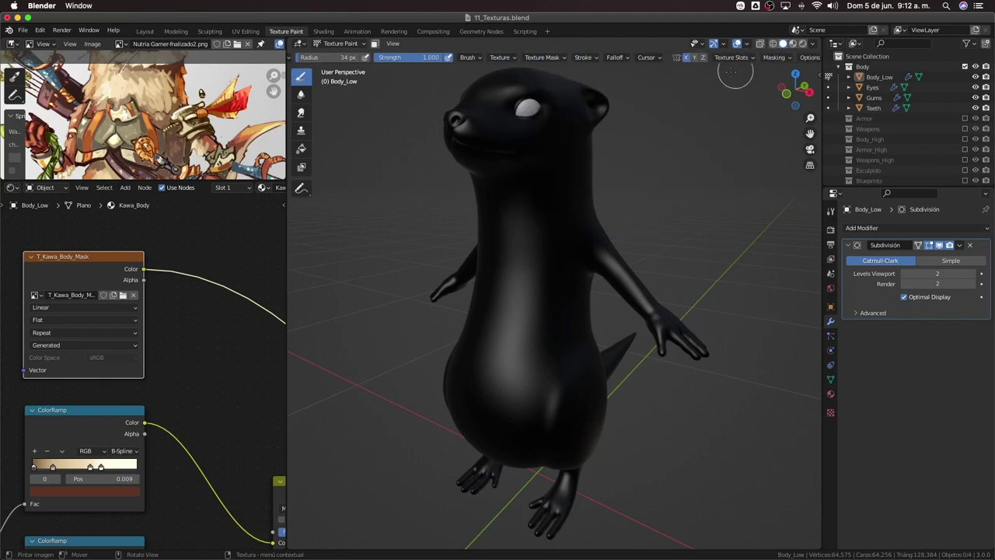
From a near-front view, paint a light patch across the otter's upper chest, then select Soften
left_click(627, 61)
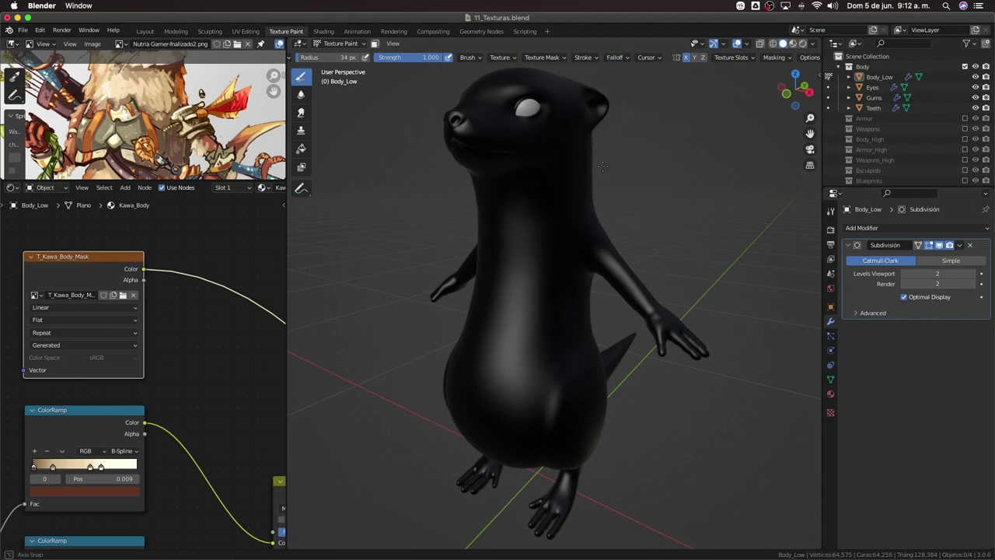
mouse_move(562, 149)
middle_mouse_down()
mouse_move(636, 171)
mouse_move(530, 171)
middle_mouse_up()
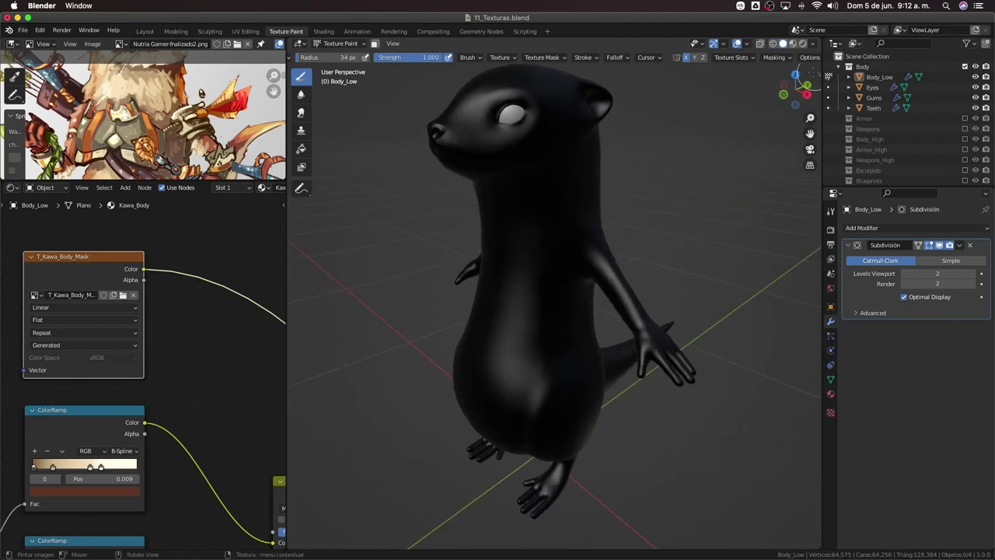
mouse_move(615, 122)
middle_mouse_down()
mouse_move(605, 155)
mouse_move(594, 158)
middle_mouse_up()
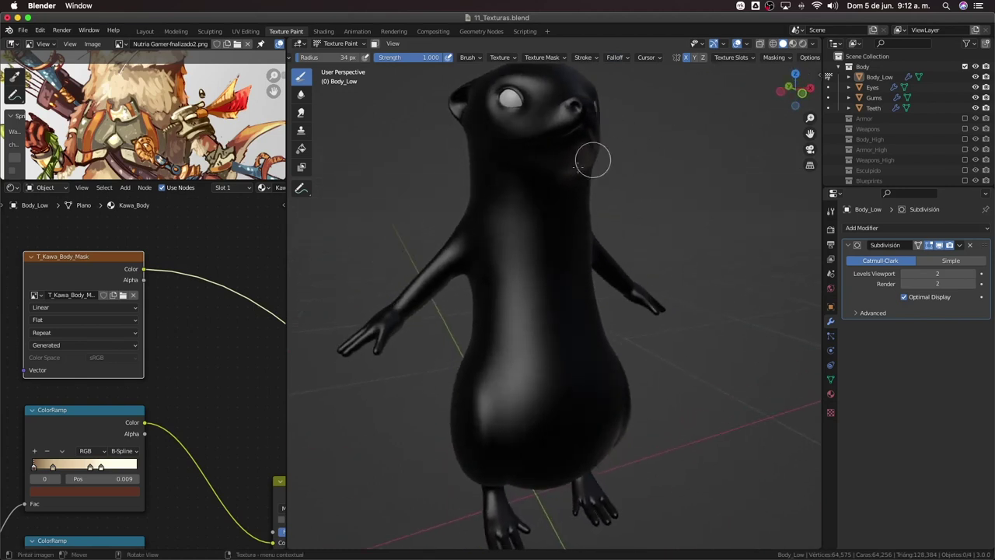
middle_click_drag(175, 404, 204, 414)
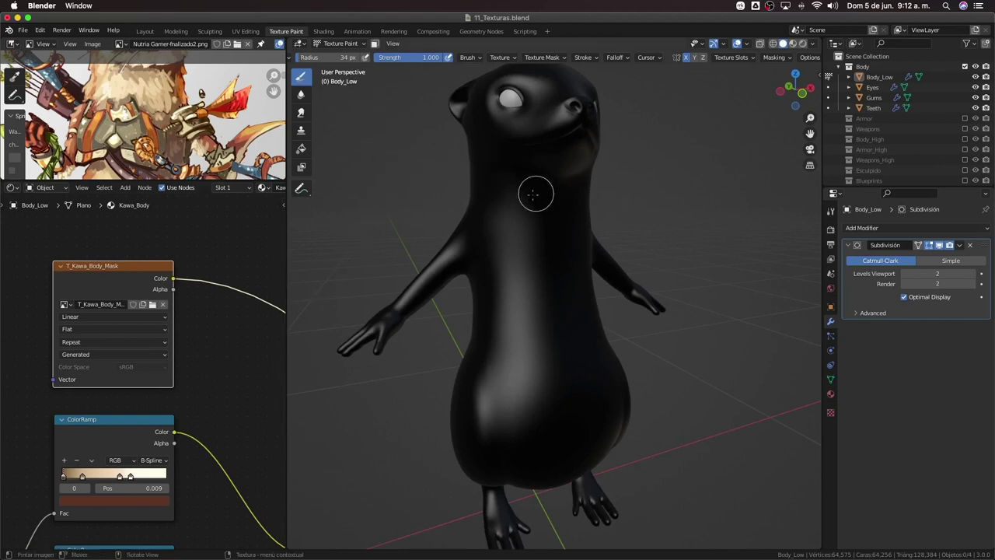
mouse_move(533, 191)
left_mouse_down()
mouse_move(533, 211)
mouse_move(527, 200)
mouse_move(545, 194)
left_mouse_up()
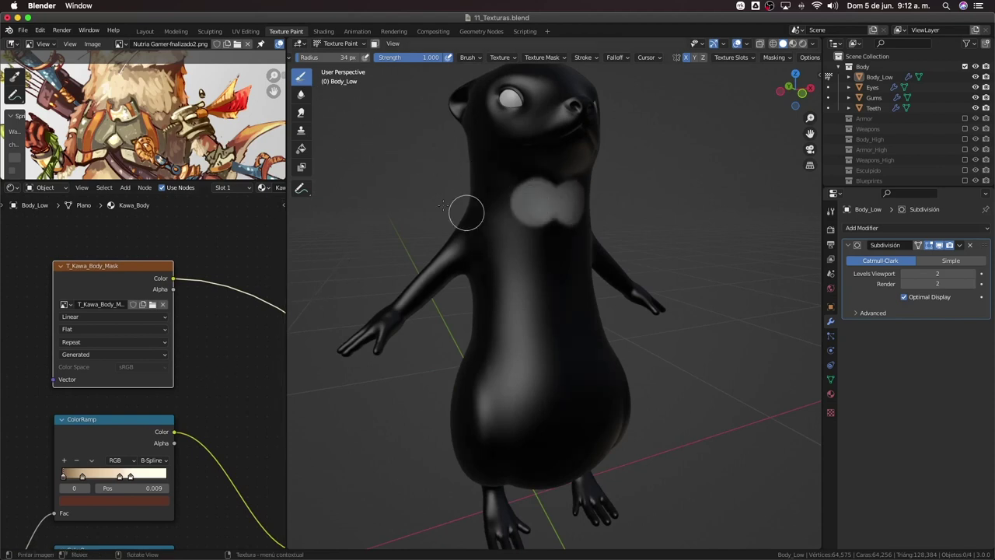
left_click(301, 93)
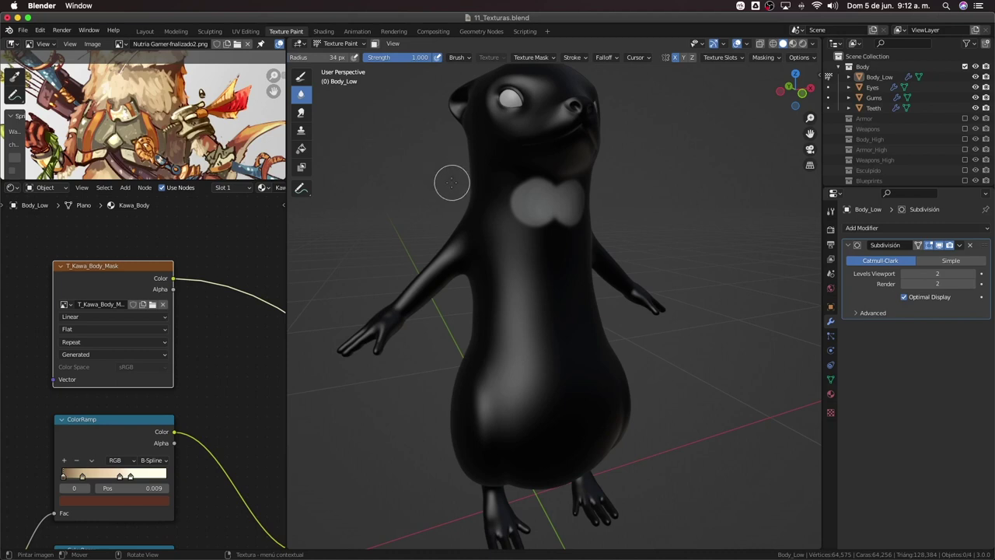
mouse_move(481, 208)
middle_mouse_down("ctrl")
mouse_move(552, 168)
mouse_move(544, 233)
middle_mouse_up("ctrl")
Switch to the Draw brush with a different falloff preset, then undo a trial lower chest blob
left_click(302, 77)
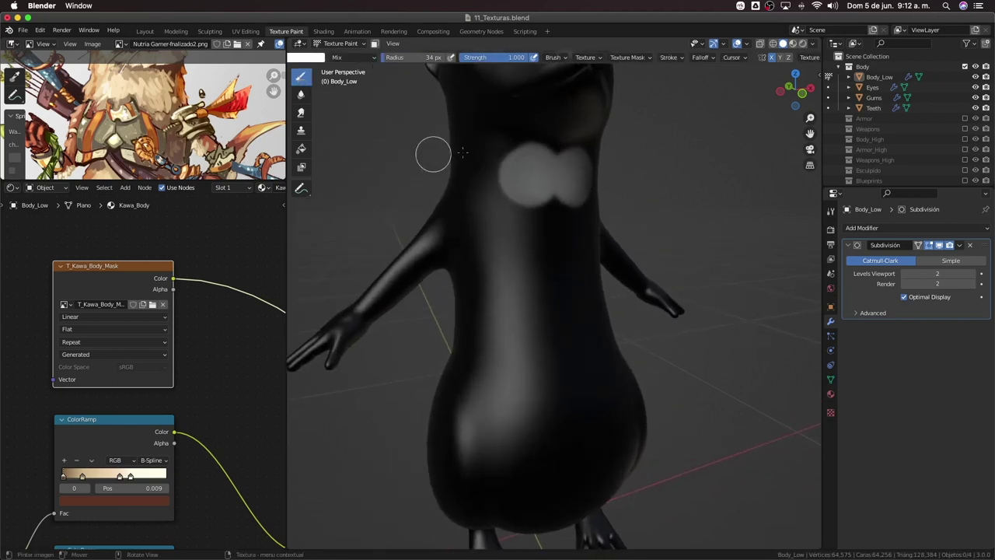
left_click(703, 58)
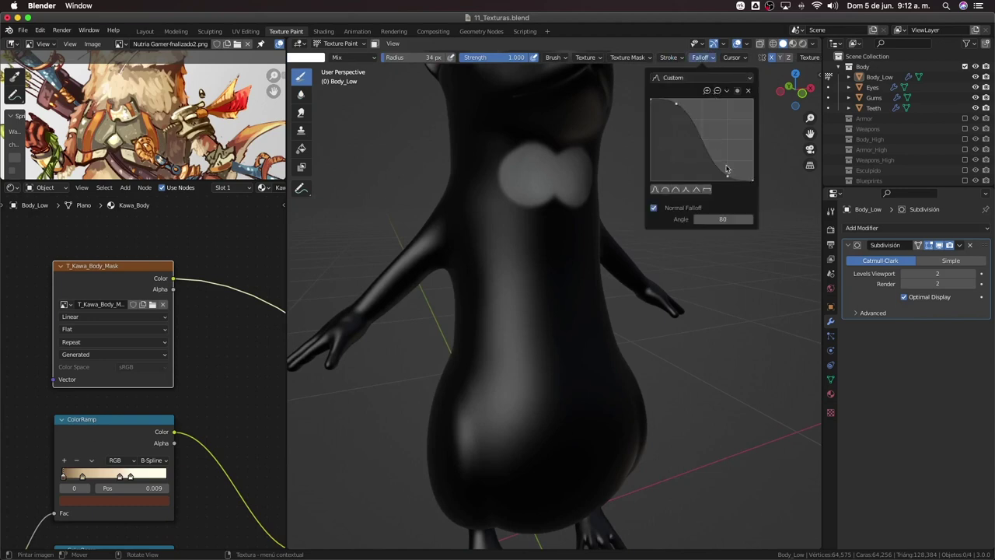
left_click(708, 189)
mouse_move(566, 241)
left_mouse_down()
mouse_move(534, 238)
mouse_move(527, 263)
left_mouse_up()
scroll(526, 263, "down", 5)
key("ctrl+z")
scroll(467, 233, "up", 8)
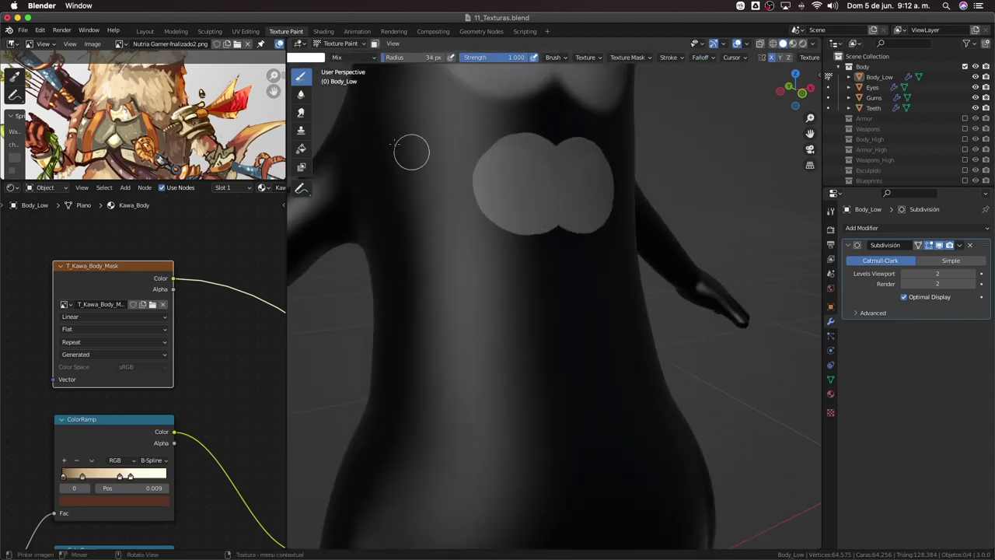
Try the Soften brush and undo the lower chest blob again
left_click(302, 94)
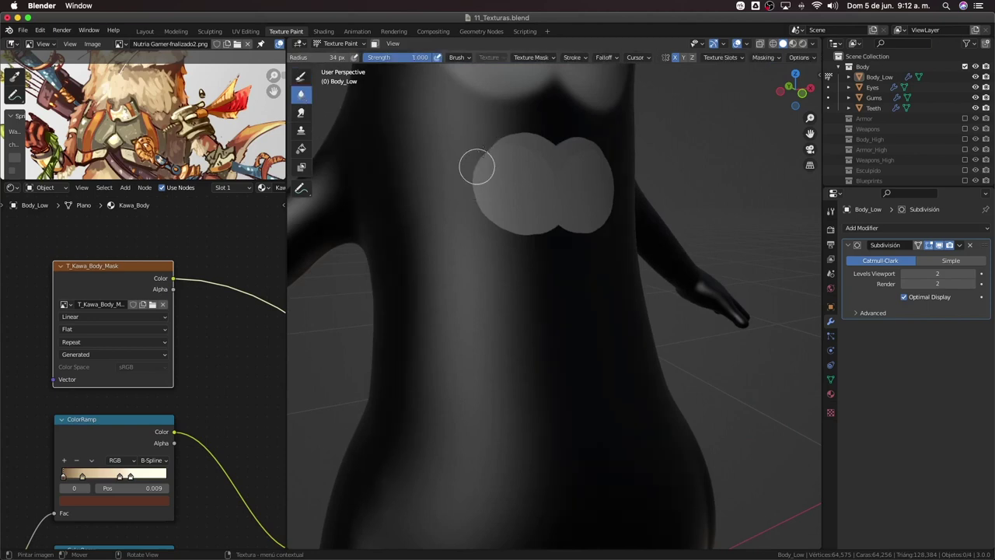
scroll(485, 169, "down", 2)
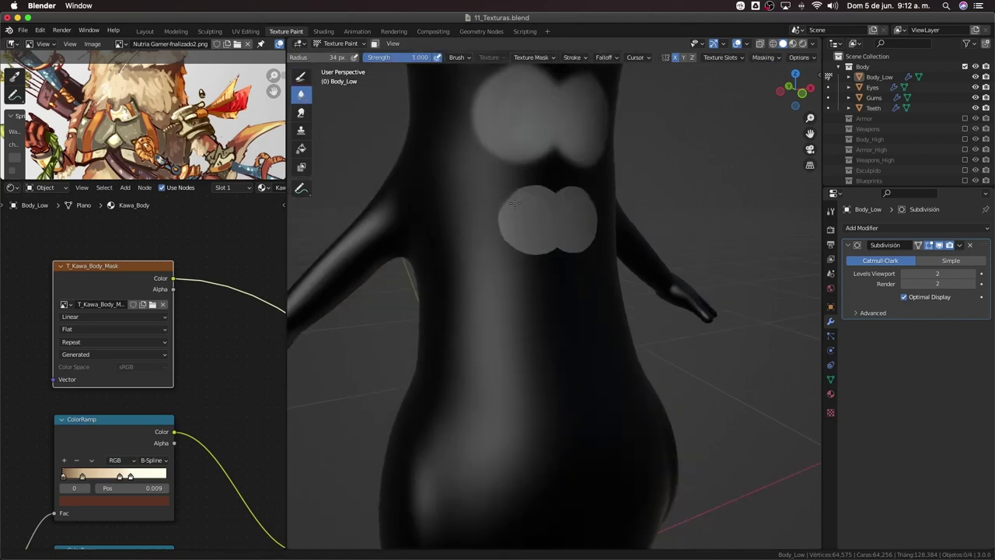
scroll(484, 153, "up", 3)
scroll(485, 153, "down", 1)
scroll(484, 178, "up", 3)
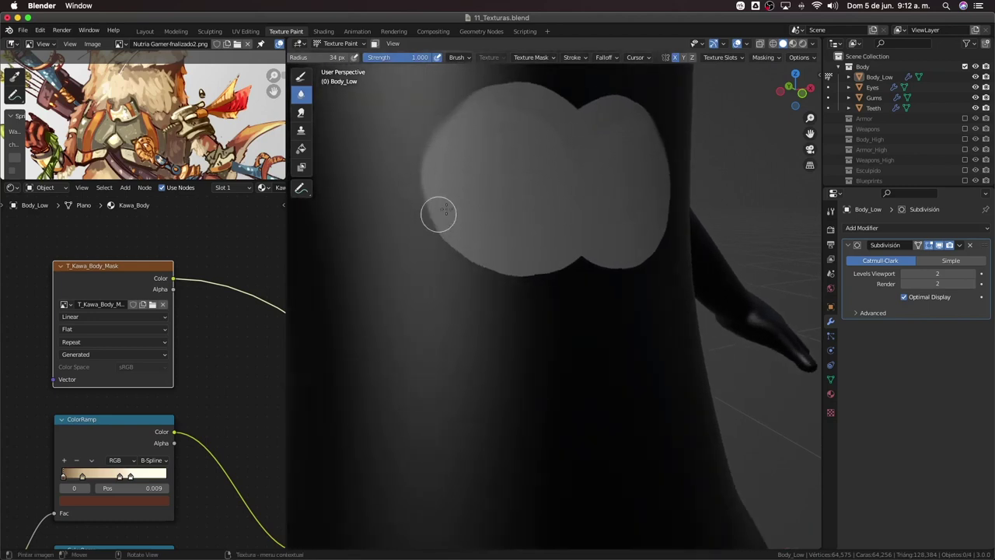
scroll(438, 215, "up", 3)
scroll(466, 216, "down", 2)
scroll(505, 291, "down", 4)
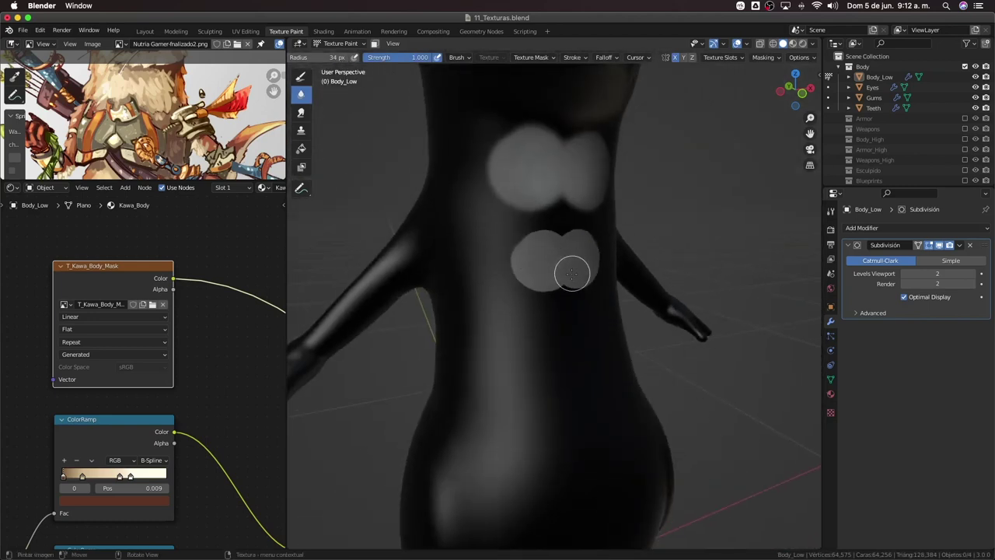
key("ctrl+z")
scroll(544, 249, "up", 1)
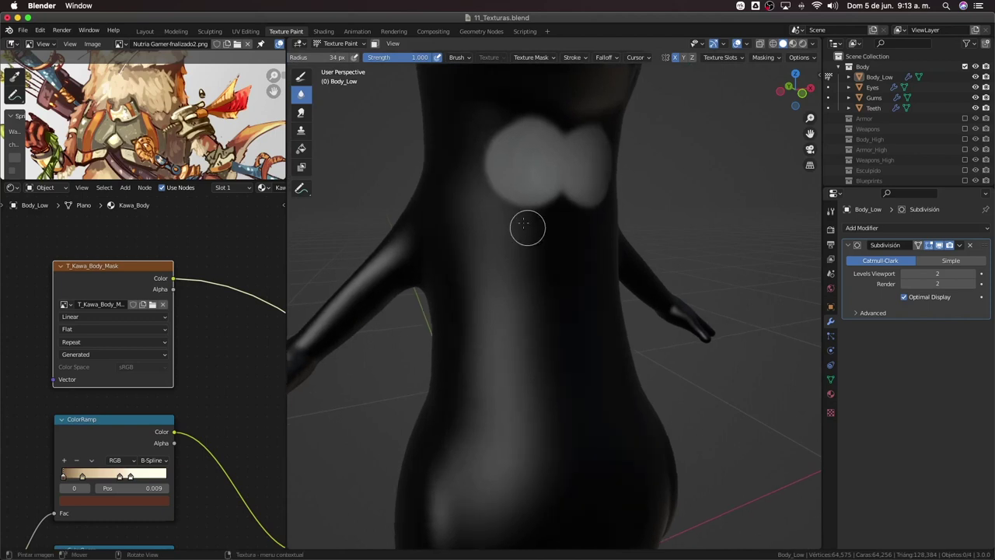
Smear the chest patch downward with an enlarged Smear brush into a pointed heart tip
left_click(302, 114)
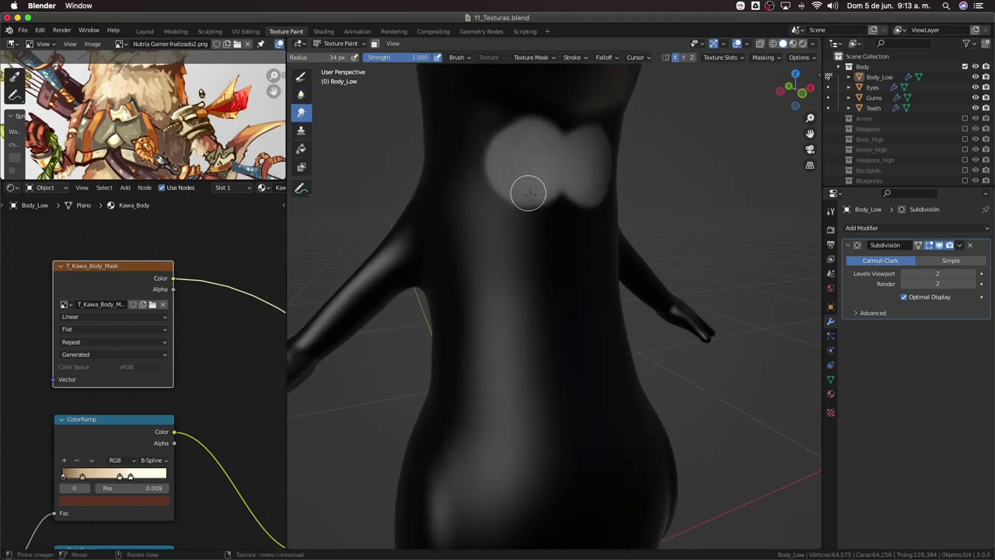
key("f")
mouse_move(526, 189)
left_mouse_down()
mouse_move(538, 202)
mouse_move(560, 348)
left_mouse_up()
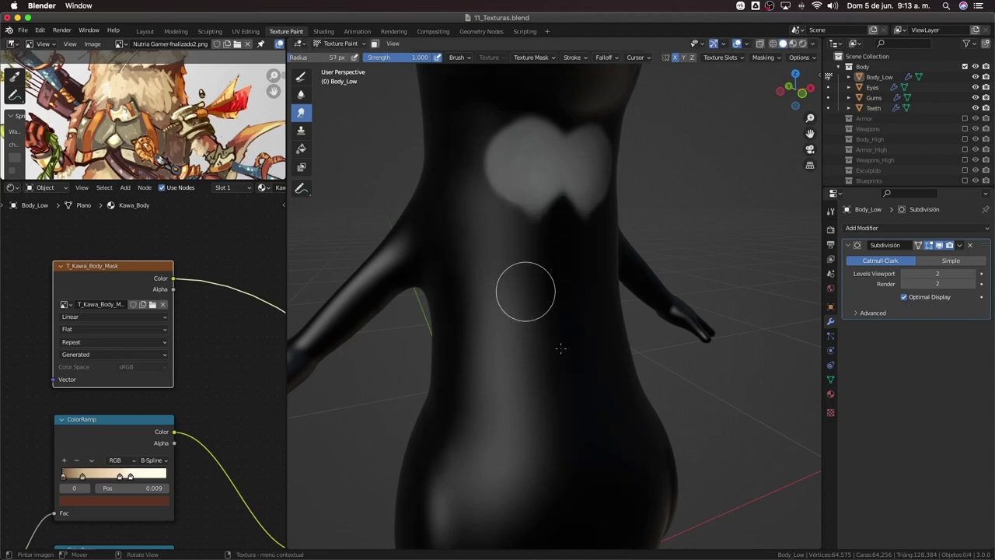
left_click_drag(557, 231, 549, 233)
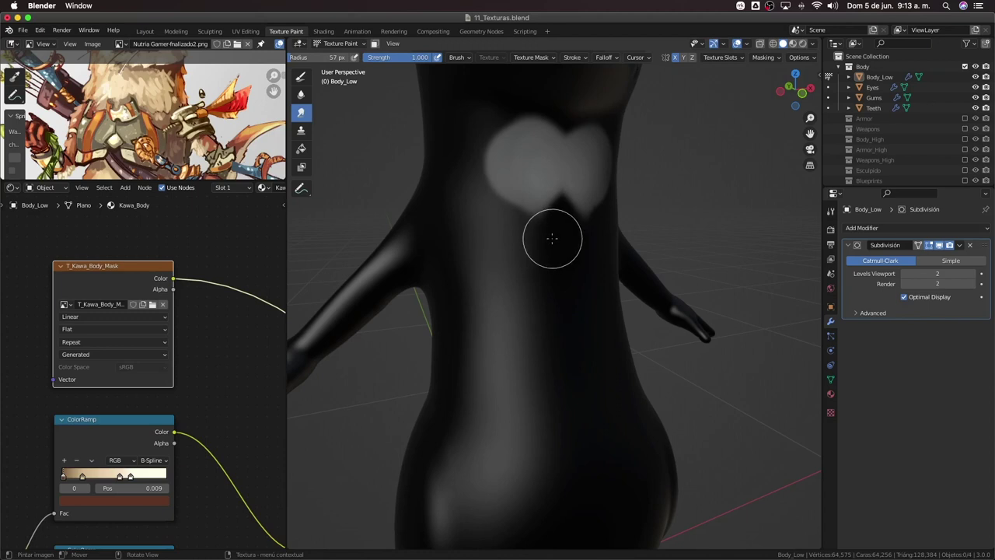
scroll(219, 339, "down", 2)
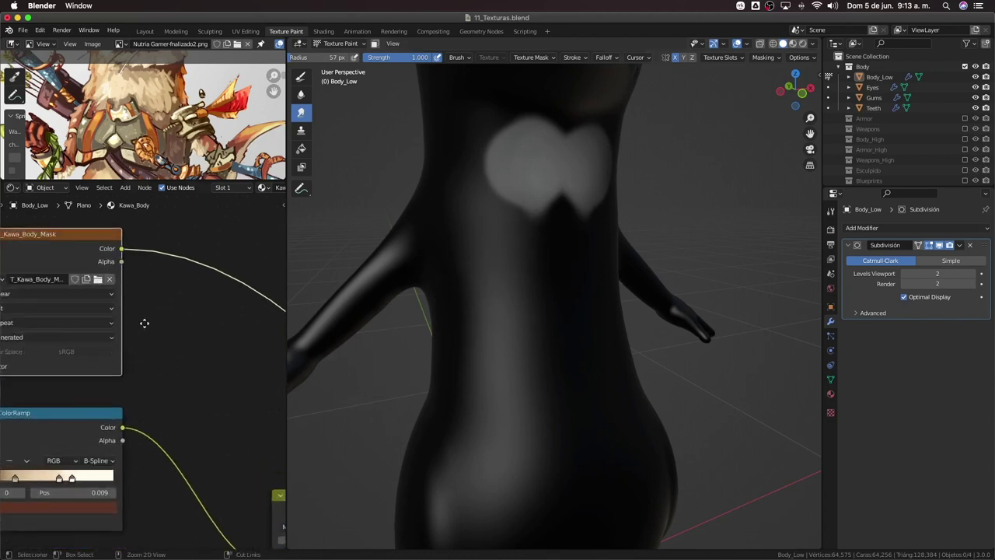
Delete the T_Kawa_Body_Mask image node to reveal lilac scales, save 11_Texturas.blend, and open the Add menu
middle_click_drag(142, 325, 108, 462, "ctrl")
scroll(108, 462, "down", 1)
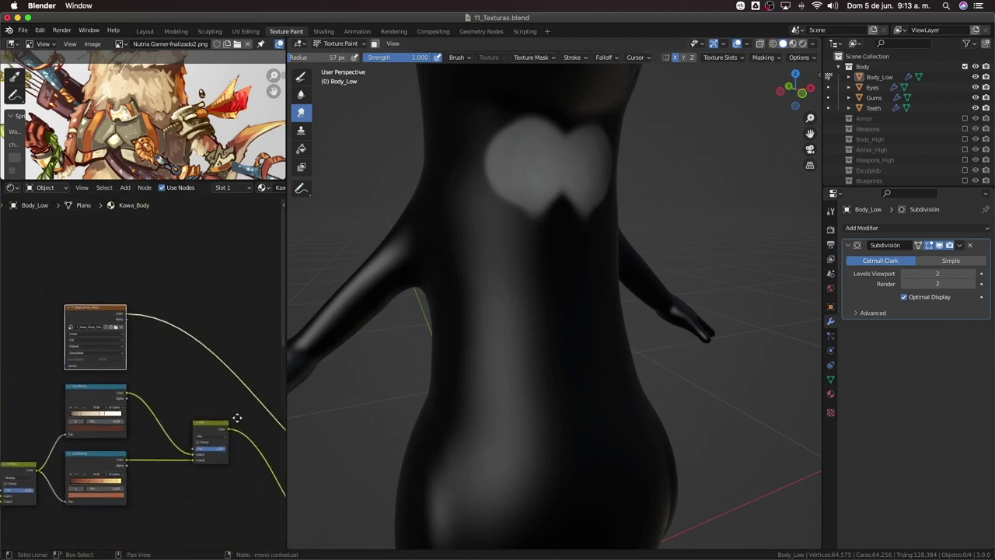
scroll(238, 415, "down", 3)
scroll(247, 430, "right", 3)
scroll(189, 348, "left", 5)
scroll(189, 348, "up", 2)
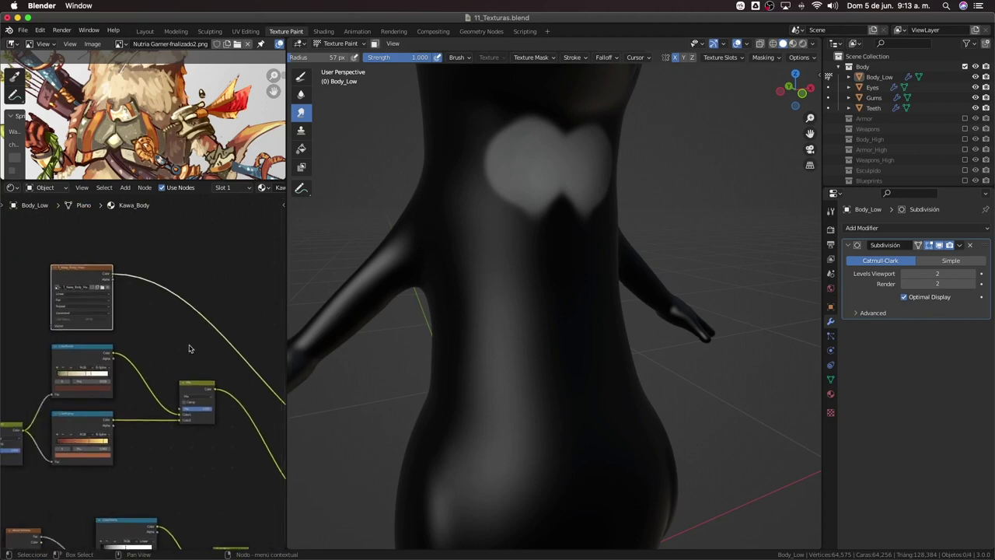
key("x")
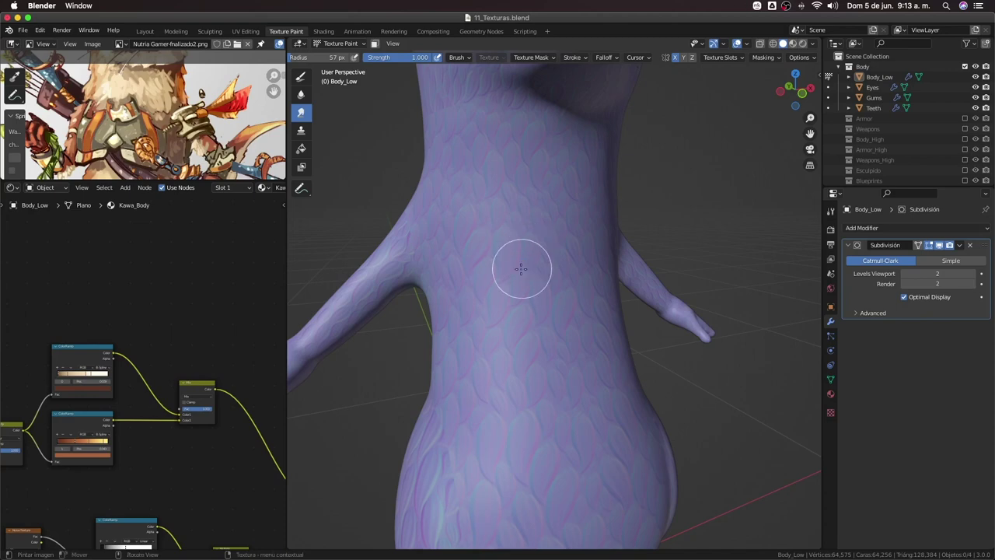
key("super+s")
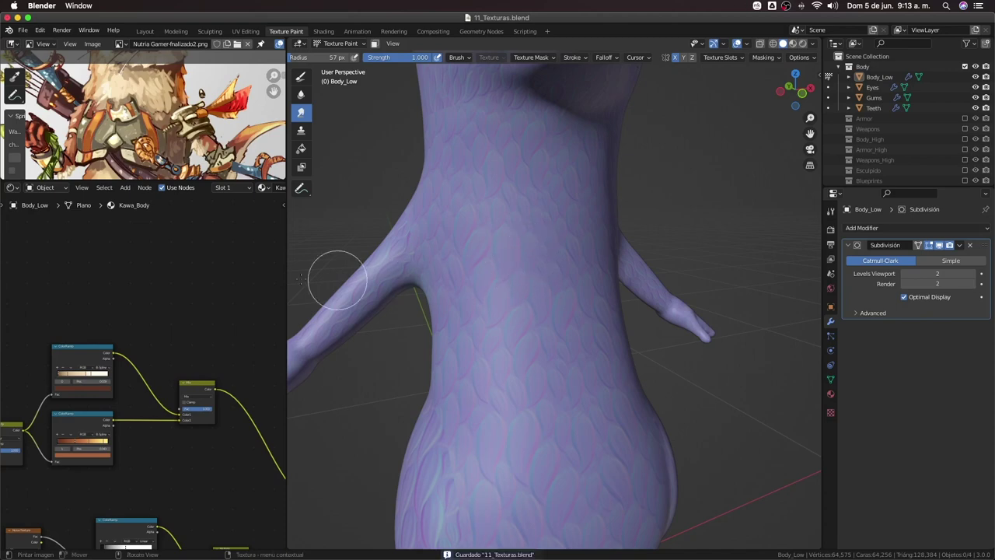
key("shift+a")
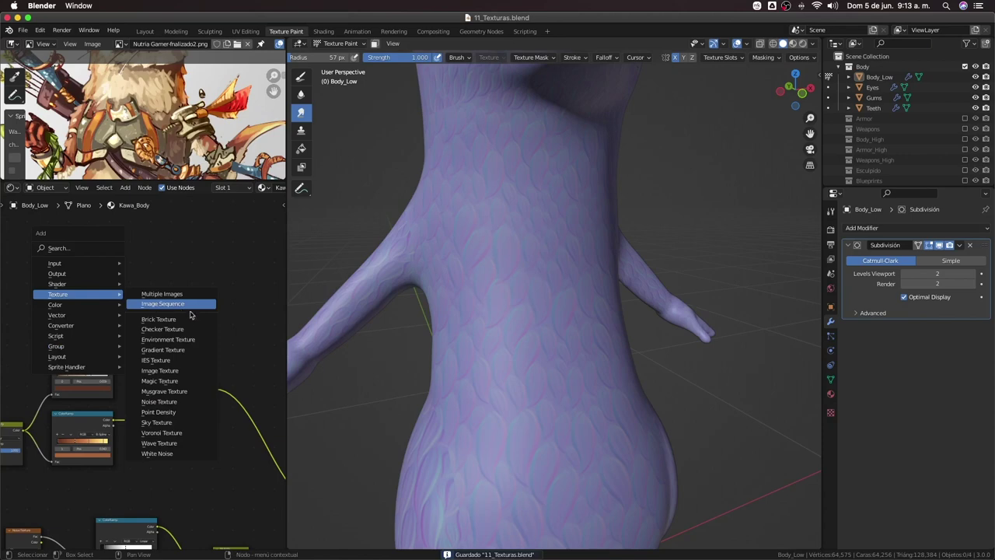
Place an Image Texture node in the body material and start a new image for it
left_click(179, 371)
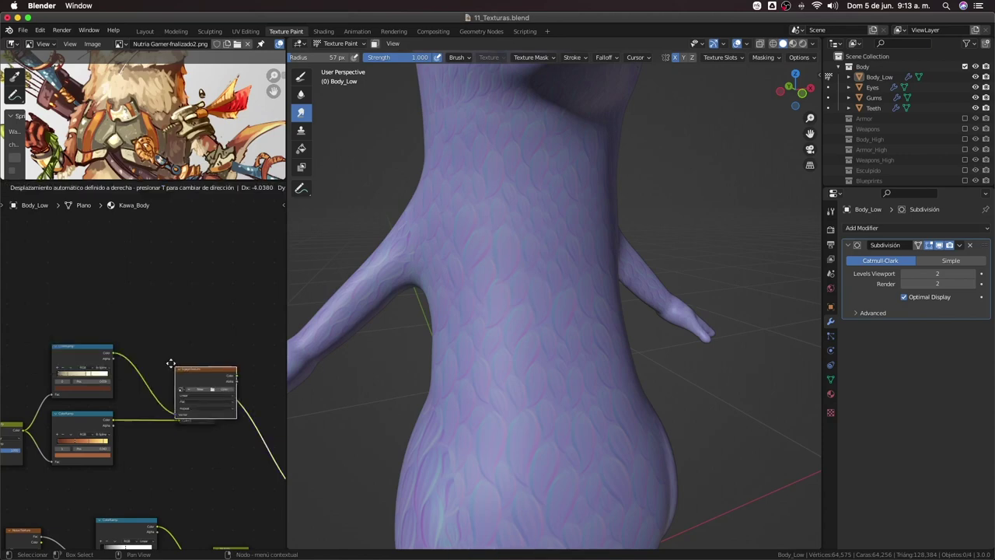
left_click(45, 271)
left_click(52, 293)
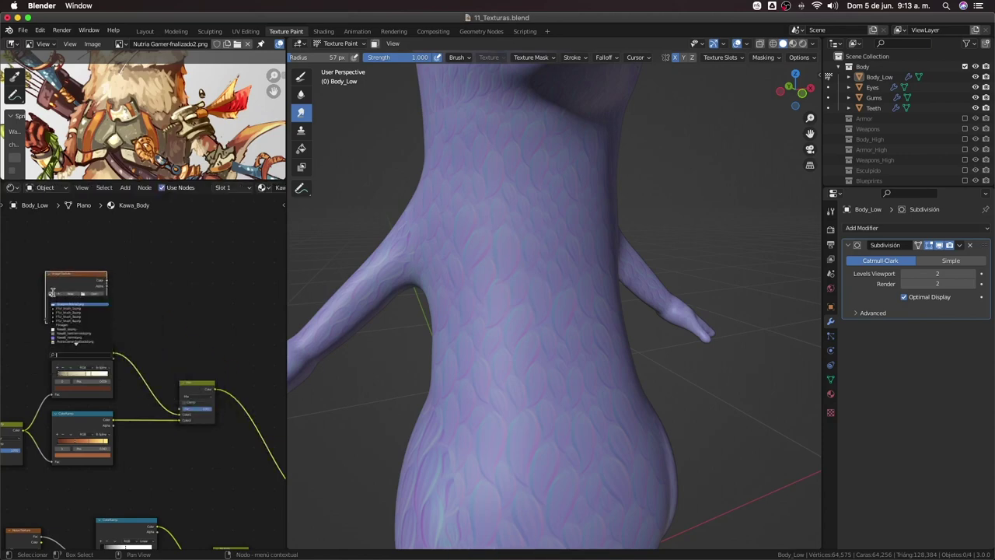
left_click(78, 295)
type("T_M")
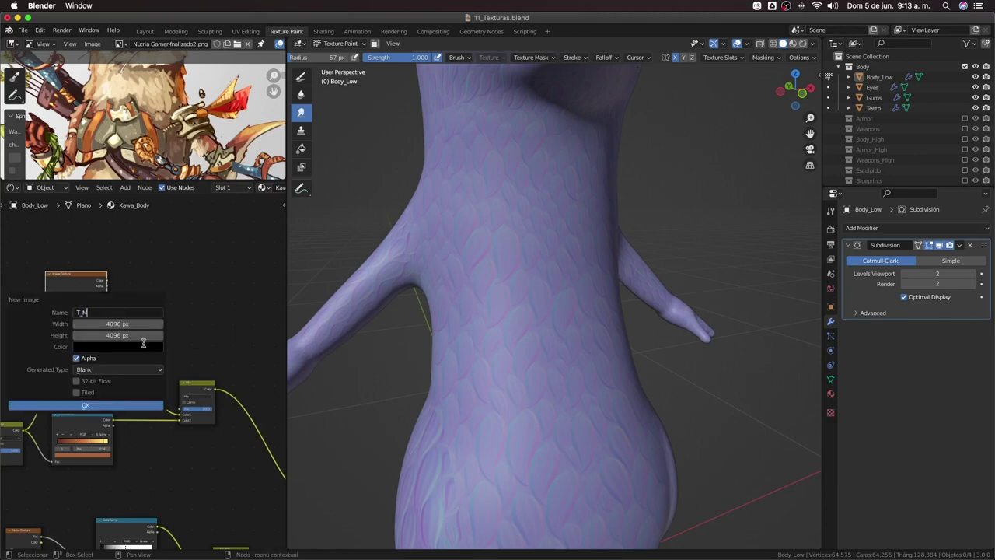
Create the 1024×1024 image T_Mask and connect its Color into the shader
type("ask")
key("Tab")
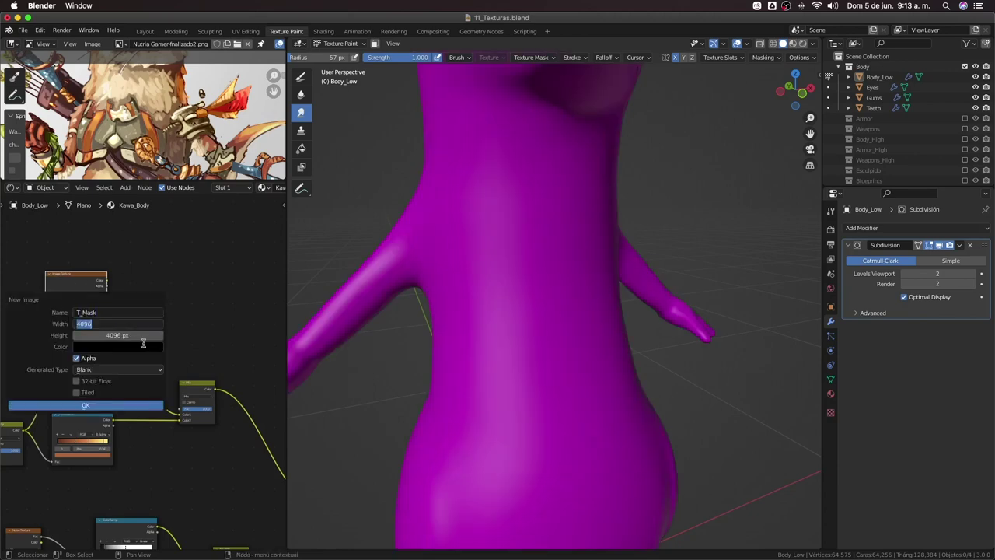
type("1024")
key("Tab")
type("1024")
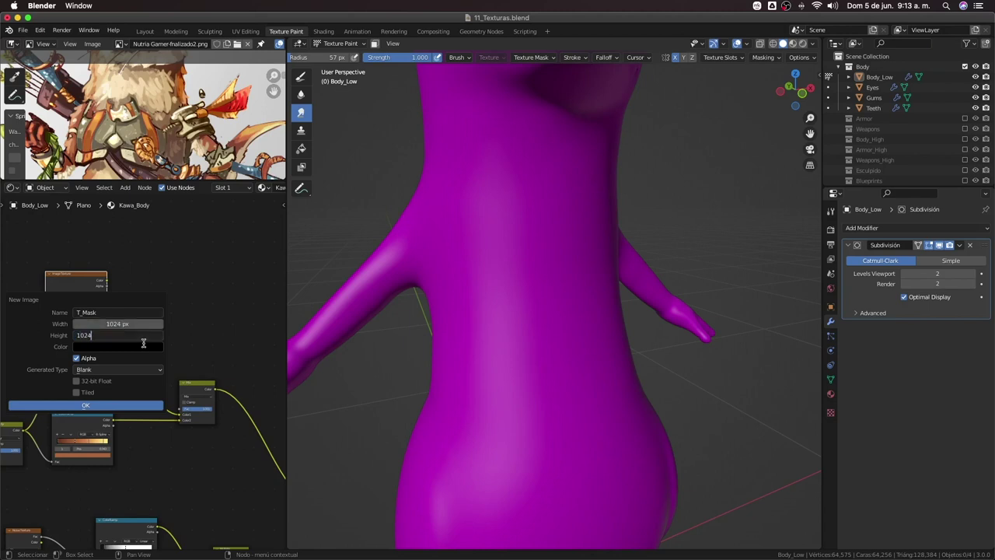
key("Return")
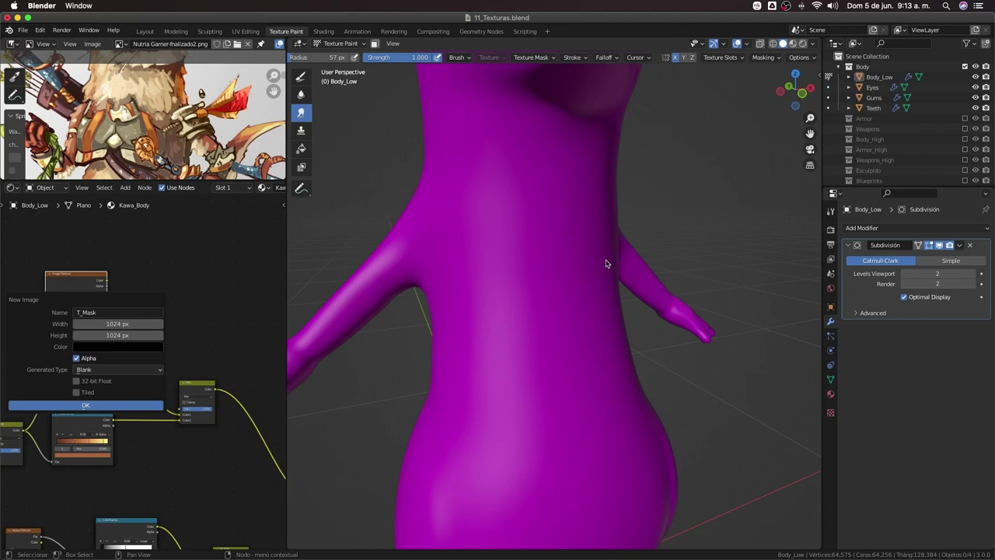
left_click(117, 406)
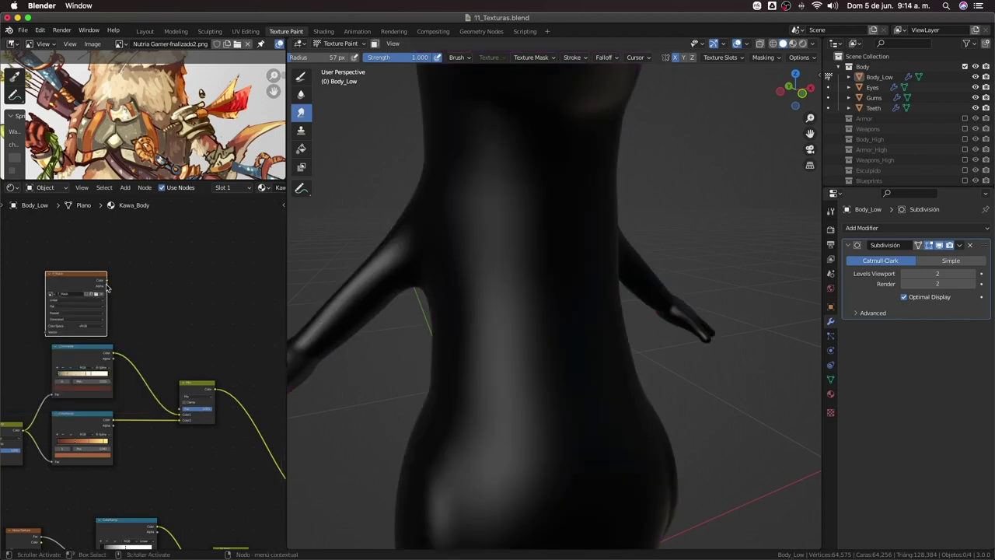
left_click_drag(91, 281, 98, 278)
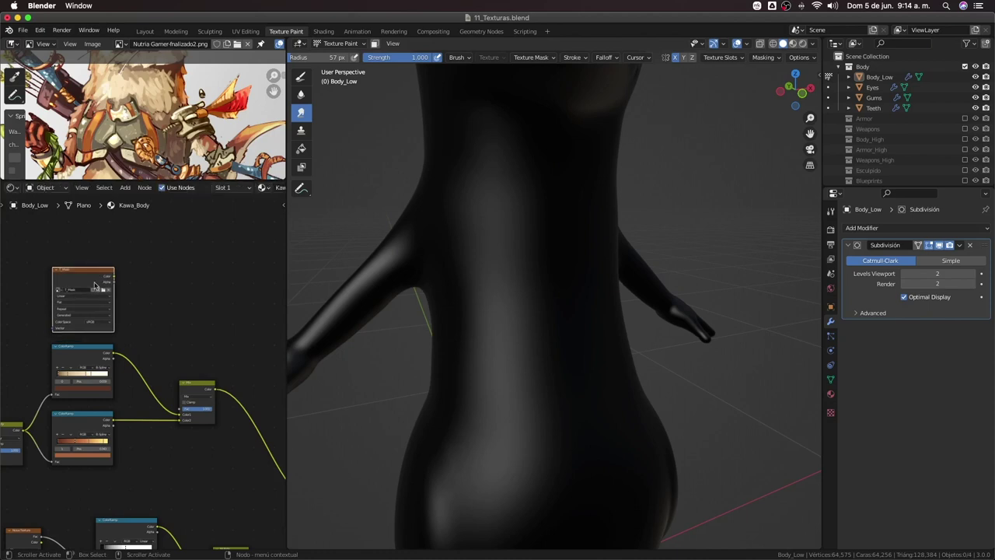
left_click(94, 286, "ctrl+shift")
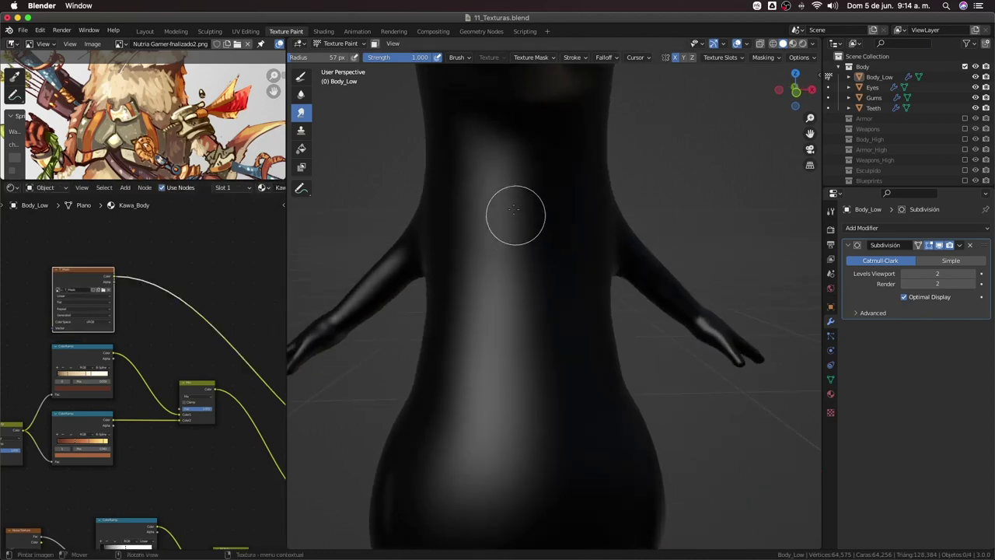
Select the Draw brush and show the sidebar Tool tab with brush settings and texture slots
middle_click_drag(516, 213, 443, 163)
left_click(301, 78)
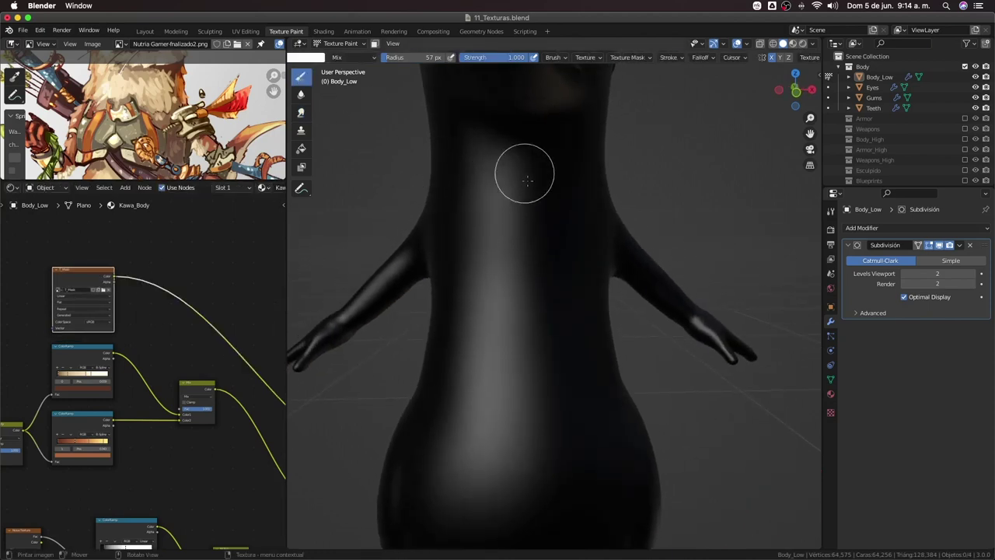
middle_click_drag(552, 192, 533, 223)
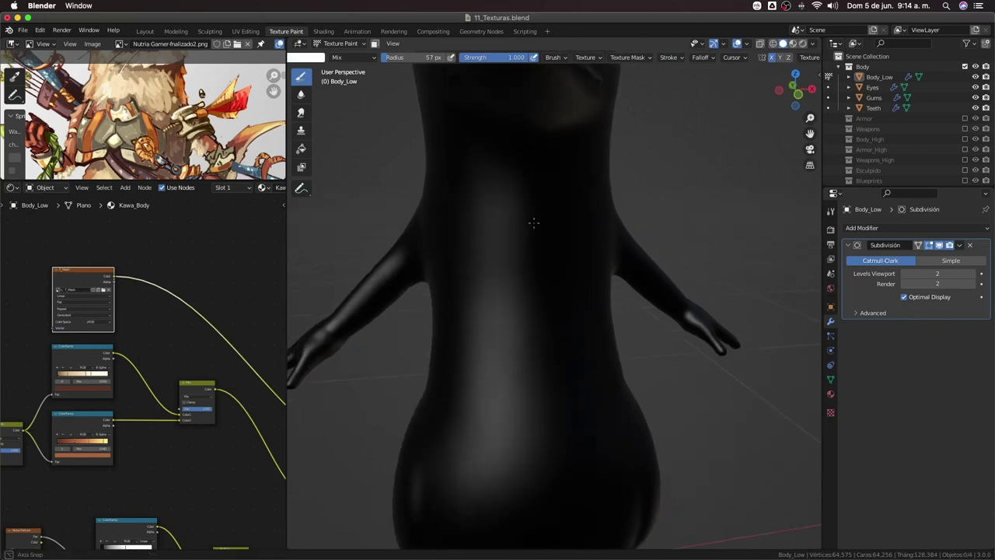
middle_click_drag(497, 257, 527, 242)
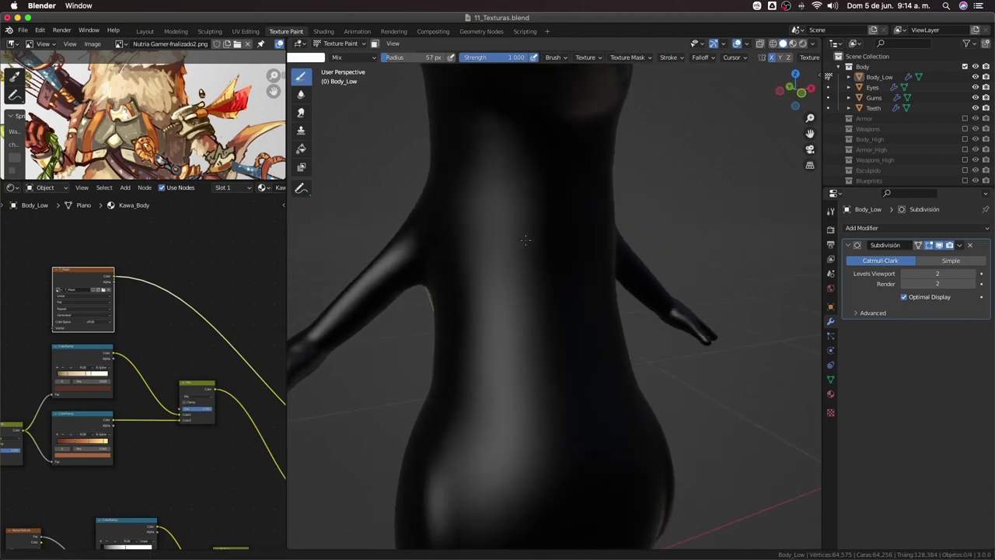
key("n")
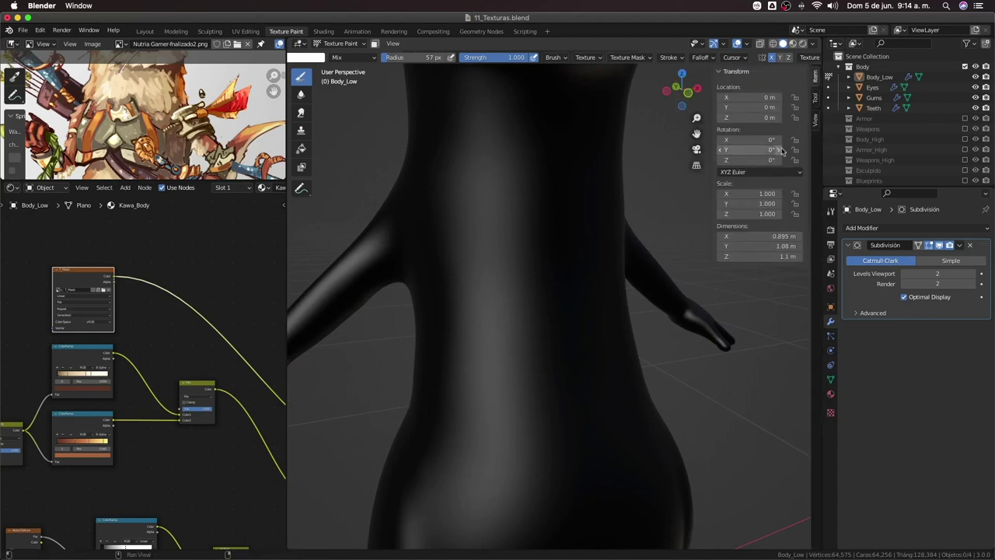
left_click(815, 104)
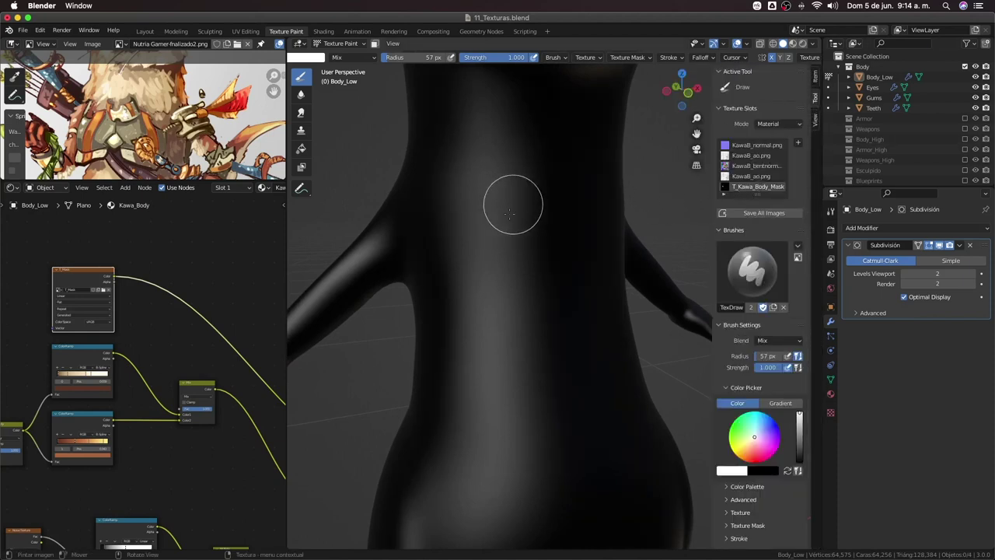
scroll(544, 163, "down", 2)
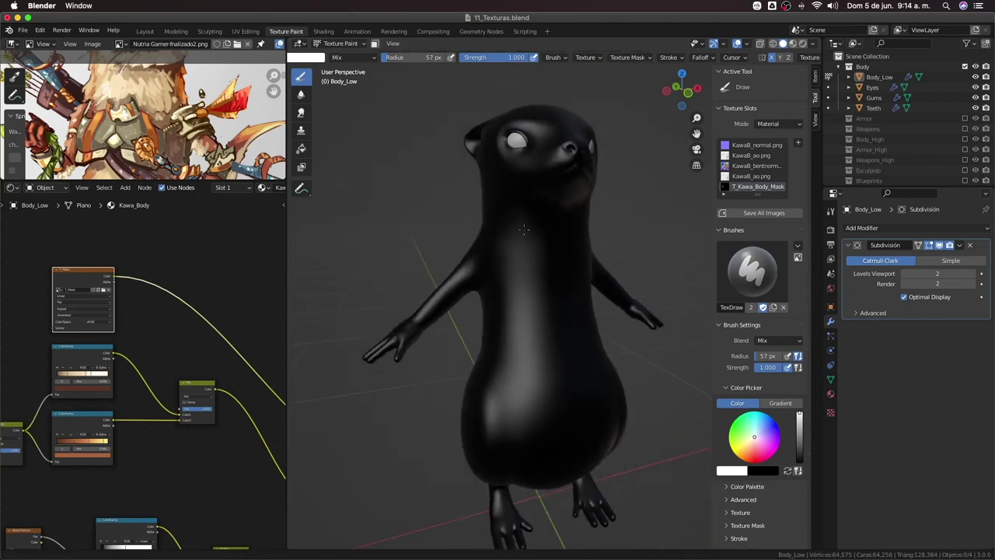
scroll(542, 233, "down", 6)
Reselect the otter body in Object Mode and return to Texture Paint
key("ctrl+Tab")
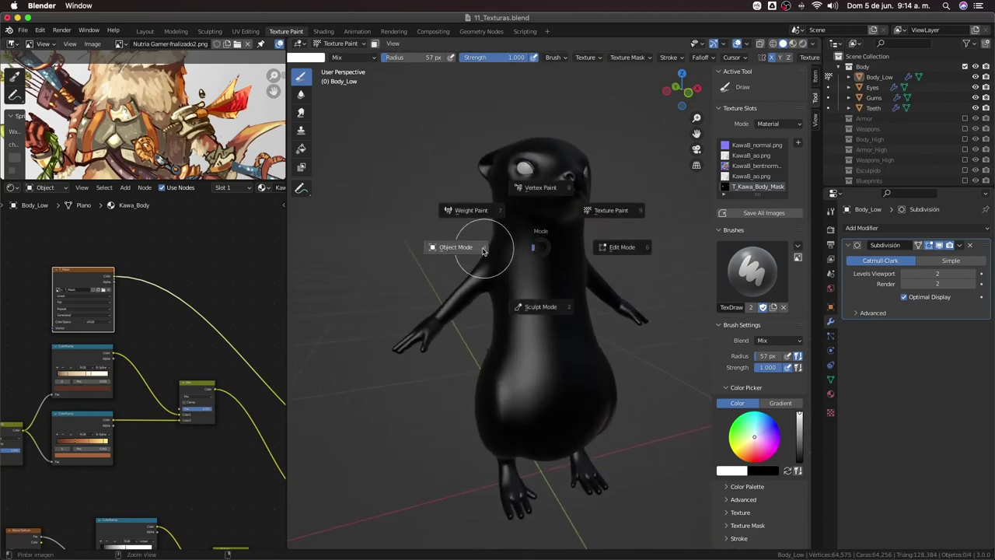
middle_click_drag(543, 234, 548, 249)
left_click(548, 253)
key("ctrl+Tab")
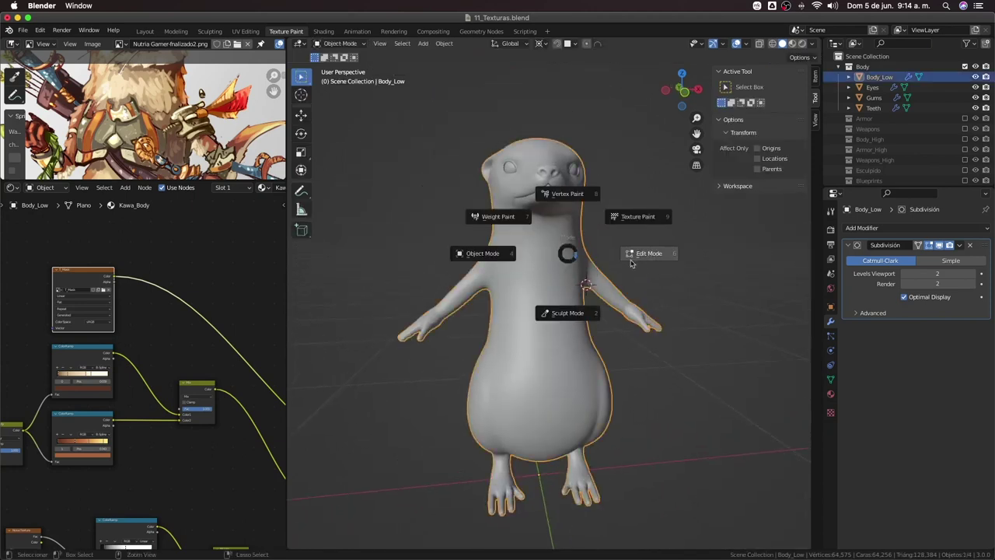
left_click(633, 226)
Paint a solid white patch on the otter's upper chest, then select the Smear brush
scroll(524, 221, "up", 3)
left_click_drag(524, 220, 550, 229)
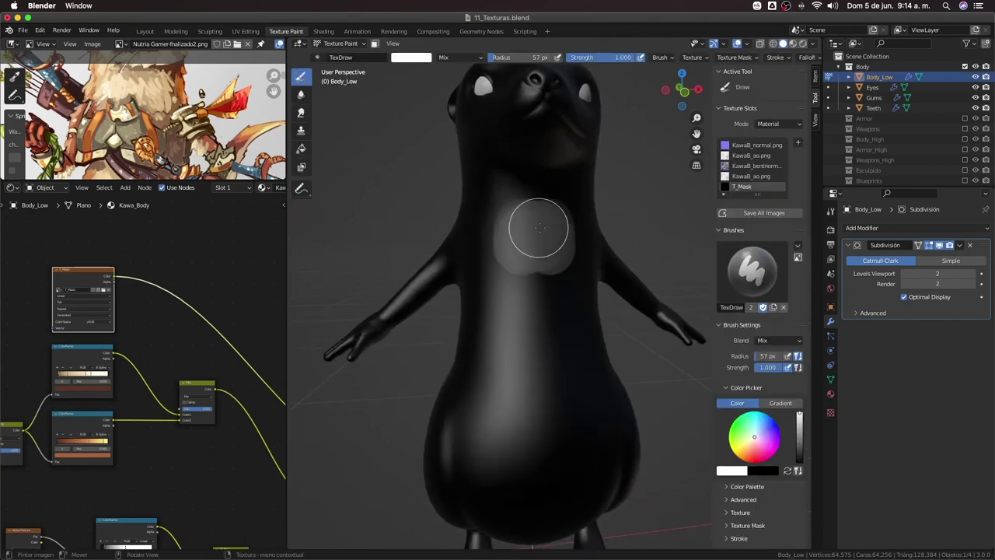
scroll(549, 230, "up", 2)
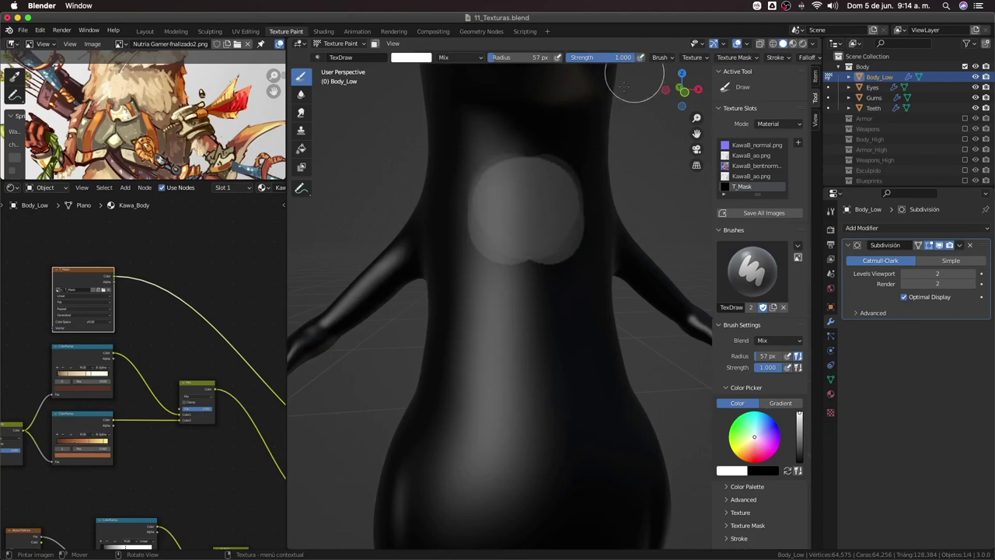
mouse_move(551, 207)
left_mouse_down()
mouse_move(531, 218)
mouse_move(522, 278)
mouse_move(500, 256)
mouse_move(500, 266)
mouse_move(528, 240)
mouse_move(553, 254)
left_mouse_up()
left_click(301, 112)
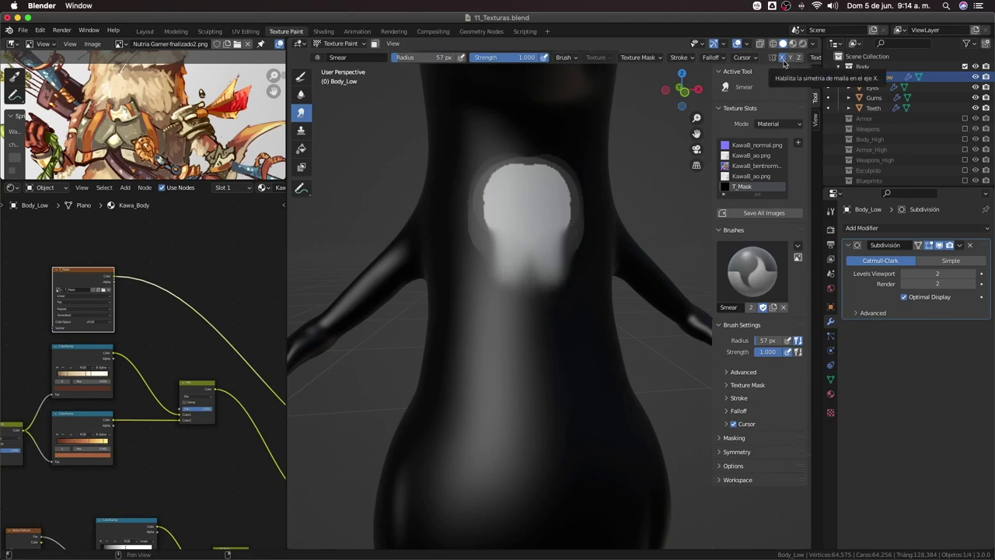
Frame the otter and flood-fill the whole mask white with the Fill brush
left_click(301, 149)
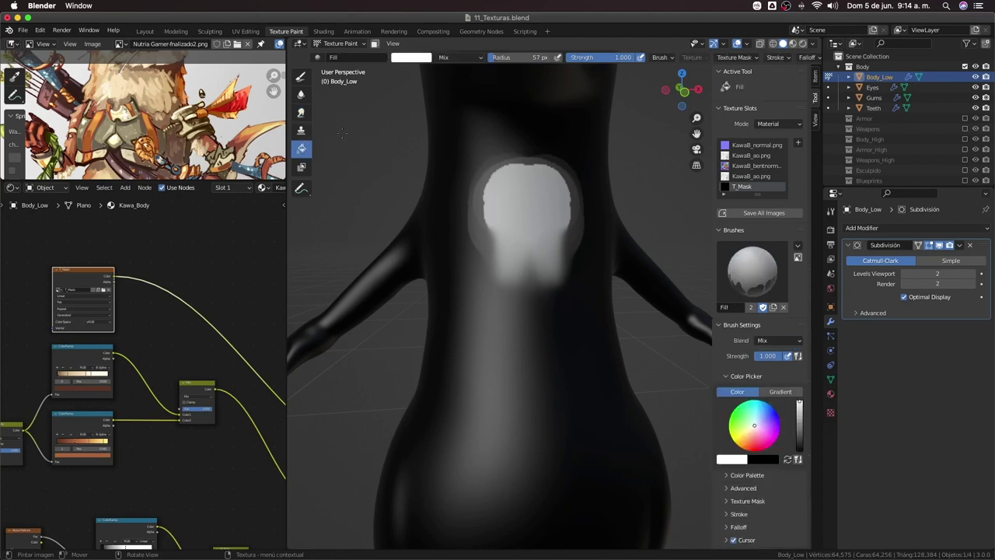
key("Home")
left_click(536, 347)
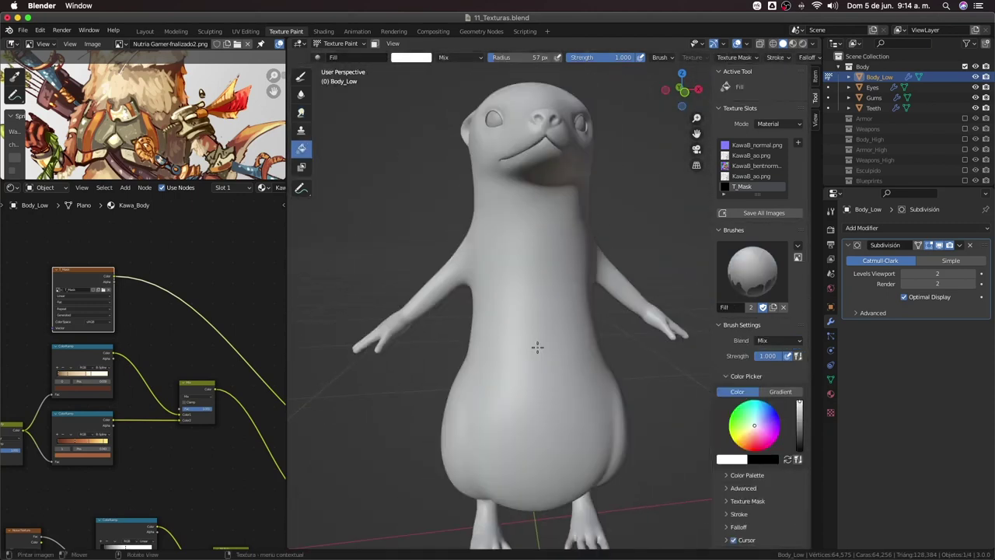
Display the T_Mask image in the Image Editor
left_click(121, 44)
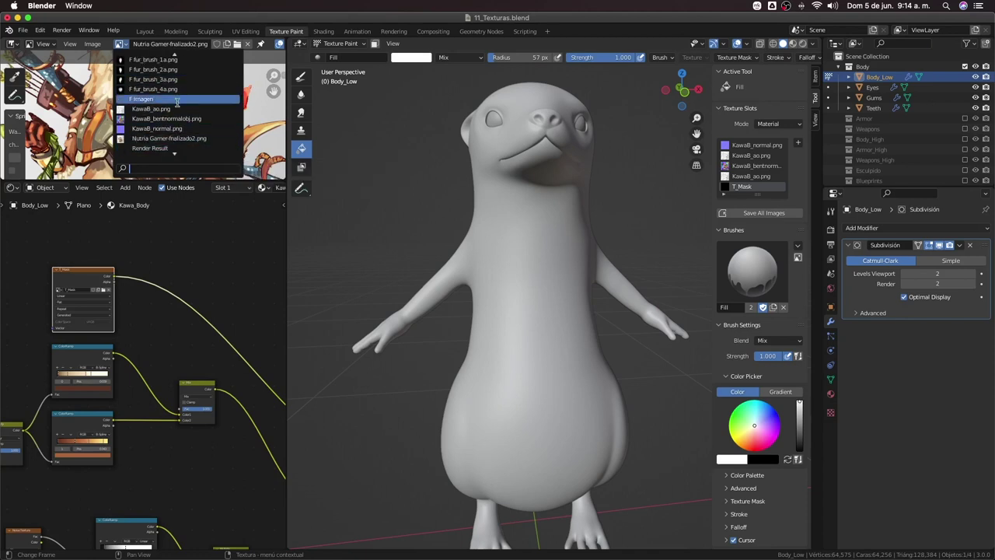
scroll(166, 94, "down", 3)
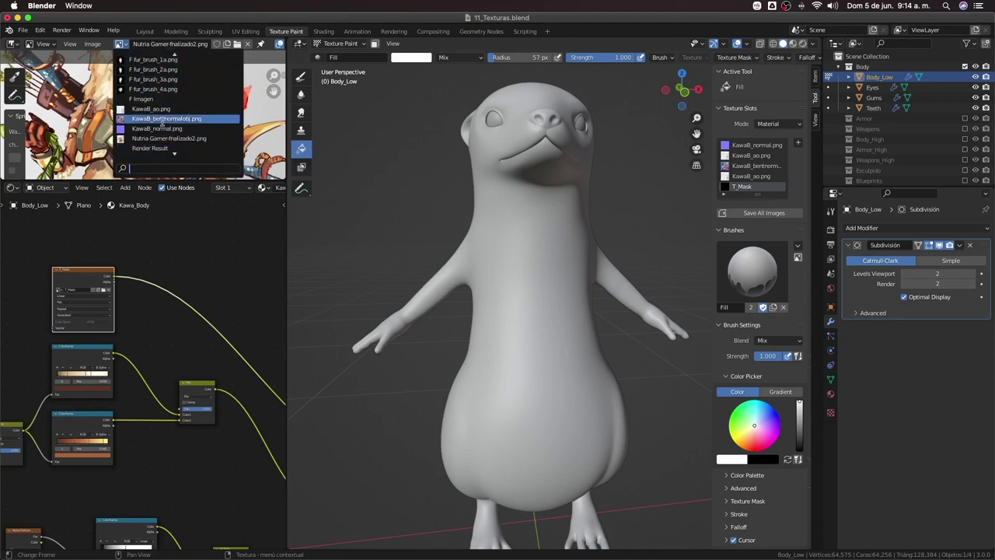
scroll(163, 125, "down", 2)
left_click(140, 150)
scroll(140, 150, "down", 2)
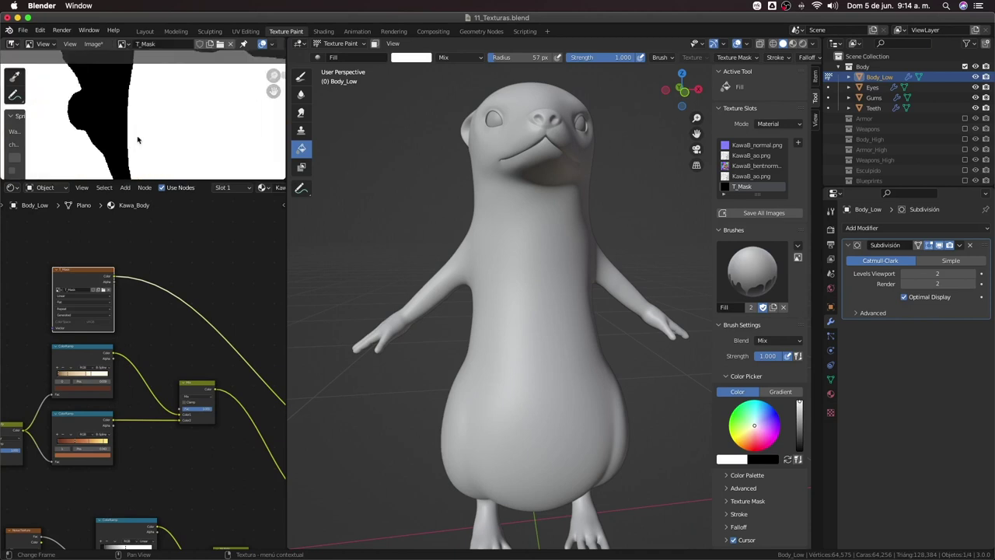
scroll(138, 144, "down", 3)
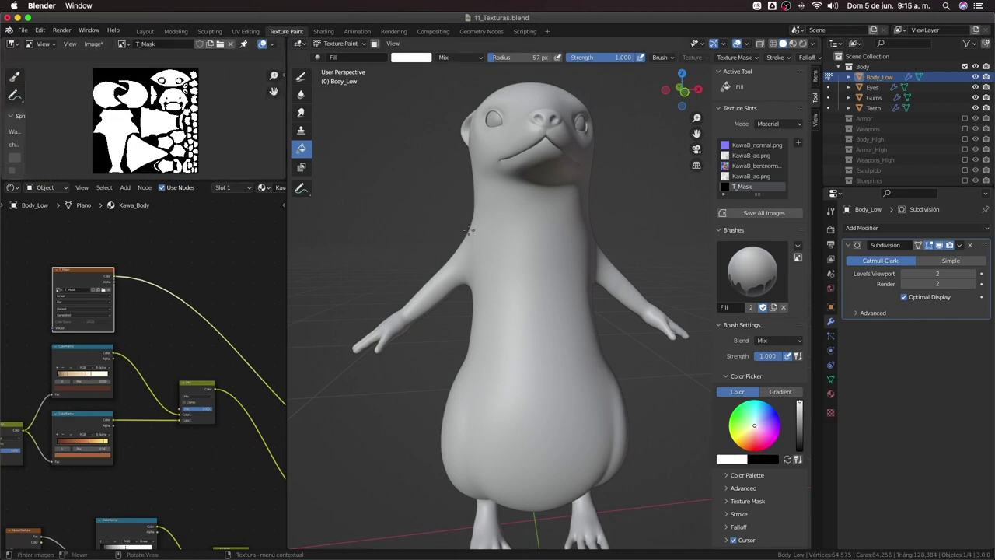
scroll(537, 249, "up", 4)
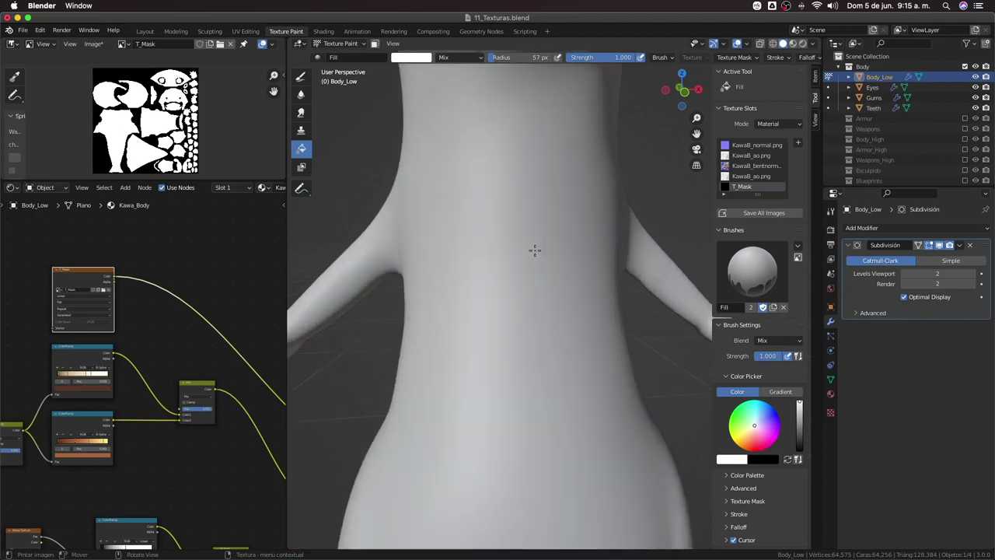
Undo the white fill, then briefly maximize and restore the image view
left_click(535, 249)
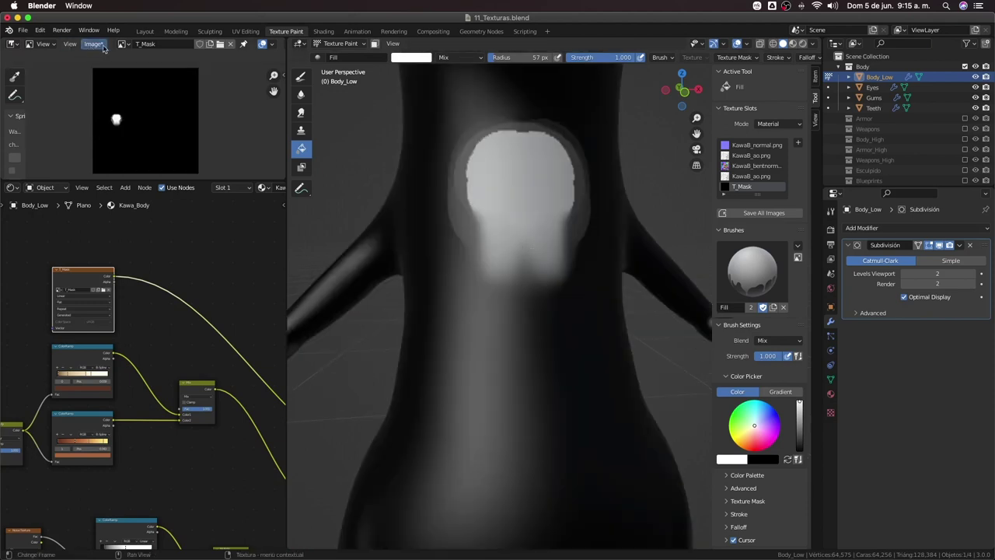
scroll(116, 134, "up", 2)
scroll(116, 132, "up", 1)
scroll(162, 130, "down", 1)
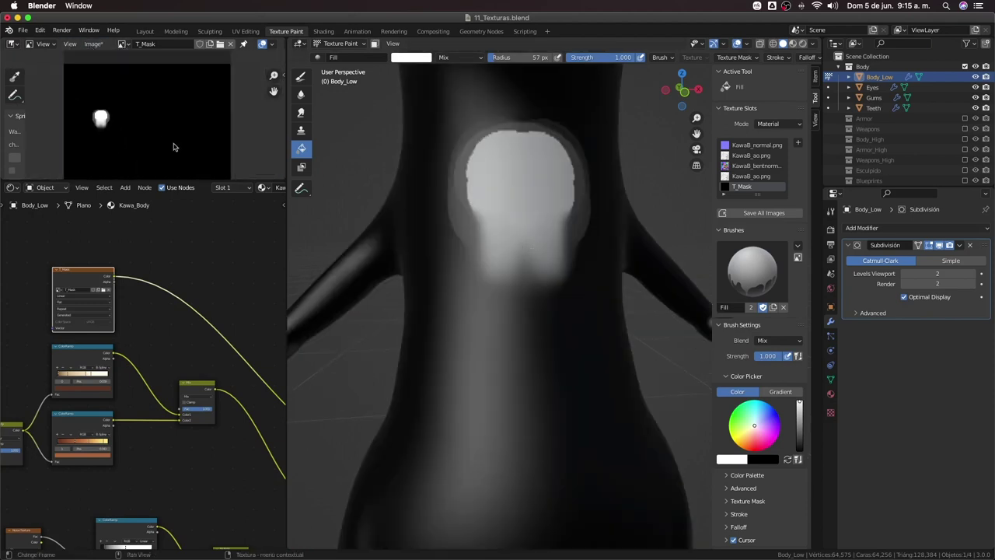
scroll(549, 249, "down", 2)
key("ctrl+space")
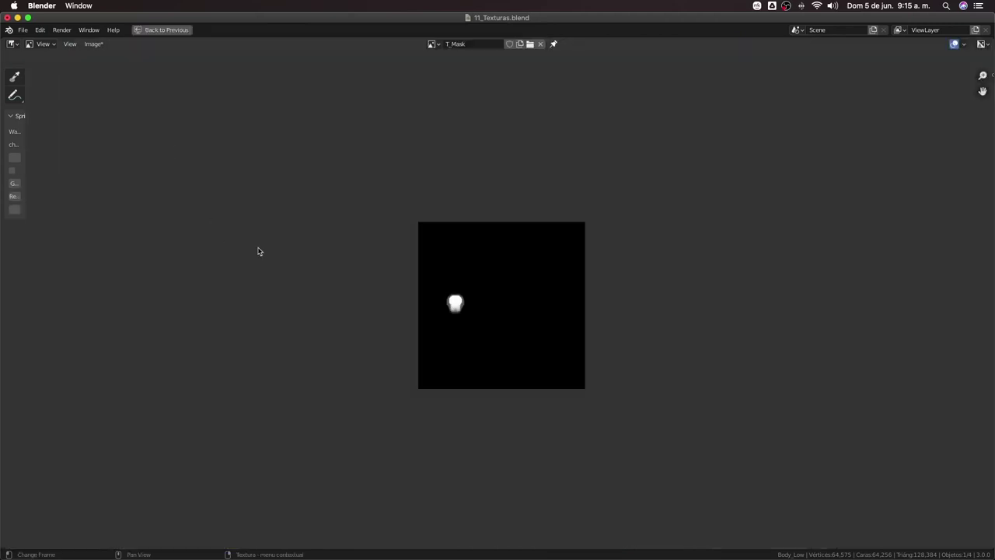
key("ctrl+space")
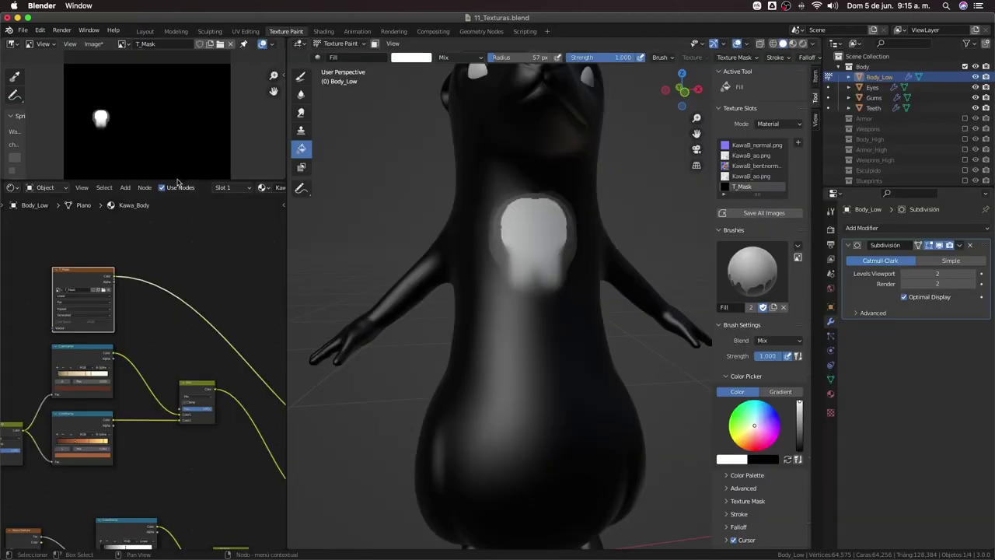
Enlarge the image view, fill T_Mask white, then undo the fill
left_click_drag(175, 182, 173, 255)
scroll(444, 223, "up", 3)
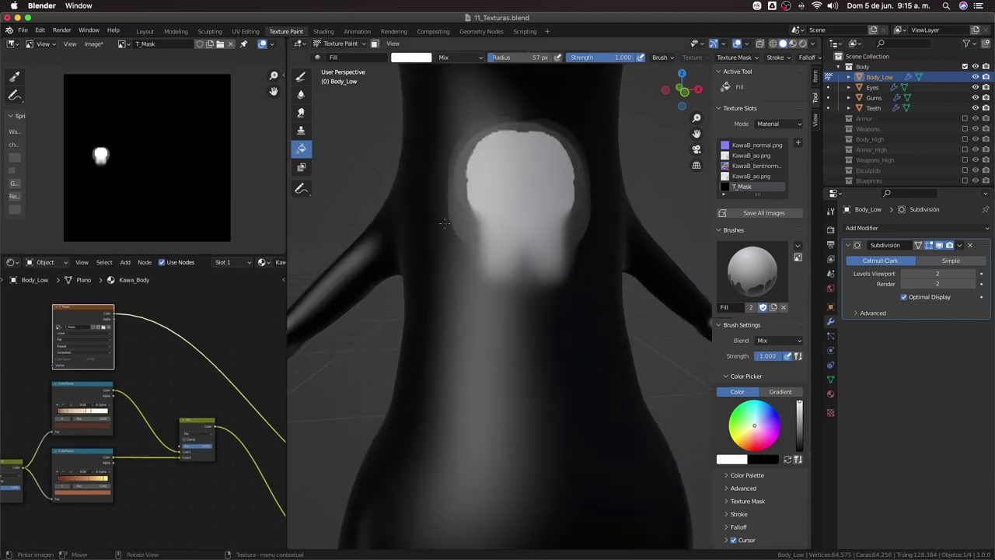
left_click(521, 291)
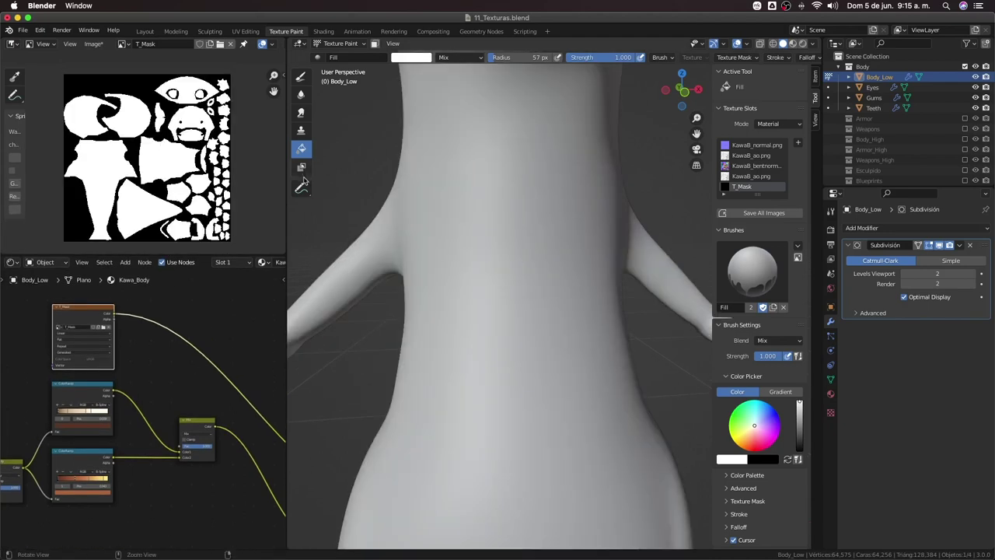
key("ctrl+z")
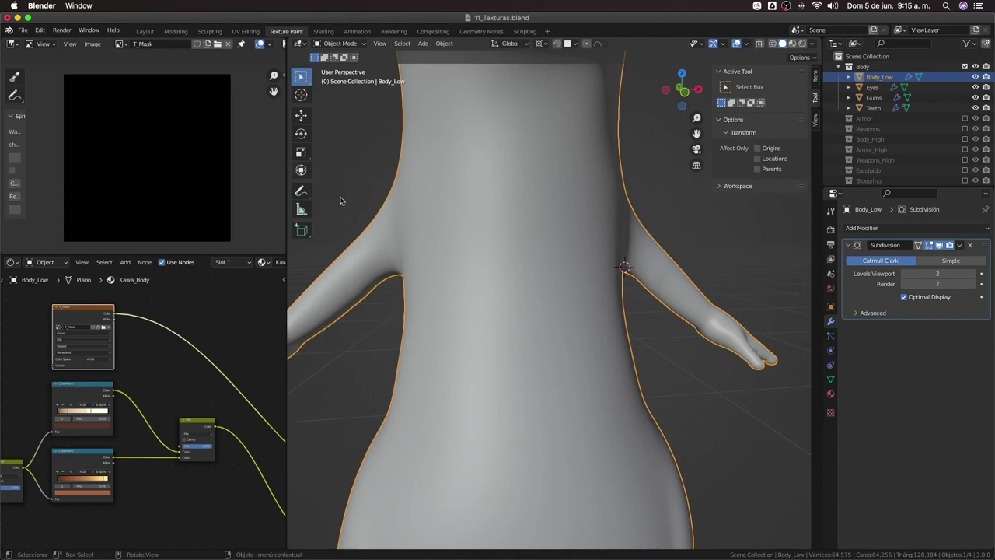
Return to Texture Paint with Draw, undo a test chest stroke, and split the properties area in two
key("ctrl+Tab")
left_click(592, 218)
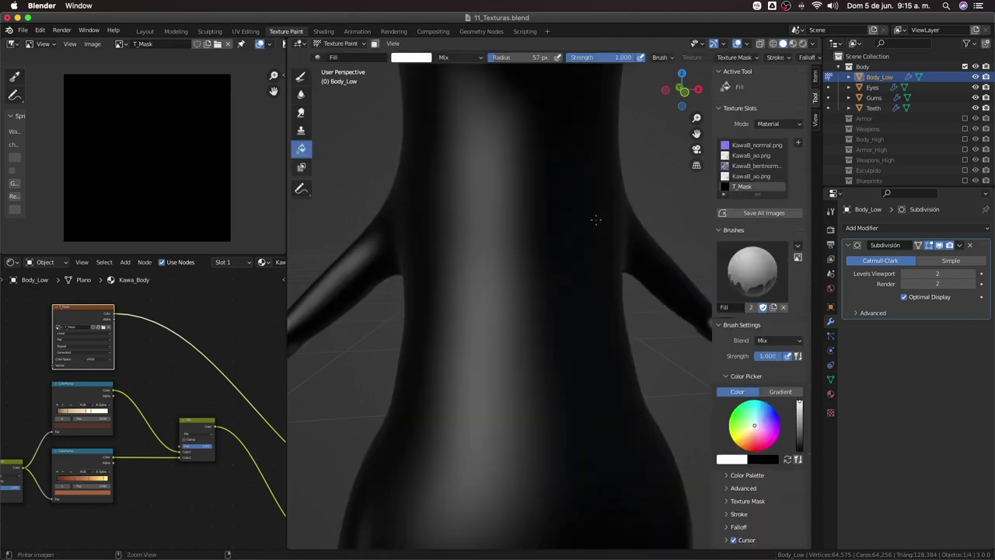
left_click(301, 76)
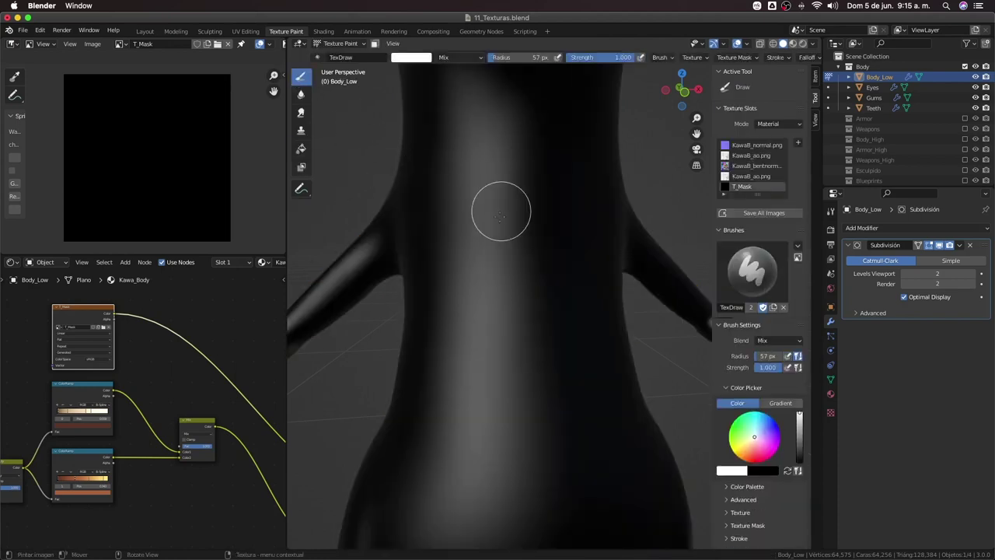
left_click_drag(500, 211, 524, 251)
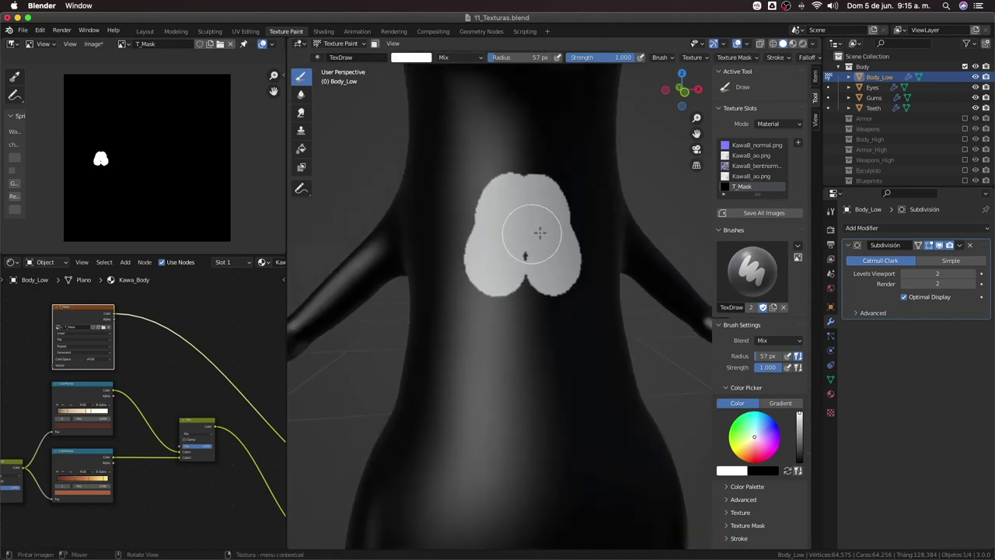
key("ctrl+z")
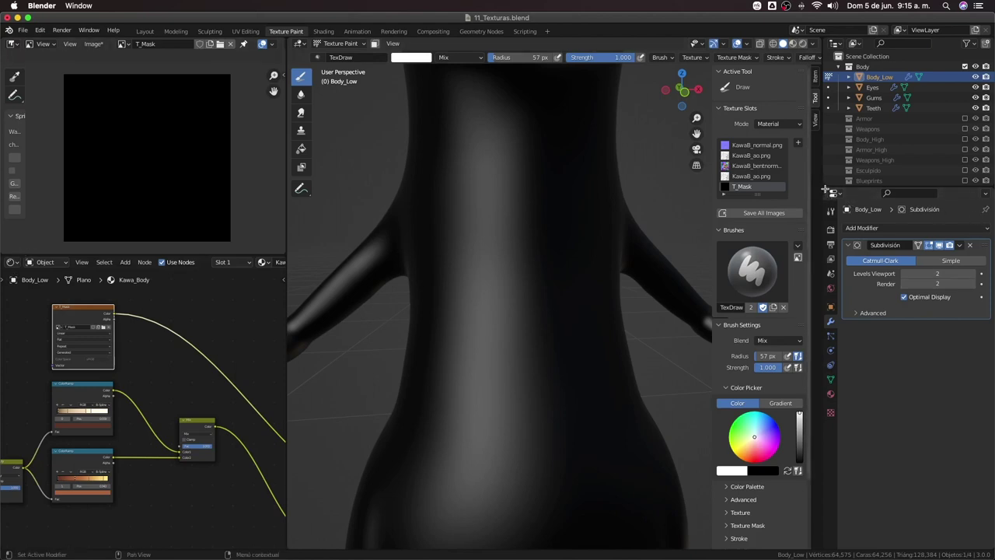
left_click_drag(826, 188, 831, 362)
Turn the new area into an Image Editor showing Nutria Gamer-finalizado2.png
left_click(834, 366)
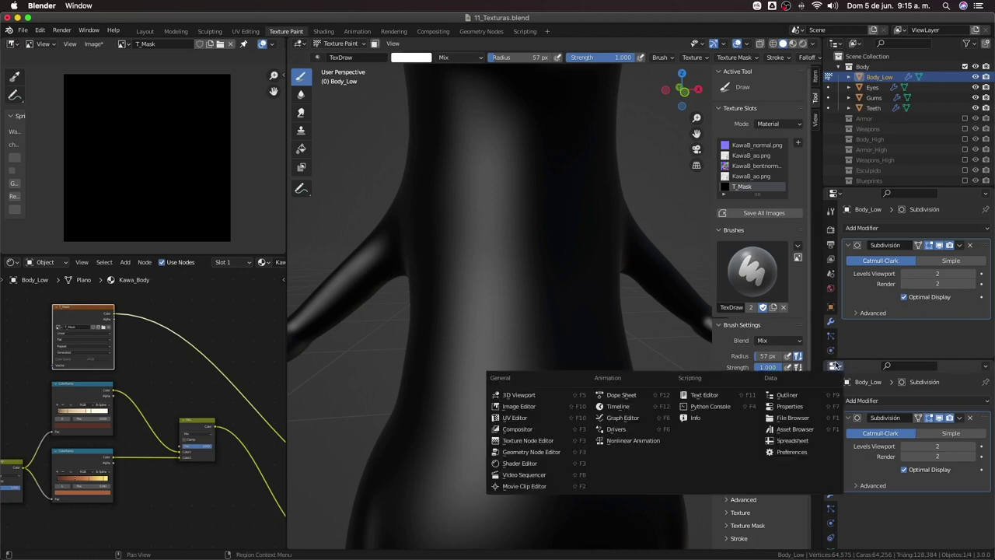
left_click(834, 367)
left_click(544, 405)
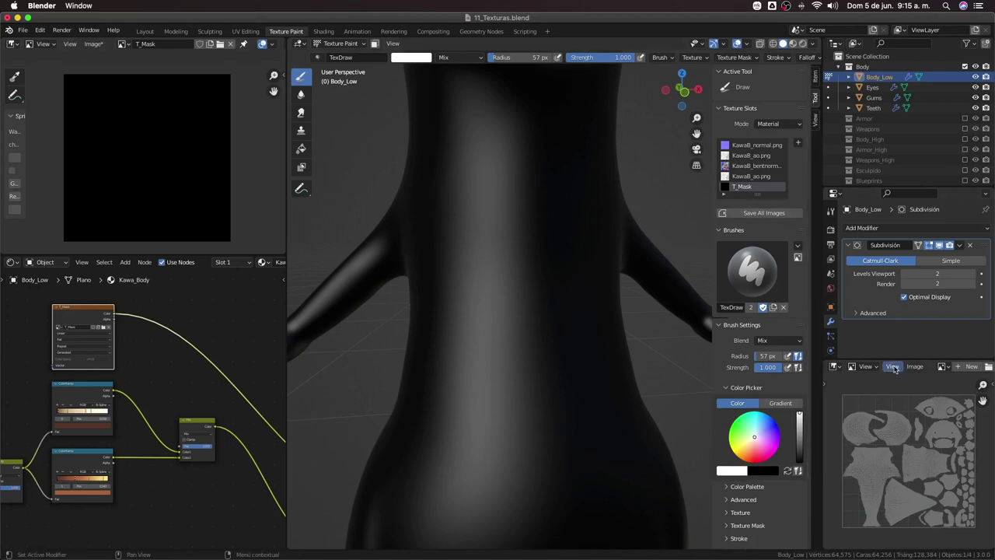
left_click(941, 367)
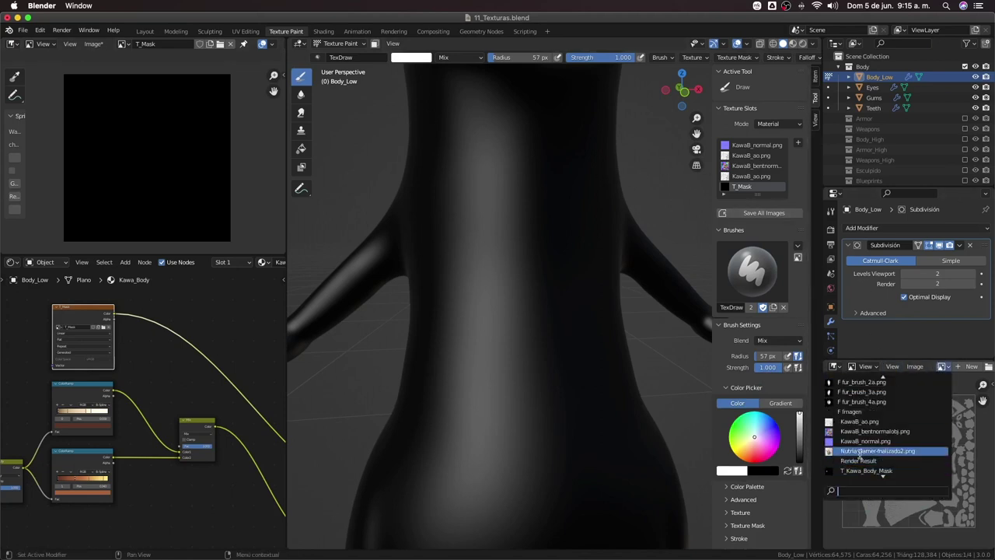
left_click(884, 467)
scroll(885, 452, "down", 2)
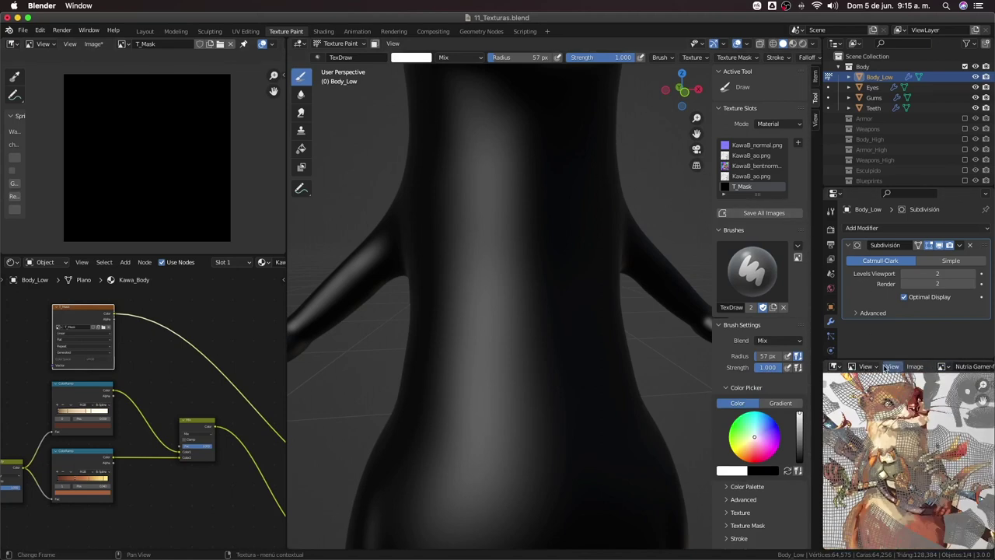
Turn off Display Texture Paint UVs in the image editor's View menu
left_click(887, 367)
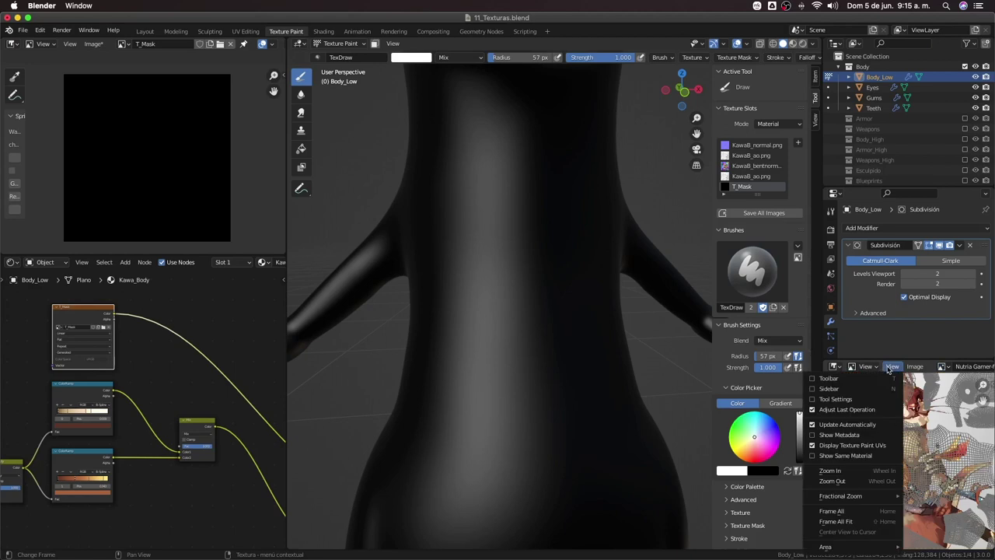
left_click(814, 446)
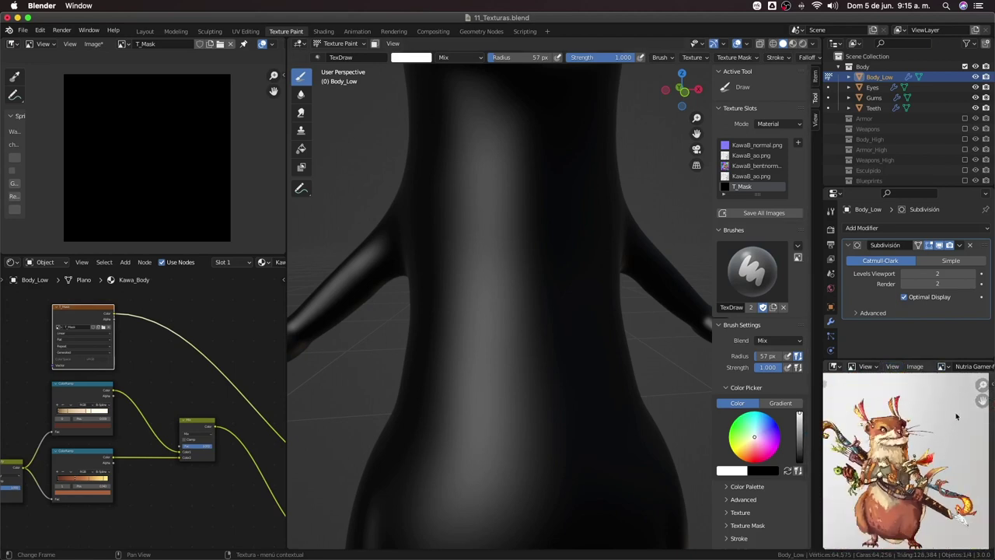
scroll(968, 367, "down", 5)
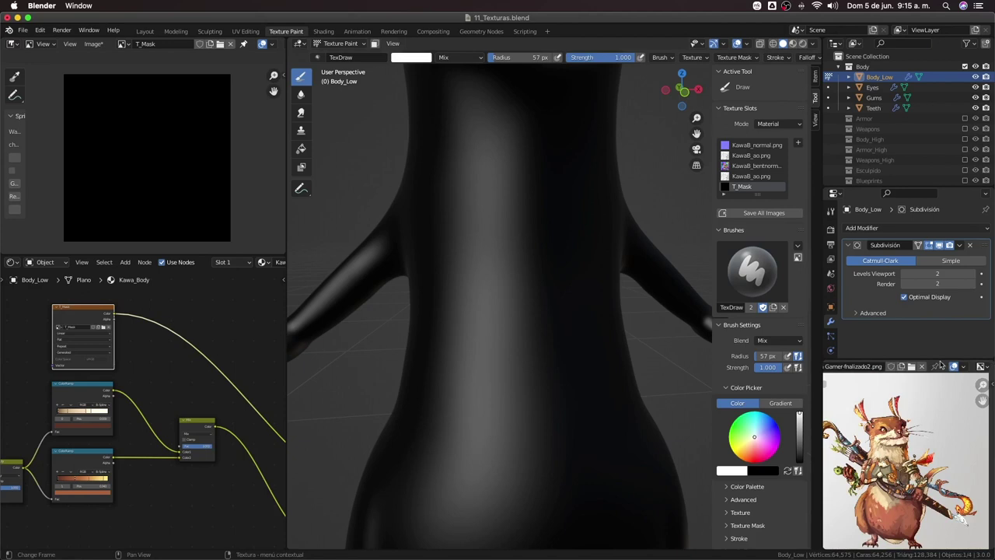
scroll(935, 375, "up", 2)
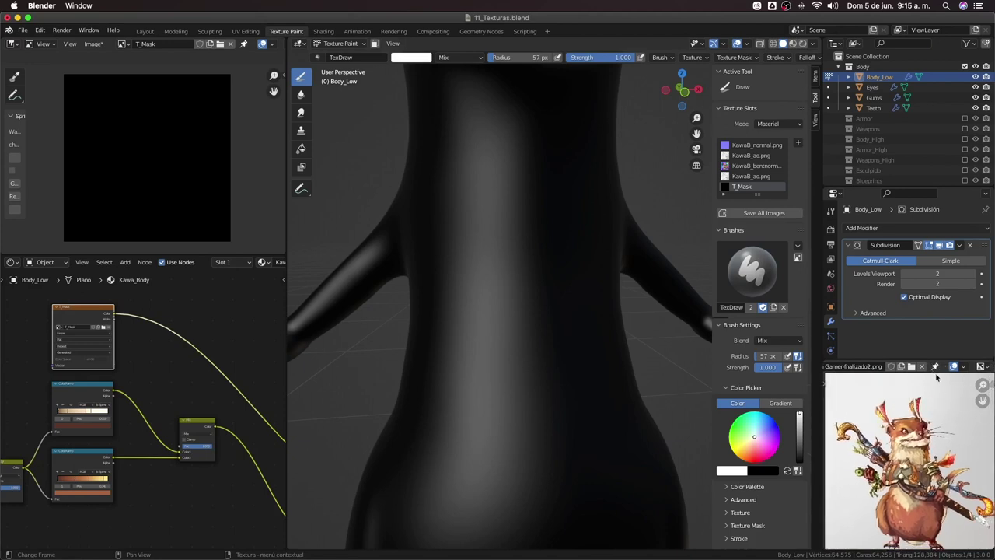
scroll(554, 244, "down", 2)
Check the brush falloff settings and paint white over the otter's cheek and muzzle
scroll(554, 244, "down", 3)
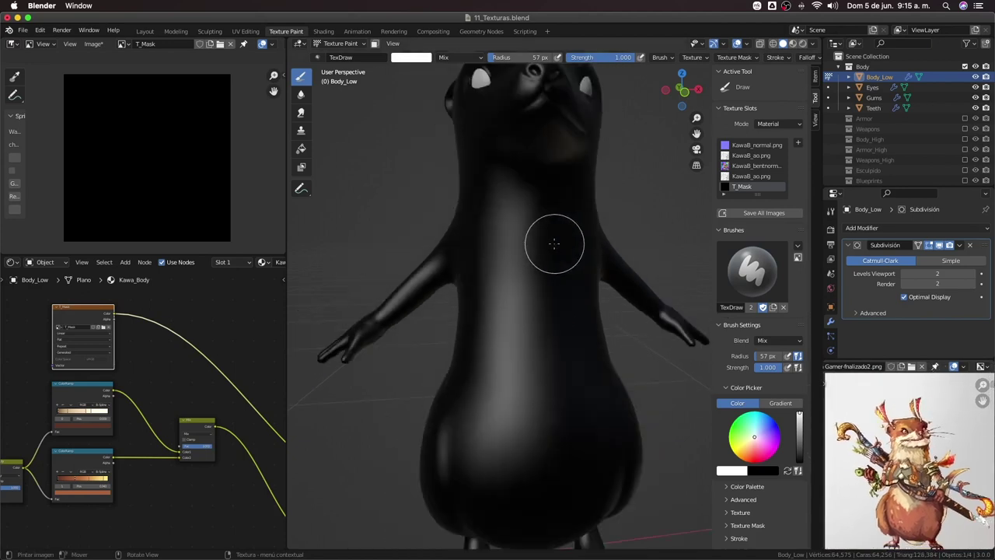
middle_click_drag(556, 240, 542, 242)
scroll(508, 237, "up", 3)
scroll(509, 238, "up", 2)
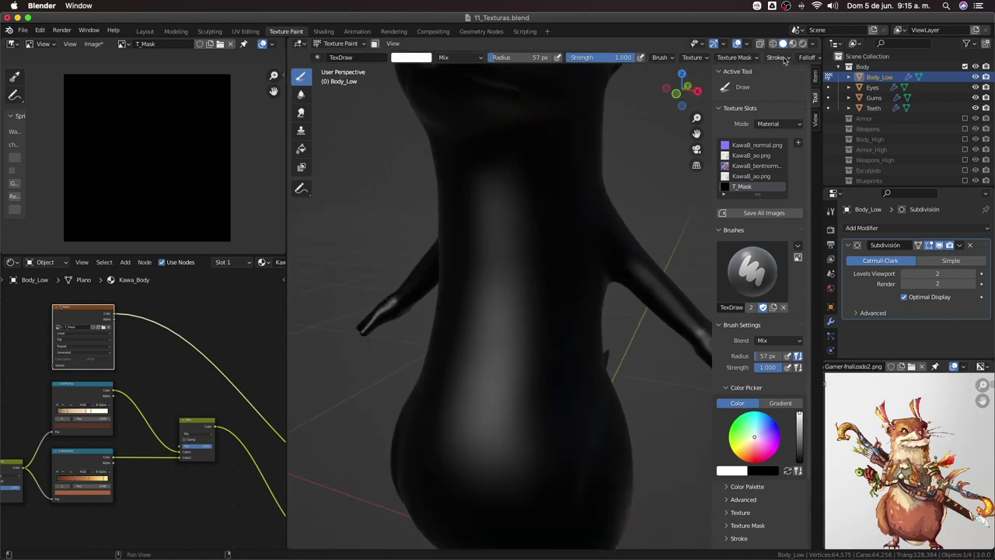
left_click(806, 58)
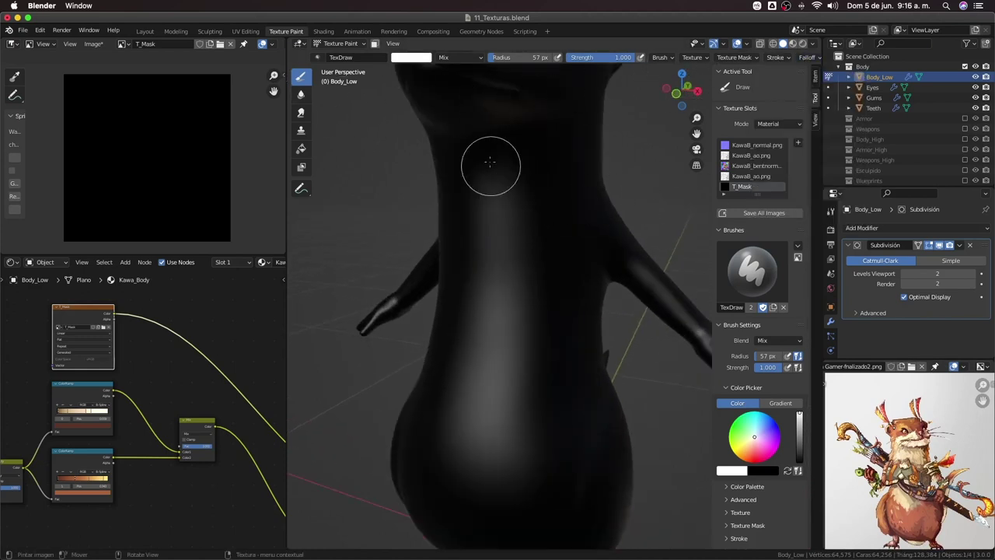
mouse_move(493, 163)
middle_mouse_down()
mouse_move(524, 244)
mouse_move(500, 200)
middle_mouse_up()
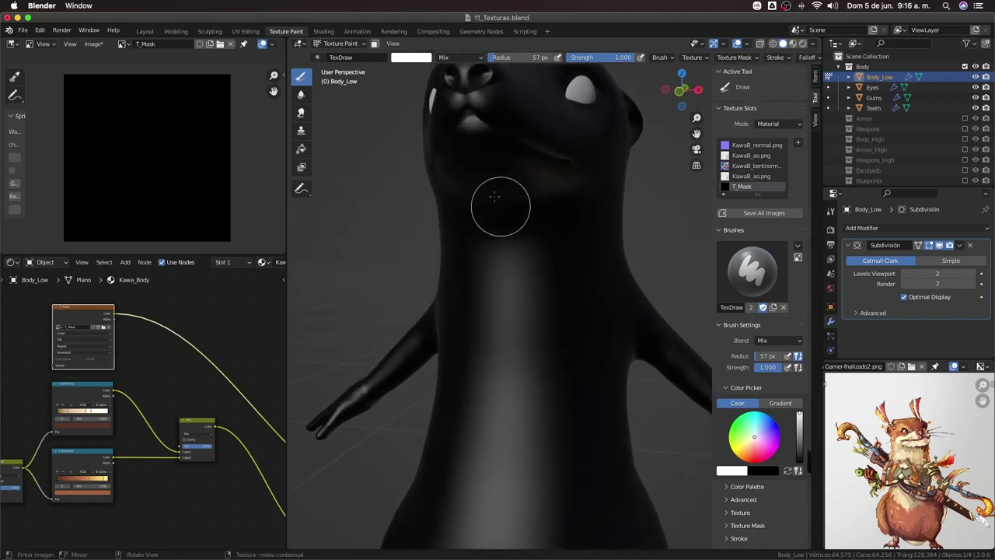
mouse_move(498, 153)
left_mouse_down()
mouse_move(485, 161)
mouse_move(506, 174)
mouse_move(521, 162)
mouse_move(511, 171)
left_mouse_up()
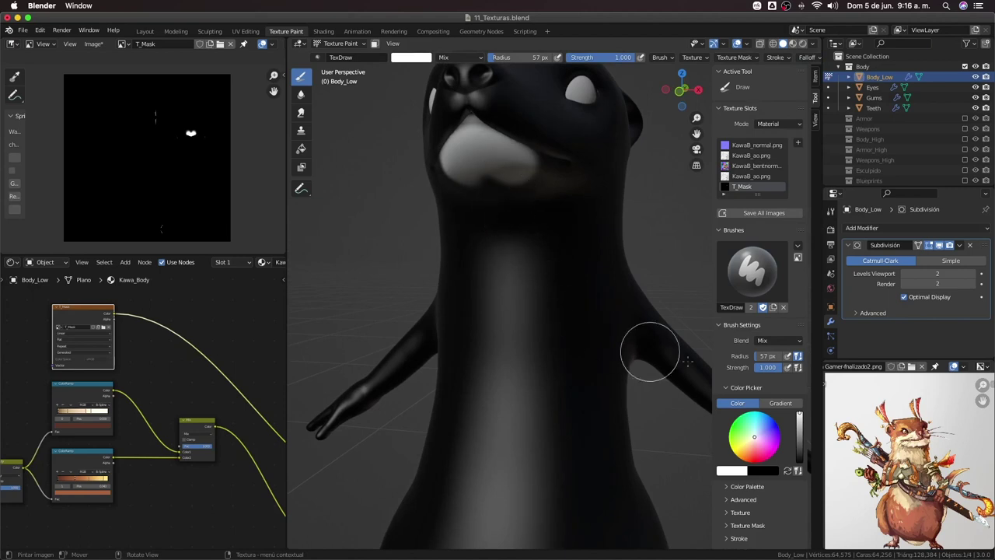
Paint white over the muzzle, jaw and chin from several angles around the head
middle_click_drag(610, 327, 455, 195)
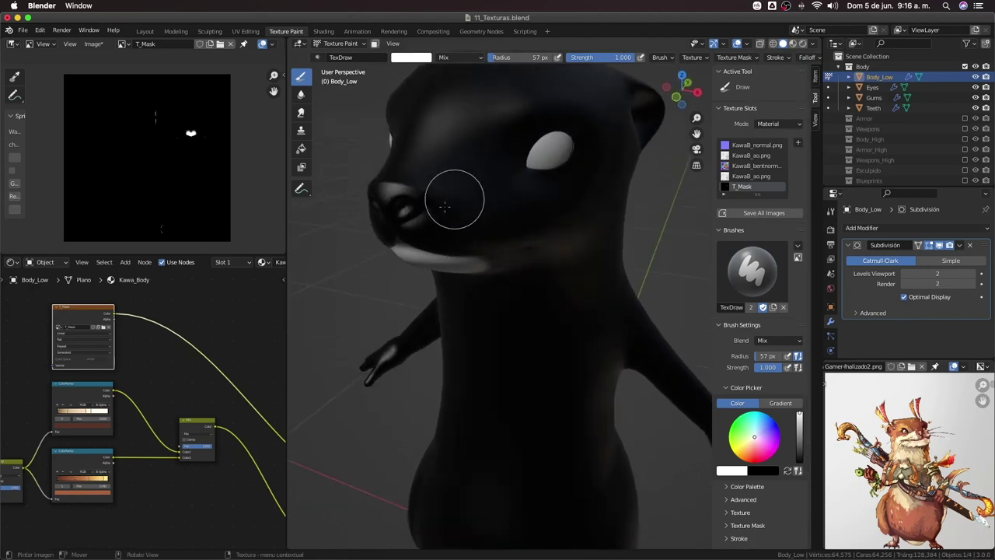
mouse_move(422, 223)
left_mouse_down()
mouse_move(433, 229)
mouse_move(422, 240)
mouse_move(433, 240)
left_mouse_up()
mouse_move(433, 240)
middle_mouse_down()
mouse_move(433, 145)
mouse_move(456, 178)
middle_mouse_up()
mouse_move(456, 178)
left_mouse_down()
mouse_move(464, 193)
mouse_move(455, 191)
left_mouse_up()
mouse_move(456, 192)
middle_mouse_down()
mouse_move(483, 213)
mouse_move(400, 178)
middle_mouse_up()
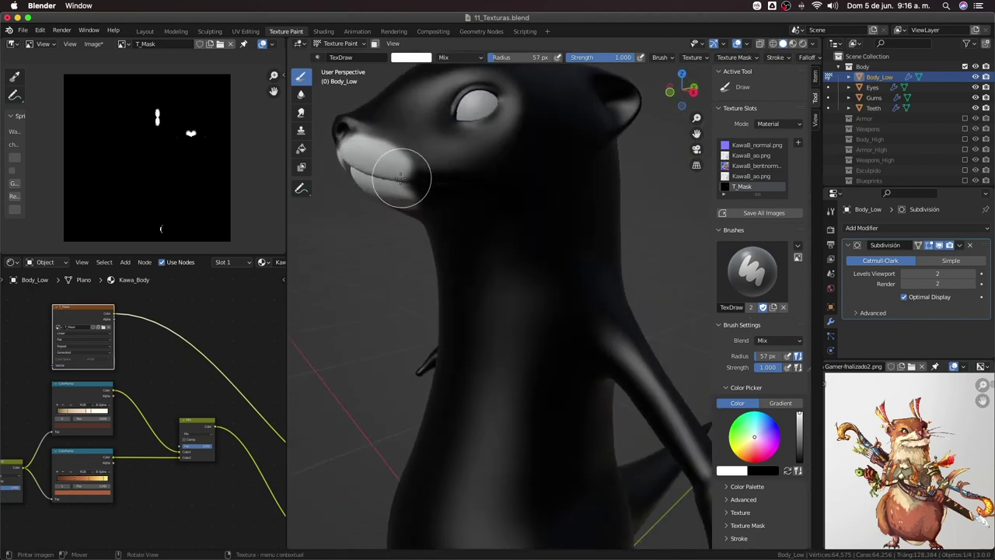
mouse_move(400, 178)
left_mouse_down()
mouse_move(388, 166)
mouse_move(411, 178)
mouse_move(389, 162)
mouse_move(427, 182)
left_mouse_up()
middle_click_drag(426, 182, 506, 133)
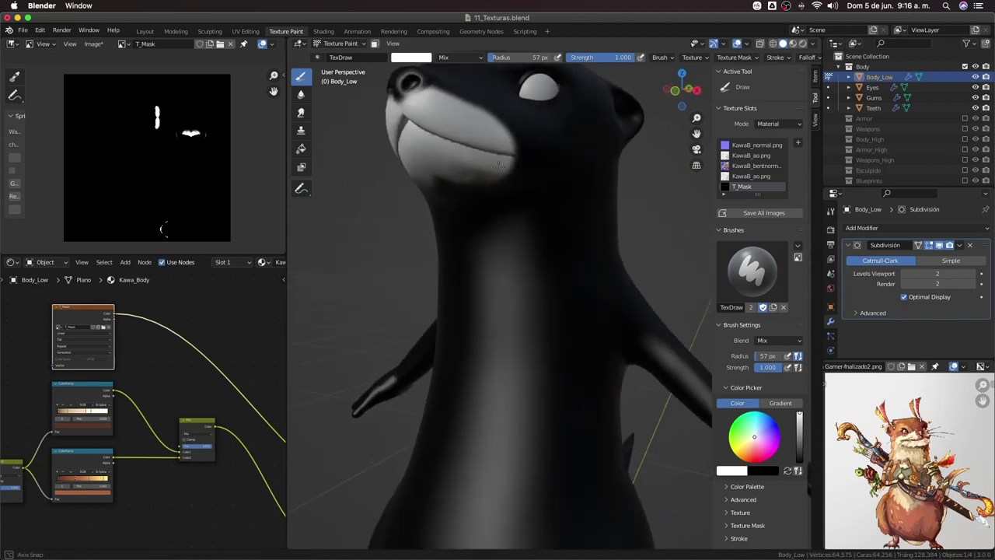
mouse_move(506, 133)
left_mouse_down()
mouse_move(508, 154)
mouse_move(526, 163)
left_mouse_up()
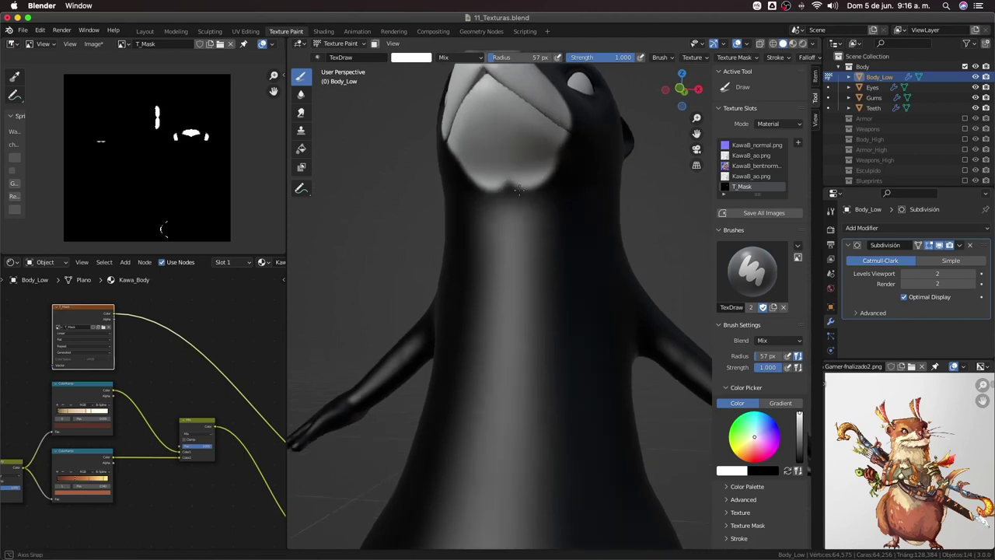
middle_click_drag(526, 163, 473, 207)
Link the T_Mask node's Color output to the Mix node's Fac input
scroll(214, 413, "down", 2)
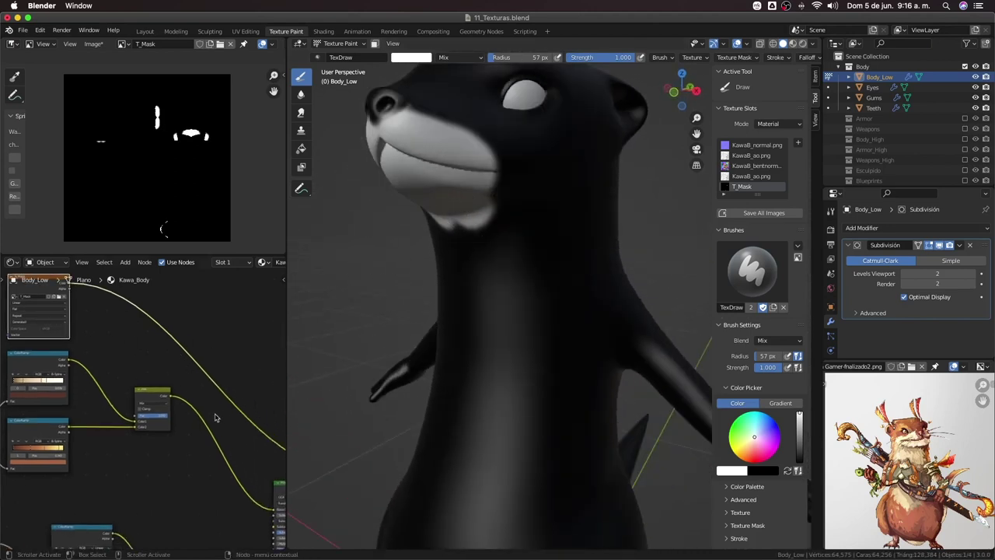
scroll(211, 387, "down", 2)
scroll(211, 387, "down", 2)
scroll(209, 466, "down", 1)
left_click(208, 427)
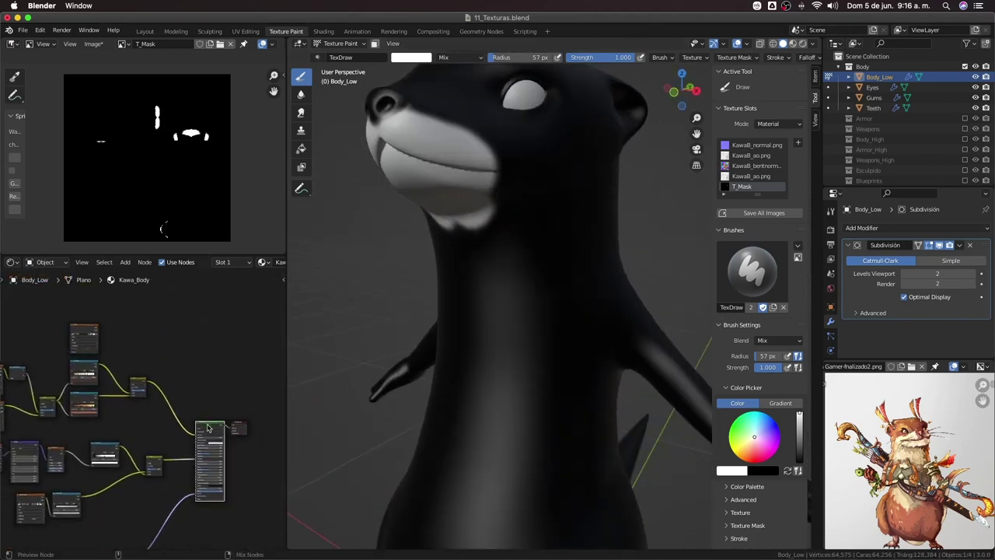
mouse_move(220, 494)
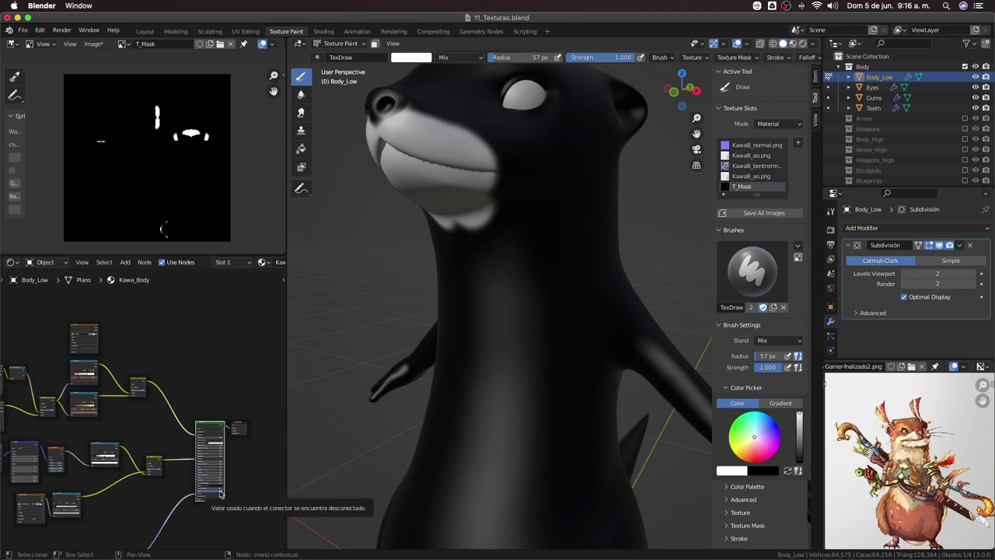
mouse_move(175, 400)
middle_mouse_down("ctrl")
mouse_move(215, 355)
mouse_move(179, 371)
mouse_move(229, 386)
middle_mouse_up("ctrl")
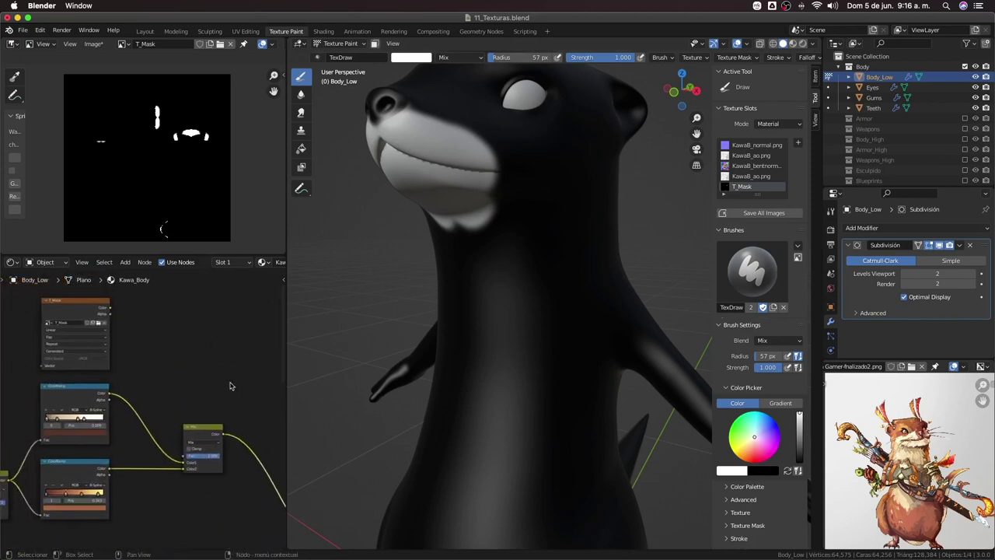
left_click_drag(111, 310, 152, 344)
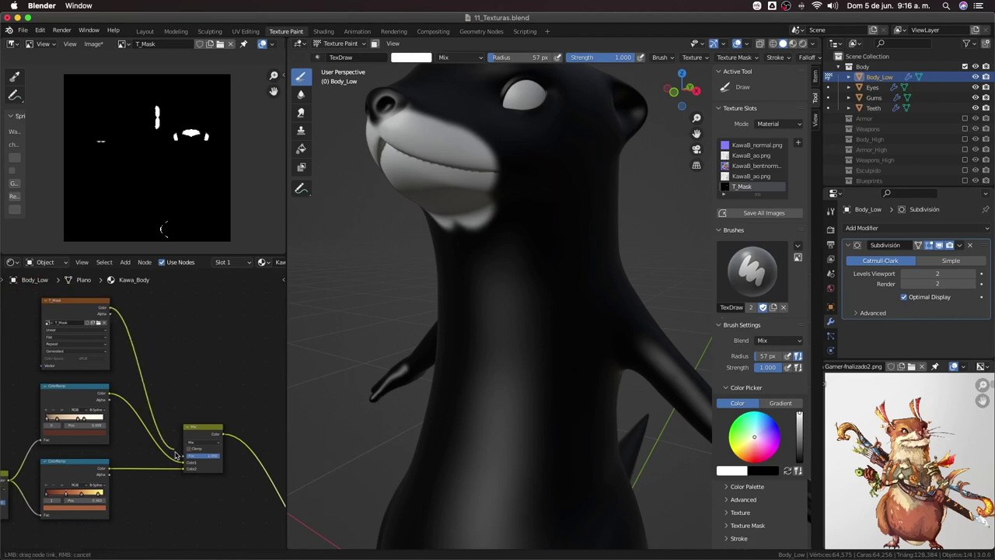
left_click_drag(177, 456, 183, 459)
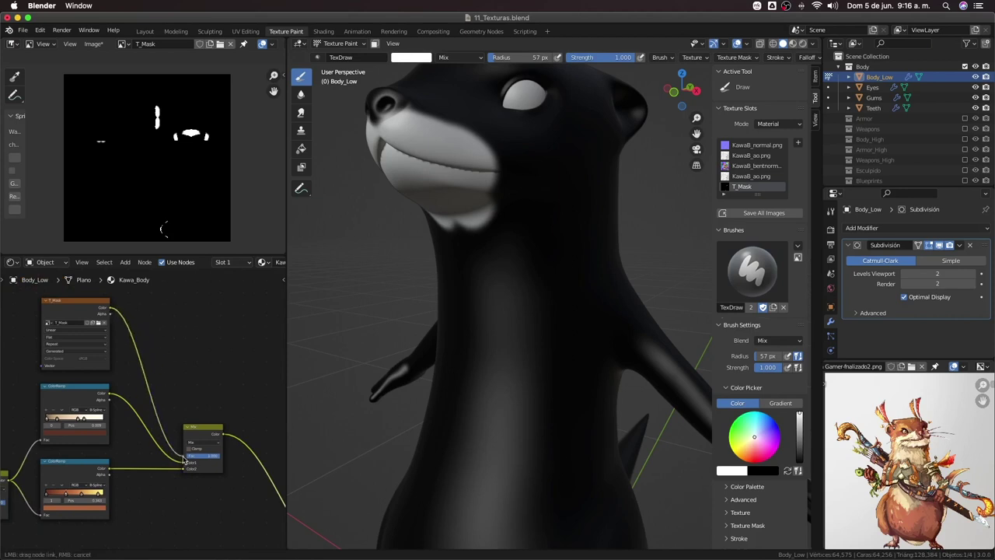
Show material preview and reroute the colour link into the Mix node so the body turns brown
left_click(794, 45)
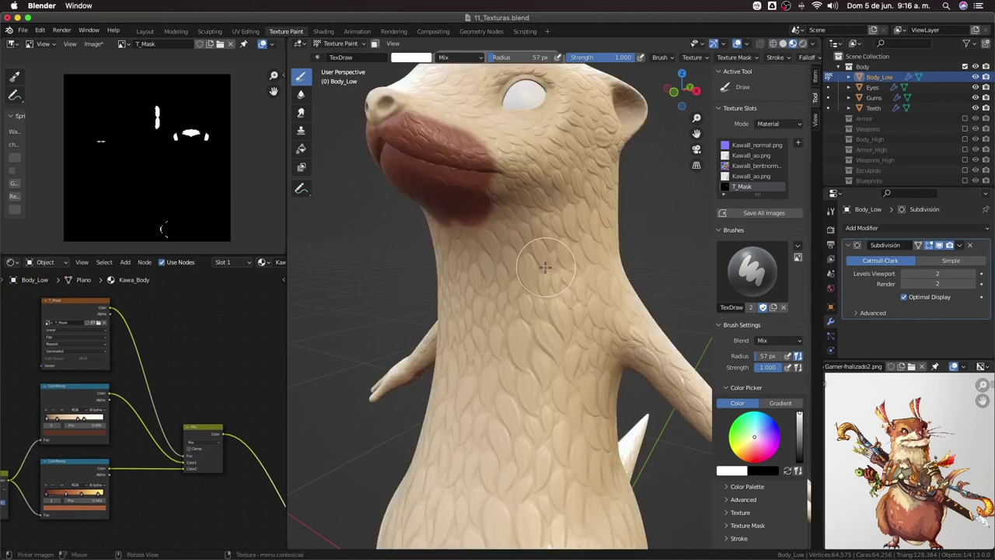
mouse_move(540, 264)
middle_mouse_down()
mouse_move(504, 188)
mouse_move(490, 210)
middle_mouse_up()
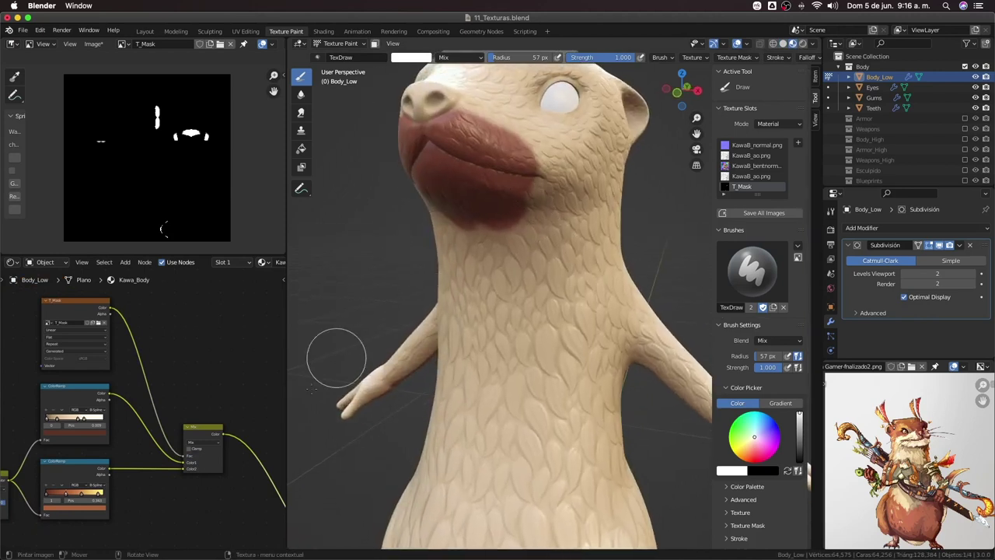
left_click_drag(182, 469, 186, 477)
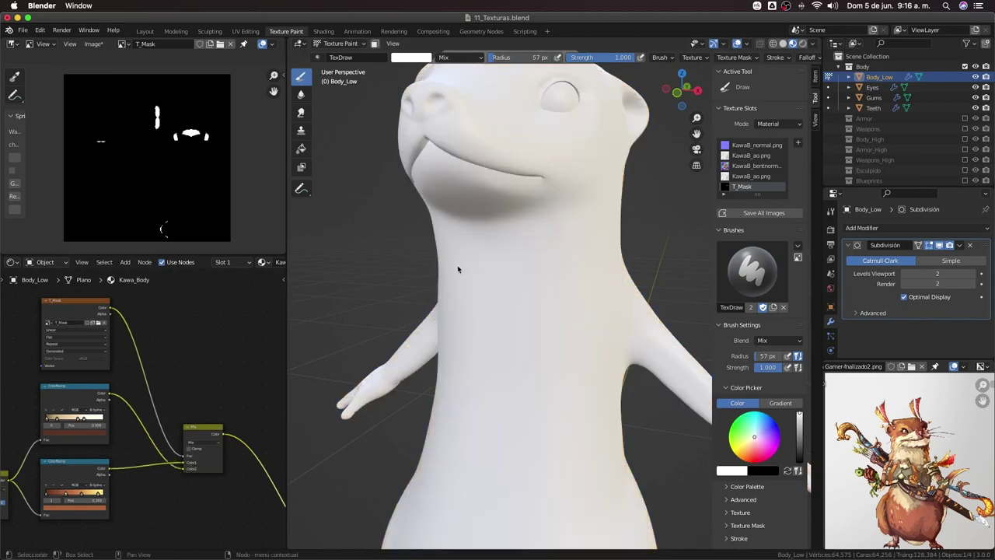
mouse_move(502, 278)
middle_mouse_down()
mouse_move(489, 240)
mouse_move(596, 159)
mouse_move(550, 233)
middle_mouse_up()
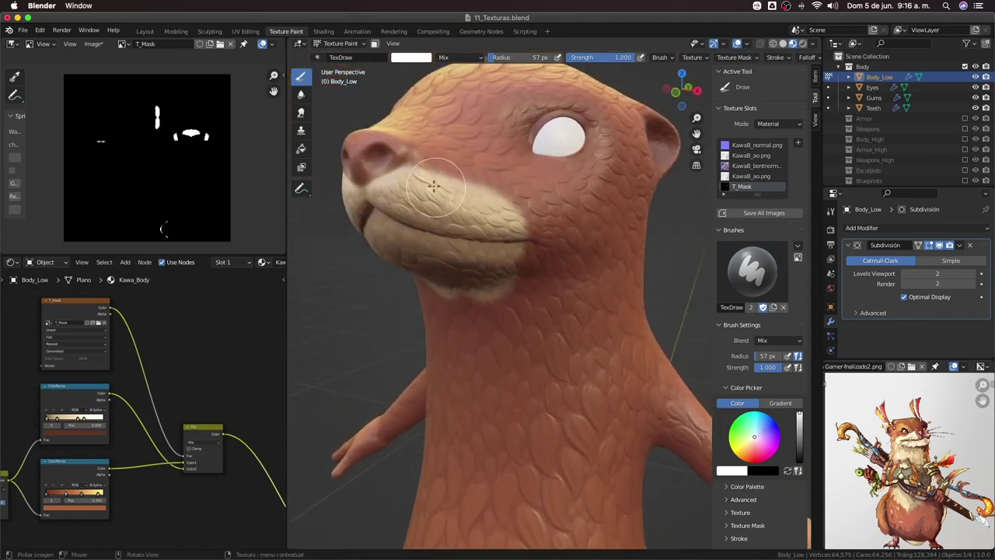
Paint cream across the cheek and a band under the chin, then view the otter front-on
left_click_drag(428, 169, 520, 206)
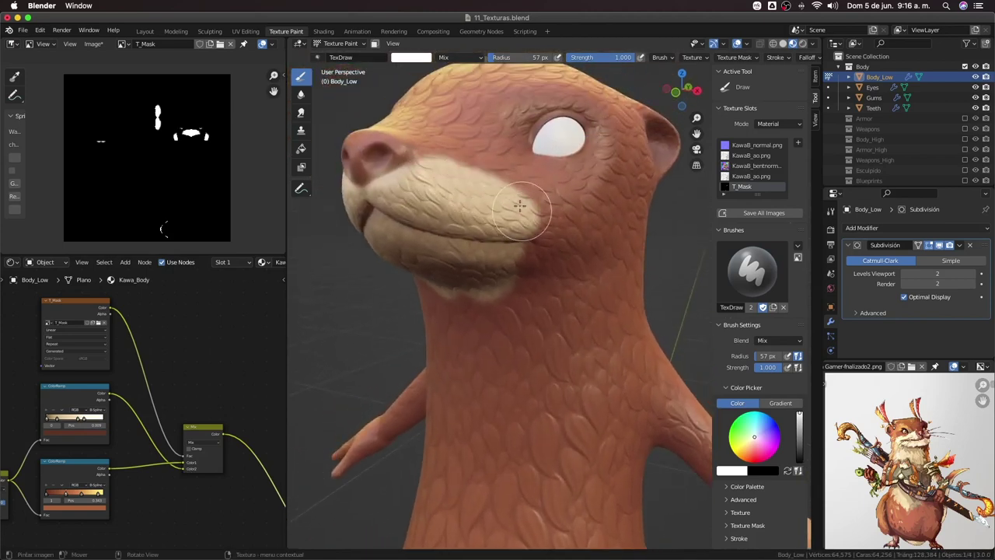
middle_click_drag(544, 228, 587, 173)
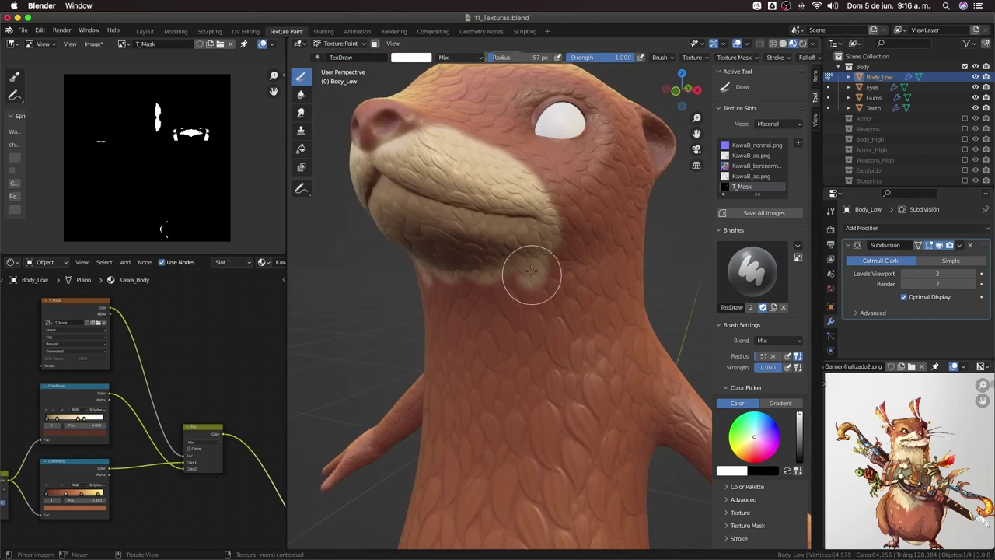
middle_click_drag(526, 271, 587, 198)
left_click_drag(558, 244, 516, 226)
mouse_move(526, 245)
middle_mouse_down()
mouse_move(526, 300)
mouse_move(556, 378)
mouse_move(542, 411)
mouse_move(563, 437)
middle_mouse_up()
key("KP_1")
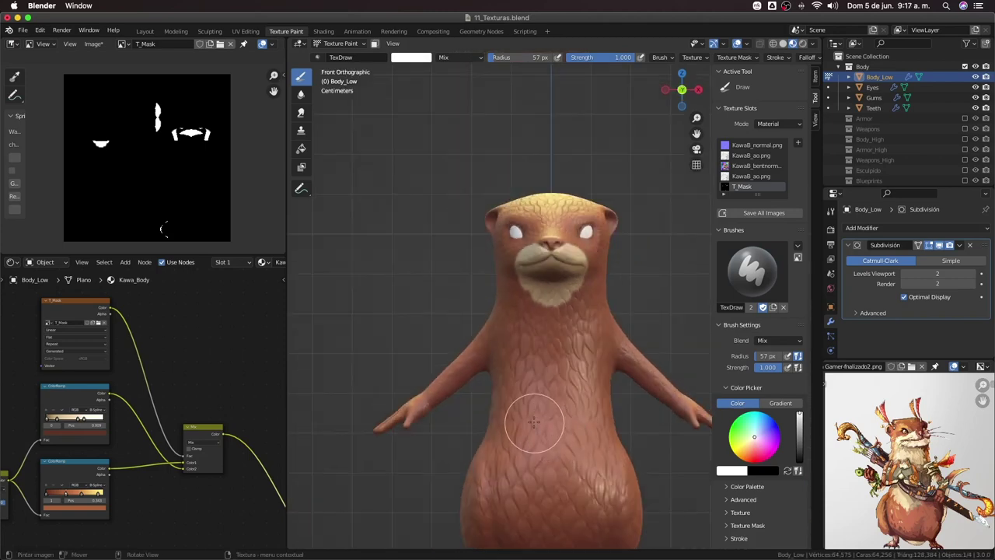
From a side view, grow and widen the pale throat patch down the neck
mouse_move(498, 304)
middle_mouse_down()
mouse_move(608, 264)
mouse_move(626, 241)
middle_mouse_up()
mouse_move(626, 241)
left_mouse_down()
mouse_move(645, 238)
mouse_move(607, 286)
mouse_move(622, 244)
mouse_move(633, 251)
mouse_move(607, 278)
left_mouse_up()
middle_click_drag(606, 278, 542, 305)
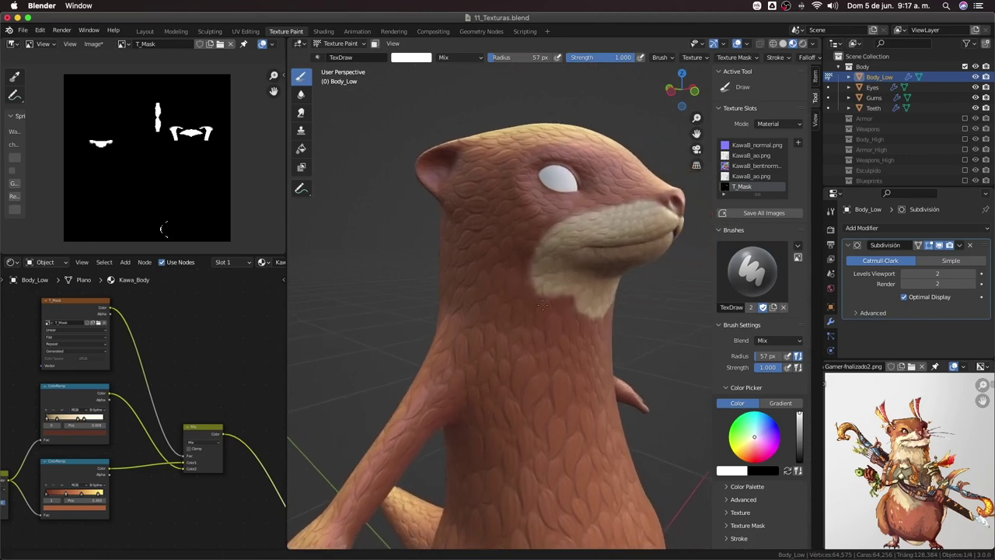
mouse_move(542, 306)
left_mouse_down()
mouse_move(562, 300)
mouse_move(545, 306)
mouse_move(570, 312)
mouse_move(583, 345)
left_mouse_up()
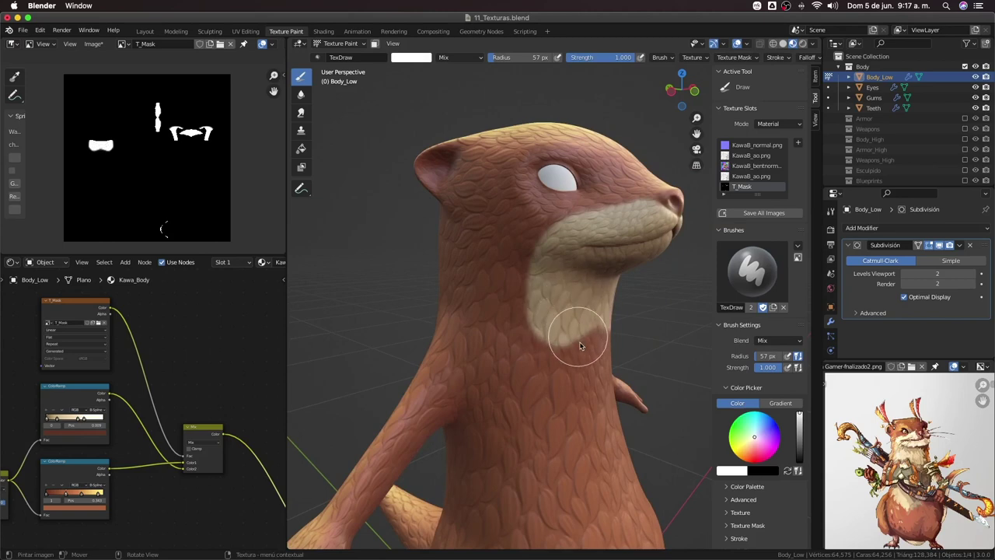
Extend the cream patch down the chest into a bib and show the Armor collection
mouse_move(562, 339)
middle_mouse_down()
mouse_move(578, 378)
mouse_move(527, 360)
middle_mouse_up()
mouse_move(478, 184)
left_mouse_down()
mouse_move(505, 257)
mouse_move(511, 199)
mouse_move(524, 278)
left_mouse_up()
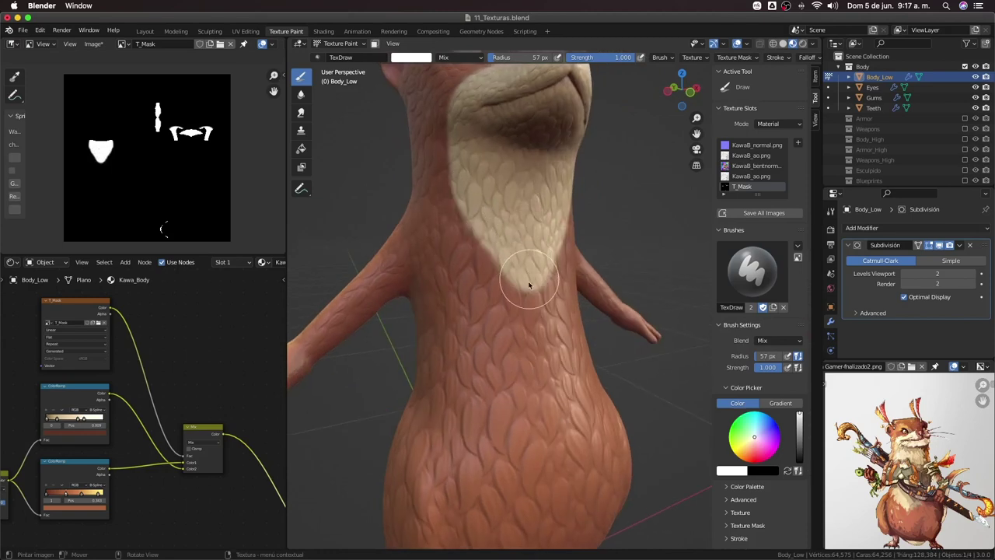
mouse_move(524, 278)
middle_mouse_down()
mouse_move(484, 350)
mouse_move(501, 351)
middle_mouse_up()
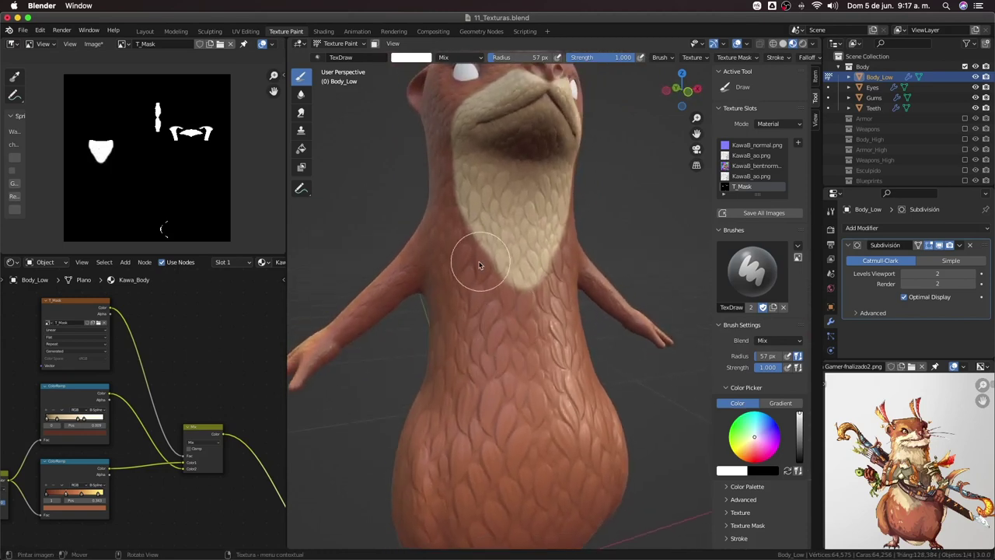
mouse_move(489, 247)
left_mouse_down()
mouse_move(478, 250)
mouse_move(501, 273)
left_mouse_up()
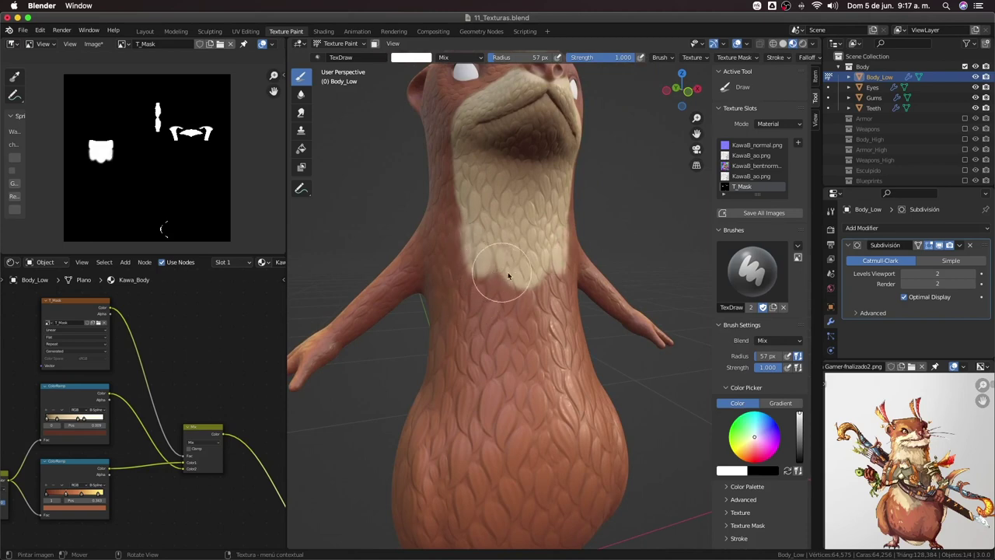
left_click(964, 118)
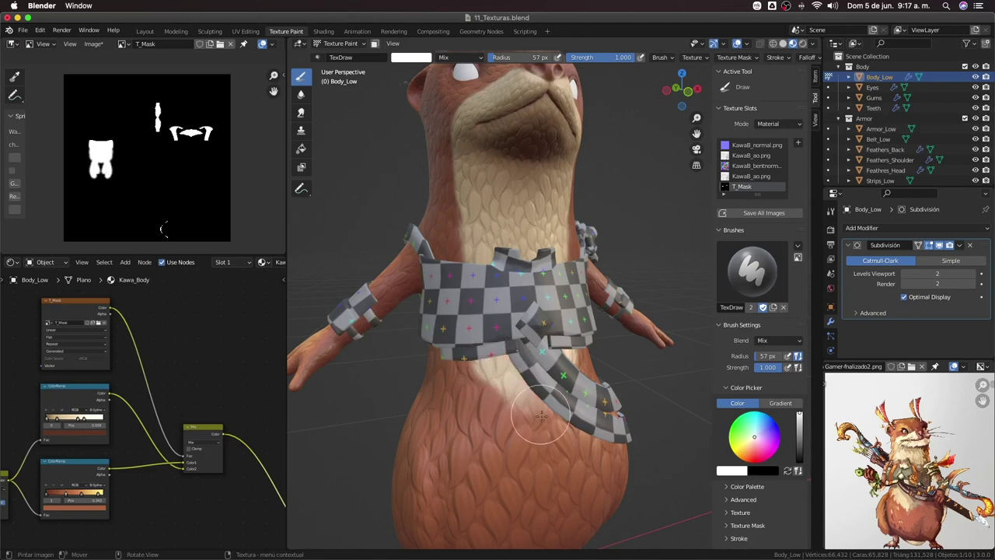
Paint cream mask strokes down the belly below the bib around the armor, then zoom to the snout
left_click_drag(542, 416, 521, 381)
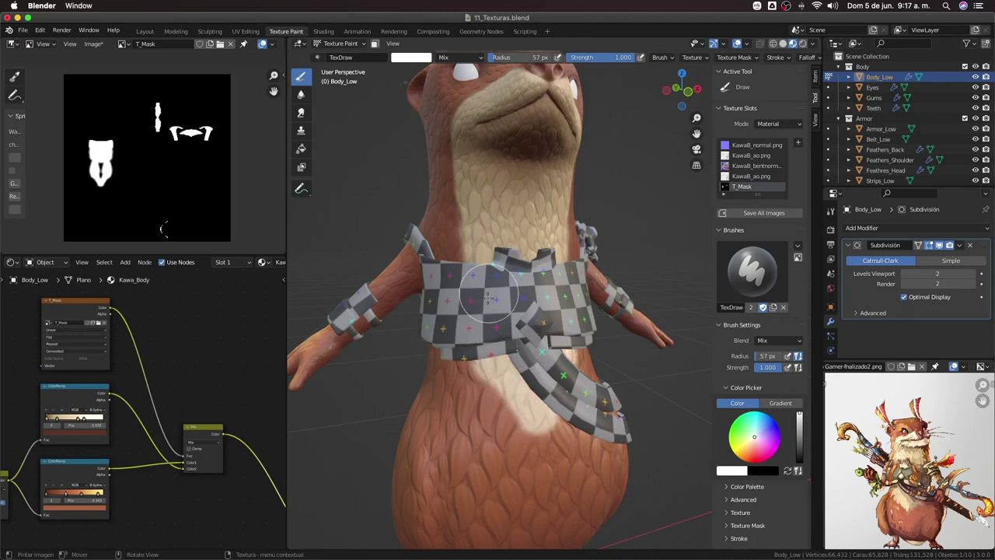
middle_click_drag(548, 340, 519, 381)
left_click_drag(529, 412, 509, 394)
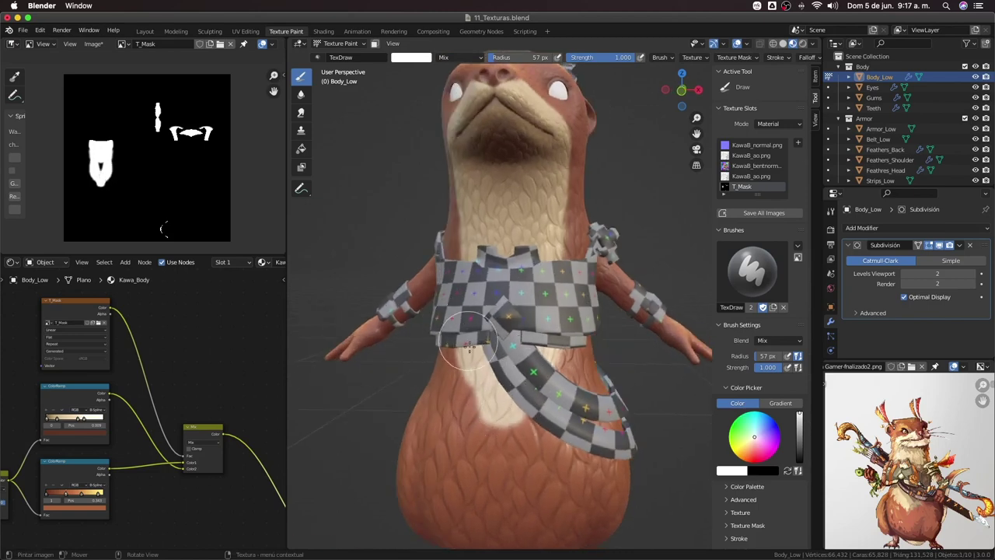
left_click_drag(469, 347, 503, 406)
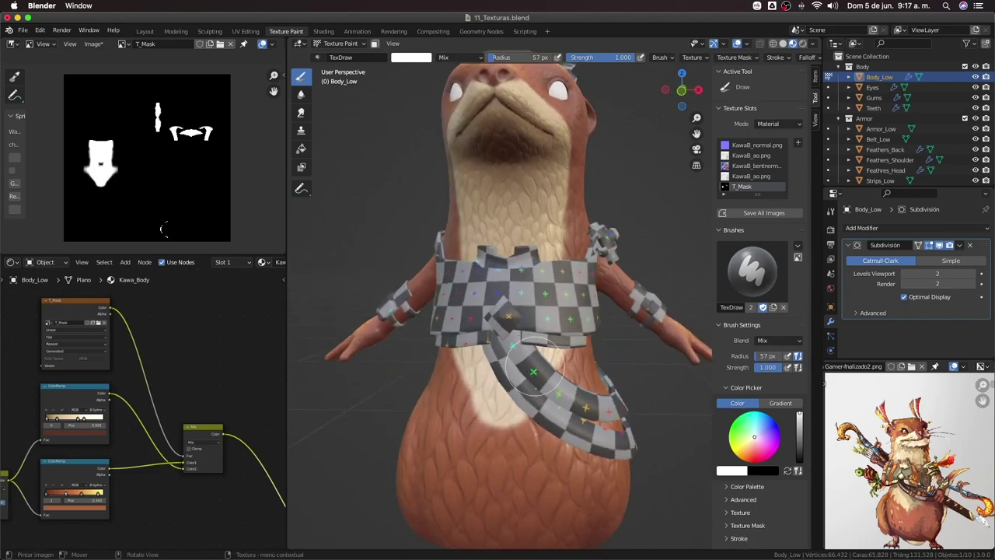
middle_click_drag(535, 375, 552, 397)
mouse_move(522, 301)
middle_mouse_down()
mouse_move(472, 366)
mouse_move(493, 300)
mouse_move(516, 278)
middle_mouse_up()
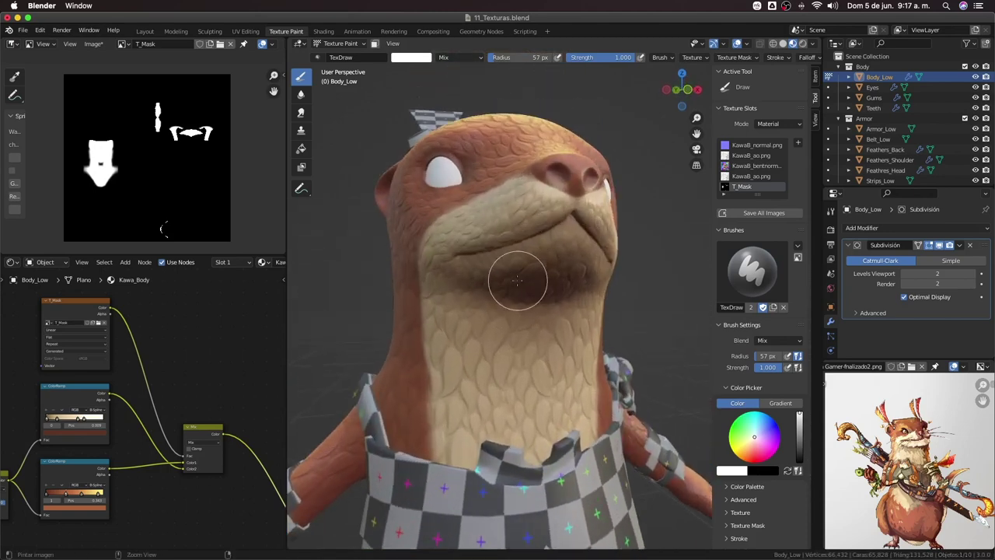
mouse_move(535, 234)
middle_mouse_down()
mouse_move(506, 231)
mouse_move(538, 227)
middle_mouse_up()
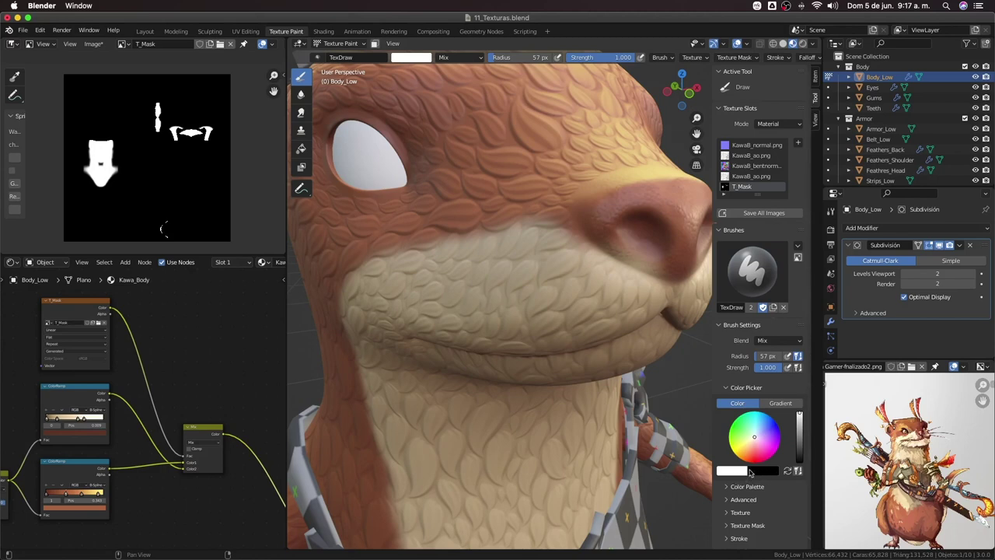
Make black the active brush colour and set the brush radius to 30 px
left_click(769, 472)
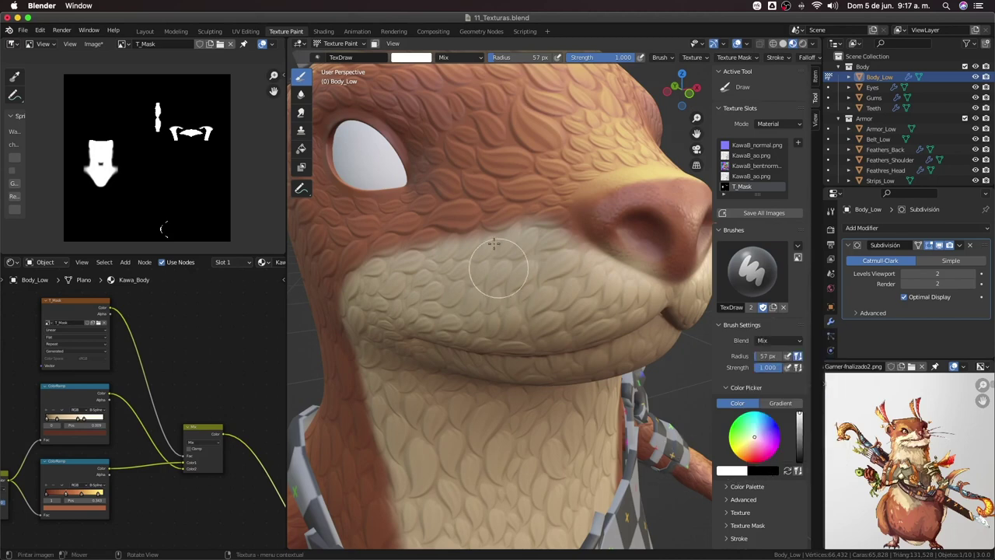
key("x")
key("x")
key("x")
key("x")
key("x")
key("x")
key("x")
key("x")
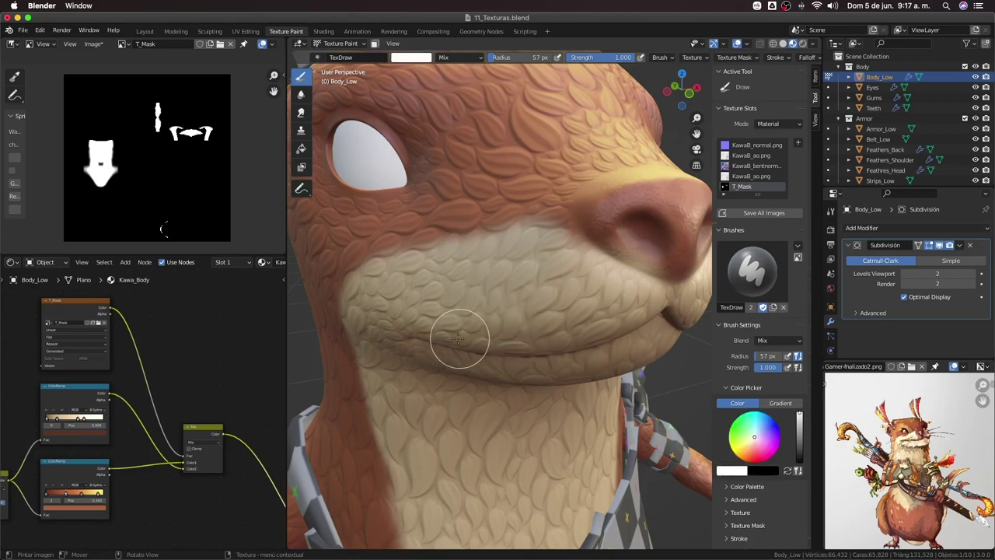
key("x")
key("x")
key("x")
key("x")
key("x")
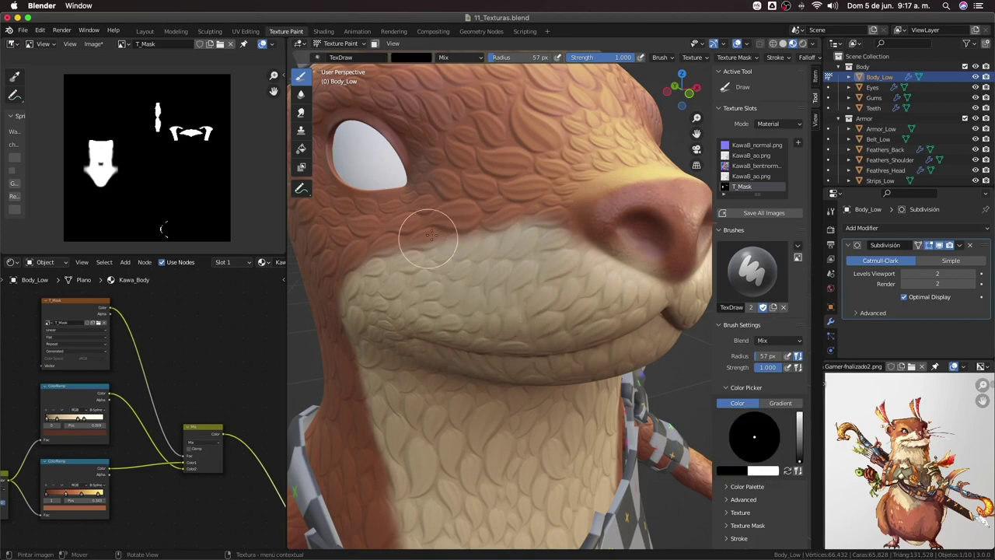
key("f")
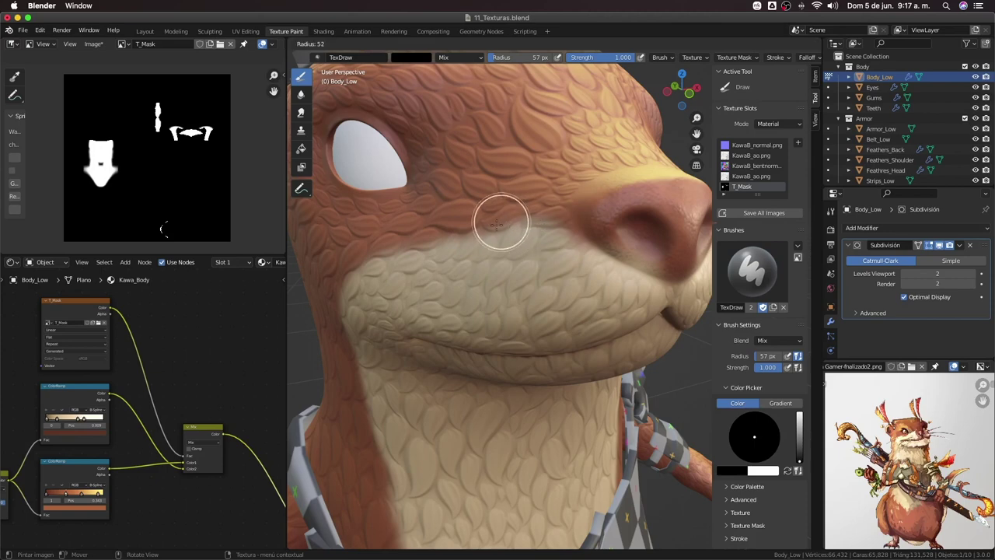
left_click(486, 230)
Paint brown fur along the top edge of the cream muzzle below the eye, undoing a stray blob
scroll(486, 230, "up", 3)
scroll(527, 215, "up", 2)
scroll(506, 215, "down", 1)
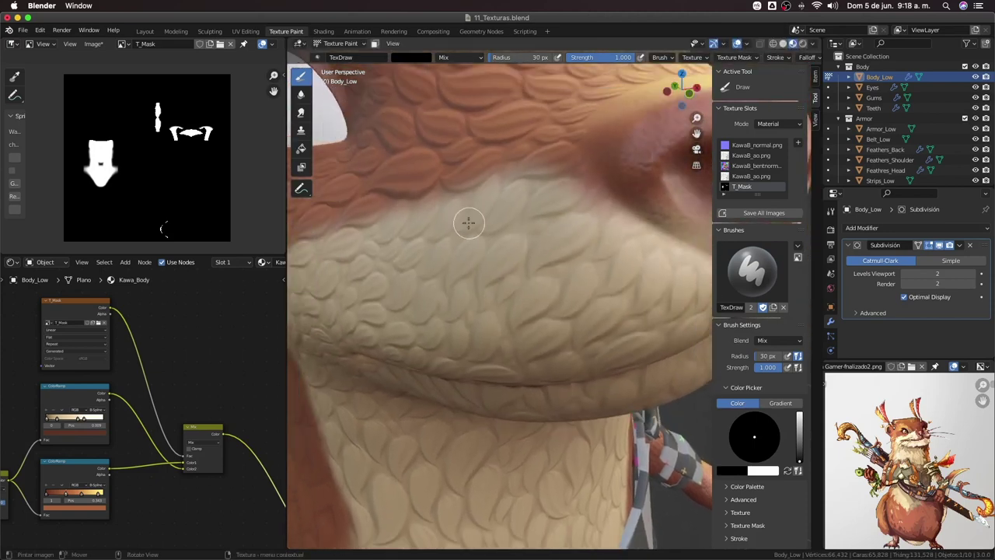
scroll(469, 222, "up", 1)
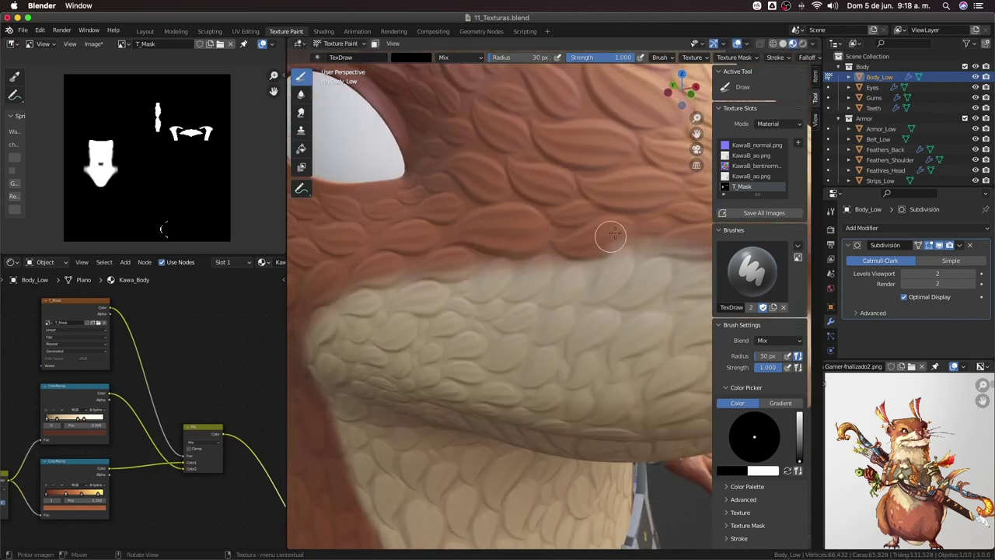
middle_click_drag(633, 235, 597, 248)
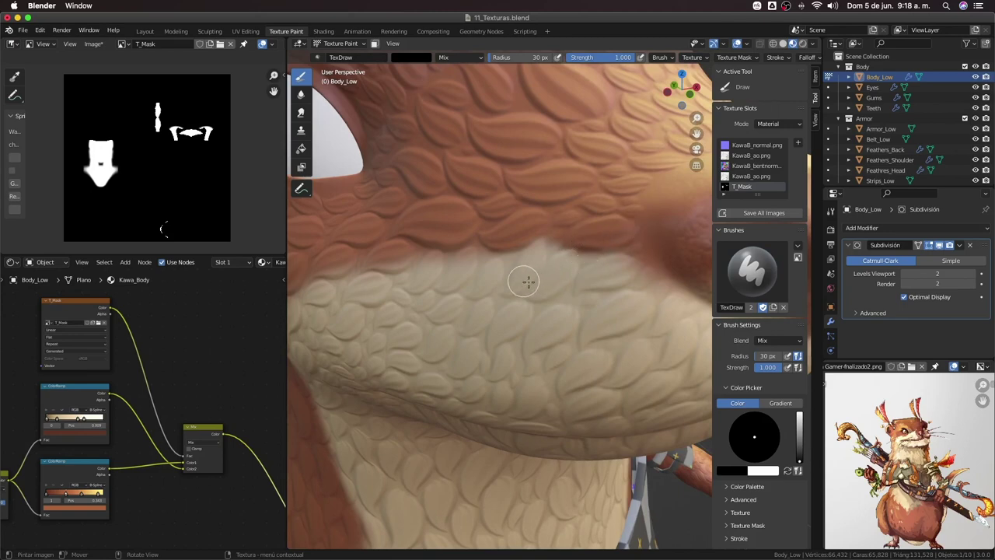
middle_click_drag(524, 282, 571, 220)
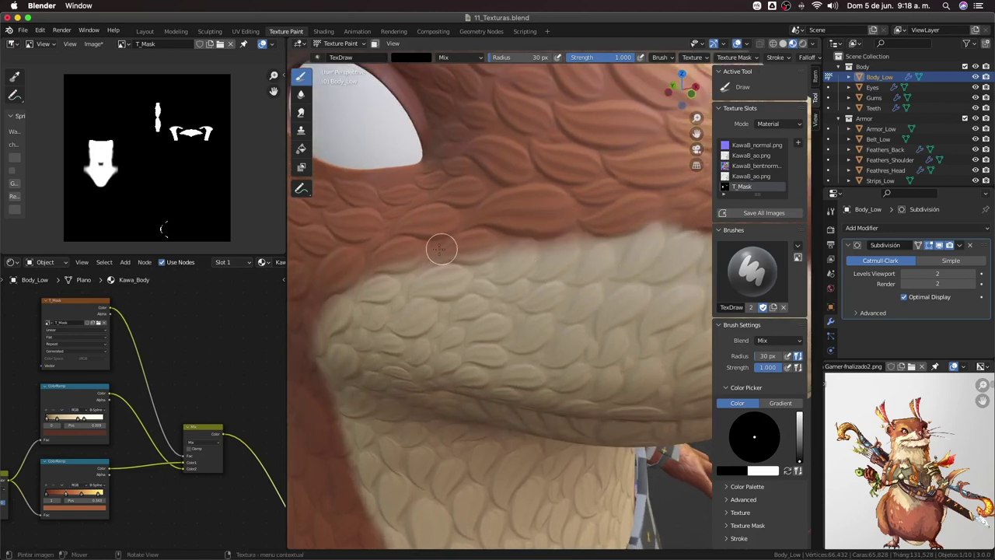
left_click_drag(442, 249, 493, 242)
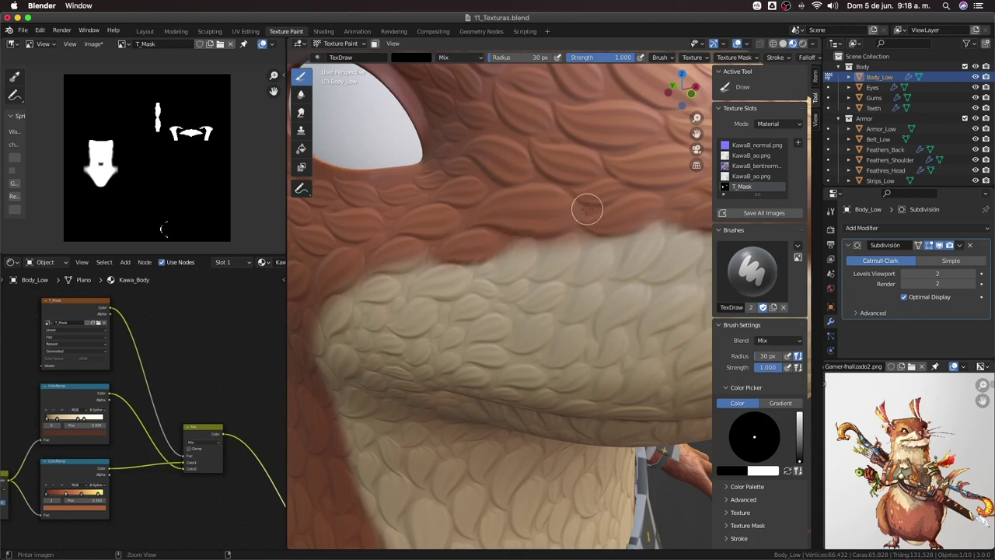
mouse_move(588, 209)
middle_mouse_down("ctrl")
mouse_move(570, 281)
mouse_move(477, 232)
mouse_move(518, 236)
mouse_move(480, 228)
middle_mouse_up("ctrl")
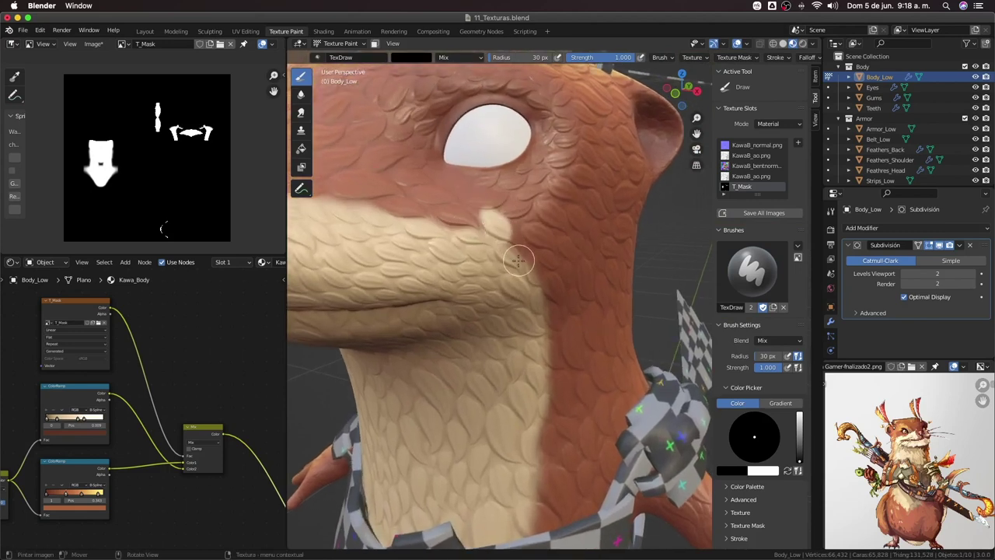
key("ctrl+z")
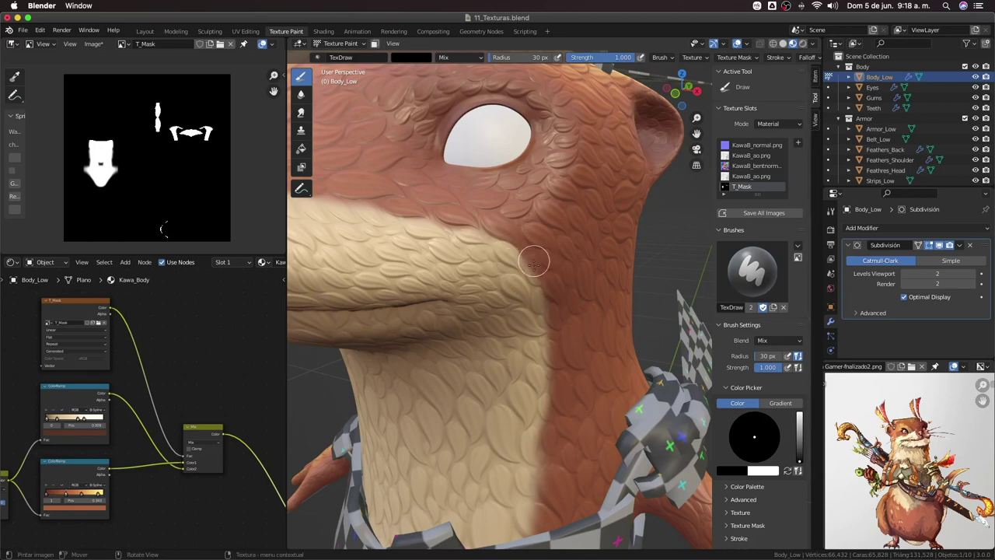
Frame the otter in front view and zoom in on the head and torso
scroll(542, 268, "up", 5)
scroll(542, 268, "down", 5)
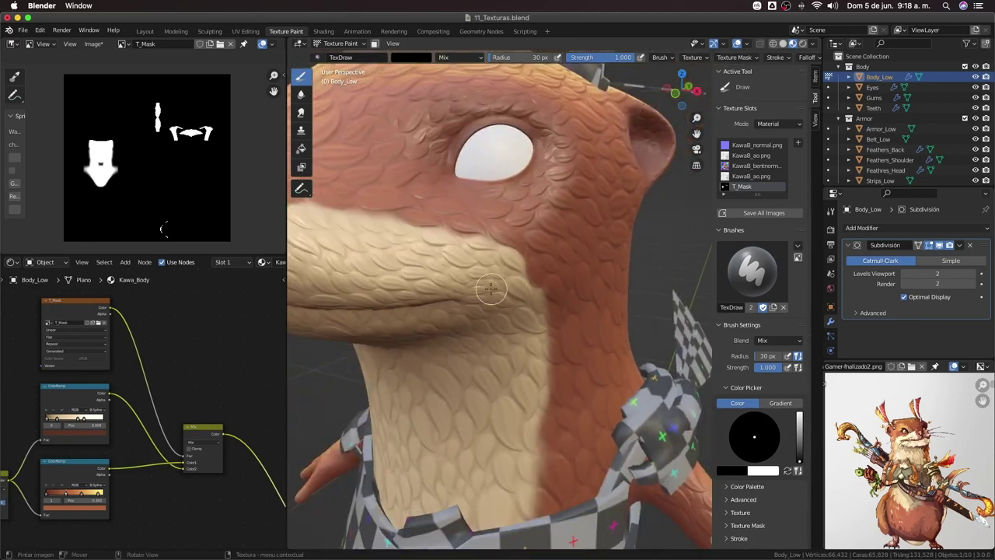
scroll(488, 297, "up", 2)
scroll(488, 296, "up", 3)
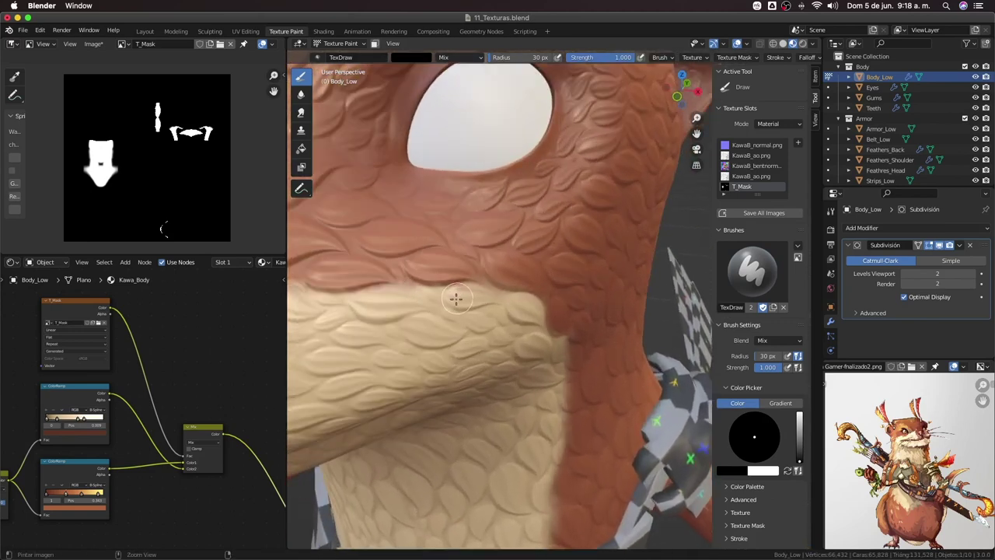
scroll(415, 299, "down", 5)
middle_click_drag(438, 366, 497, 351)
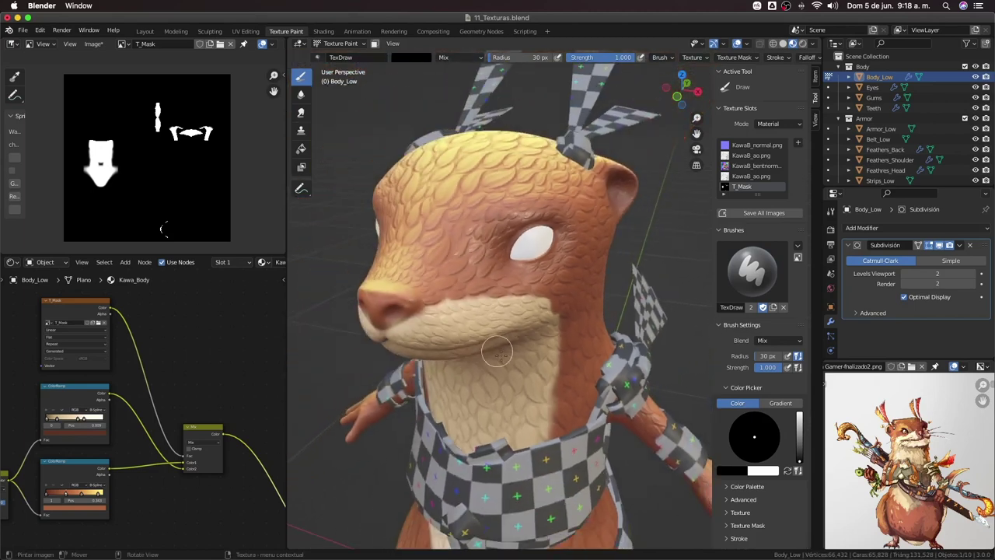
mouse_move(611, 384)
middle_mouse_down()
mouse_move(491, 204)
mouse_move(547, 225)
middle_mouse_up()
key("KP_1")
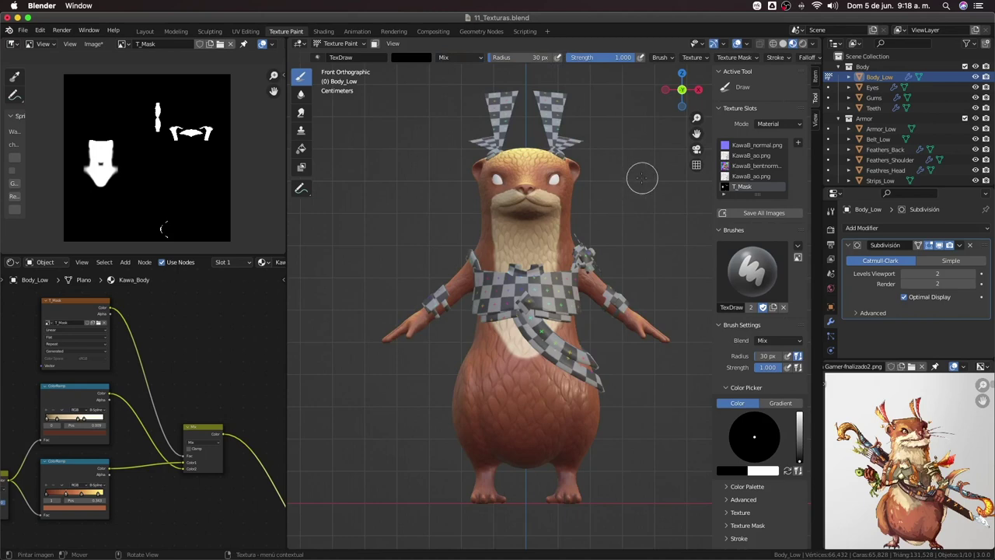
mouse_move(570, 208)
middle_mouse_down("ctrl")
mouse_move(566, 192)
mouse_move(589, 282)
mouse_move(545, 233)
mouse_move(561, 281)
middle_mouse_up("ctrl")
Paint the cream muzzle fur upward toward the nose, swapping the paint colour to white
scroll(638, 368, "up", 3)
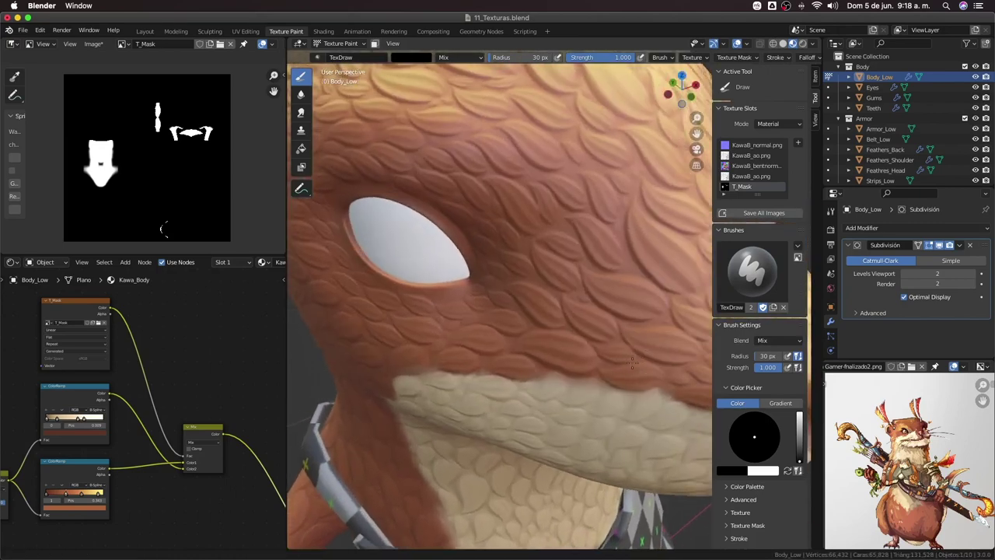
mouse_move(639, 368)
middle_mouse_down()
mouse_move(596, 339)
mouse_move(582, 410)
mouse_move(528, 276)
middle_mouse_up()
scroll(595, 338, "up", 3)
scroll(582, 411, "down", 2)
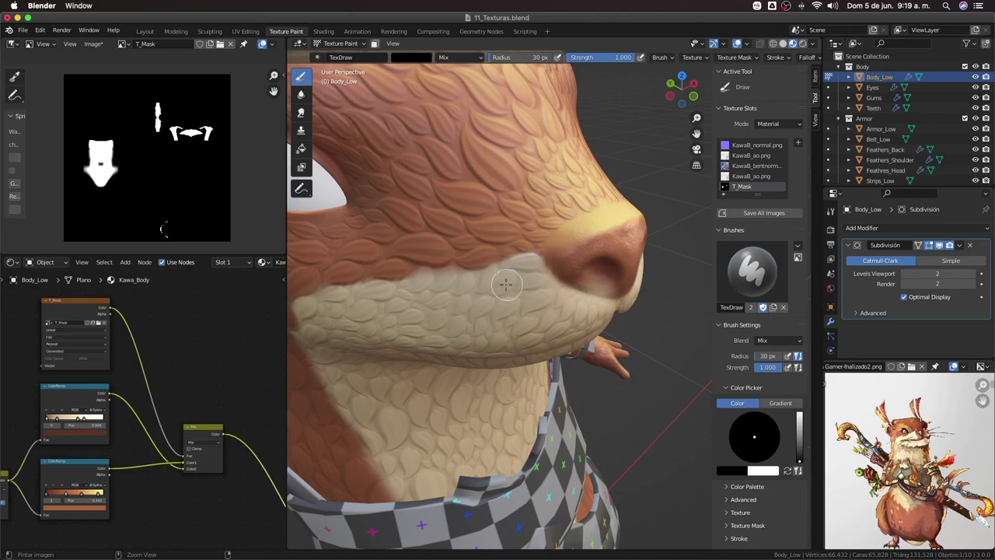
scroll(506, 285, "up", 1)
left_click_drag(513, 248, 452, 269)
key("x")
key("x")
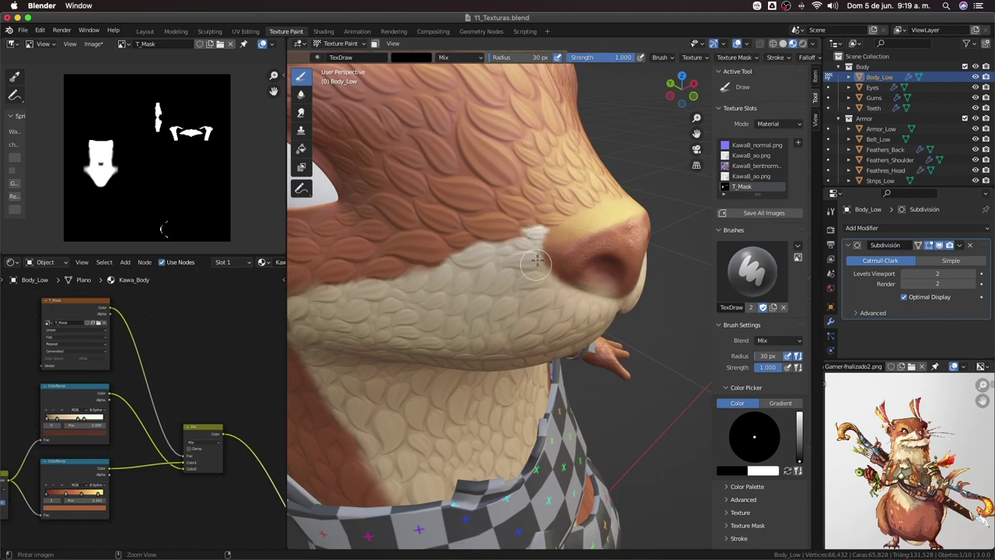
key("x")
mouse_move(518, 260)
middle_mouse_down("ctrl")
mouse_move(493, 178)
mouse_move(469, 239)
mouse_move(489, 233)
mouse_move(489, 197)
middle_mouse_up("ctrl")
scroll(508, 161, "down", 5)
scroll(489, 233, "up", 5)
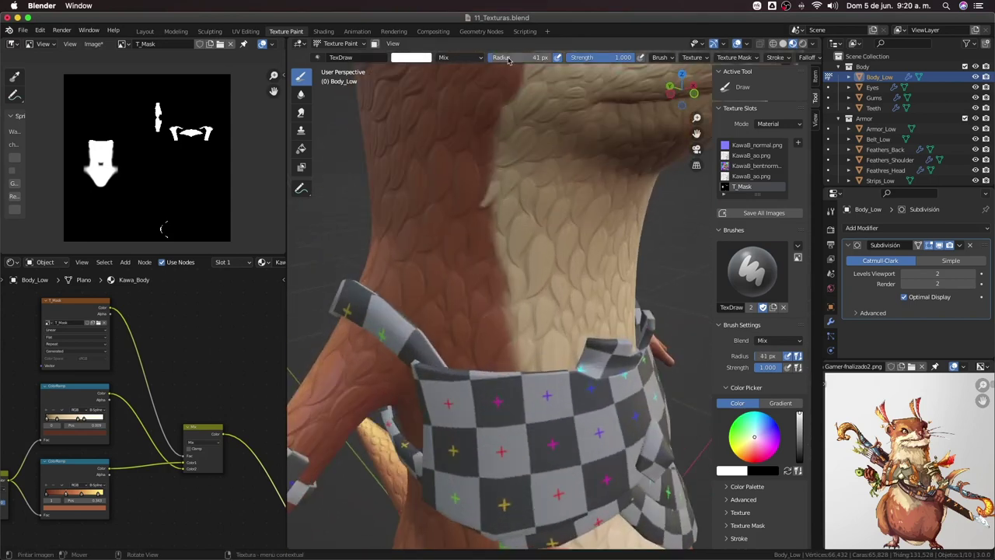
Shrink the brush to 22 px and blend cream fur along the neck seam
key("f")
left_click(484, 204)
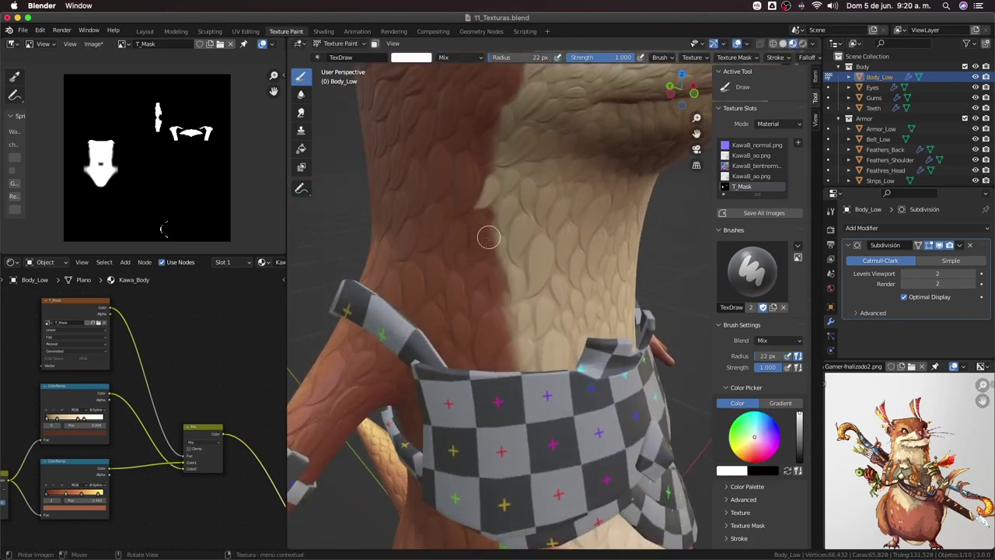
left_click_drag(489, 237, 476, 260)
key("x")
middle_click_drag(482, 239, 448, 176)
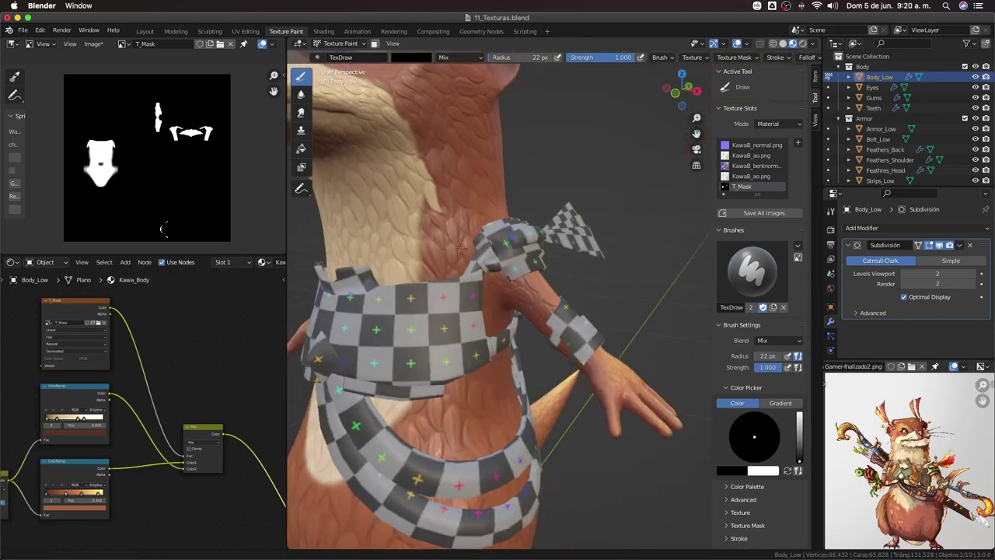
key("x")
left_click_drag(448, 176, 426, 193)
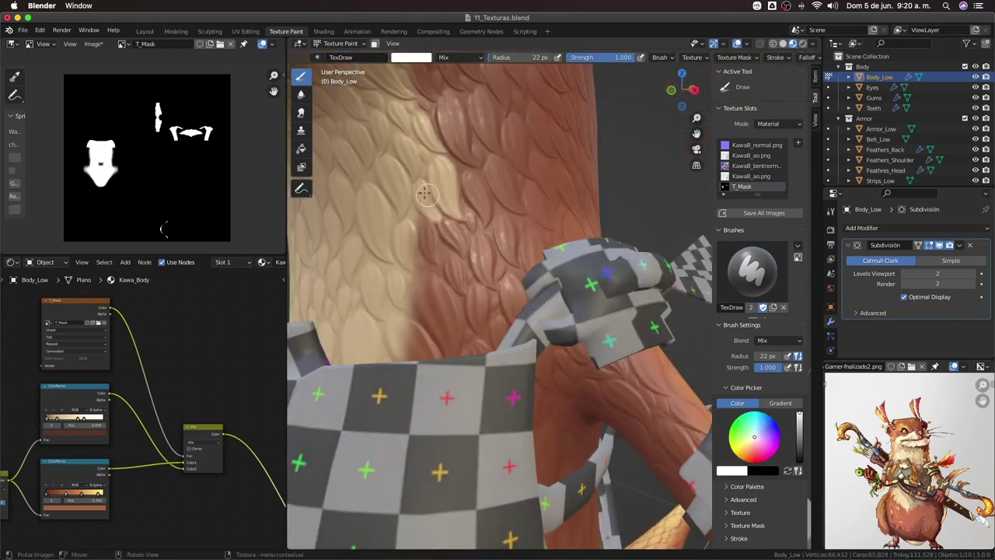
mouse_move(432, 258)
left_mouse_down()
mouse_move(455, 237)
mouse_move(438, 187)
left_mouse_up()
middle_click_drag(438, 187, 466, 233)
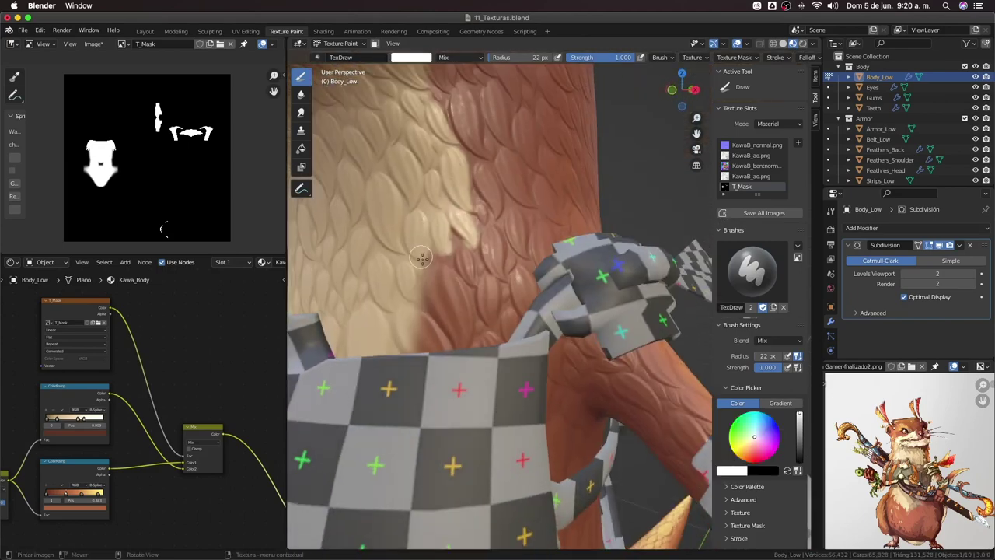
Re-frame the neck and scarf and set the paint colour back to white
scroll(546, 298, "down", 6)
middle_click_drag(545, 298, 506, 222)
scroll(506, 222, "up", 4)
key("x")
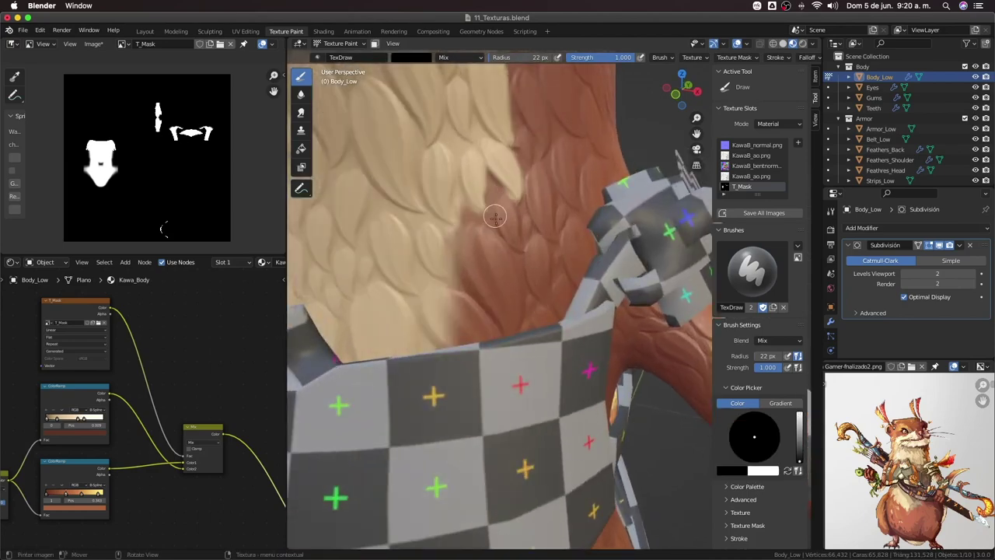
key("x")
scroll(492, 290, "down", 2)
scroll(493, 290, "down", 4)
Switch to black-and-white mask shading and paint a white stripe down the inner forearm
middle_click_drag(492, 290, 506, 340)
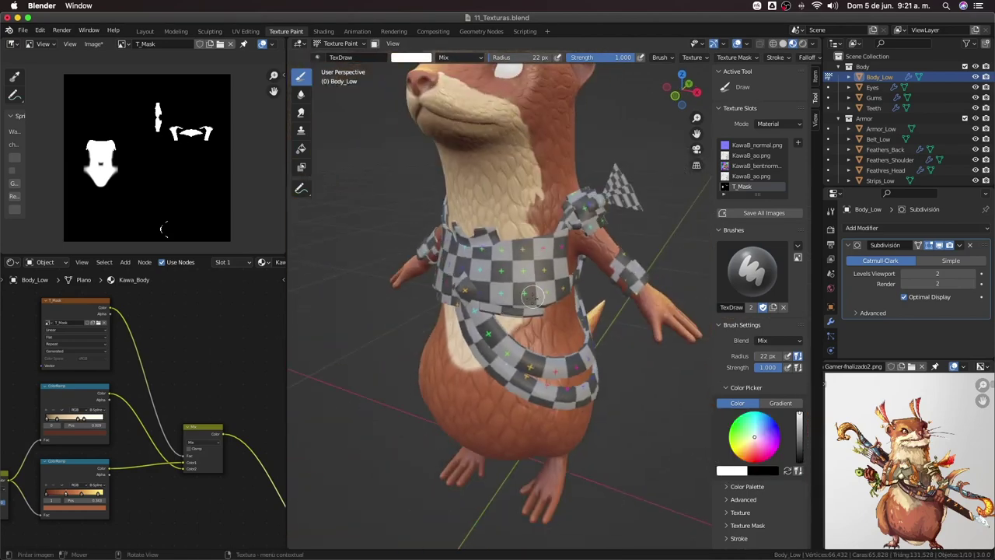
mouse_move(532, 296)
middle_mouse_down()
mouse_move(497, 279)
mouse_move(435, 172)
mouse_move(515, 236)
mouse_move(482, 264)
mouse_move(502, 205)
mouse_move(542, 262)
mouse_move(469, 162)
mouse_move(438, 282)
mouse_move(469, 231)
mouse_move(484, 247)
mouse_move(479, 233)
middle_mouse_up()
scroll(497, 280, "up", 5)
scroll(430, 161, "up", 2)
scroll(482, 264, "up", 2)
key("z")
left_click_drag(478, 233, 433, 413)
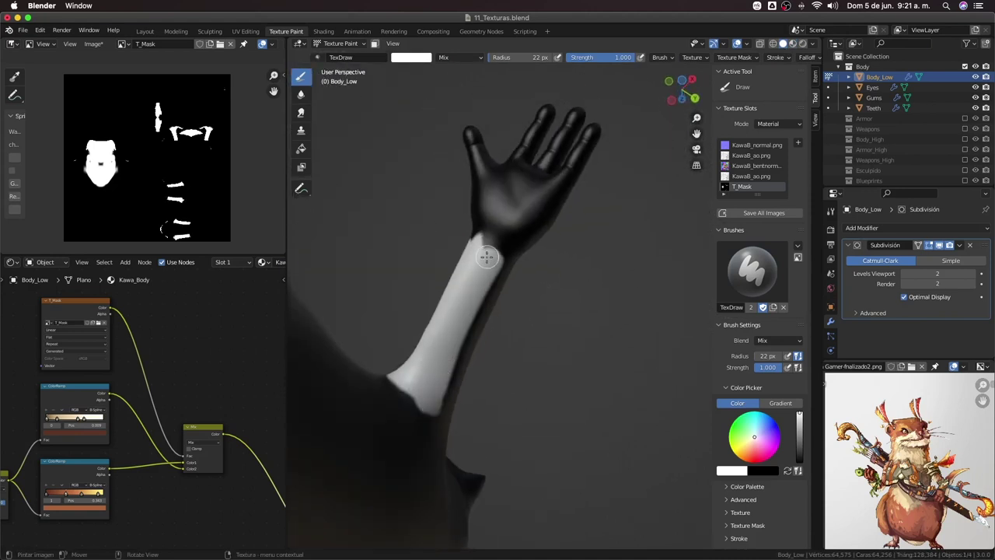
Paint white up the wrist onto the palm of the raised arm
middle_click_drag(486, 256, 492, 250)
mouse_move(492, 250)
left_mouse_down()
mouse_move(506, 187)
mouse_move(524, 207)
left_mouse_up()
mouse_move(524, 207)
middle_mouse_down()
mouse_move(419, 354)
mouse_move(456, 295)
mouse_move(469, 296)
middle_mouse_up()
scroll(469, 295, "up", 2)
Enable Display Texture Paint UVs in the T_Mask image editor
left_click(70, 44)
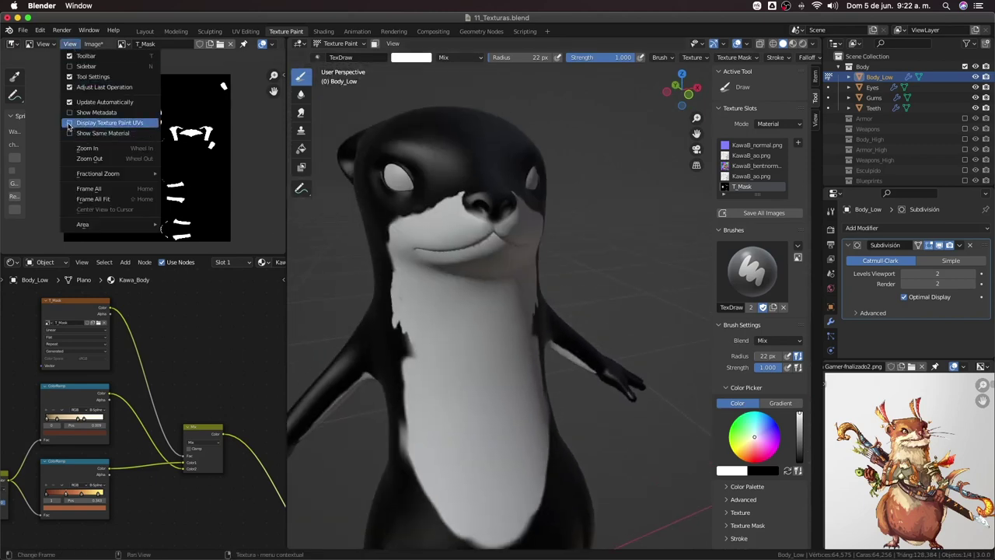
left_click(69, 123)
scroll(116, 155, "up", 2)
scroll(216, 168, "up", 2)
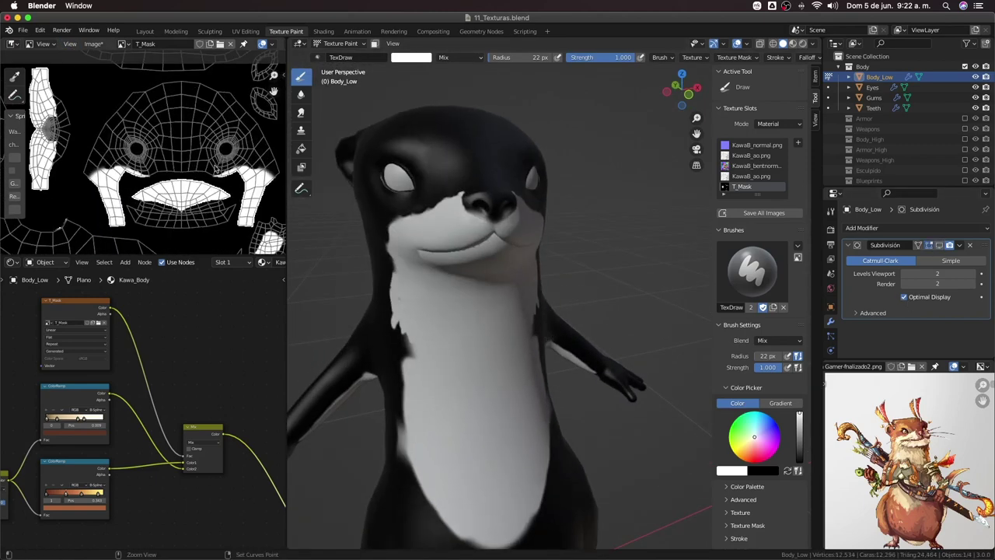
scroll(216, 169, "up", 2)
In the image editor's Paint mode, whiten the lower jaw island, add a curved streak, then halve the brush to 11 px
left_click(31, 43)
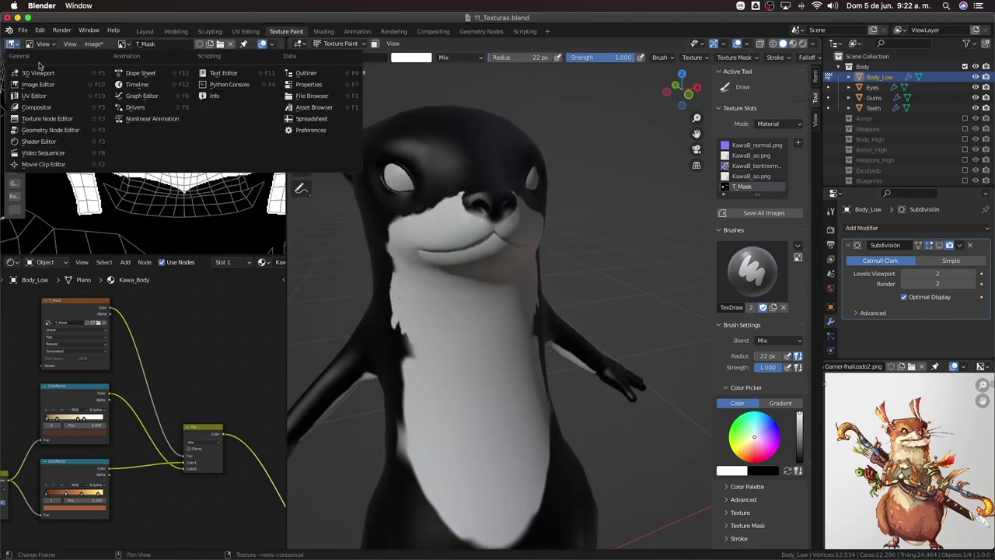
left_click(35, 75)
mouse_move(208, 204)
left_mouse_down()
mouse_move(109, 171)
mouse_move(249, 195)
mouse_move(218, 209)
left_mouse_up()
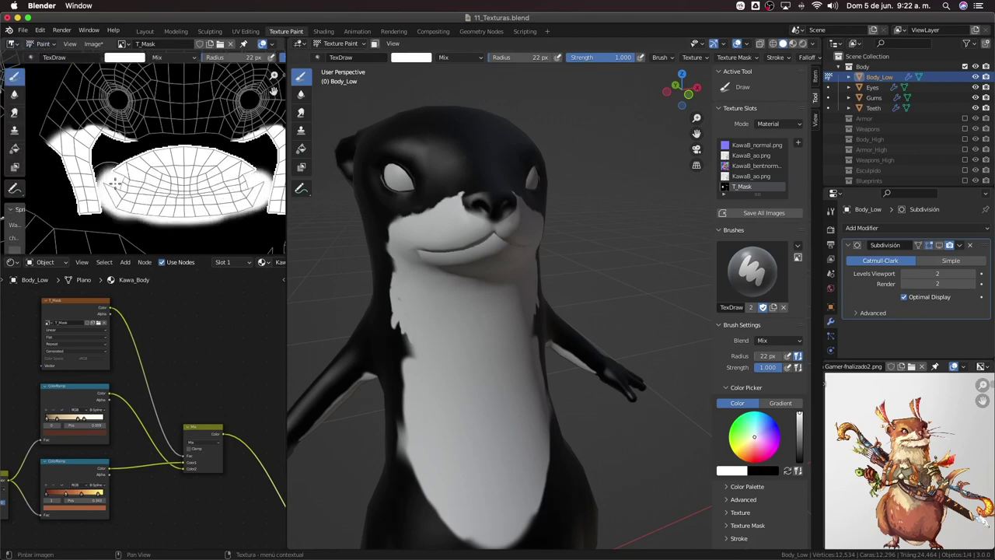
middle_click_drag(482, 327, 514, 296)
scroll(212, 122, "down", 3)
scroll(229, 103, "up", 5)
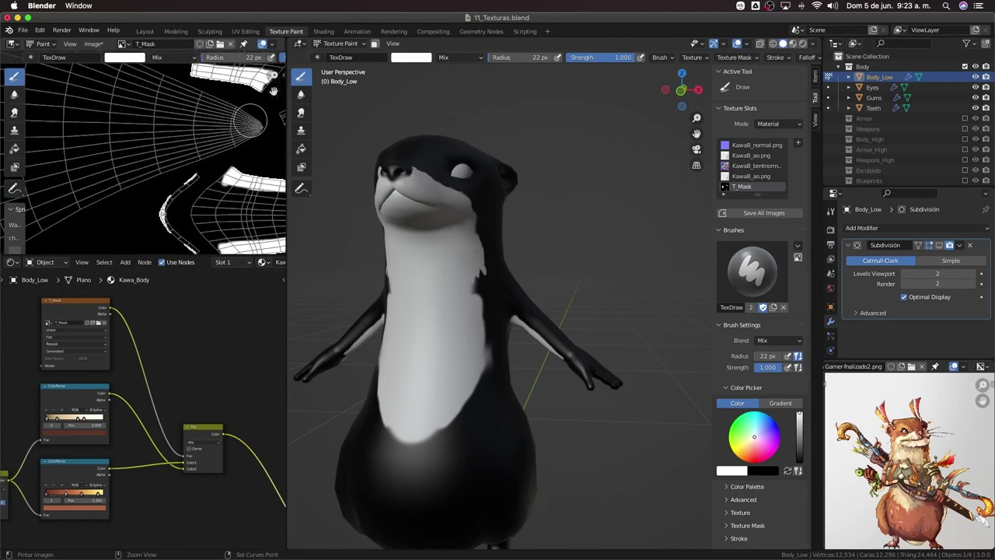
mouse_move(210, 171)
left_mouse_down()
mouse_move(217, 163)
mouse_move(211, 194)
mouse_move(243, 247)
left_mouse_up()
key("f")
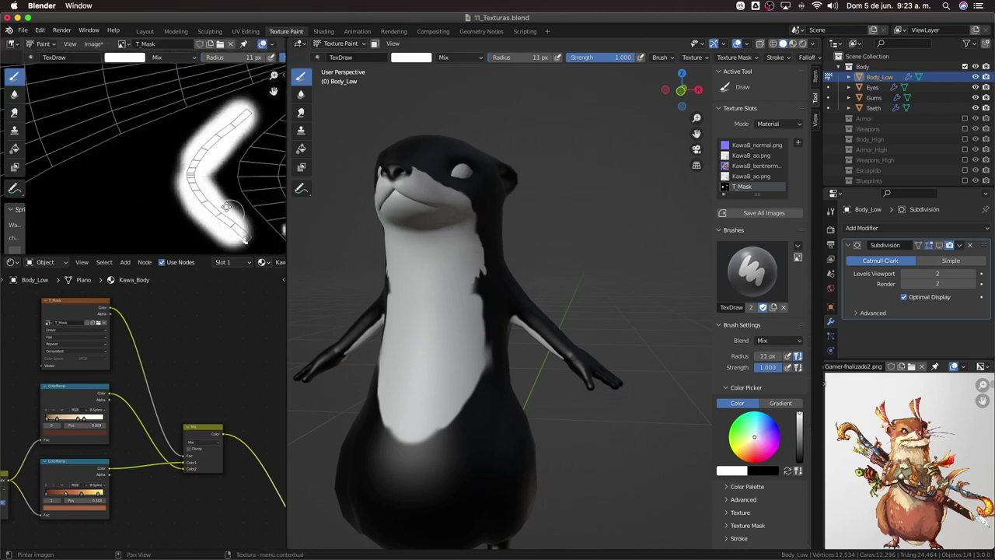
scroll(202, 194, "down", 3)
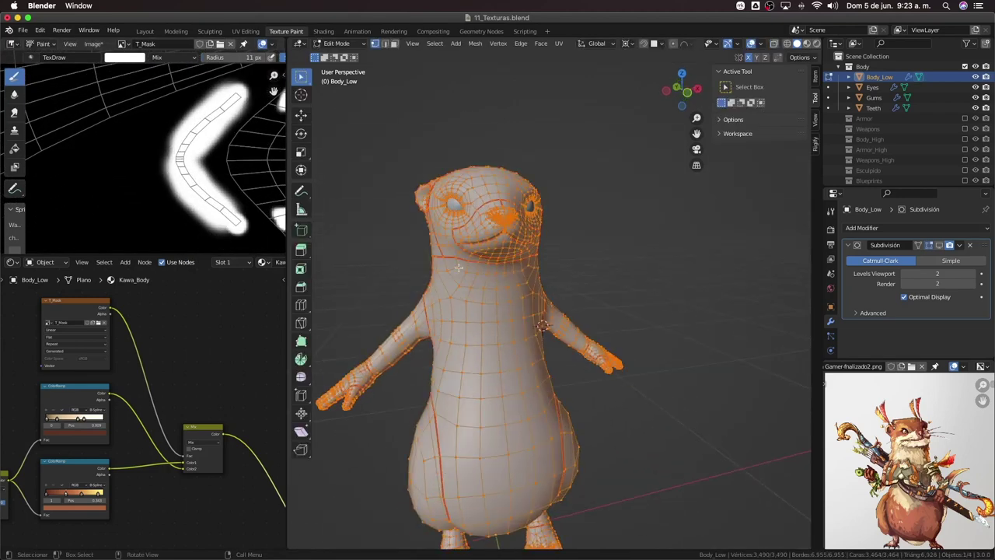
Turn on face-selection masking for painting the otter body
middle_click_drag(435, 218, 511, 183)
scroll(518, 200, "up", 4)
key("m")
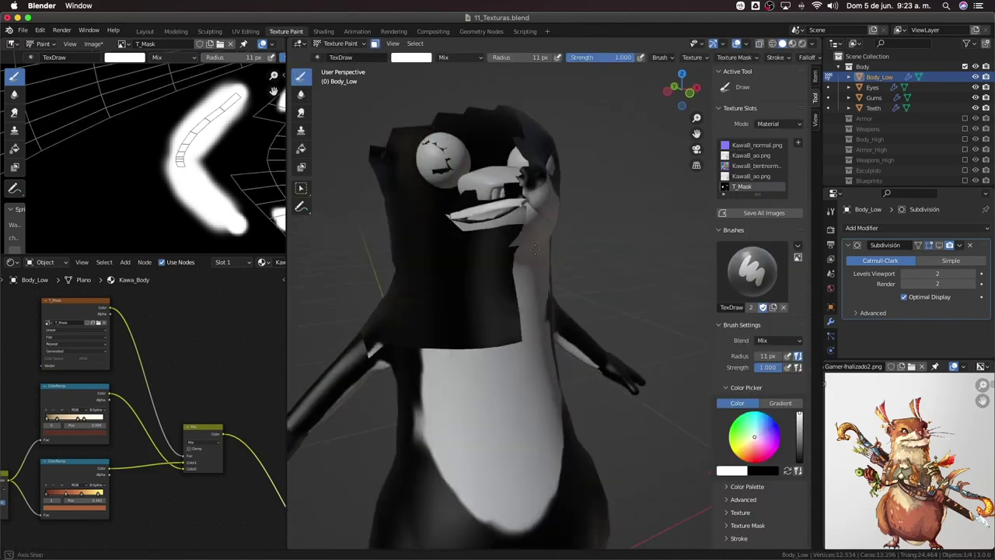
mouse_move(544, 234)
middle_mouse_down()
mouse_move(606, 267)
mouse_move(498, 234)
middle_mouse_up()
scroll(156, 156, "down", 3)
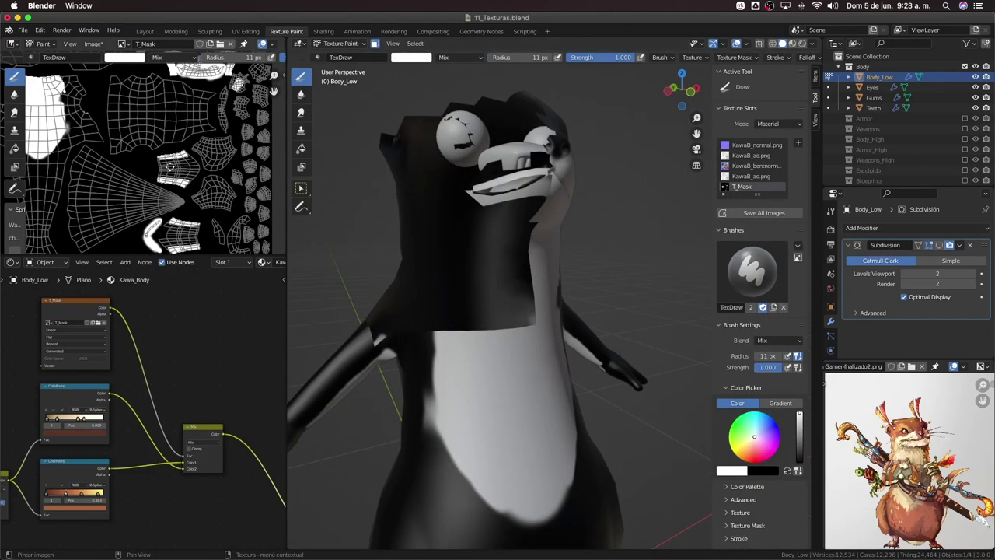
scroll(156, 156, "up", 2)
scroll(156, 179, "up", 2)
scroll(140, 156, "down", 2)
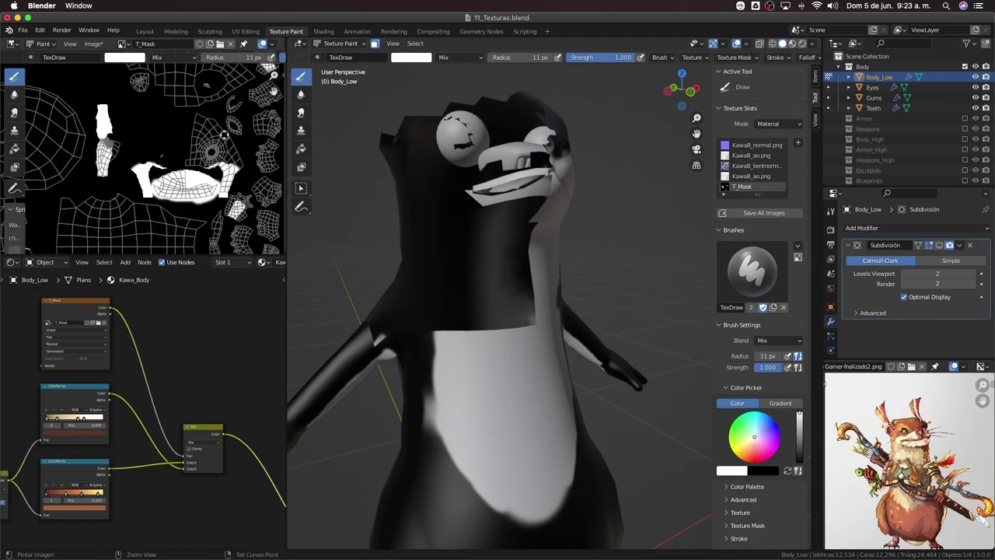
In Edit Mode reveal all hidden faces with Alt+H, select everything, and return to Texture Paint
key("Tab")
key("alt+a")
key("a")
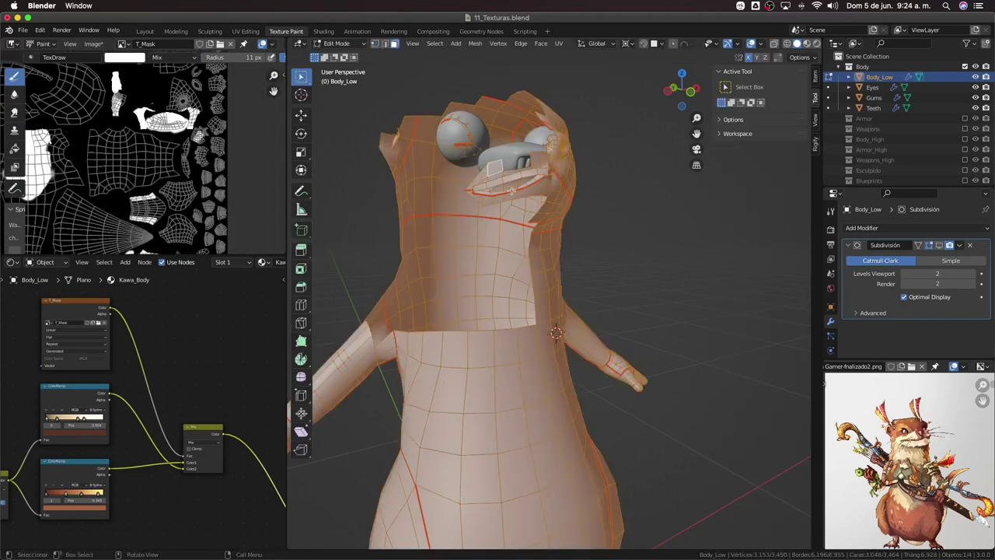
key("alt+h")
key("Tab")
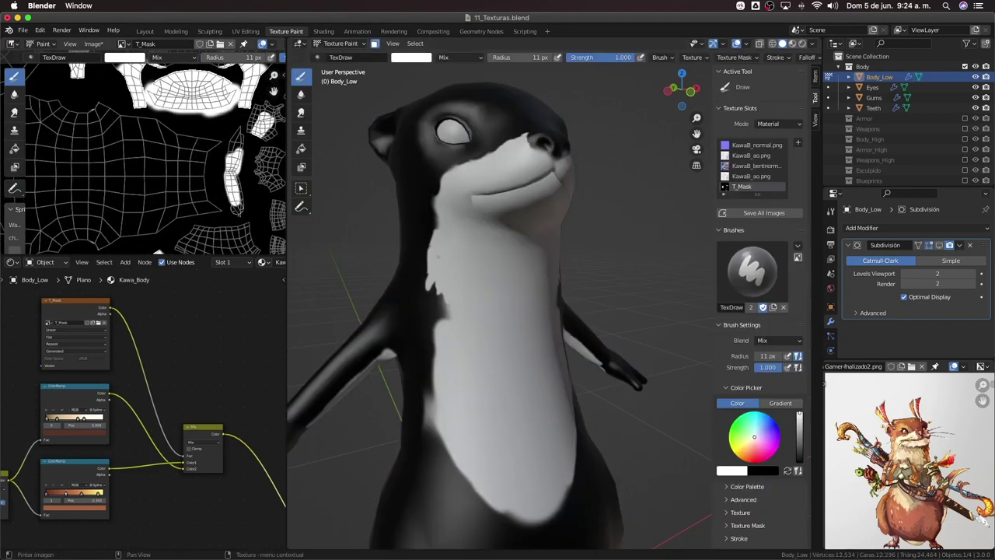
Reframe the otter and switch the viewport to material preview shading
scroll(219, 159, "up", 3)
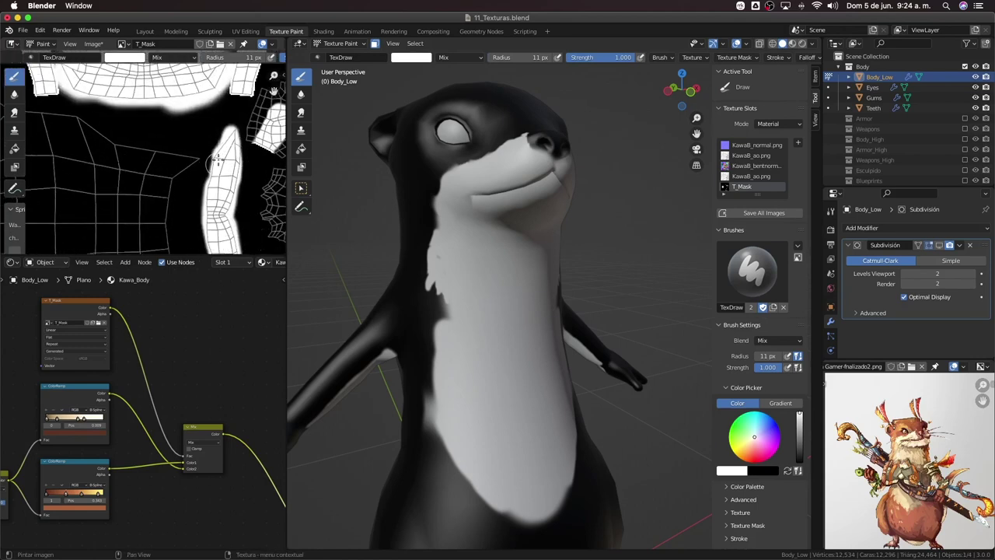
scroll(230, 170, "down", 2)
scroll(230, 170, "down", 2)
scroll(231, 170, "down", 1)
scroll(459, 203, "up", 2)
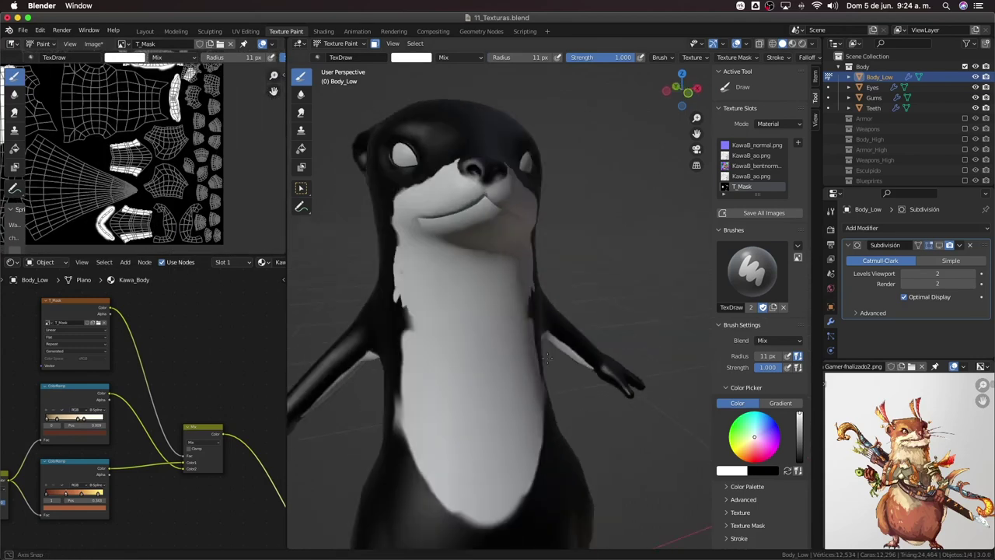
scroll(459, 203, "up", 3)
scroll(458, 204, "down", 5)
middle_click_drag(459, 225, 457, 310, "shift")
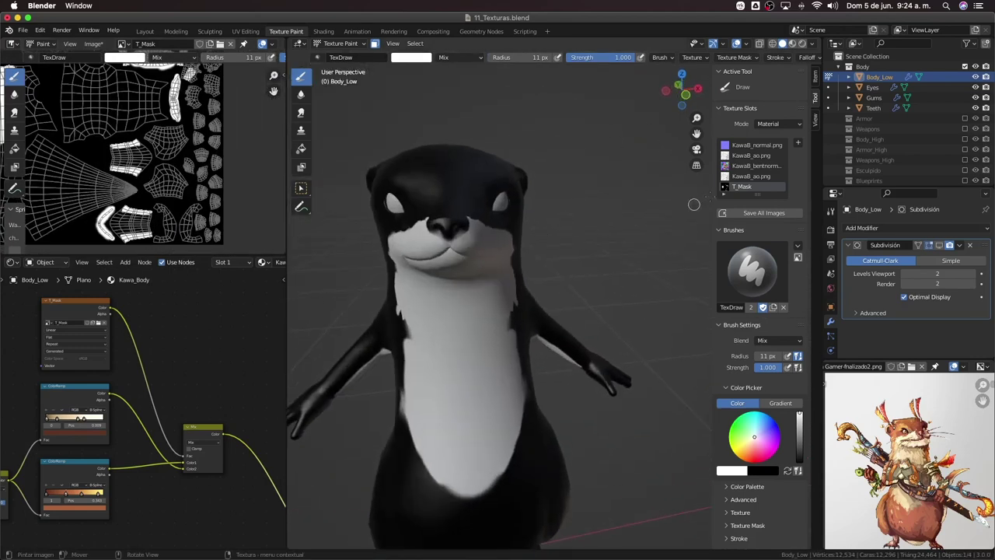
left_click(792, 42)
Paint cream over the brown bump on the otter's chest
mouse_move(498, 233)
middle_mouse_down()
mouse_move(545, 217)
mouse_move(528, 182)
middle_mouse_up()
scroll(524, 202, "up", 5)
scroll(527, 181, "up", 2)
mouse_move(516, 177)
left_mouse_down()
mouse_move(534, 208)
mouse_move(528, 226)
left_mouse_up()
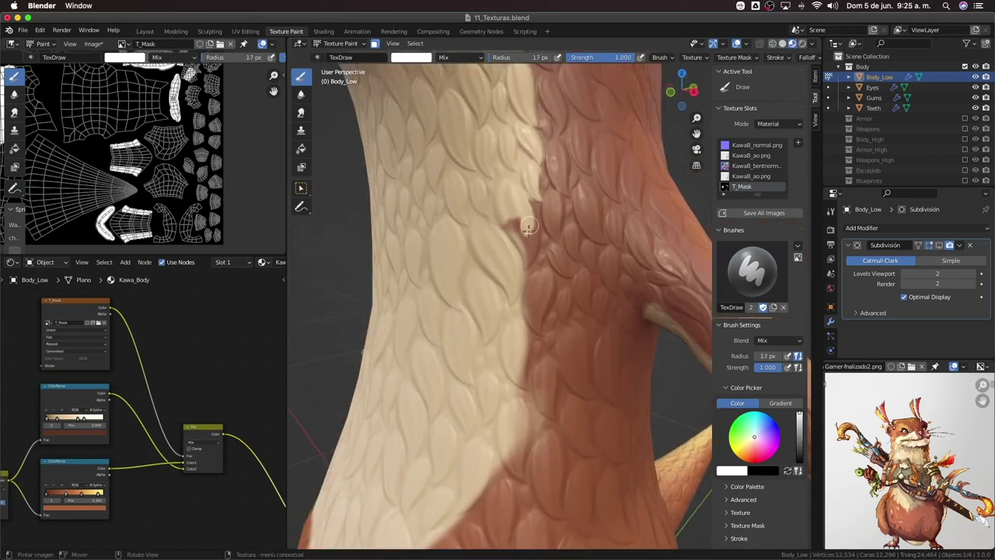
scroll(530, 241, "down", 5)
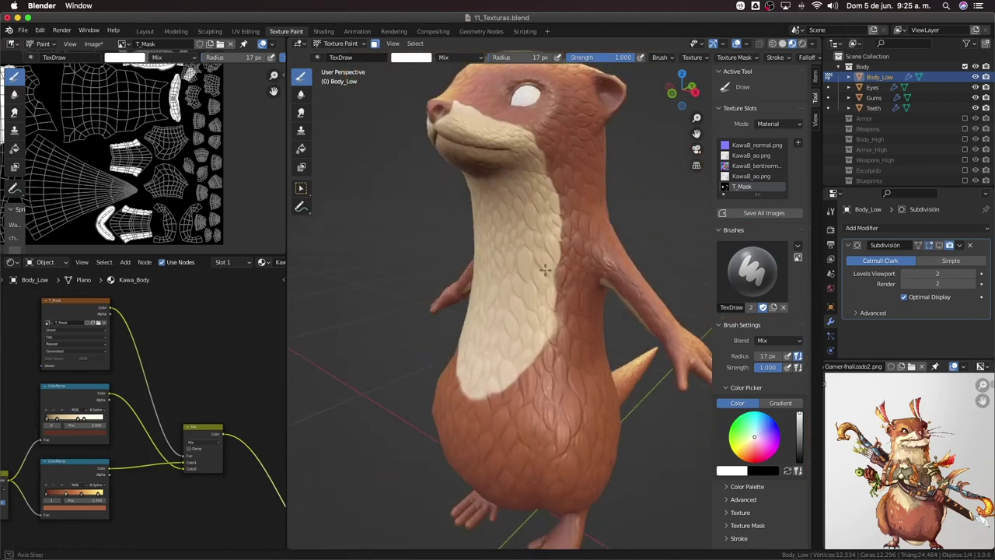
scroll(521, 178, "up", 5)
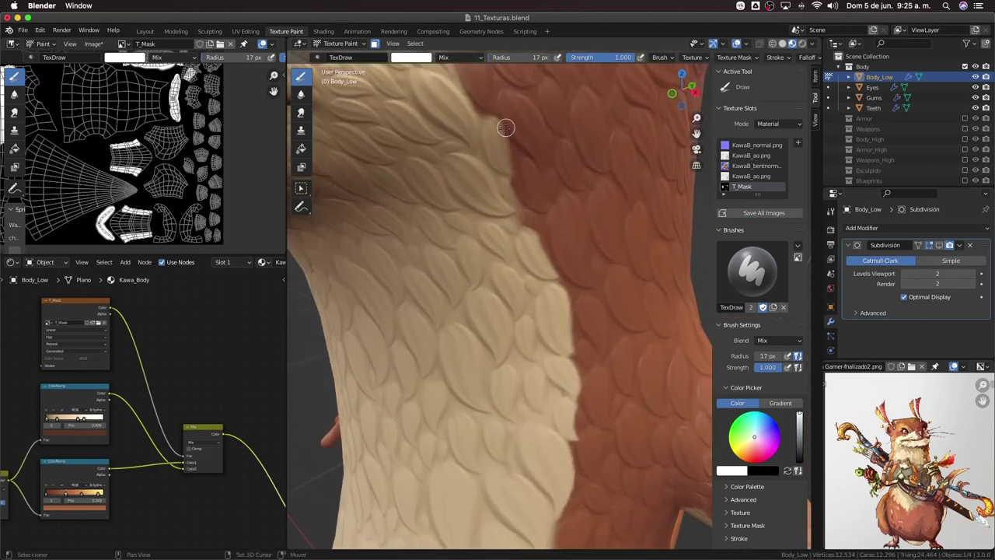
Paint cream over the brown patch at the neck seam beside the arm
middle_click_drag(505, 128, 514, 231, "shift")
middle_click_drag(425, 141, 546, 214, "shift")
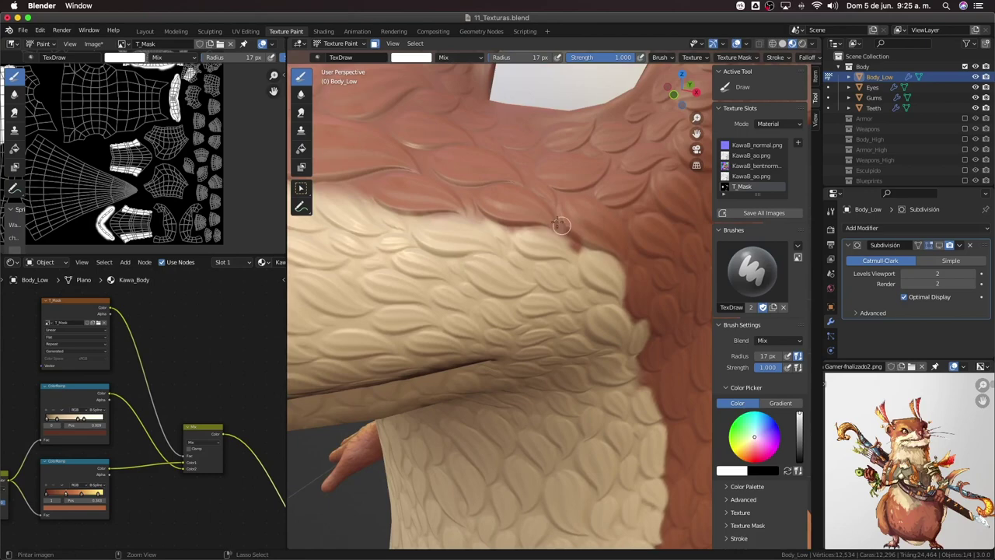
scroll(448, 194, "down", 5)
scroll(473, 222, "up", 5)
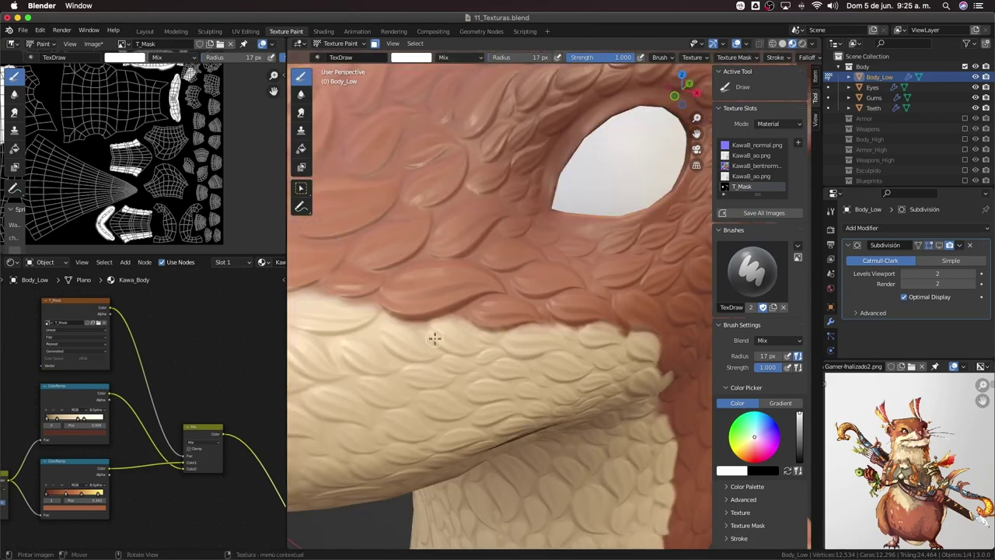
scroll(401, 310, "down", 5)
scroll(477, 225, "up", 5)
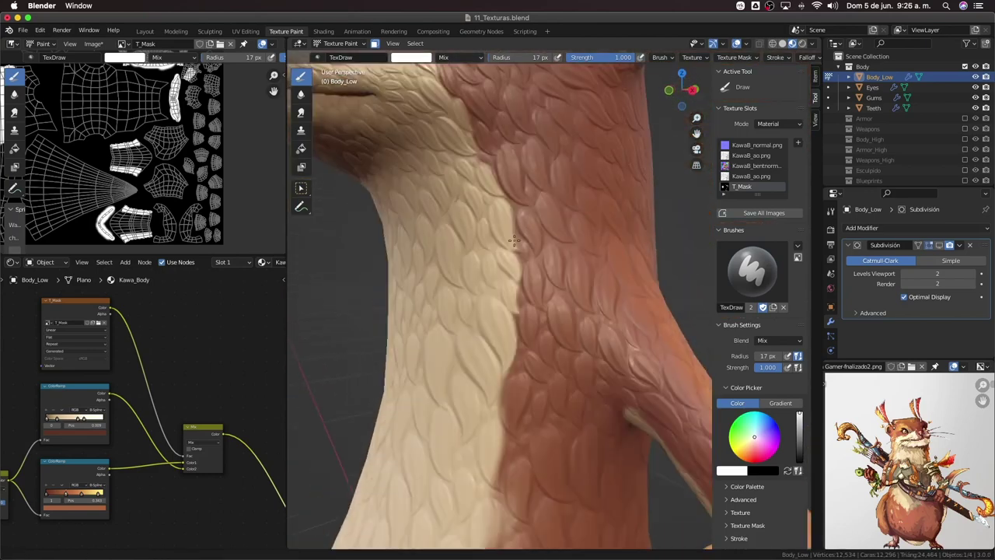
scroll(477, 224, "up", 1)
scroll(489, 238, "up", 2)
scroll(489, 238, "up", 1)
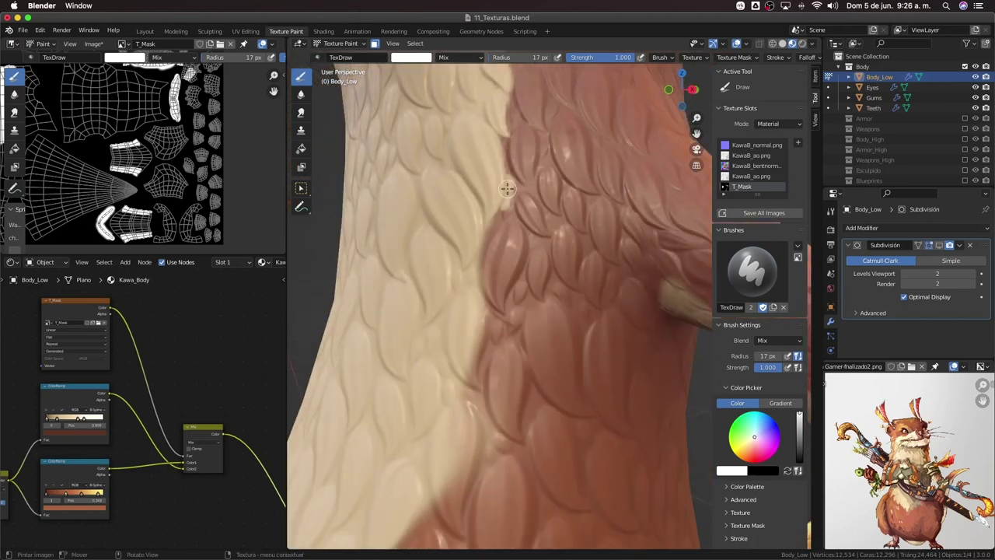
mouse_move(506, 233)
left_mouse_down()
mouse_move(516, 228)
mouse_move(493, 229)
mouse_move(488, 256)
left_mouse_up()
scroll(516, 228, "up", 2)
scroll(488, 256, "down", 6)
From a front view, touch up the neck seam and add a cream strip along it
mouse_move(544, 272)
middle_mouse_down()
mouse_move(622, 293)
mouse_move(576, 264)
middle_mouse_up()
scroll(481, 201, "up", 3)
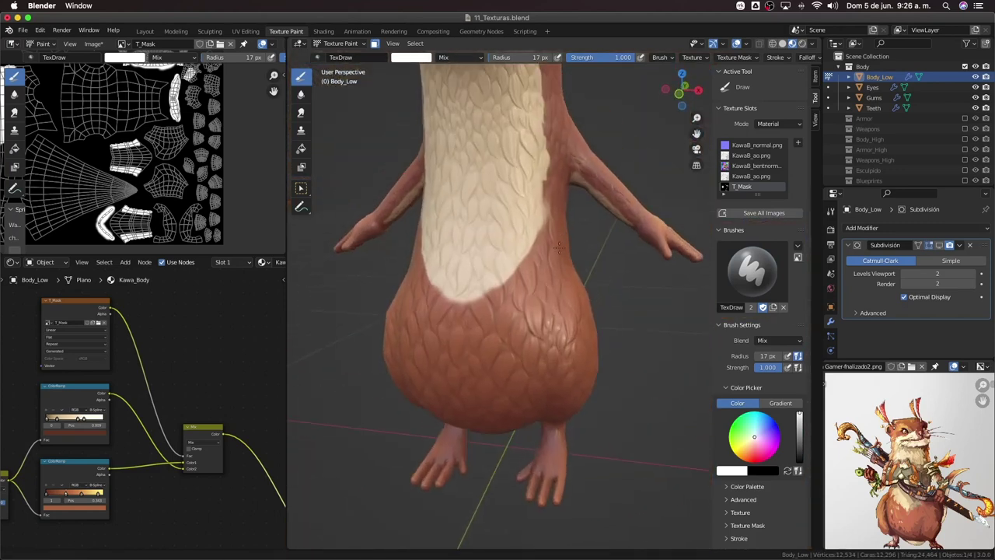
scroll(481, 202, "up", 2)
scroll(481, 201, "up", 3)
middle_click_drag(482, 201, 478, 260)
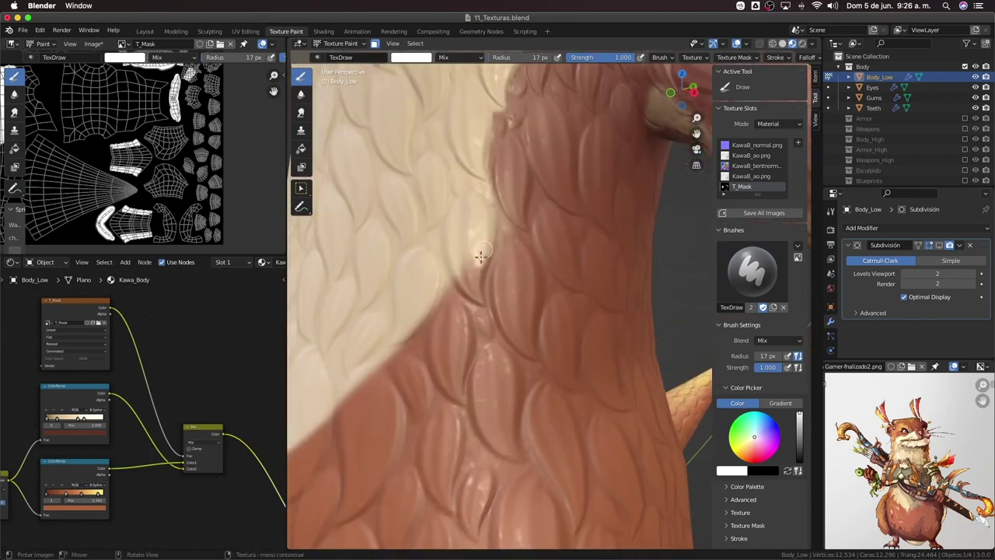
left_click_drag(473, 265, 463, 304)
key("x")
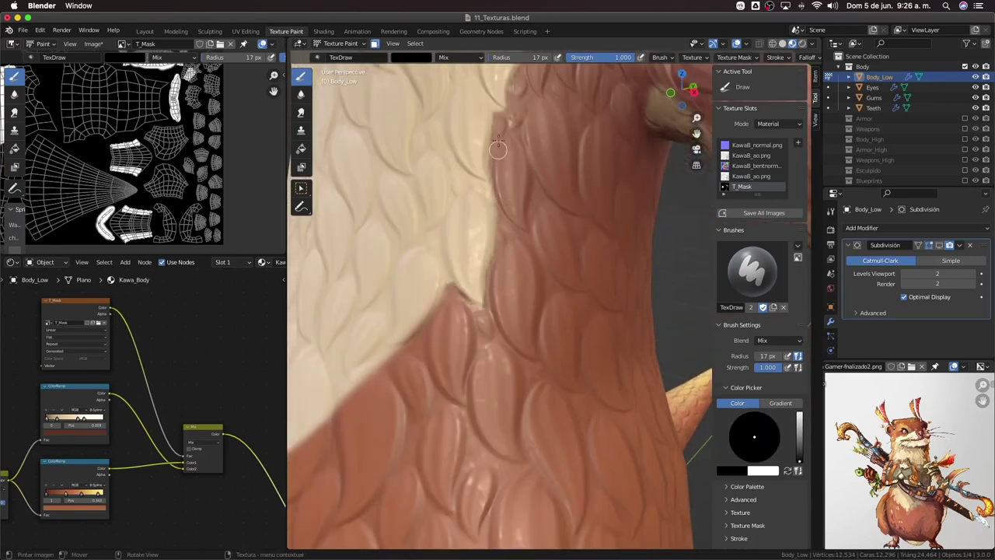
scroll(497, 149, "down", 5)
mouse_move(498, 150)
middle_mouse_down()
mouse_move(518, 227)
mouse_move(513, 265)
middle_mouse_up()
scroll(519, 227, "up", 5)
key("x")
mouse_move(513, 272)
left_mouse_down()
mouse_move(502, 256)
mouse_move(506, 191)
left_mouse_up()
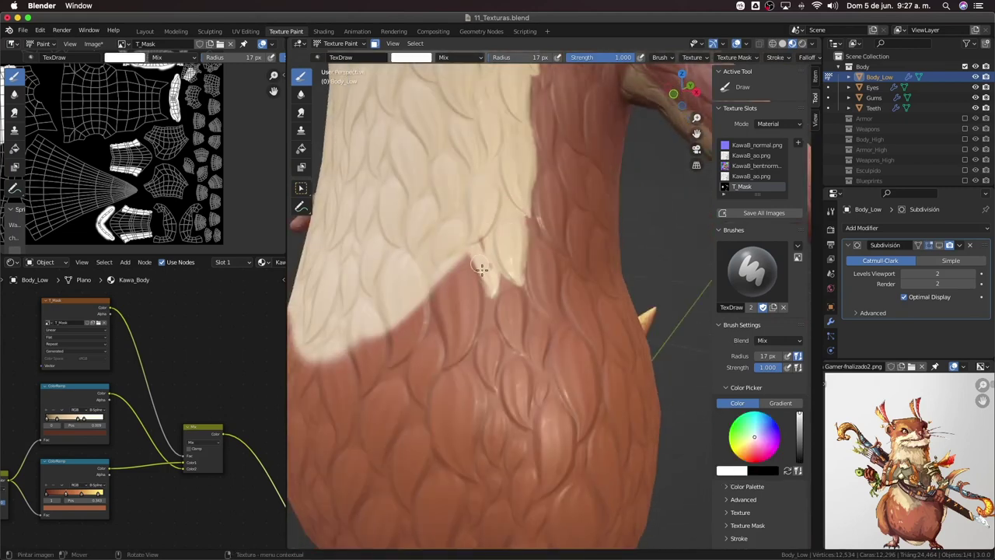
Paint a wide cream feather spike down the belly
key("x")
key("x")
key("x")
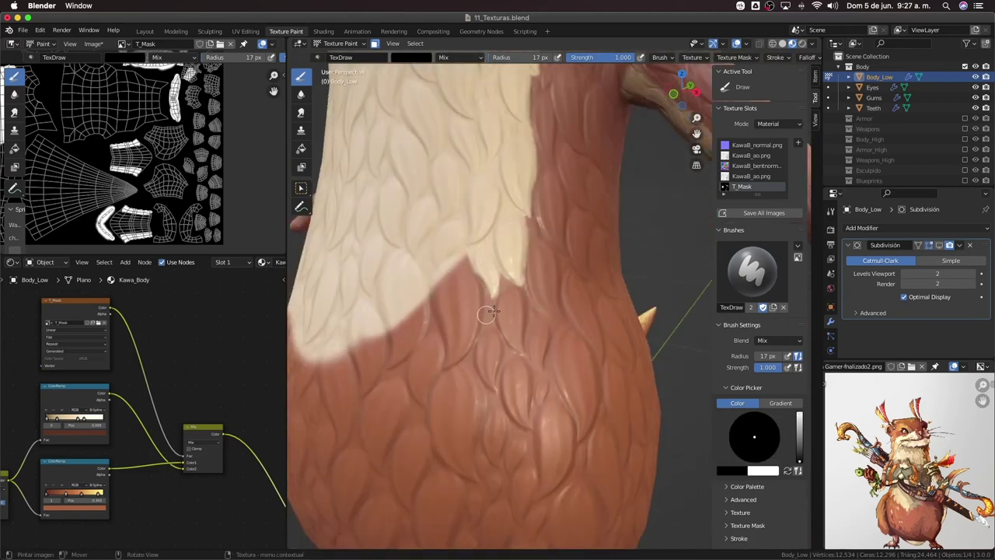
key("x")
left_click_drag(444, 355, 448, 309)
left_click_drag(441, 367, 462, 269)
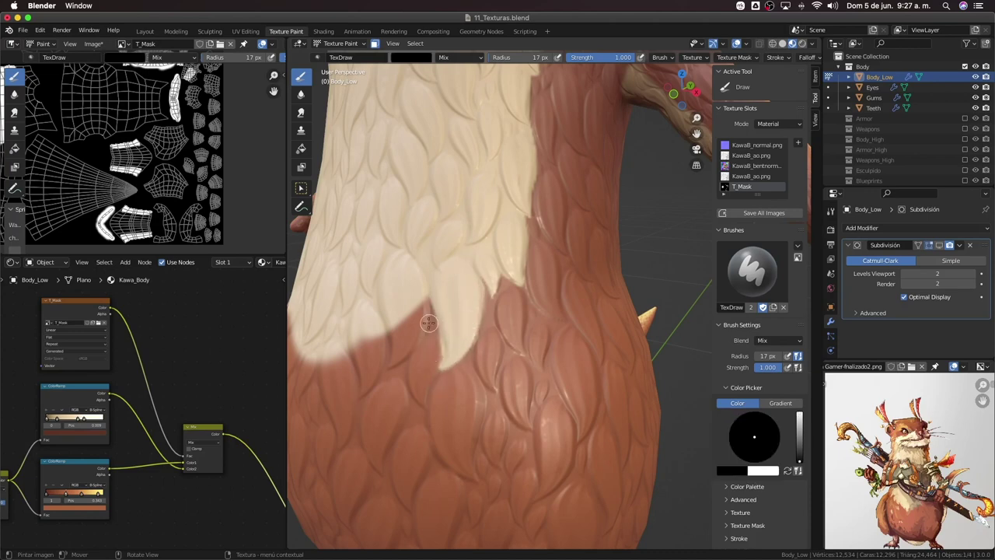
scroll(430, 377, "down", 4)
middle_click_drag(430, 376, 560, 378)
scroll(518, 300, "up", 5)
Add mirrored cream spikes below the belly edge, restoring dark fur between them
key("x")
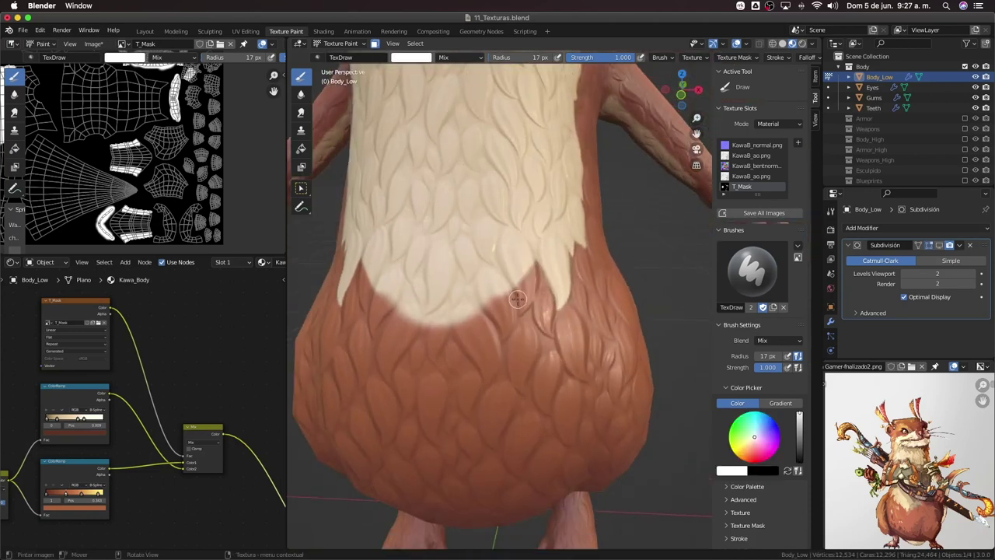
left_click_drag(504, 325, 498, 294)
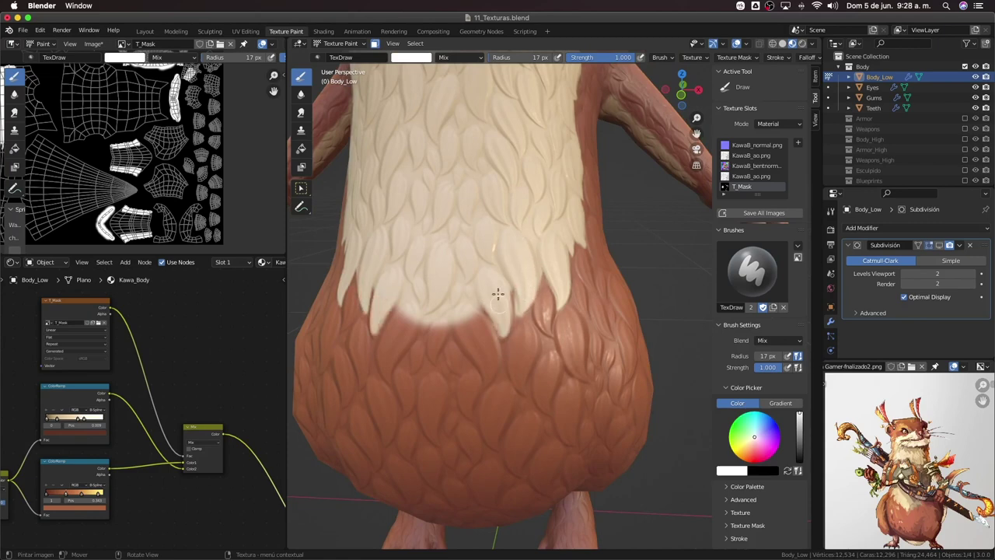
key("x")
mouse_move(545, 315)
left_mouse_down()
mouse_move(540, 271)
mouse_move(549, 277)
left_mouse_up()
key("x")
key("x")
key("x")
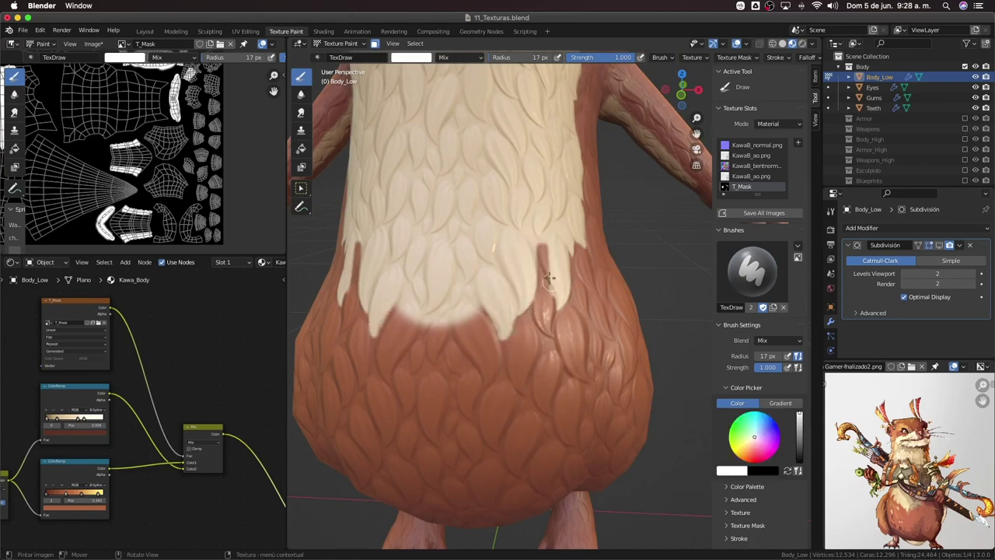
key("x")
key("x")
mouse_move(490, 374)
left_mouse_down()
mouse_move(487, 327)
mouse_move(475, 354)
left_mouse_up()
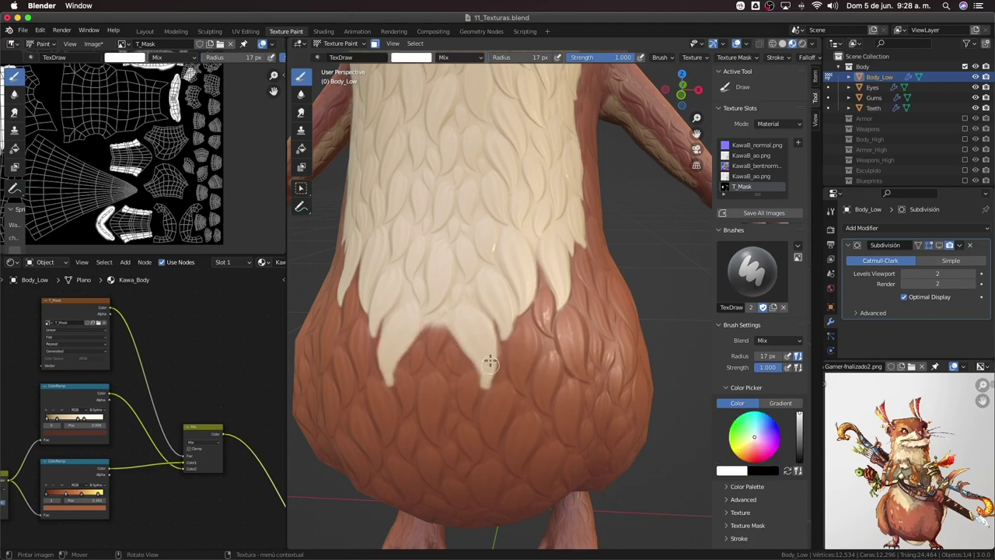
Fill the pink notch at the belly centre with cream
key("x")
key("x")
scroll(489, 291, "down", 1)
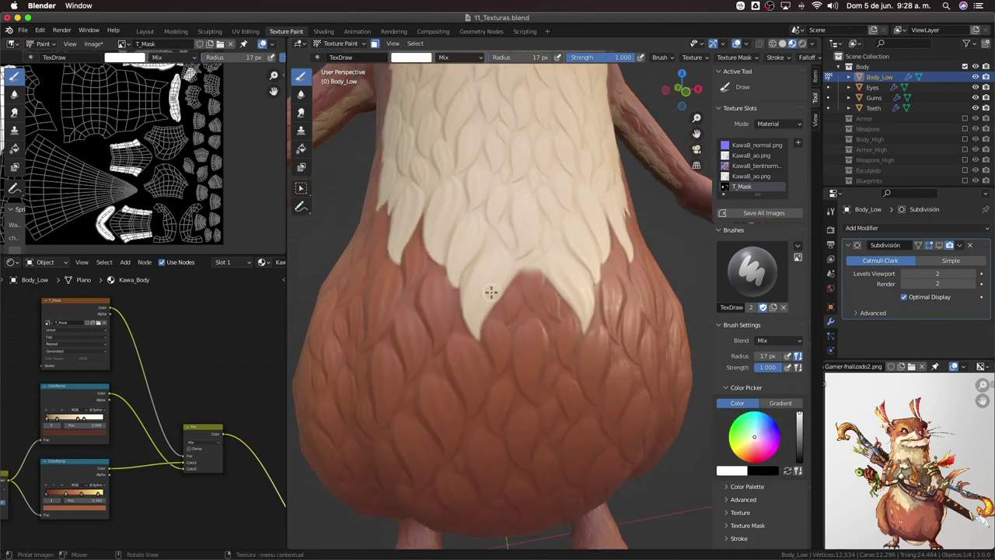
scroll(516, 288, "up", 3)
mouse_move(474, 307)
left_mouse_down()
mouse_move(472, 233)
mouse_move(458, 229)
left_mouse_up()
mouse_move(420, 292)
left_mouse_down()
mouse_move(426, 224)
mouse_move(436, 256)
left_mouse_up()
From a low view of the belly and feet, set the brush radius to 39 px
scroll(435, 223, "down", 2)
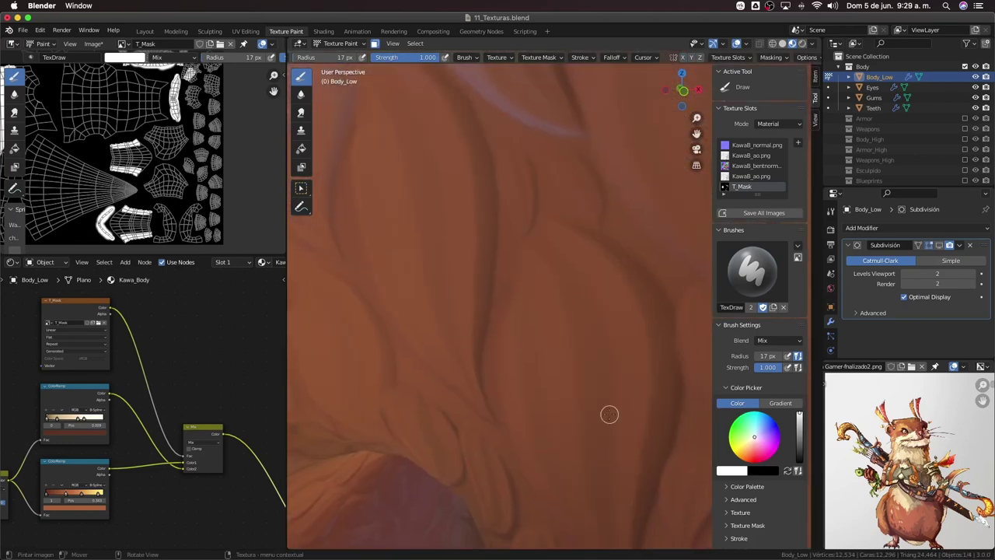
scroll(560, 363, "down", 2)
scroll(489, 454, "down", 3)
scroll(490, 454, "down", 5)
scroll(582, 345, "up", 3)
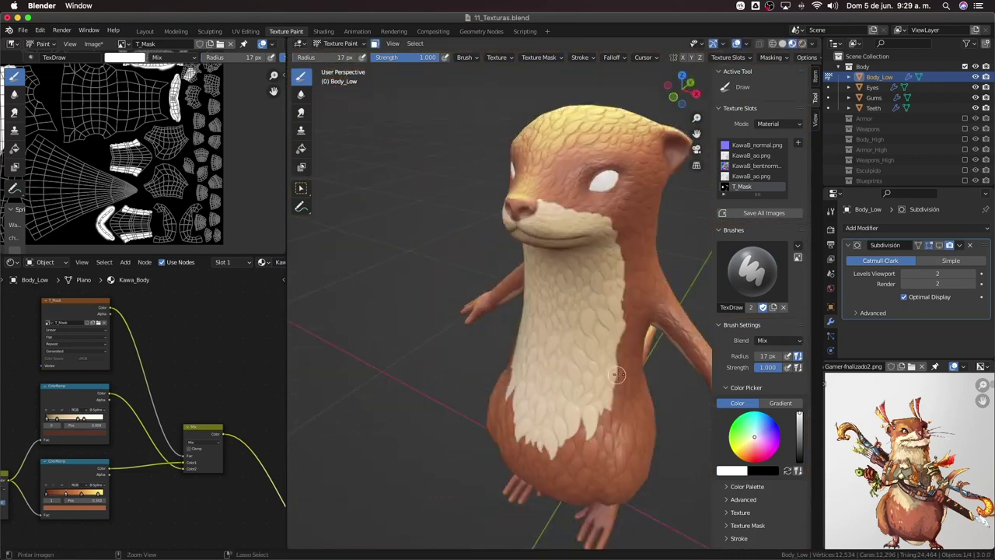
scroll(506, 375, "up", 2)
mouse_move(582, 344)
middle_mouse_down()
mouse_move(506, 375)
mouse_move(500, 340)
mouse_move(540, 231)
middle_mouse_up()
scroll(506, 375, "down", 2)
left_click(507, 358)
scroll(506, 358, "down", 2)
From the bottom view, paint a white mask stripe along the tail underside
scroll(506, 371, "up", 2)
scroll(505, 373, "down", 2)
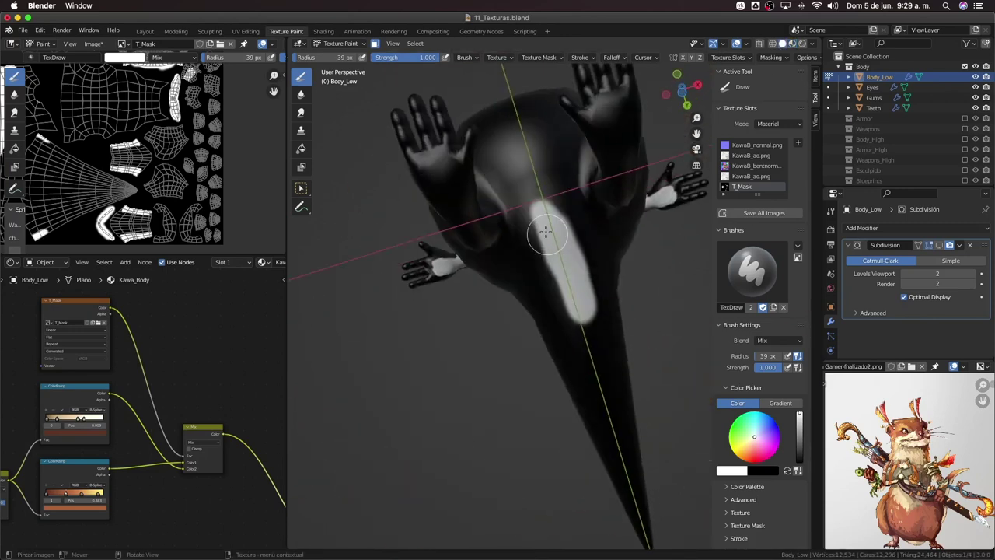
left_click_drag(566, 237, 577, 334)
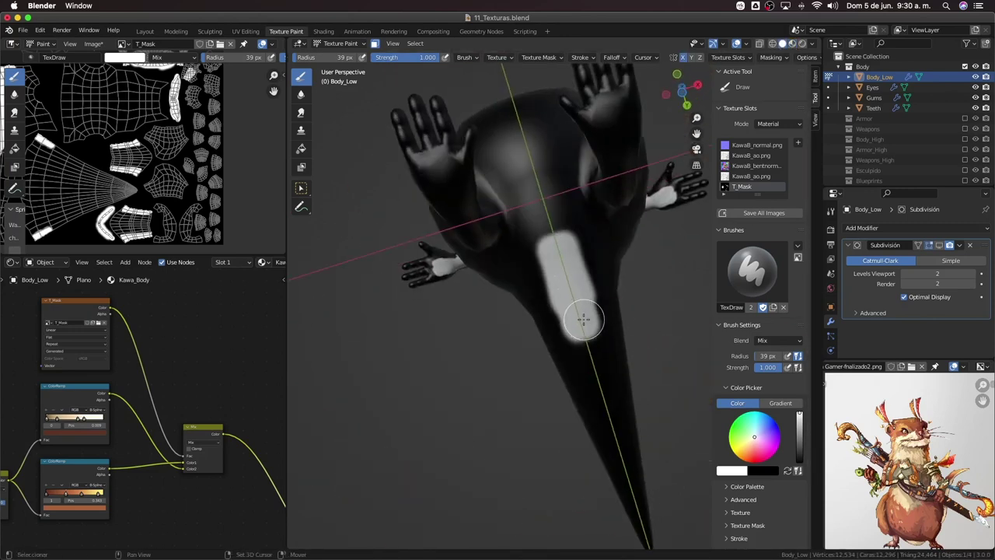
key("ctrl+KP_7")
middle_click_drag(501, 139, 501, 210, "shift")
left_click_drag(505, 233, 505, 327)
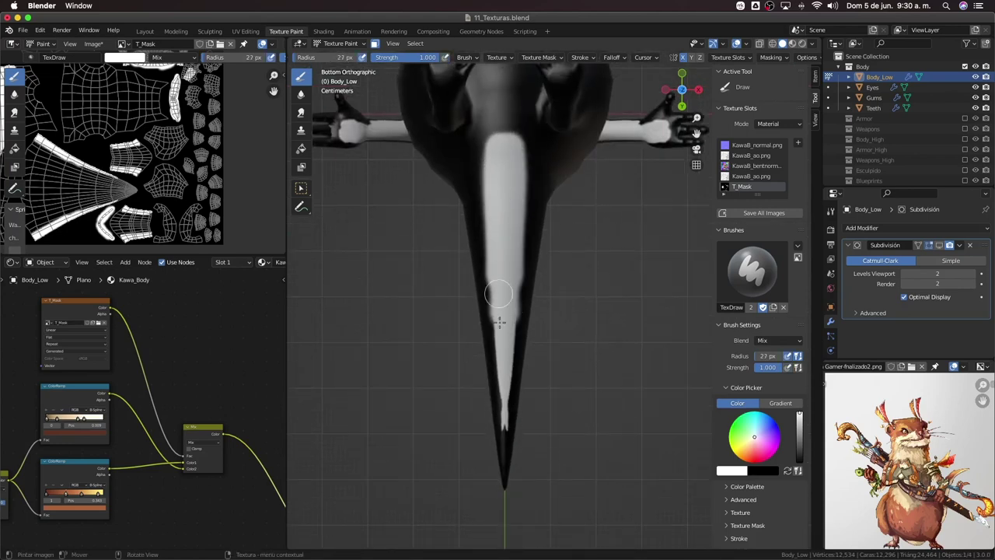
Extend and widen the white tail stripe from the tip up toward the body
scroll(506, 389, "up", 2)
scroll(497, 404, "up", 2)
left_click_drag(474, 417, 473, 356)
middle_click_drag(474, 355, 475, 387, "ctrl")
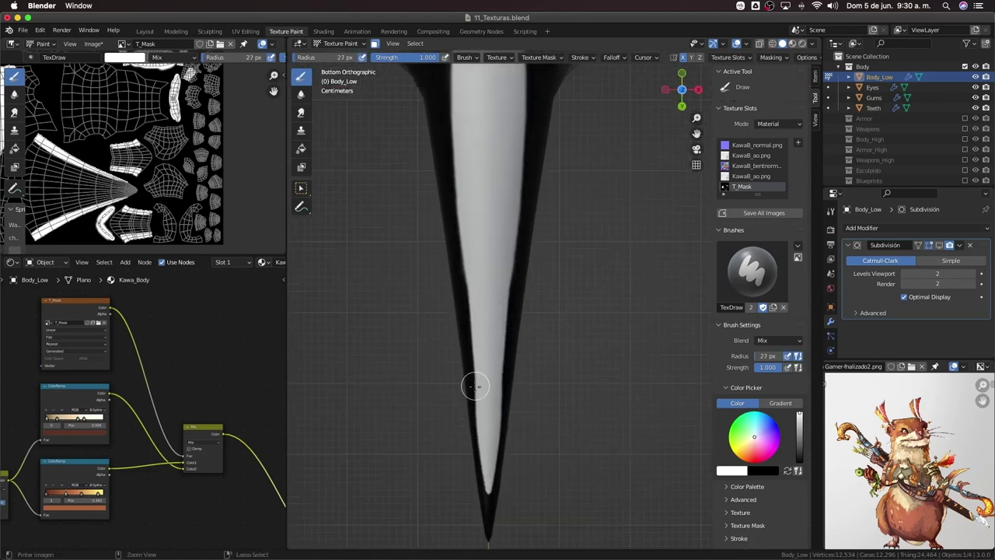
left_click_drag(482, 438, 474, 382)
middle_click_drag(474, 382, 469, 191, "ctrl")
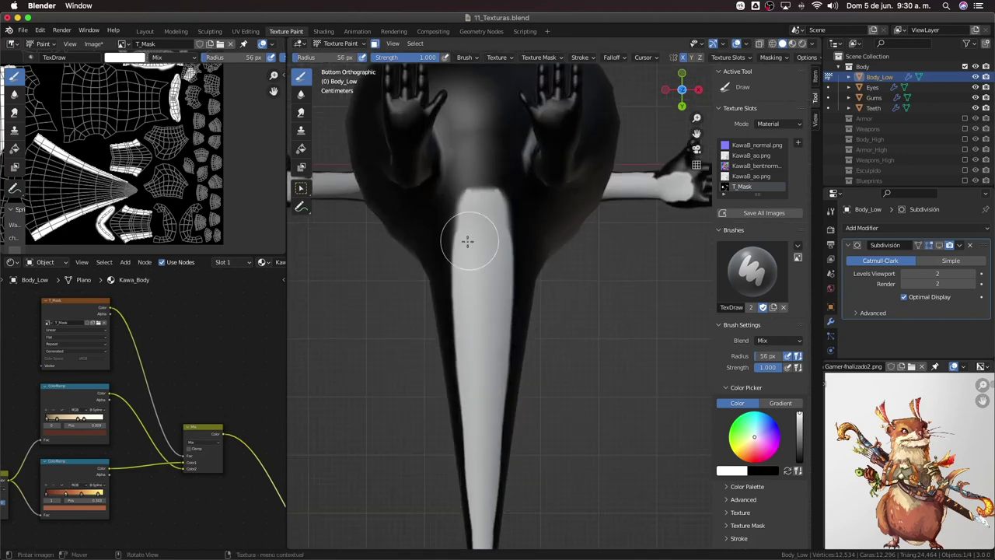
left_click_drag(467, 242, 474, 195)
Return to a perspective view and reduce the brush to 19 px
middle_click_drag(479, 210, 588, 345)
scroll(589, 327, "up", 3)
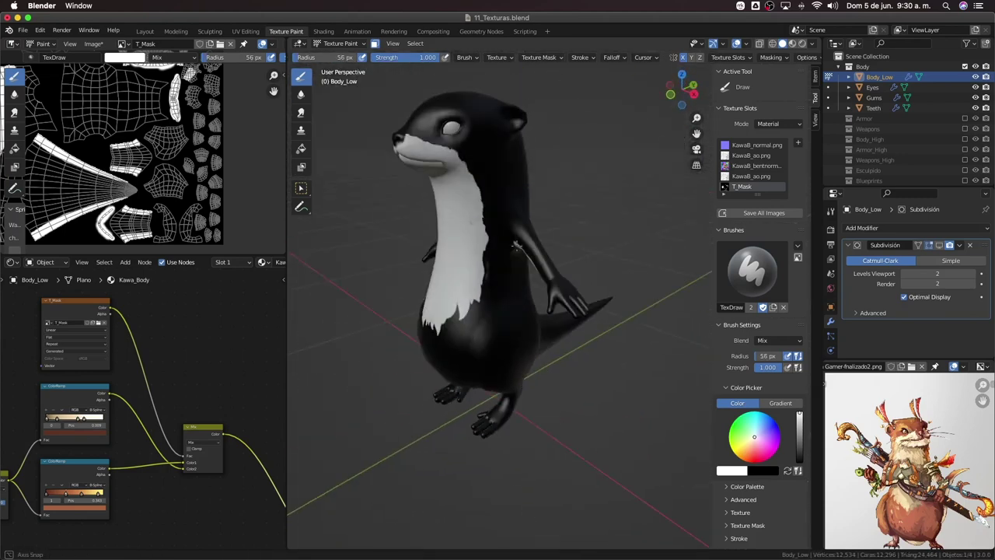
scroll(456, 127, "up", 4)
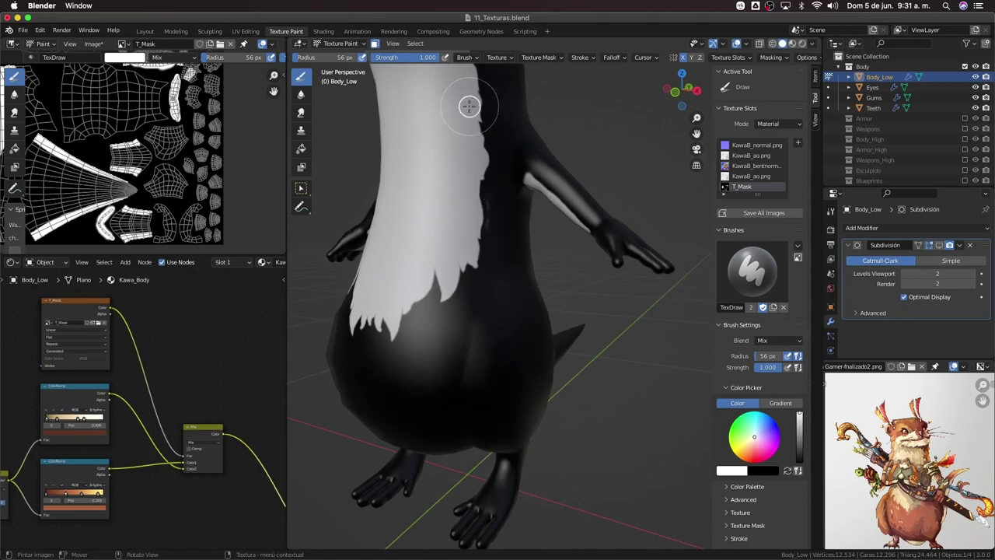
scroll(470, 107, "up", 3)
key("f")
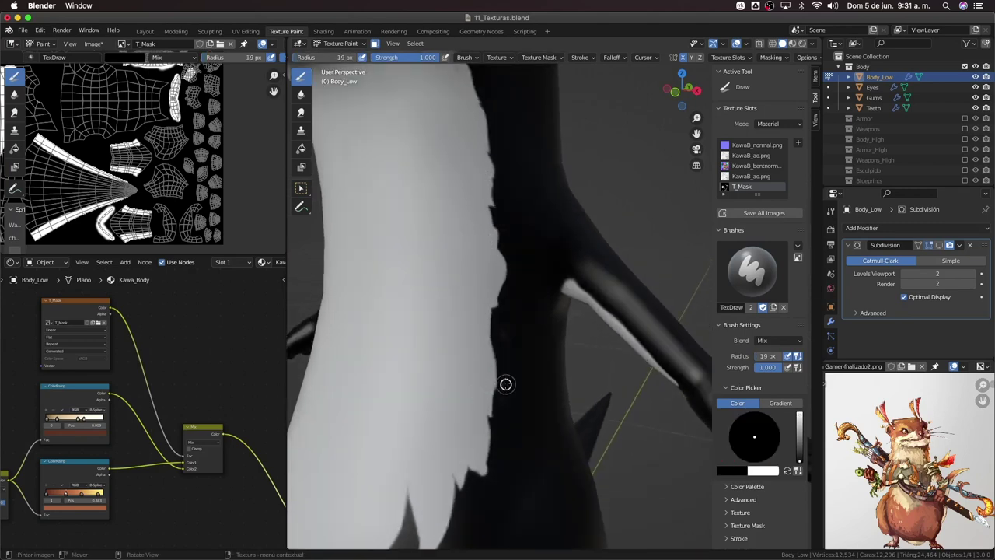
Switch the viewport to Material Preview to show the fully textured otter
middle_click_drag(505, 381, 459, 98)
scroll(459, 98, "down", 5)
middle_click_drag(482, 311, 518, 399)
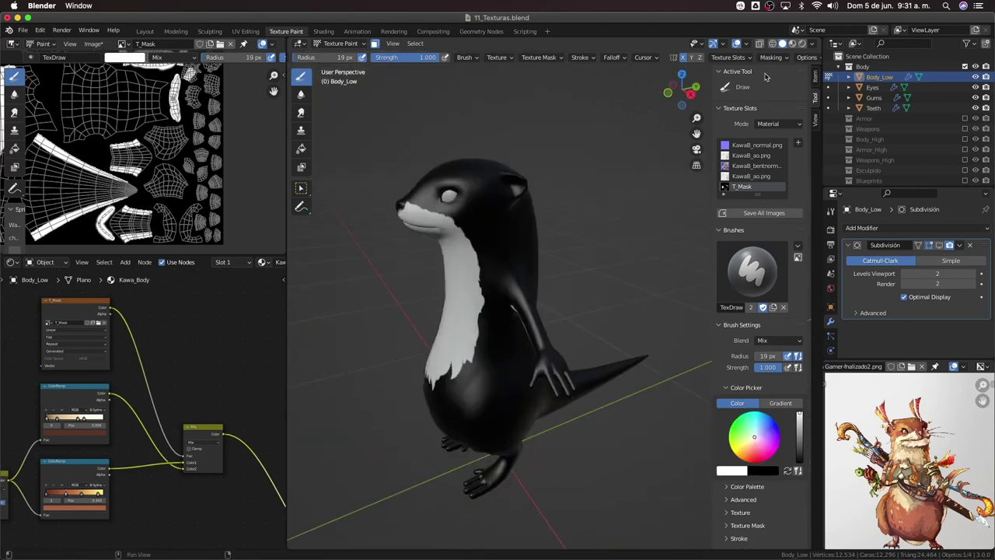
left_click(792, 43)
middle_click_drag(534, 282, 451, 233)
mouse_move(94, 413)
middle_mouse_down()
mouse_move(225, 432)
mouse_move(154, 413)
middle_mouse_up()
Set the brush size to 28 px for close work on the belly
mouse_move(545, 366)
middle_mouse_down()
mouse_move(583, 453)
mouse_move(526, 311)
middle_mouse_up()
scroll(498, 326, "up", 3)
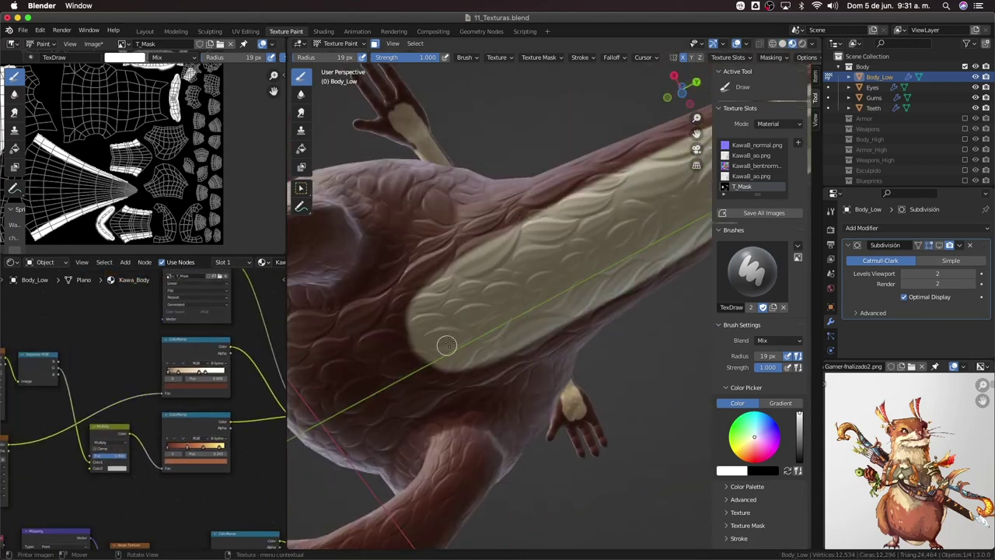
middle_click_drag(444, 344, 452, 316)
key("f")
left_click(467, 307)
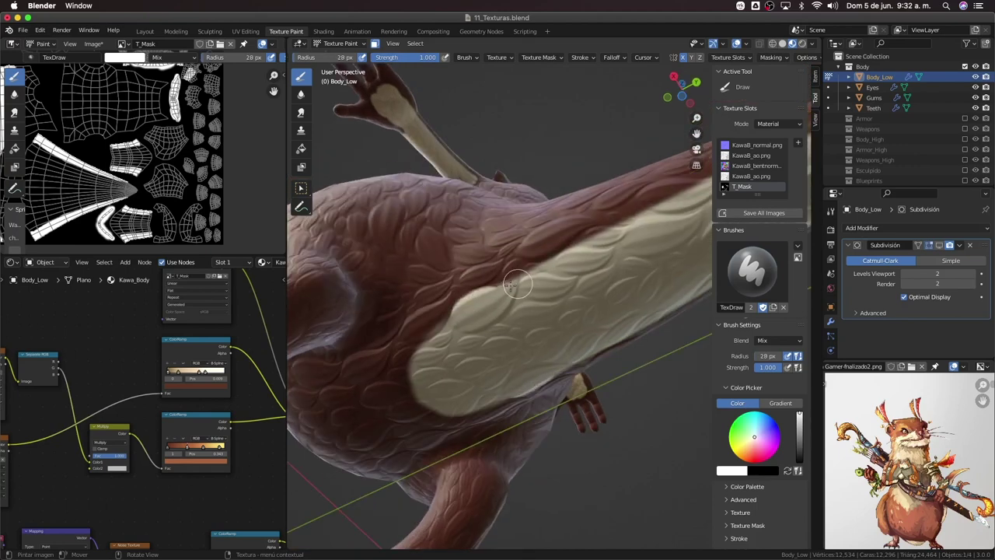
Refine the belly and neck mask edges, alternating white and black paint
mouse_move(517, 284)
middle_mouse_down()
mouse_move(440, 274)
mouse_move(456, 407)
mouse_move(551, 311)
middle_mouse_up()
key("x")
key("x")
middle_click_drag(467, 326, 475, 354)
key("x")
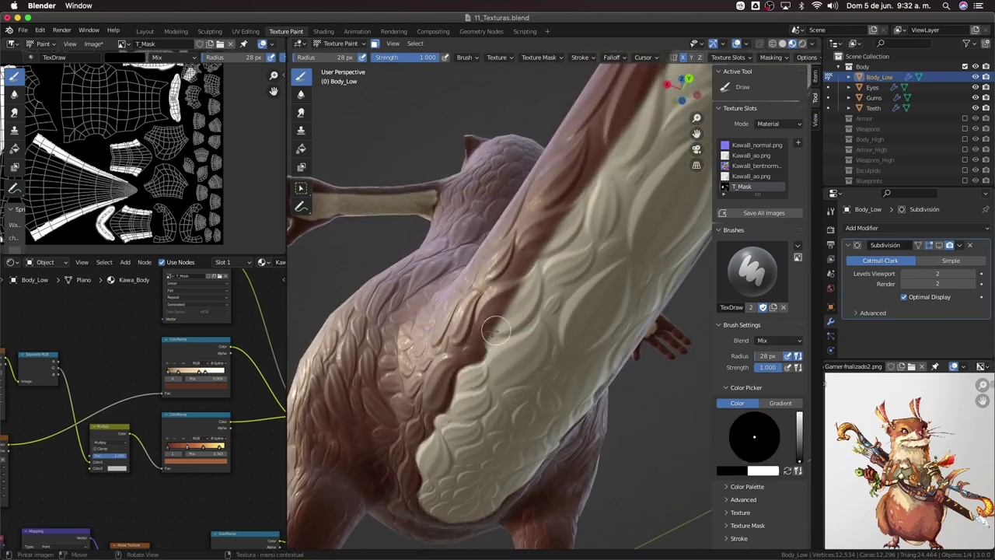
key("x")
mouse_move(470, 353)
middle_mouse_down()
mouse_move(511, 397)
mouse_move(502, 375)
middle_mouse_up()
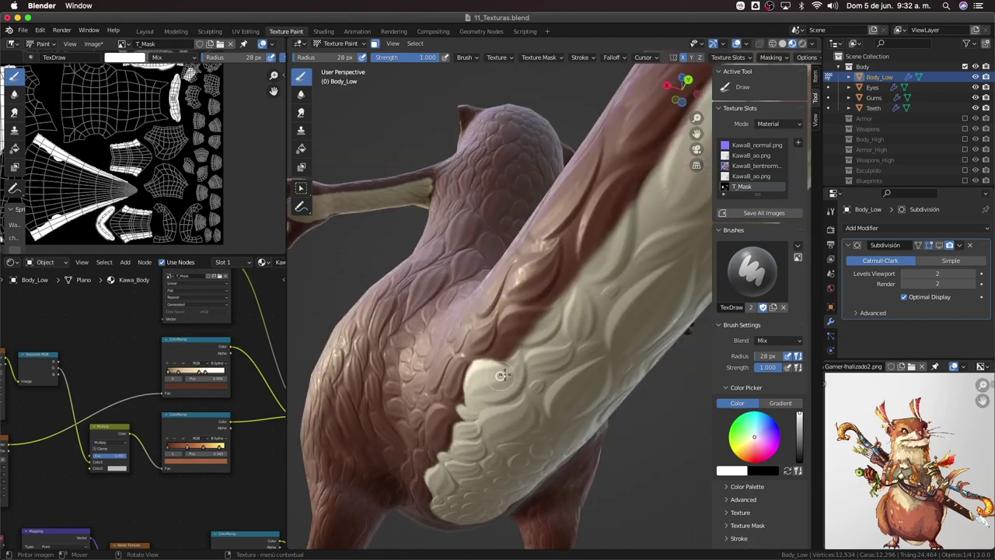
key("x")
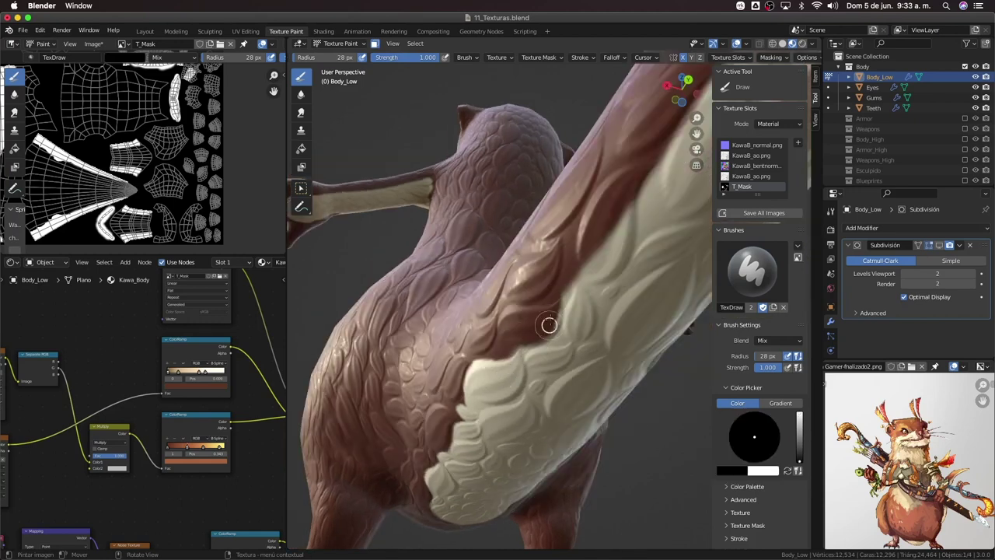
mouse_move(581, 264)
middle_mouse_down()
mouse_move(588, 210)
mouse_move(622, 471)
mouse_move(567, 334)
middle_mouse_up()
scroll(588, 211, "down", 5)
scroll(515, 267, "up", 4)
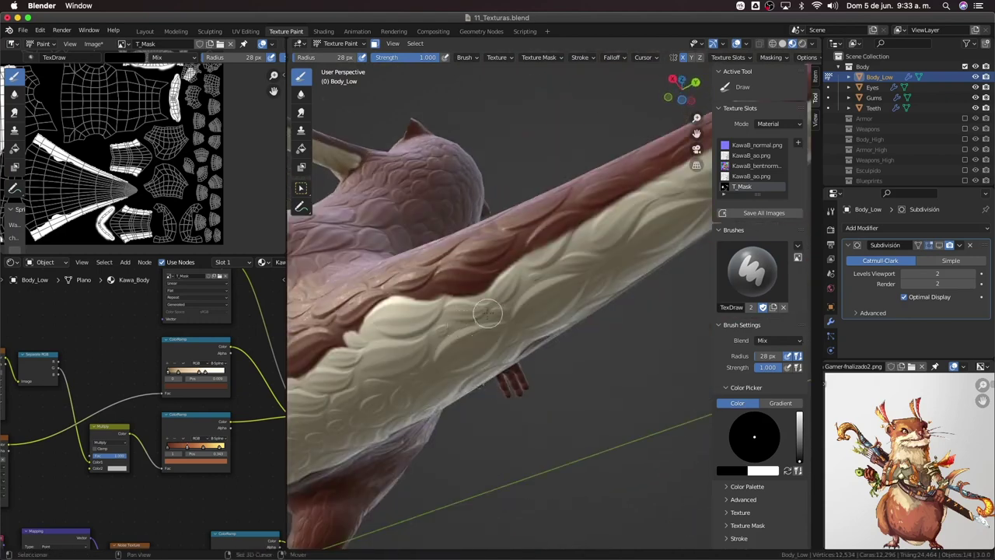
key("x")
Paint the white mask up along the otter's arm
mouse_move(515, 267)
middle_mouse_down()
mouse_move(510, 328)
mouse_move(529, 326)
middle_mouse_up()
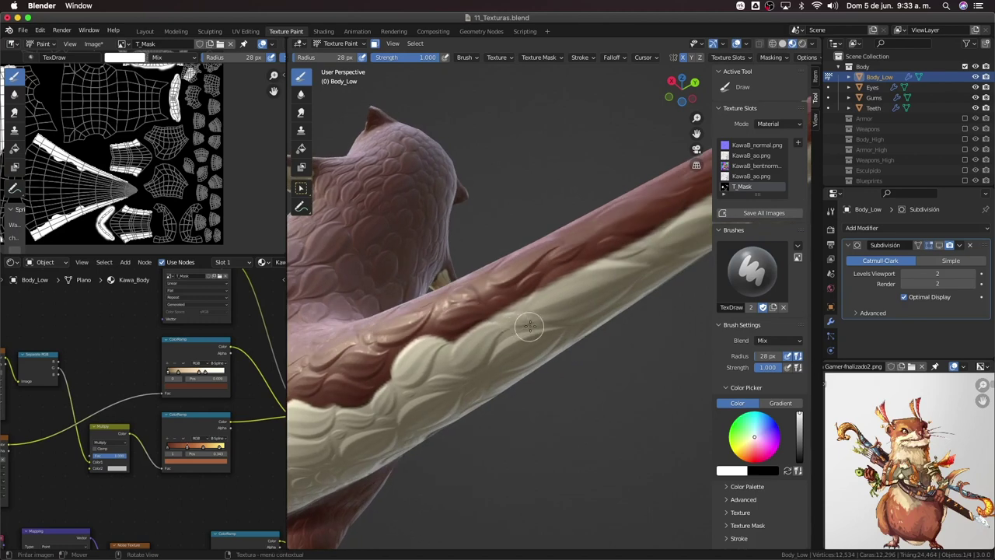
key("x")
key("x")
key("x")
key("x")
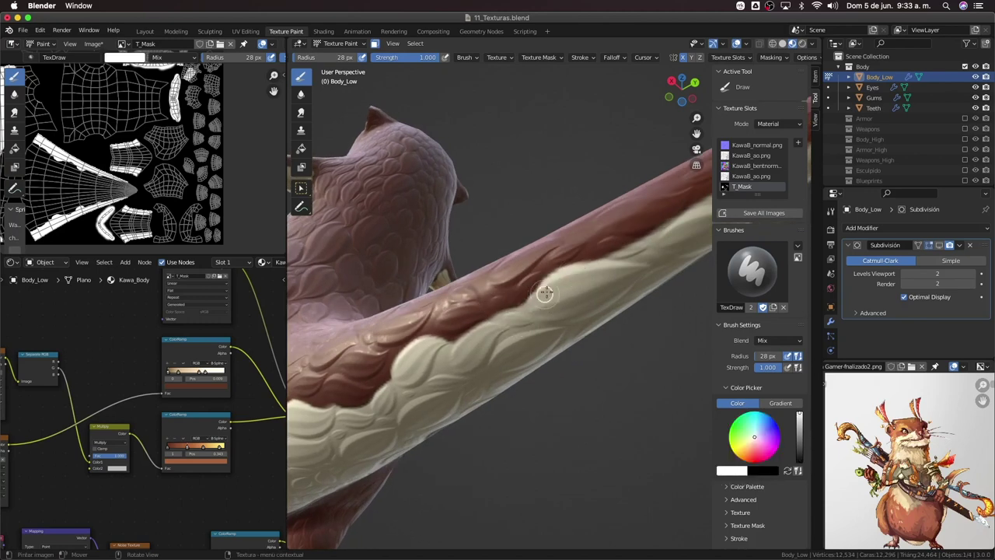
mouse_move(545, 294)
middle_mouse_down()
mouse_move(521, 323)
mouse_move(482, 342)
middle_mouse_up()
key("x")
key("x")
key("x")
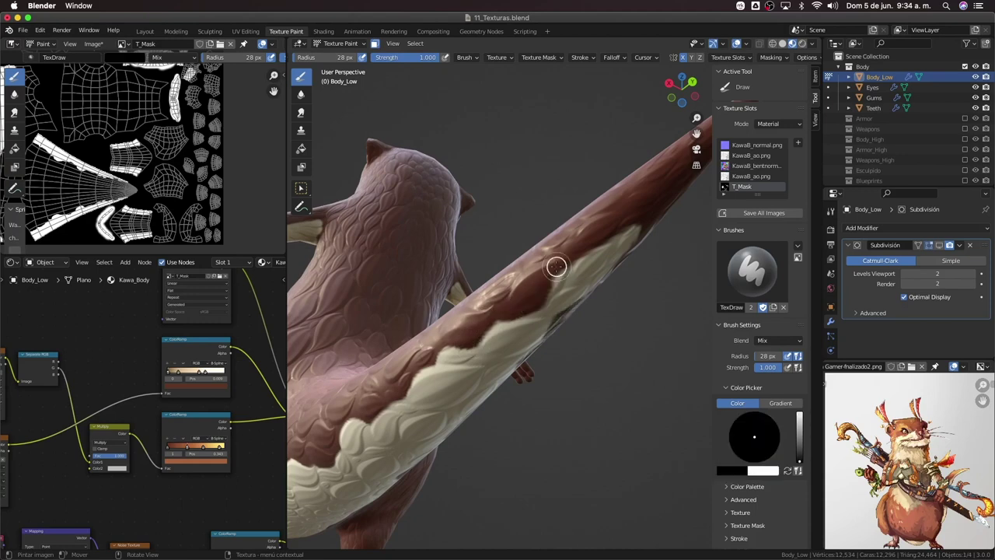
mouse_move(556, 266)
middle_mouse_down()
mouse_move(506, 210)
mouse_move(535, 446)
middle_mouse_up()
Paint black and white along the tail to give the cream stripe a jagged edge
key("x")
mouse_move(535, 446)
left_mouse_down()
mouse_move(537, 420)
mouse_move(563, 410)
left_mouse_up()
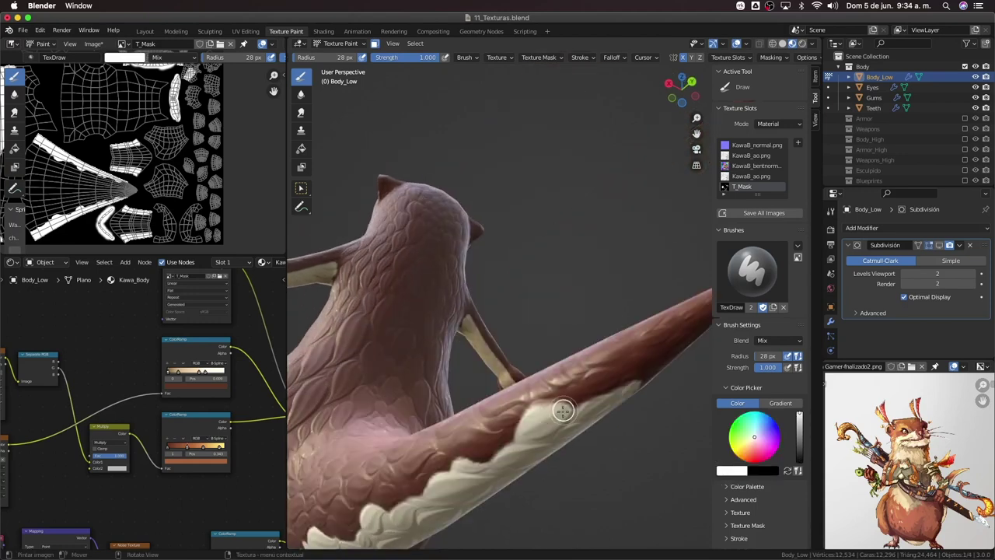
mouse_move(587, 404)
middle_mouse_down()
mouse_move(447, 244)
mouse_move(524, 229)
mouse_move(492, 224)
middle_mouse_up()
key("x")
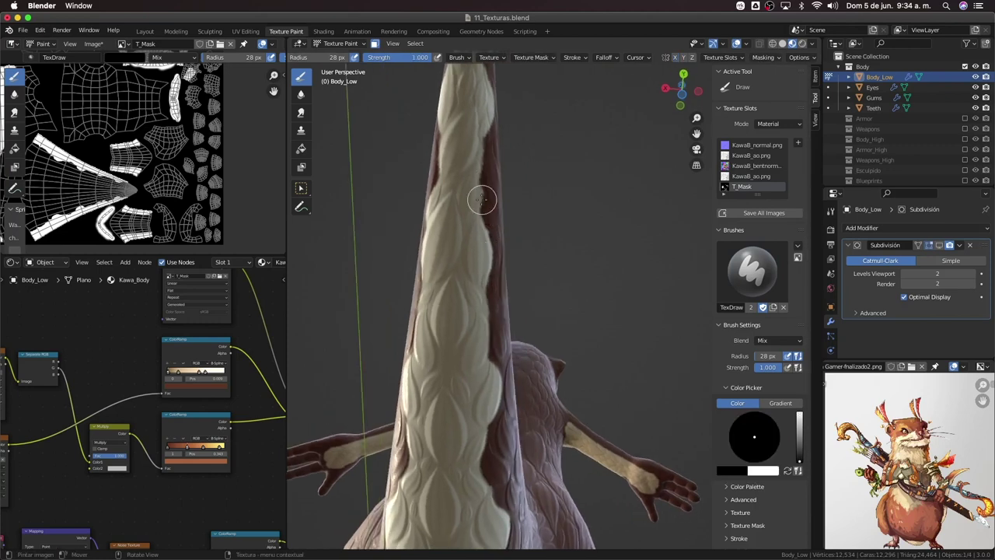
key("x")
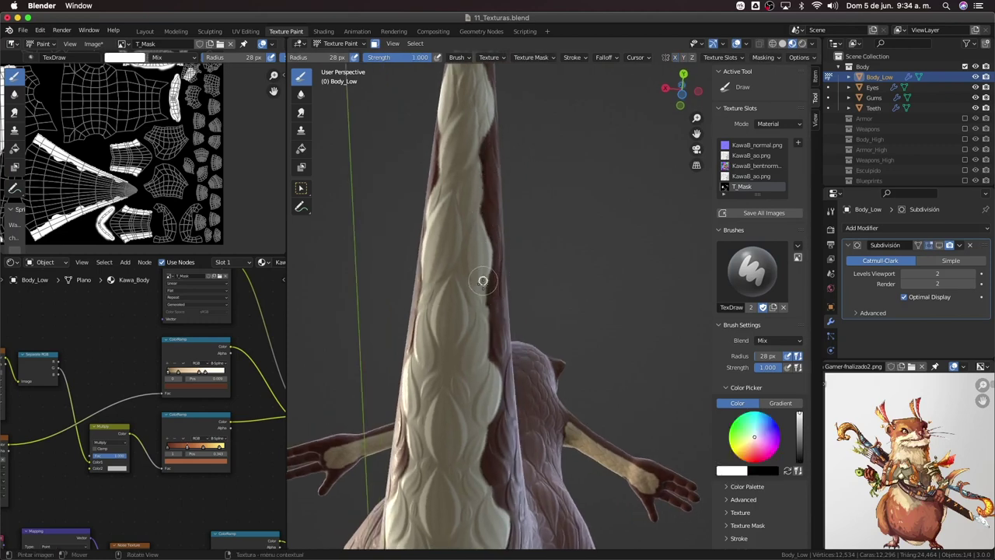
key("x")
mouse_move(484, 307)
middle_mouse_down()
mouse_move(500, 291)
mouse_move(454, 413)
middle_mouse_up()
key("x")
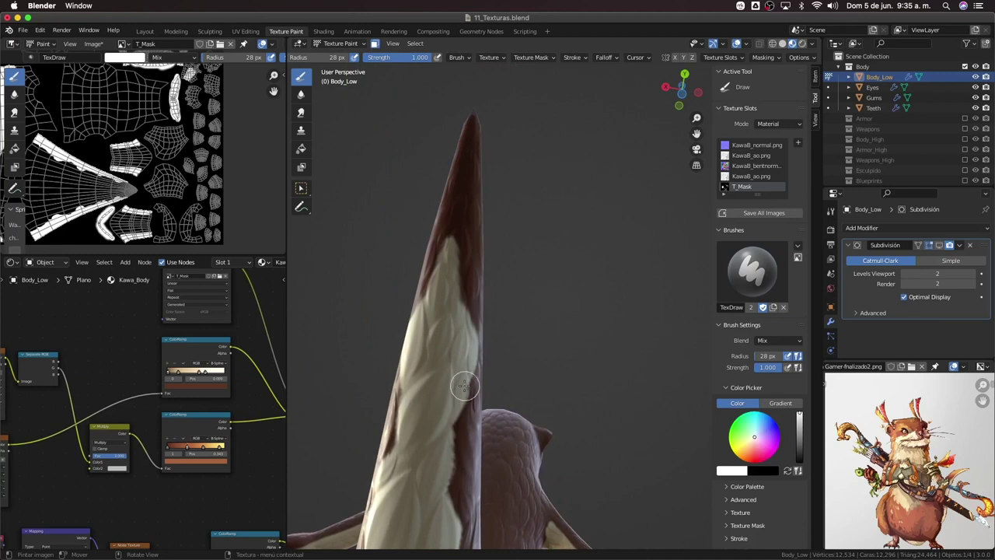
key("x")
Finish the jagged edge toward the tail tip, ending with black paint selected
key("x")
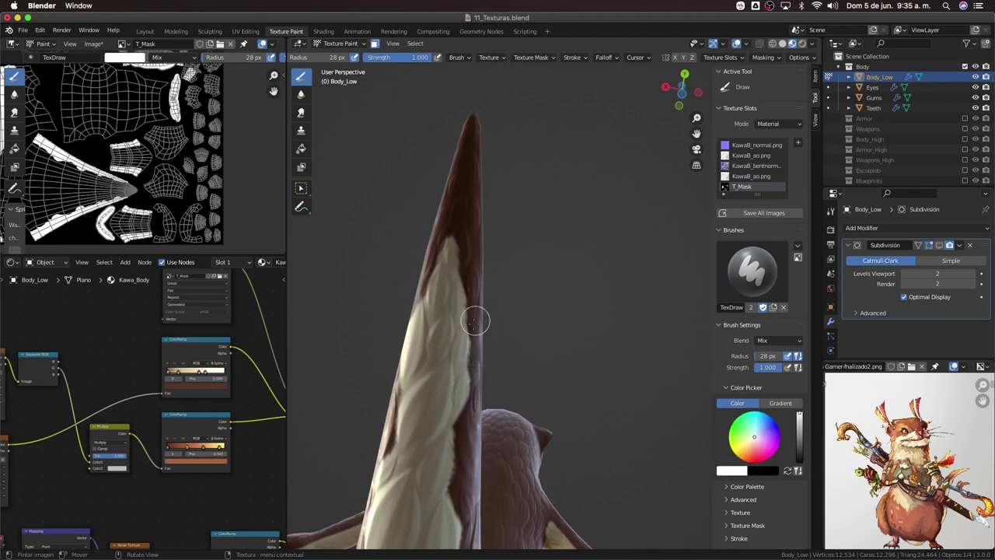
key("x")
mouse_move(475, 321)
middle_mouse_down()
mouse_move(478, 273)
mouse_move(460, 336)
mouse_move(529, 404)
mouse_move(472, 358)
mouse_move(471, 302)
mouse_move(511, 287)
mouse_move(449, 410)
middle_mouse_up()
key("x")
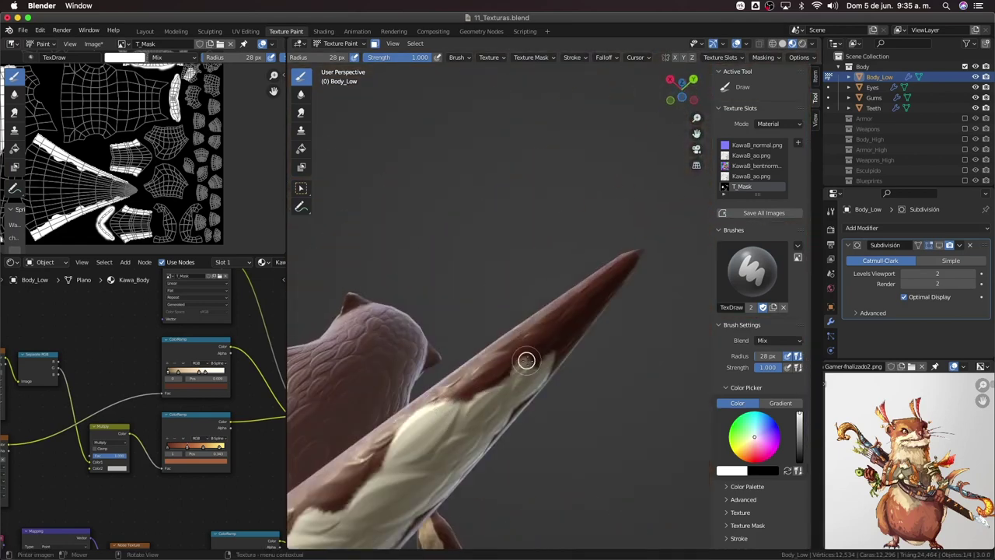
mouse_move(527, 360)
middle_mouse_down()
mouse_move(432, 290)
mouse_move(469, 321)
mouse_move(555, 240)
middle_mouse_up()
scroll(462, 314, "down", 10)
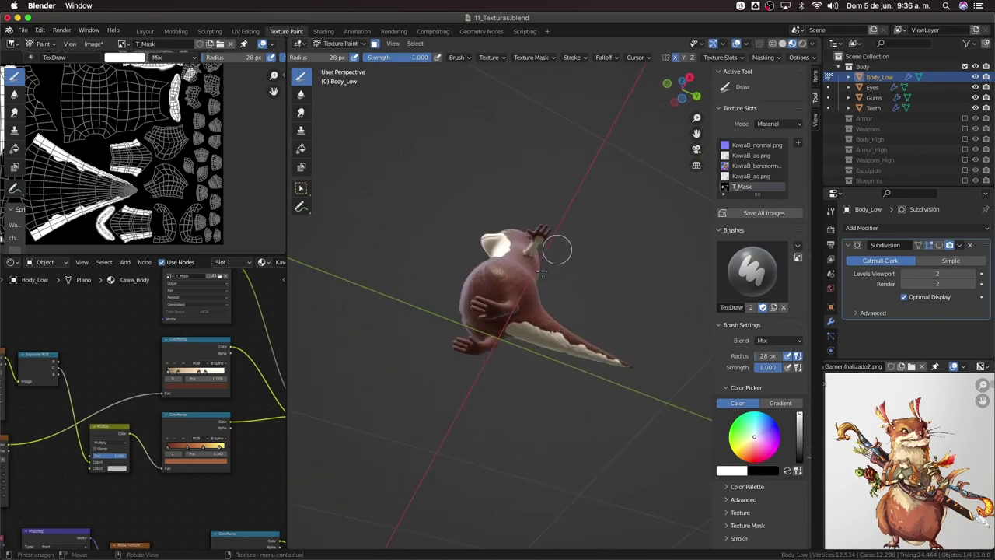
scroll(555, 240, "up", 10)
scroll(616, 153, "up", 3)
mouse_move(616, 153)
middle_mouse_down()
mouse_move(480, 240)
mouse_move(548, 362)
mouse_move(500, 311)
mouse_move(489, 321)
mouse_move(555, 333)
mouse_move(500, 339)
middle_mouse_up()
scroll(479, 241, "up", 2)
Return to texture painting and set the brush radius to 19 px
key("x")
key("x")
key("x")
key("f")
left_click(566, 315)
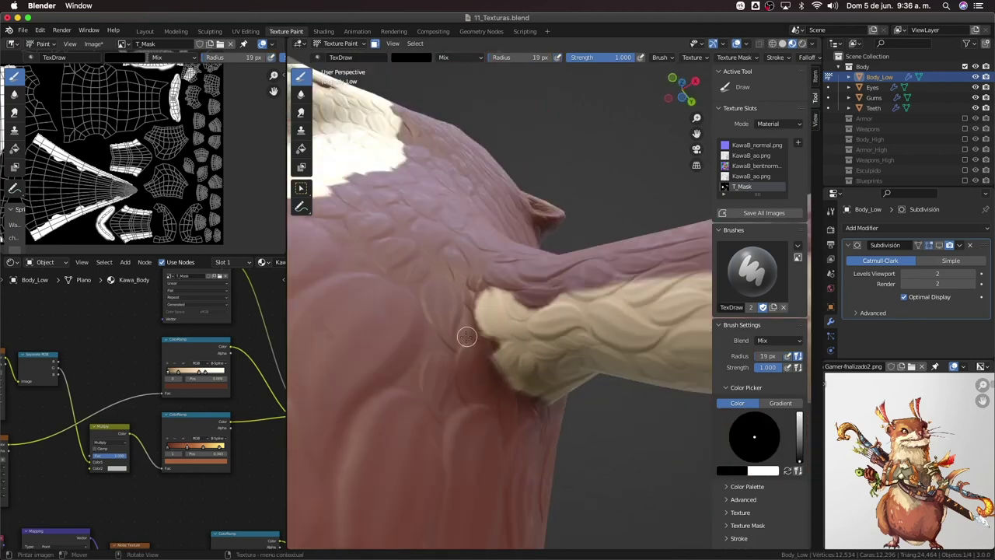
key("x")
key("x")
mouse_move(552, 305)
middle_mouse_down()
mouse_move(501, 315)
mouse_move(529, 319)
mouse_move(471, 280)
mouse_move(485, 256)
mouse_move(510, 285)
mouse_move(479, 324)
mouse_move(427, 342)
mouse_move(456, 334)
mouse_move(438, 356)
mouse_move(478, 298)
mouse_move(447, 336)
middle_mouse_up()
key("x")
key("x")
key("x")
key("x")
key("x")
key("x")
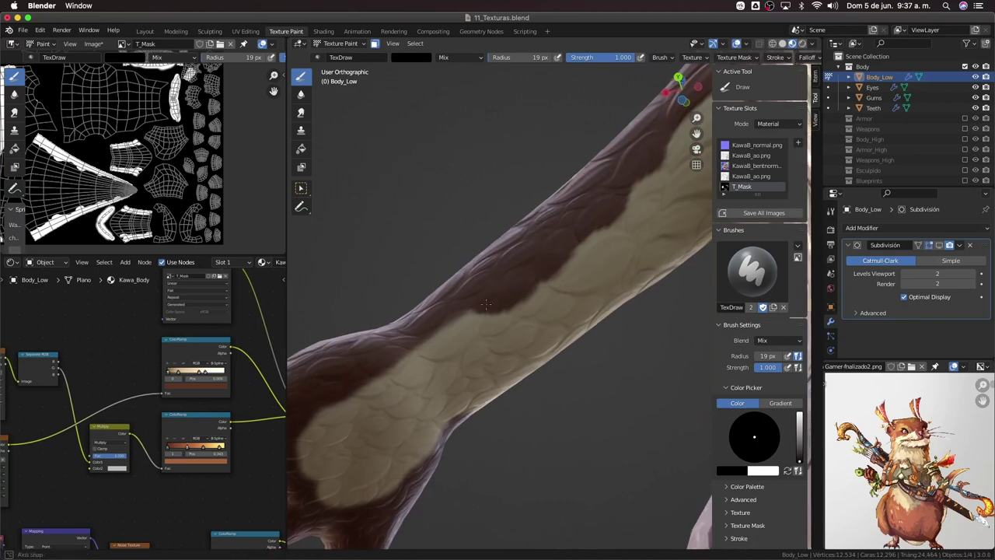
Paint dark strokes over part of the arm's pale patch, then white to enlarge it
left_click_drag(434, 345, 451, 353)
left_click_drag(473, 300, 423, 352)
mouse_move(423, 352)
middle_mouse_down()
mouse_move(444, 334)
mouse_move(418, 334)
mouse_move(544, 288)
mouse_move(424, 349)
middle_mouse_up()
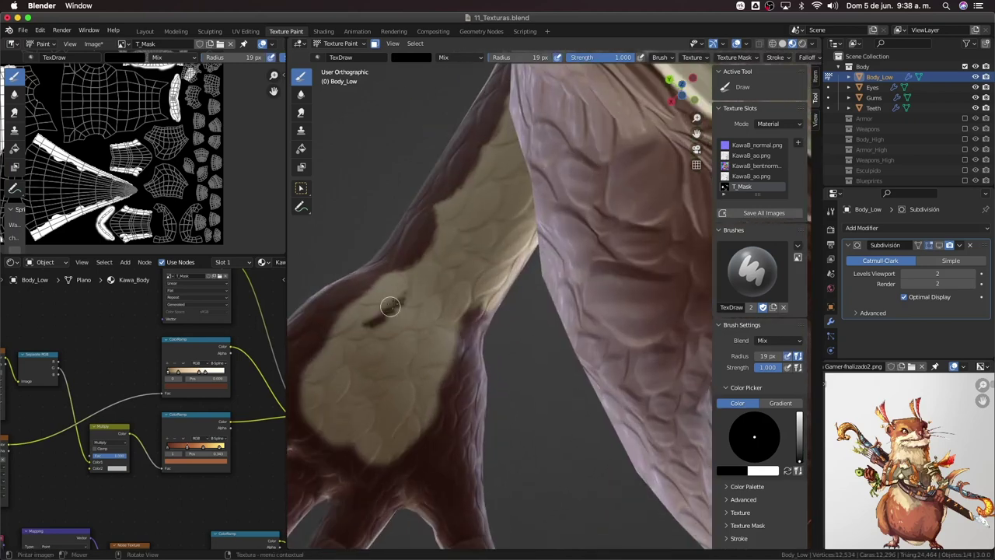
mouse_move(390, 306)
left_mouse_down()
mouse_move(324, 349)
mouse_move(293, 404)
mouse_move(357, 473)
mouse_move(443, 373)
left_mouse_up()
middle_click_drag(443, 373, 384, 277)
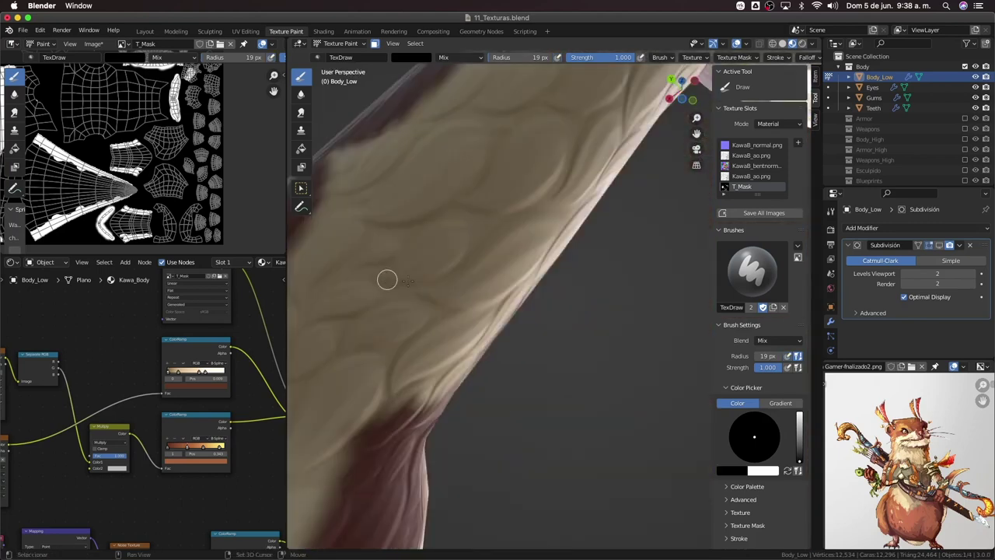
scroll(384, 278, "down", 4)
key("x")
left_click_drag(473, 329, 435, 389)
scroll(400, 291, "up", 4)
key("x")
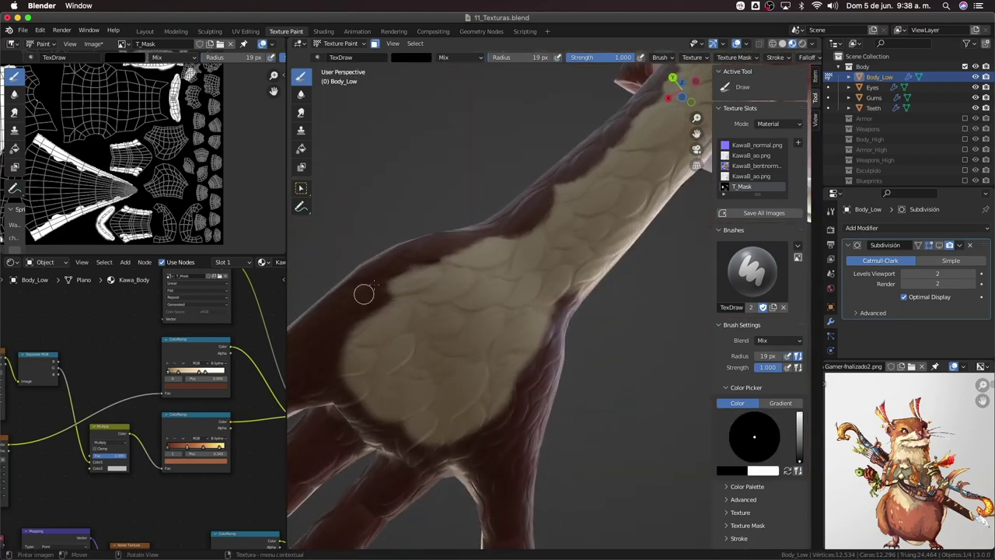
key("x")
Extend the pale patch down the arm, then switch to front orthographic view
key("x")
key("x")
key("x")
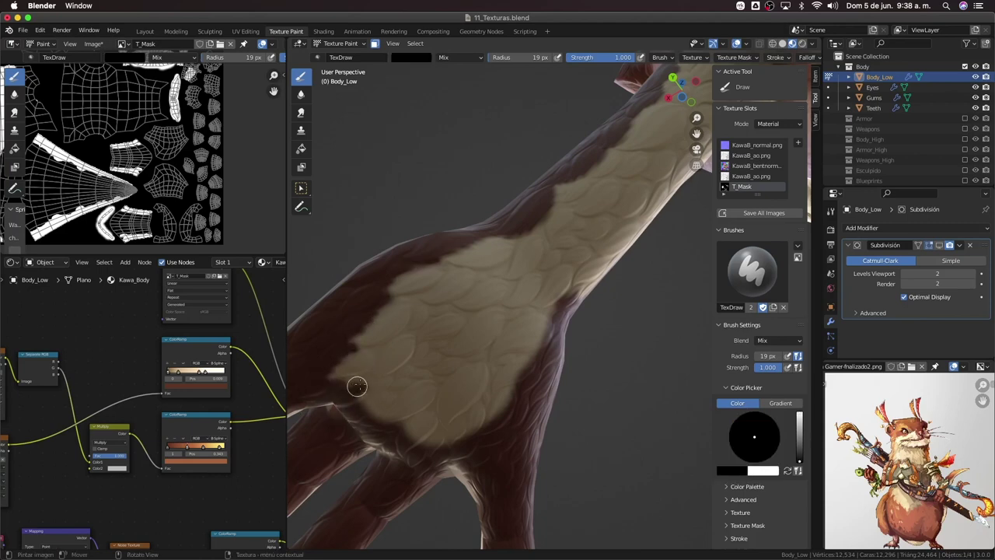
middle_click_drag(355, 388, 388, 361)
key("x")
left_click_drag(381, 346, 389, 389)
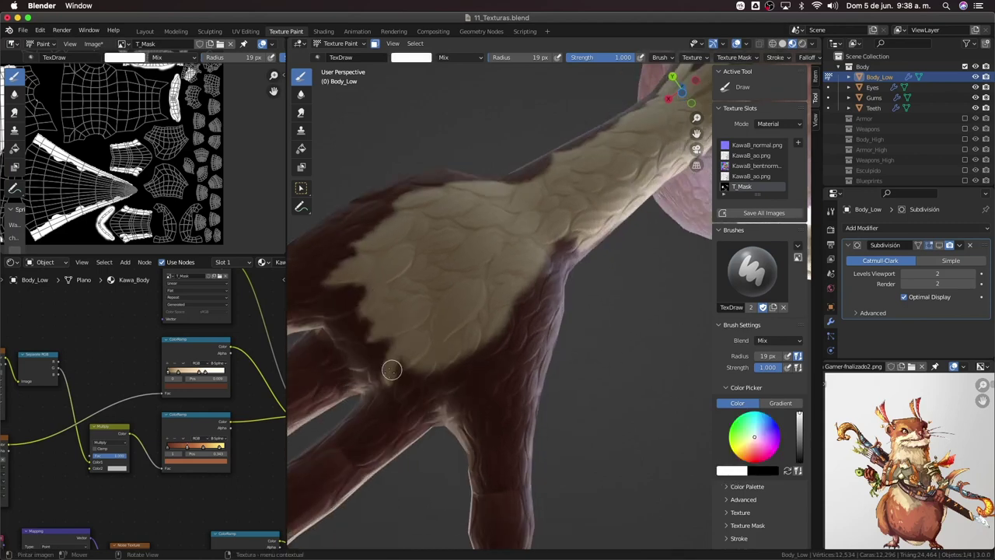
key("x")
key("x")
key("x")
key("x")
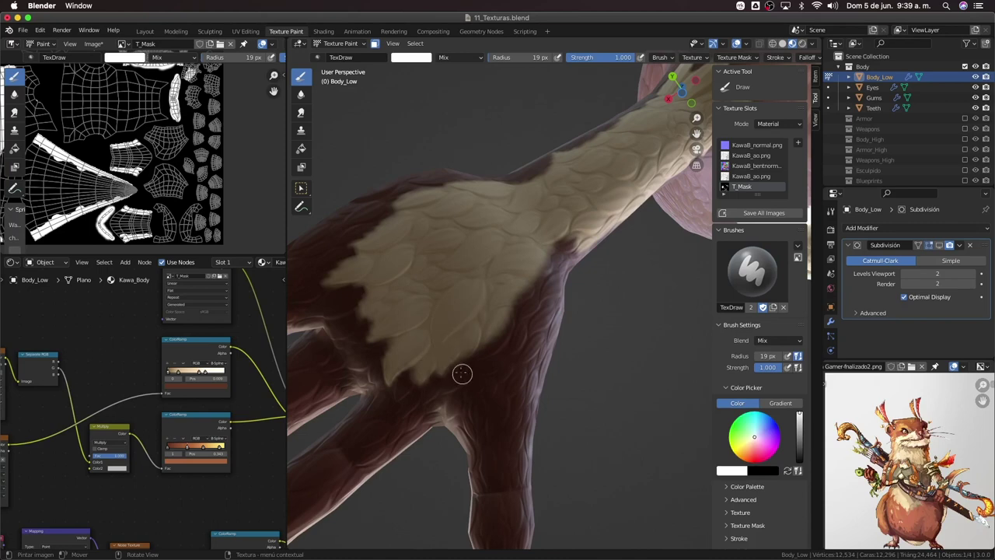
key("x")
key("x")
mouse_move(509, 293)
middle_mouse_down()
mouse_move(524, 290)
mouse_move(509, 313)
middle_mouse_up()
mouse_move(539, 271)
middle_mouse_down()
mouse_move(484, 233)
mouse_move(430, 241)
mouse_move(454, 256)
mouse_move(467, 288)
mouse_move(497, 291)
middle_mouse_up()
key("x")
key("x")
key("x")
key("x")
key("KP_1")
key("Home")
key("x")
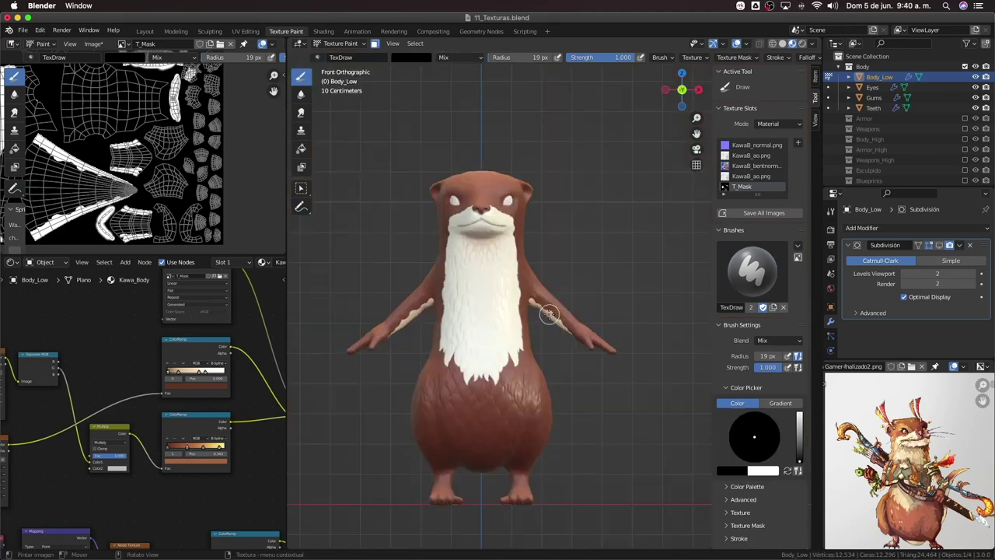
Connect the KawaB_ao.png image's Color output and link the Multiply node into the ColorRamp
scroll(536, 350, "up", 3)
middle_click_drag(529, 395, 544, 381, "shift")
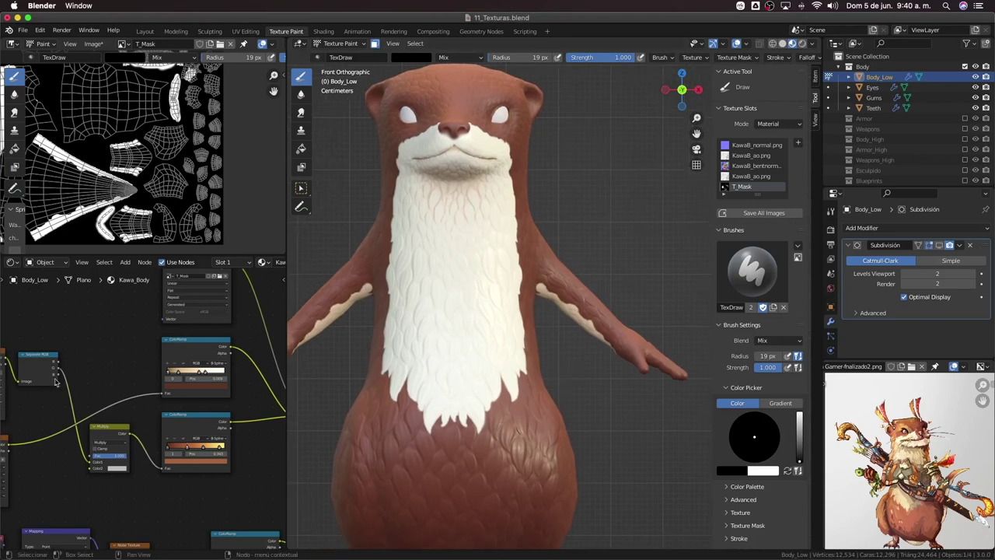
scroll(137, 379, "up", 1)
scroll(137, 379, "left", 2)
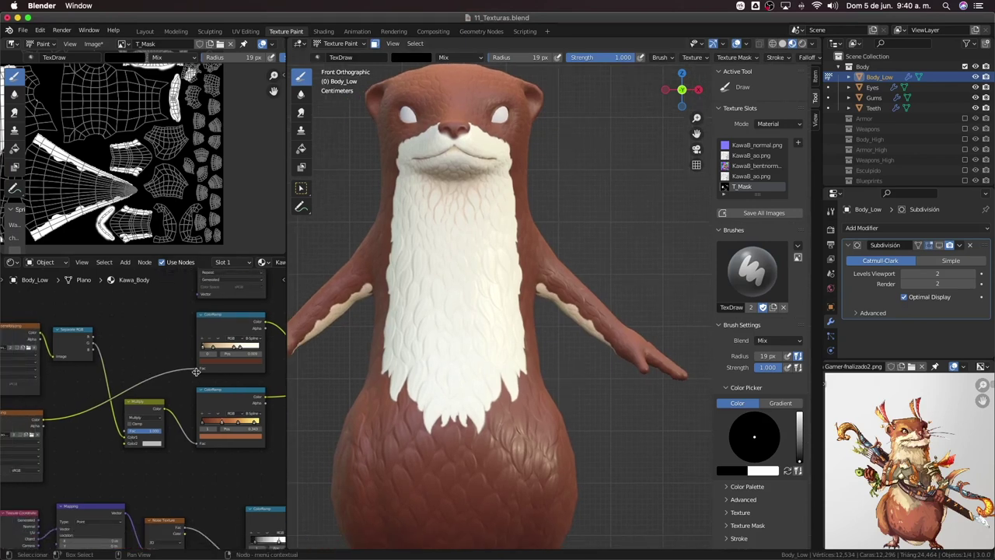
scroll(35, 420, "left", 3)
left_click(54, 423)
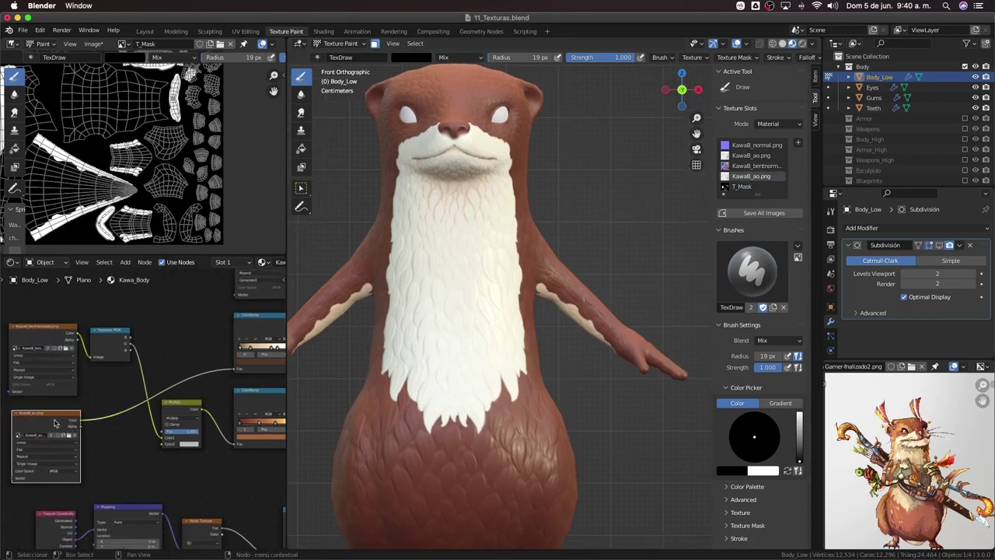
scroll(264, 372, "right", 2)
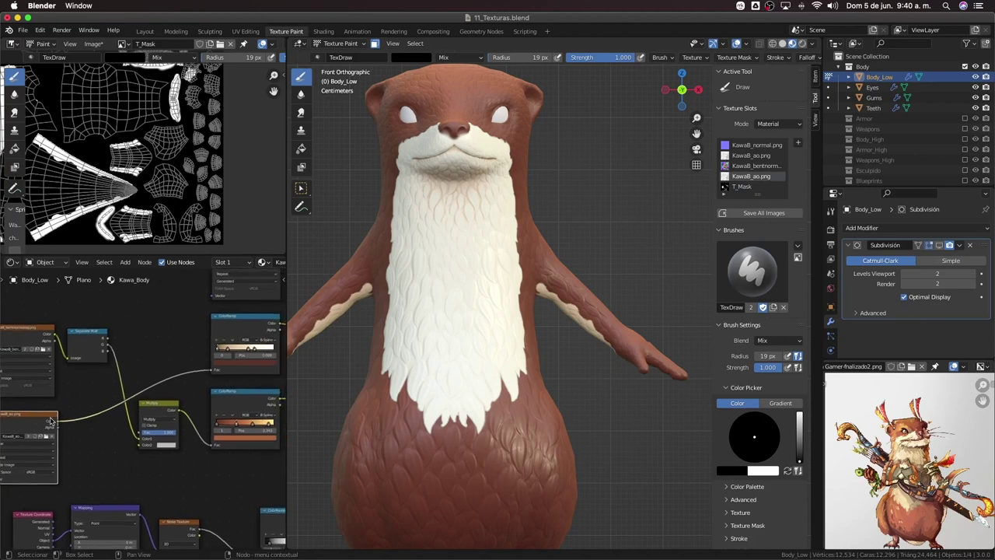
mouse_move(54, 423)
left_mouse_down()
mouse_move(88, 447)
mouse_move(143, 444)
left_mouse_up()
left_click_drag(179, 413, 211, 372)
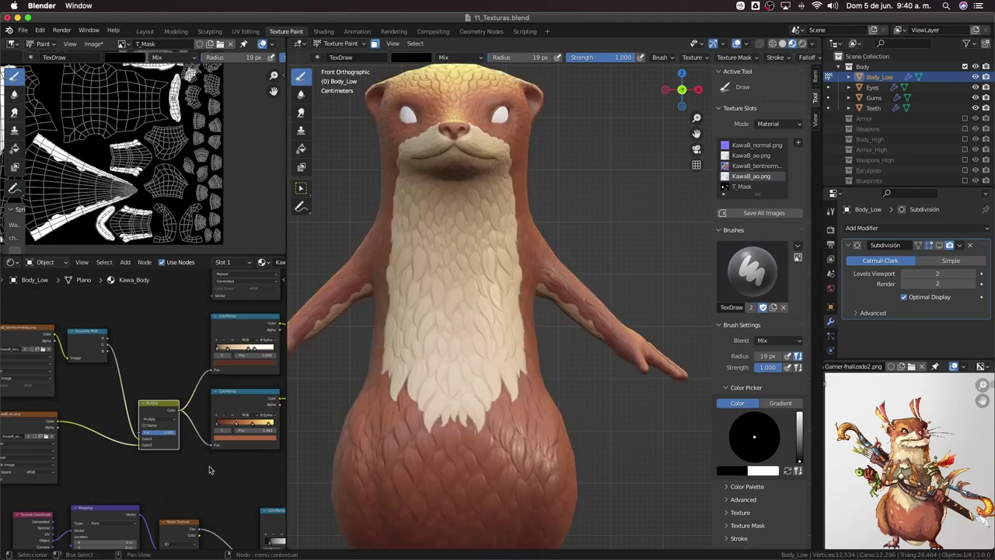
Orbit and zoom to inspect the cream chest and belly from a front-left three-quarter view
scroll(577, 366, "down", 3)
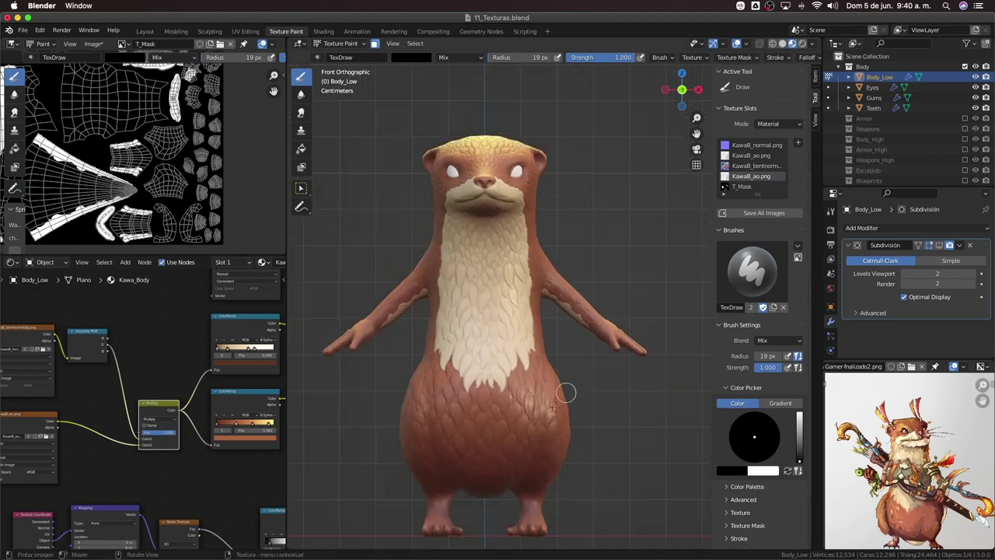
mouse_move(567, 392)
middle_mouse_down()
mouse_move(471, 437)
mouse_move(528, 360)
mouse_move(662, 347)
mouse_move(618, 351)
middle_mouse_up()
scroll(203, 389, "down", 1)
middle_click_drag(202, 387, 237, 383)
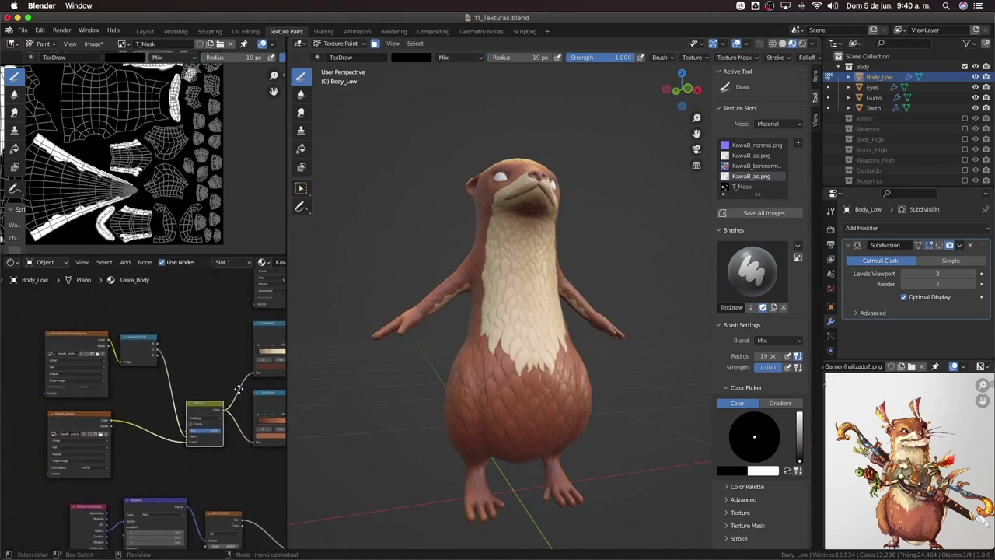
middle_click_drag(429, 368, 405, 372)
scroll(163, 191, "up", 10)
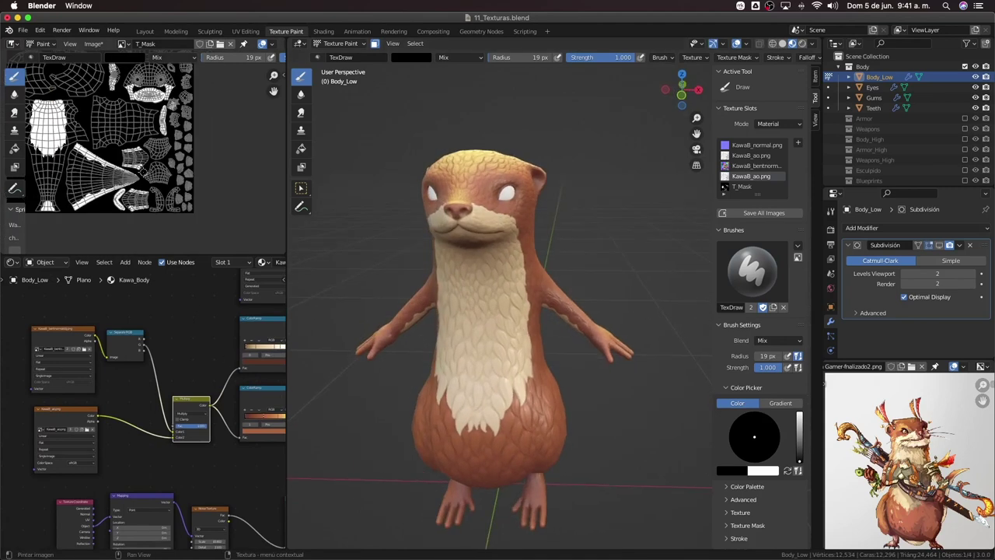
scroll(146, 117, "up", 2)
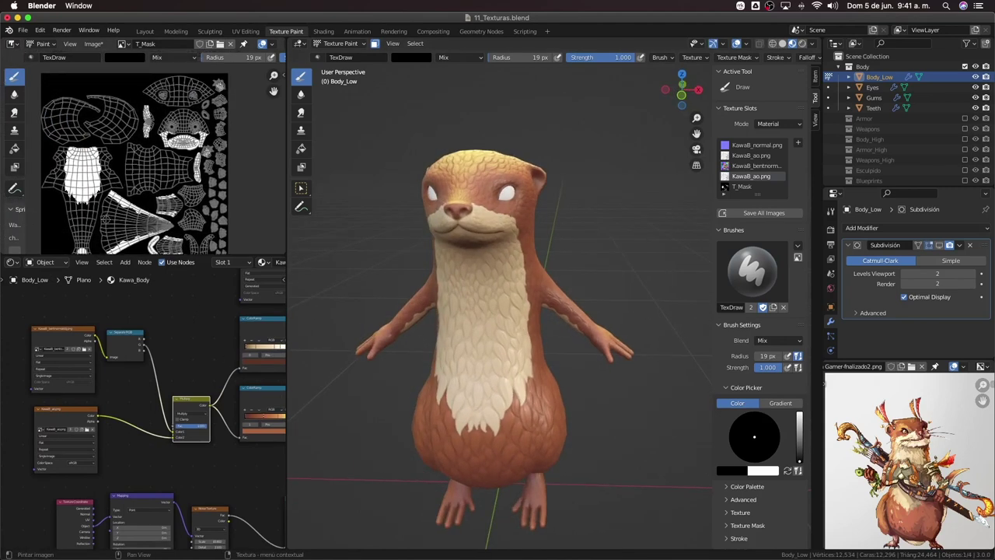
scroll(146, 116, "up", 2)
scroll(147, 116, "up", 2)
scroll(150, 95, "up", 2)
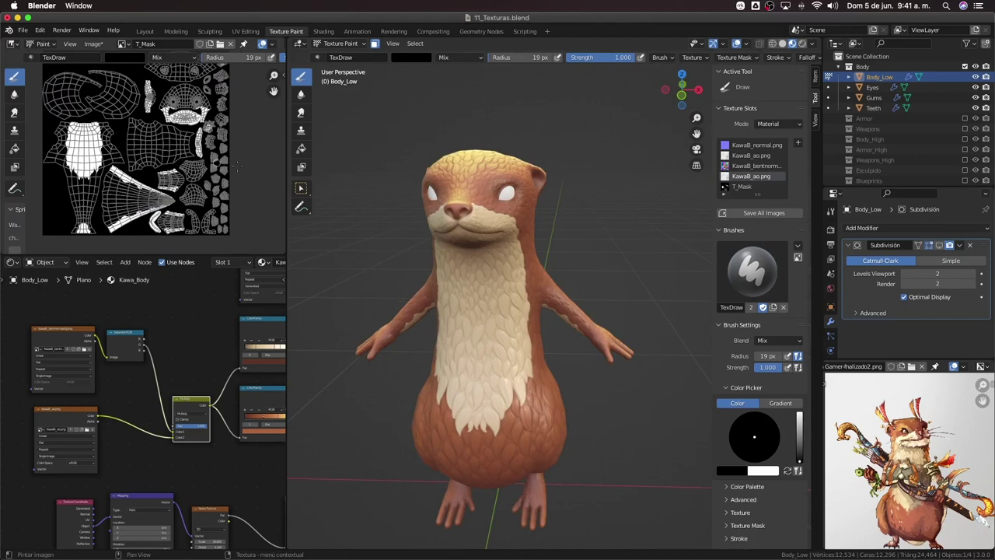
Orbit and zoom onto the otter's right side, nudge the mask image view, and open the File menu
middle_click_drag(441, 217, 469, 220)
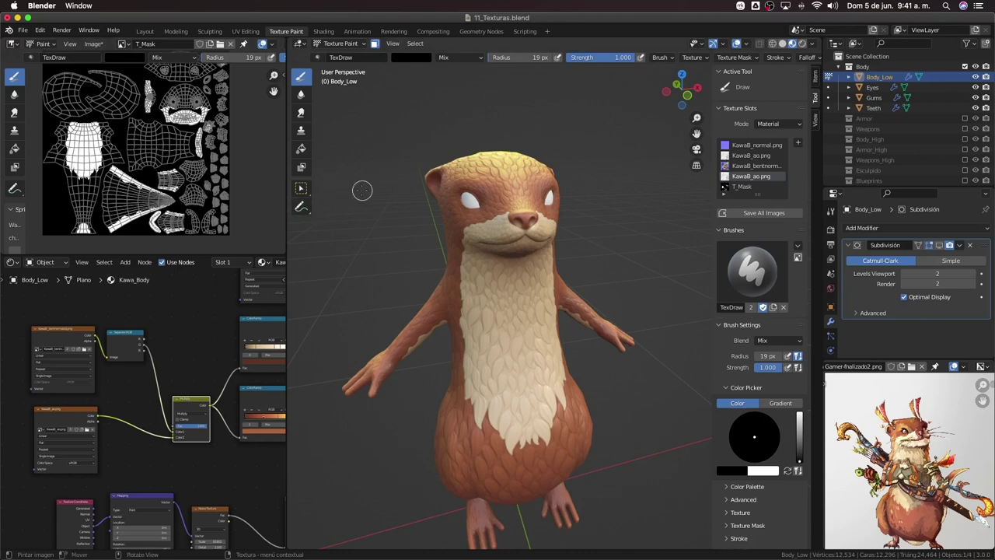
scroll(362, 190, "up", 2)
middle_click_drag(136, 148, 151, 165)
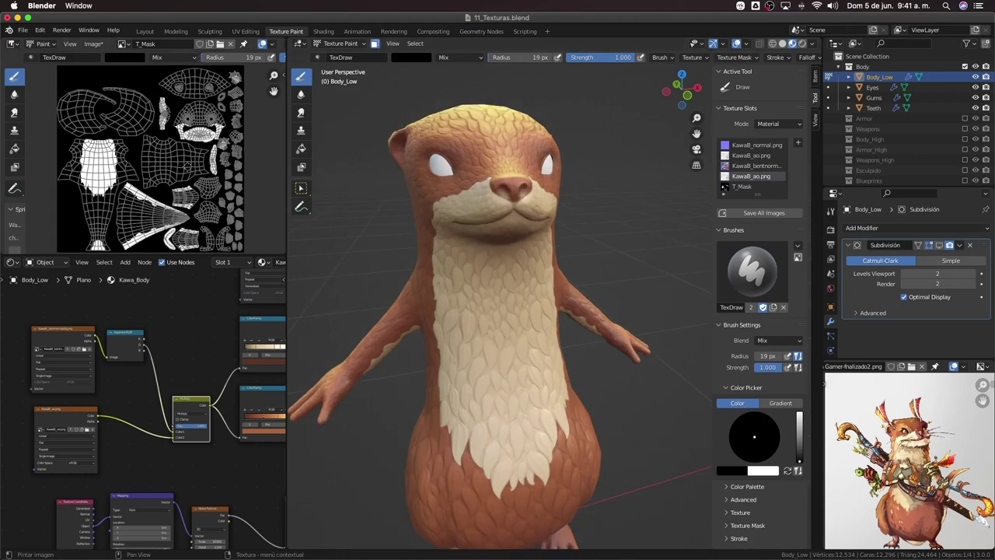
left_click(24, 31)
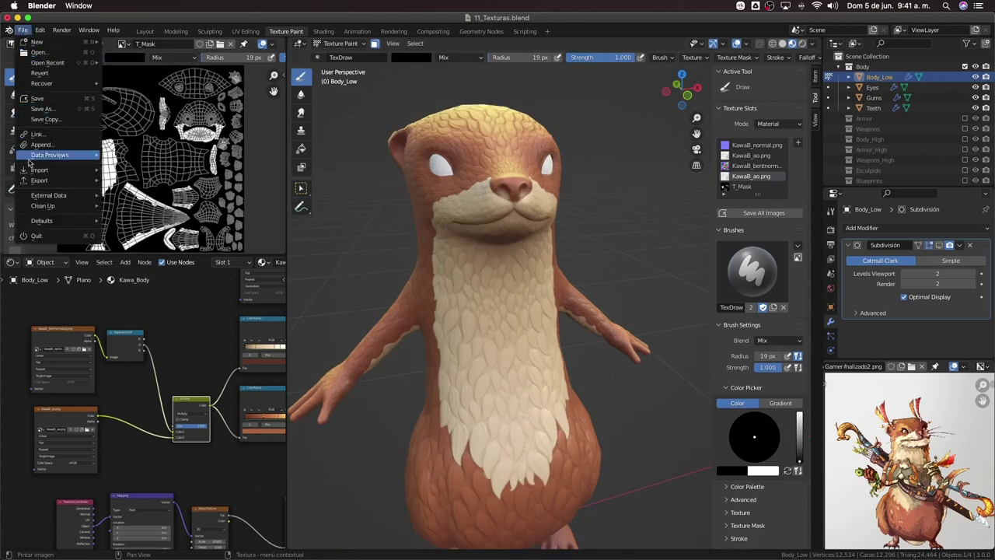
Use Image > Save As to write the mask as T_Mask.png into the Bakes folder
left_click(107, 58)
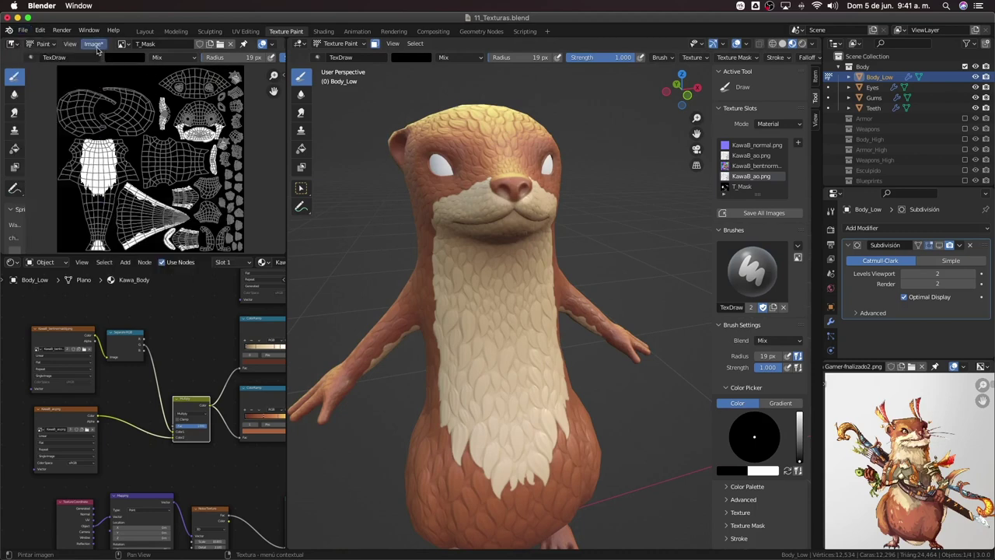
left_click(94, 45)
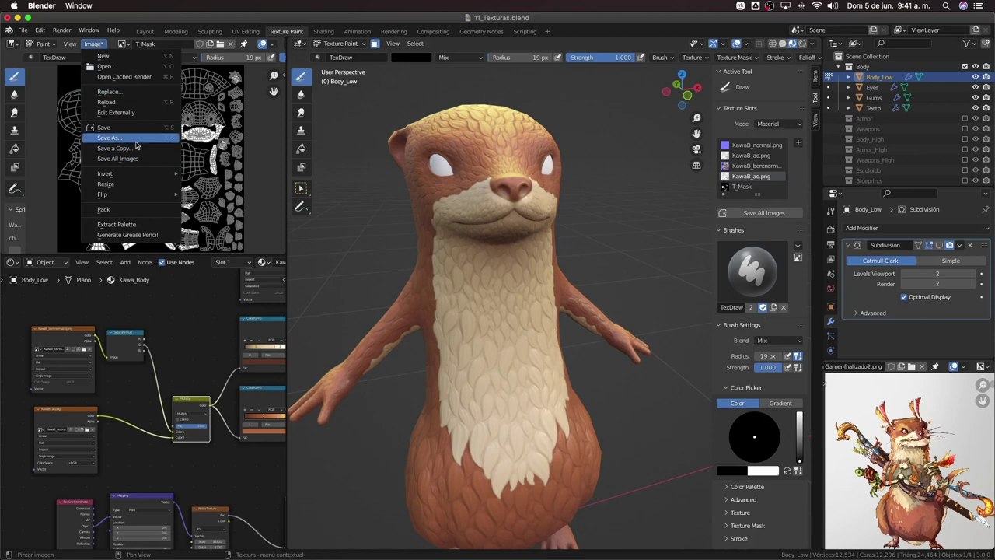
left_click(109, 138)
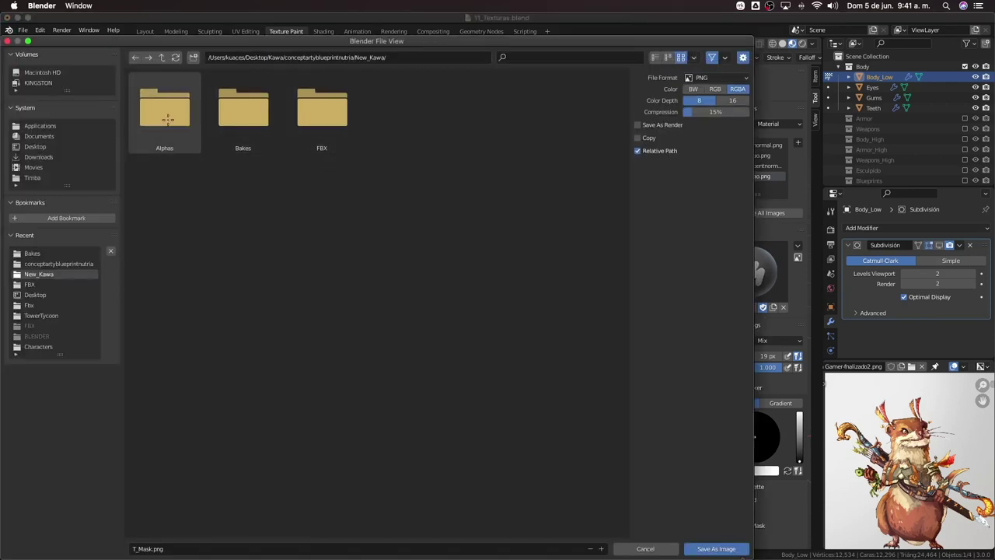
double_click(237, 120)
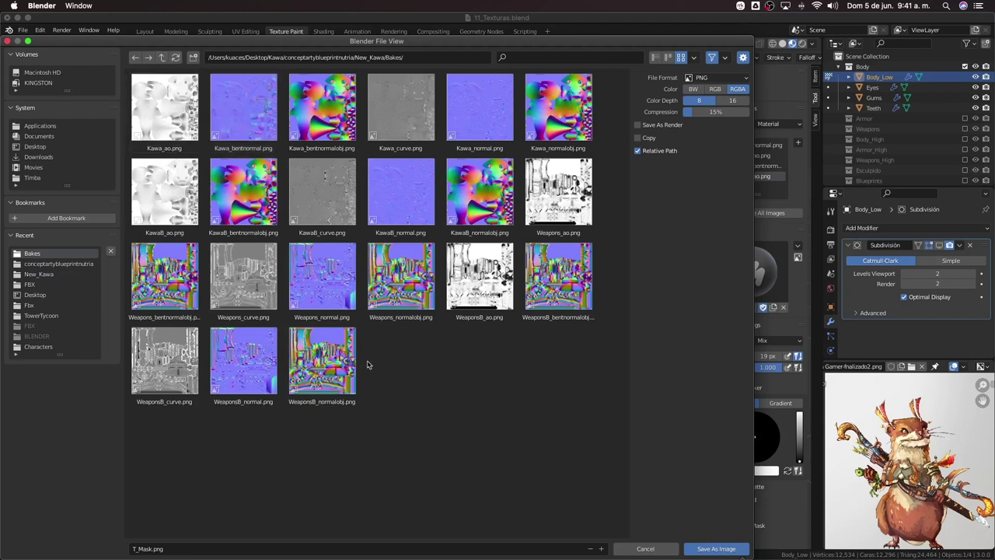
left_click(701, 550)
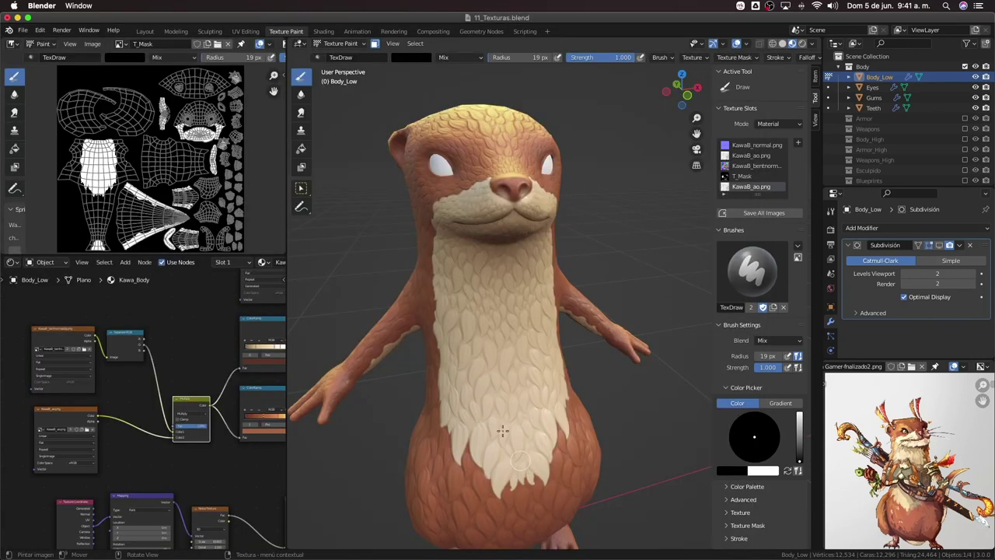
Zoom into the mask, switch to white and paint an oval patch, then open the File menu
scroll(527, 222, "up", 3)
scroll(175, 168, "up", 1)
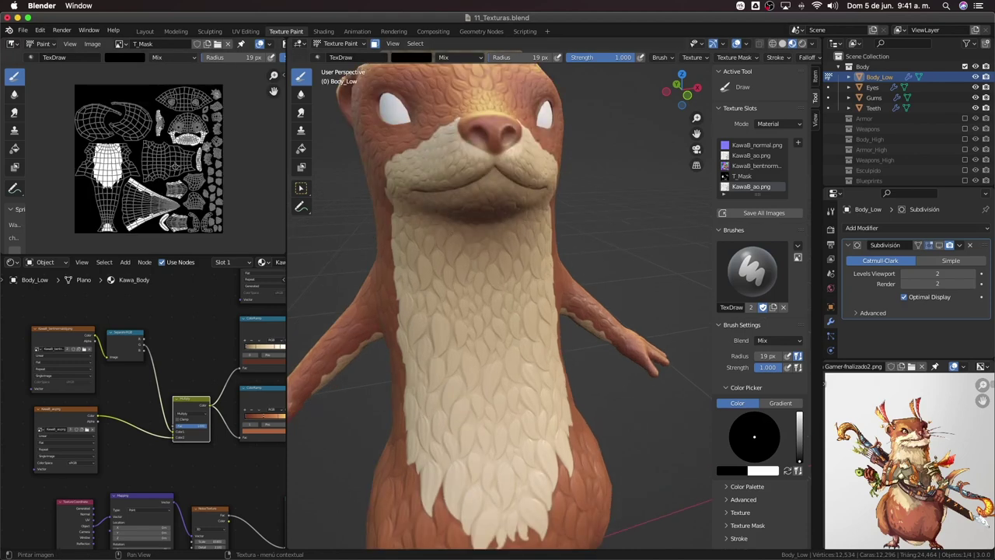
scroll(173, 165, "up", 2)
left_click(173, 166)
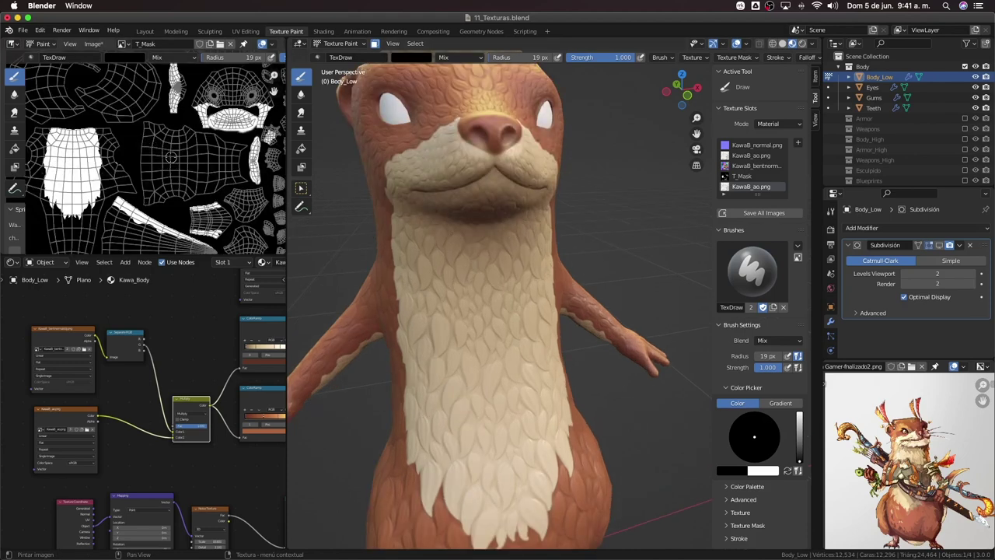
key("x")
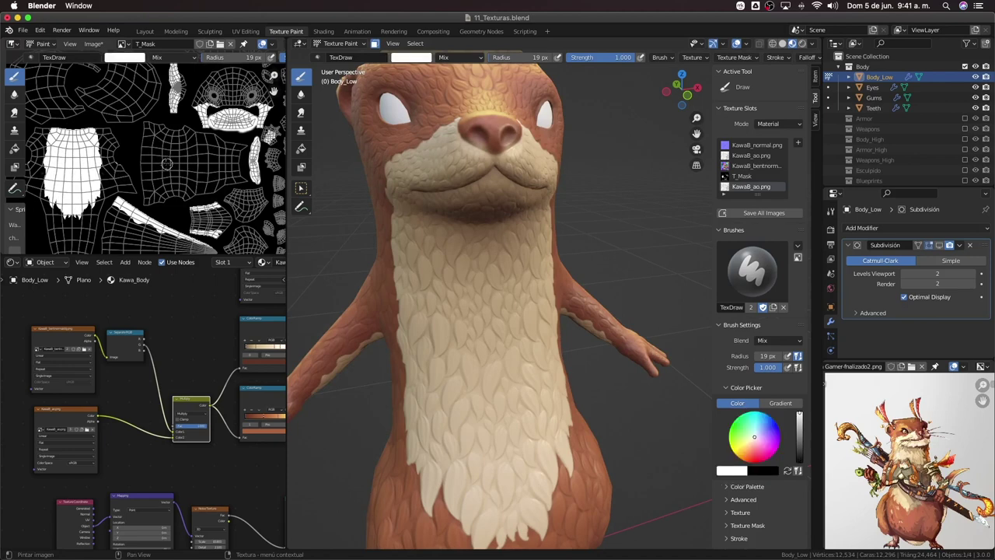
left_click_drag(167, 152, 178, 183)
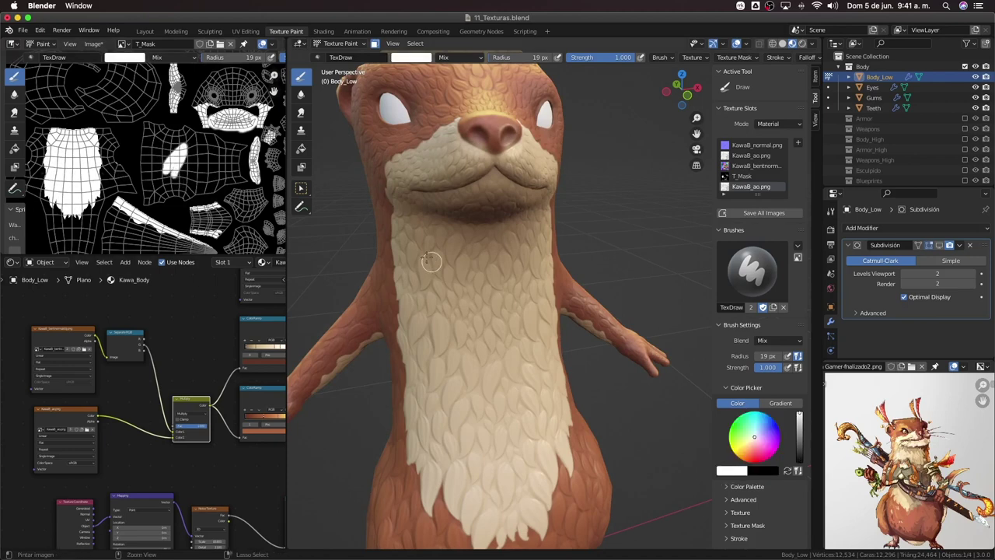
left_click(23, 30)
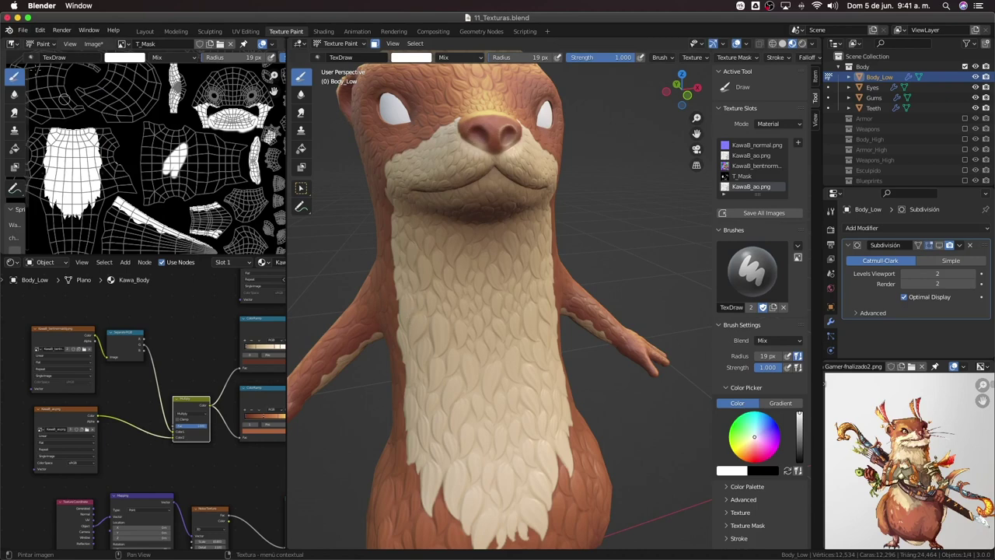
left_click(23, 30)
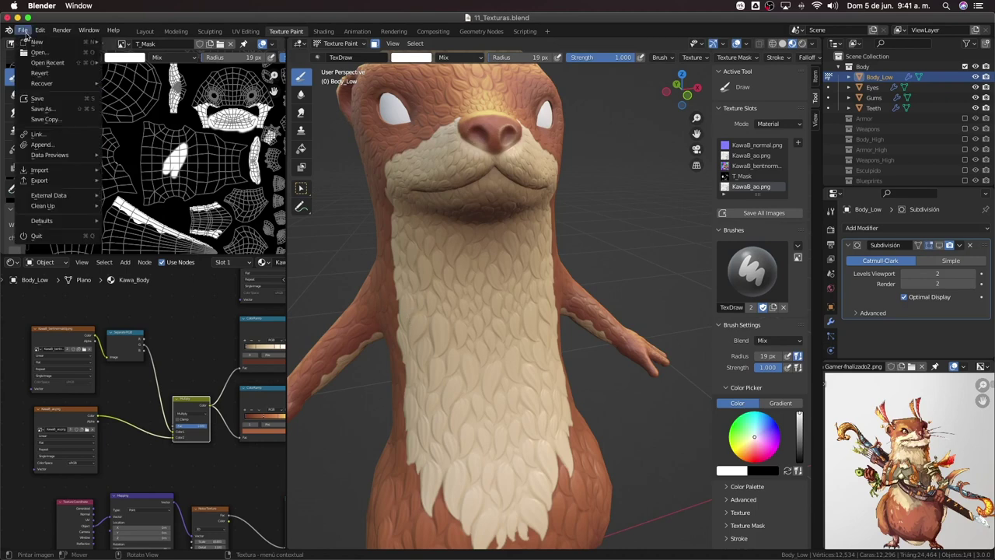
Revert the file to its last save, then run File > External Data > Pack Resources
left_click(45, 82)
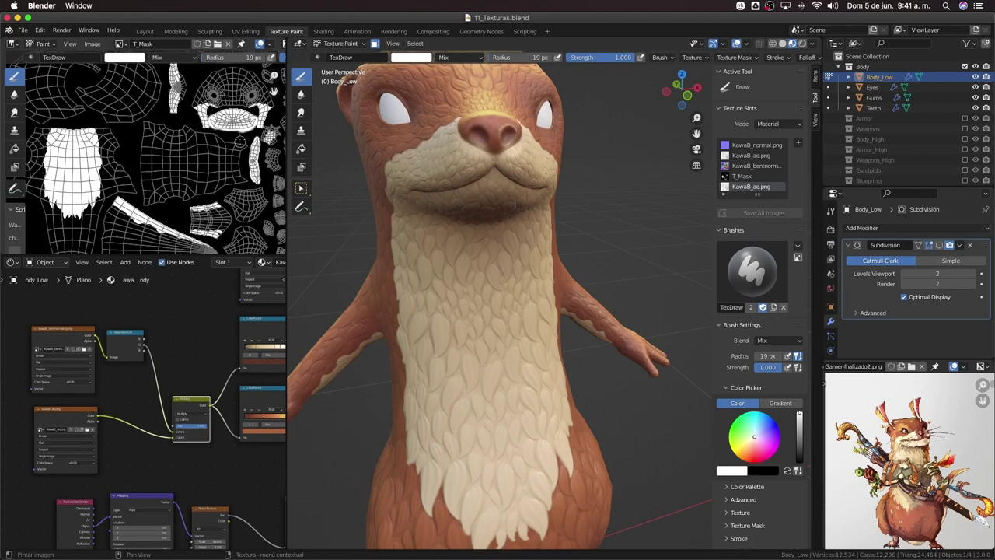
left_click(93, 43)
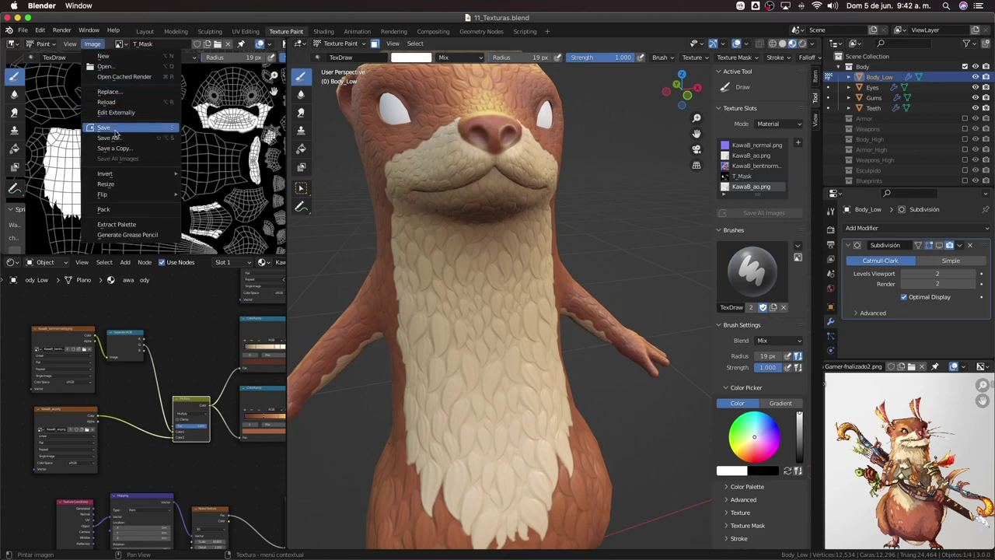
left_click(23, 29)
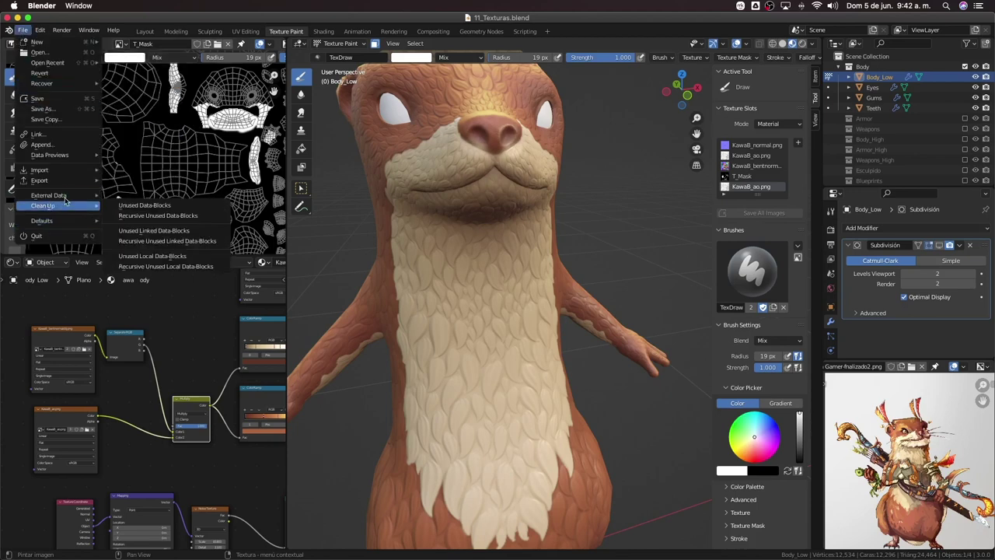
mouse_move(49, 195)
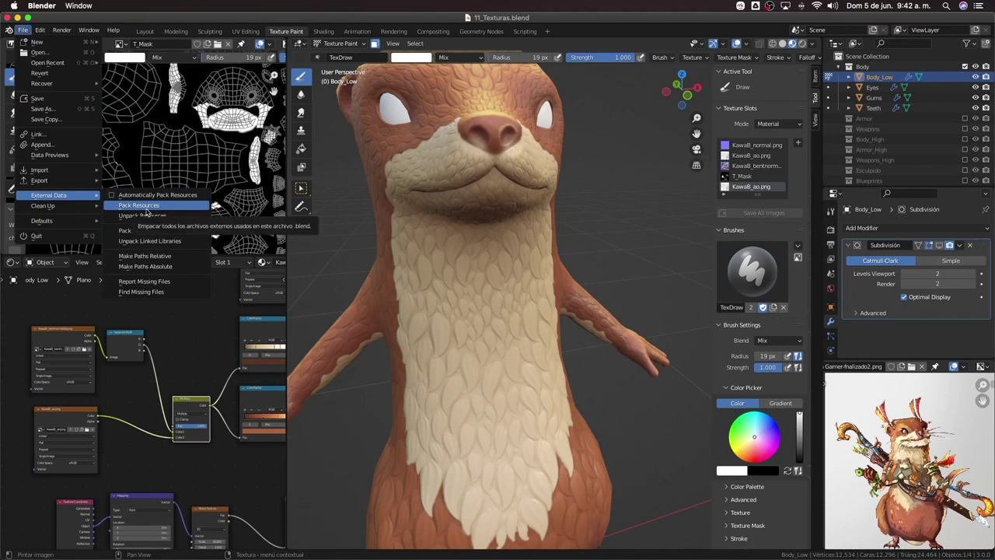
left_click(168, 171)
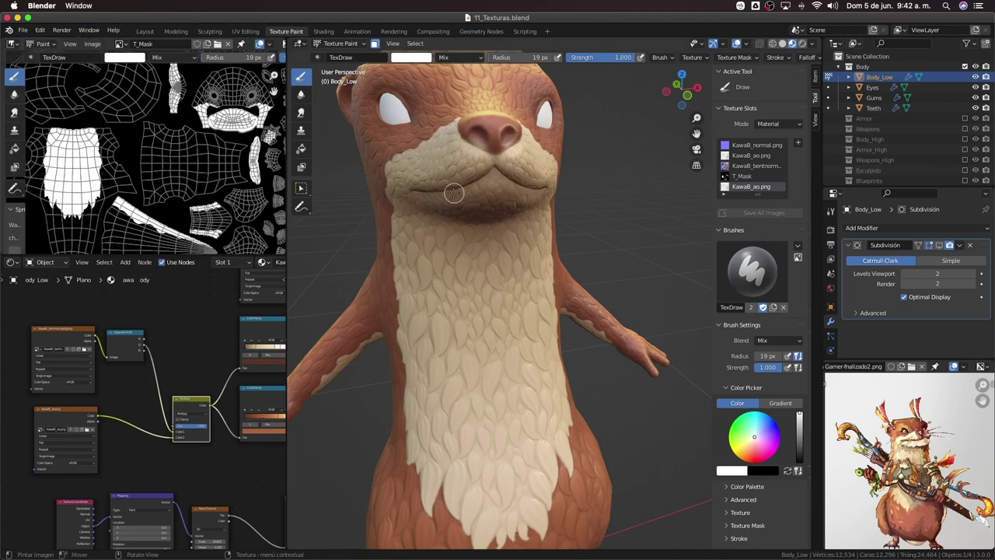
scroll(454, 193, "down", 5)
Enable the Subdivision modifier's viewport display so the otter appears smooth
mouse_move(474, 211)
middle_mouse_down()
mouse_move(427, 349)
mouse_move(519, 331)
mouse_move(513, 345)
middle_mouse_up()
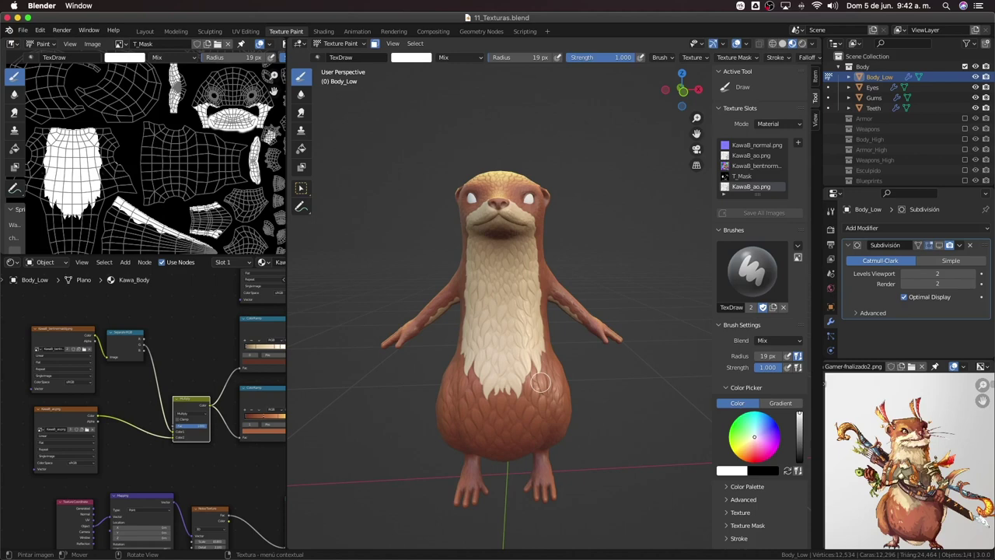
mouse_move(637, 233)
middle_mouse_down()
mouse_move(568, 258)
mouse_move(581, 260)
middle_mouse_up()
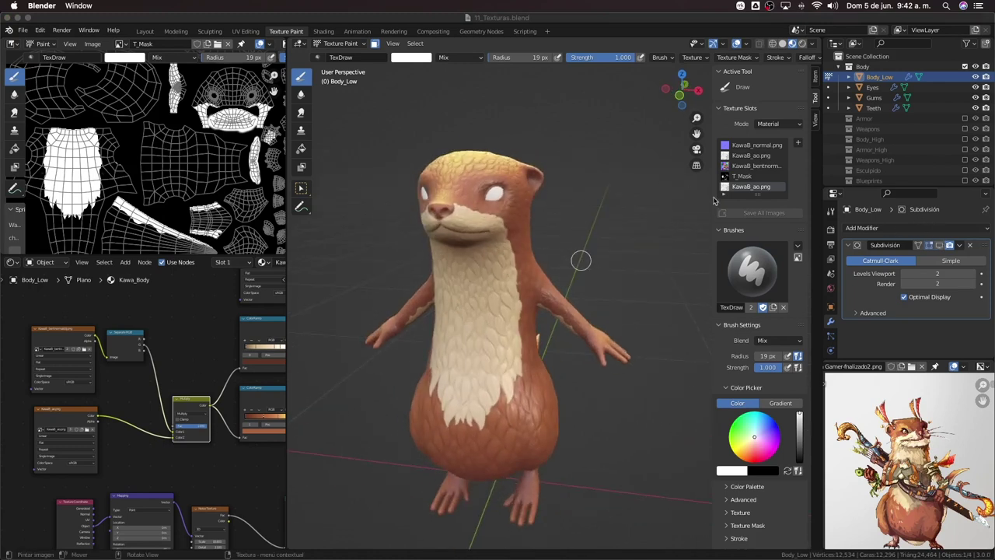
left_click(941, 245)
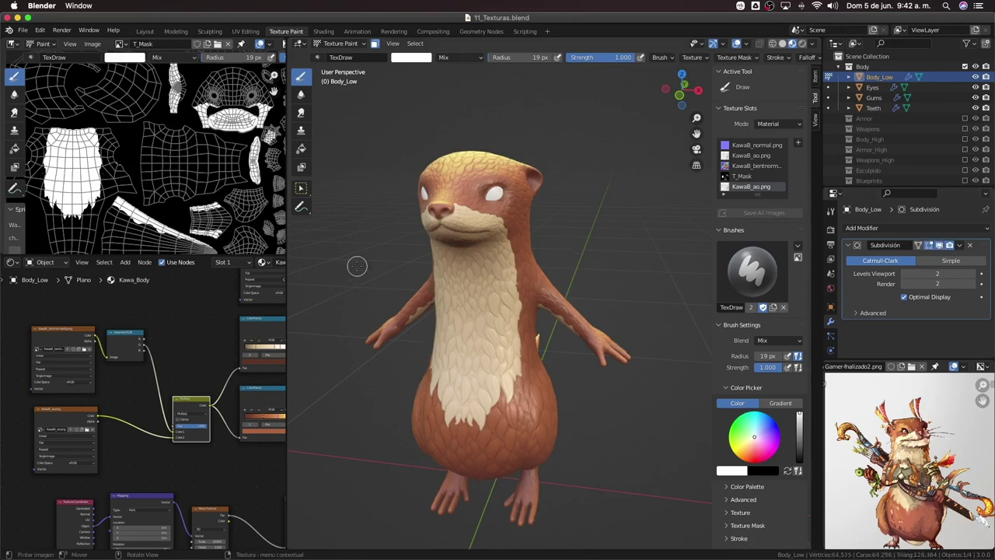
mouse_move(410, 254)
middle_mouse_down()
mouse_move(481, 250)
mouse_move(467, 260)
mouse_move(531, 275)
middle_mouse_up()
scroll(489, 263, "up", 4)
scroll(488, 263, "down", 3)
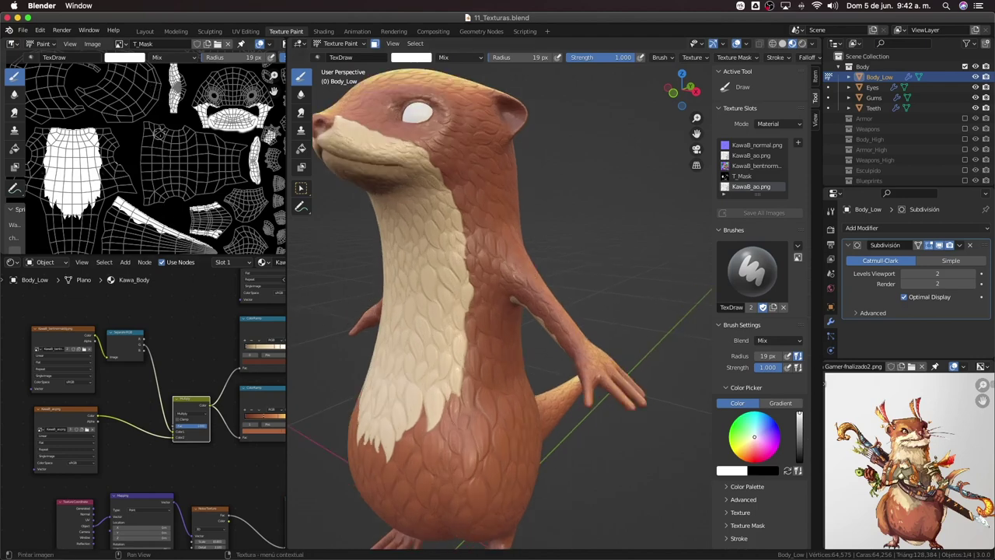
Inspect the otter from the front while panning the node graph, then show Mission Control
mouse_move(372, 173)
middle_mouse_down()
mouse_move(500, 236)
mouse_move(485, 268)
mouse_move(511, 269)
mouse_move(451, 272)
middle_mouse_up()
scroll(493, 261, "up", 3)
scroll(517, 249, "down", 3)
scroll(415, 260, "down", 2)
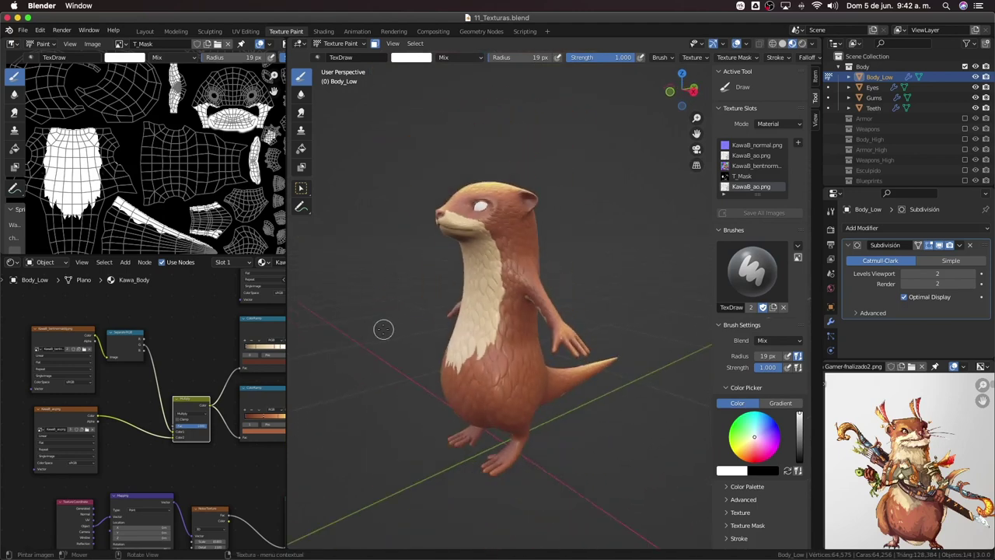
mouse_move(248, 377)
middle_mouse_down()
mouse_move(218, 392)
mouse_move(107, 409)
middle_mouse_up()
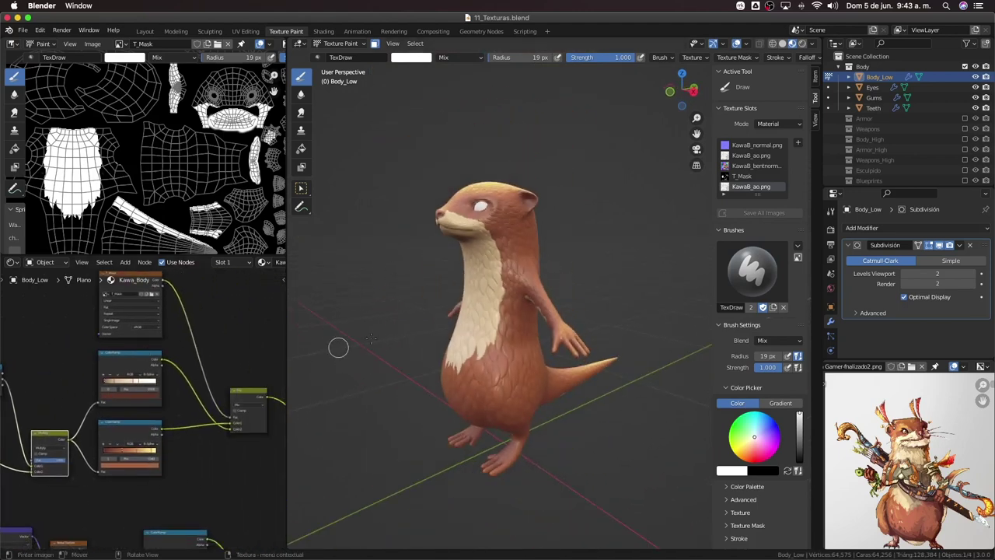
middle_click_drag(475, 284, 537, 286)
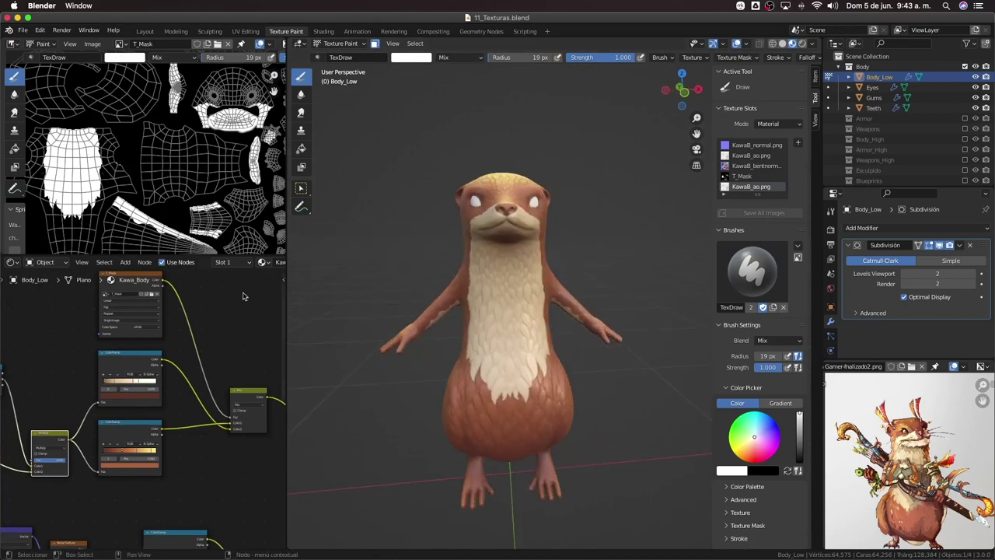
middle_click_drag(102, 277, 135, 296)
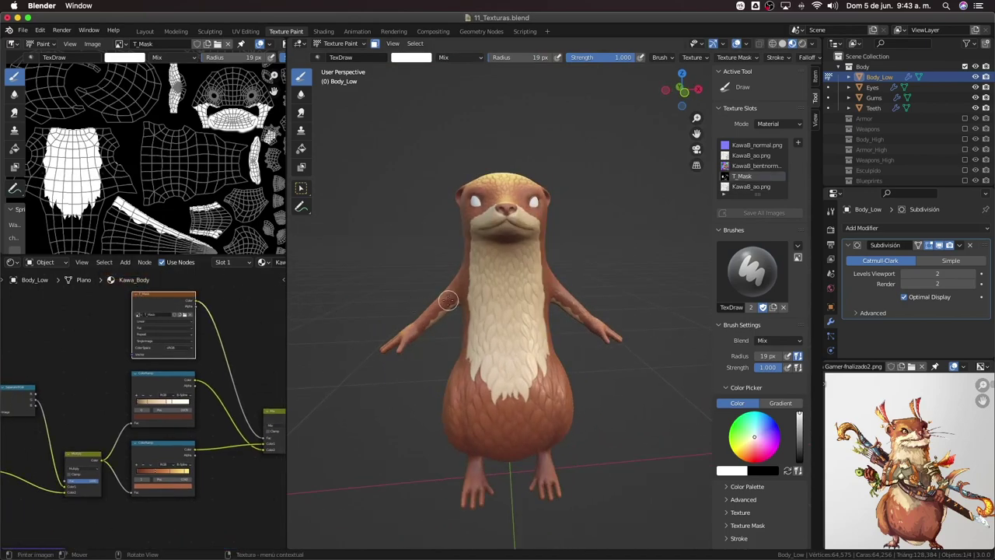
key("ctrl+Up")
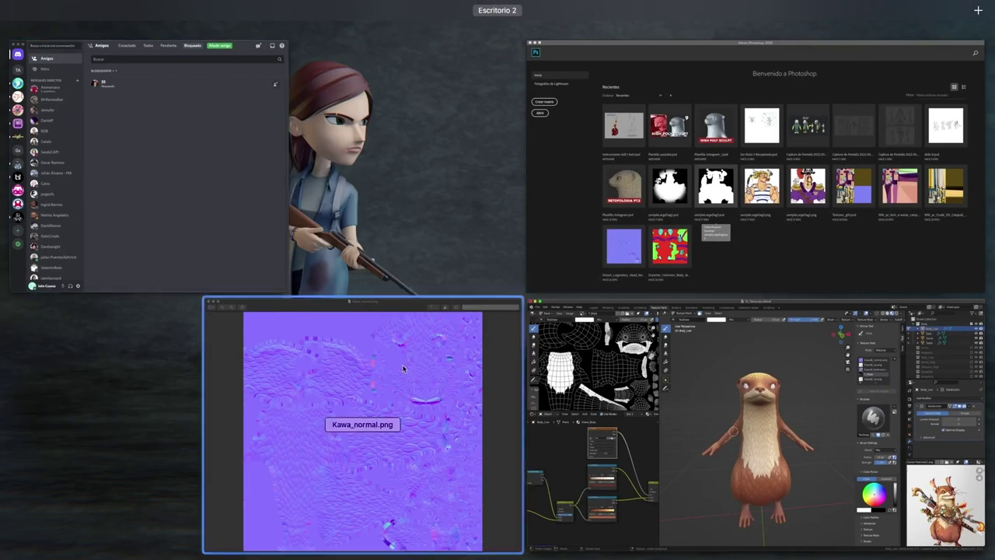
Bring Photoshop to the front and start opening a file from the Abrir dialog
left_click(613, 254)
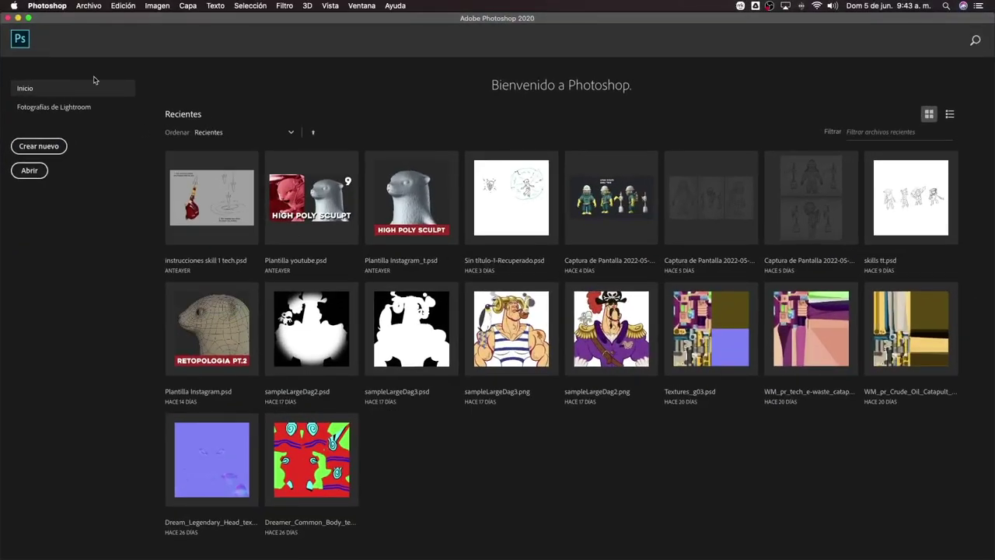
left_click(89, 6)
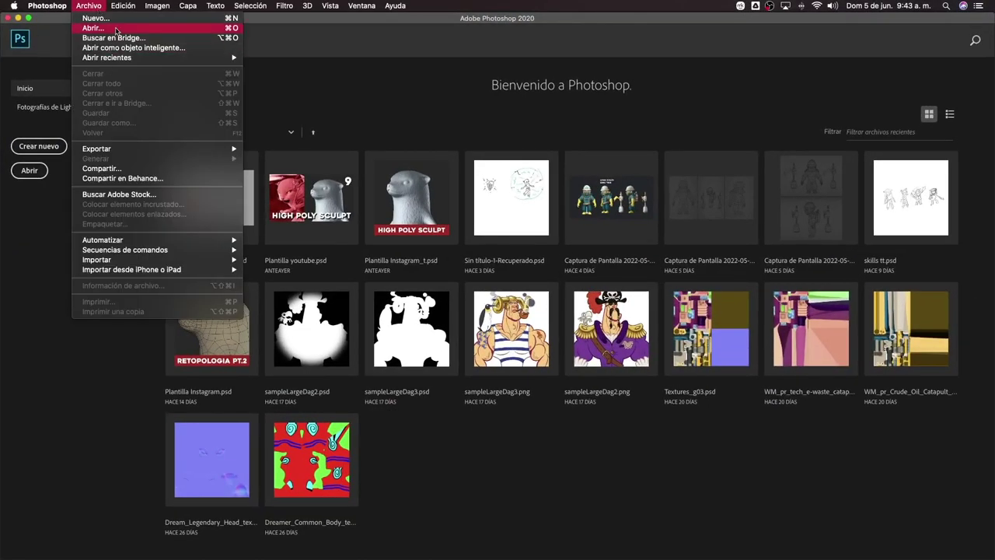
left_click(101, 28)
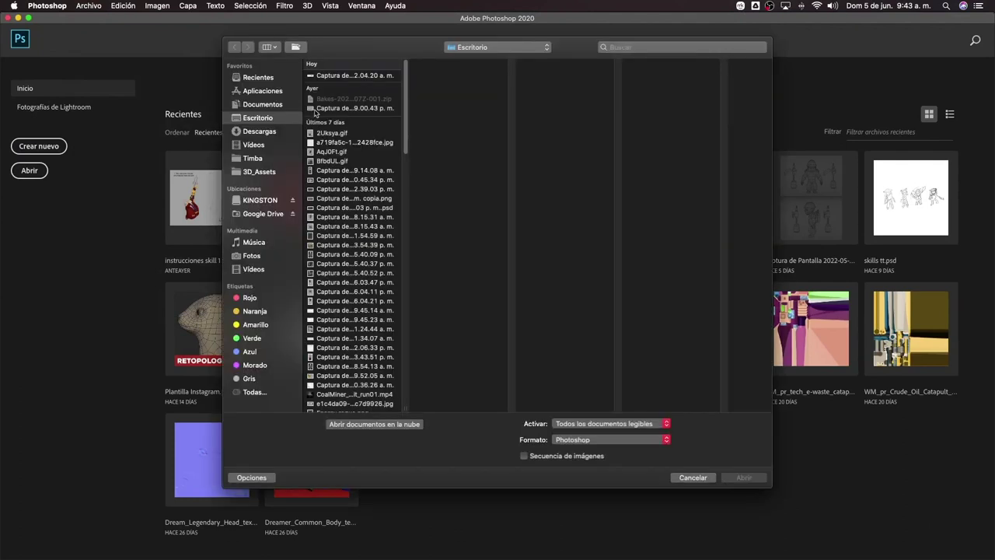
left_click(335, 77)
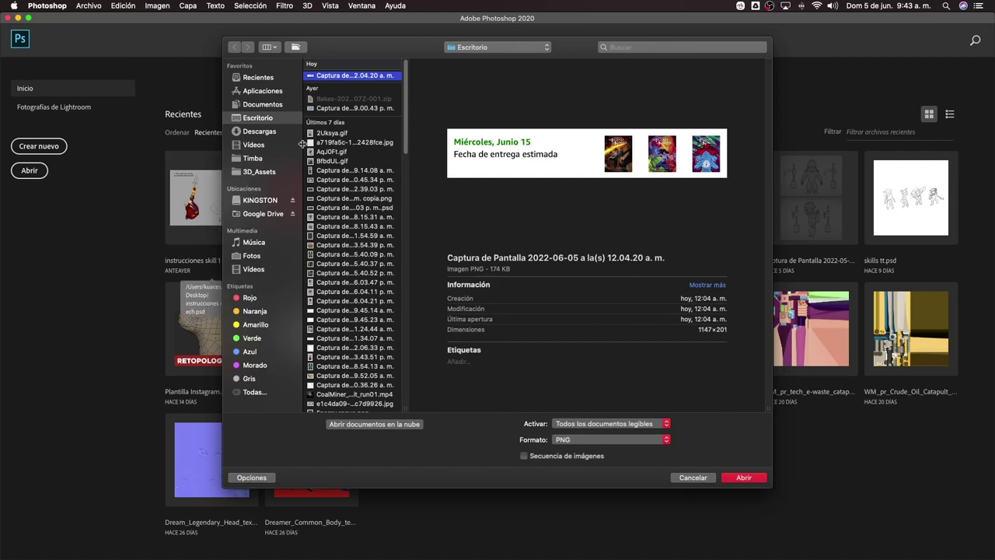
Browse Kawa > concept > New_Kawa > Bakes and open T_Mask.png
scroll(350, 233, "down", 3)
scroll(354, 248, "down", 5)
scroll(357, 249, "down", 3)
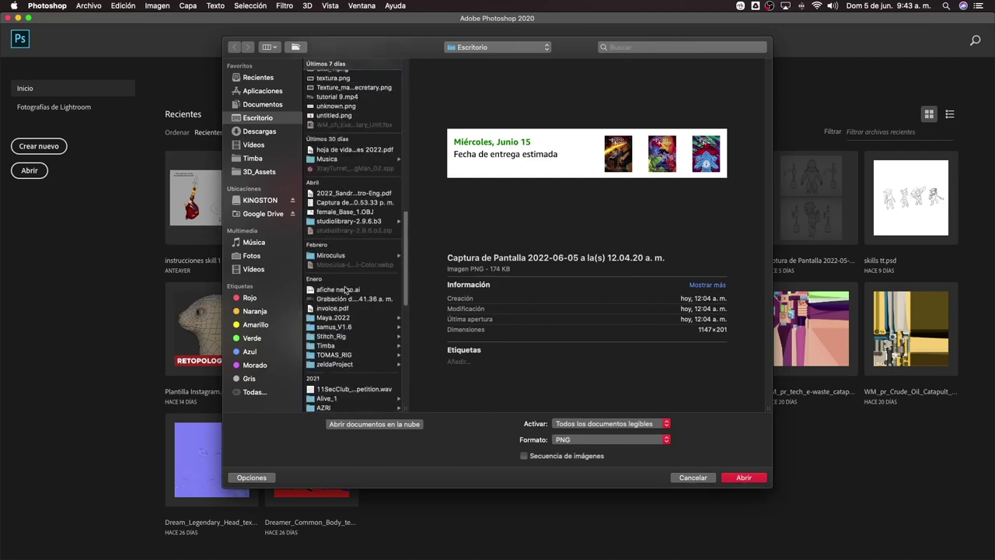
scroll(345, 289, "down", 2)
scroll(345, 299, "down", 2)
scroll(343, 310, "down", 2)
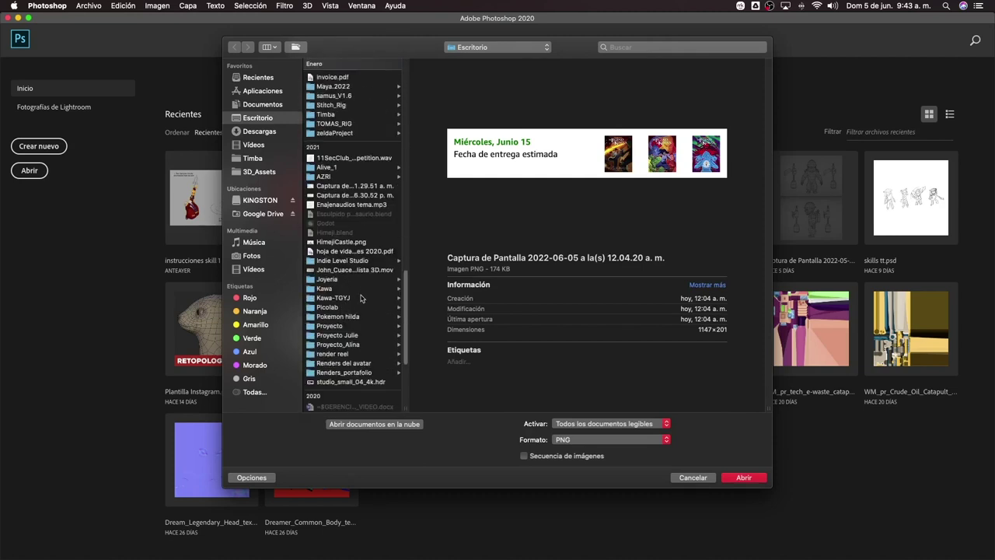
left_click(361, 291)
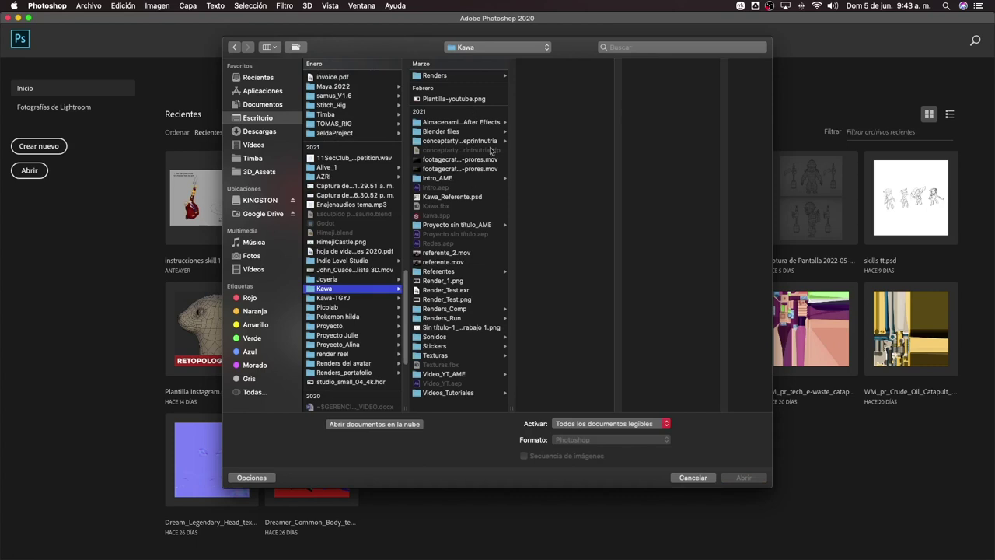
left_click(494, 142)
left_click(554, 99)
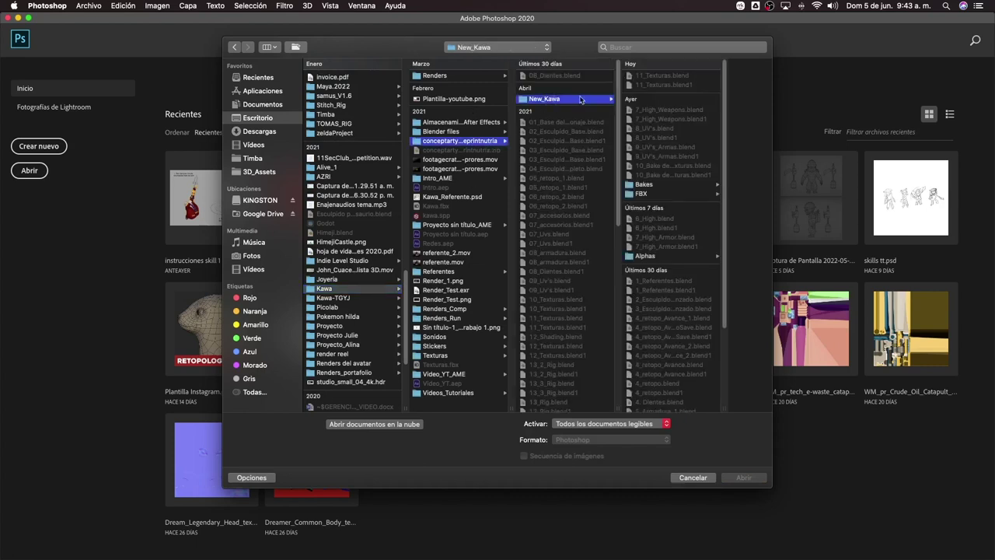
left_click(667, 195)
left_click(595, 186)
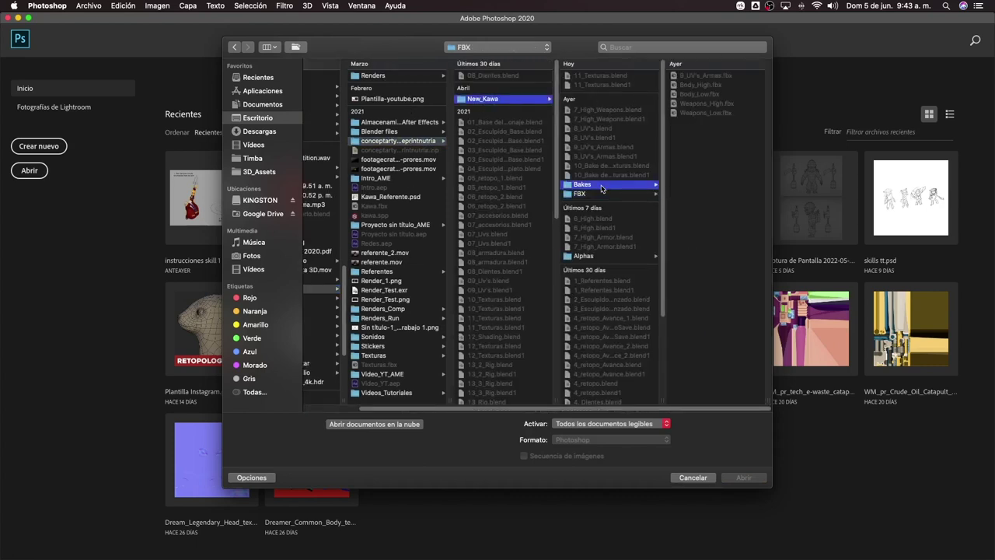
left_click(715, 76)
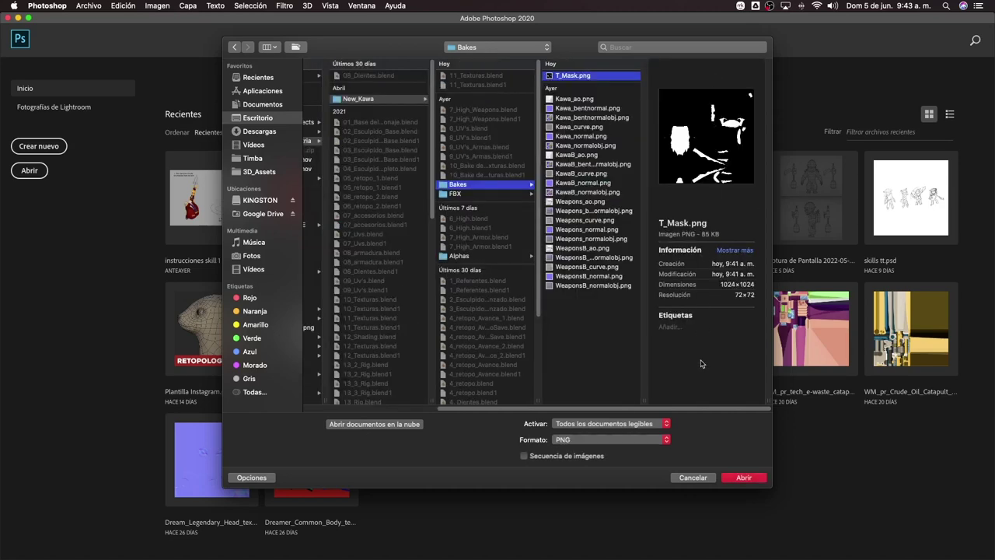
left_click(739, 480)
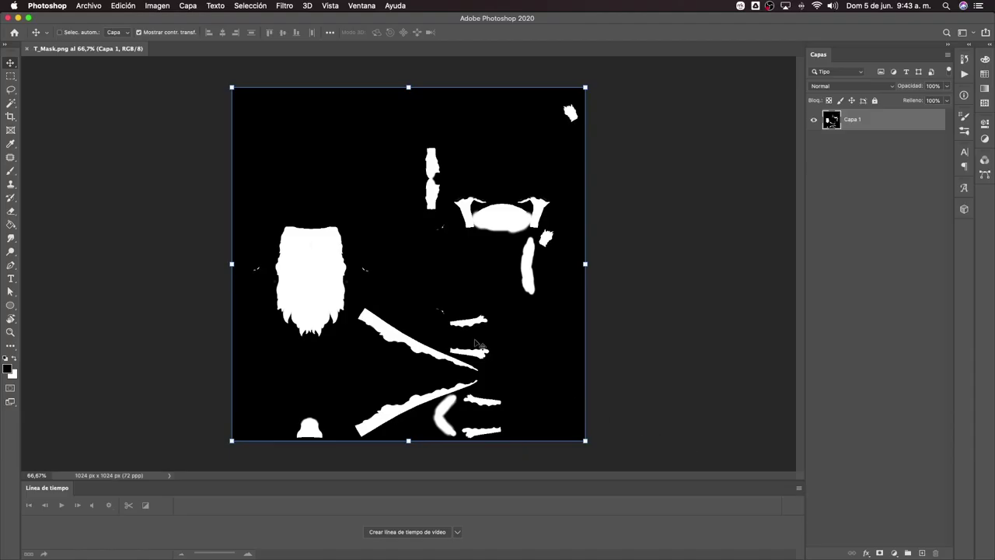
Use Imagen > Tamaño de imagen to resize T_Mask to 4096 × 4096 px
left_click(166, 6)
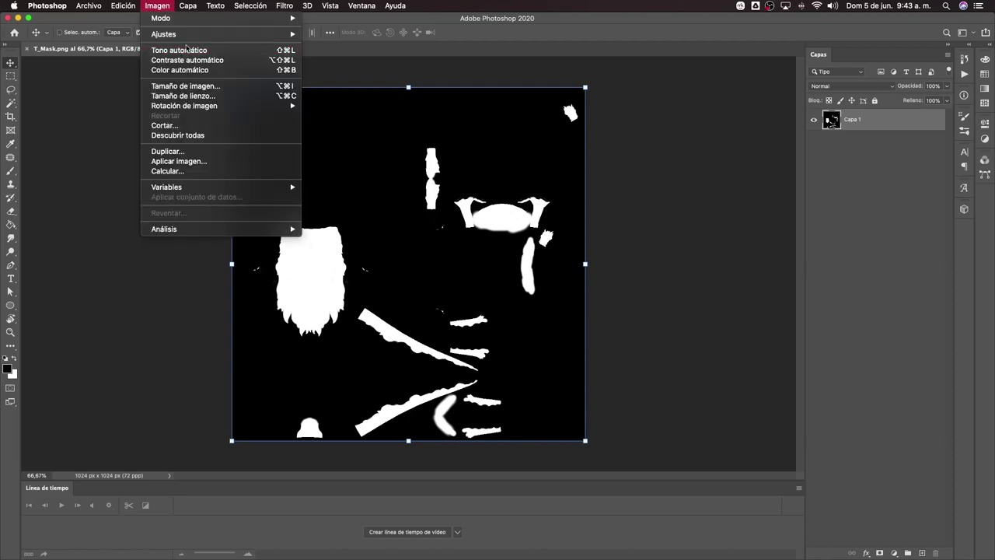
left_click(218, 90)
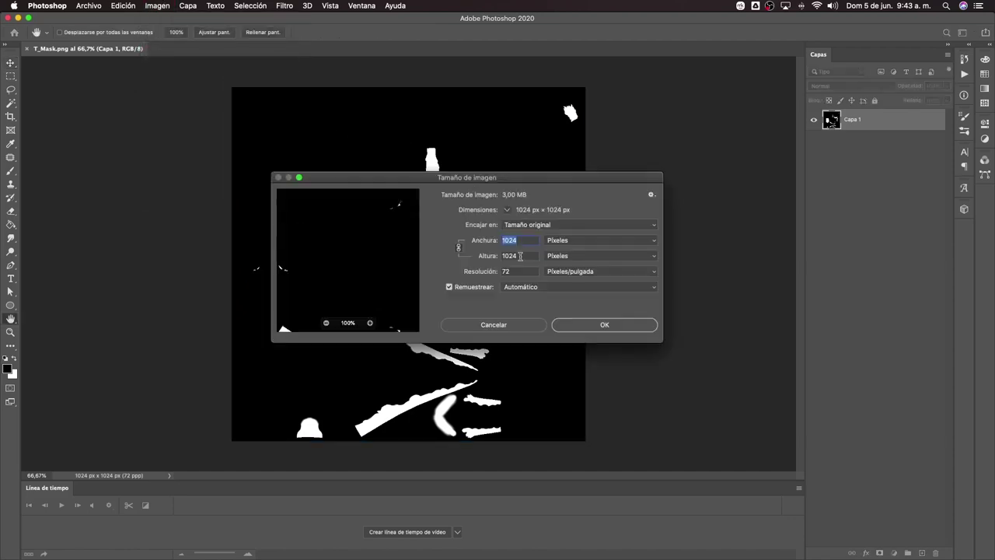
type("40")
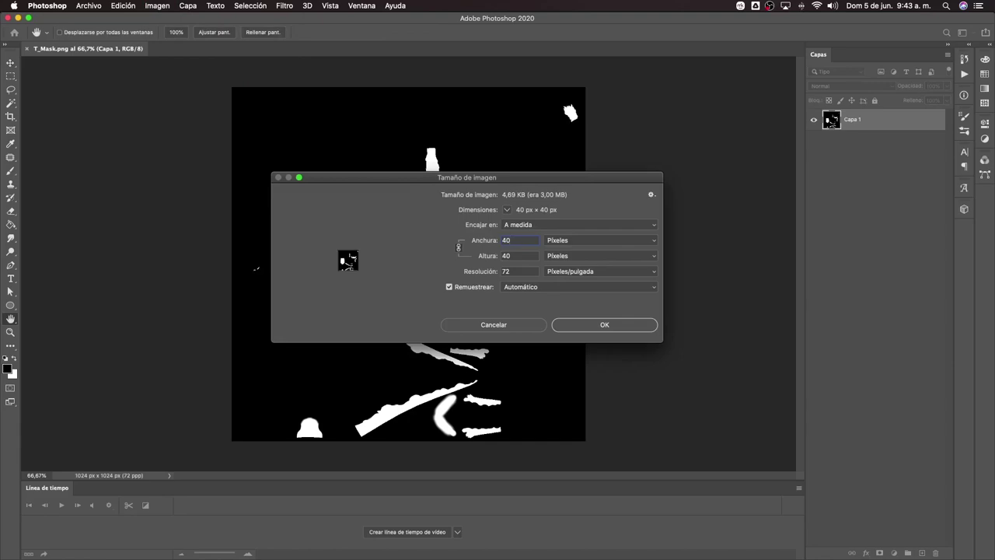
type("96")
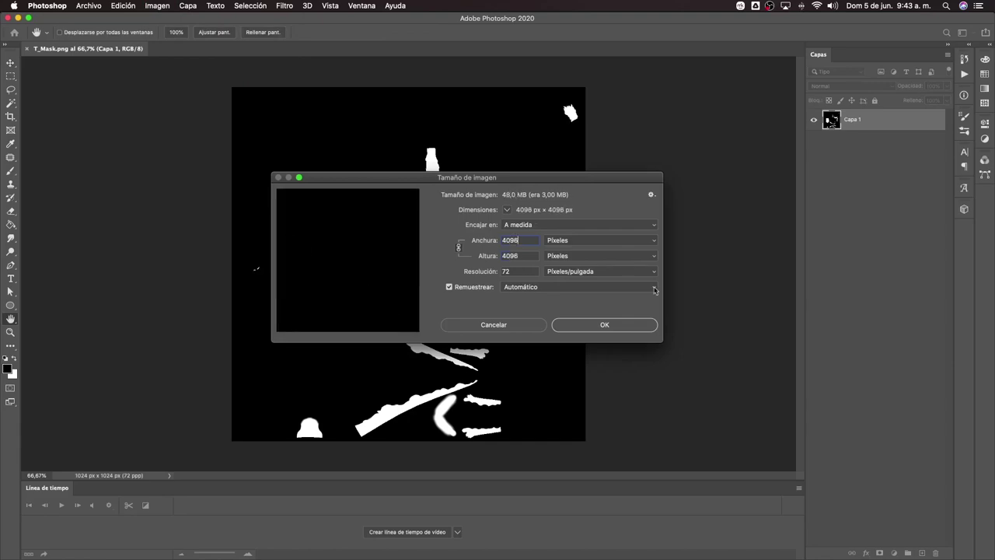
left_click(620, 331)
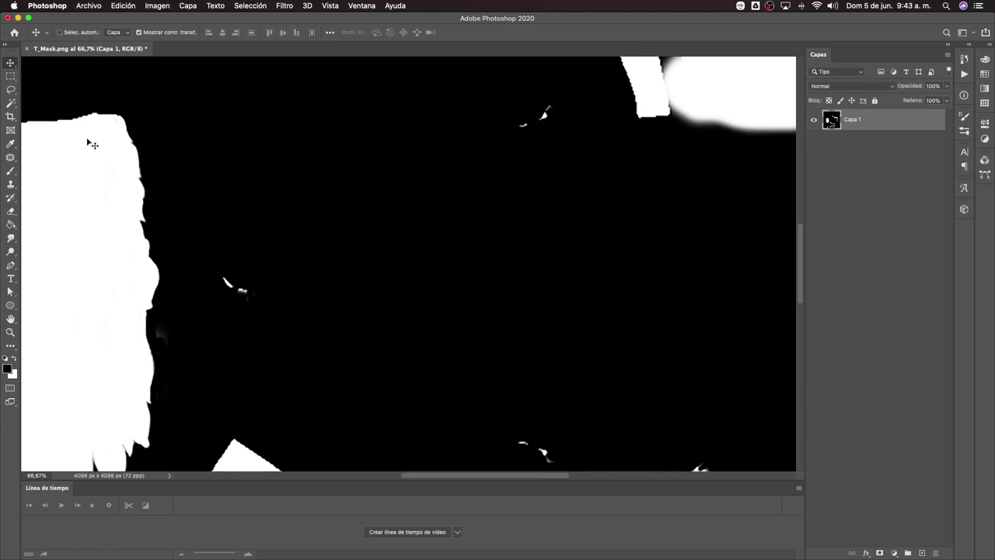
Apply a Desenfocar blur filter to soften the mask, then save T_Mask.png
left_click(286, 6)
mouse_move(302, 129)
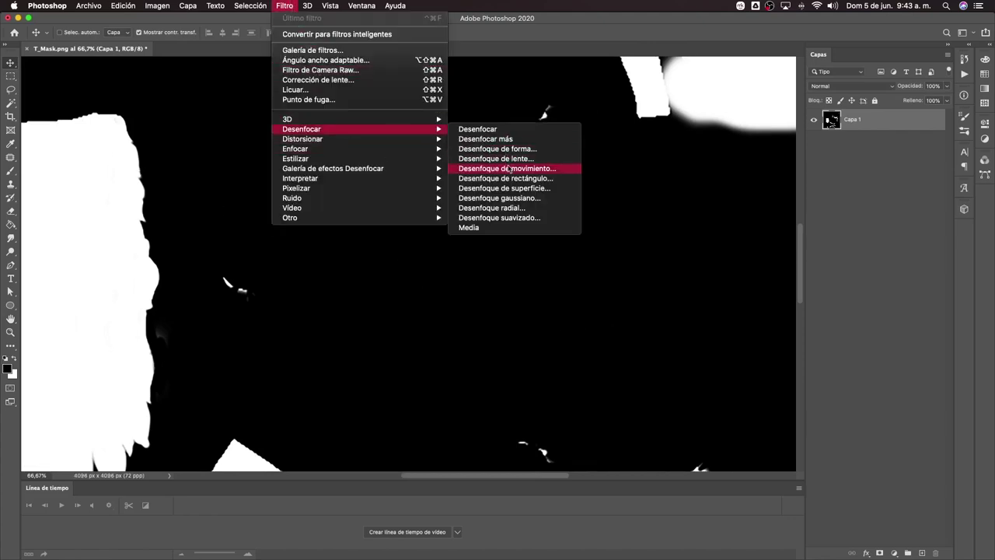
left_click(503, 200)
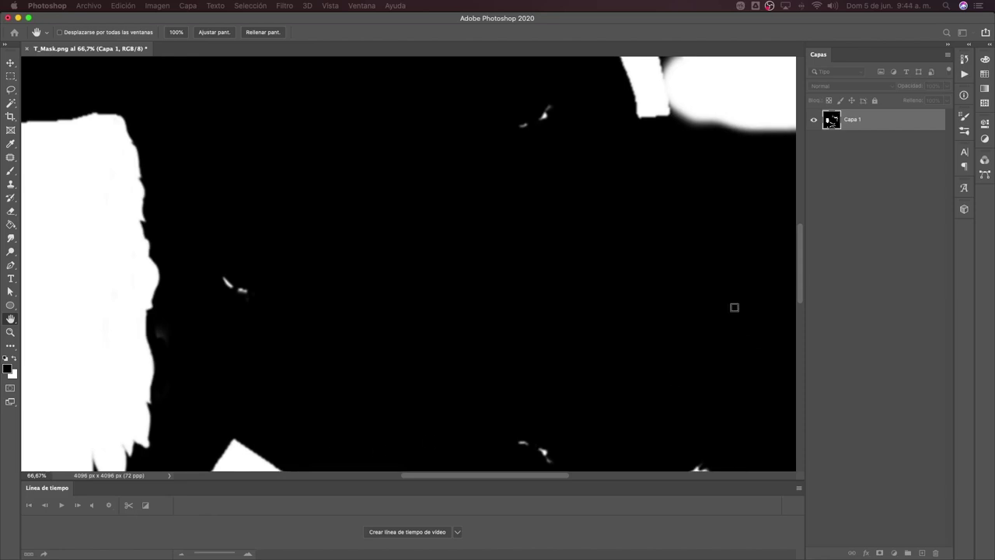
scroll(506, 371, "down", 5)
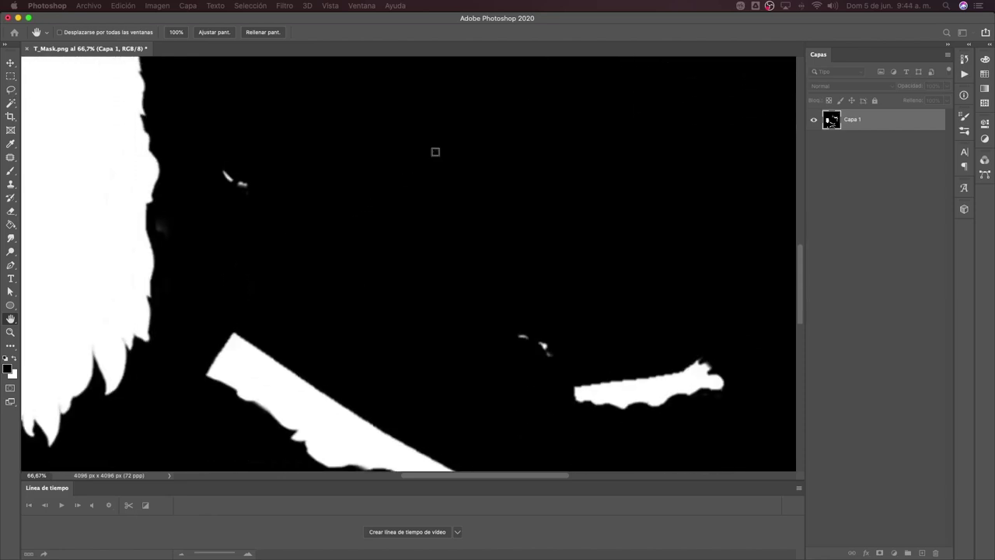
scroll(347, 146, "up", 3)
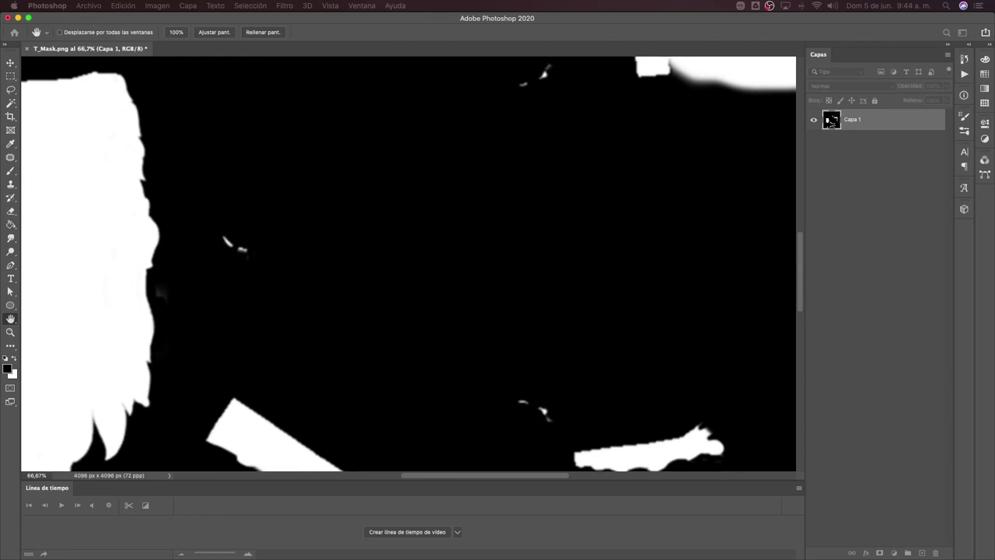
key("space")
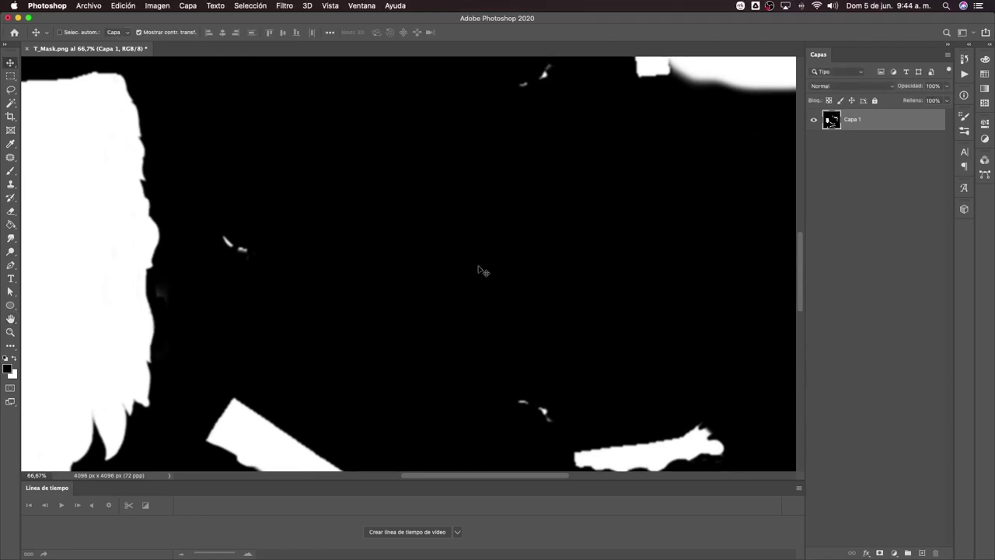
key("ctrl+s")
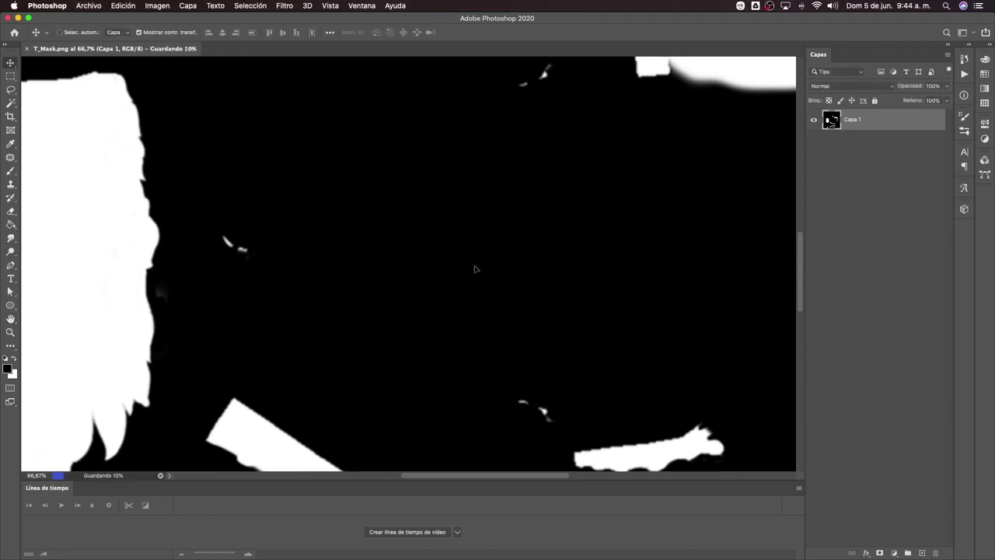
In Blender, reload the T_Mask image so it picks up the updated mask file from disk
key("ctrl+Up")
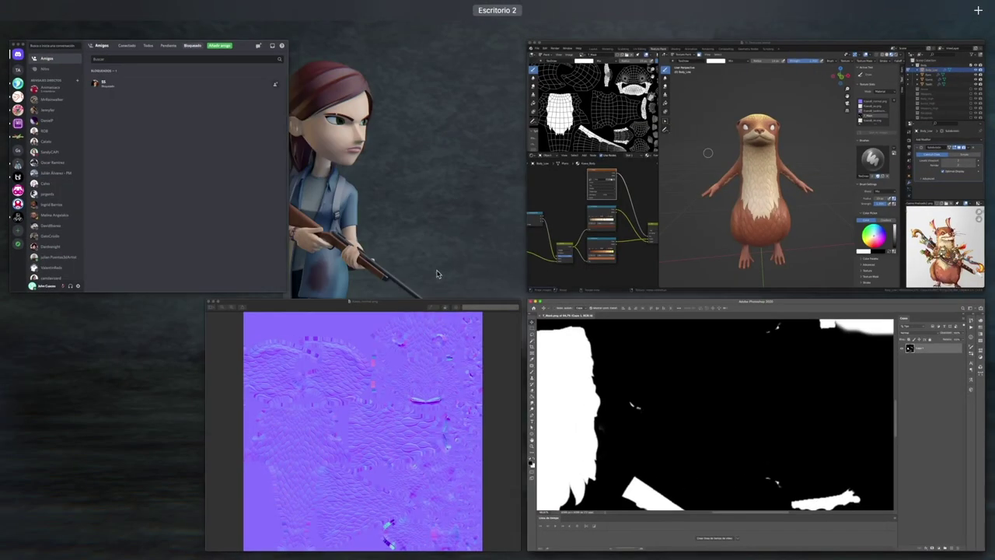
left_click(536, 249)
scroll(485, 246, "up", 5)
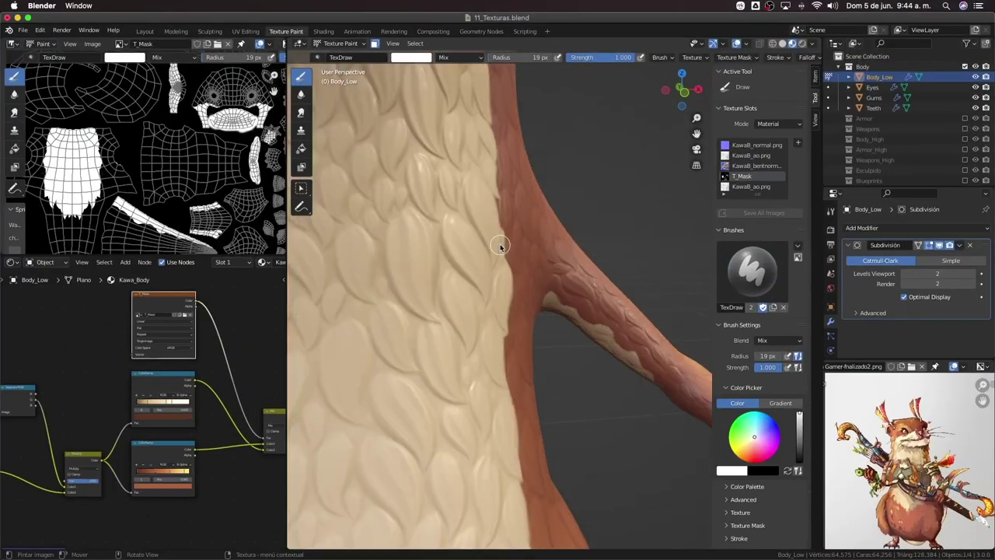
scroll(490, 245, "up", 2)
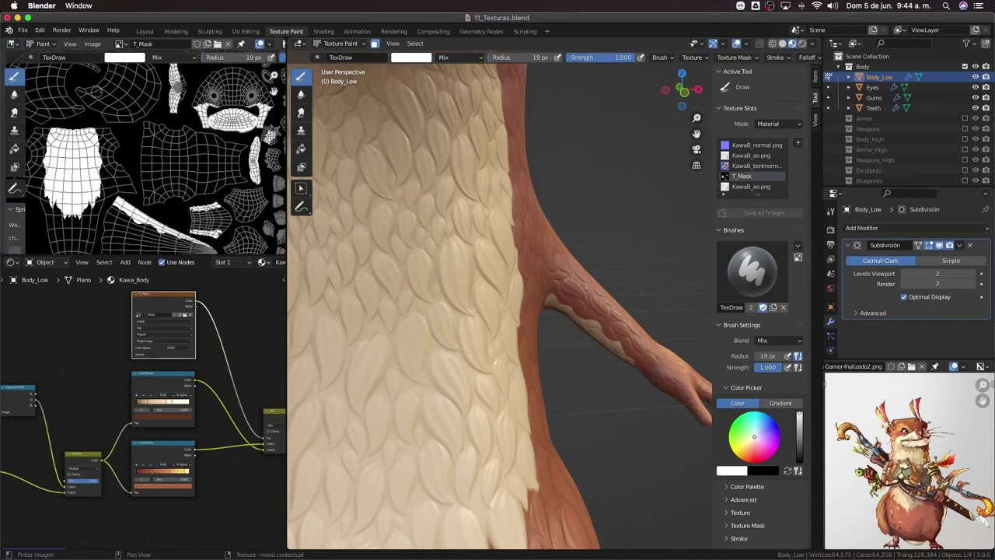
left_click(93, 43)
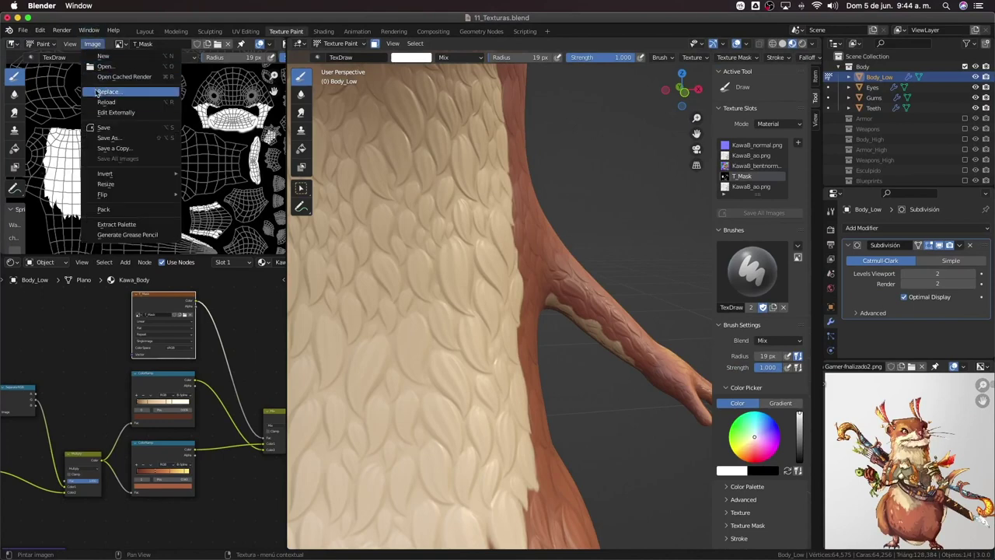
left_click(105, 103)
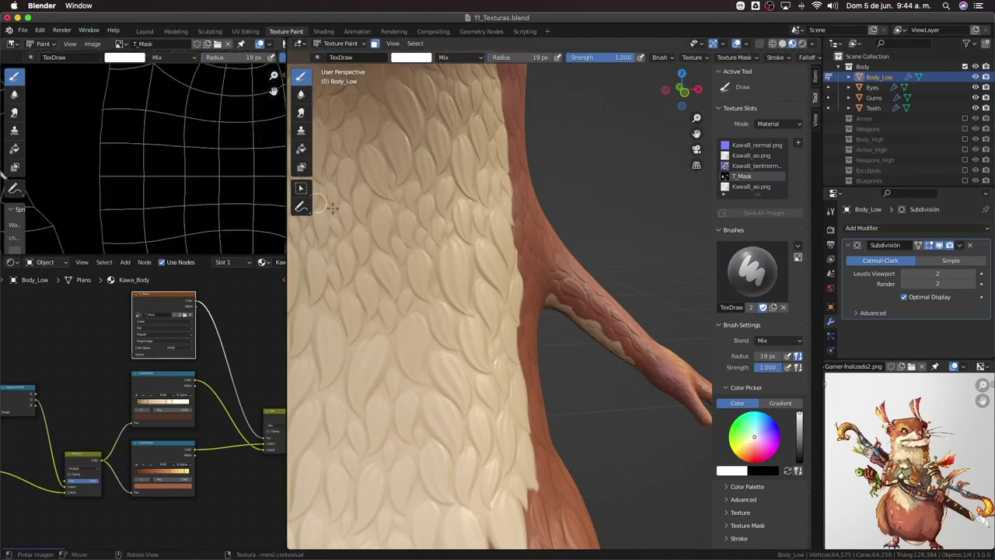
Orbit around the otter to inspect the updated fur-streak mask across the whole body
scroll(517, 206, "down", 3)
scroll(599, 271, "down", 2)
mouse_move(598, 271)
middle_mouse_down()
mouse_move(519, 319)
mouse_move(398, 334)
middle_mouse_up()
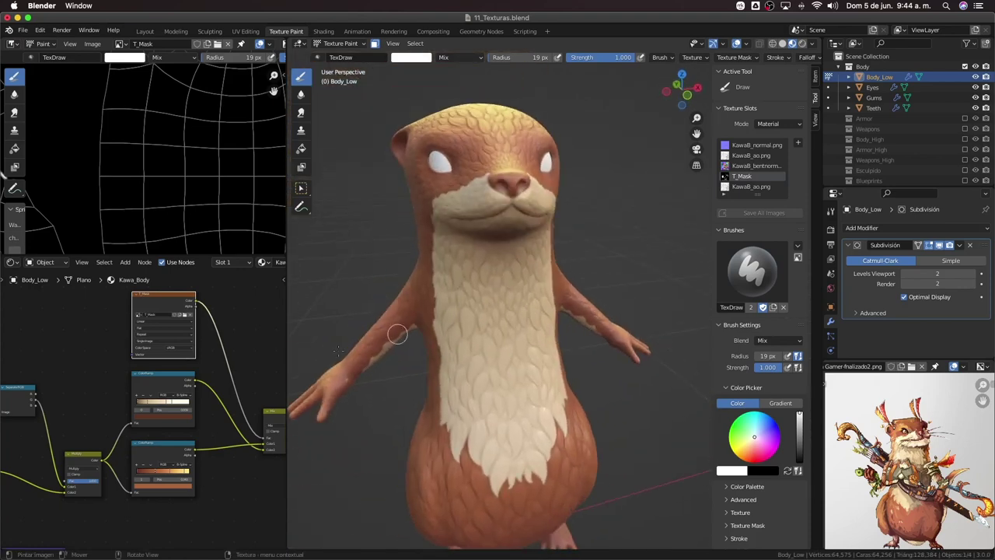
scroll(183, 381, "down", 3)
middle_click_drag(183, 382, 225, 373)
scroll(516, 308, "down", 3)
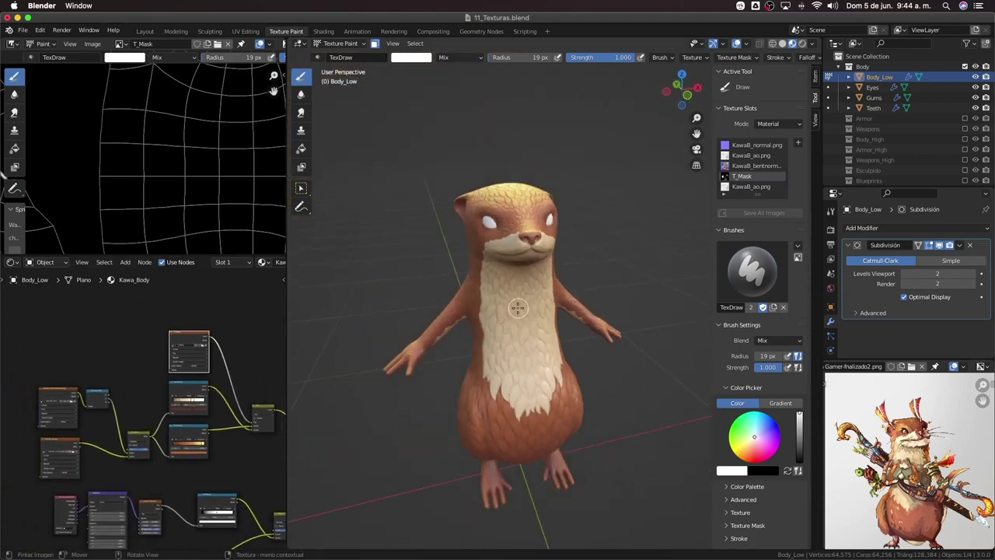
mouse_move(516, 309)
middle_mouse_down()
mouse_move(467, 313)
mouse_move(521, 297)
mouse_move(436, 311)
middle_mouse_up()
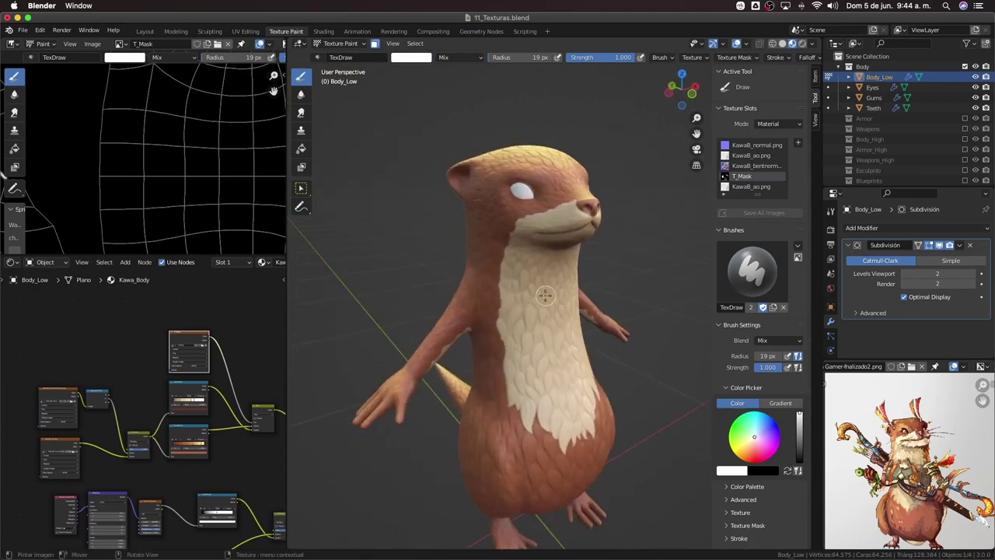
scroll(349, 324, "down", 2)
left_click_drag(205, 341, 142, 312)
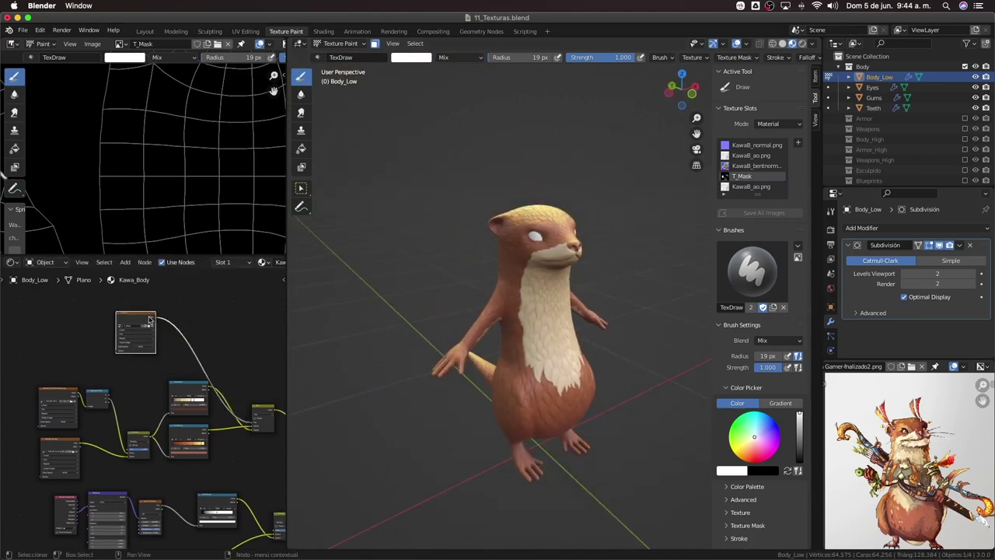
key("ctrl+Up")
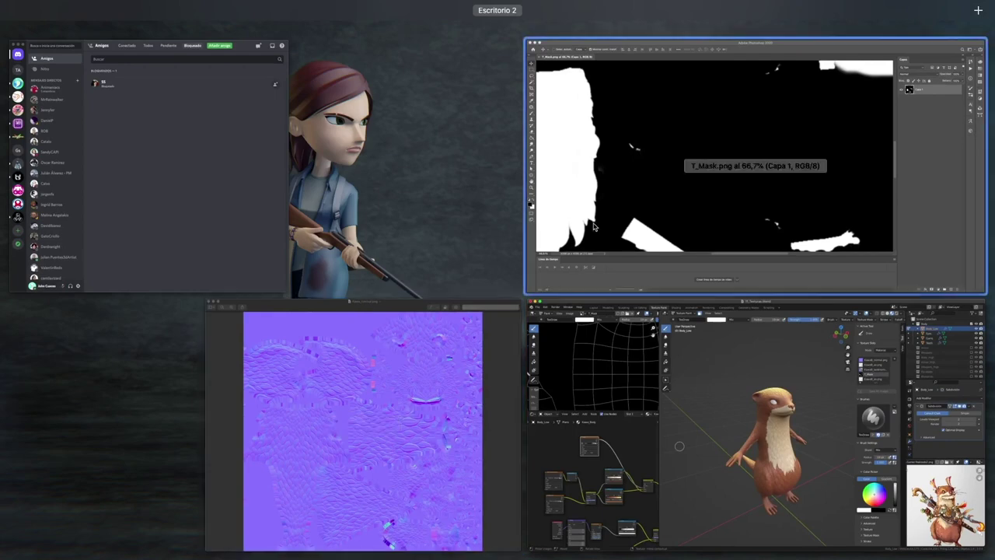
In Photoshop, fit the whole 4096 px T_Mask.png canvas in the window and briefly browse the Blur filters
left_click(650, 191)
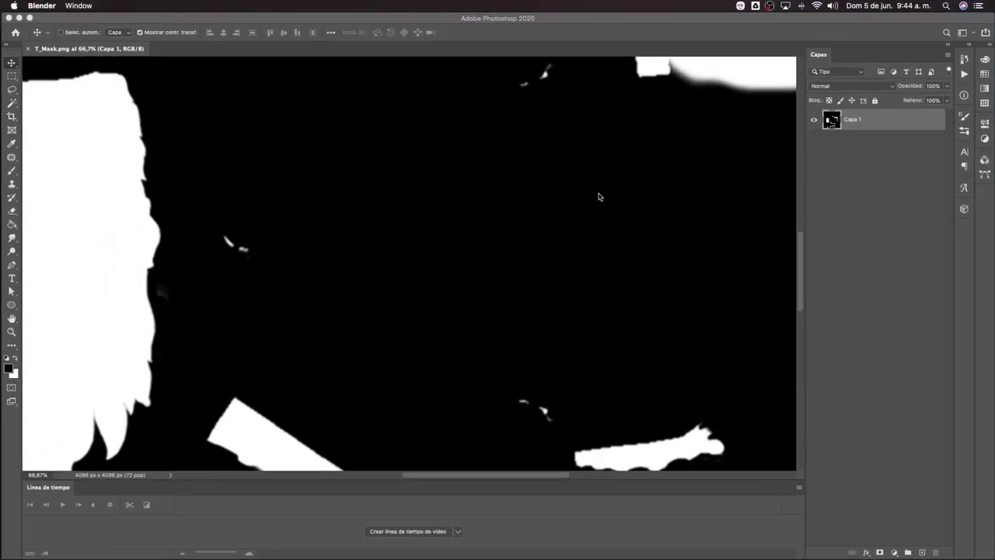
key("super+0")
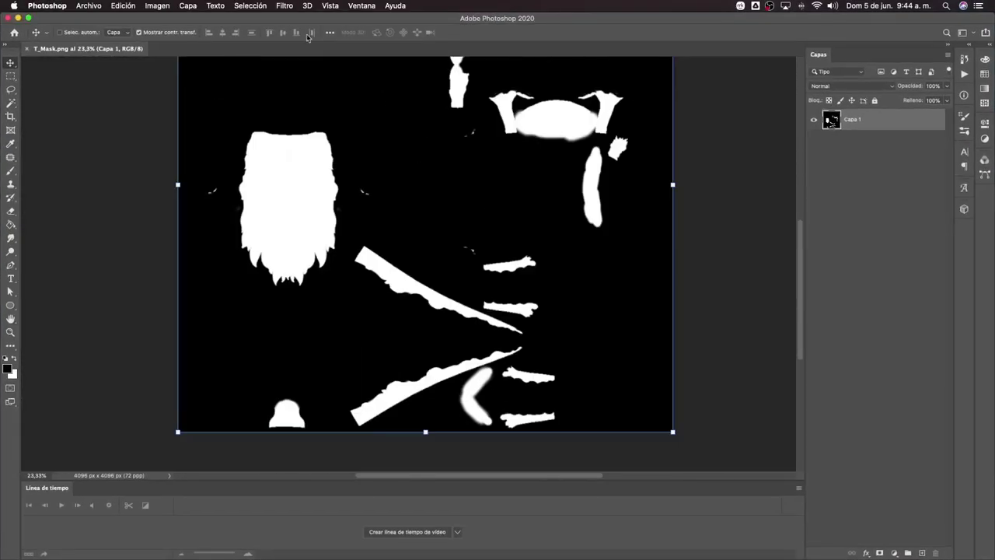
left_click(284, 6)
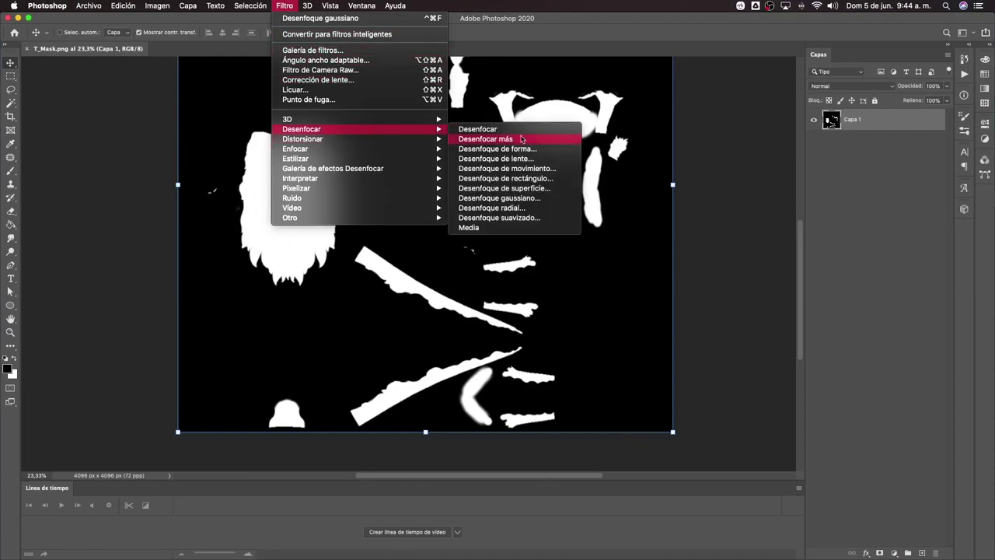
mouse_move(302, 130)
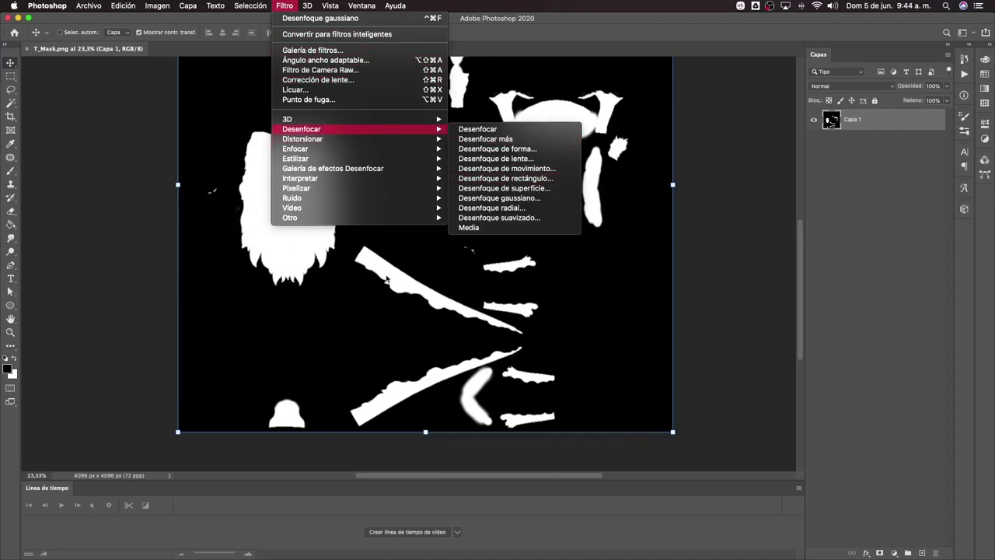
key("Escape")
key("ctrl+Up")
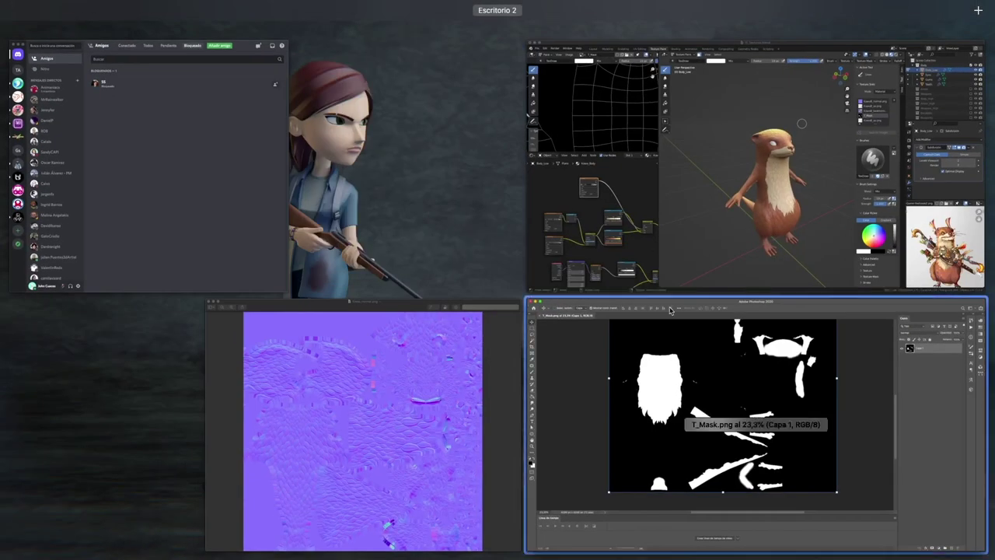
Back in Blender, nudge the selected node up-right and zoom the viewport closer to the otter
left_click(638, 228)
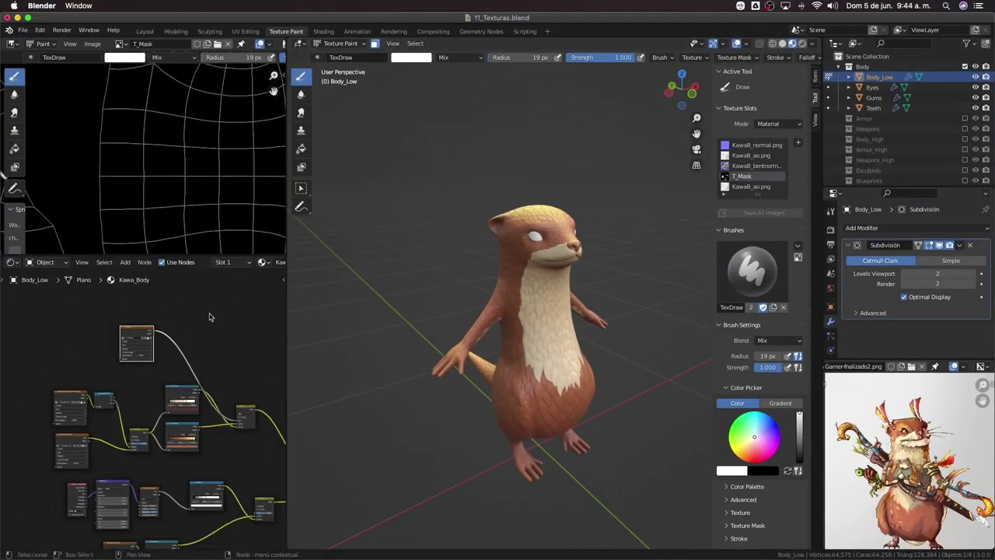
left_click_drag(146, 308, 198, 299)
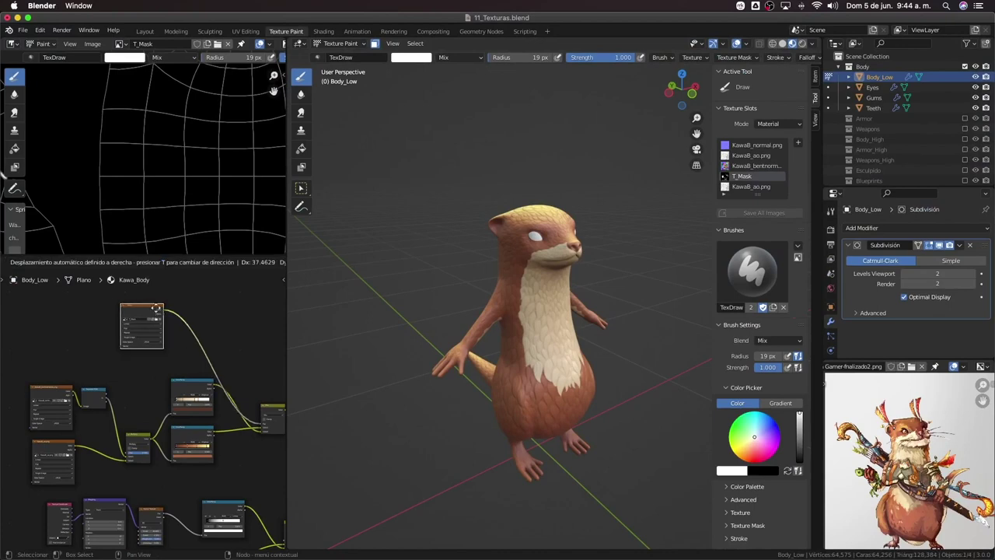
left_click(197, 300)
scroll(233, 311, "up", 1)
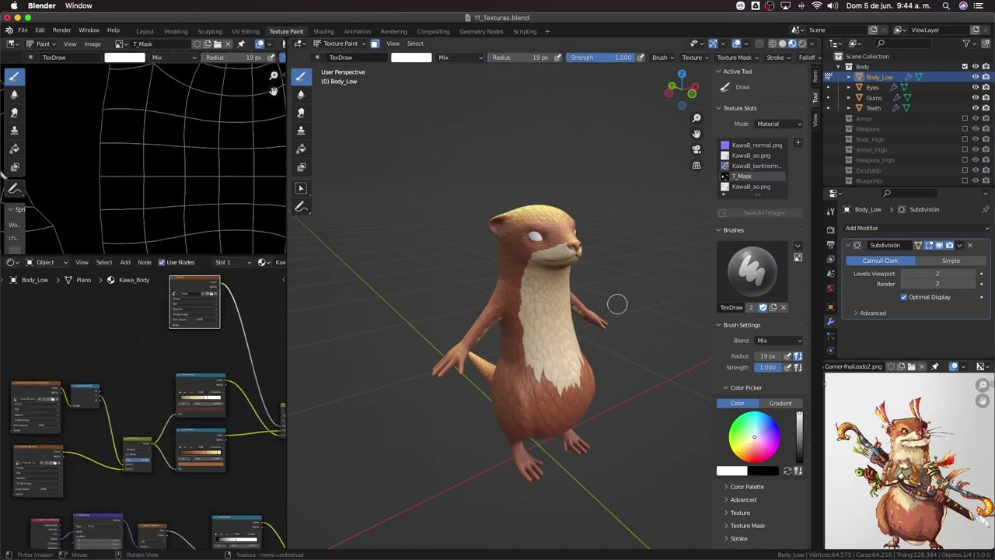
scroll(617, 303, "up", 2)
middle_click_drag(126, 474, 110, 492)
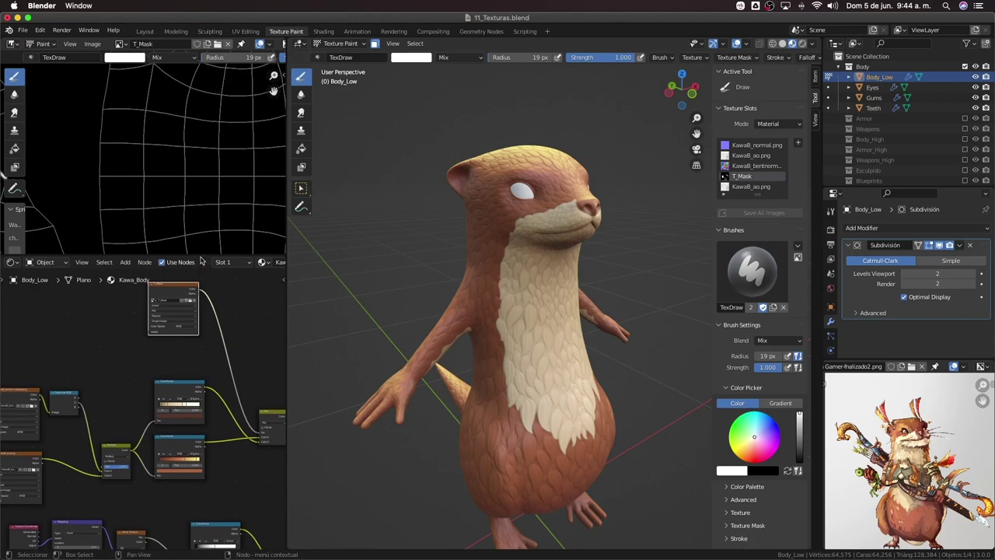
Enlarge the node editor upward, move the top image node up-left, and bring up the Add node menu
left_click_drag(200, 255, 200, 110)
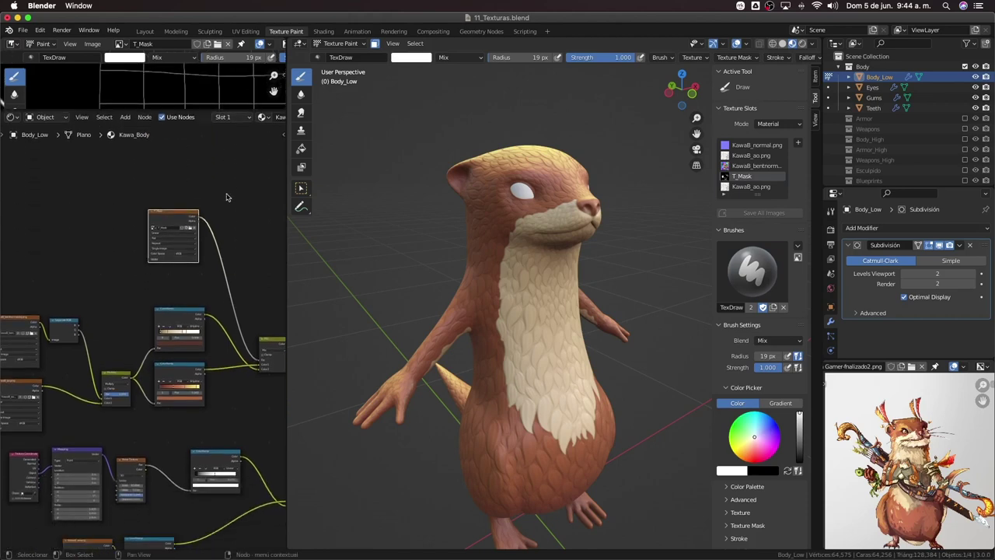
scroll(436, 279, "up", 4)
scroll(171, 285, "up", 2)
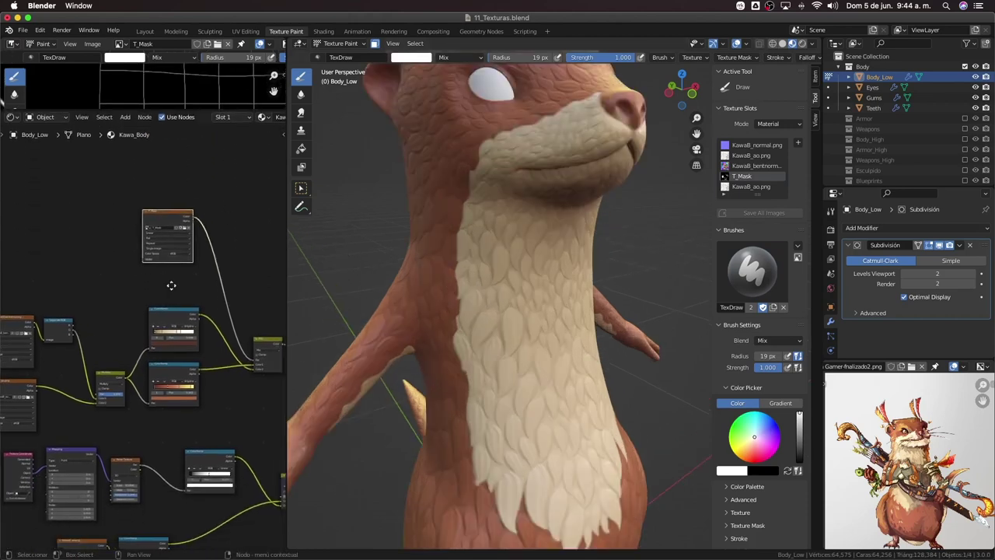
scroll(182, 271, "down", 2)
middle_click_drag(184, 277, 245, 264)
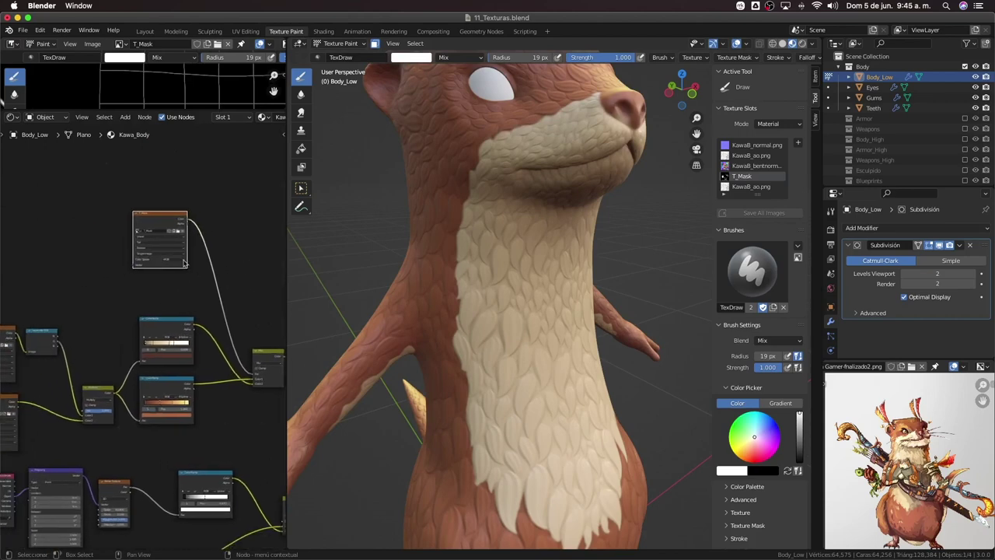
left_click_drag(157, 222, 117, 170)
key("shift+a")
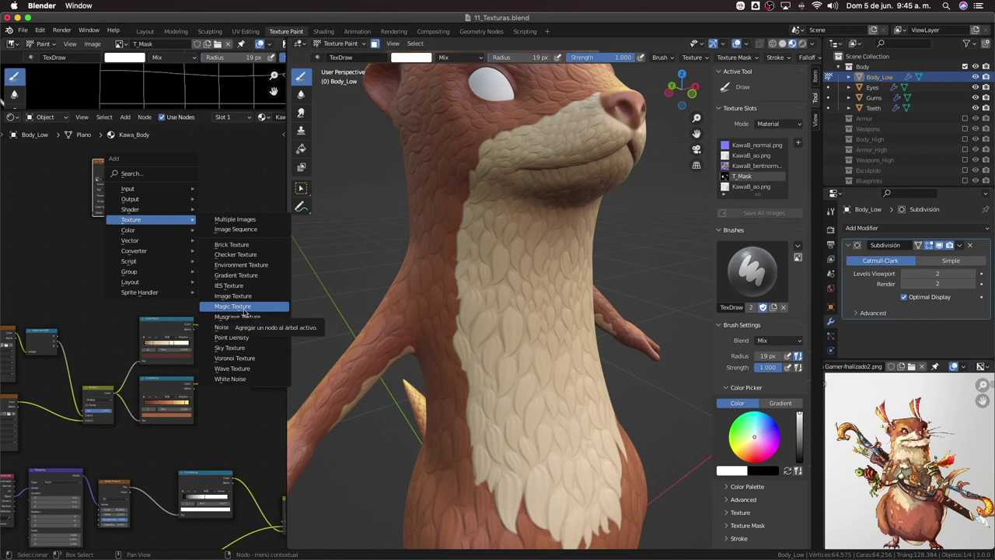
Place a Noise Texture node below the image node, link its output onward, and preview it on the otter
left_click(247, 327)
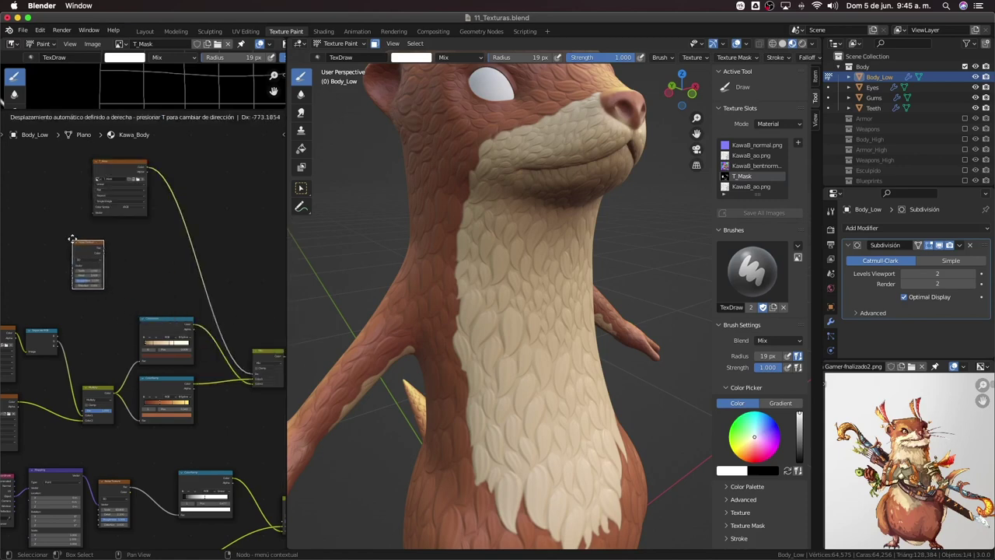
left_click(112, 247)
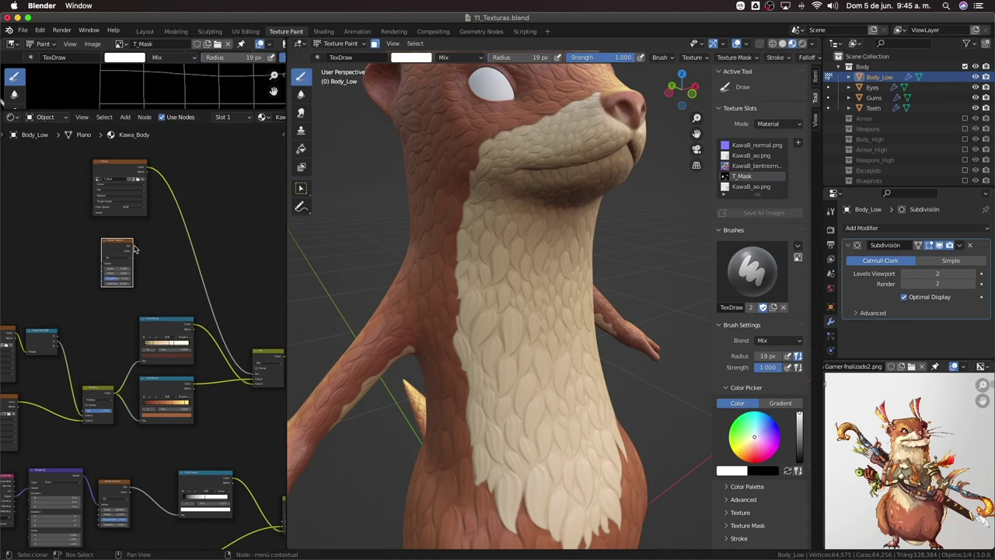
left_click_drag(134, 248, 255, 374)
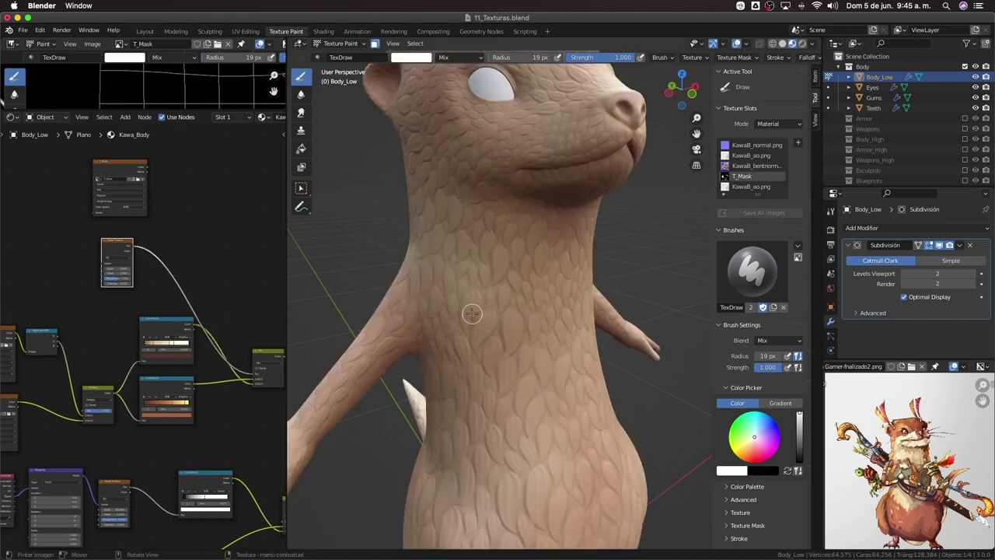
middle_click_drag(472, 314, 449, 311)
scroll(148, 248, "up", 2)
middle_click_drag(119, 228, 187, 265)
left_click(175, 262, "ctrl+shift")
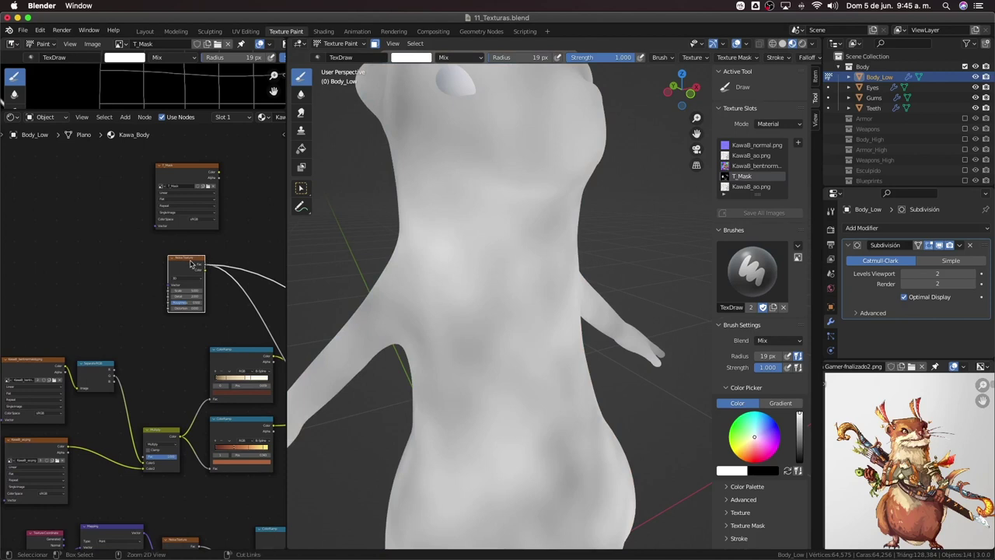
scroll(78, 303, "up", 2)
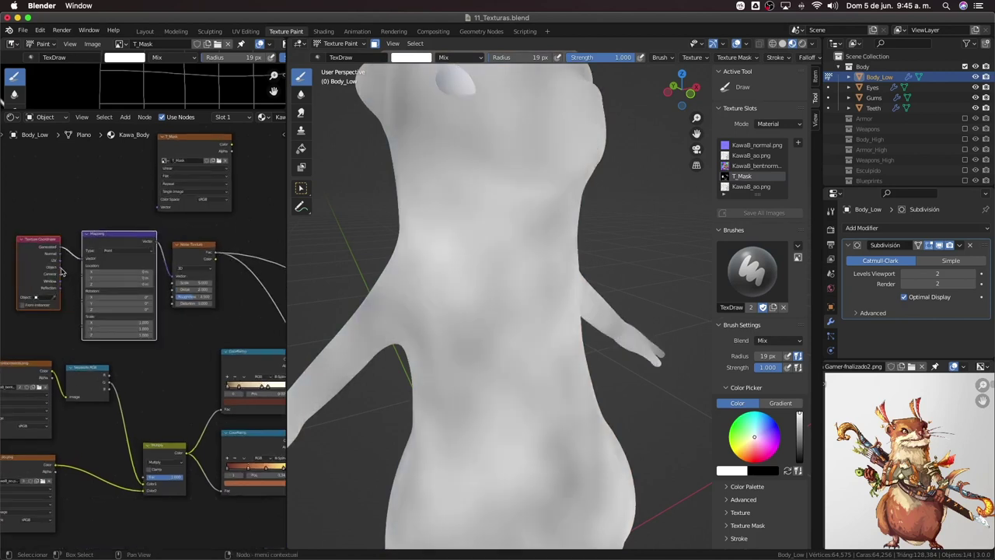
Link the Texture Coordinate Object output into the Mapping node and shift the selected nodes right
left_click_drag(62, 271, 84, 265)
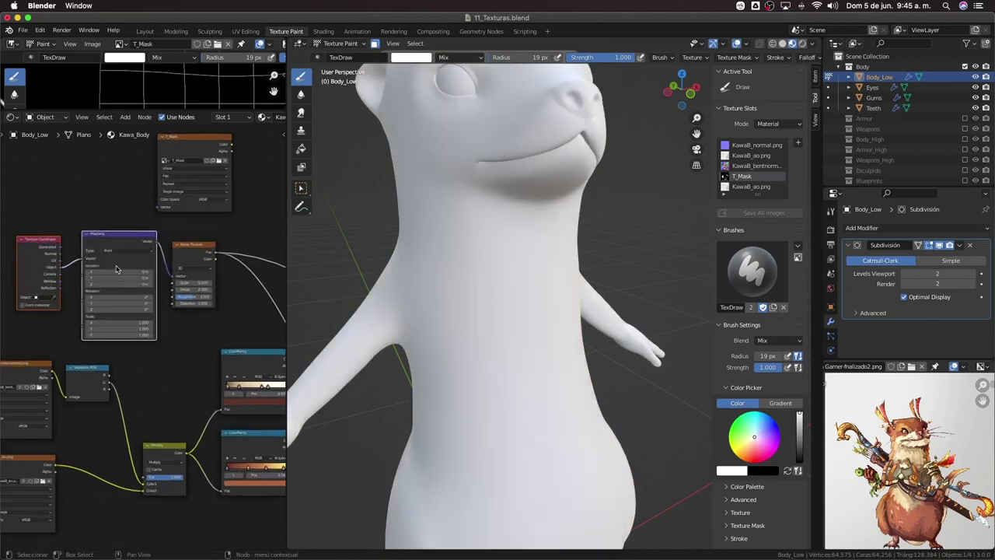
scroll(119, 271, "down", 1)
scroll(125, 291, "down", 1)
scroll(118, 284, "down", 1)
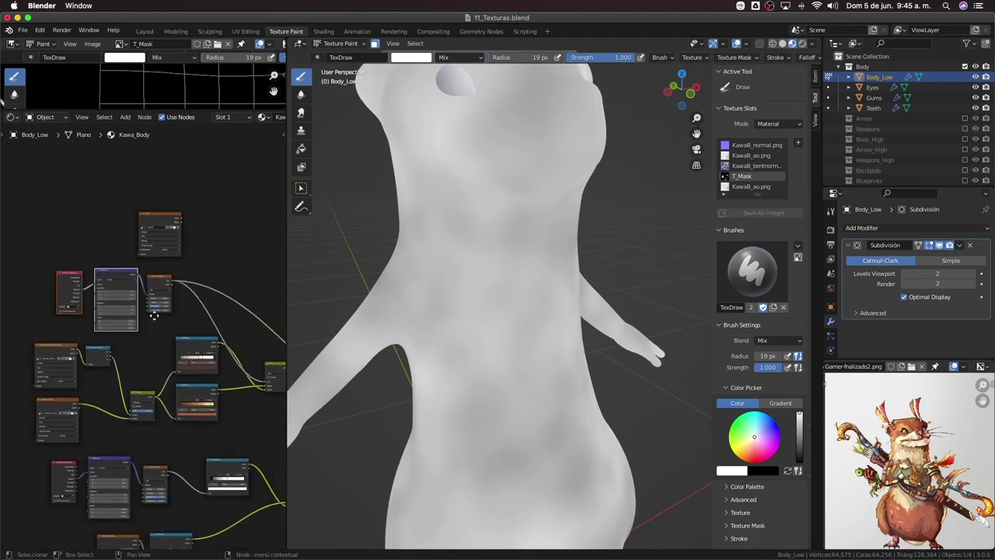
scroll(121, 284, "down", 1)
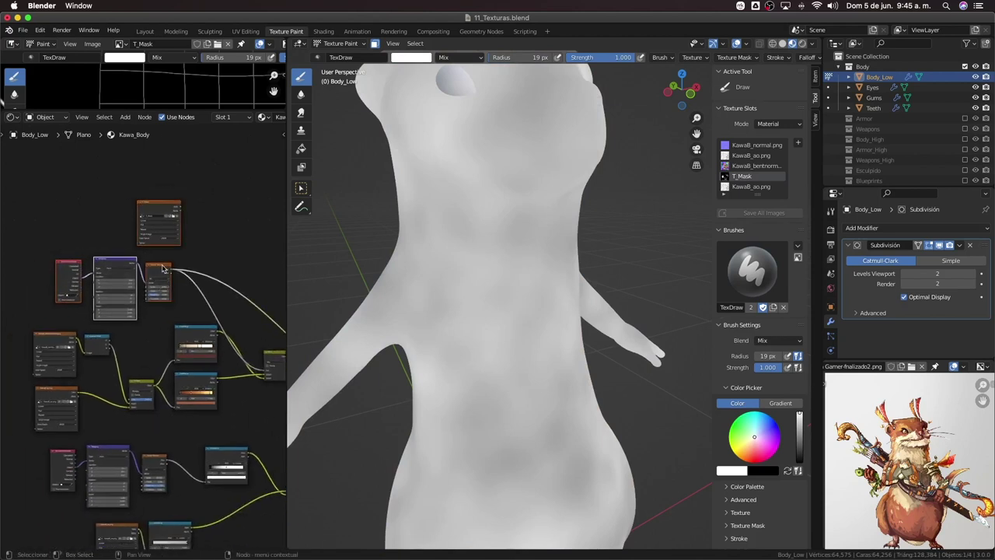
scroll(163, 269, "down", 1)
scroll(162, 272, "down", 1)
left_click_drag(159, 274, 172, 260)
middle_click_drag(133, 280, 203, 237)
Box-select and reposition the middle and lower node groups to tidy the Kawa_Body layout
mouse_move(9, 302)
left_mouse_down()
mouse_move(226, 376)
mouse_move(194, 340)
left_mouse_up()
middle_click_drag(194, 340, 188, 285)
mouse_move(49, 347)
left_mouse_down()
mouse_move(226, 451)
mouse_move(187, 459)
left_mouse_up()
middle_click_drag(225, 431, 154, 419)
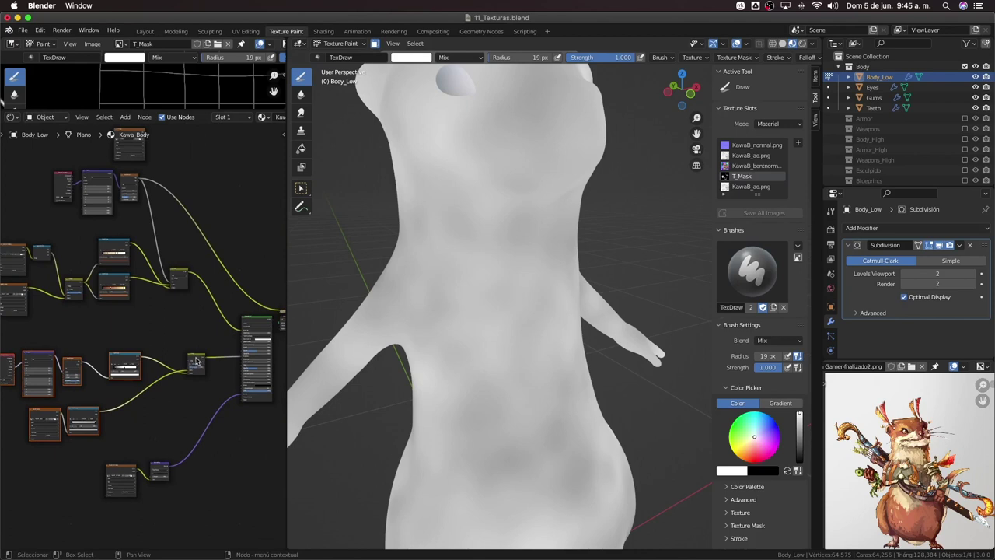
left_click_drag(196, 362, 182, 365)
left_click_drag(109, 467, 168, 515)
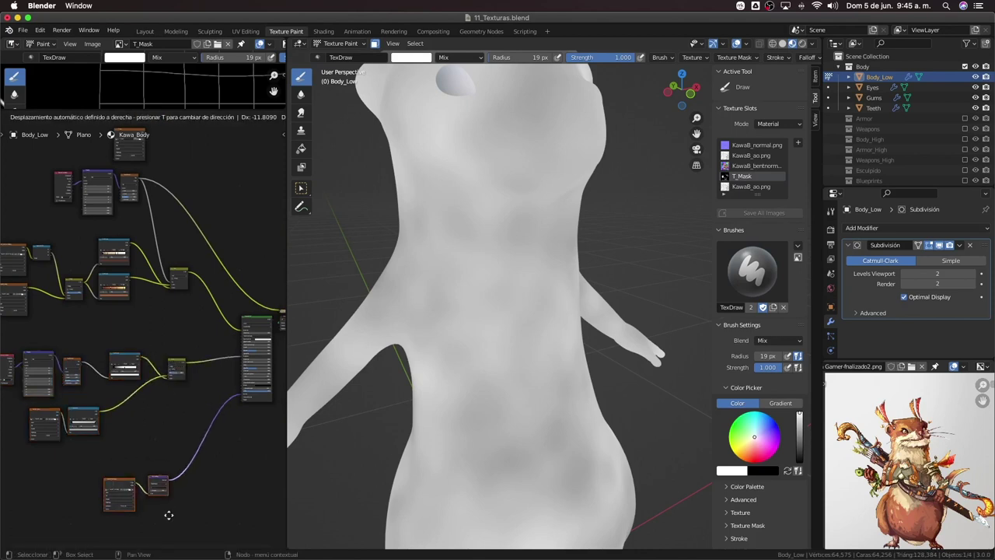
Move the middle nodes up-left, pack the noise setup into a node group, and return to Kawa_Body
scroll(195, 435, "up", 3)
middle_click_drag(189, 288, 198, 369)
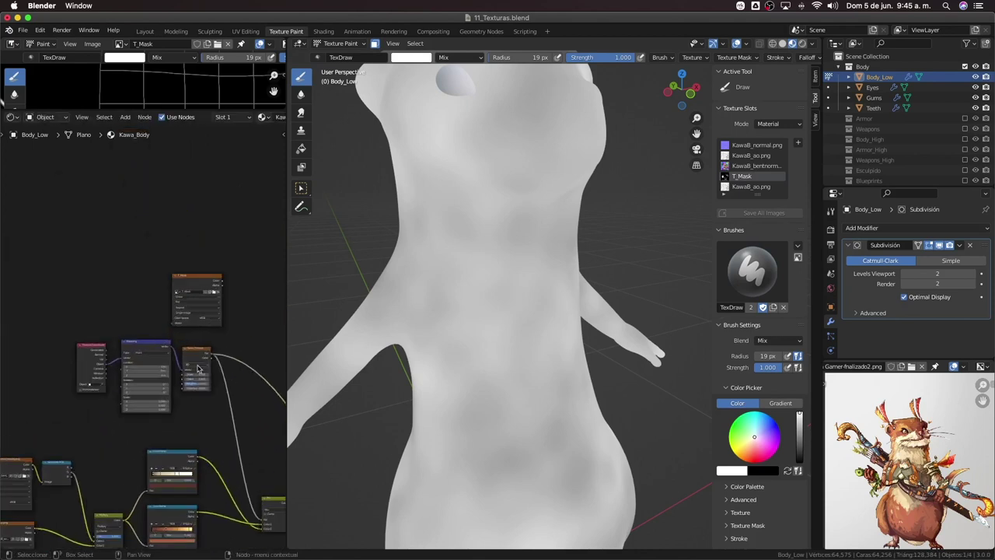
left_click_drag(74, 262, 238, 412)
key("g")
left_click(222, 367)
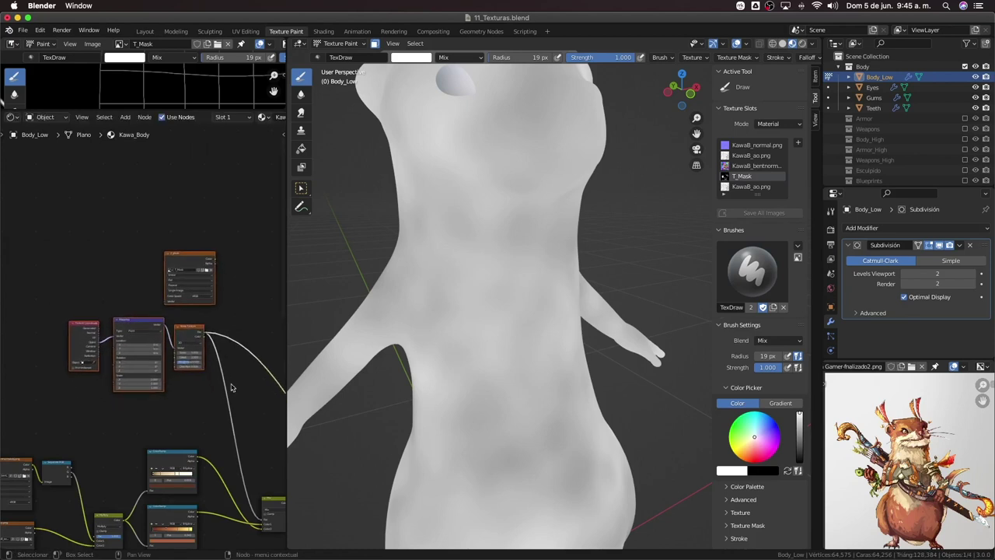
scroll(174, 331, "down", 1)
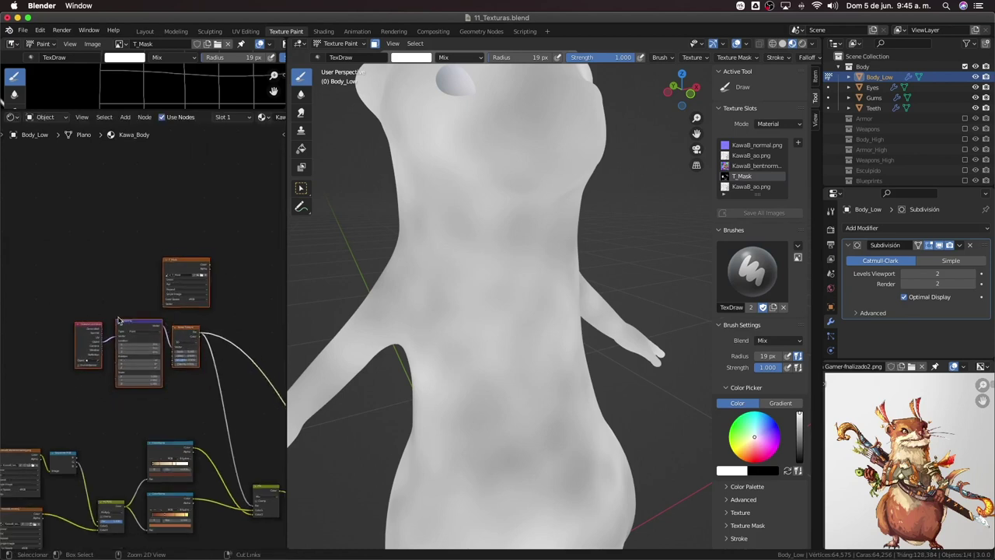
key("Tab")
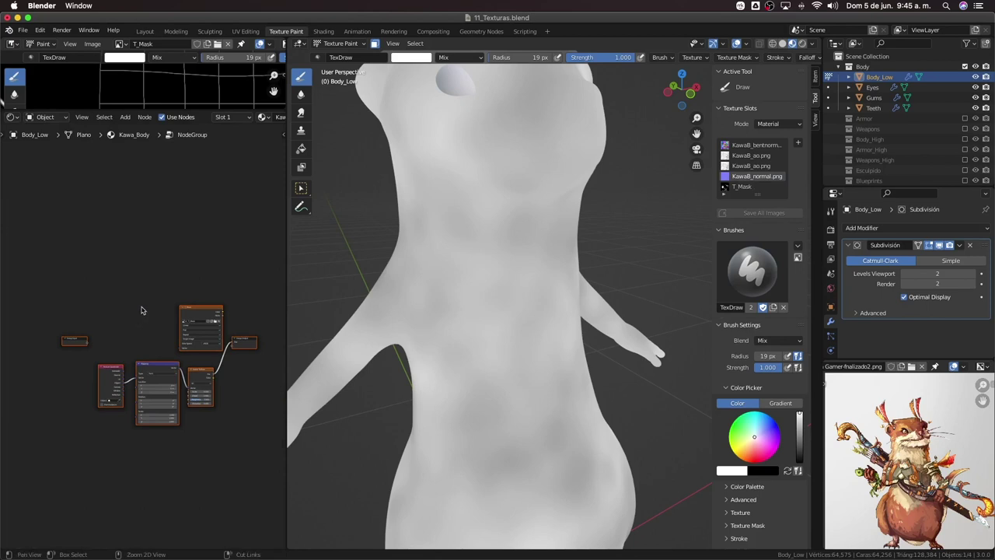
key("Tab")
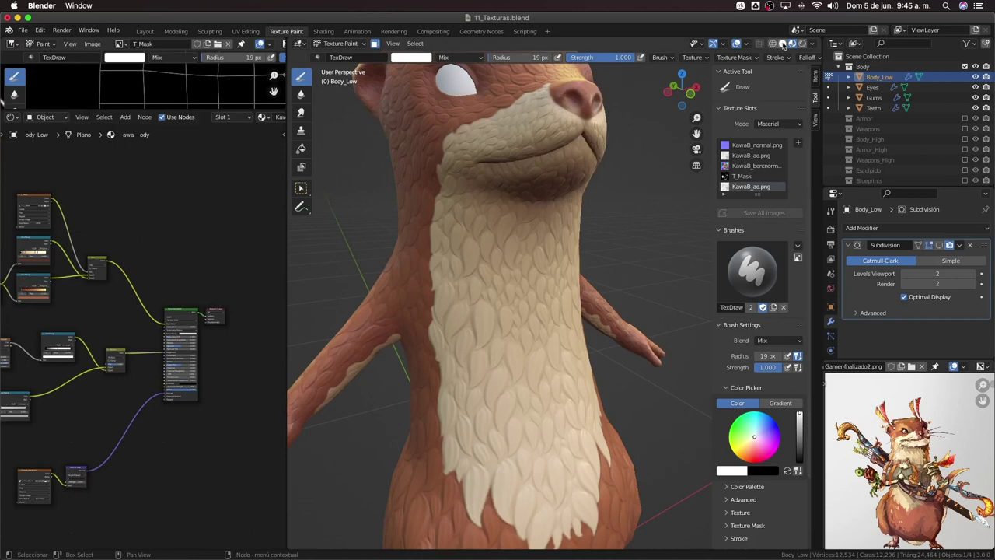
Switch the viewport to flat solid shading so the otter shows the black-and-white T_Mask
left_click(783, 43)
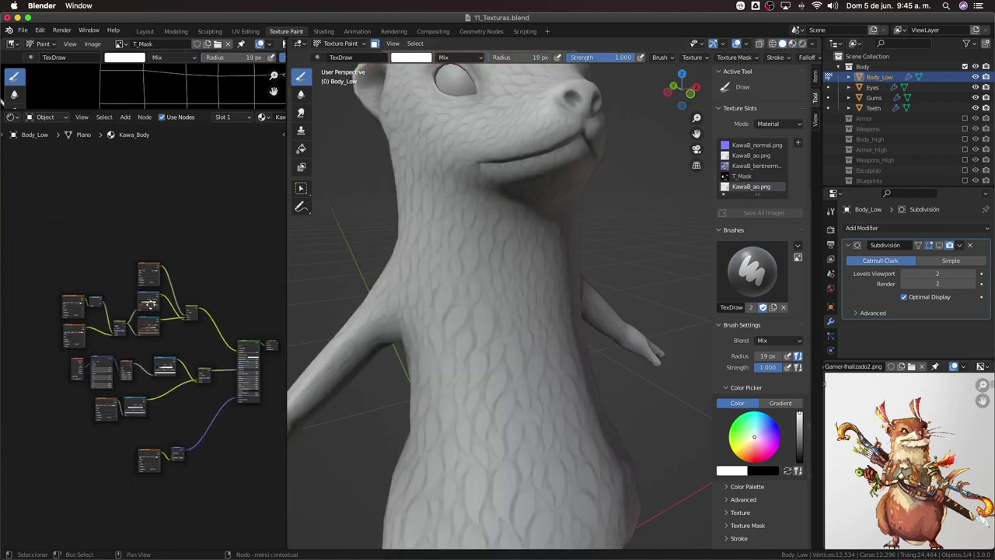
scroll(150, 303, "up", 2)
scroll(159, 323, "up", 2)
scroll(174, 332, "up", 1)
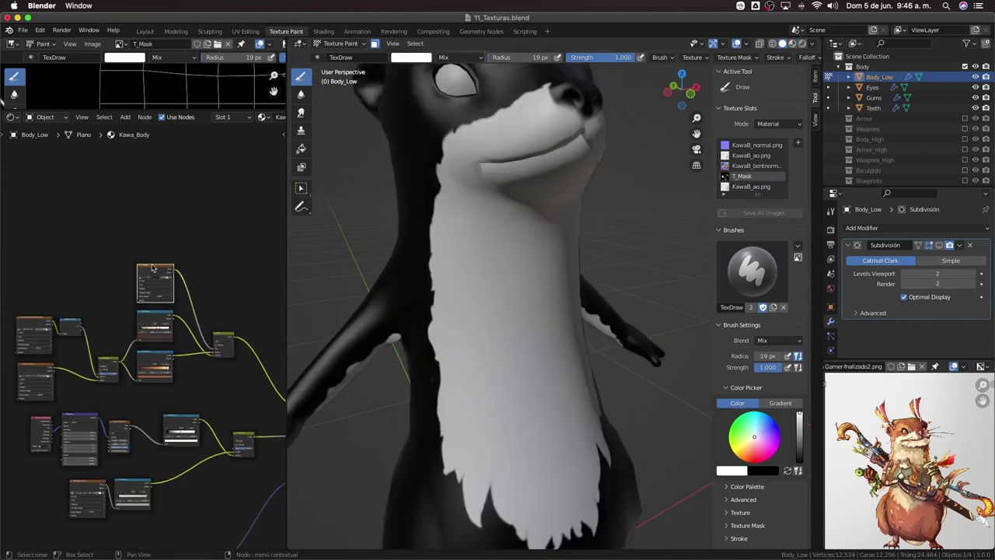
Move the T_Mask Image Texture node upward, away from the other nodes
left_click_drag(154, 268, 158, 214)
scroll(186, 304, "up", 2)
mouse_move(182, 291)
middle_mouse_down()
mouse_move(194, 310)
mouse_move(182, 302)
middle_mouse_up()
key("shift+a")
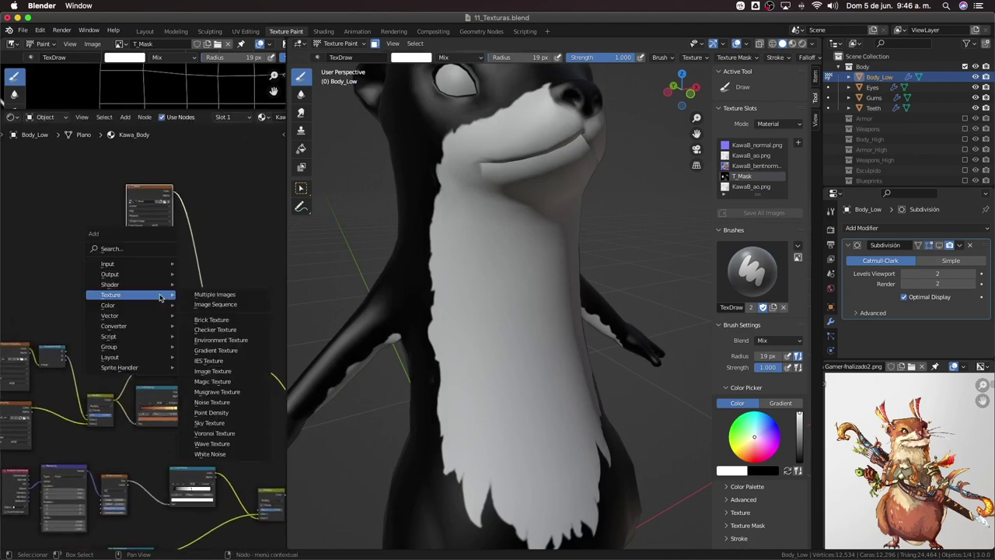
mouse_move(110, 357)
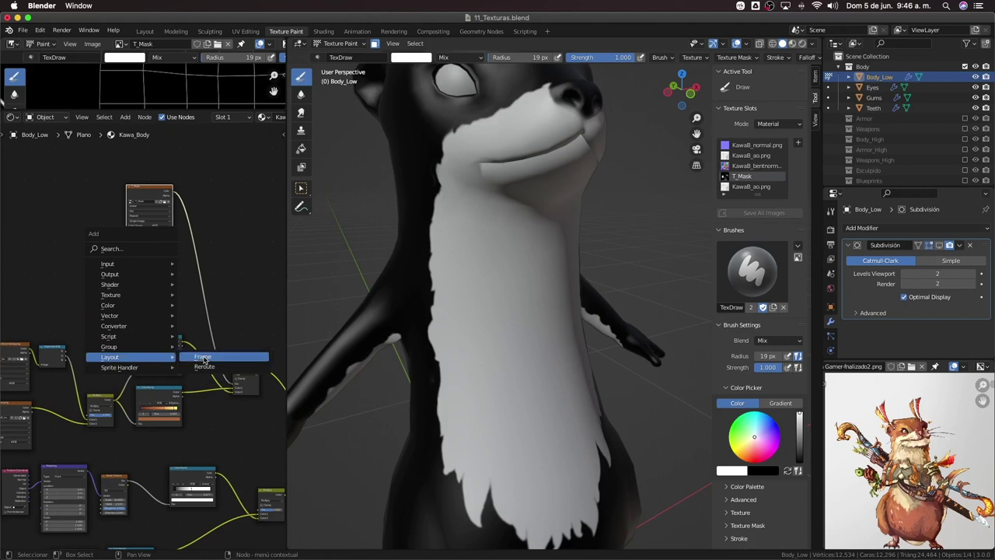
Add a Frame node and put the T_Mask image node inside it
left_click(204, 358)
left_click(118, 249)
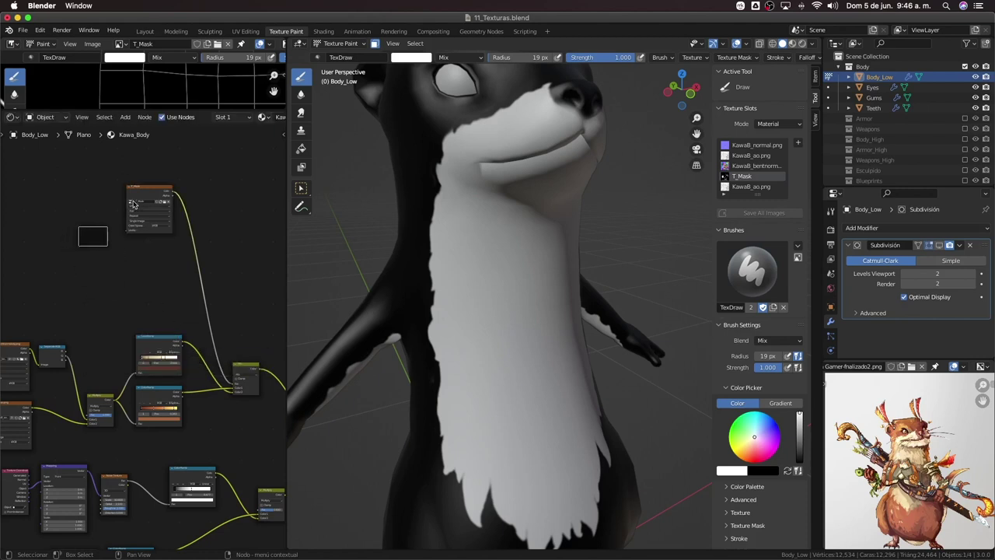
left_click_drag(145, 191, 86, 244)
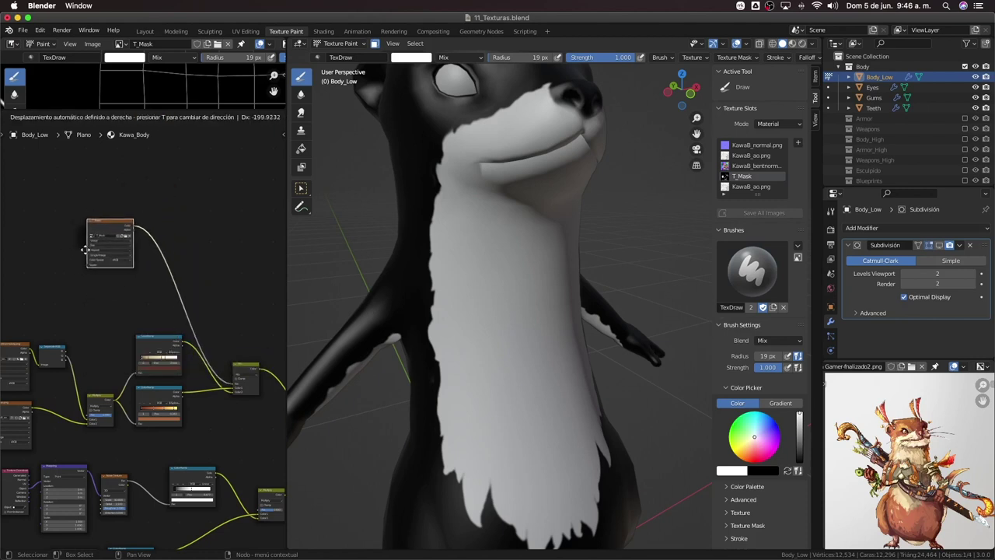
left_click(139, 211)
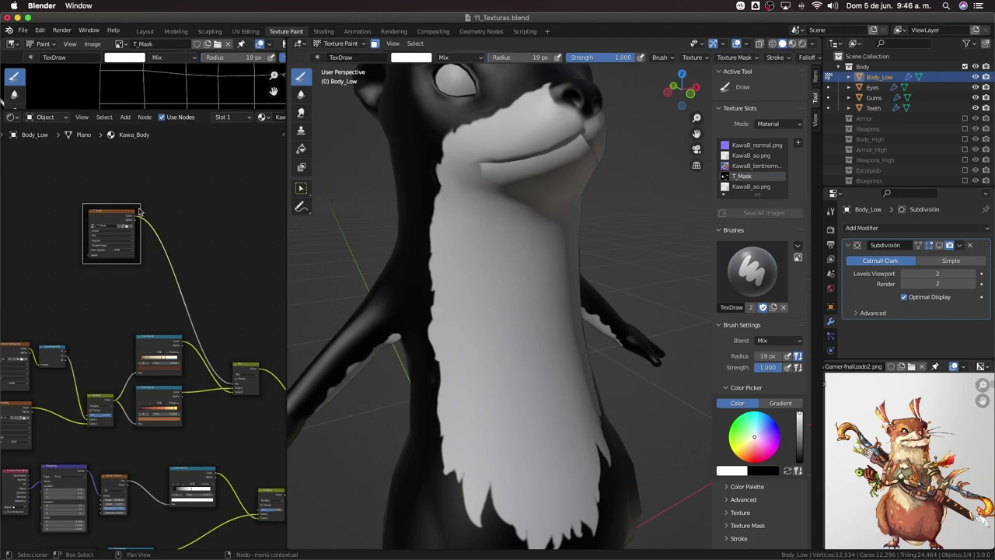
key("n")
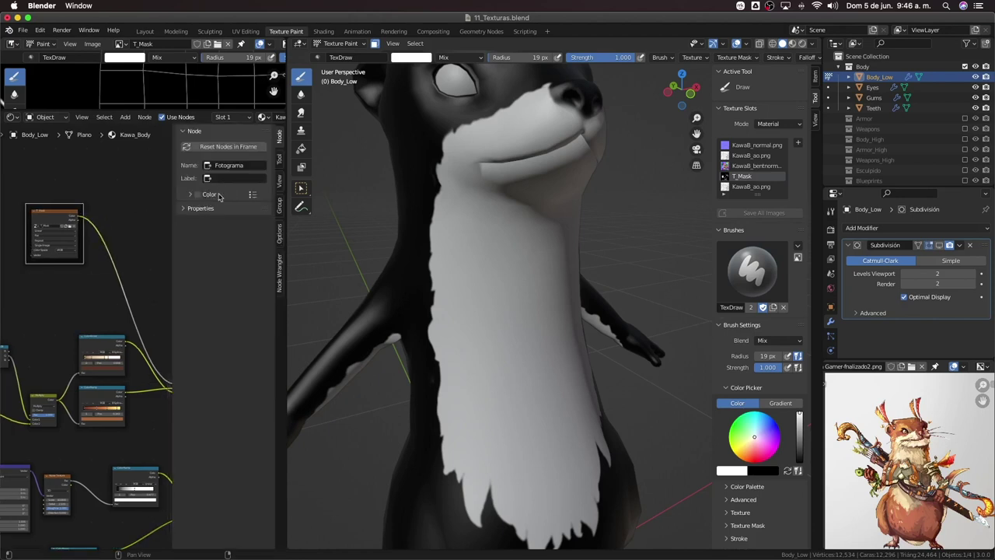
Label the frame 'Mask', give it a red custom colour, and move it to the upper left
left_click(197, 195)
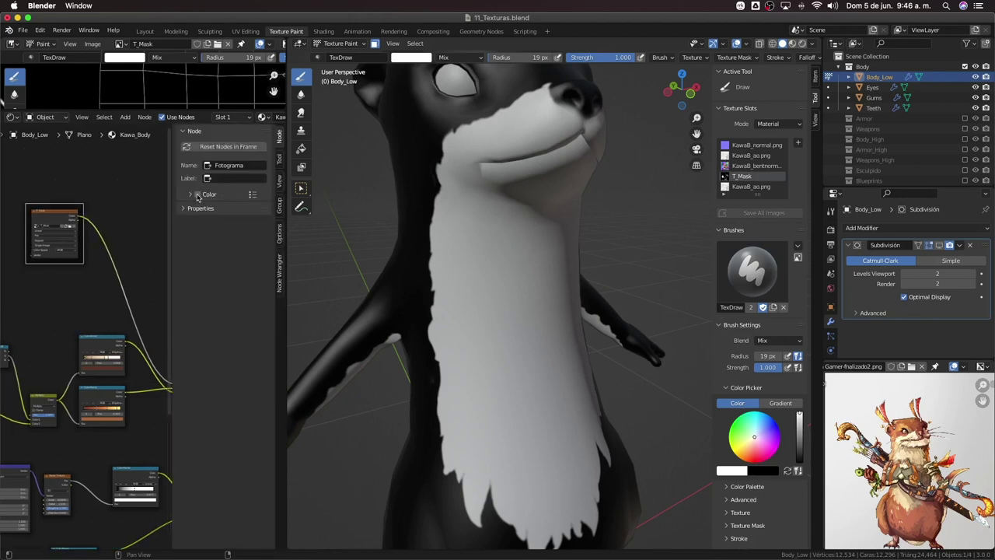
left_click(235, 175)
type("Mask")
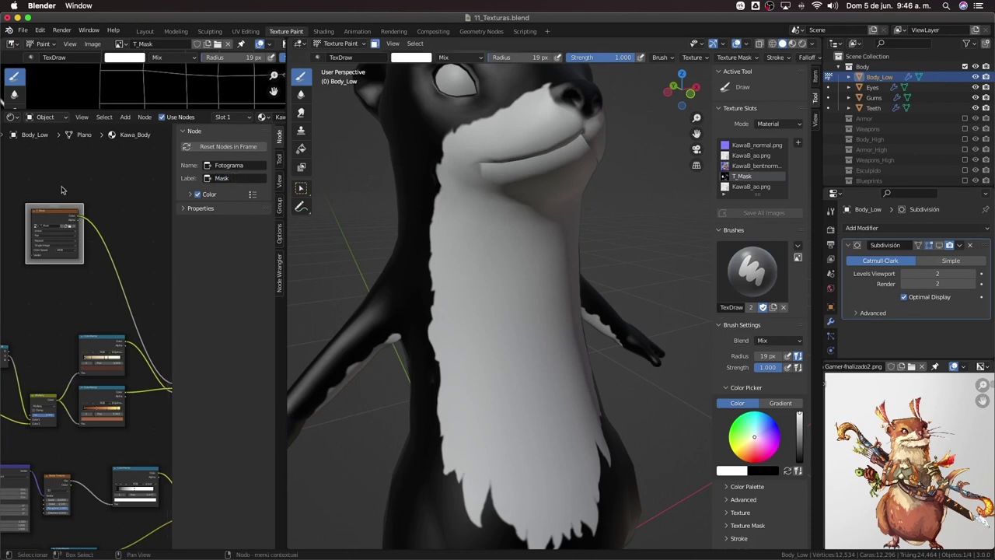
scroll(62, 190, "up", 3)
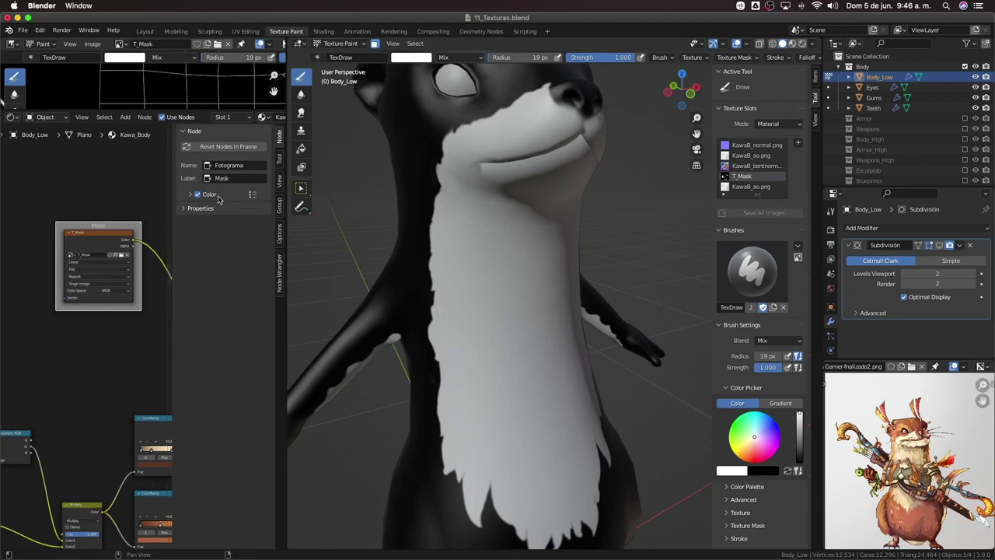
left_click(190, 194)
left_click(217, 210)
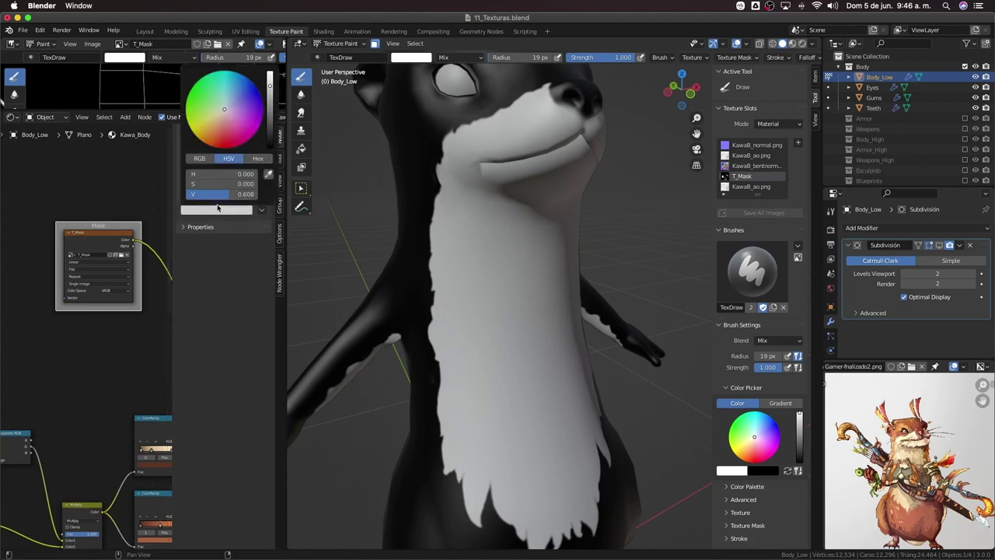
left_click(243, 142)
left_click(123, 236)
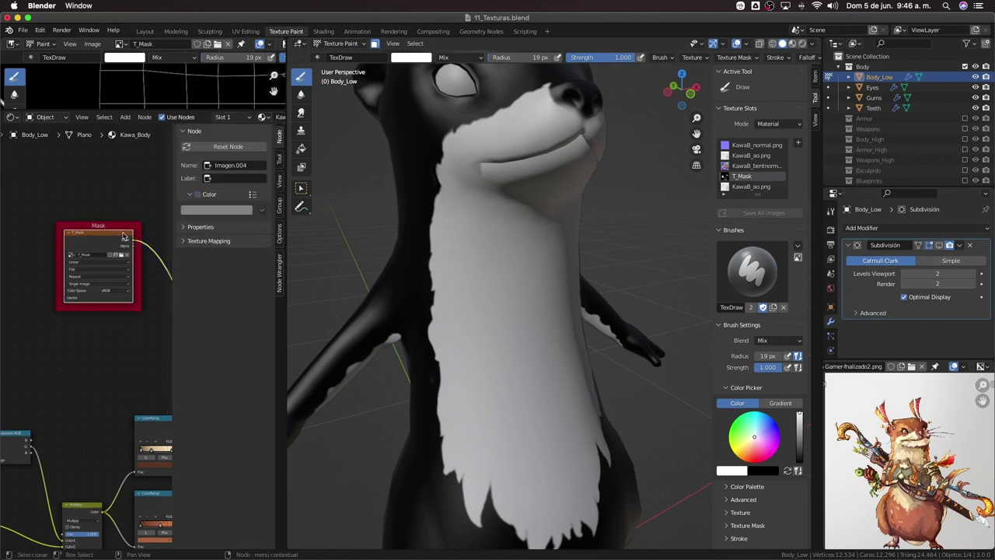
left_click_drag(122, 235, 33, 294)
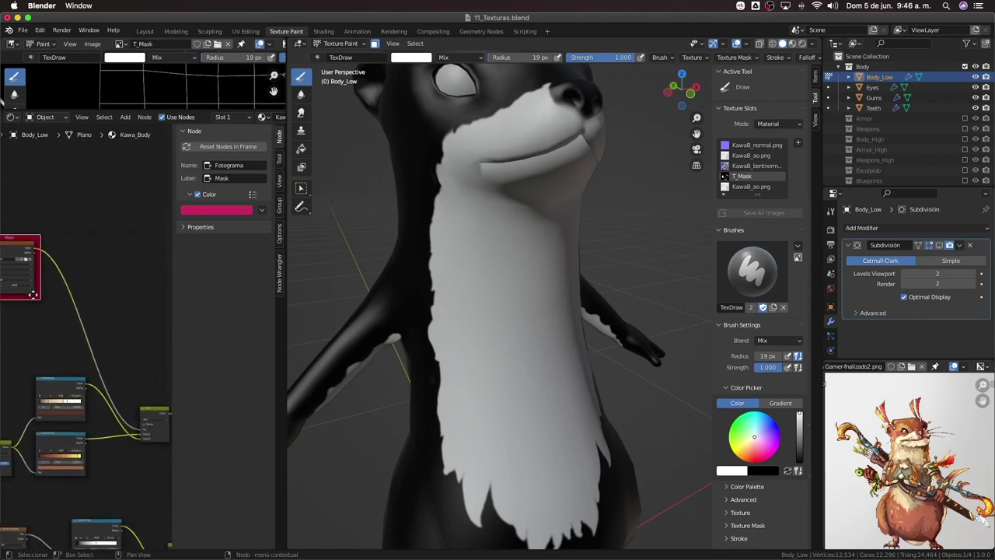
middle_click_drag(24, 262, 88, 246)
key("shift+a")
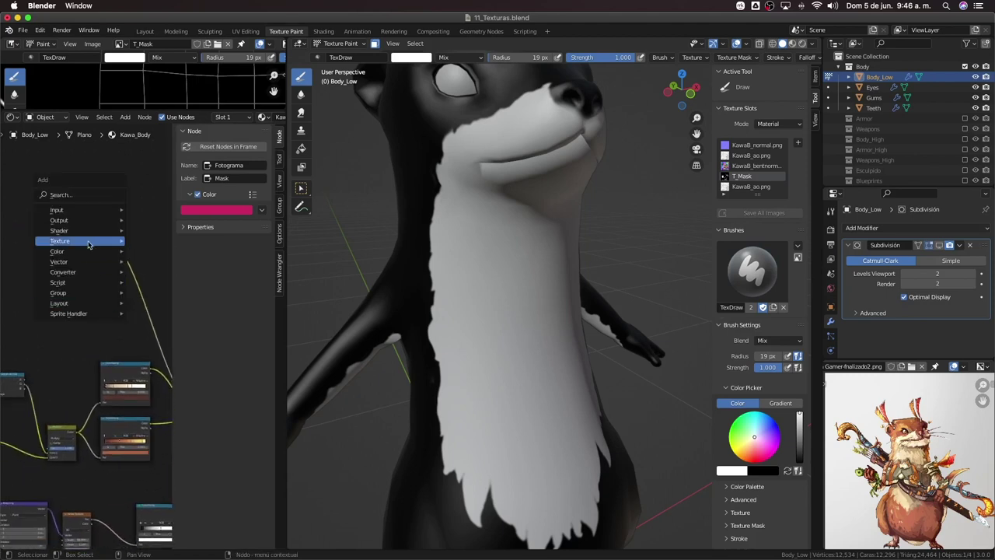
mouse_move(60, 241)
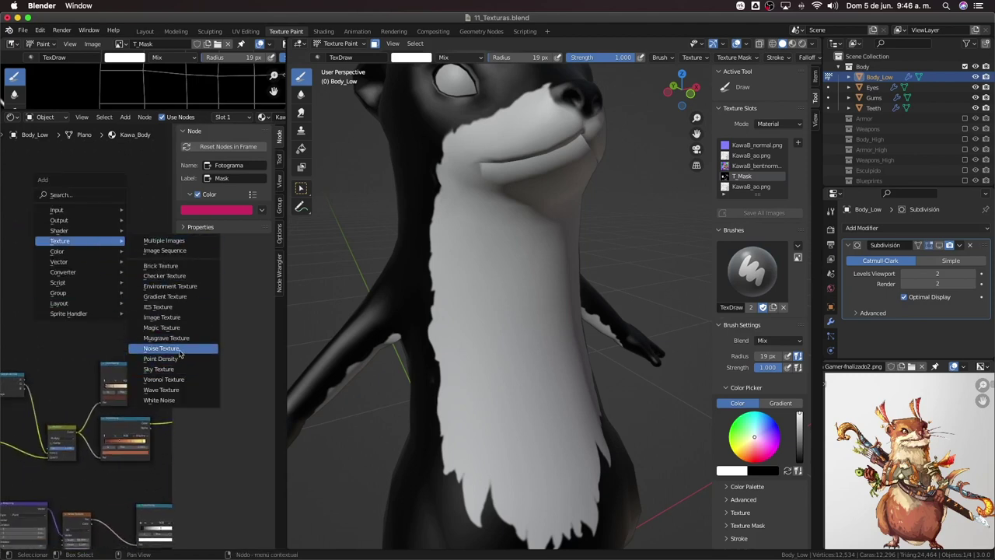
Add a Noise Texture inside the Mask frame, with a Mapping node feeding it via Ctrl+T
left_click(180, 349)
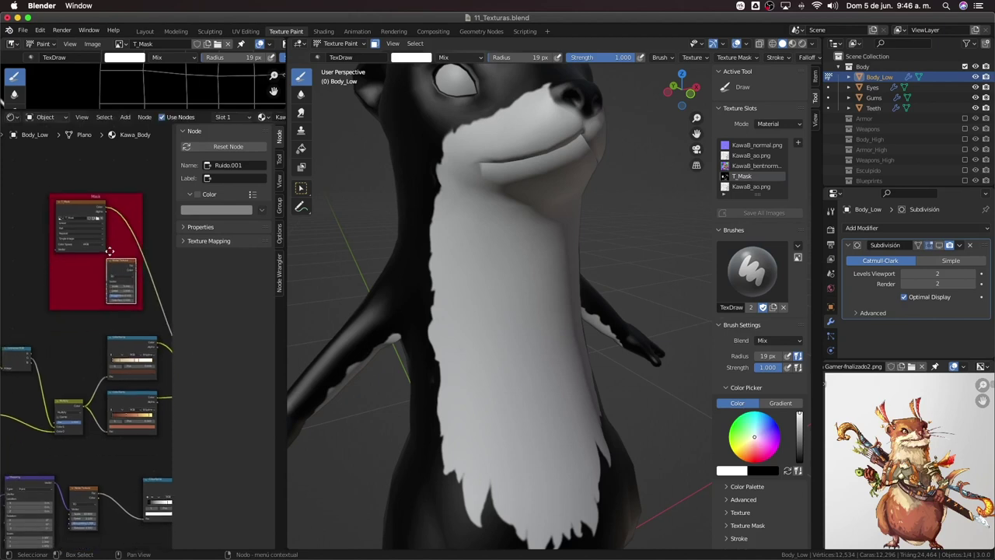
left_click(113, 241)
scroll(107, 308, "down", 2)
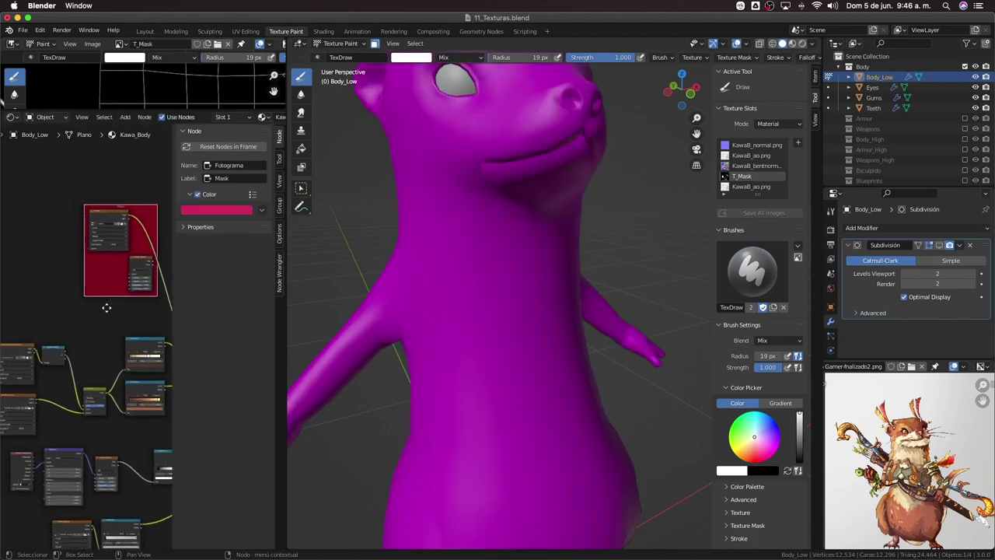
middle_click_drag(106, 308, 111, 306)
left_click(153, 277)
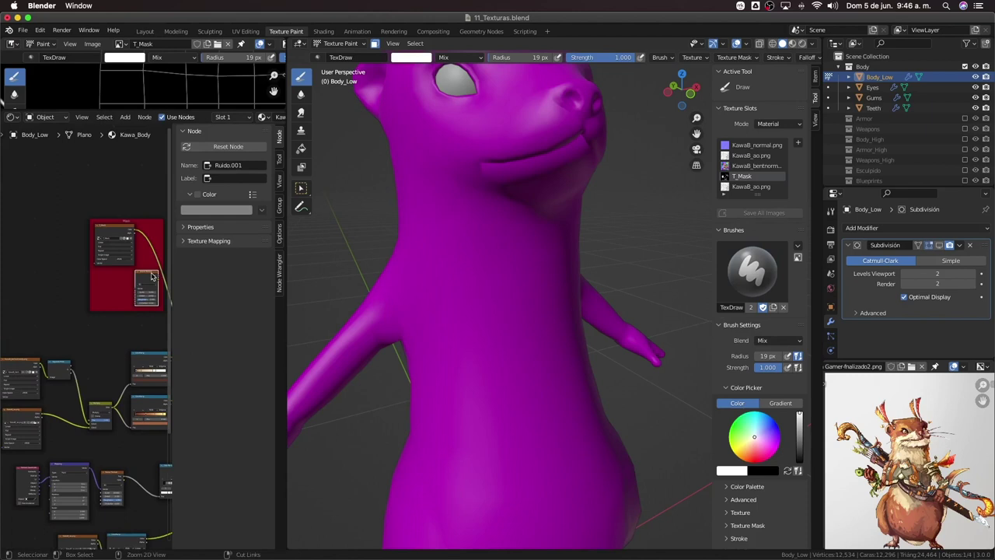
key("ctrl+t")
mouse_move(153, 277)
middle_mouse_down()
mouse_move(42, 315)
mouse_move(123, 405)
mouse_move(104, 388)
mouse_move(134, 457)
middle_mouse_up()
Move the Texture Coordinate node into the Mask frame, hide the sidebar, and widen the node editor
scroll(42, 315, "down", 1)
left_click(127, 412)
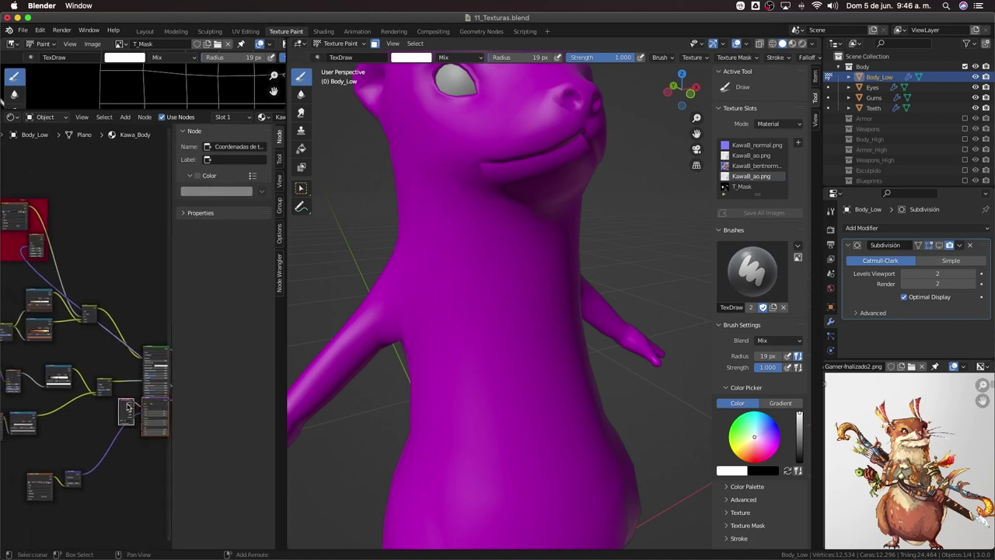
mouse_move(128, 411)
left_mouse_down()
mouse_move(44, 259)
mouse_move(52, 225)
mouse_move(58, 234)
left_mouse_up()
scroll(75, 256, "up", 3)
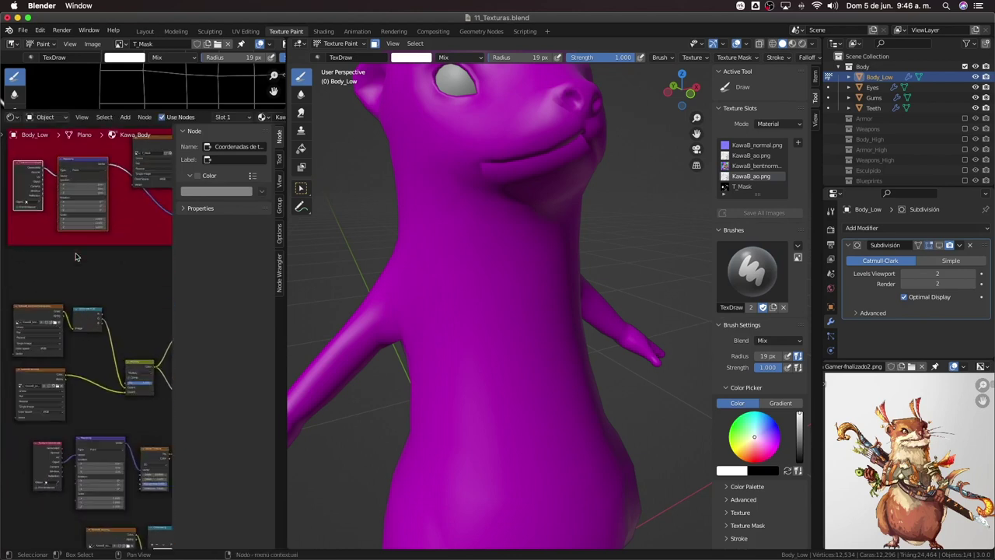
key("n")
scroll(86, 265, "up", 2)
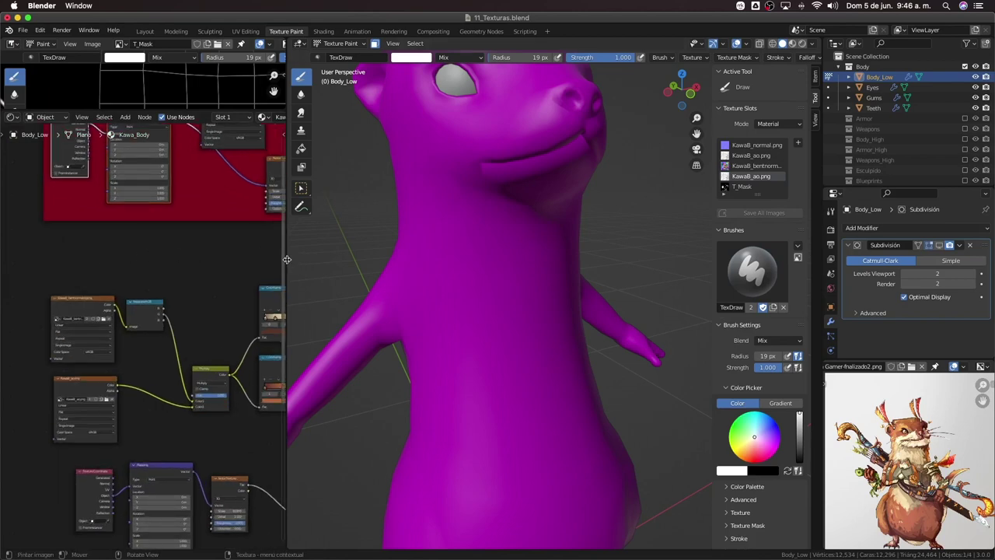
left_click_drag(287, 259, 518, 259)
scroll(329, 344, "up", 2)
Link Texture Coordinate Object into the Mapping Vector and preview the Noise Texture on the otter
scroll(154, 285, "up", 1)
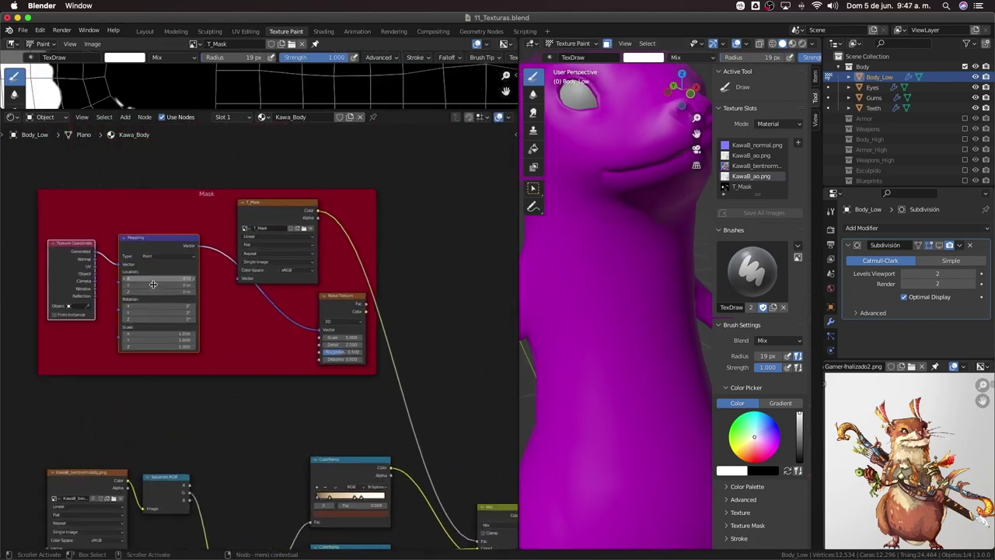
scroll(153, 285, "up", 1)
left_click_drag(66, 263, 113, 262)
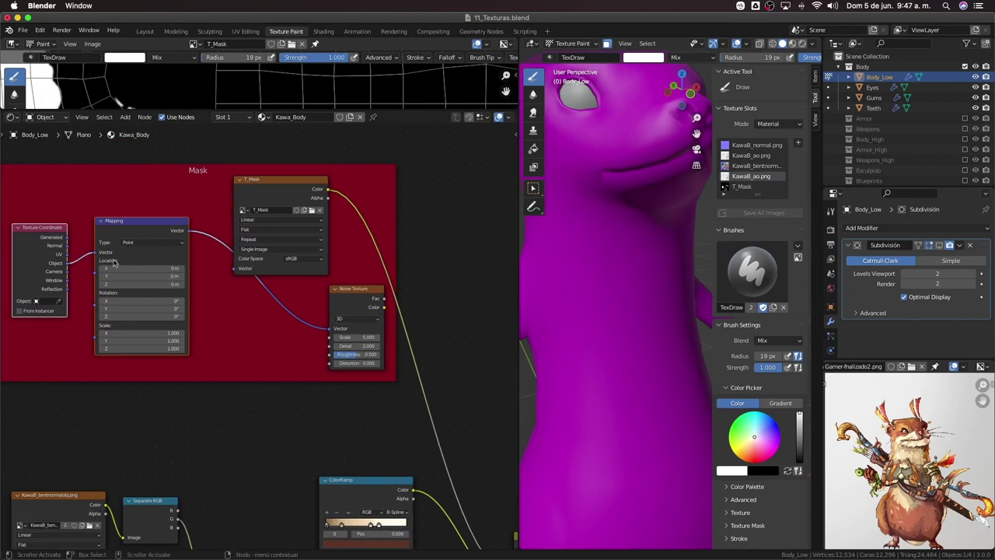
left_click(356, 292)
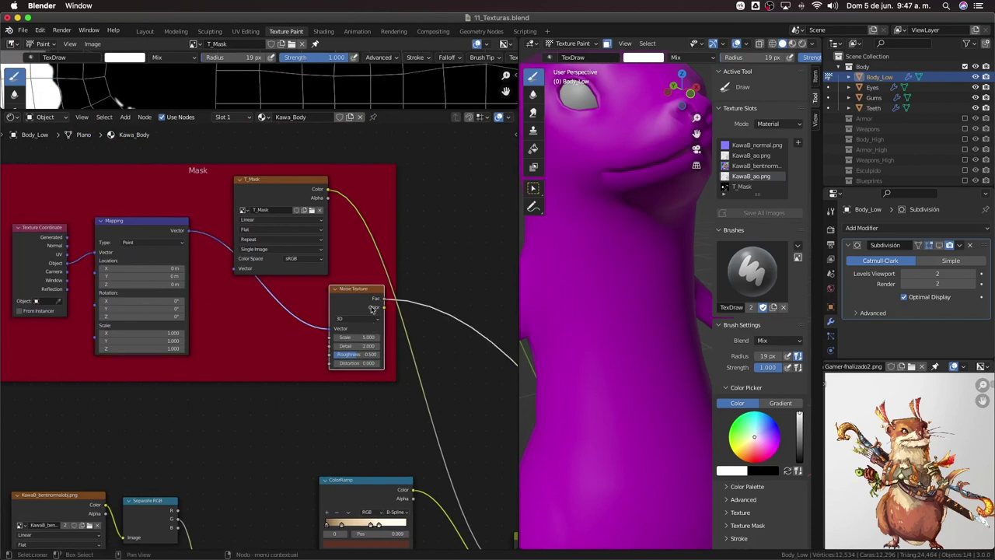
left_click(793, 44)
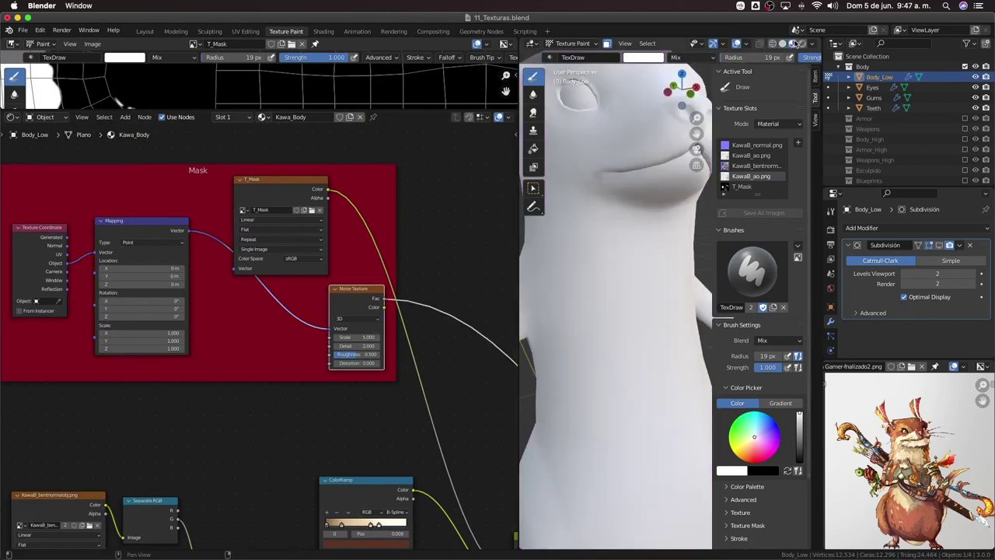
scroll(329, 410, "up", 3)
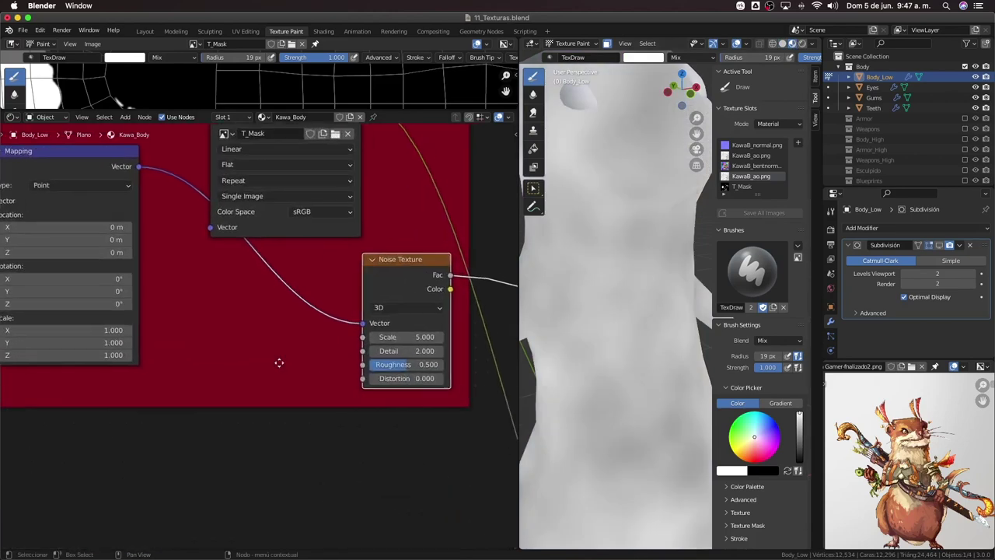
Tune the noise to Scale 3.6, Detail 7.9 and Roughness 0.992
mouse_move(247, 316)
left_mouse_down()
mouse_move(327, 317)
mouse_move(304, 387)
left_mouse_up()
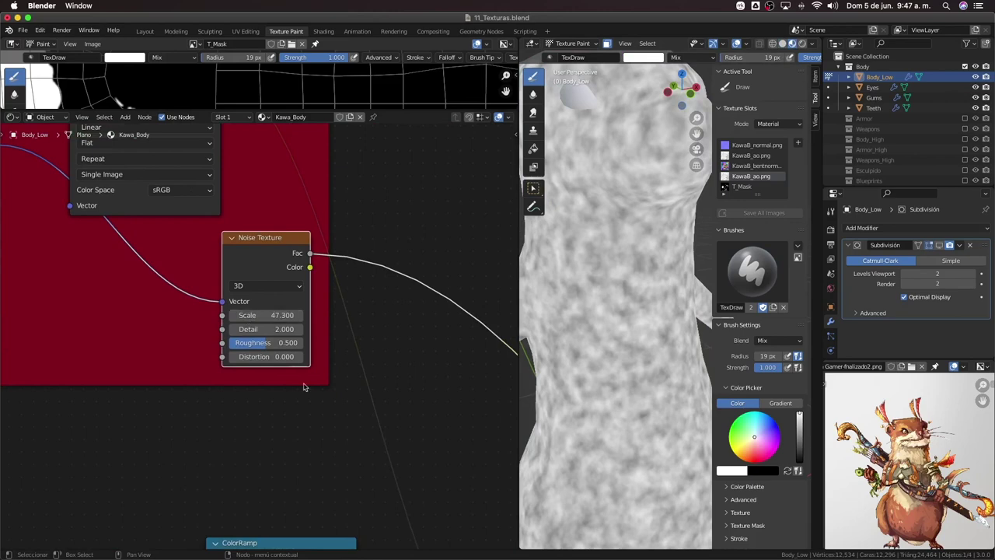
mouse_move(253, 315)
left_mouse_down()
mouse_move(319, 314)
mouse_move(265, 329)
mouse_move(299, 342)
mouse_move(284, 315)
mouse_move(233, 315)
left_mouse_up()
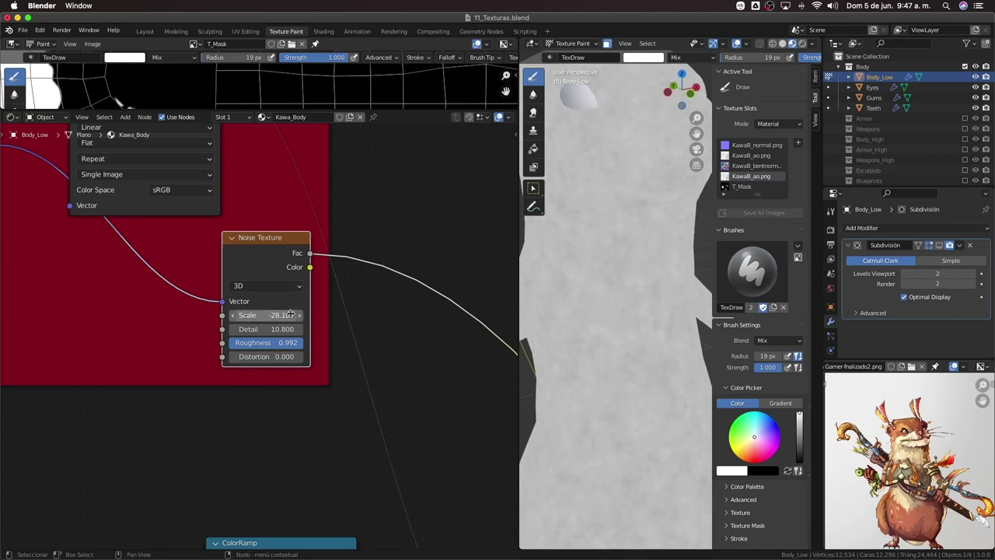
mouse_move(252, 314)
left_mouse_down()
mouse_move(284, 314)
mouse_move(261, 314)
left_mouse_up()
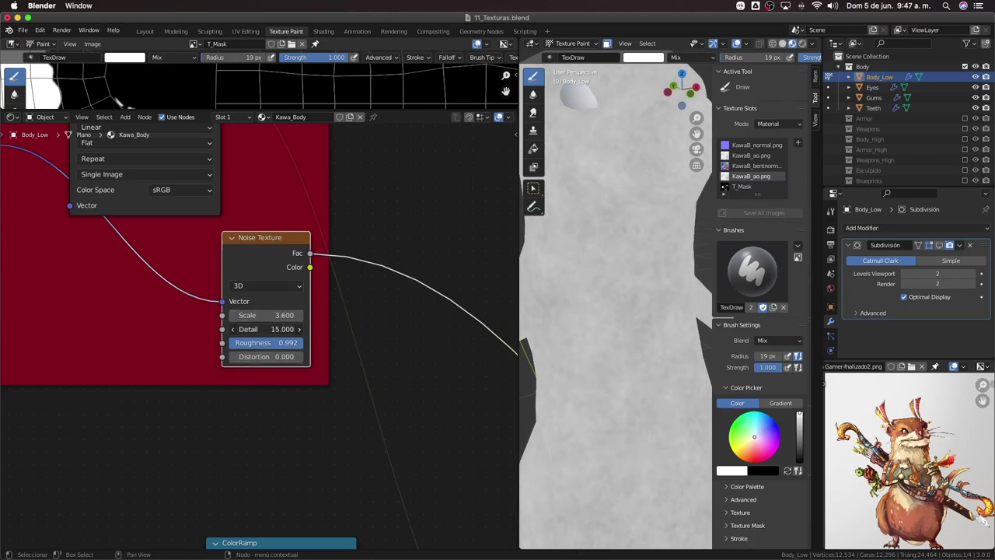
scroll(258, 340, "down", 1)
mouse_move(264, 330)
left_mouse_down()
mouse_move(280, 330)
mouse_move(252, 330)
left_mouse_up()
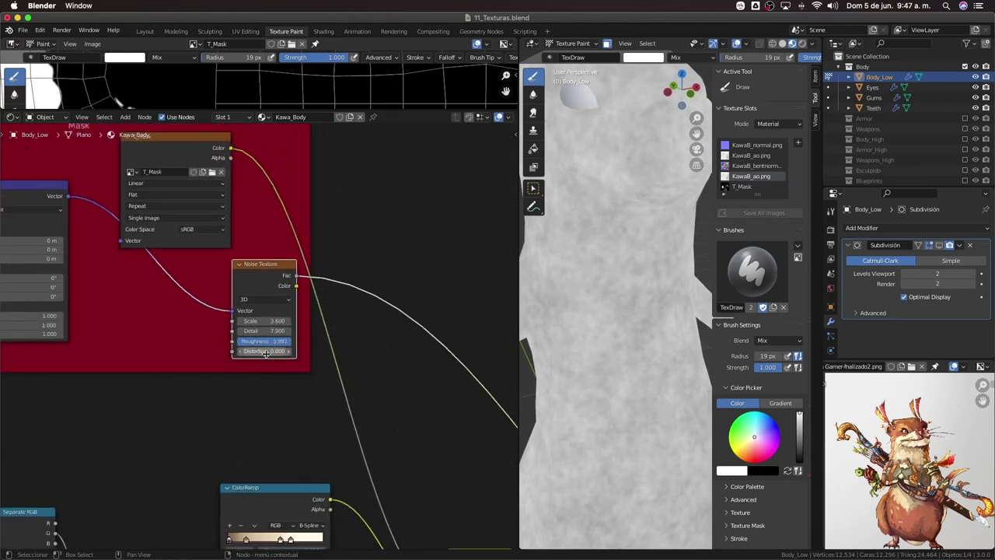
Drag-edit all three Mapping scale values together, first setting them to 0.100
scroll(155, 327, "left", 5)
scroll(127, 311, "up", 1)
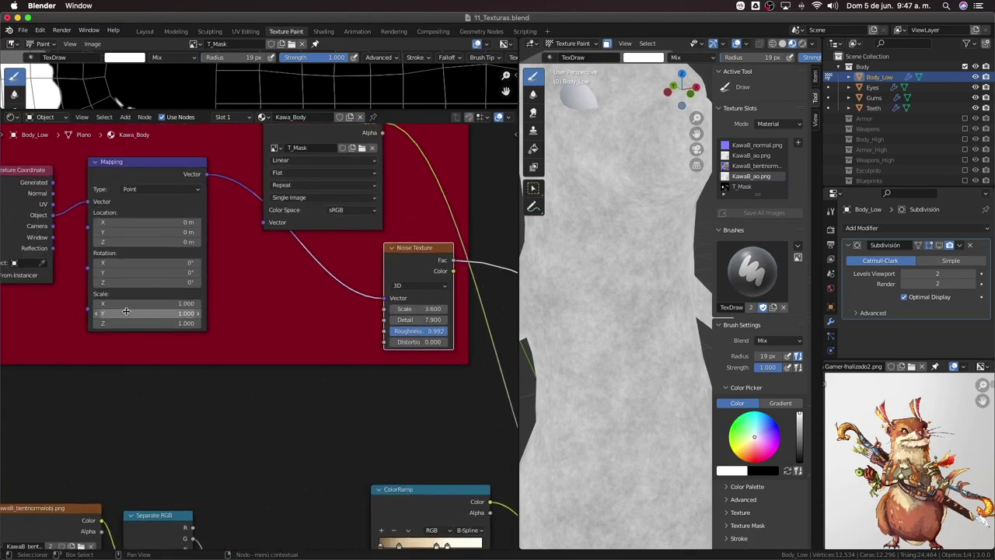
left_click_drag(132, 323, 131, 303)
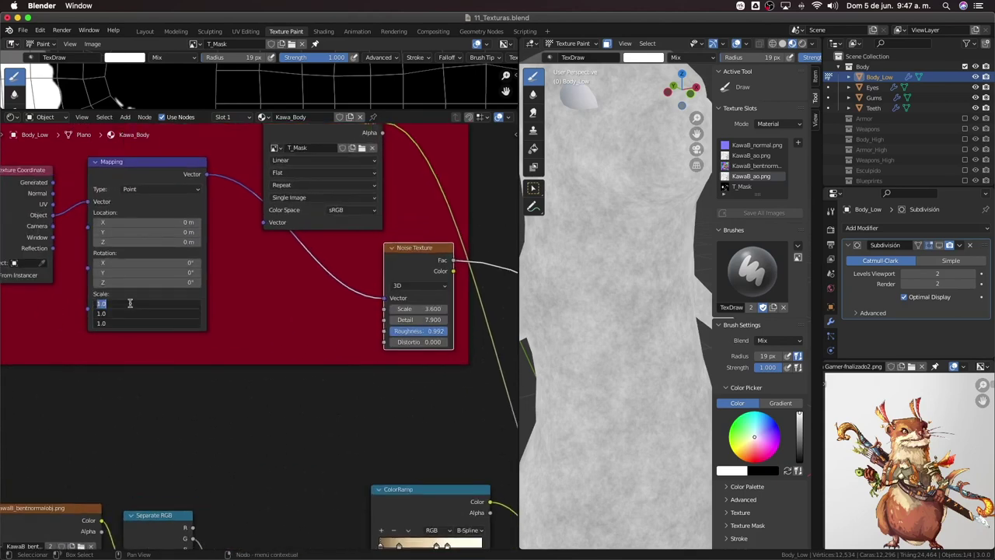
key("Return")
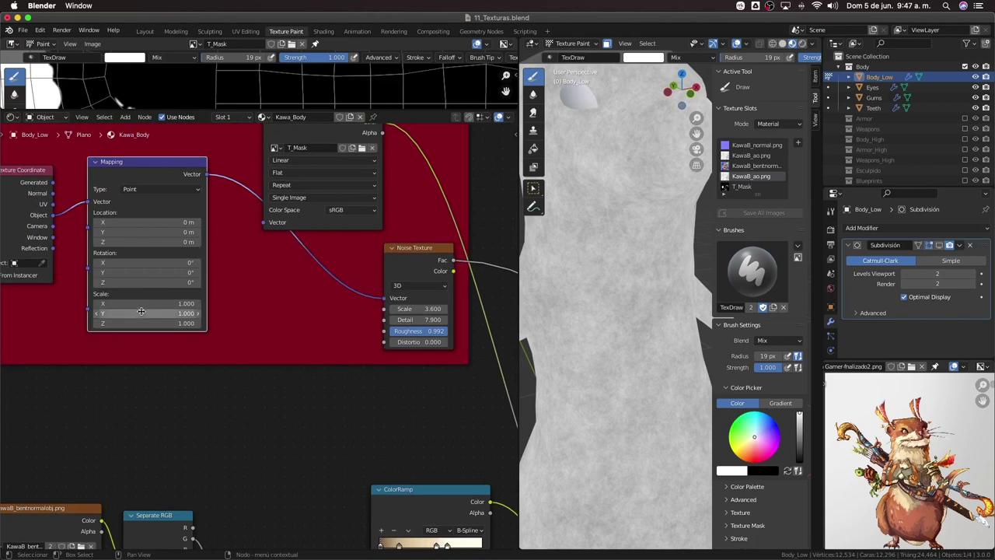
mouse_move(144, 303)
left_mouse_down()
mouse_move(179, 303)
mouse_move(155, 303)
left_mouse_up()
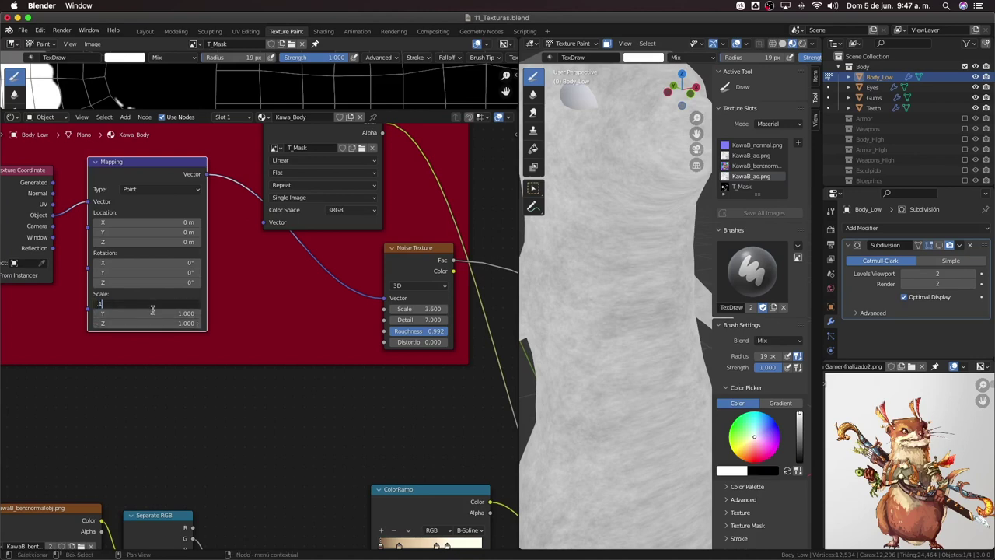
key("Return")
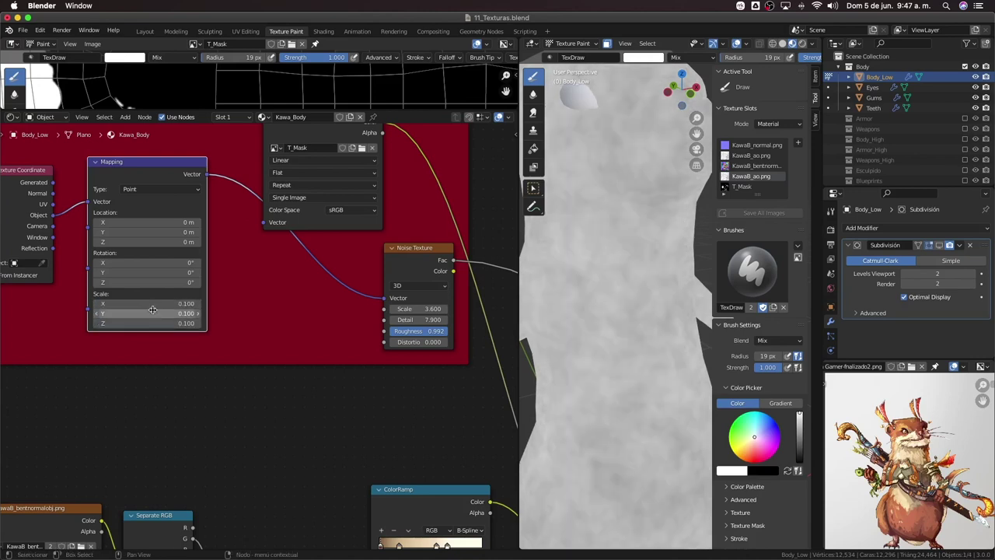
Enter 10 for the Mapping X, Y and Z scale, then zoom out and nudge the Noise Texture node right
left_click(149, 303)
type("10")
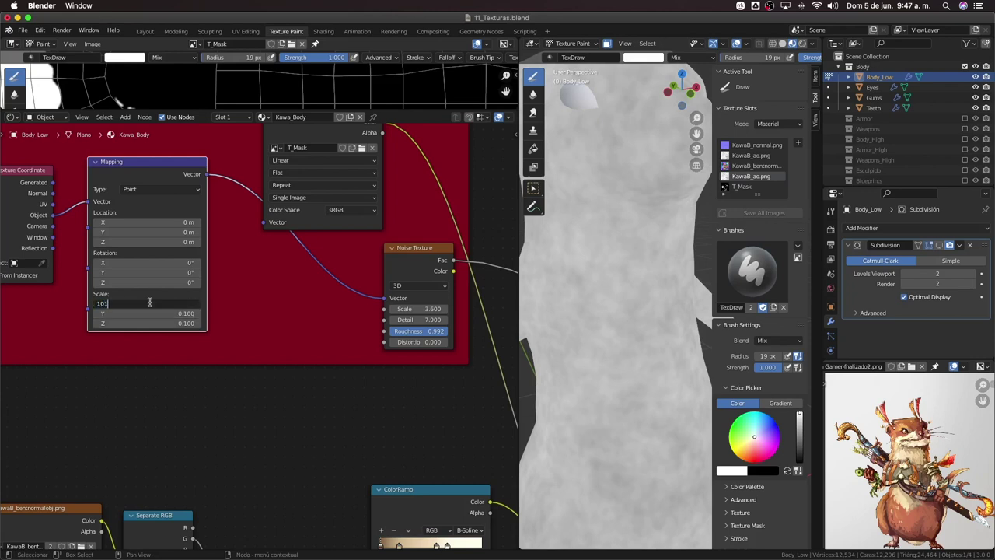
key("Tab")
type("1")
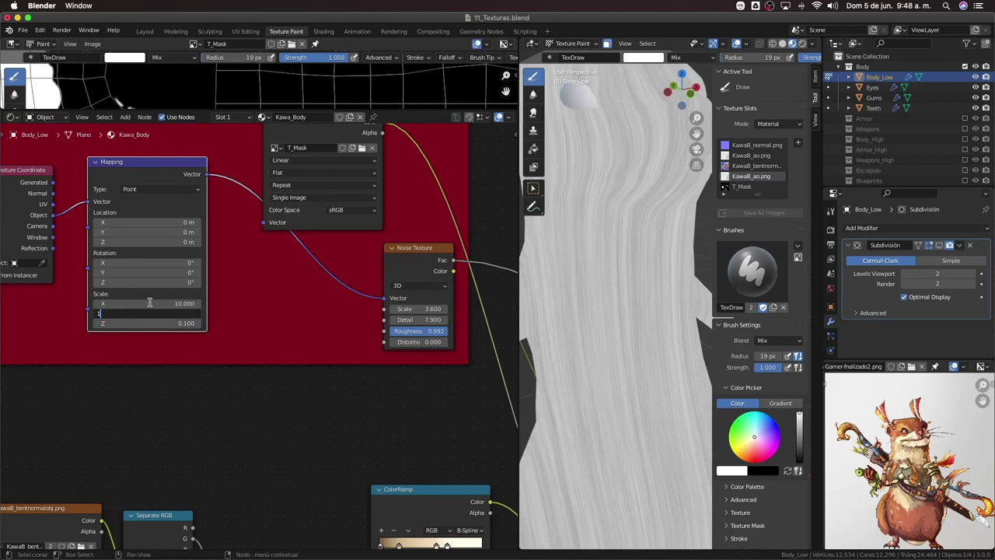
type("0")
key("Tab")
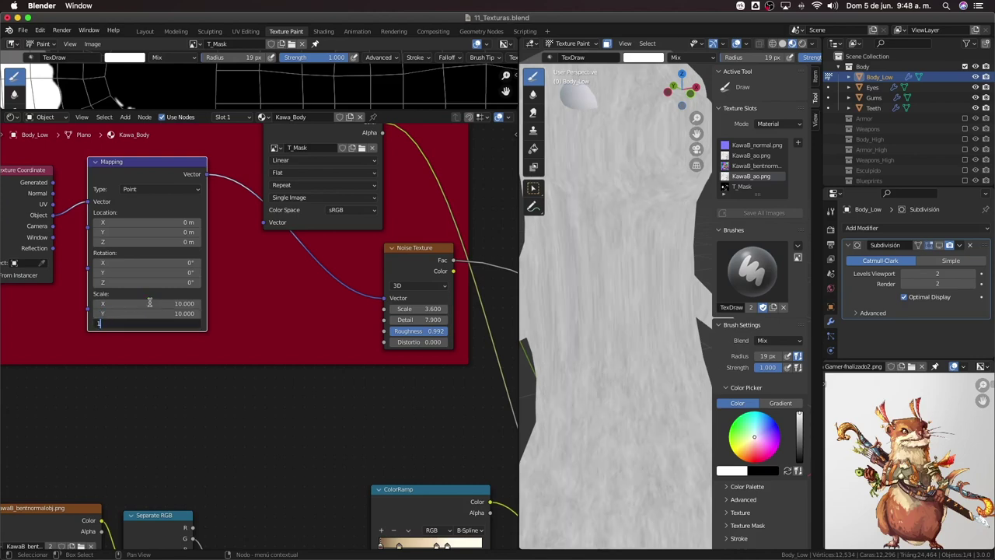
type("0")
key("Return")
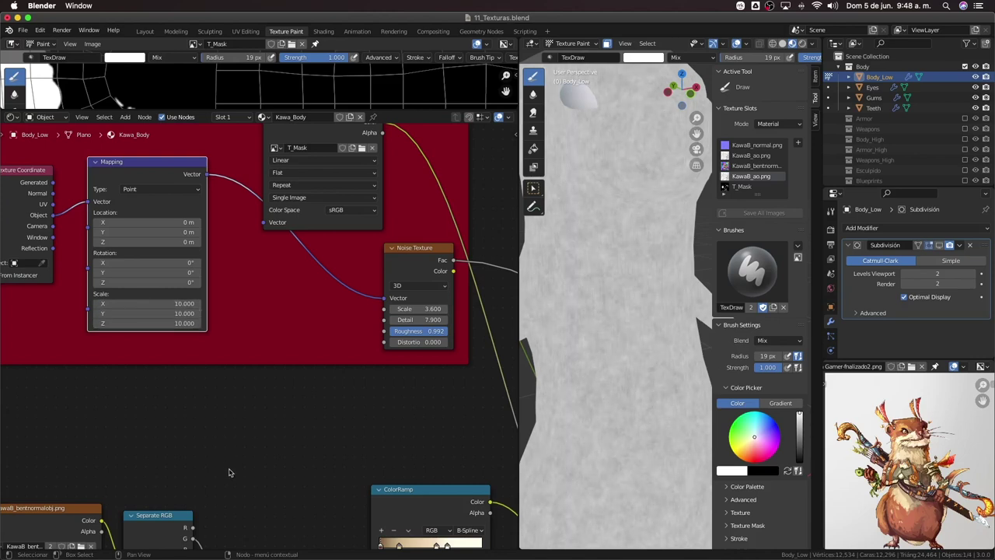
scroll(257, 451, "down", 1)
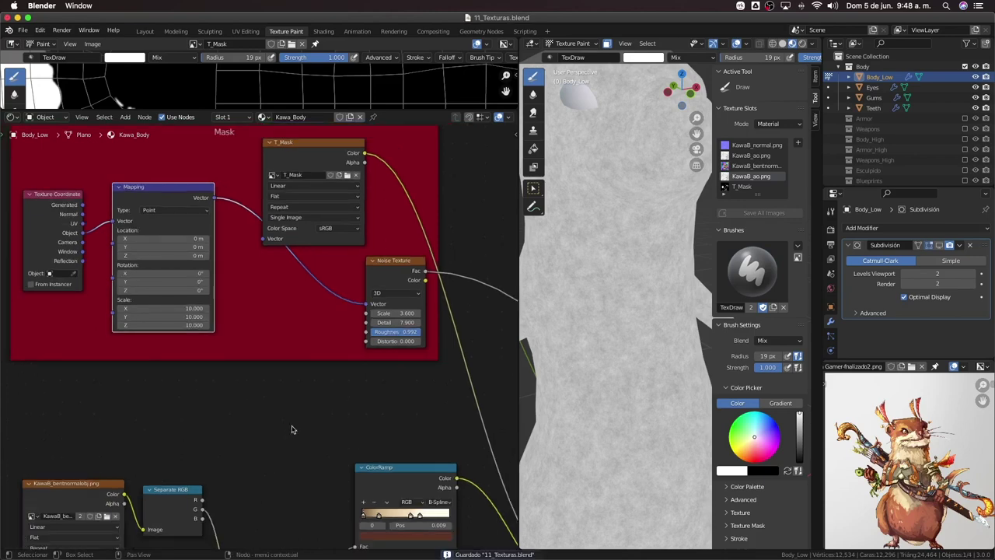
scroll(299, 426, "down", 2)
scroll(306, 420, "down", 1)
scroll(226, 394, "down", 1)
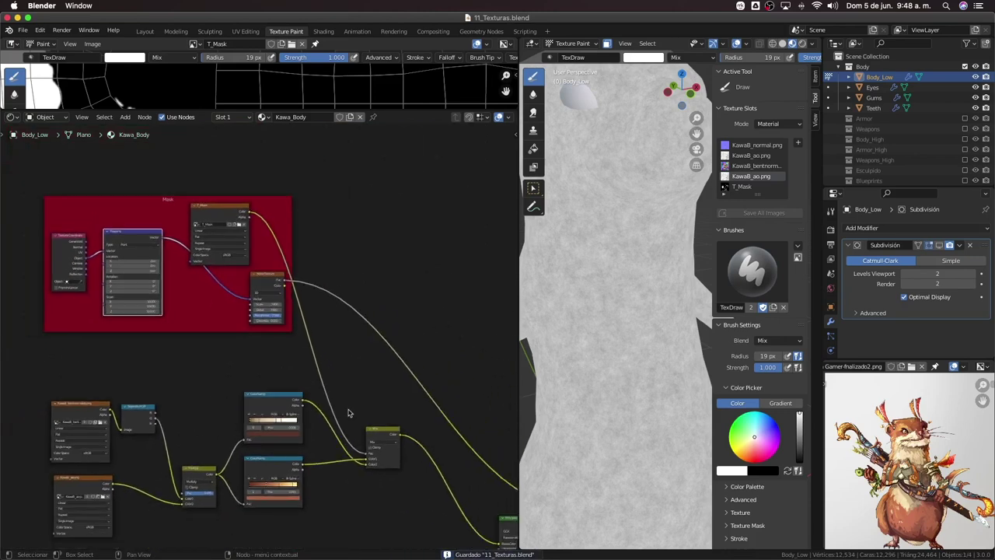
scroll(351, 369, "down", 1)
scroll(326, 357, "down", 1)
scroll(295, 351, "up", 1)
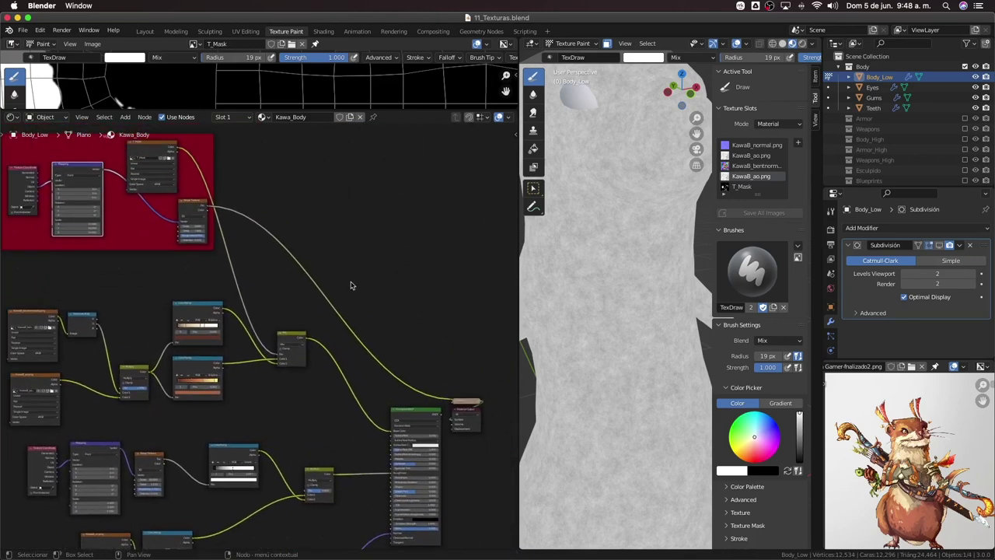
scroll(356, 296, "left", 2)
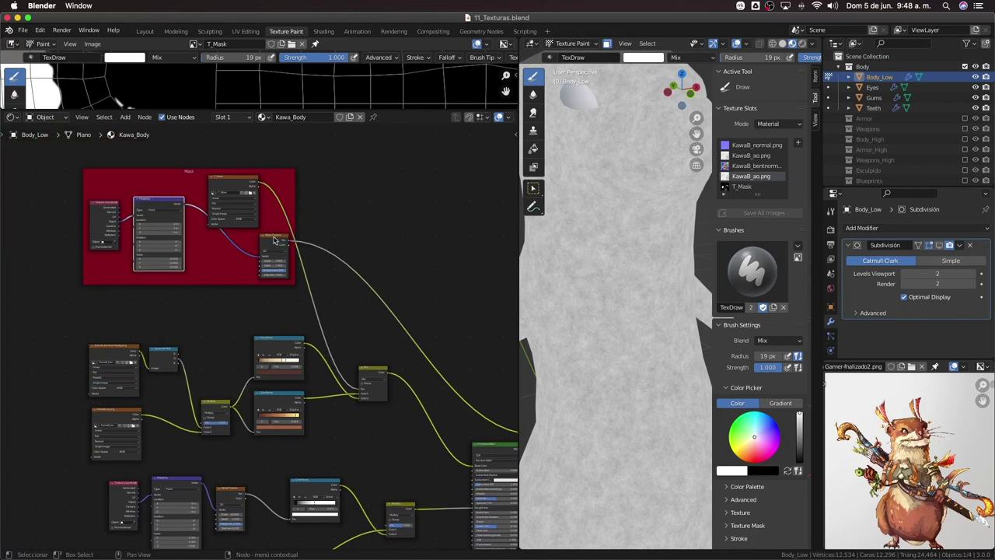
left_click_drag(274, 241, 283, 240)
Insert a ColorRamp after the Noise Texture in the Mask frame, stops at 0.250 and ~0.82
key("shift+a")
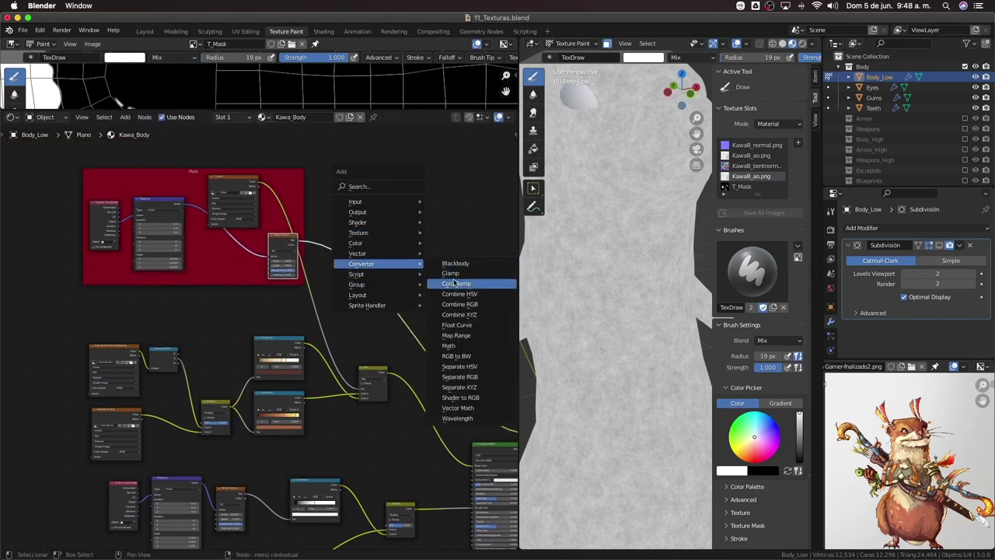
left_click(454, 274)
left_click(374, 276)
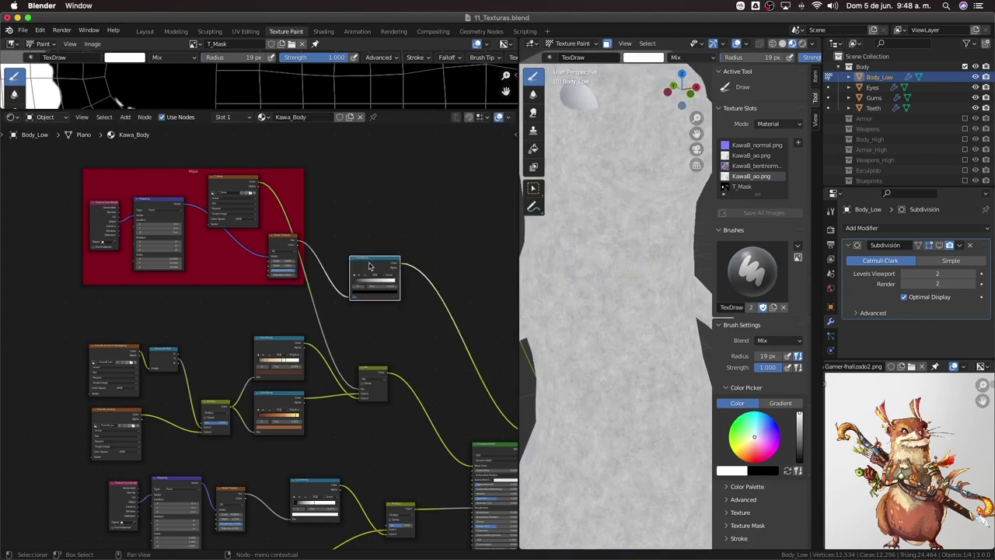
mouse_move(370, 266)
left_mouse_down()
mouse_move(286, 215)
mouse_move(198, 238)
left_mouse_up()
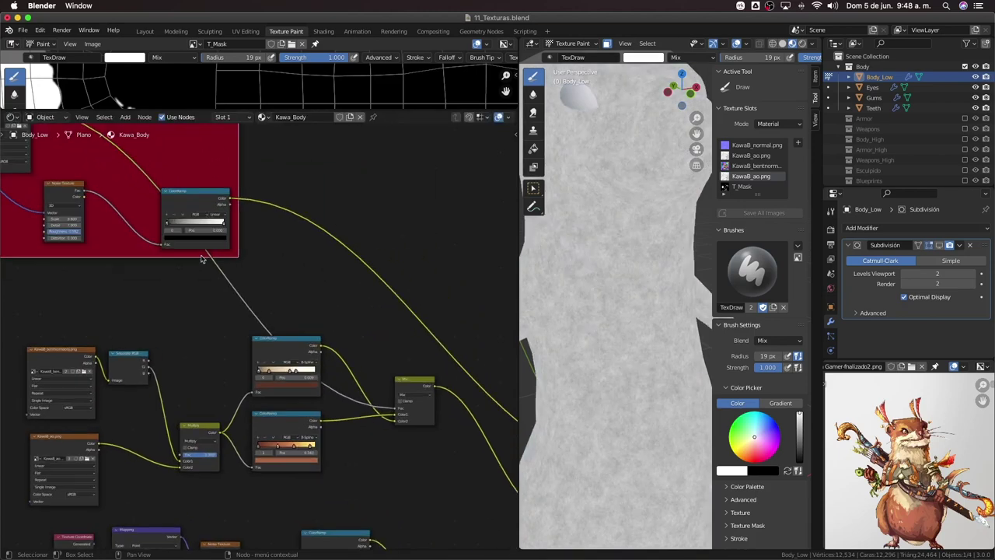
mouse_move(199, 237)
middle_mouse_down("ctrl")
mouse_move(244, 333)
mouse_move(200, 288)
middle_mouse_up("ctrl")
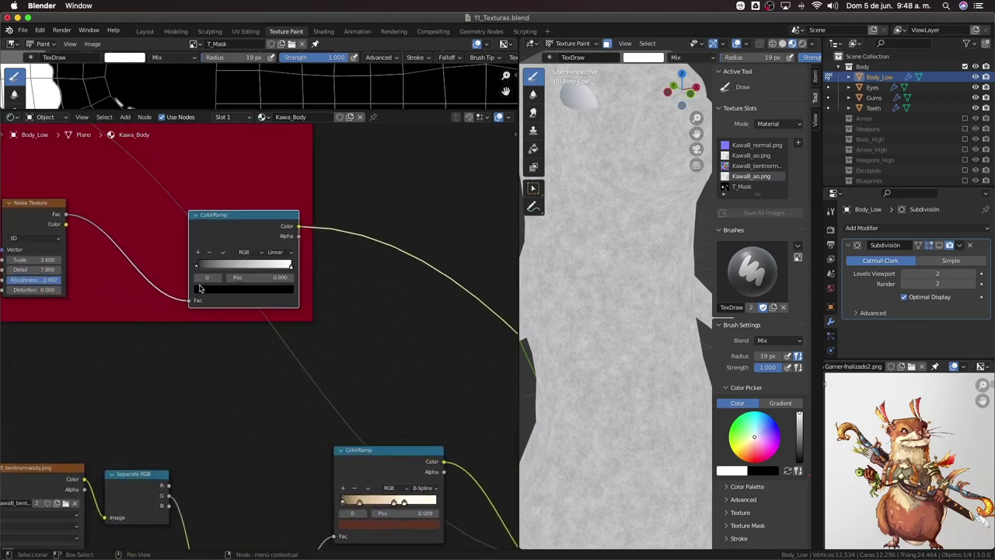
left_click_drag(199, 268, 222, 270)
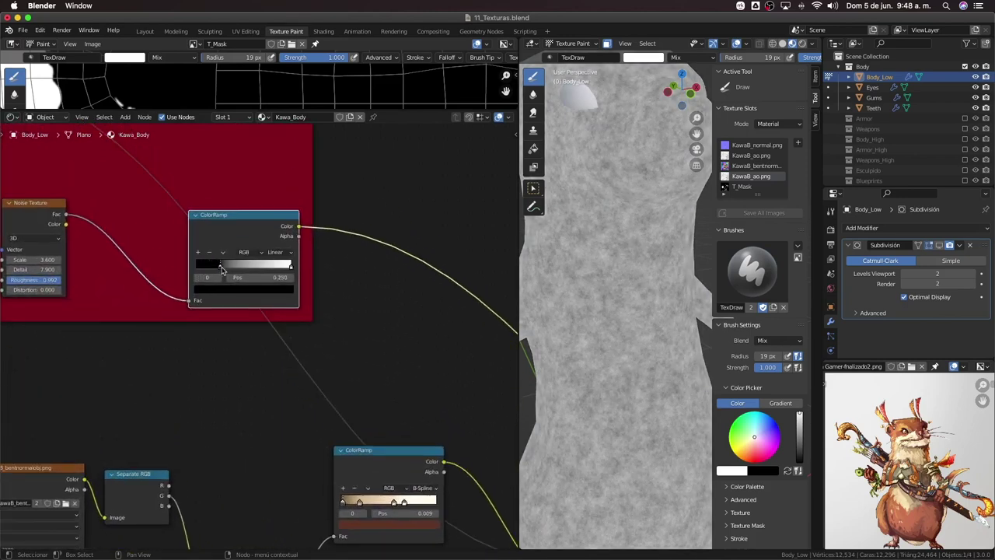
left_click_drag(290, 269, 268, 267)
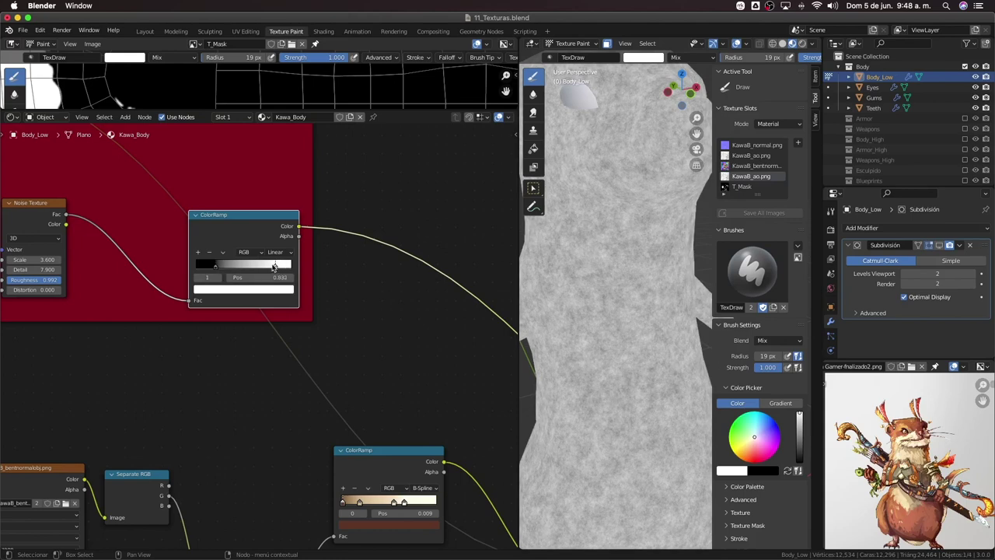
scroll(274, 317, "down", 2)
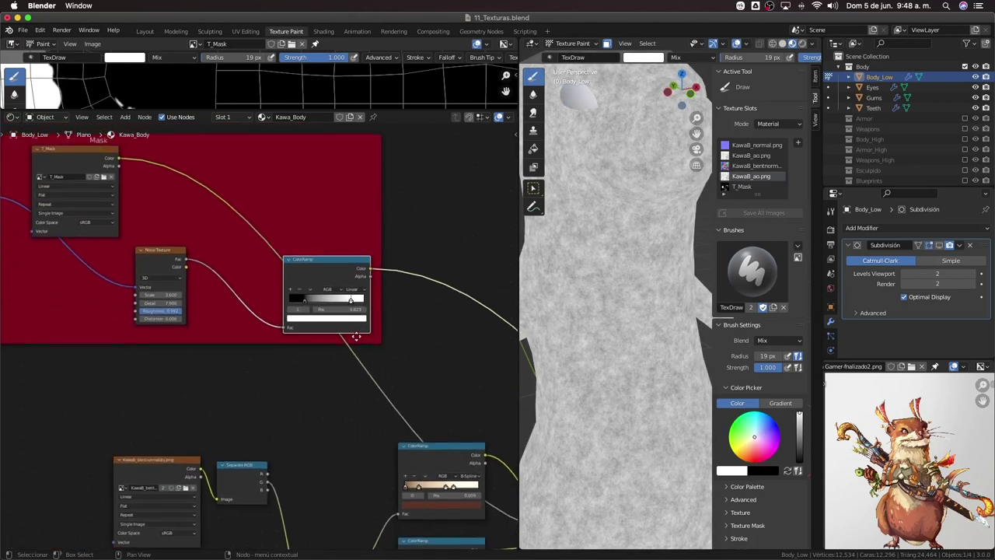
left_click_drag(330, 261, 286, 255)
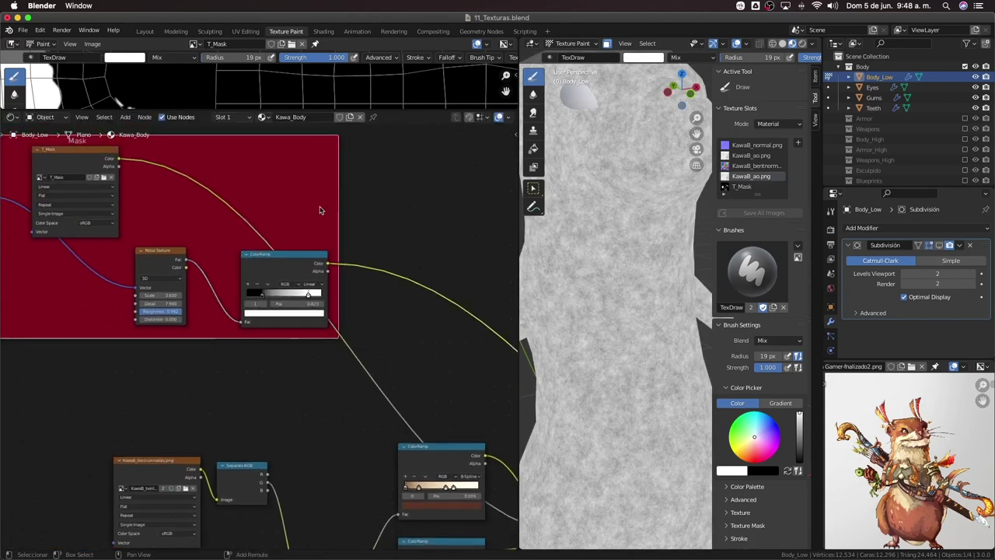
Add a MixRGB node beside the ColorRamp, fed by T_Mask color and the ColorRamp output
key("shift+a")
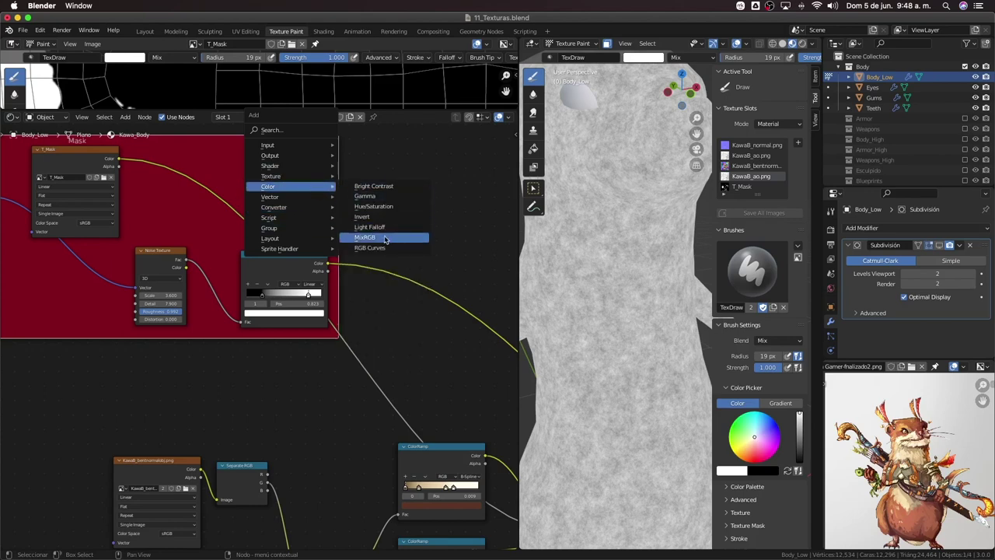
left_click(365, 238)
left_click(275, 207)
left_click_drag(275, 206, 396, 260)
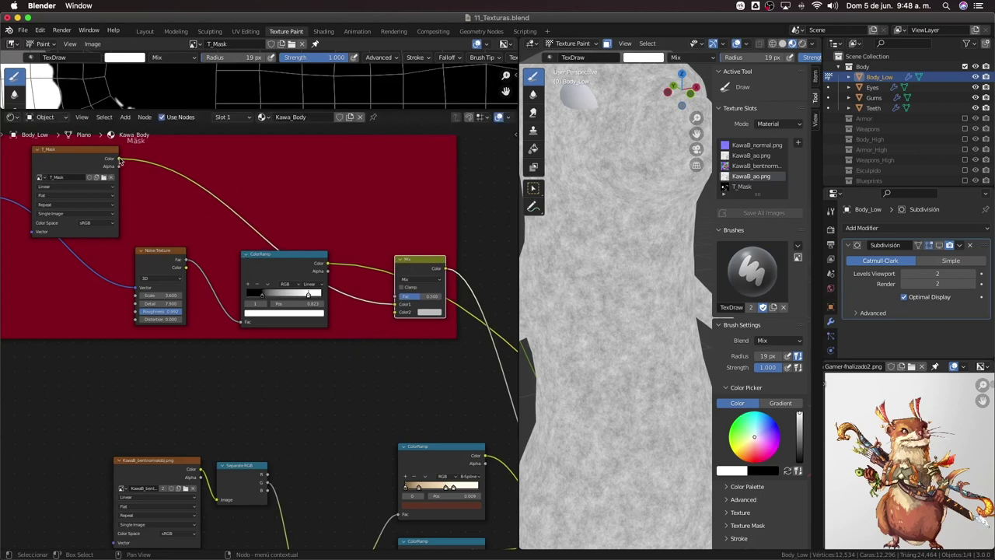
left_click_drag(119, 159, 396, 313)
left_click_drag(330, 266, 340, 270)
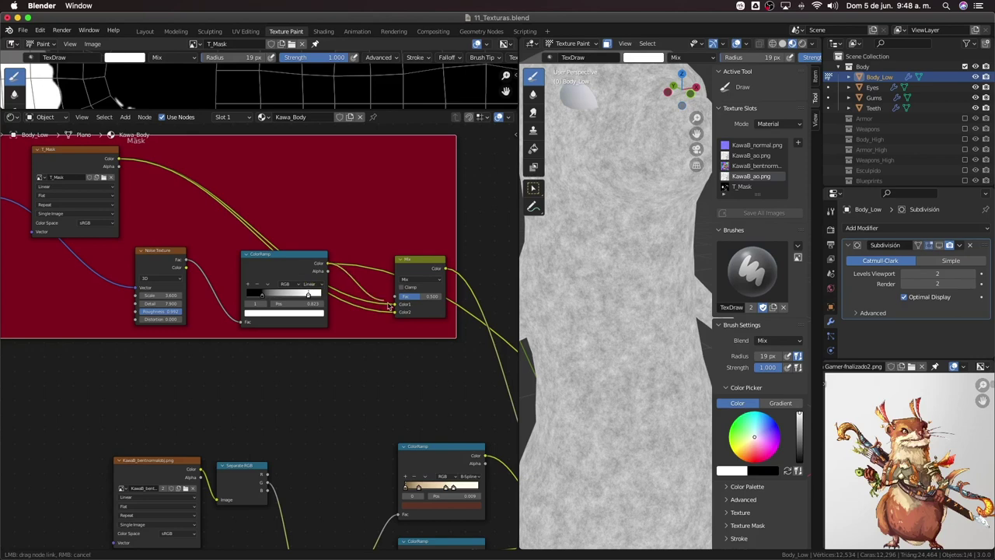
left_click_drag(389, 305, 402, 308)
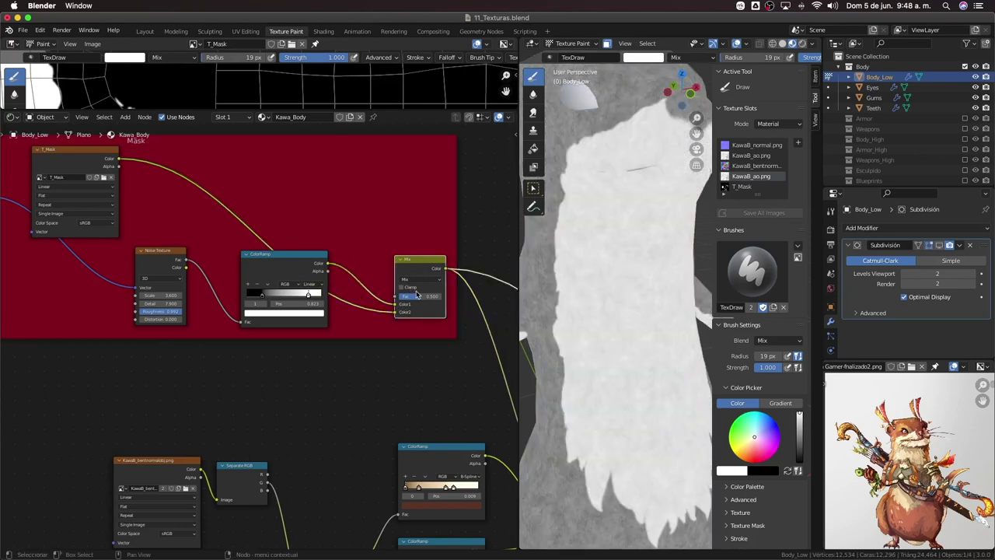
Set the Mix node to Multiply with Fac 1.000, then check the otter and shader nodes
left_click_drag(421, 301, 426, 299)
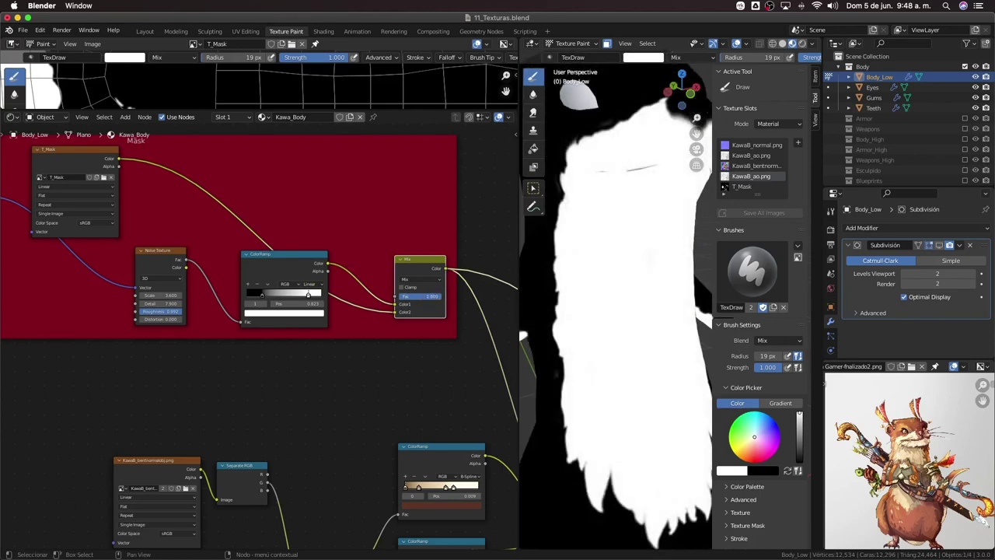
left_click(426, 285)
left_click(424, 306)
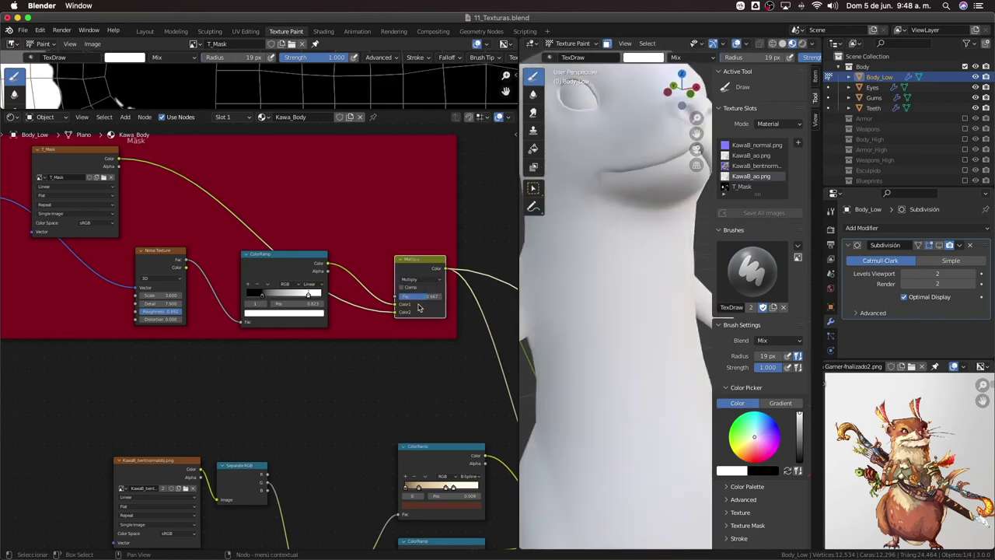
scroll(615, 311, "down", 3)
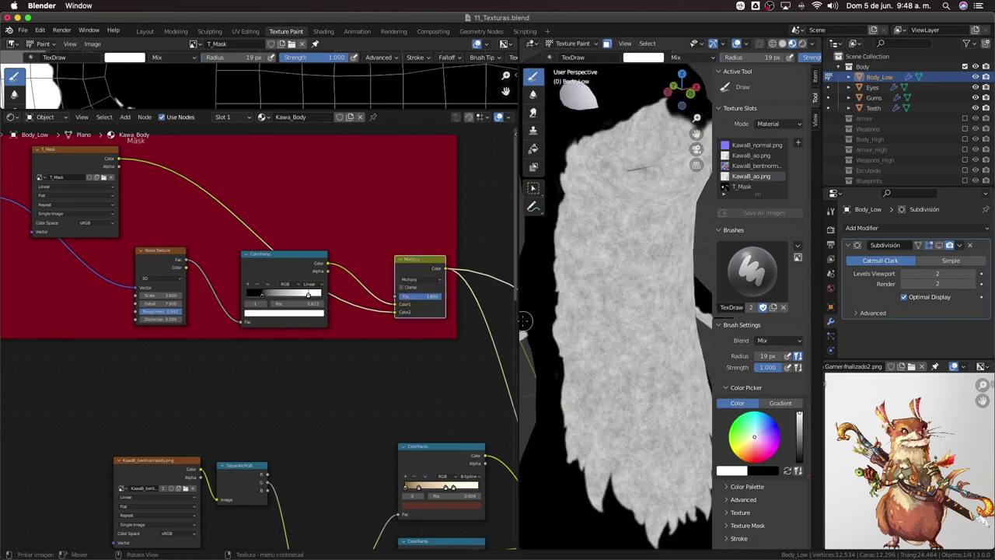
left_click_drag(421, 296, 447, 296)
scroll(557, 290, "up", 5)
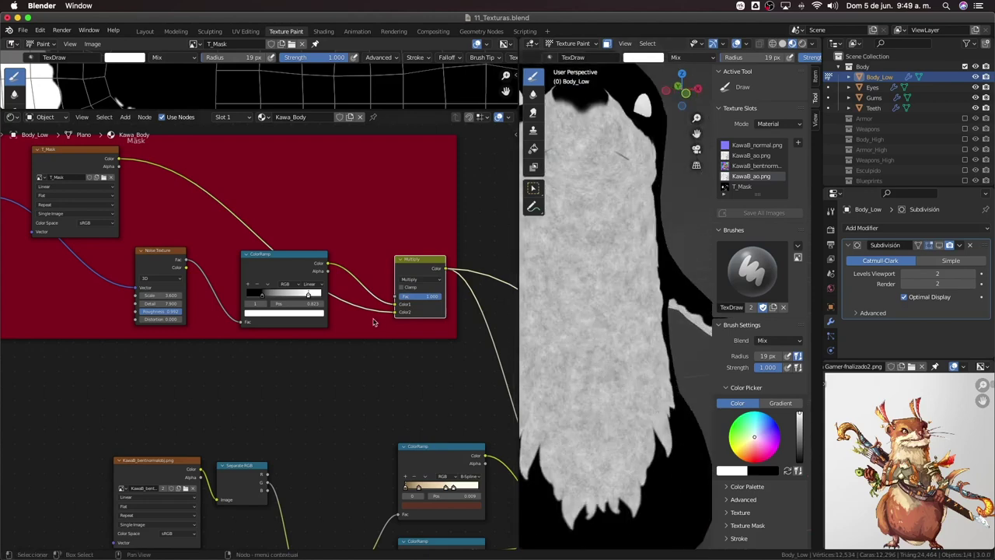
scroll(482, 307, "down", 1)
scroll(599, 291, "down", 4)
middle_click_drag(599, 290, 557, 297)
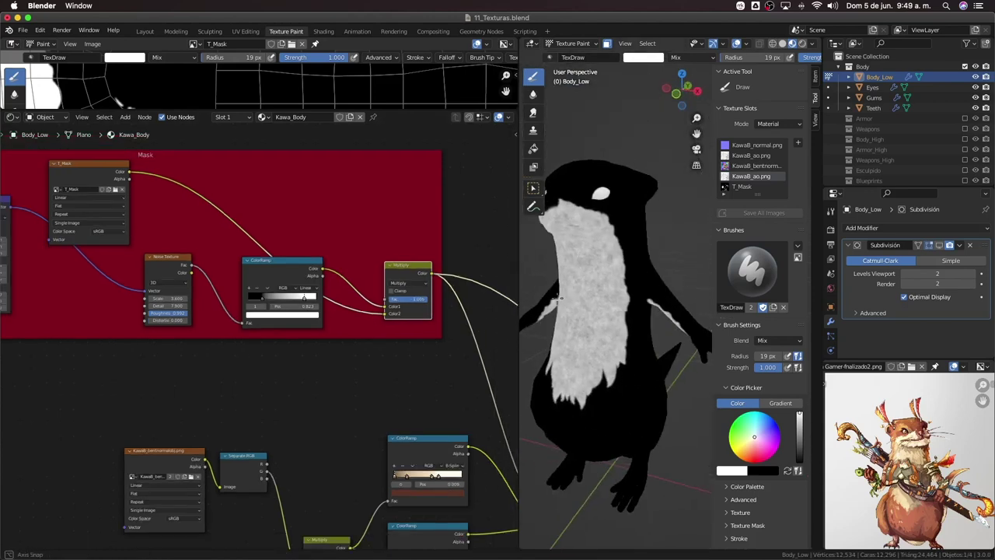
scroll(562, 298, "up", 2)
scroll(564, 285, "up", 2)
scroll(596, 275, "up", 2)
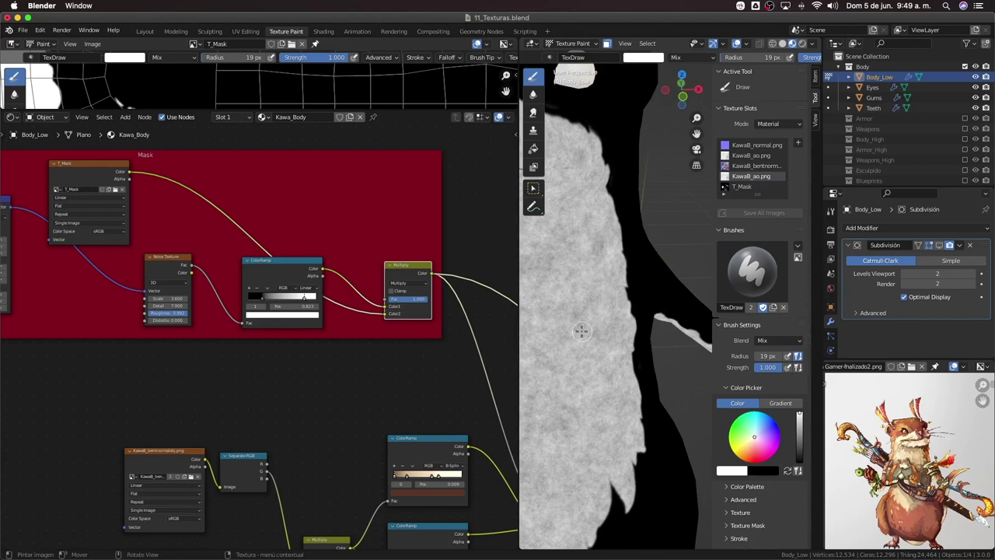
scroll(607, 420, "down", 3)
scroll(435, 334, "down", 3)
middle_click_drag(435, 334, 388, 289)
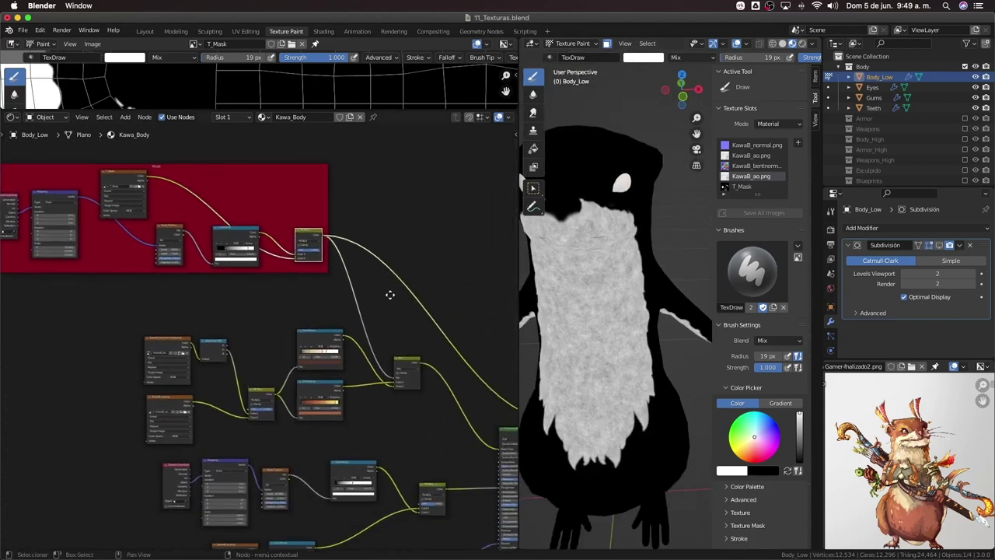
middle_click_drag(413, 389, 311, 325)
middle_click_drag(393, 369, 430, 366)
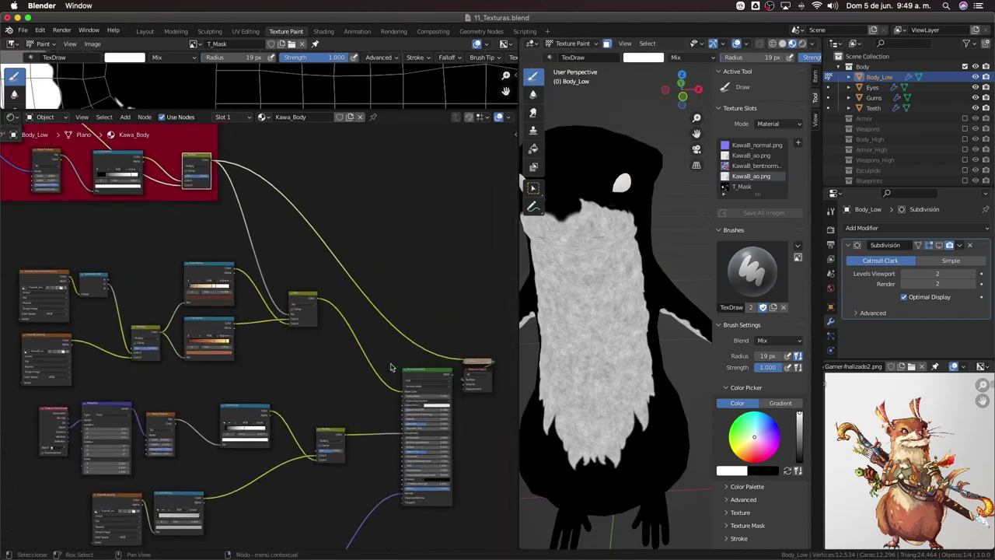
Wire the main shader back into the Material Output and view the otter's face
left_click(426, 376, "ctrl+shift")
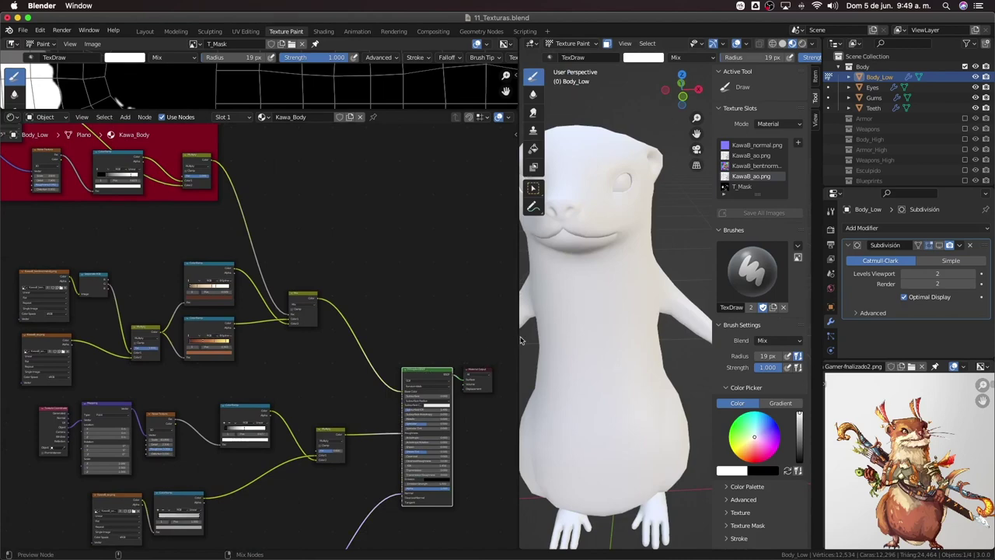
scroll(606, 311, "up", 3)
scroll(615, 310, "up", 3)
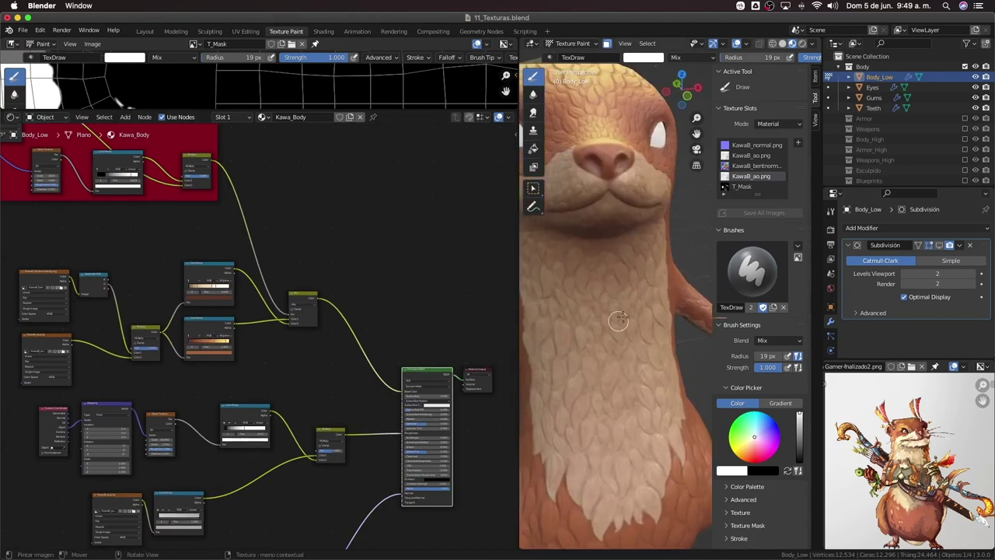
middle_click_drag(615, 309, 622, 303)
scroll(622, 300, "down", 2)
scroll(623, 319, "up", 3)
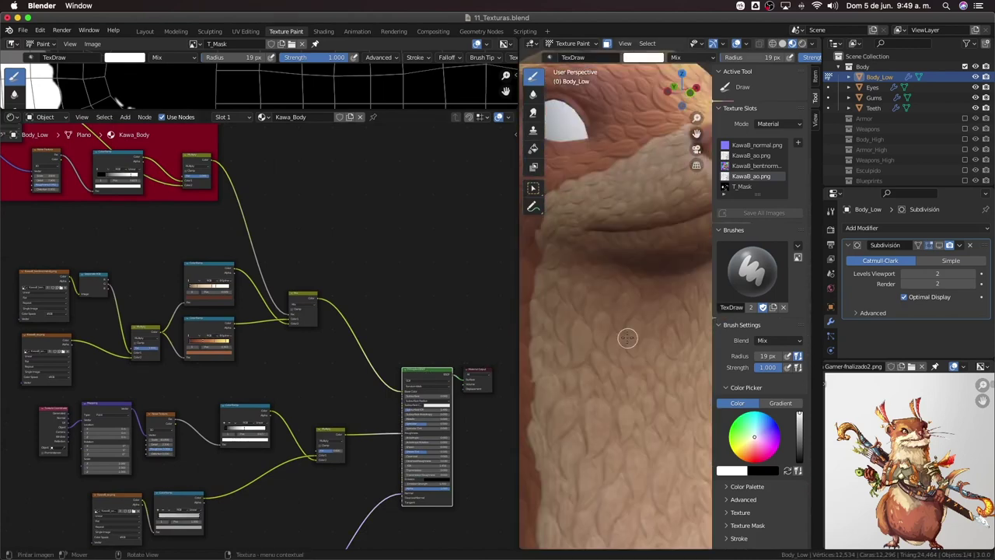
scroll(624, 337, "up", 2)
scroll(619, 350, "down", 3)
mouse_move(111, 199)
middle_mouse_down()
mouse_move(198, 250)
mouse_move(212, 288)
middle_mouse_up()
scroll(175, 223, "up", 1)
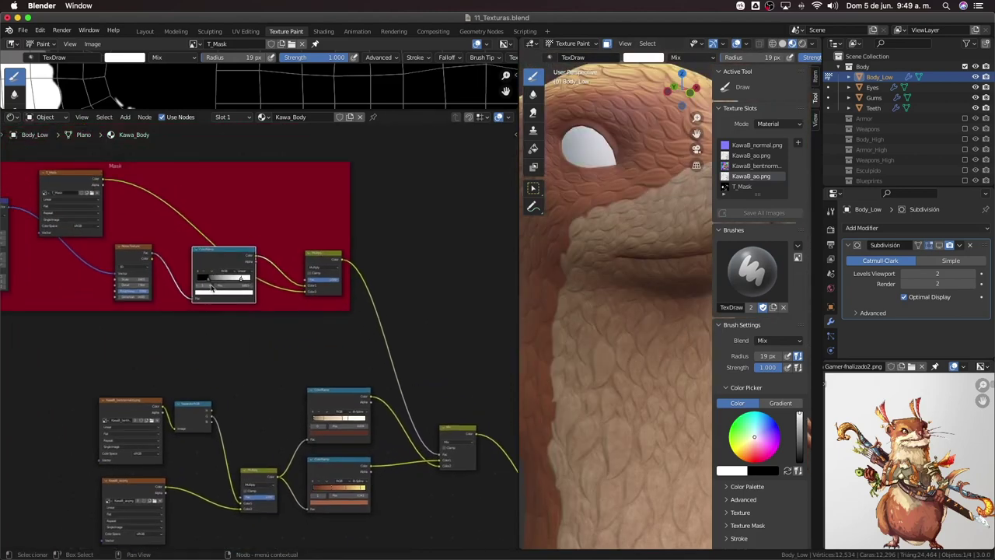
Pull the Mask ColorRamp's black and white stops closer together to widen the white streaks
left_click_drag(209, 285, 188, 291)
left_click(242, 280)
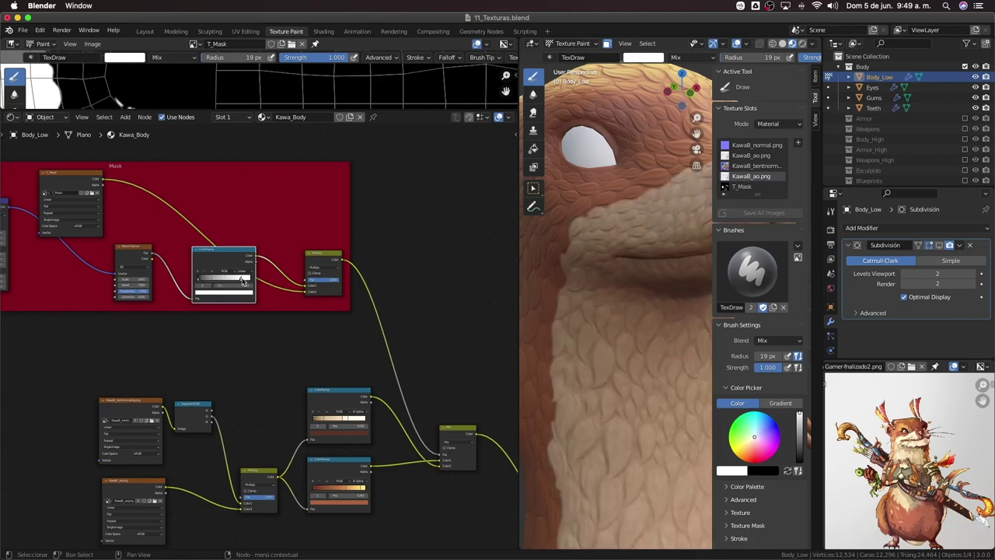
left_click_drag(261, 282, 227, 288)
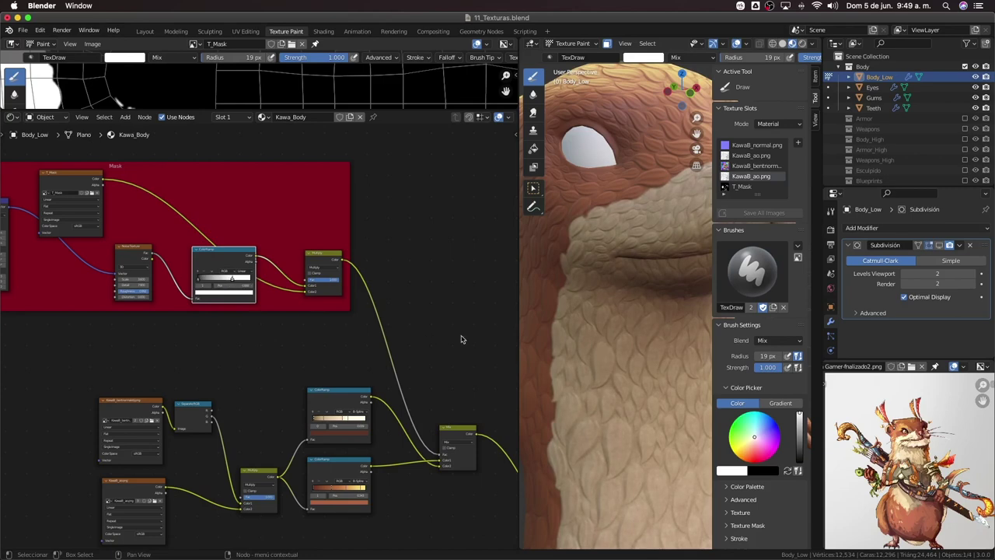
scroll(568, 369, "down", 5)
mouse_move(571, 372)
middle_mouse_down()
mouse_move(654, 406)
mouse_move(595, 382)
mouse_move(605, 382)
middle_mouse_up()
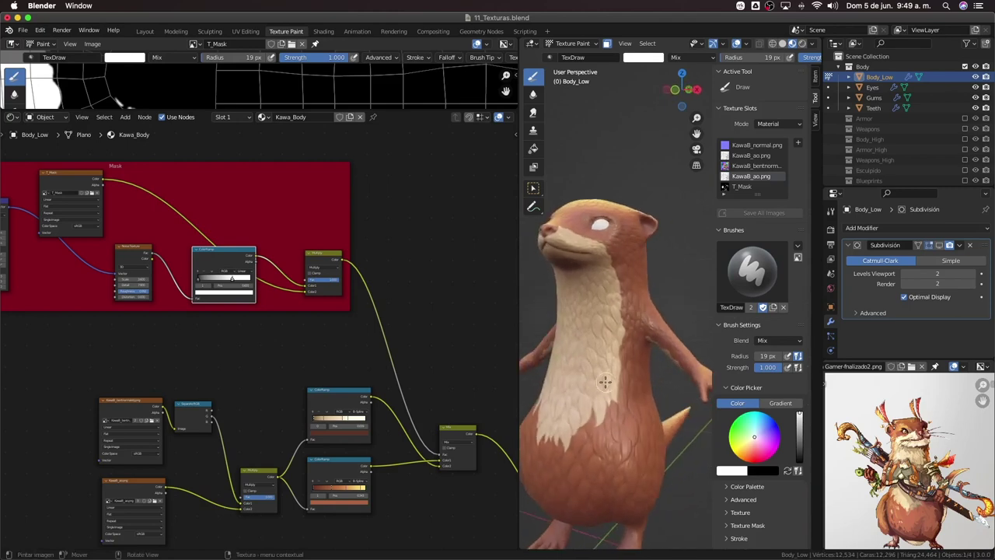
middle_click_drag(273, 340, 332, 370)
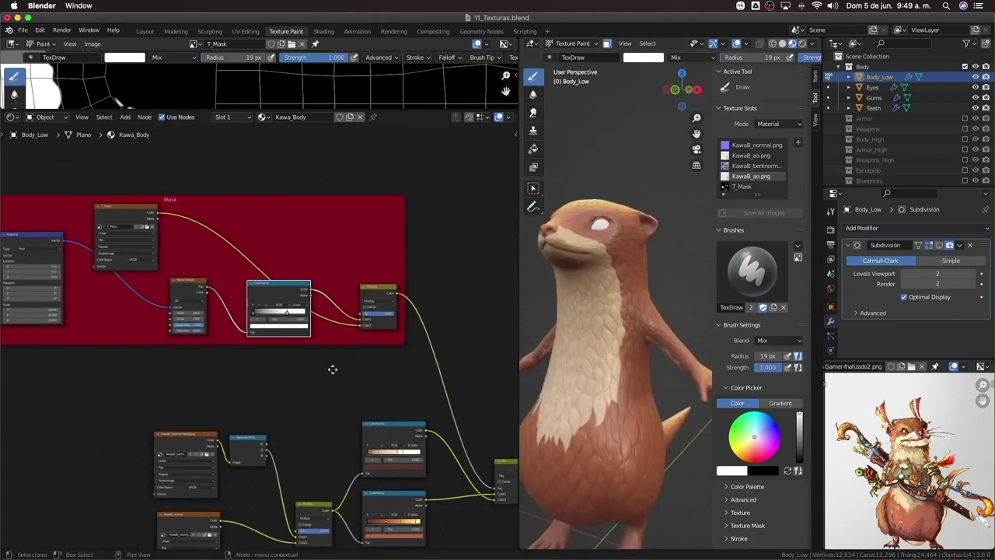
Insert a new ColorRamp on the T_Mask→Multiply link
left_click(136, 226)
scroll(207, 310, "up", 1)
middle_click_drag(241, 276, 293, 325)
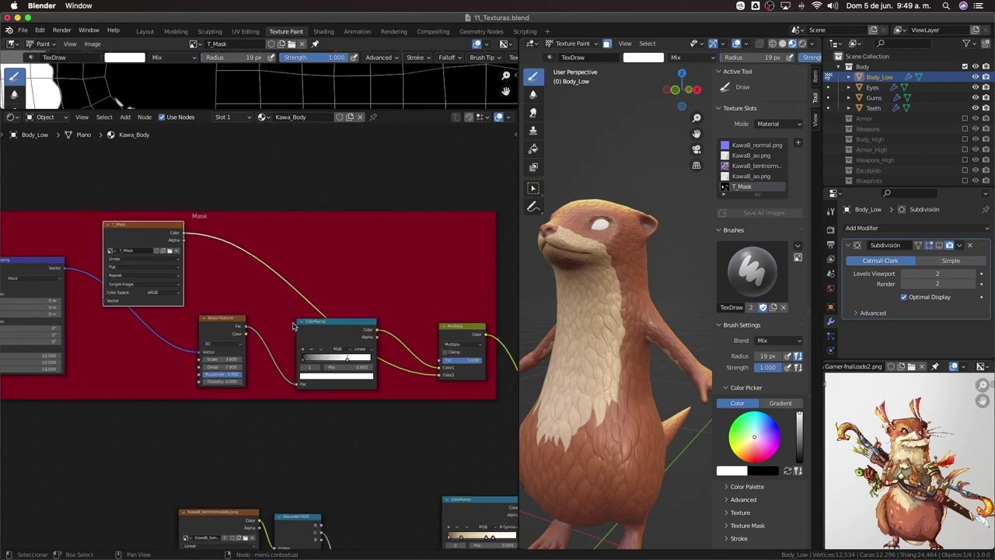
key("shift+a")
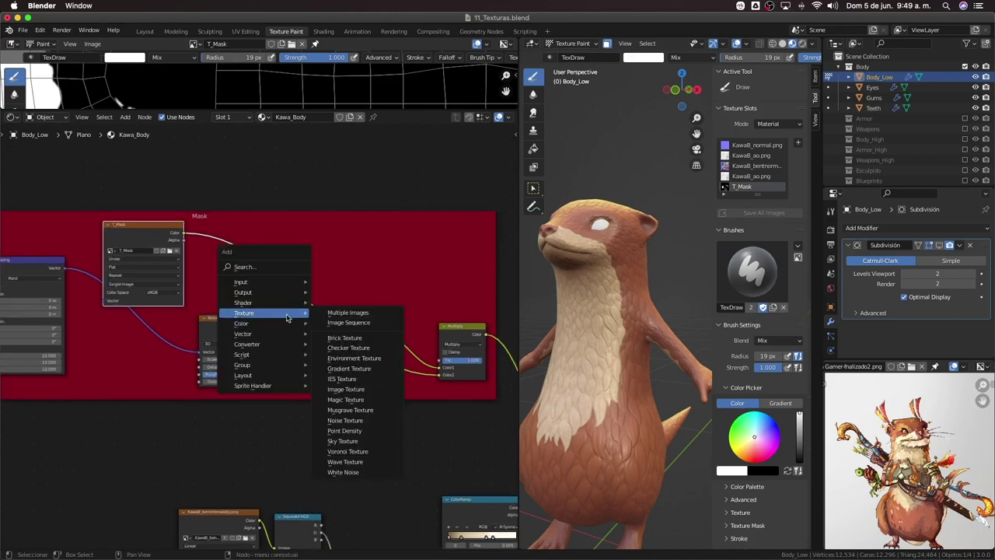
mouse_move(247, 344)
left_click(346, 336)
left_click(319, 344)
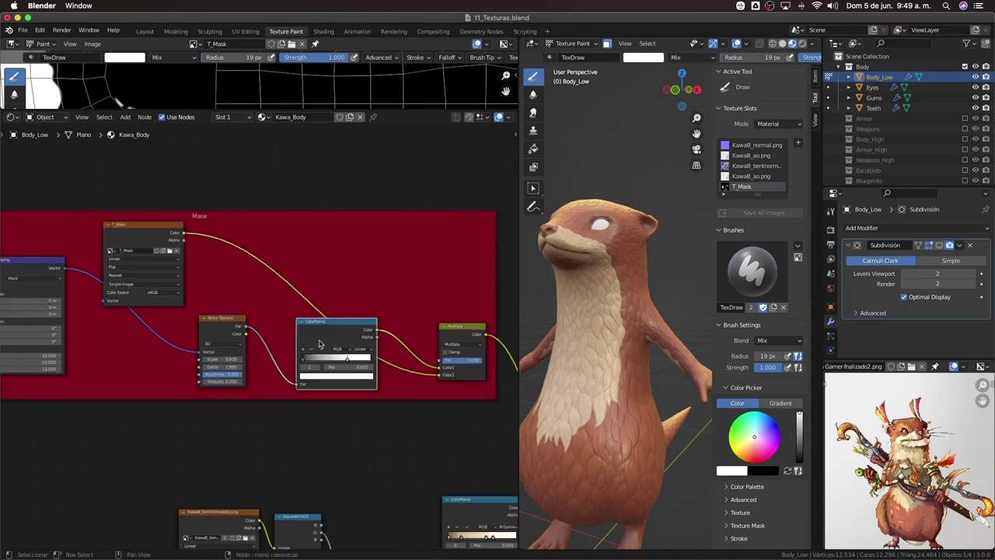
key("shift+a")
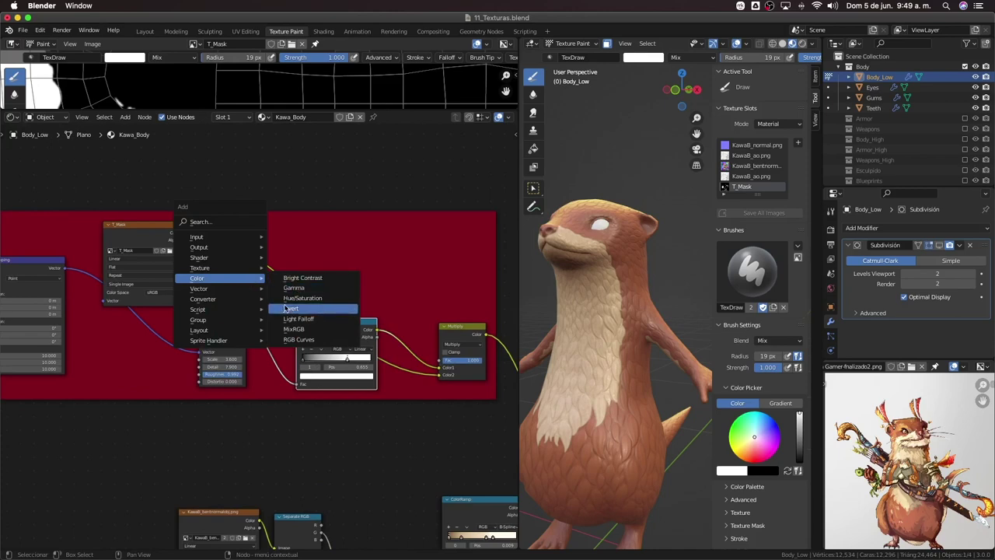
mouse_move(203, 299)
left_click(304, 309)
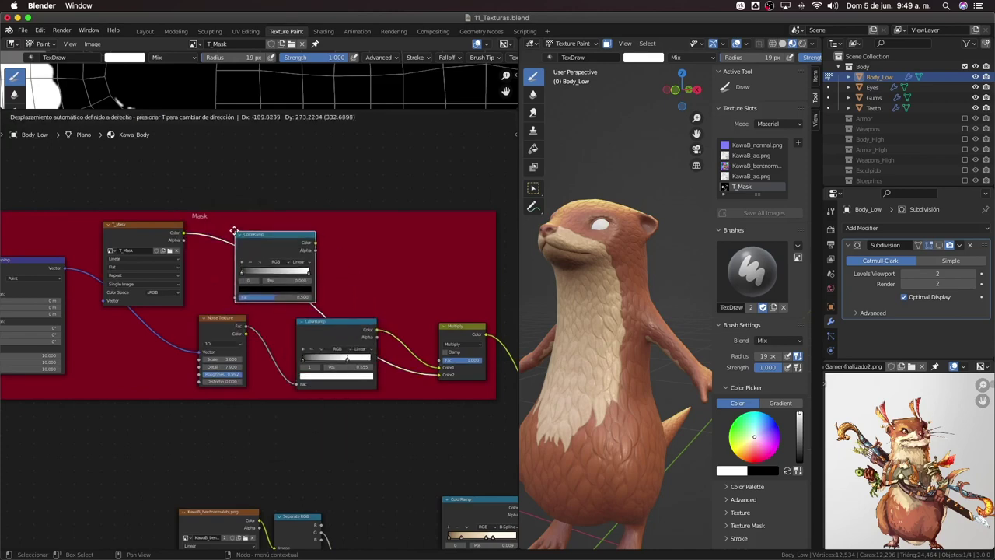
left_click(233, 231)
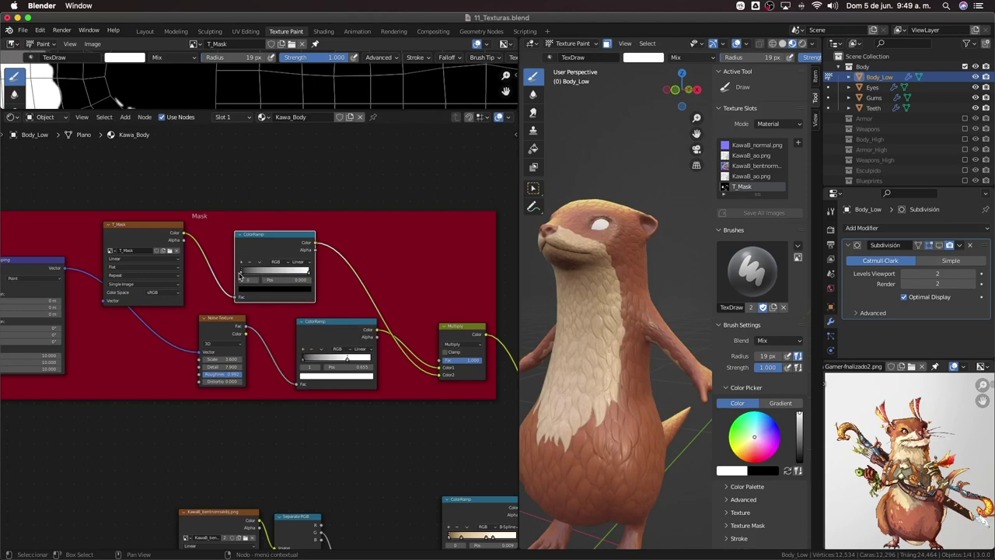
key("g")
left_click(246, 273)
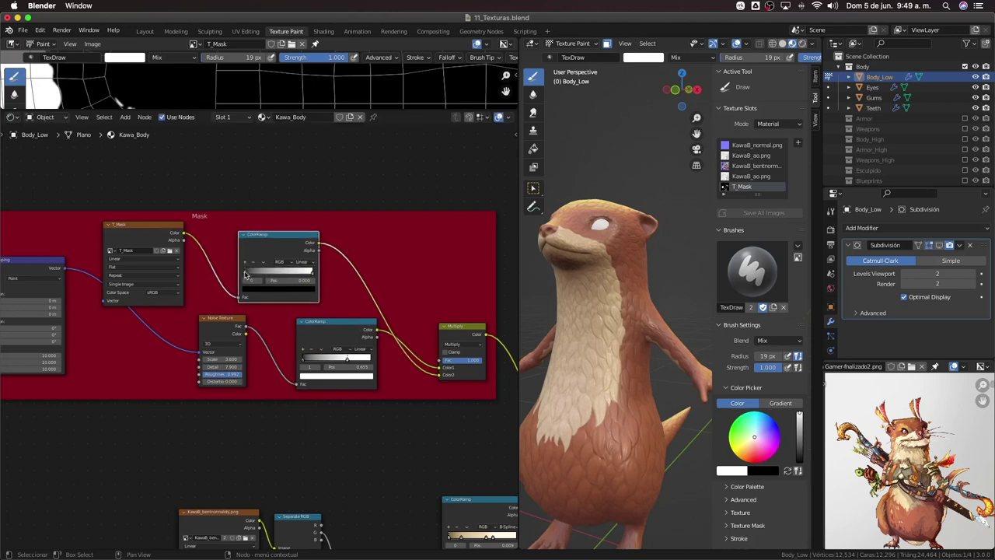
Tune the new ColorRamp's stops, ending with the white stop at the ramp's right end
left_click_drag(284, 274, 313, 274)
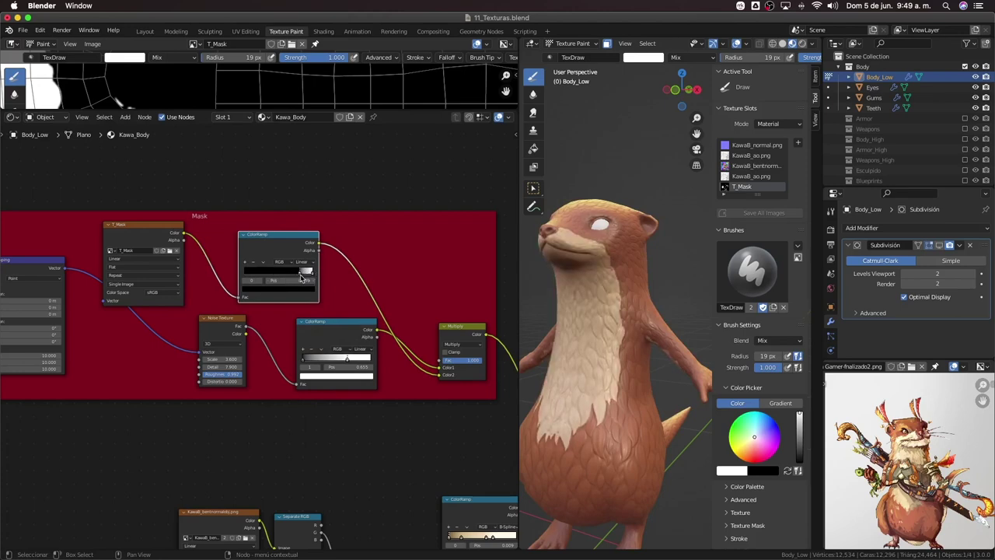
left_click_drag(291, 276, 242, 287)
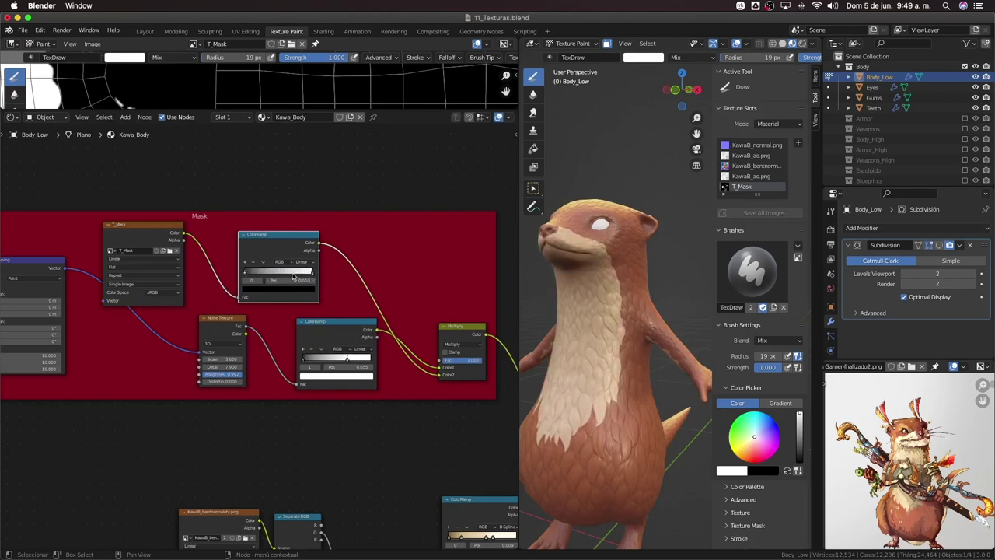
left_click_drag(310, 272, 245, 270)
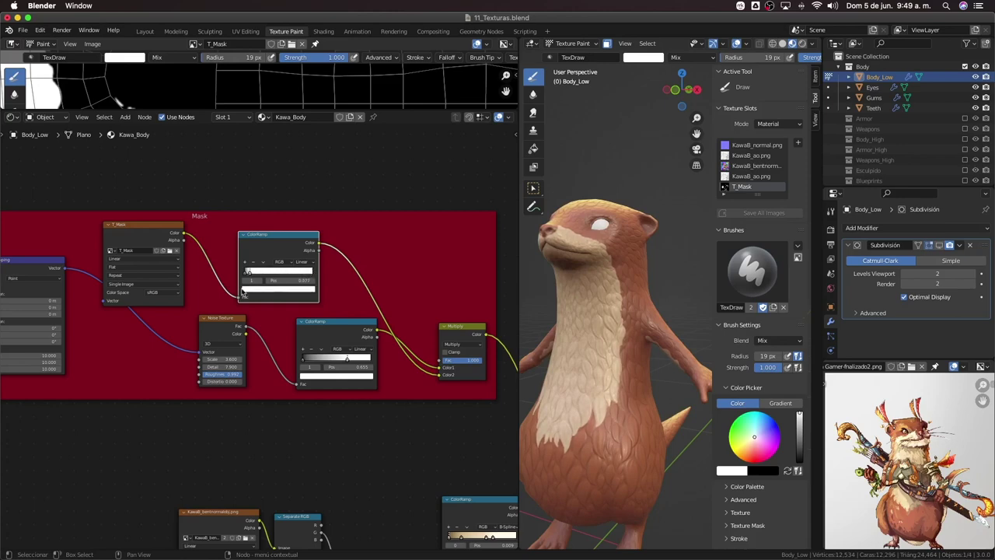
key("Escape")
left_click_drag(319, 272, 298, 284)
key("ctrl+z")
left_click_drag(275, 278, 320, 274)
scroll(483, 324, "down", 2)
scroll(484, 324, "down", 1)
Widen the 3D viewport over the node editor, reframe the otter, and unhide the Armor collection
middle_click_drag(591, 326, 612, 329)
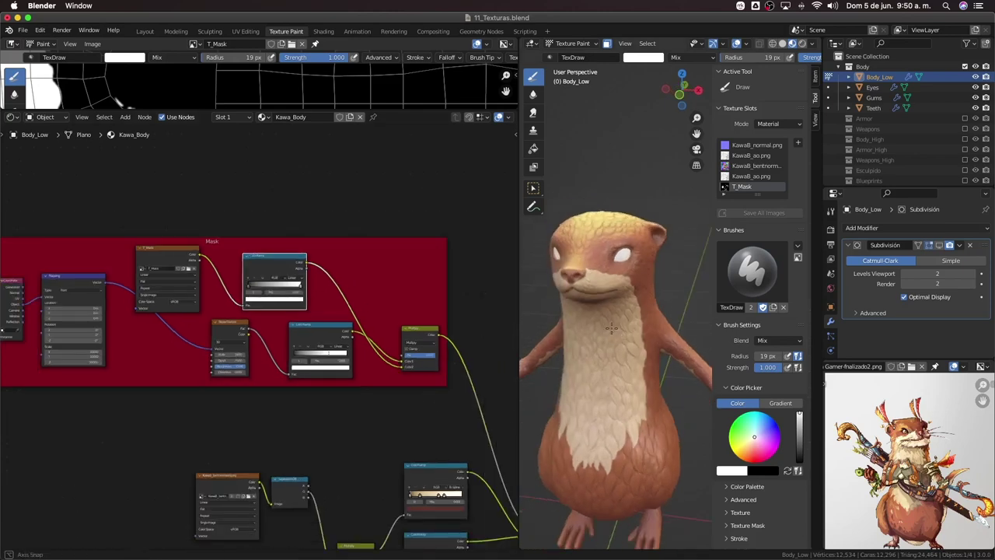
scroll(612, 329, "down", 3)
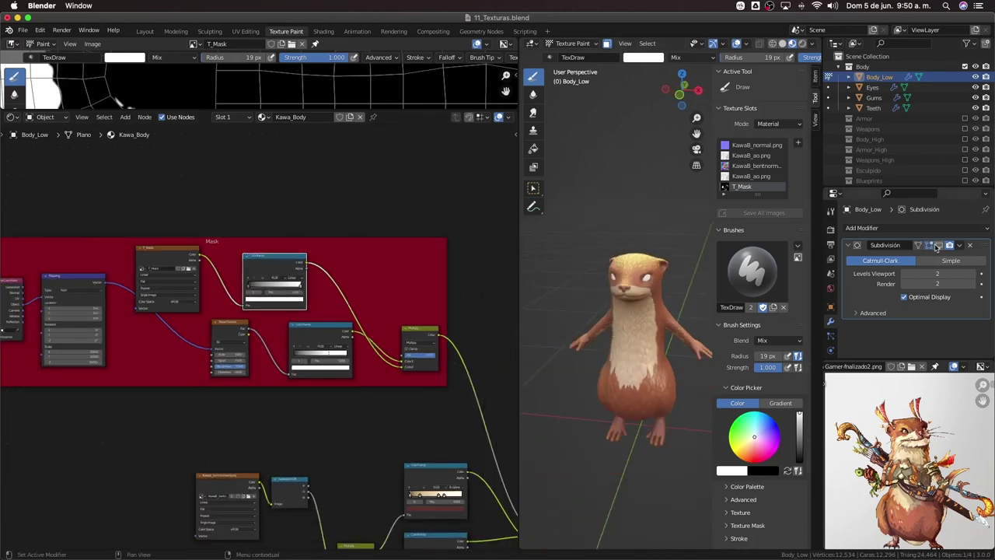
scroll(516, 332, "up", 2)
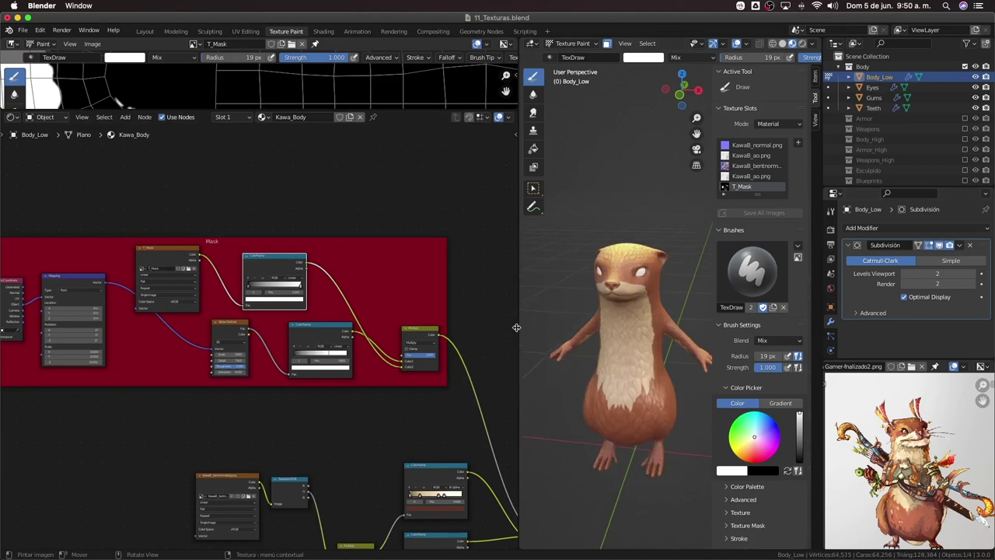
left_click_drag(516, 328, 259, 330)
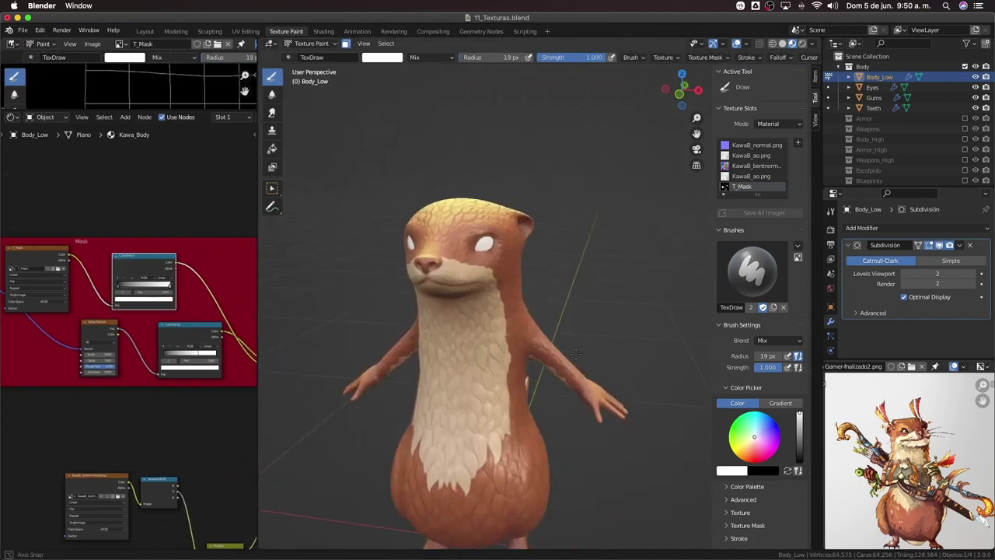
mouse_move(576, 354)
middle_mouse_down()
mouse_move(625, 404)
mouse_move(974, 119)
middle_mouse_up()
scroll(625, 404, "down", 3)
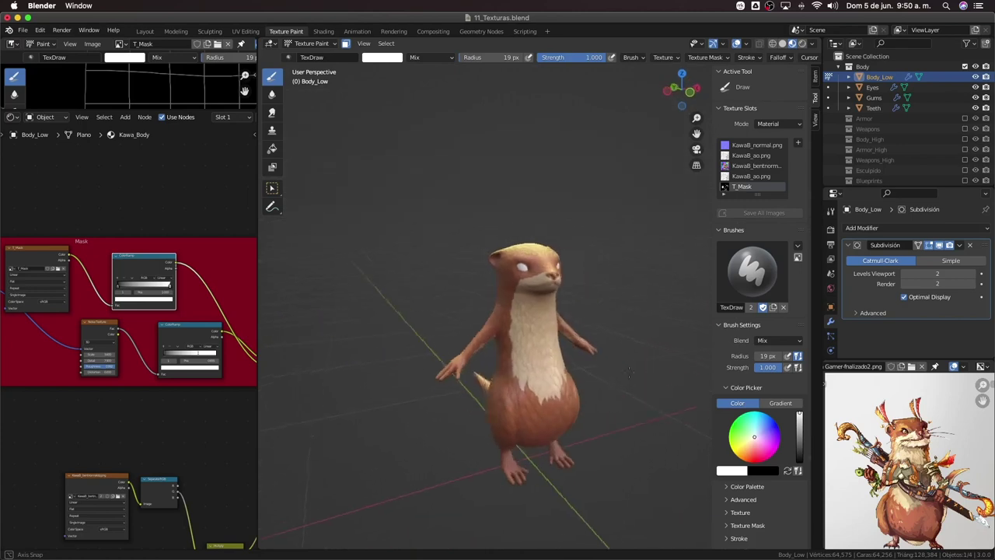
left_click(965, 119)
Lower the Mask Multiply node's Fac from 1.000 to about 0.43 to soften the noise streaks
mouse_move(591, 350)
middle_mouse_down()
mouse_move(645, 342)
mouse_move(536, 332)
middle_mouse_up()
scroll(591, 342, "up", 2)
scroll(536, 332, "up", 2)
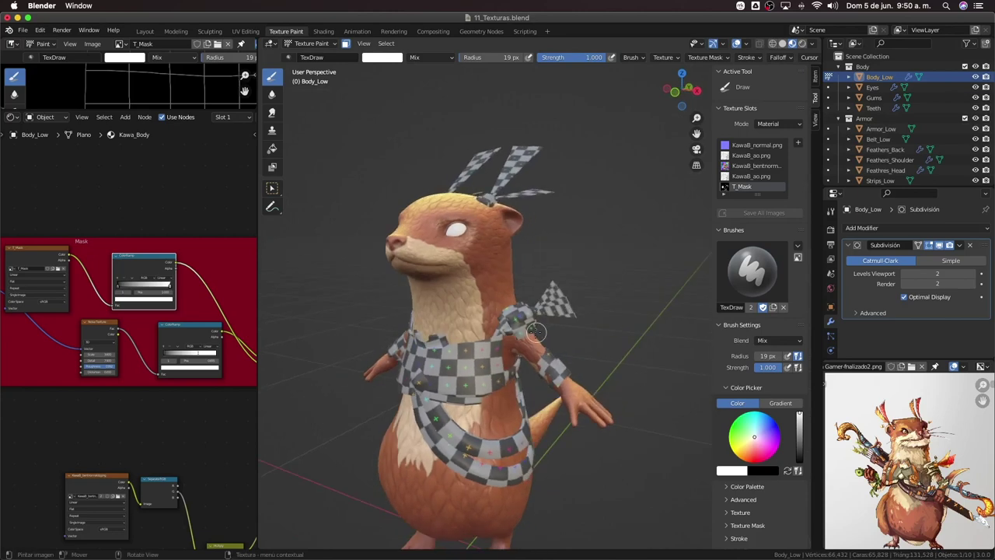
scroll(124, 326, "down", 3)
mouse_move(93, 467)
middle_mouse_down()
mouse_move(74, 382)
mouse_move(156, 391)
middle_mouse_up()
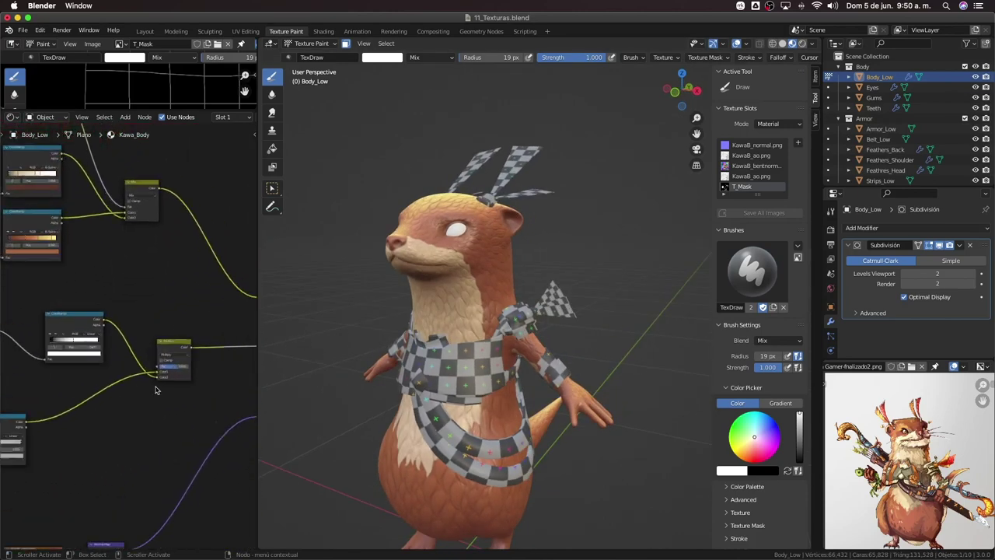
scroll(156, 390, "up", 2)
scroll(171, 404, "up", 2)
scroll(140, 391, "up", 4)
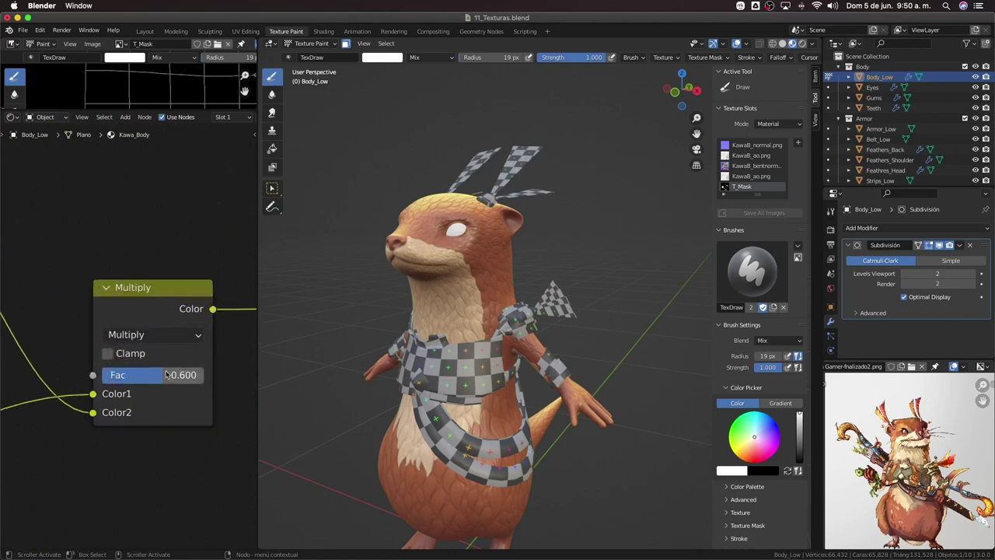
mouse_move(165, 374)
left_mouse_down()
mouse_move(178, 375)
mouse_move(144, 375)
left_mouse_up()
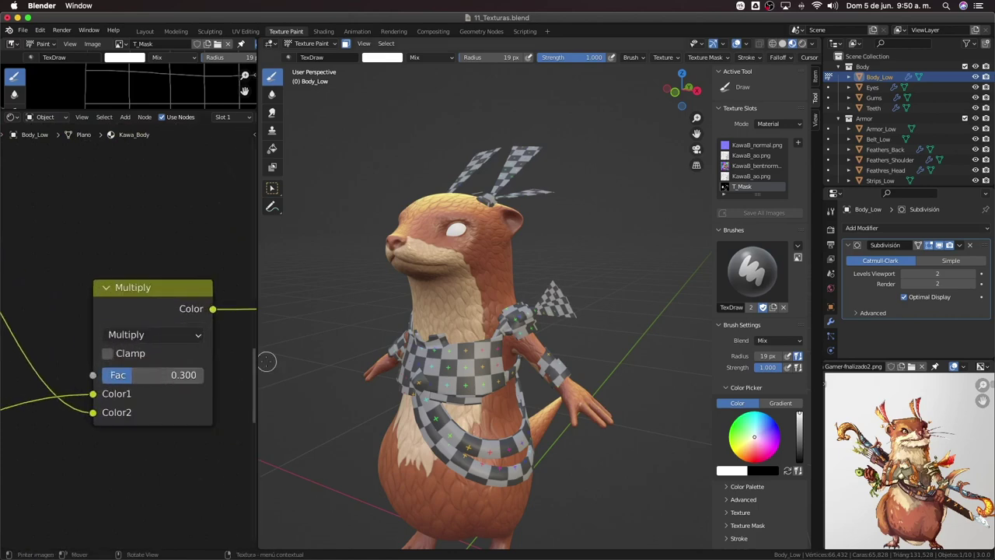
scroll(483, 334, "down", 2)
scroll(155, 373, "down", 1)
mouse_move(133, 379)
middle_mouse_down()
mouse_move(165, 373)
mouse_move(159, 400)
mouse_move(249, 400)
middle_mouse_up()
mouse_move(140, 436)
middle_mouse_down()
mouse_move(241, 350)
mouse_move(101, 422)
middle_mouse_up()
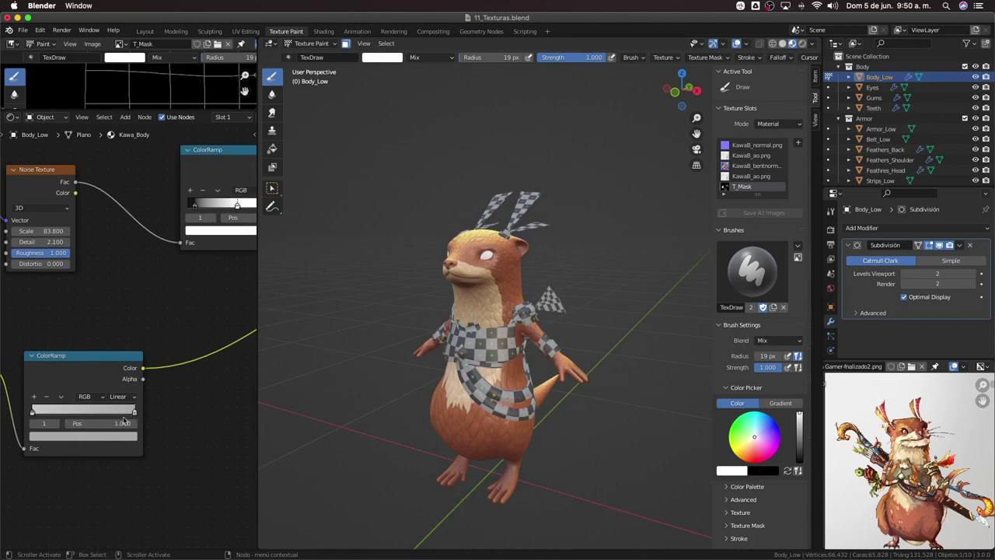
Slightly lower the V value of the lower ColorRamp's grey stop, checking the otter frontally
left_click(119, 437)
left_click_drag(115, 325, 115, 311)
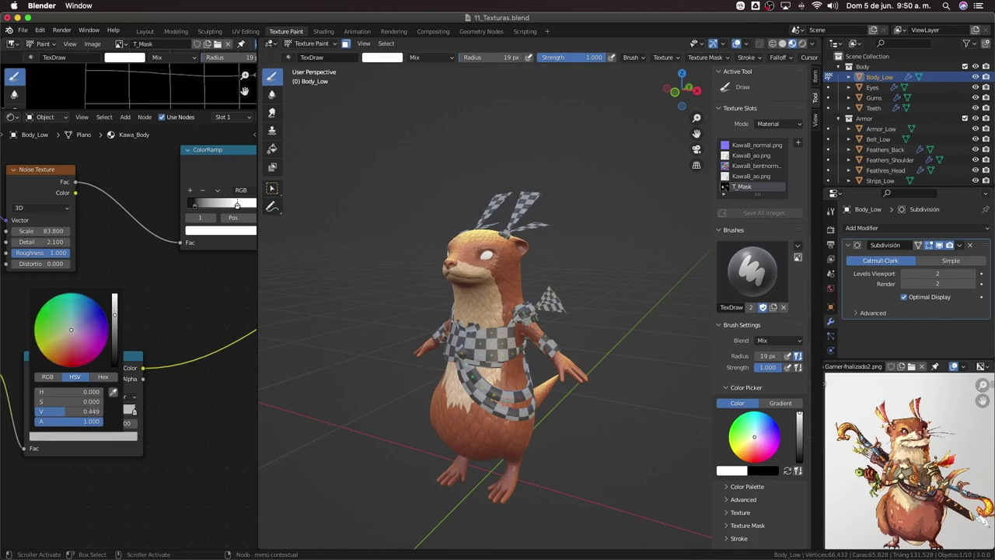
middle_click_drag(222, 311, 237, 336)
mouse_move(366, 361)
middle_mouse_down()
mouse_move(478, 374)
mouse_move(485, 344)
mouse_move(475, 311)
middle_mouse_up()
scroll(485, 344, "down", 3)
scroll(475, 293, "up", 5)
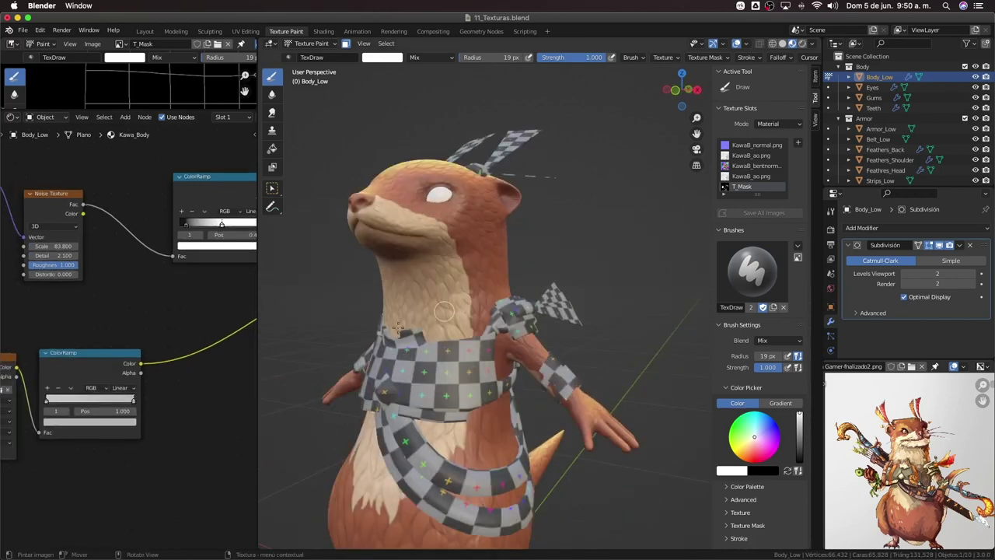
middle_click_drag(348, 389, 497, 348)
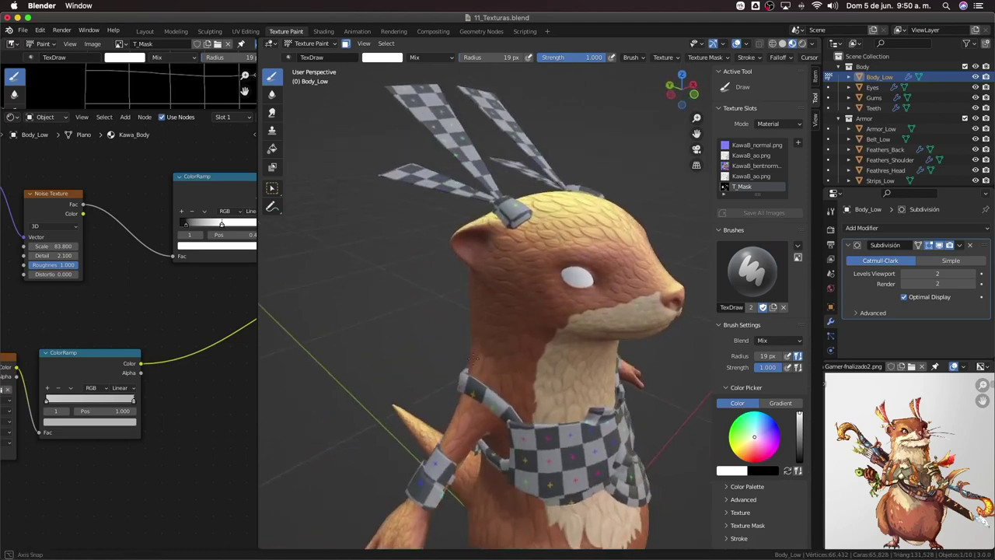
scroll(496, 348, "down", 4)
scroll(568, 335, "up", 5)
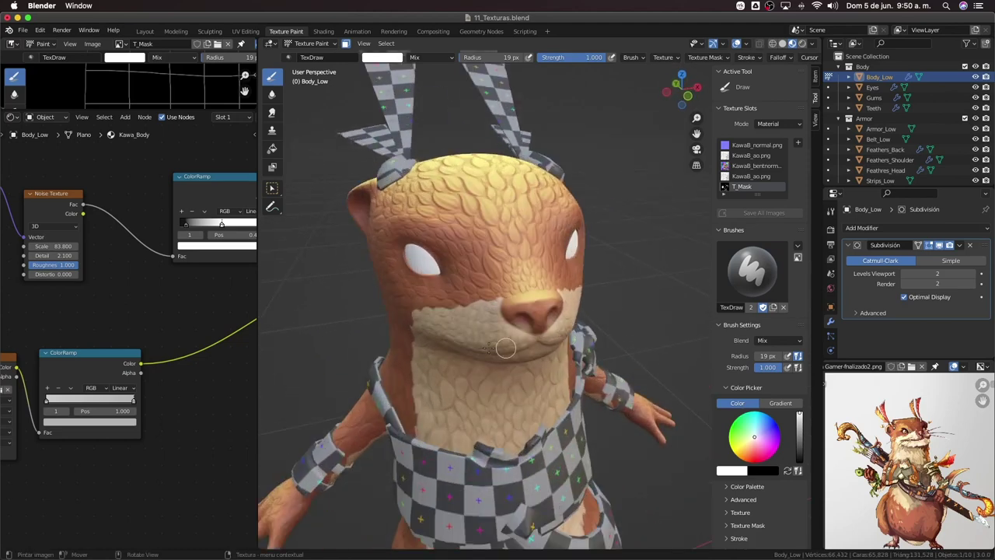
mouse_move(483, 384)
middle_mouse_down()
mouse_move(505, 345)
mouse_move(474, 349)
middle_mouse_up()
scroll(140, 311, "down", 3)
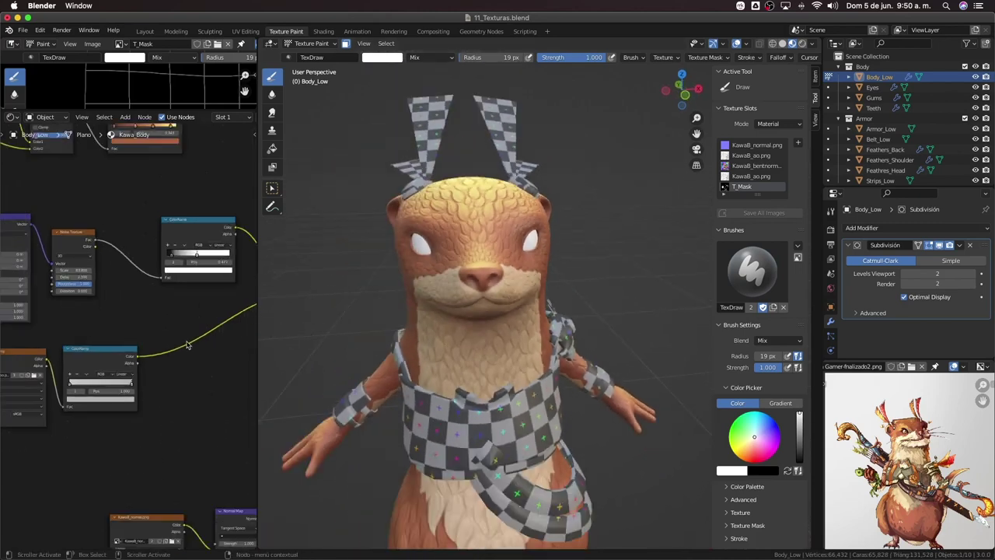
scroll(140, 311, "down", 2)
Show the Kawa_Body material settings, with its Principled BSDF surface, in Properties
middle_click_drag(179, 265, 150, 336)
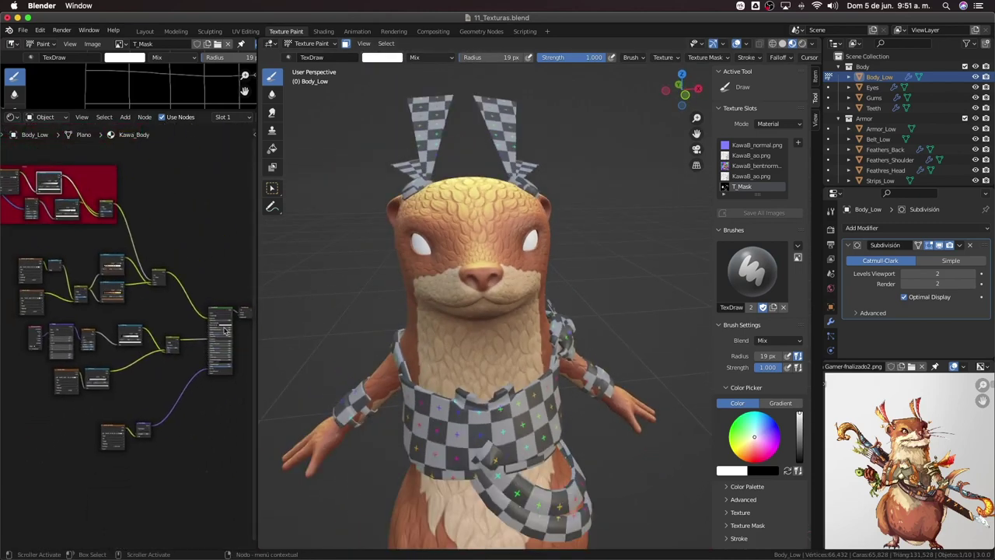
mouse_move(433, 277)
middle_mouse_down()
mouse_move(456, 244)
mouse_move(451, 271)
mouse_move(405, 269)
mouse_move(570, 336)
mouse_move(617, 328)
mouse_move(591, 328)
middle_mouse_up()
scroll(456, 243, "up", 5)
scroll(570, 337, "down", 2)
scroll(570, 337, "down", 2)
scroll(617, 328, "down", 2)
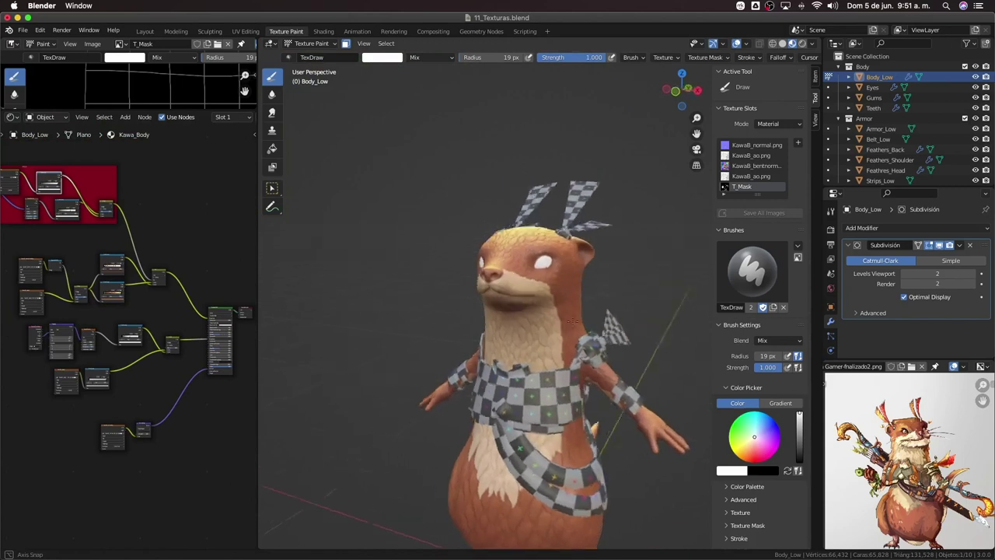
scroll(831, 327, "down", 3)
left_click(831, 330)
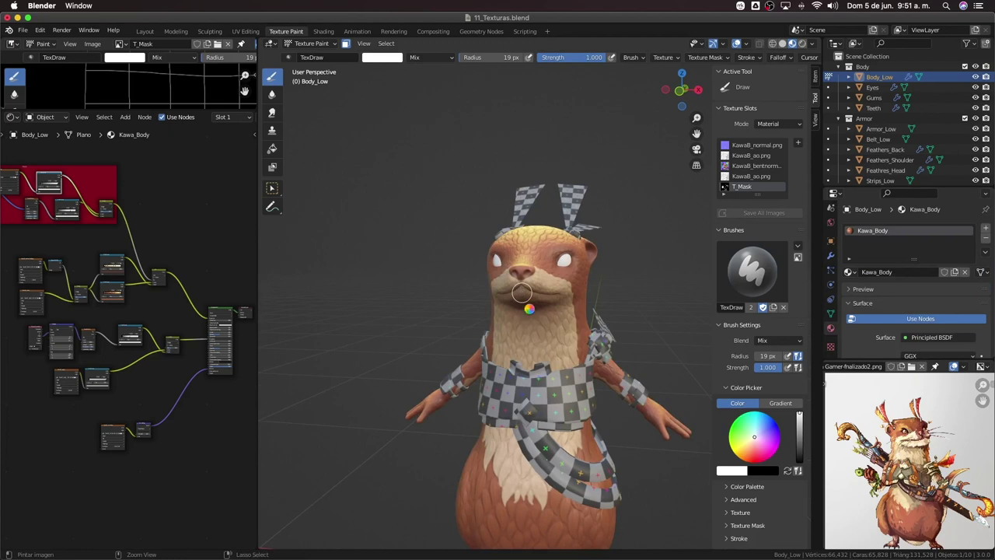
Save the file, then fill a new second slot with a single-user Kawa_Body copy named Kawa_Nariz
key("ctrl+s")
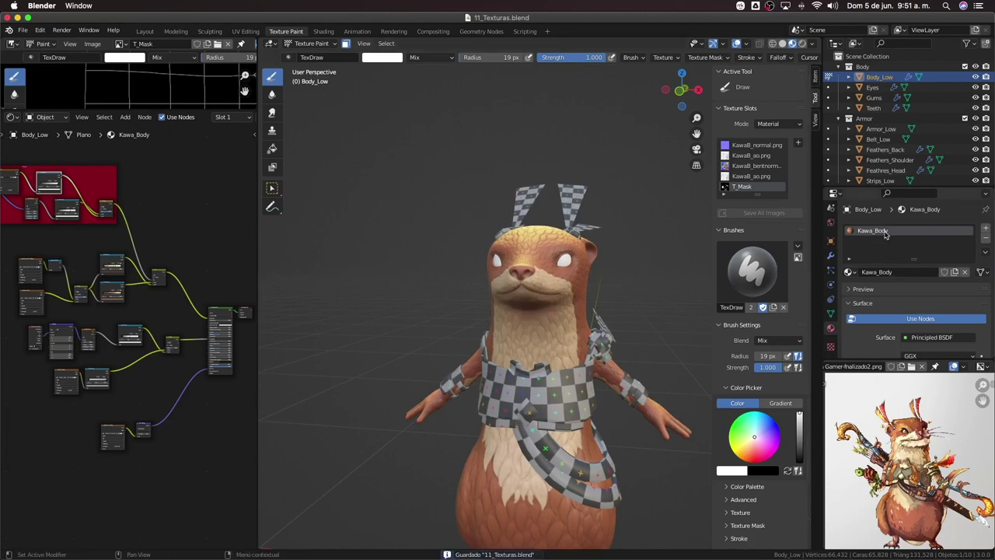
left_click(986, 230)
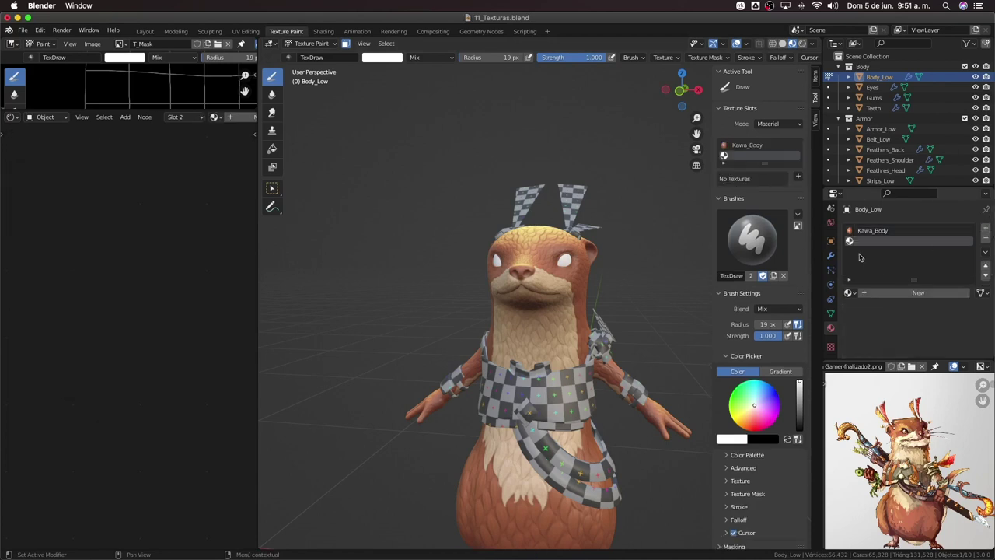
left_click(848, 293)
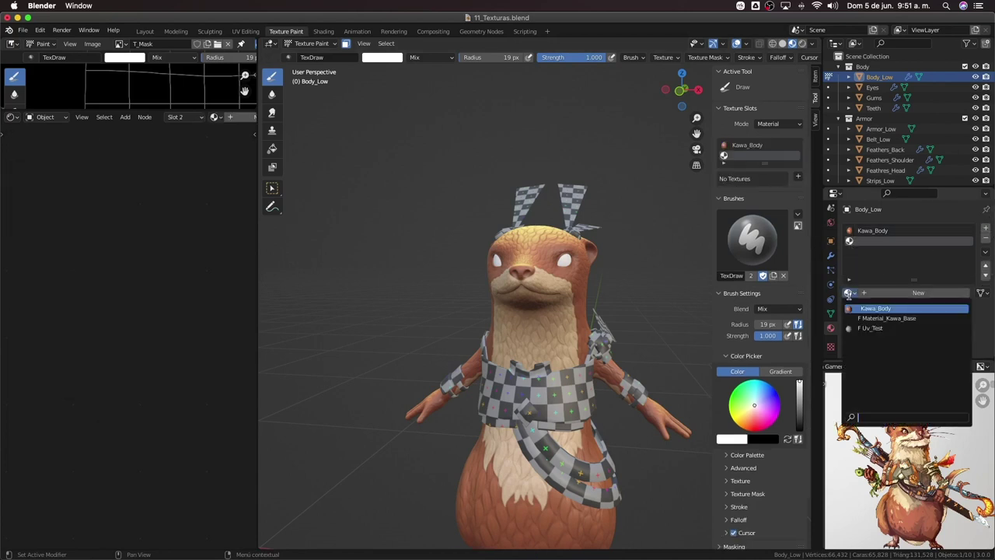
left_click(875, 308)
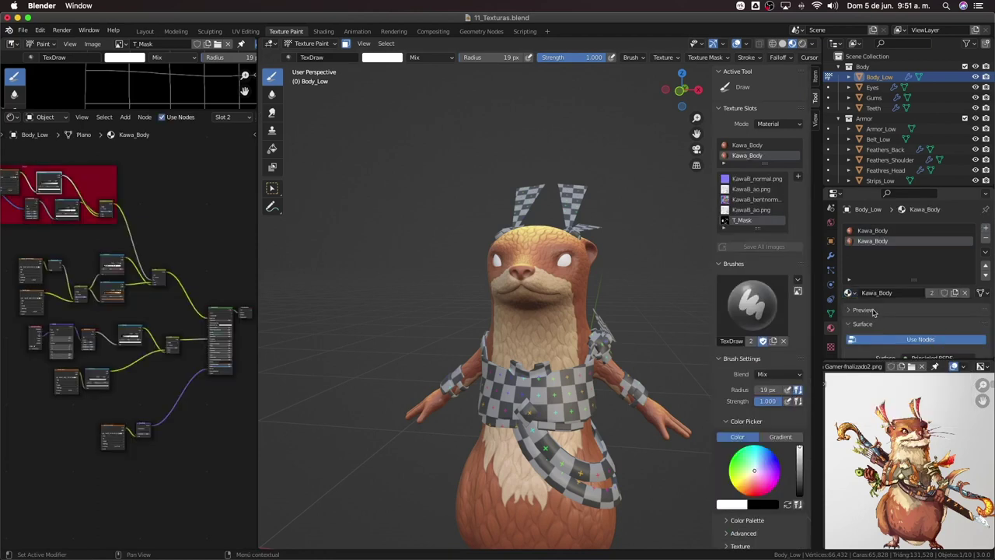
left_click(932, 293)
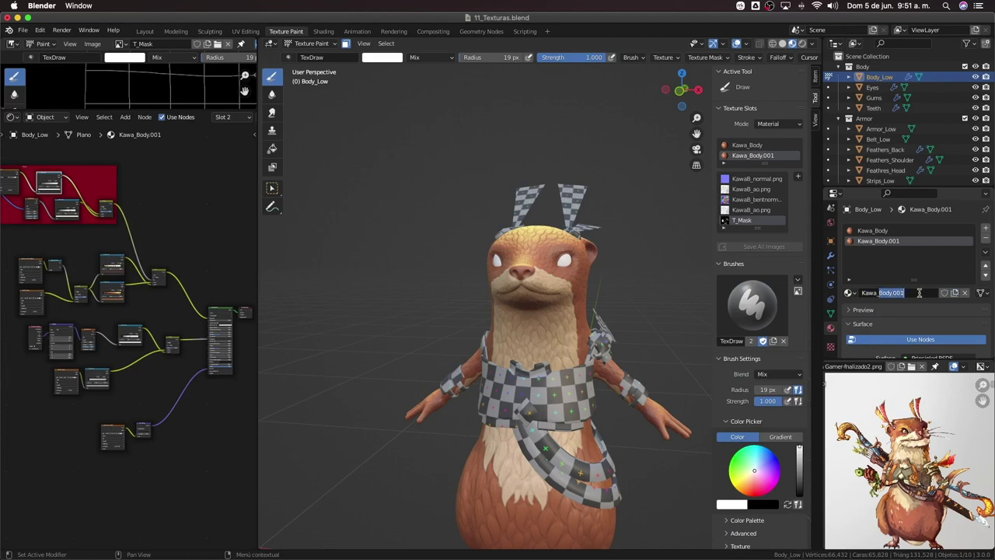
type("Nariz")
key("Return")
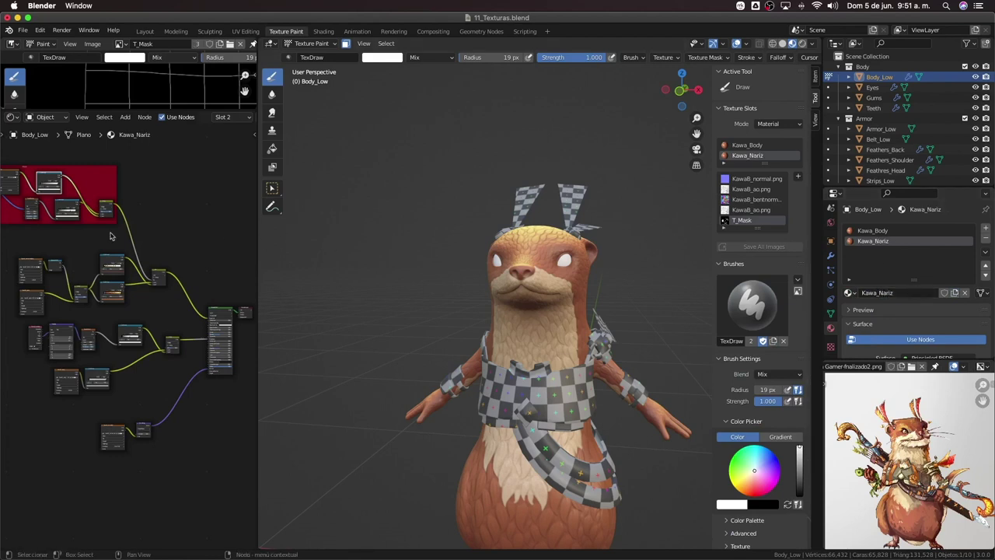
Delete the nodes inside Kawa_Nariz's red frame, then the empty frame itself
scroll(113, 233, "left", 3)
scroll(108, 214, "left", 3)
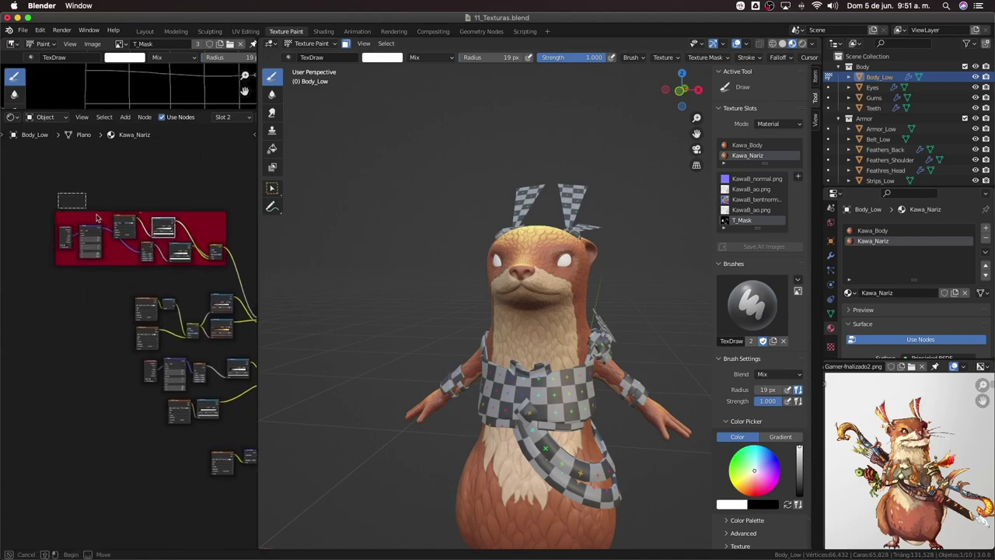
left_click_drag(66, 194, 221, 272)
key("x")
middle_click_drag(216, 272, 179, 226)
left_click(179, 226)
key("x")
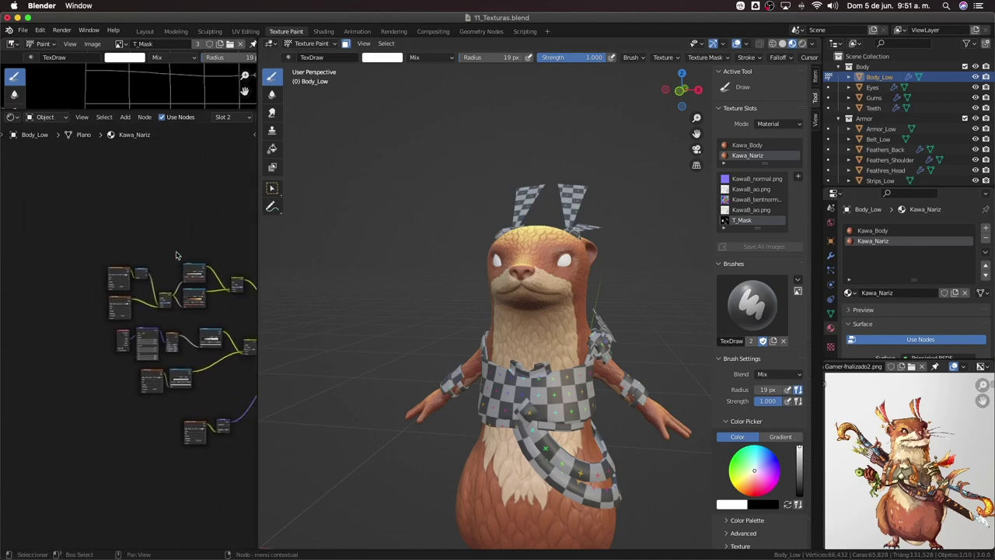
Delete the three top-left texture nodes from the Kawa_Nariz tree
scroll(156, 254, "down", 3)
scroll(167, 276, "up", 1)
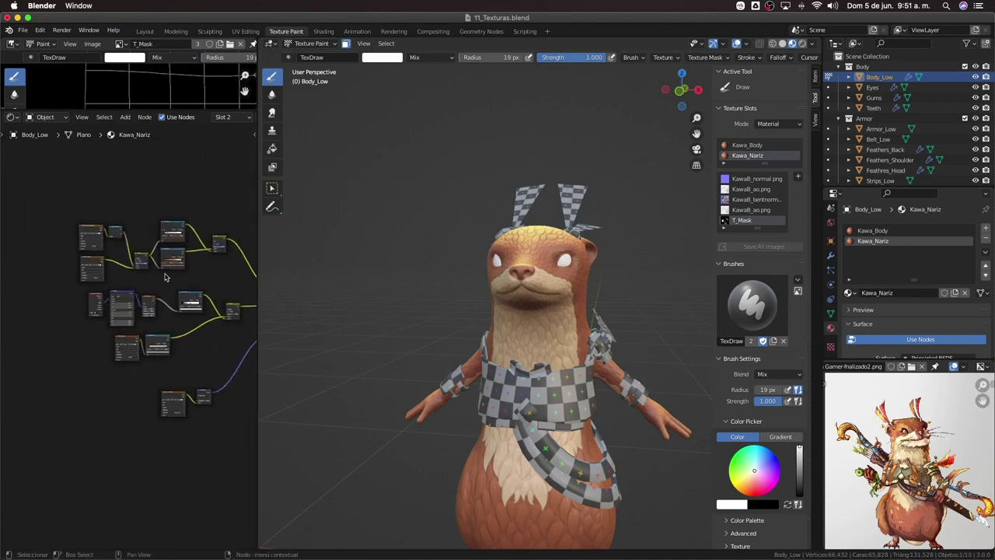
middle_click_drag(165, 276, 101, 257)
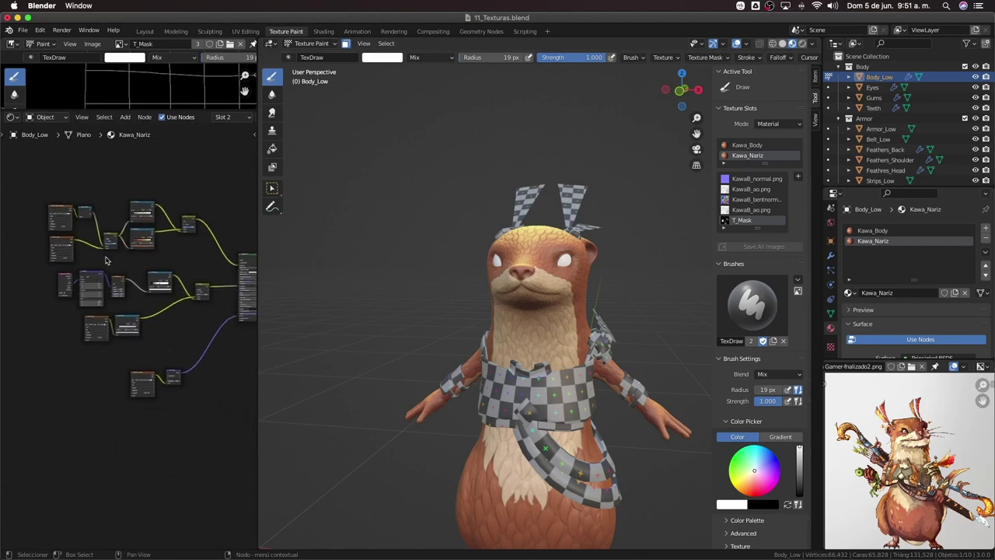
scroll(78, 218, "up", 1)
scroll(77, 218, "up", 1)
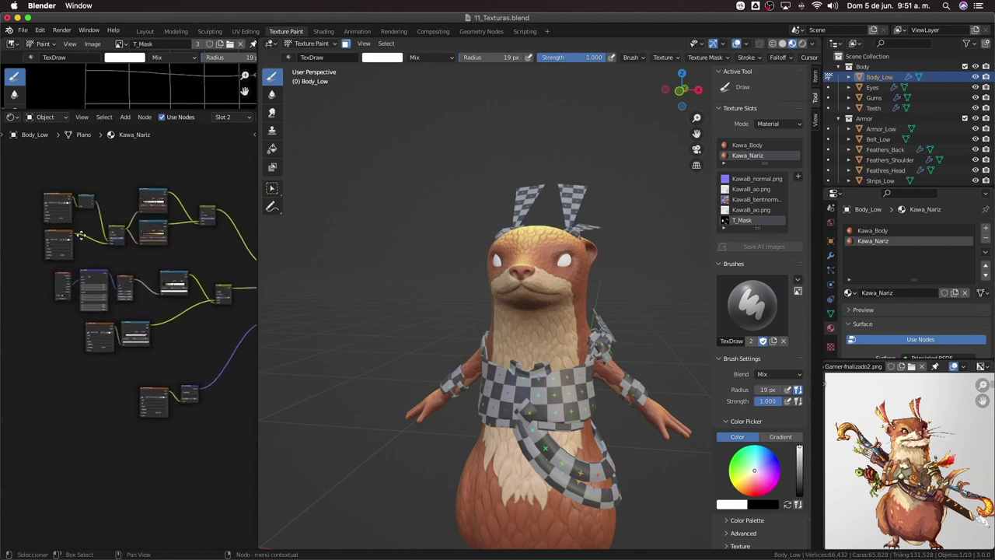
scroll(78, 217, "up", 1)
left_click_drag(59, 184, 207, 215)
key("x")
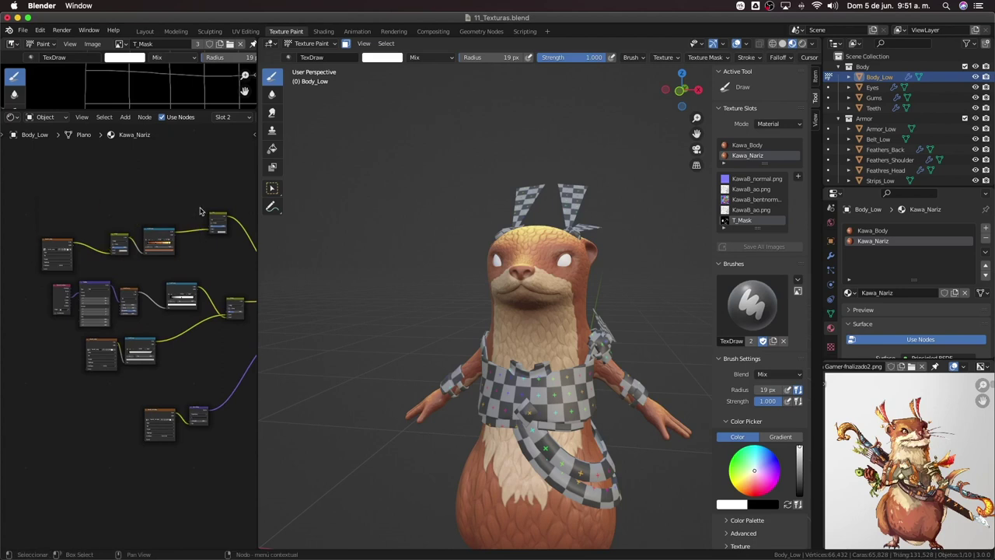
middle_click_drag(208, 240, 193, 230)
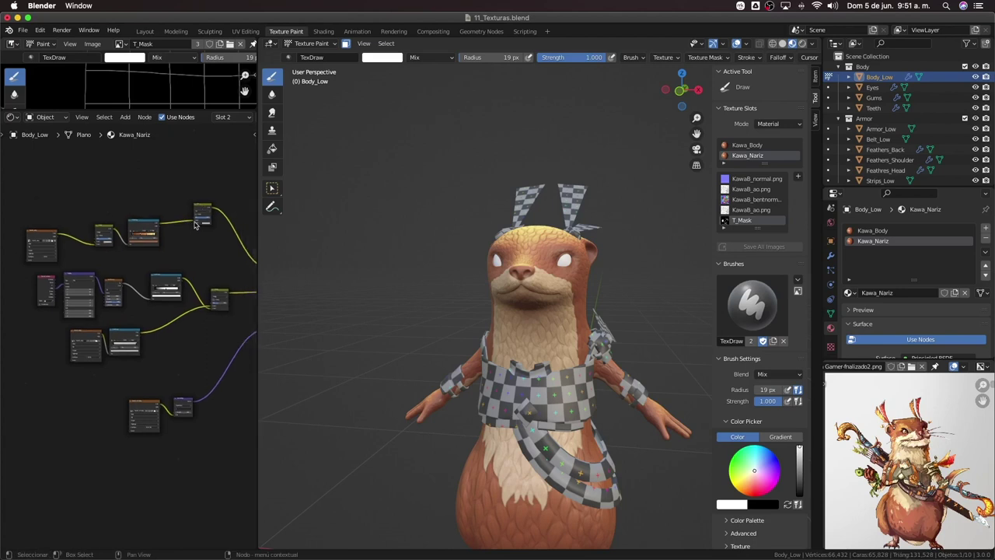
Unlink and delete the small stray node left in the tree
scroll(183, 256, "right", 3)
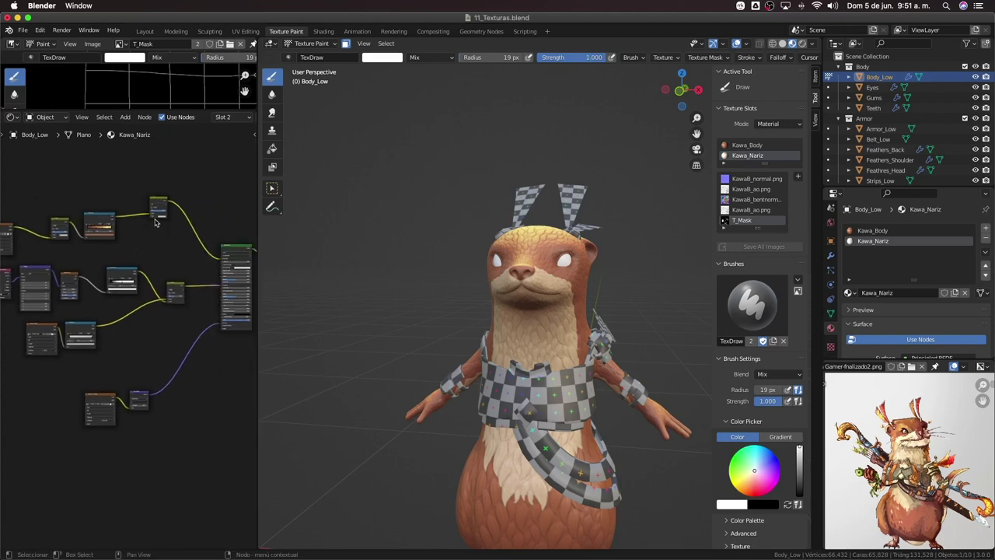
left_click_drag(152, 217, 224, 264)
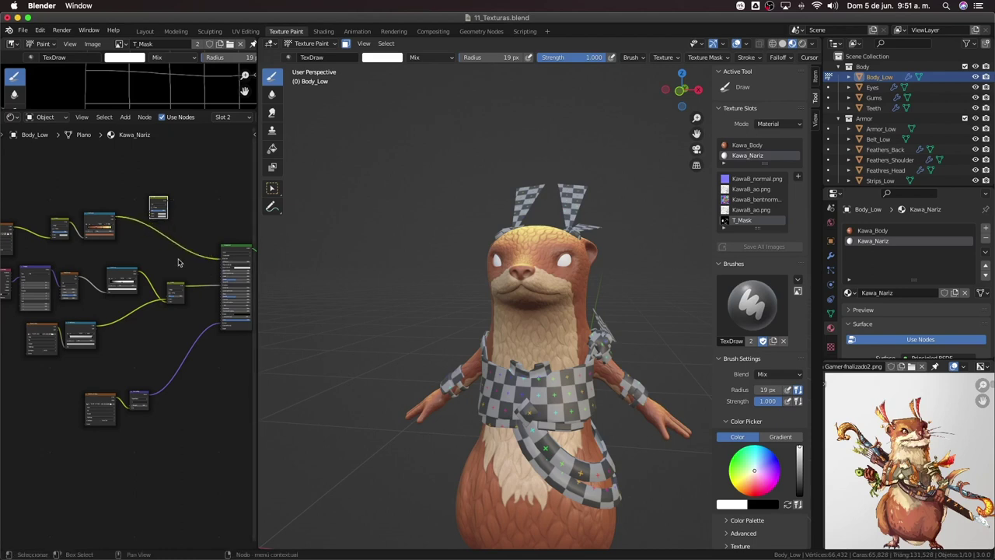
left_click(159, 214)
key("x")
middle_click_drag(155, 247, 184, 255)
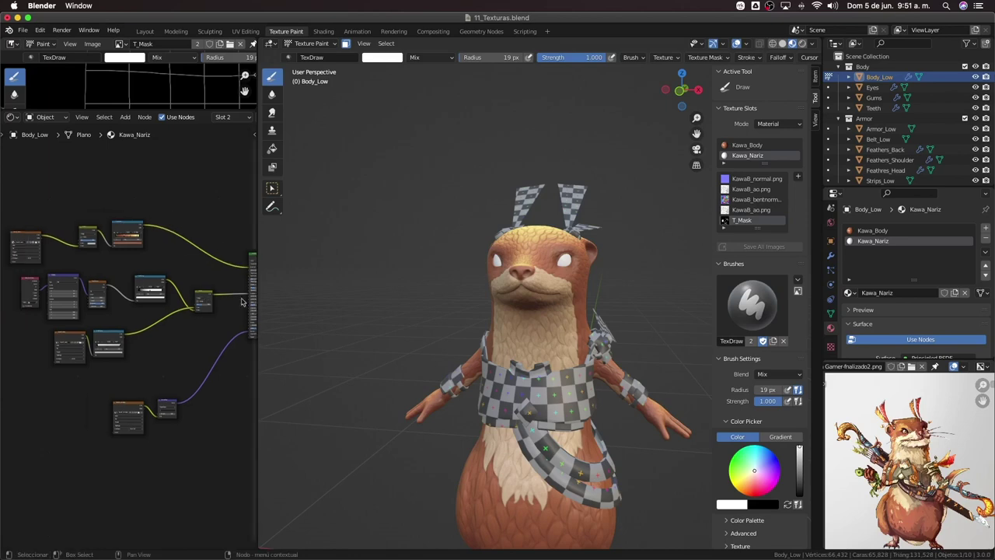
scroll(515, 349, "up", 3)
scroll(515, 349, "up", 5)
In Edit Mode, select the edge loop ringing the nostrils and frame the view on it
scroll(505, 226, "down", 3)
key("Tab")
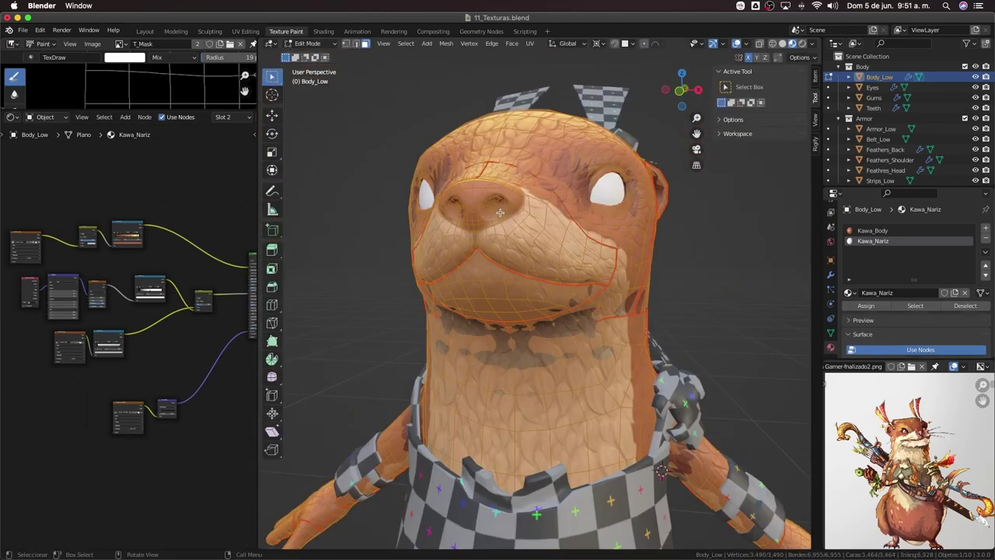
scroll(490, 203, "up", 2)
left_click(470, 174)
key("l")
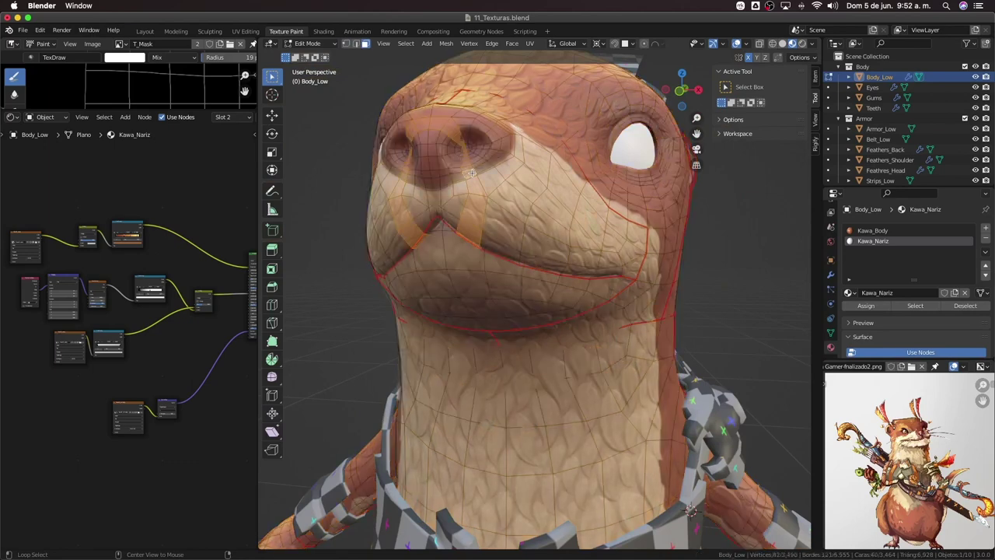
left_click(470, 175, "alt")
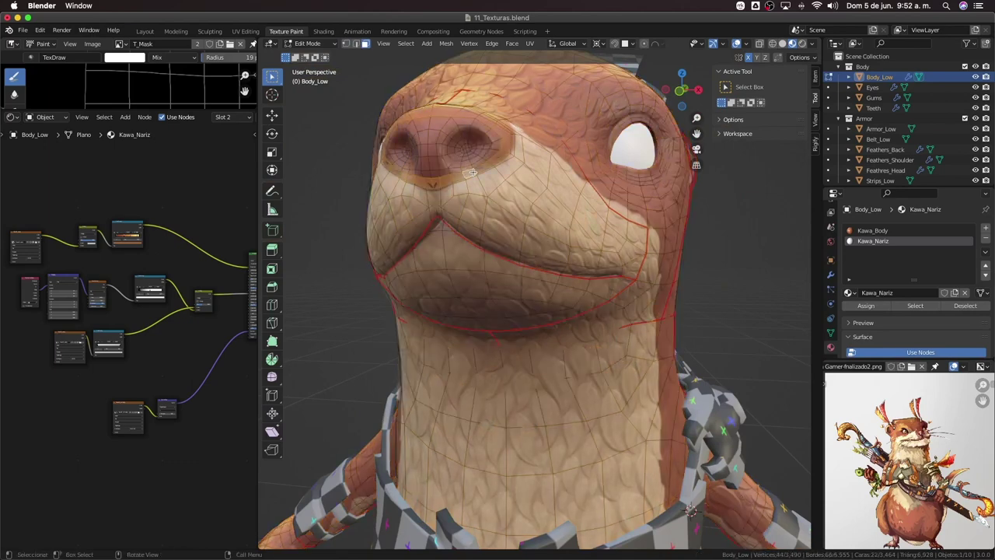
key("KP_Decimal")
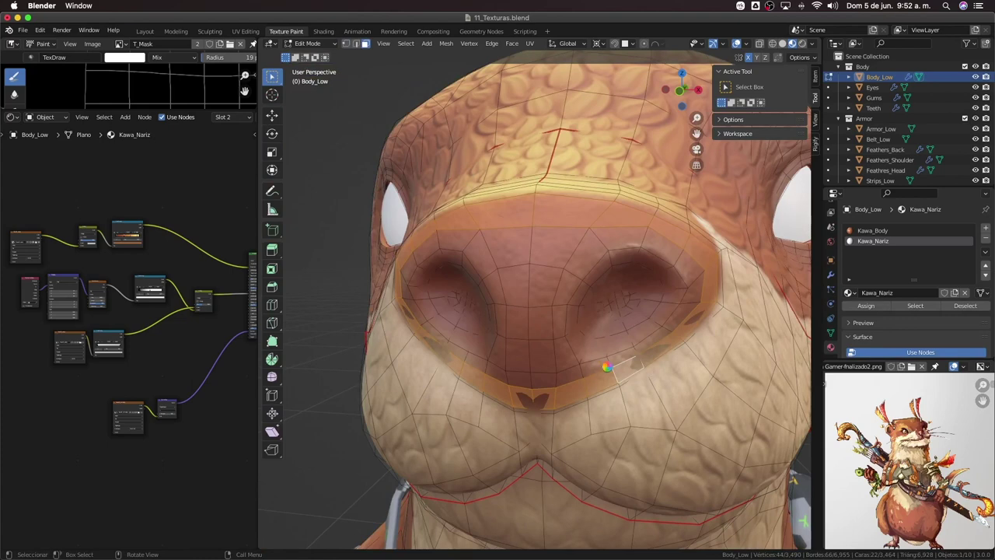
Circle-select the faces in and around both nostrils to add them to the selection
middle_click_drag(607, 367, 610, 334)
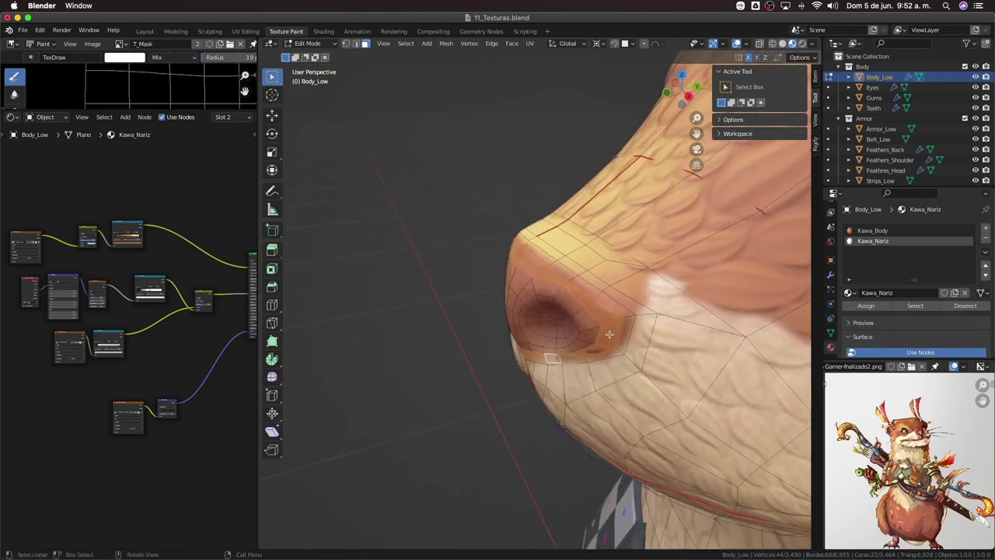
key("c")
left_click_drag(594, 307, 571, 291)
middle_click_drag(590, 278, 577, 262)
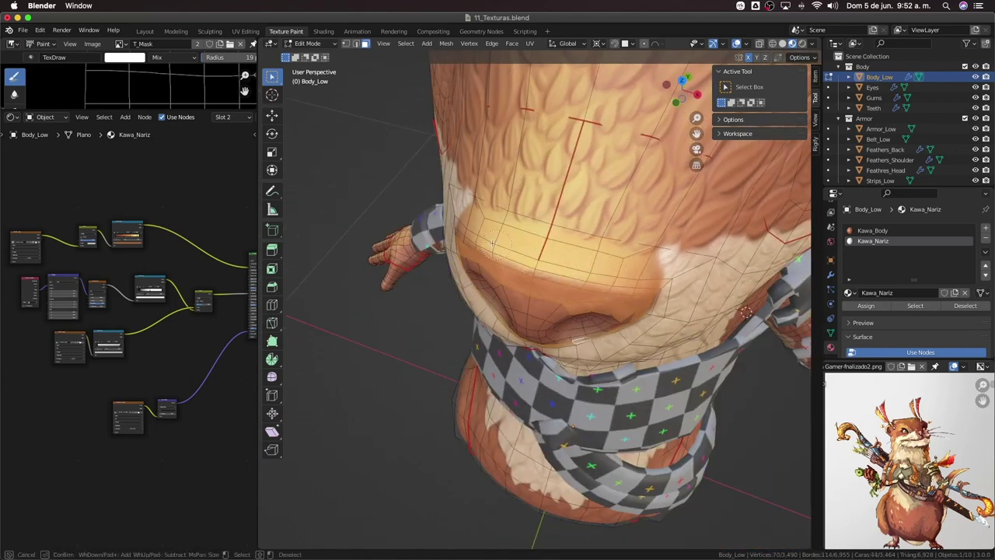
middle_click_drag(519, 235, 553, 285)
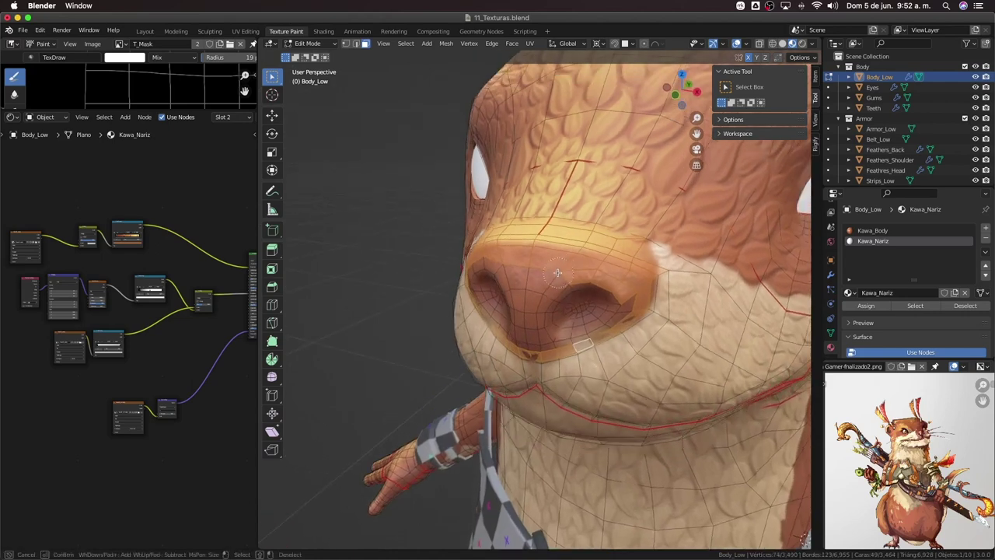
mouse_move(553, 285)
left_mouse_down()
mouse_move(547, 310)
mouse_move(609, 298)
left_mouse_up()
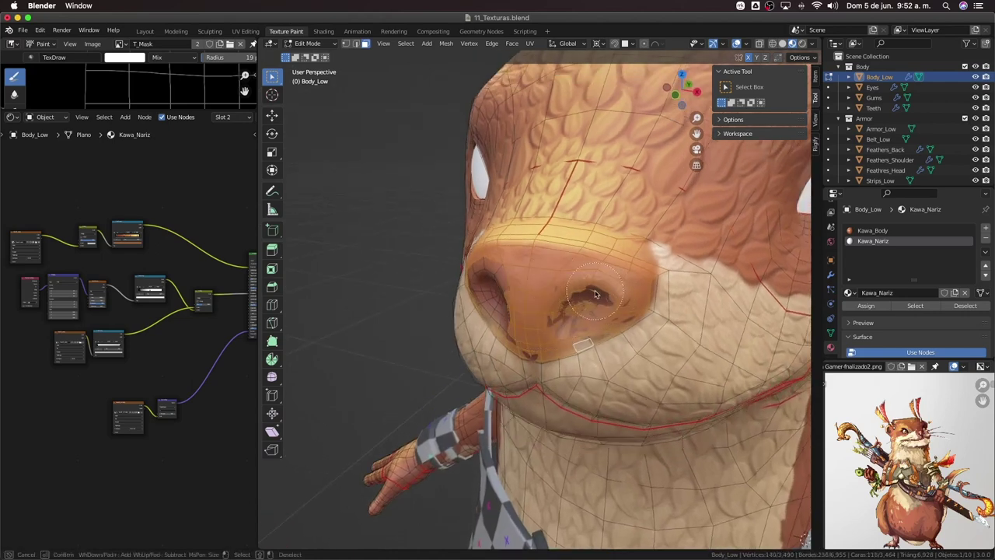
middle_click_drag(609, 299, 506, 289)
mouse_move(505, 289)
left_mouse_down()
mouse_move(481, 291)
mouse_move(530, 322)
left_mouse_up()
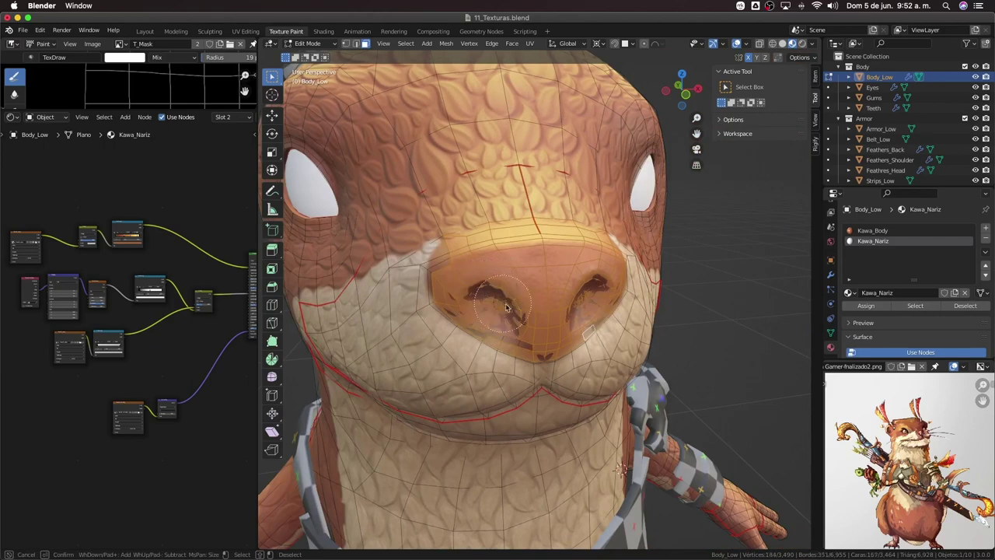
mouse_move(531, 322)
middle_mouse_down()
mouse_move(472, 300)
mouse_move(557, 282)
mouse_move(506, 295)
middle_mouse_up()
Assign Kawa_Nariz to the selected nose faces and return to Texture Paint mode
key("Tab")
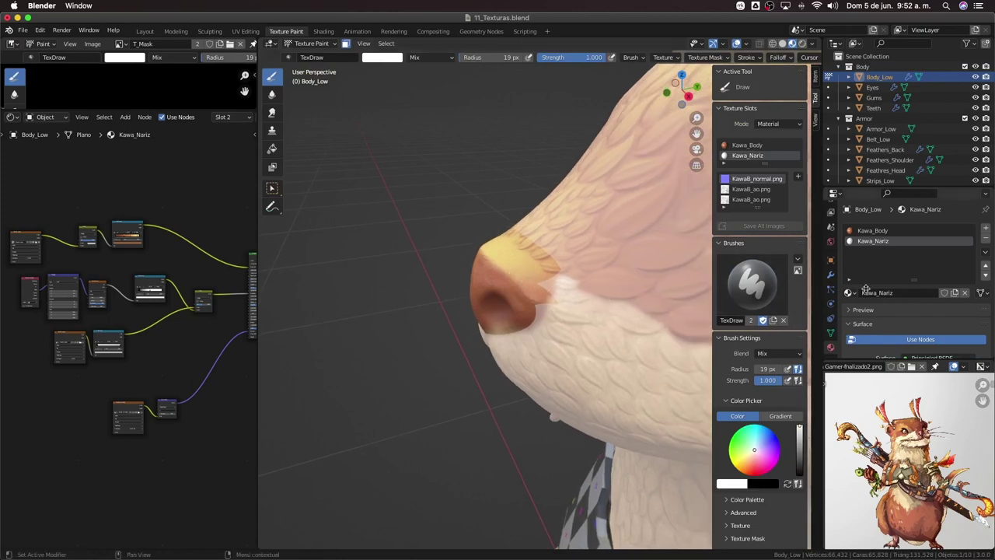
key("Tab")
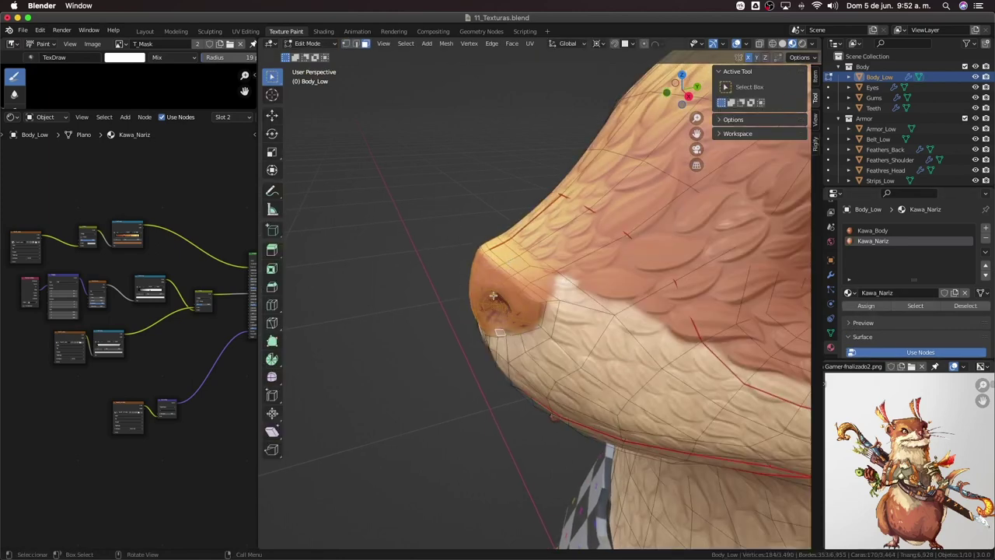
key("ctrl+i")
key("ctrl+i")
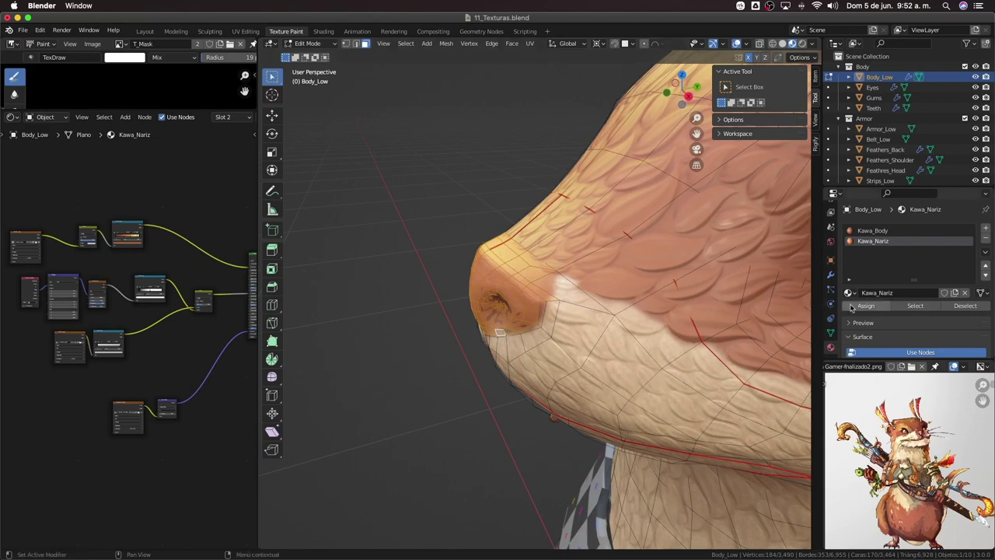
left_click(865, 308)
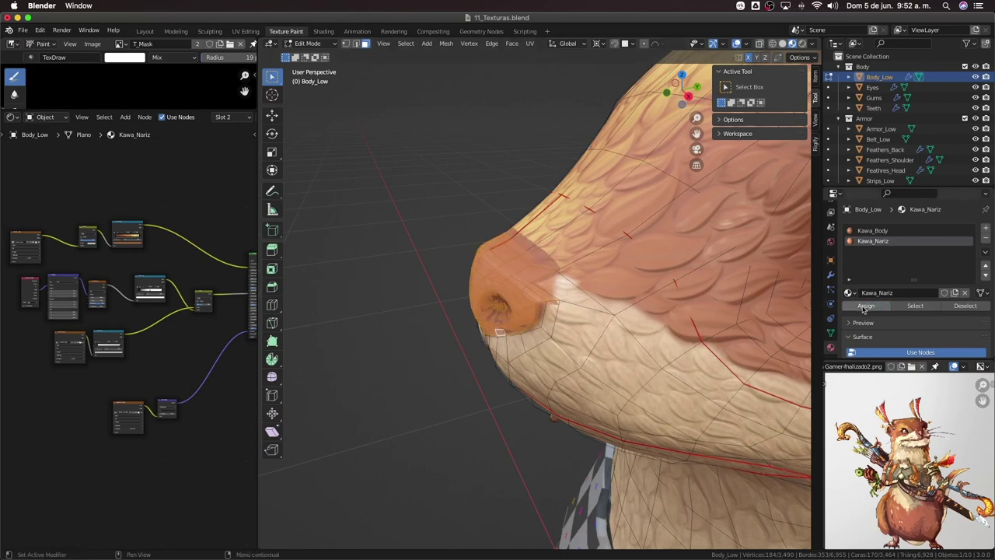
key("Tab")
mouse_move(529, 311)
middle_mouse_down()
mouse_move(568, 305)
mouse_move(528, 311)
middle_mouse_up()
scroll(569, 305, "up", 2)
Desaturate and darken the ramp's first stop to near-black
scroll(568, 305, "down", 2)
scroll(99, 273, "up", 1)
scroll(99, 274, "up", 2)
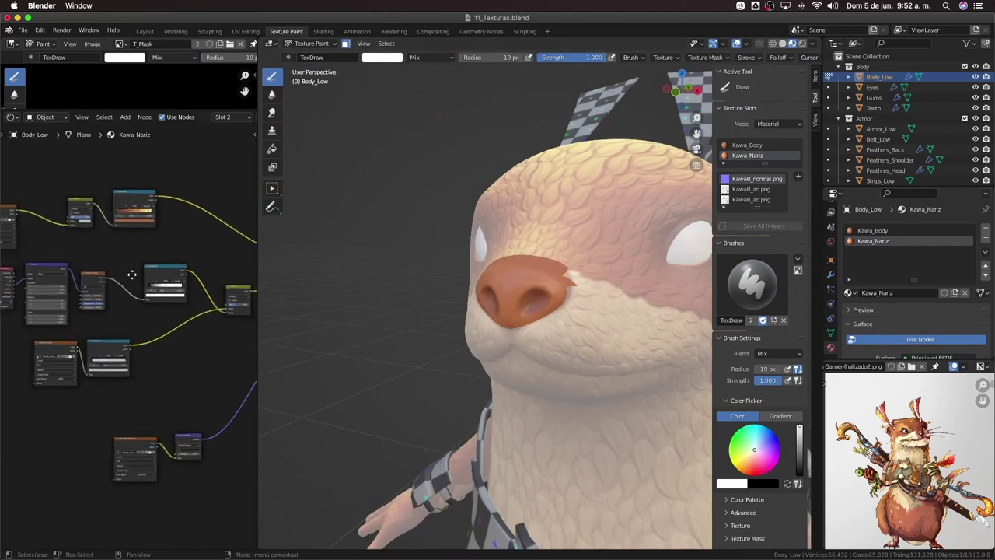
scroll(151, 277, "up", 1)
scroll(171, 276, "up", 1)
middle_click_drag(208, 218, 116, 249)
scroll(125, 265, "up", 1)
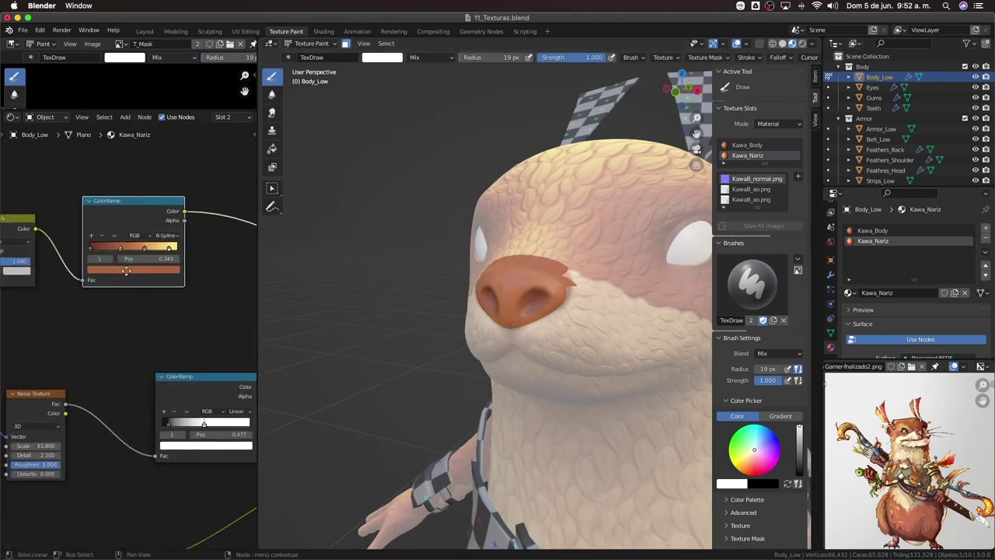
scroll(141, 289, "up", 2)
left_click(112, 252)
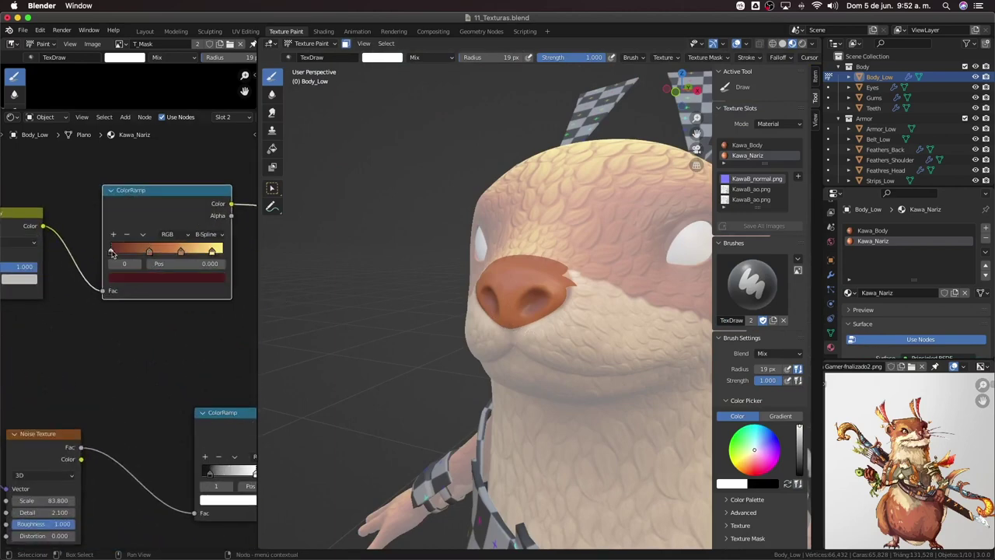
left_click(140, 282)
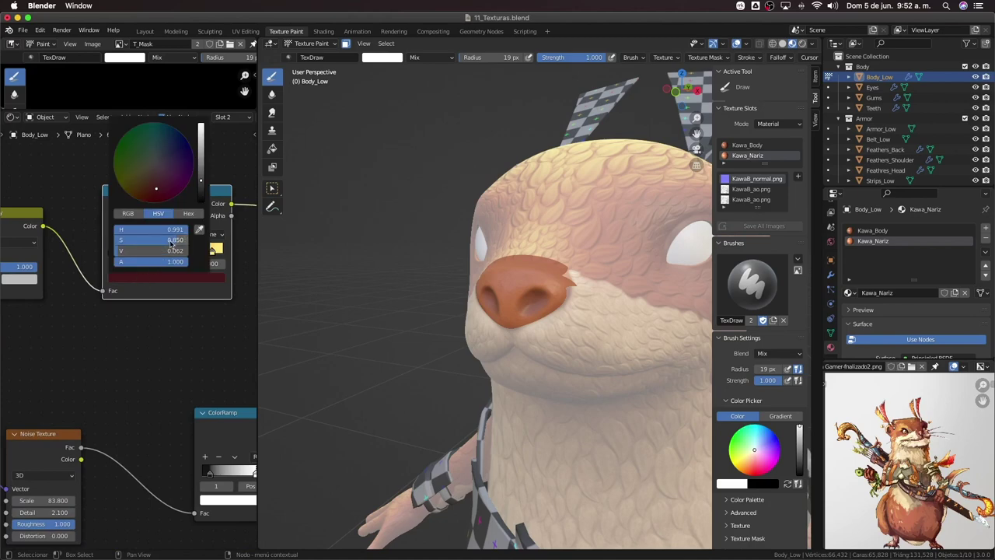
mouse_move(172, 243)
left_mouse_down()
mouse_move(135, 243)
mouse_move(167, 240)
left_mouse_up()
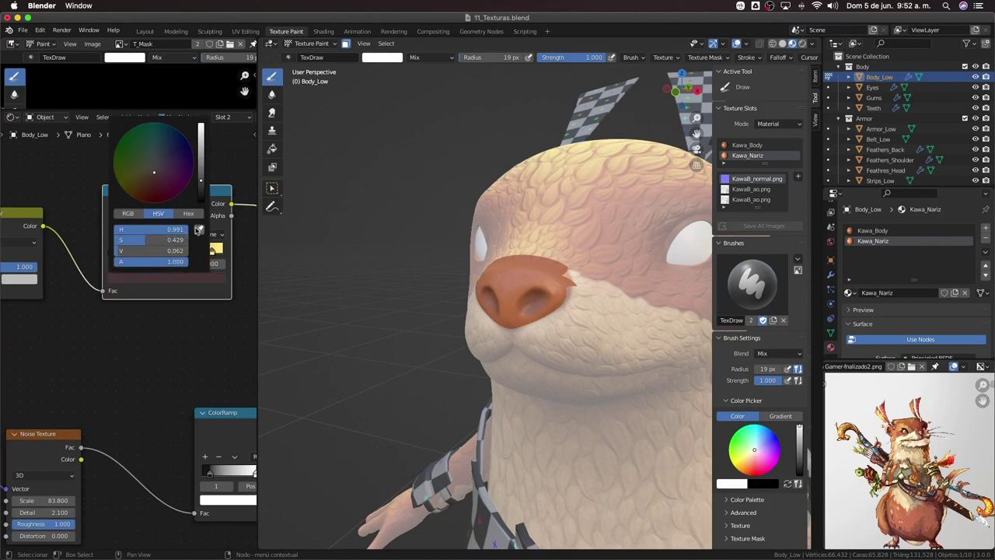
left_click_drag(201, 184, 200, 188)
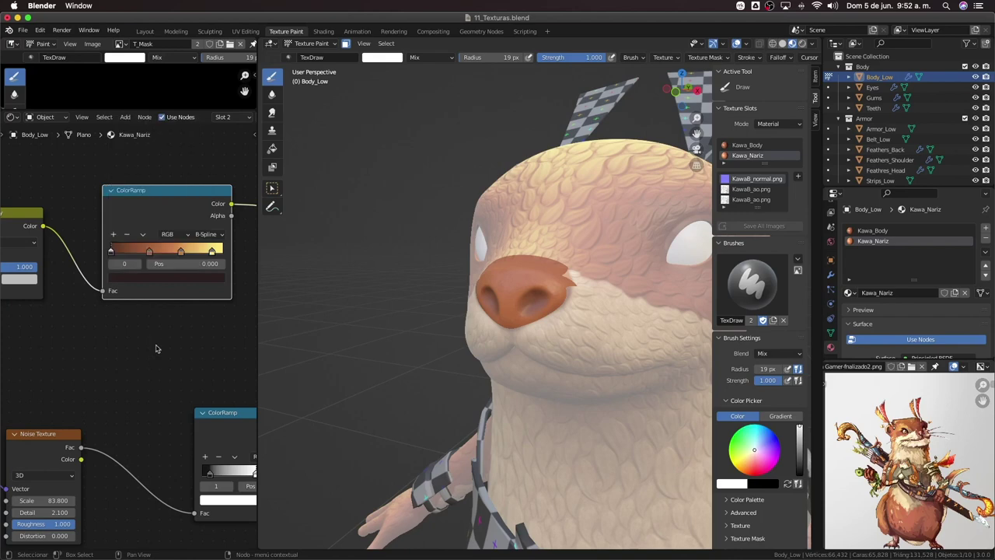
Turn the orange second stop and the third stop nearly grey
left_click(150, 252)
left_click(150, 278)
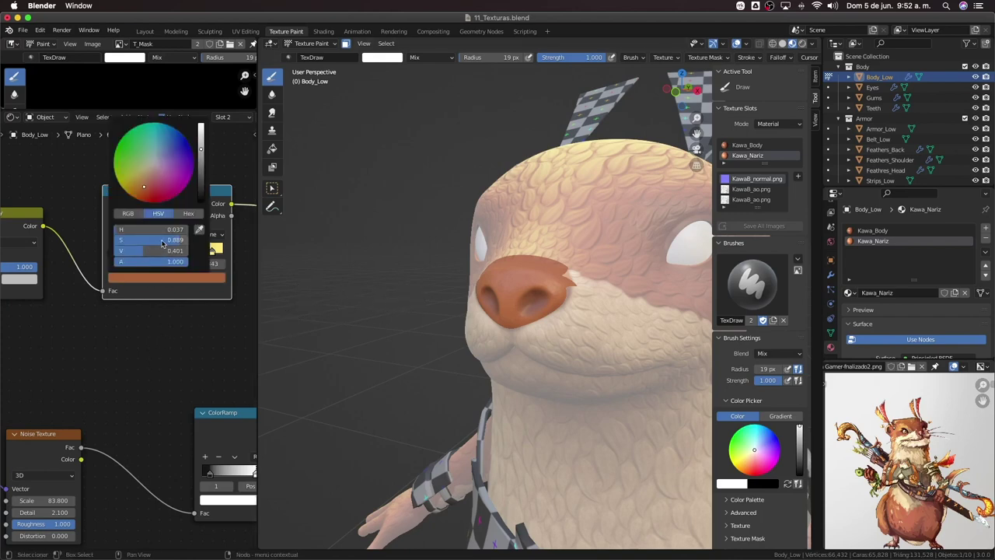
mouse_move(156, 239)
left_mouse_down()
mouse_move(117, 239)
mouse_move(132, 250)
mouse_move(117, 250)
mouse_move(171, 250)
left_mouse_up()
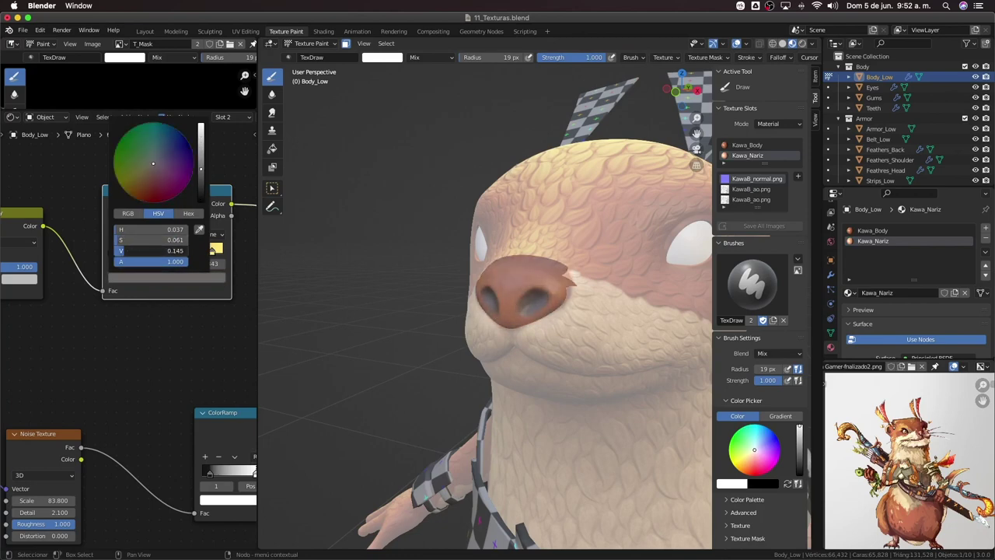
left_click(182, 253)
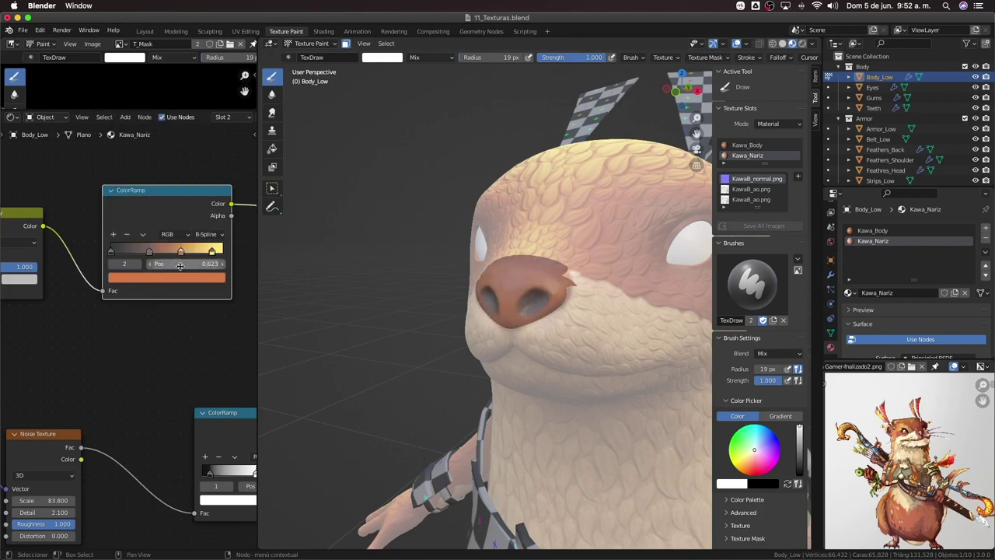
left_click(181, 277)
mouse_move(156, 245)
left_mouse_down()
mouse_move(117, 251)
mouse_move(133, 243)
mouse_move(131, 231)
left_mouse_up()
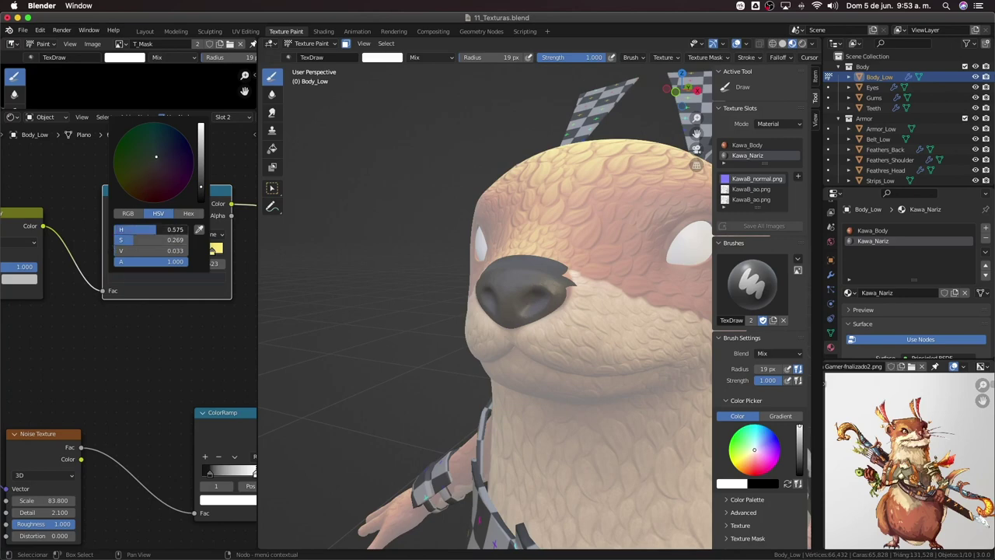
Desaturate the second stop slightly more and shift the yellow last stop to cyan (hue 0.536)
left_click(167, 278)
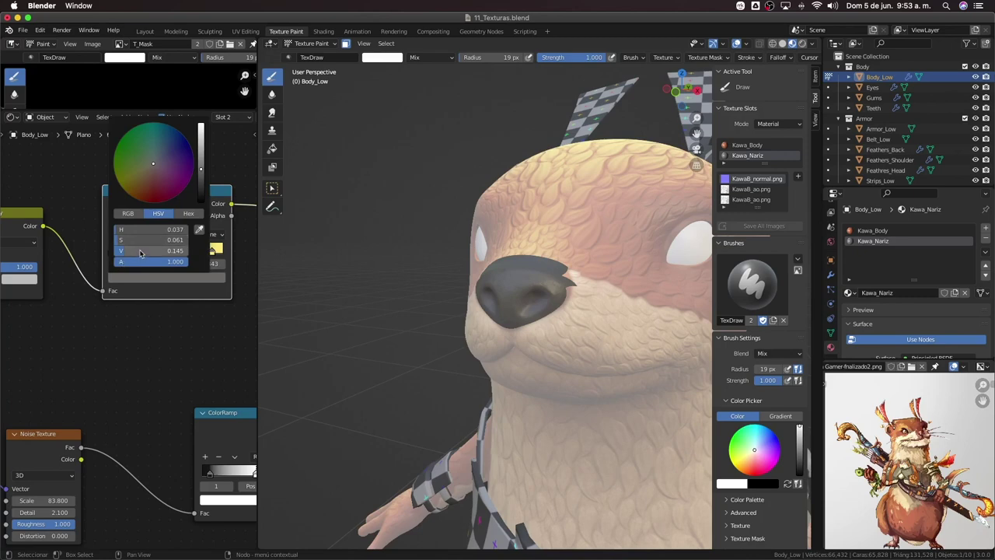
left_click_drag(139, 241, 140, 251)
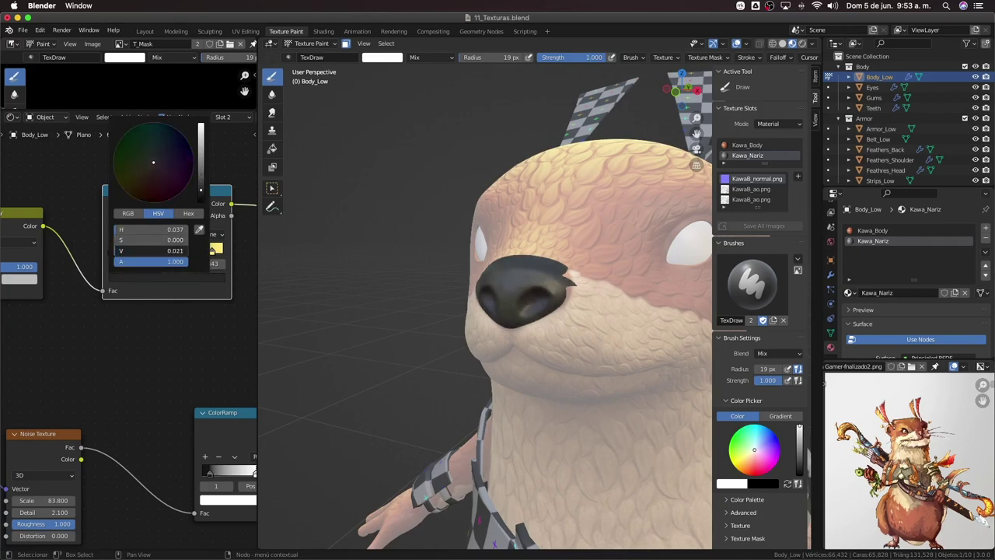
left_click(211, 251)
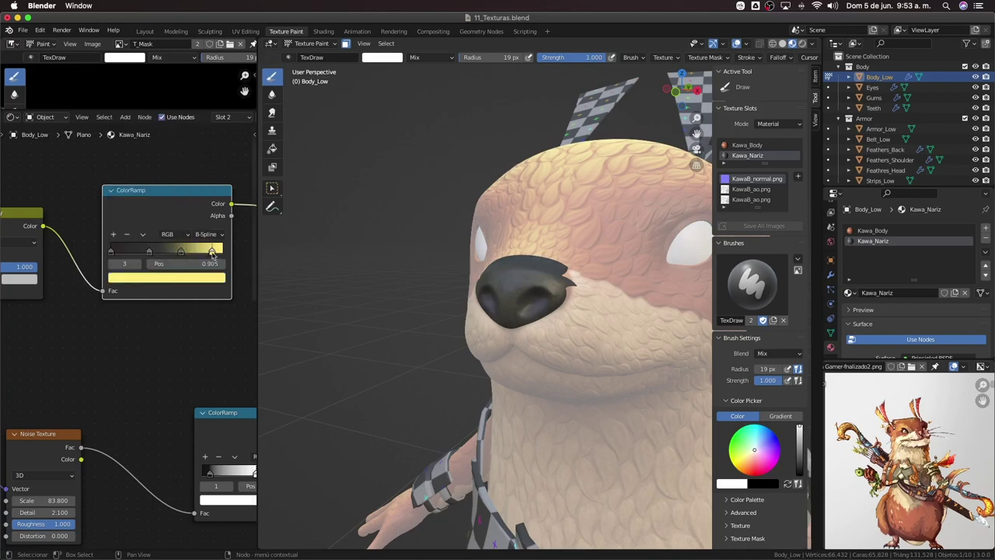
left_click(180, 277)
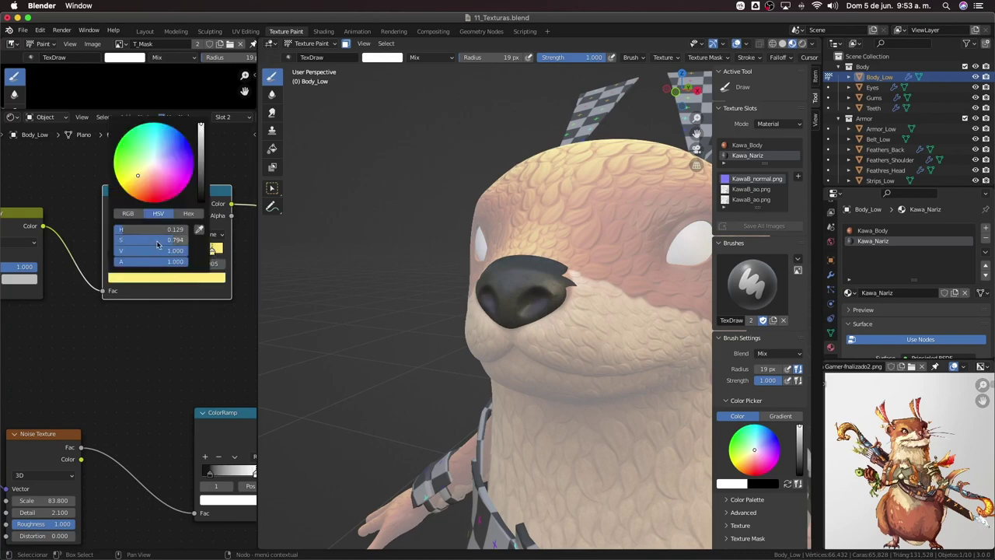
mouse_move(156, 229)
left_mouse_down()
mouse_move(176, 229)
mouse_move(148, 230)
left_mouse_up()
left_click_drag(212, 249, 188, 240)
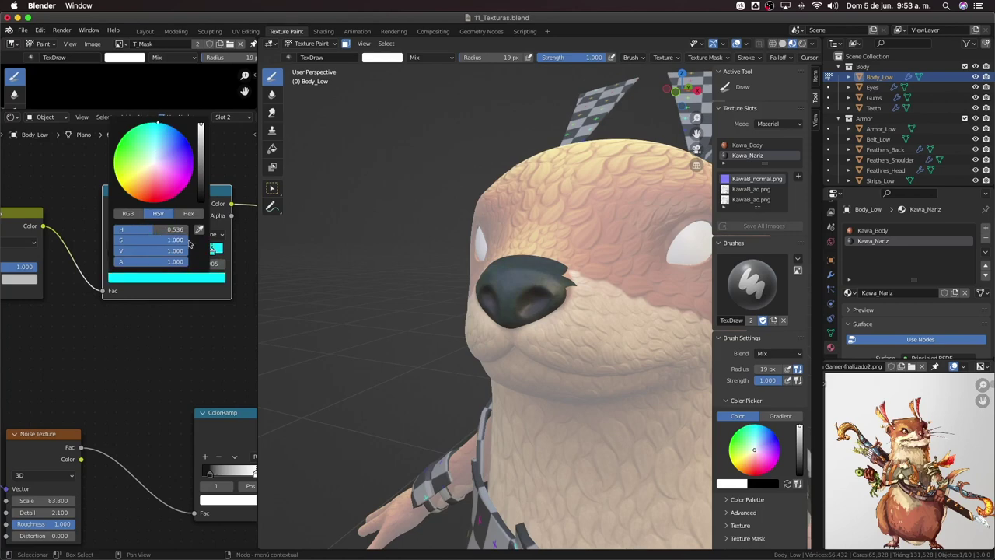
Turn off the paint mask display and switch from Texture Paint to Object Mode to inspect the otter
mouse_move(407, 366)
middle_mouse_down()
mouse_move(502, 332)
mouse_move(429, 313)
middle_mouse_up()
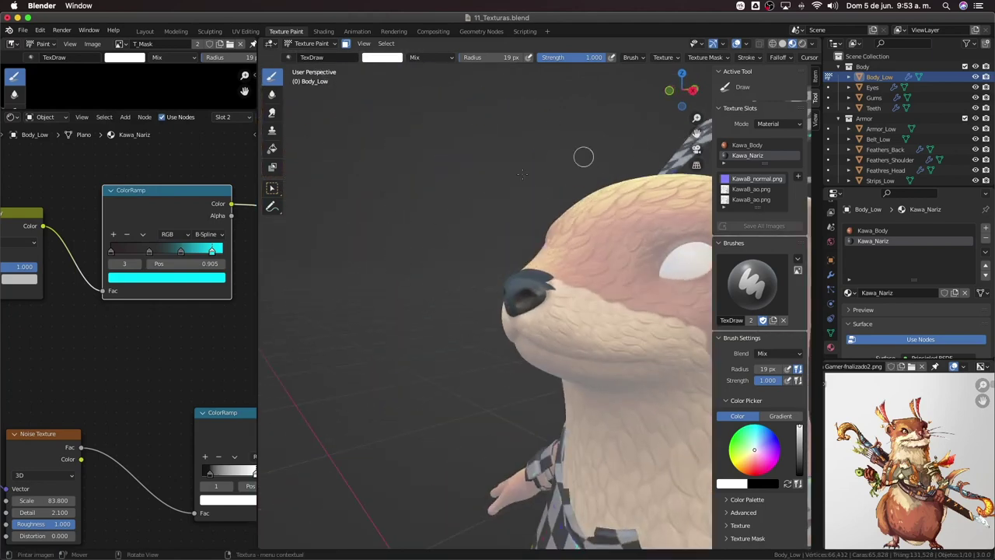
mouse_move(581, 155)
middle_mouse_down()
mouse_move(411, 251)
mouse_move(413, 304)
mouse_move(396, 289)
middle_mouse_up()
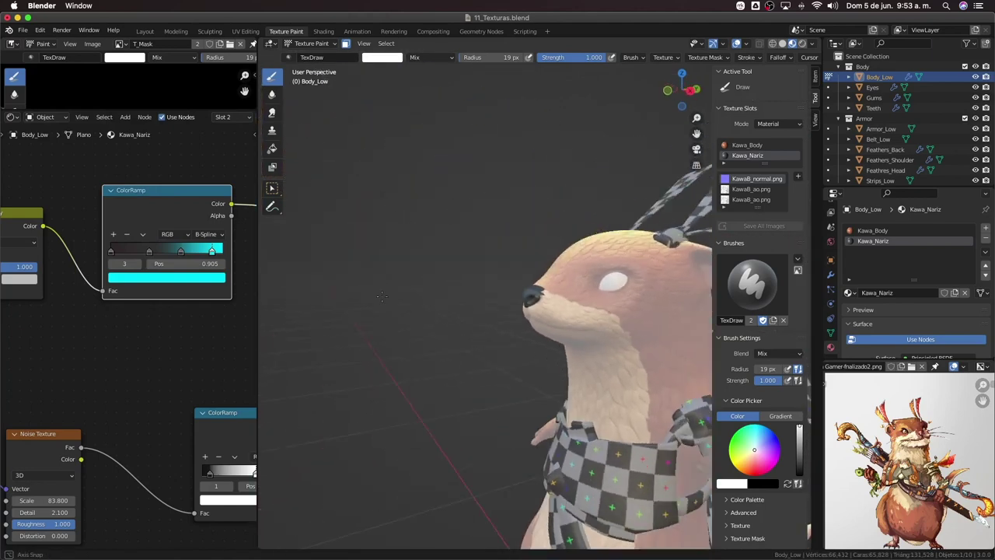
left_click(346, 44)
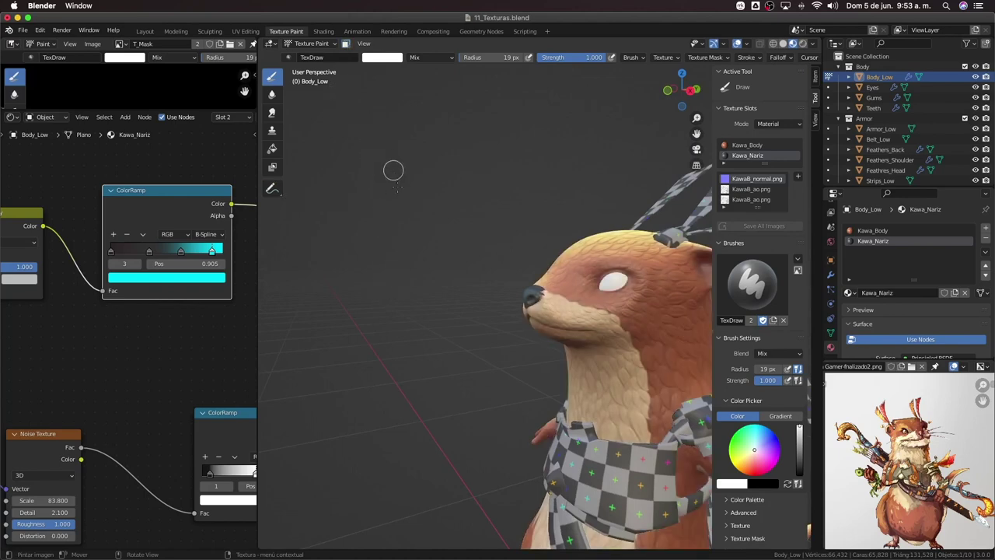
key("ctrl+Tab")
left_click(425, 317)
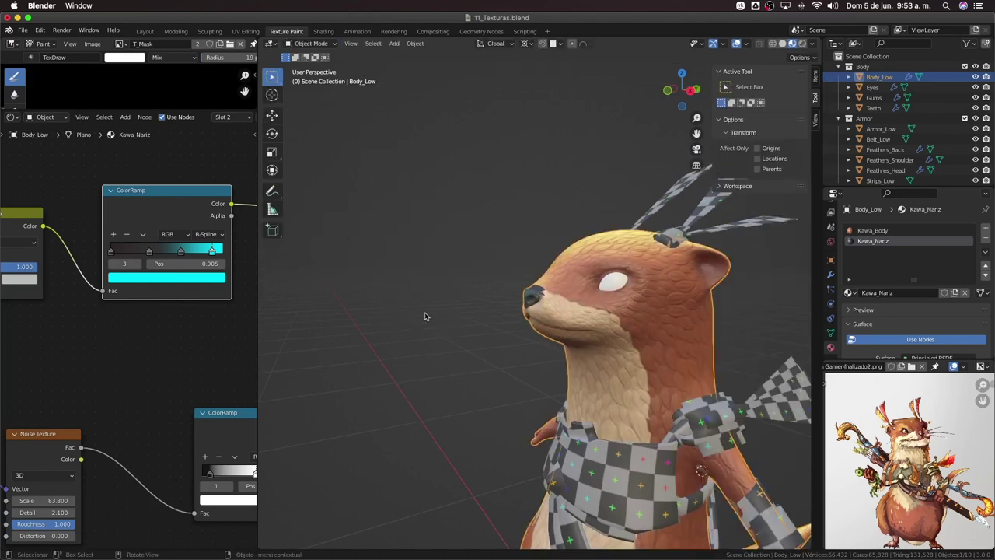
mouse_move(426, 316)
middle_mouse_down()
mouse_move(467, 309)
mouse_move(823, 410)
middle_mouse_up()
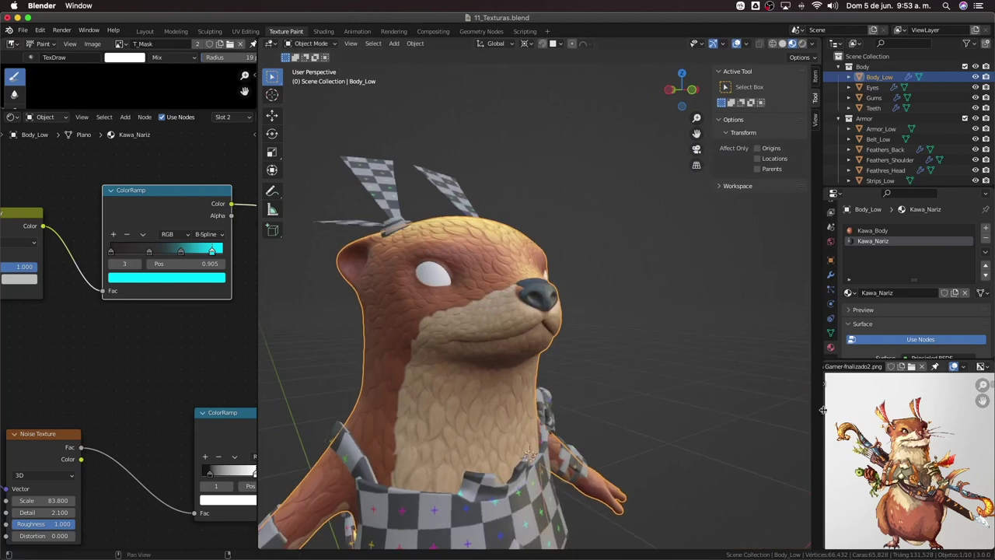
scroll(910, 459, "up", 2)
scroll(917, 463, "up", 1)
scroll(926, 467, "up", 1)
scroll(928, 469, "up", 2)
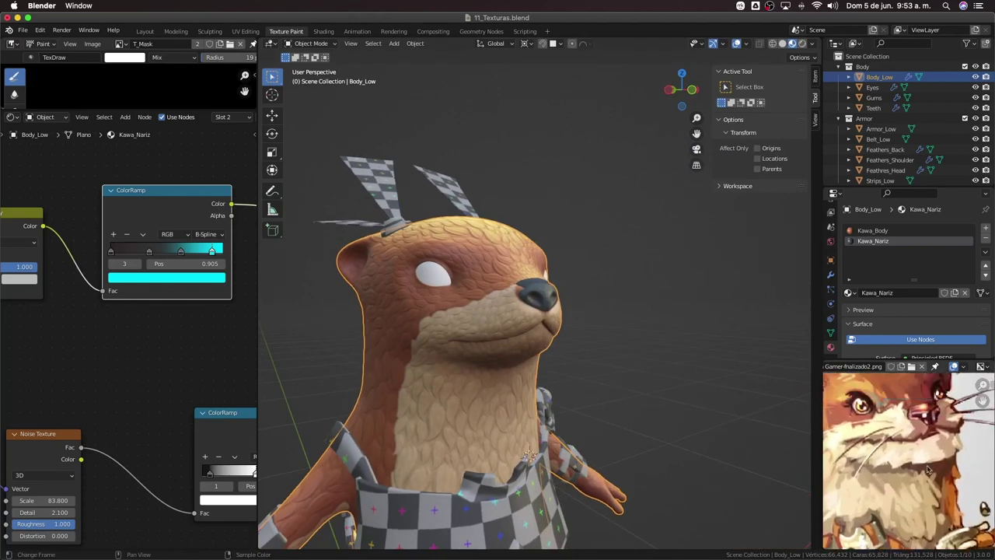
scroll(927, 459, "down", 2)
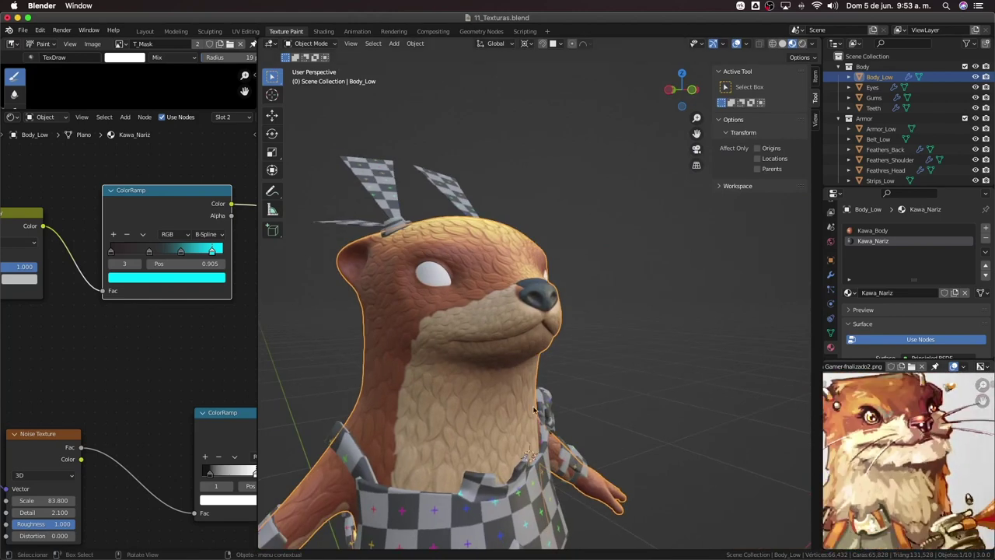
mouse_move(544, 398)
middle_mouse_down()
mouse_move(489, 390)
mouse_move(462, 394)
mouse_move(482, 402)
mouse_move(446, 402)
mouse_move(529, 389)
mouse_move(590, 407)
mouse_move(475, 402)
mouse_move(519, 307)
mouse_move(647, 349)
mouse_move(523, 313)
mouse_move(566, 332)
middle_mouse_up()
Darken the second ColorRamp's white stop to grey, value 0.351
scroll(590, 407, "up", 1)
scroll(489, 401, "up", 1)
scroll(542, 308, "down", 2)
scroll(579, 335, "up", 2)
scroll(523, 313, "up", 1)
scroll(566, 332, "up", 1)
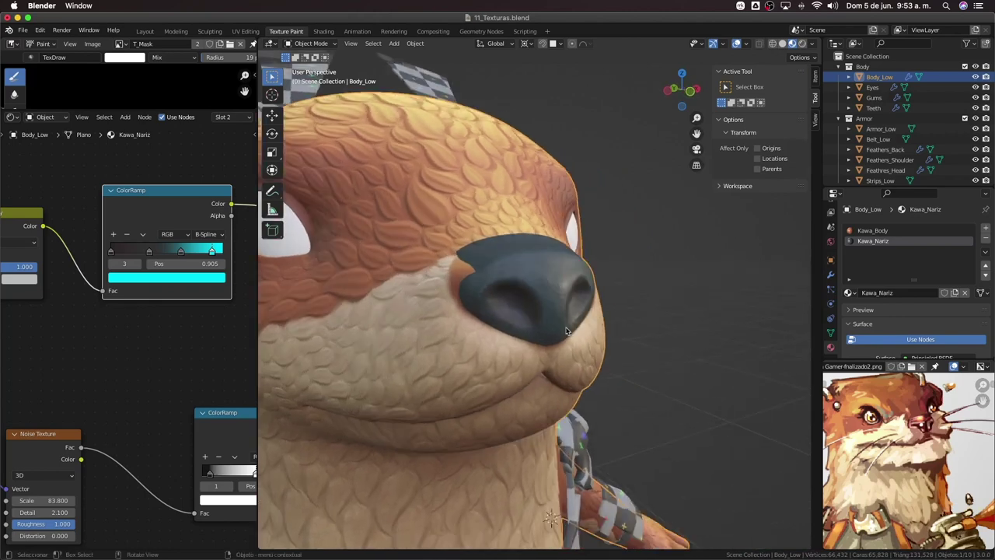
scroll(84, 402, "down", 2)
scroll(104, 391, "down", 1)
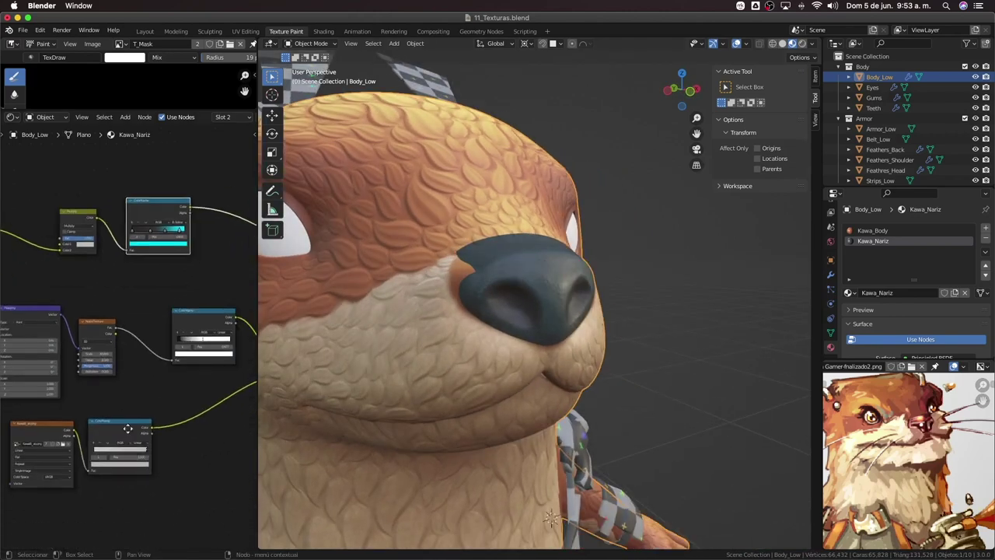
middle_click_drag(123, 329, 133, 370)
scroll(132, 370, "up", 2)
scroll(140, 432, "up", 1)
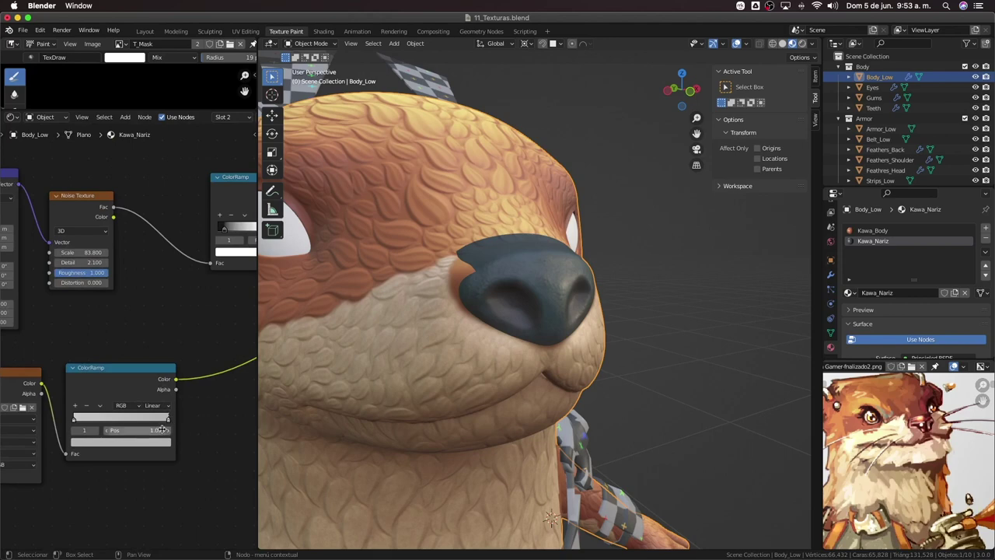
left_click(160, 442)
mouse_move(150, 333)
left_mouse_down()
mouse_move(150, 349)
mouse_move(150, 337)
left_mouse_up()
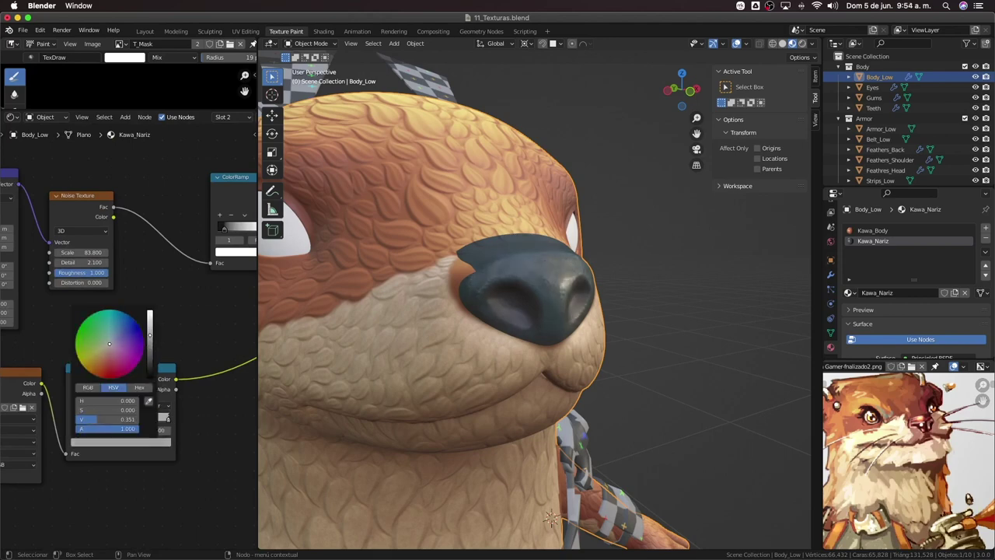
scroll(482, 334, "down", 4)
mouse_move(482, 334)
middle_mouse_down()
mouse_move(530, 334)
mouse_move(481, 325)
middle_mouse_up()
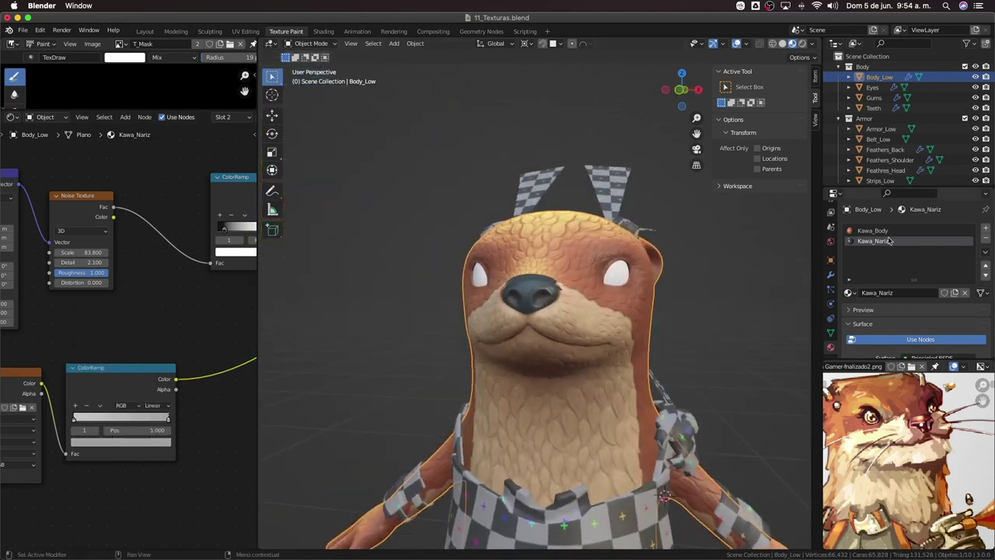
Remove the Kawa_Nariz material slot from the otter body
middle_click_drag(515, 354, 490, 344)
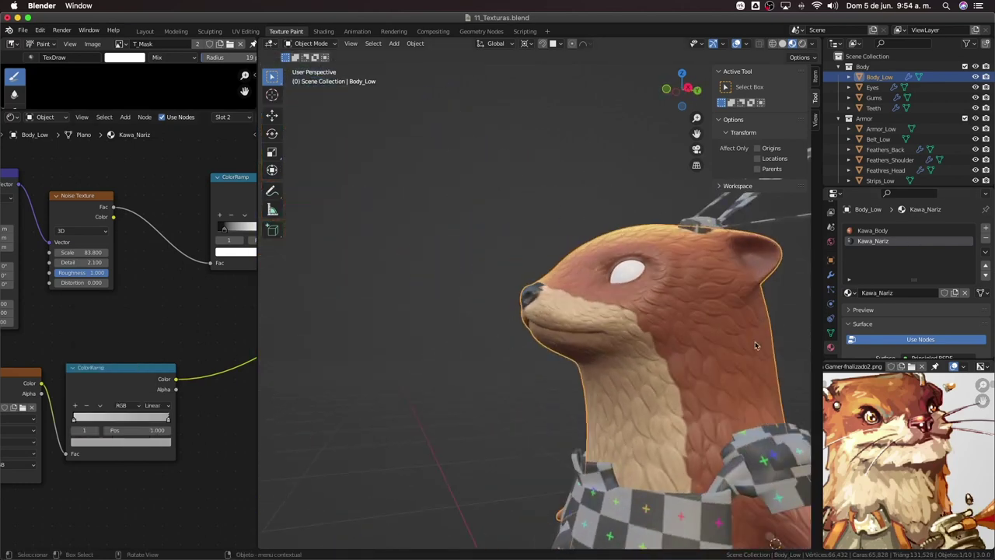
left_click(985, 241)
scroll(594, 355, "down", 3)
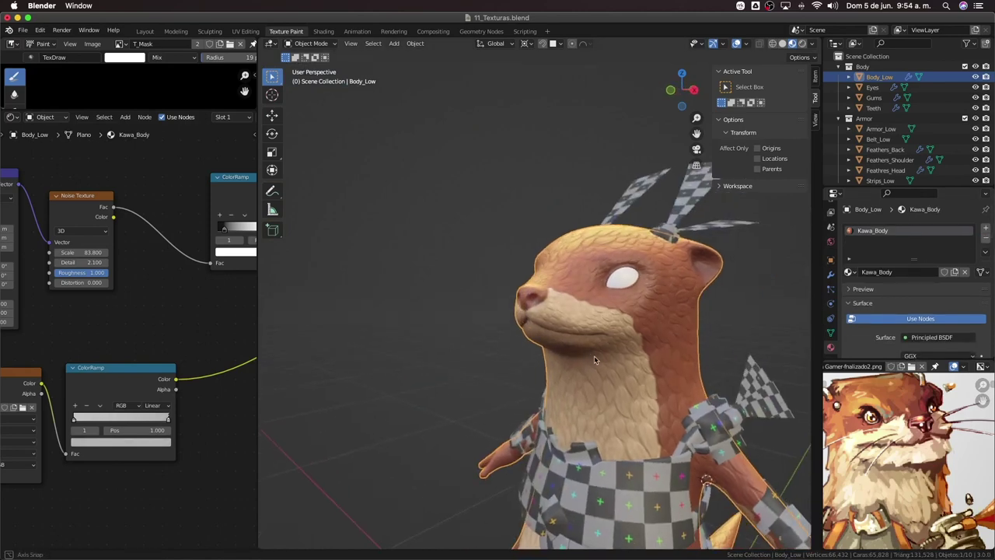
middle_click_drag(594, 355, 589, 339)
scroll(122, 340, "down", 2)
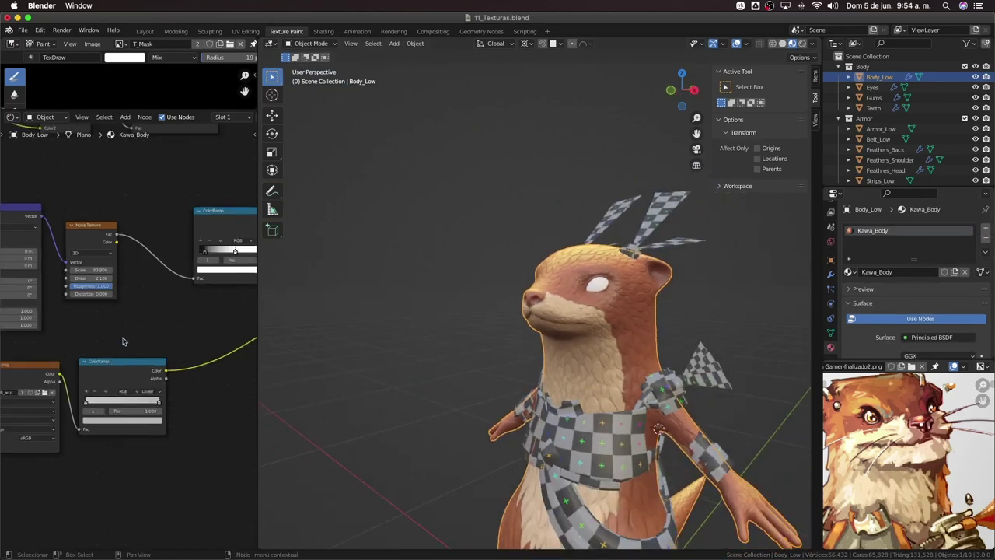
scroll(137, 334, "down", 2)
scroll(147, 335, "down", 2)
scroll(147, 334, "up", 2)
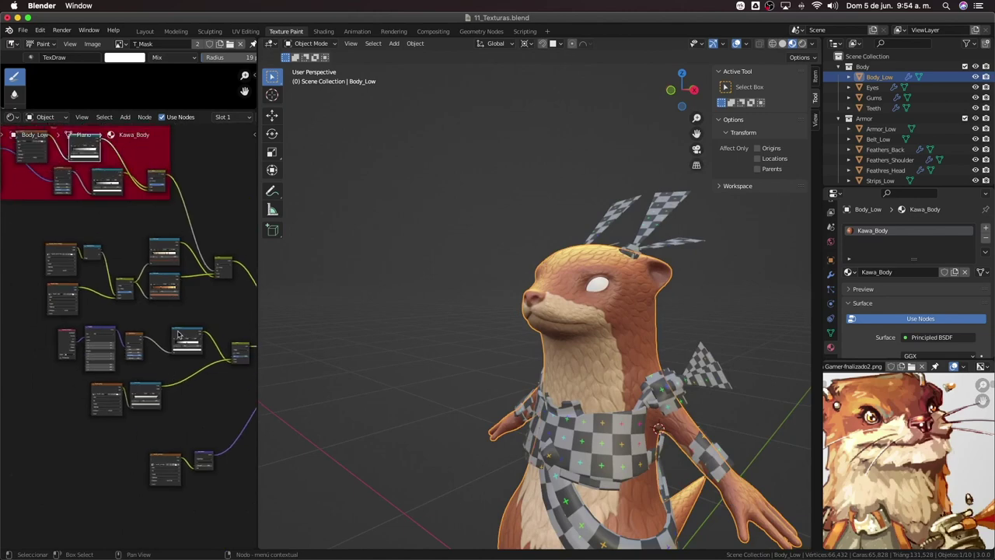
scroll(148, 333, "up", 5)
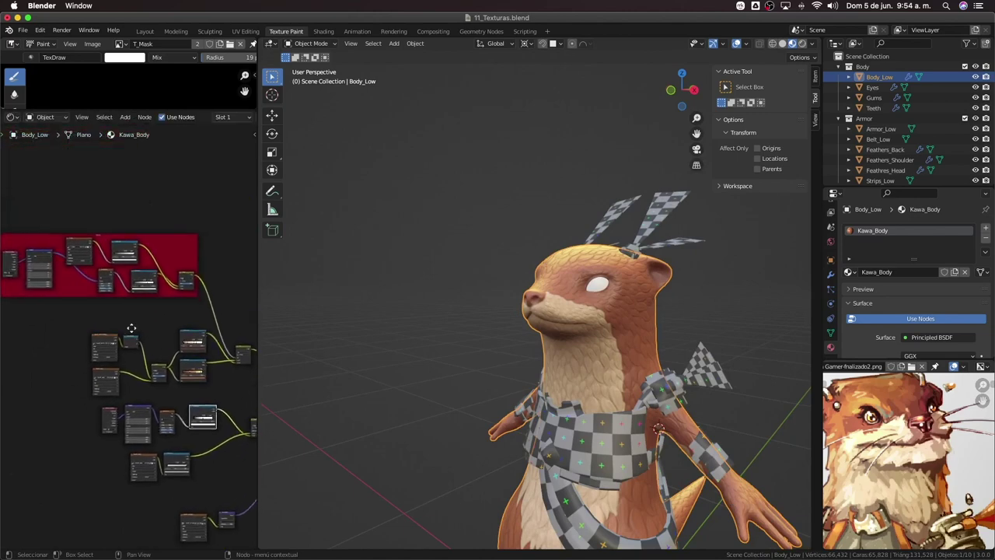
Select the red node frame and widen the node editor to show the Mix node
left_click(179, 280)
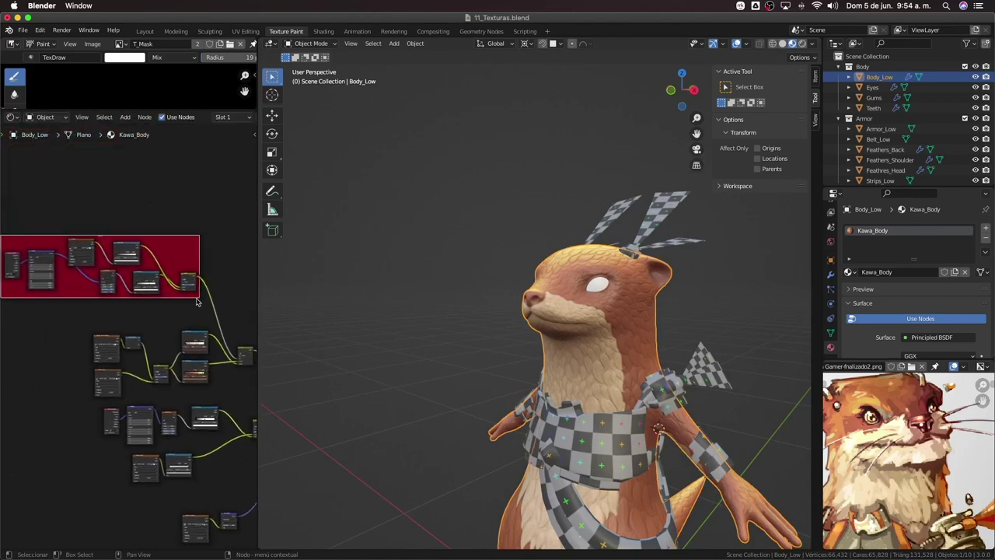
left_click_drag(256, 304, 363, 307)
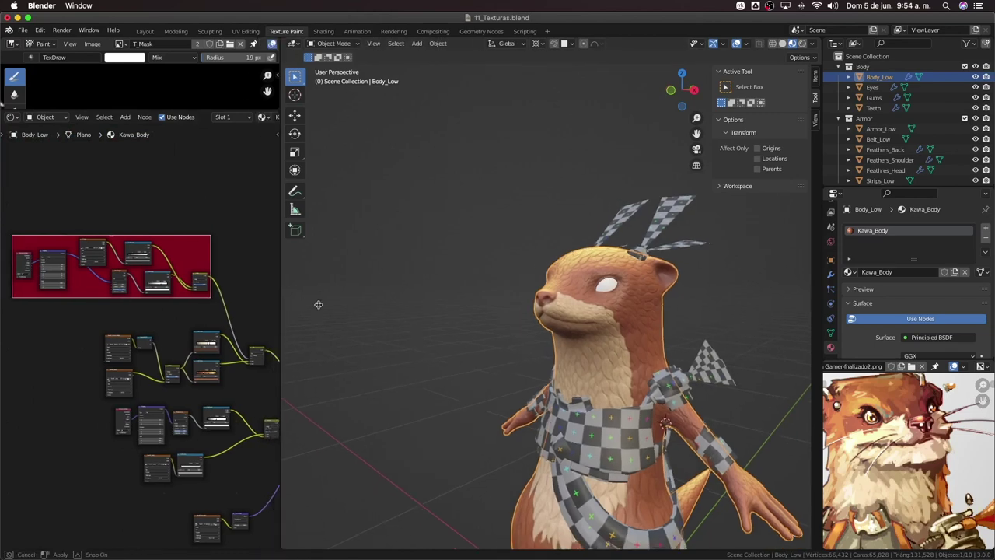
scroll(311, 327, "up", 2)
scroll(233, 350, "up", 2)
scroll(186, 357, "up", 1)
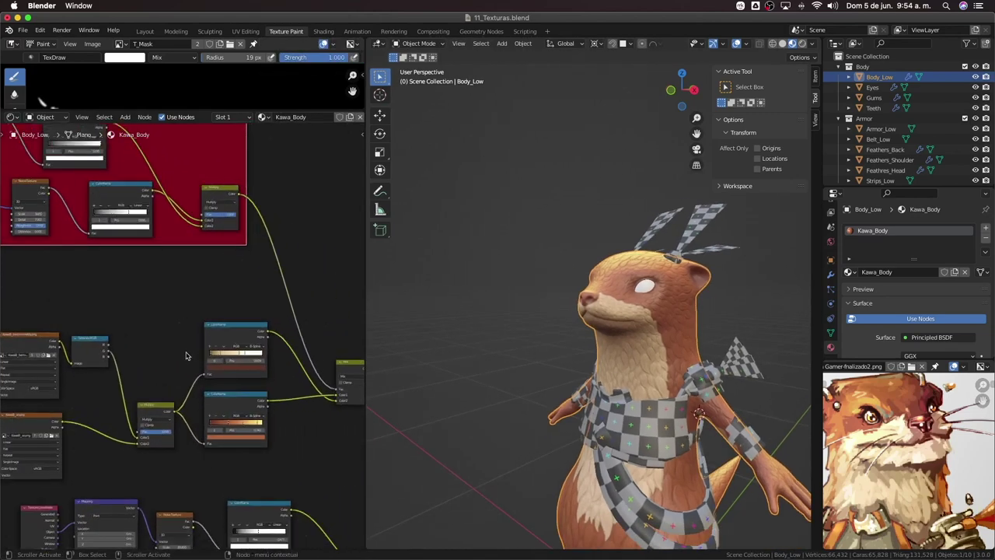
scroll(216, 346, "up", 2)
scroll(222, 365, "up", 1)
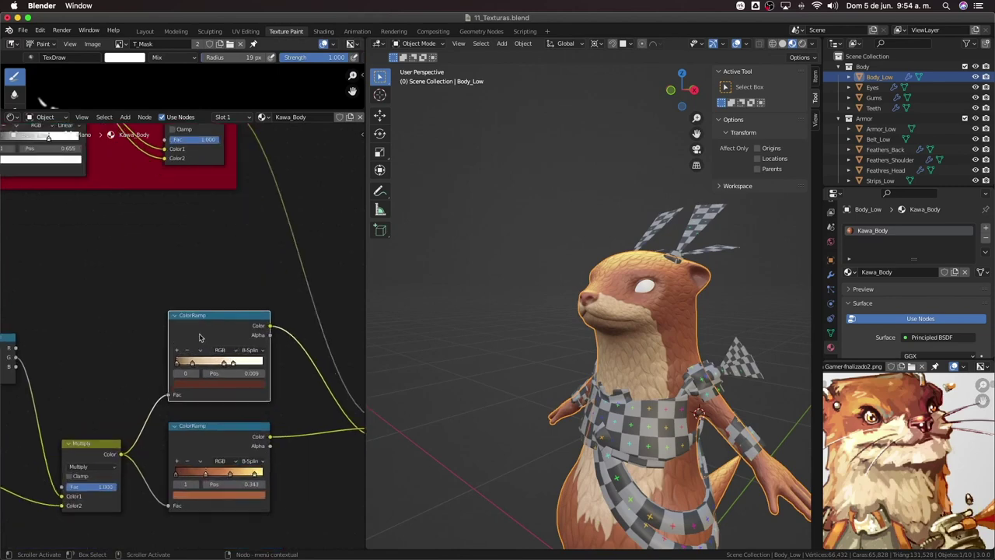
middle_click_drag(227, 380, 187, 378)
middle_click_drag(251, 397, 230, 401)
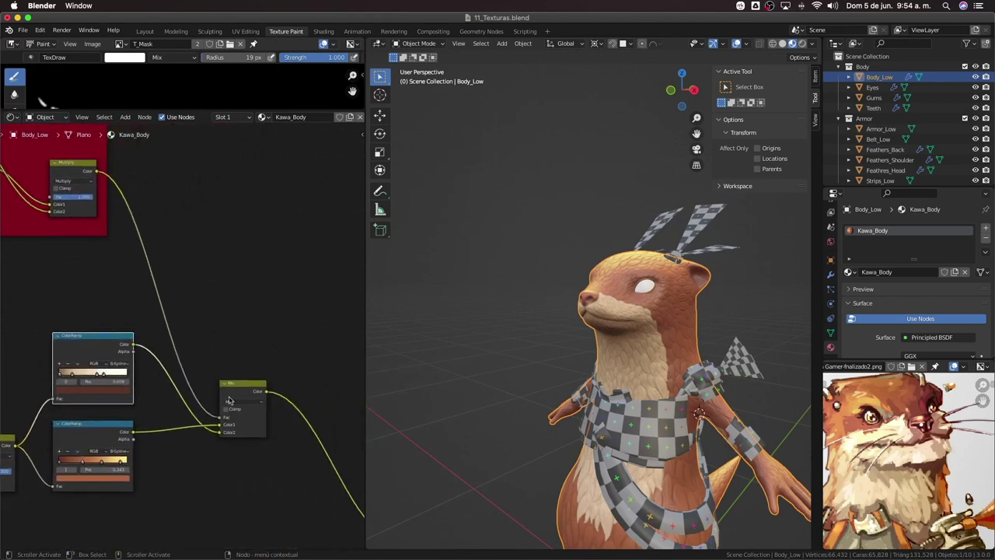
Duplicate the Mix node and upper ColorRamp, linking the ramp copy's Color to the new Mix Fac
key("shift+d")
left_click(299, 274)
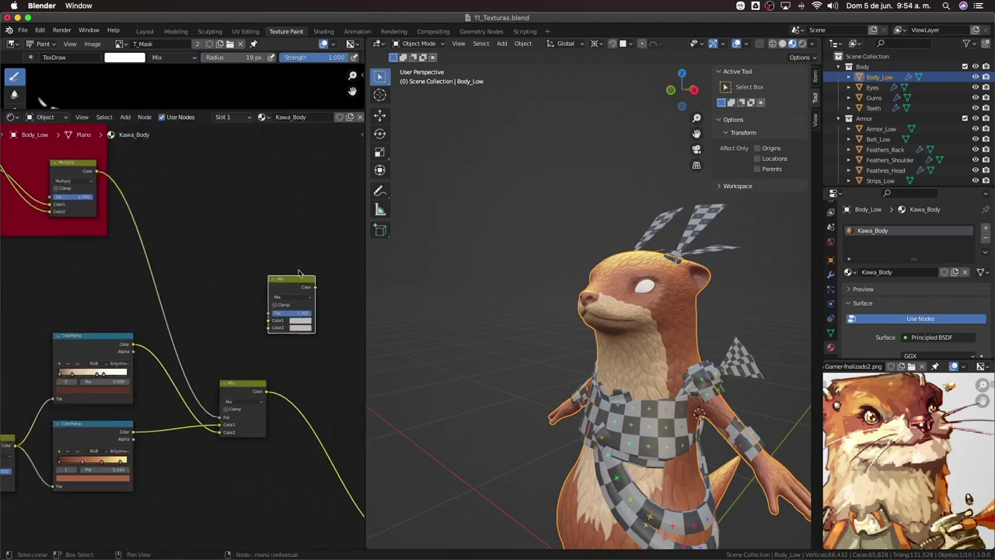
left_click(79, 341)
key("shift+d")
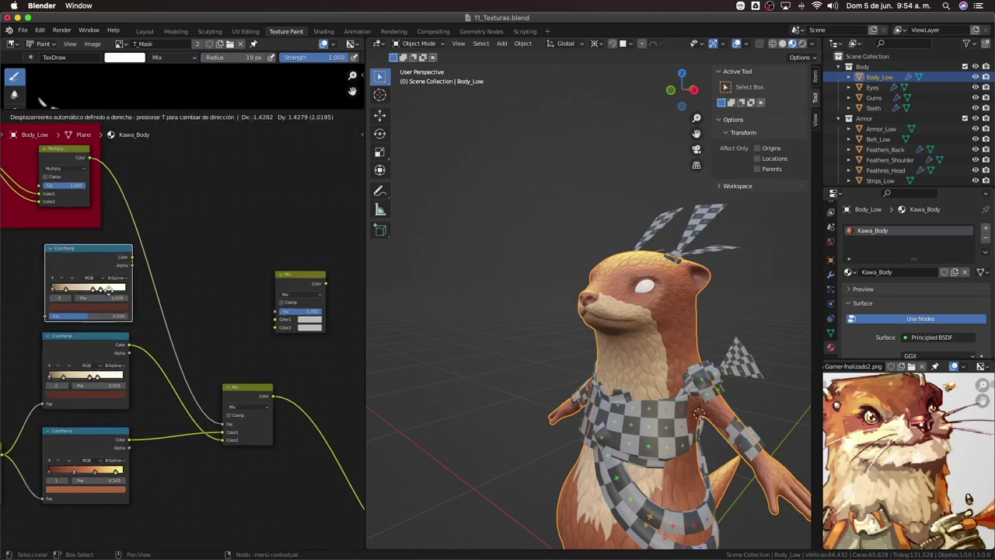
left_click(119, 266)
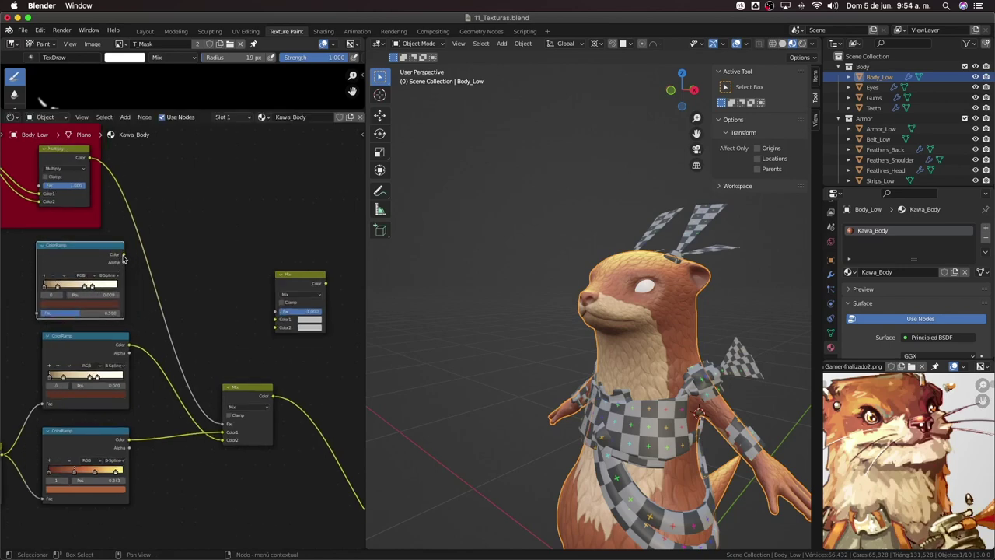
left_click_drag(122, 255, 276, 311)
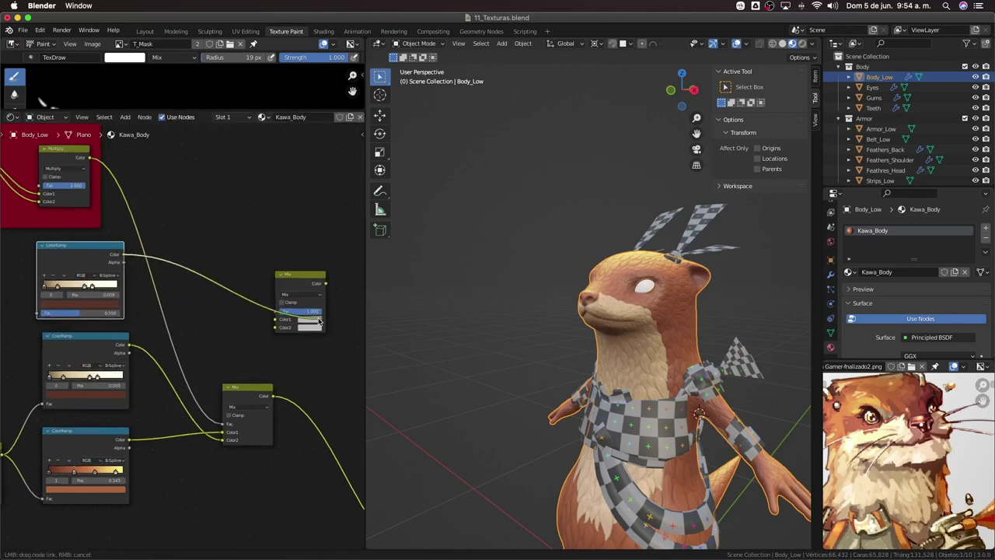
key("g")
left_click(107, 295)
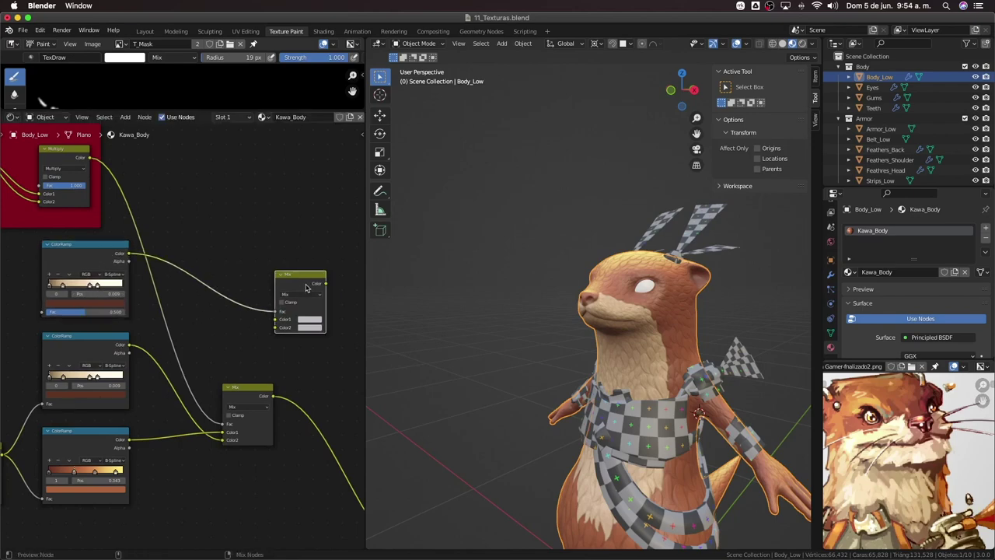
Preview the new Mix node on the otter, then make the copied ramp's first stop black
left_click(308, 290, "ctrl+shift")
scroll(339, 324, "left", 2)
scroll(173, 332, "up", 2)
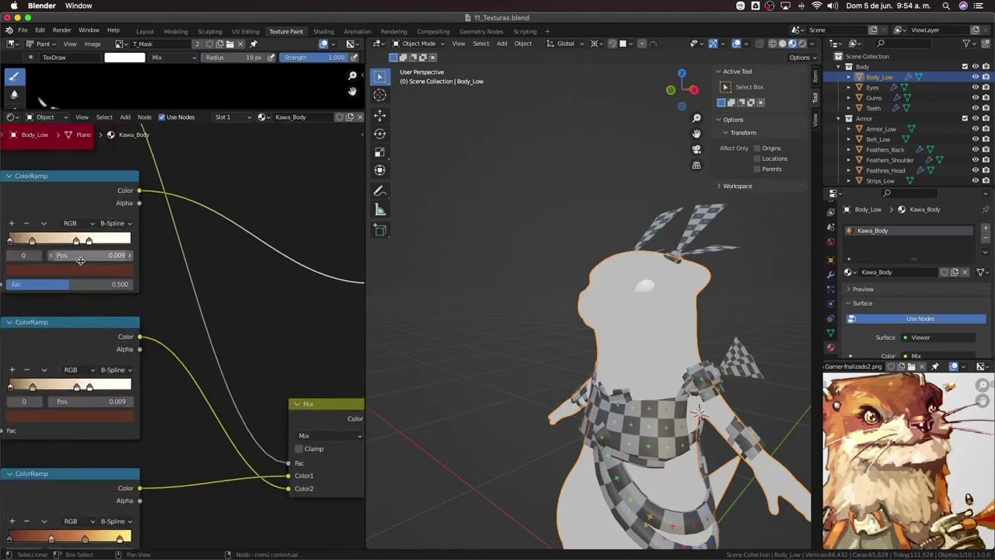
scroll(167, 311, "up", 2)
scroll(163, 289, "up", 1)
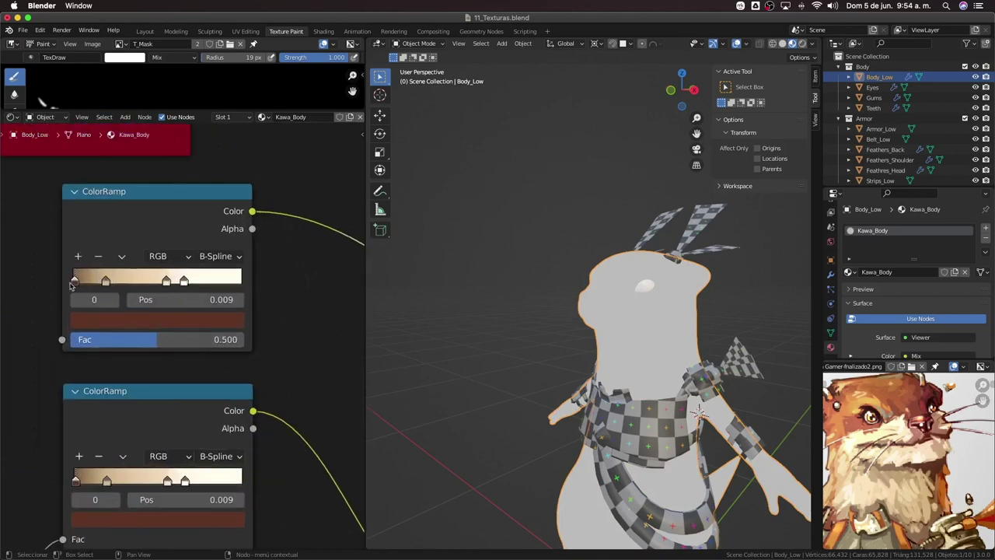
left_click(99, 323)
left_click_drag(207, 193, 207, 203)
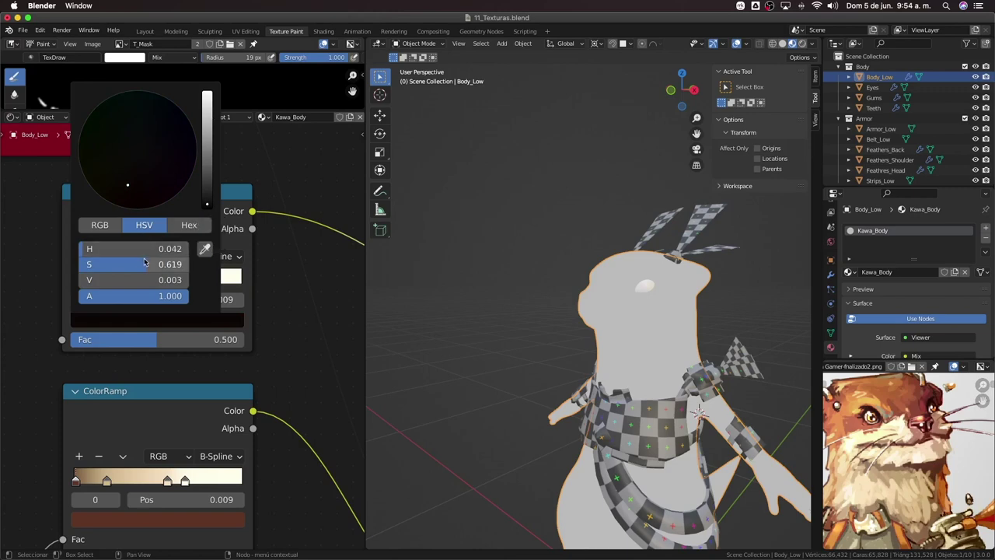
left_click_drag(185, 282, 277, 286)
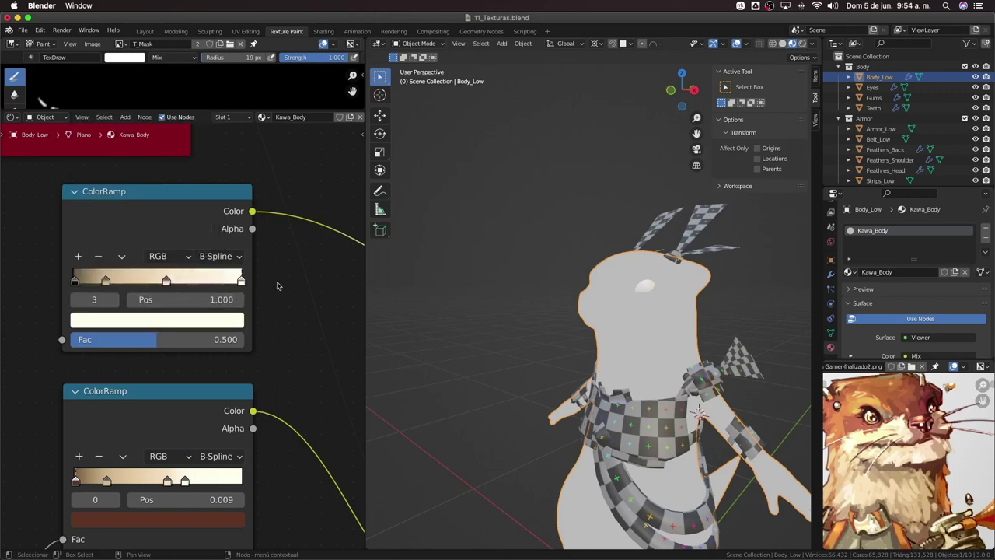
Feed the Multiply output into the copied ramp's Fac and preview the ramp's cream result
scroll(97, 287, "down", 3)
scroll(105, 319, "down", 3)
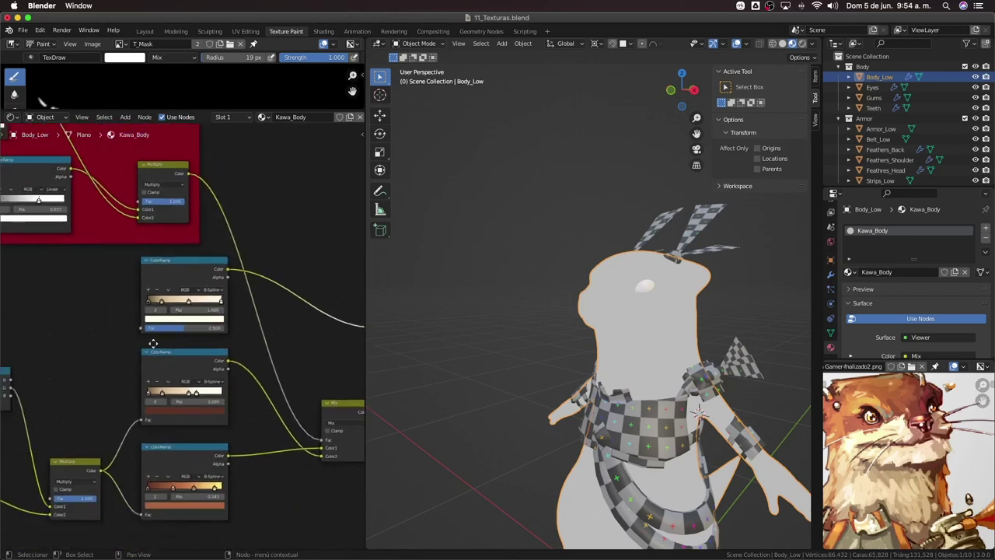
scroll(115, 354, "down", 2)
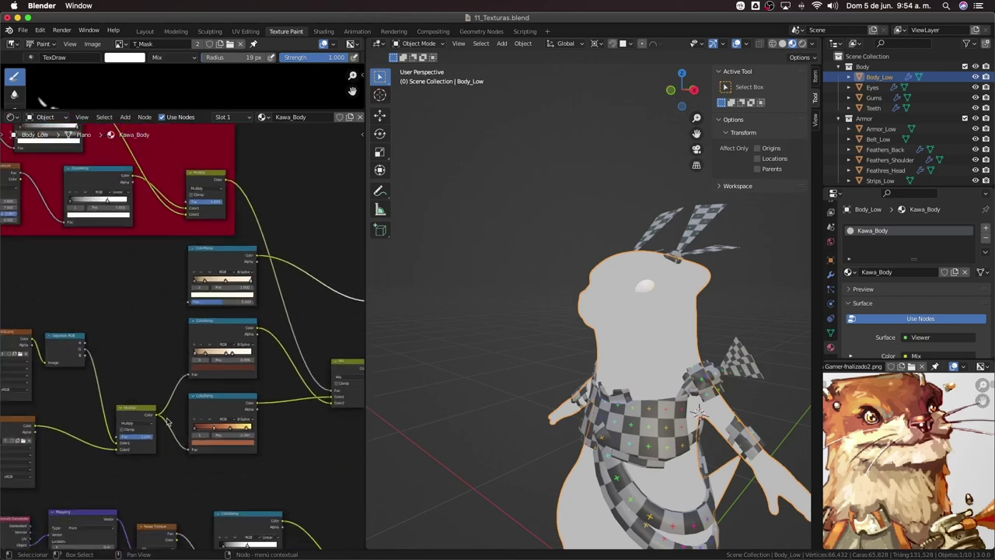
left_click_drag(156, 417, 201, 303)
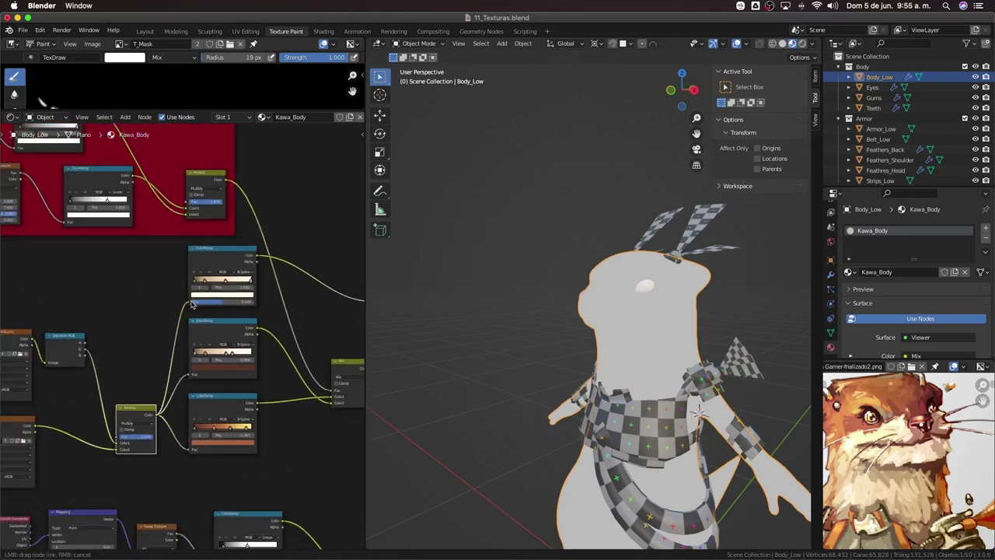
scroll(261, 305, "up", 1)
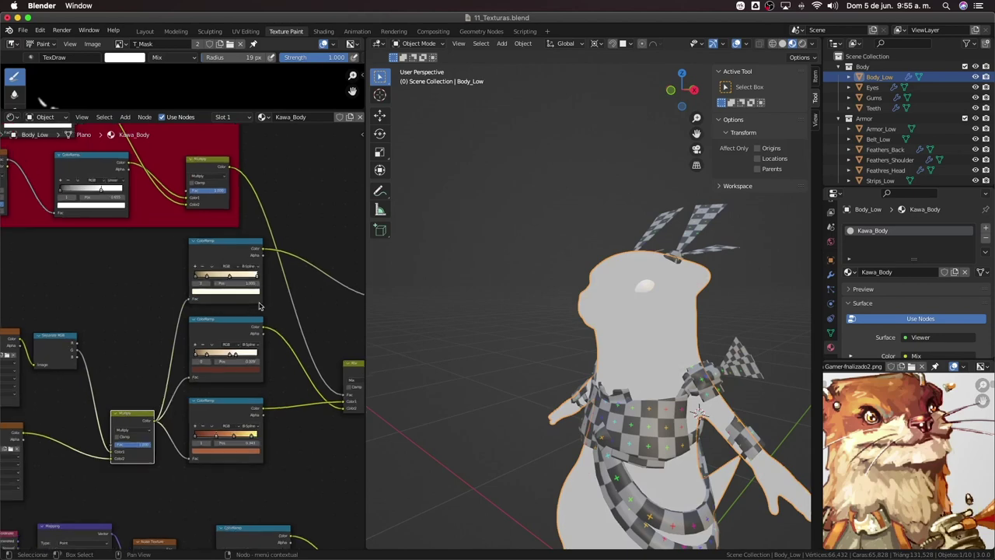
scroll(261, 305, "up", 1)
middle_click_drag(548, 331, 435, 327)
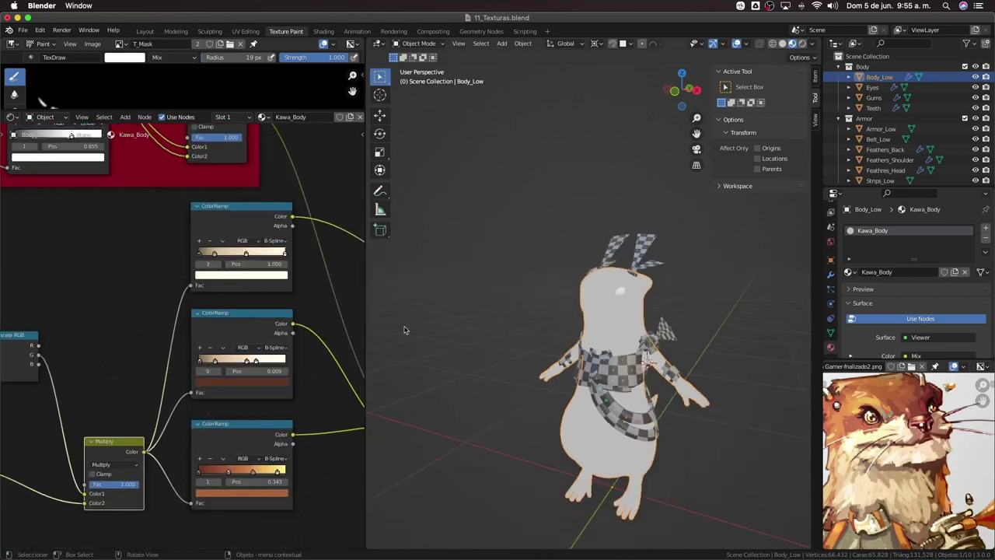
left_click(223, 224, "ctrl+shift")
scroll(194, 330, "down", 1)
Slide the second ramp stop right and give it a dark, desaturated blue-grey
scroll(327, 322, "right", 5)
scroll(326, 323, "up", 2)
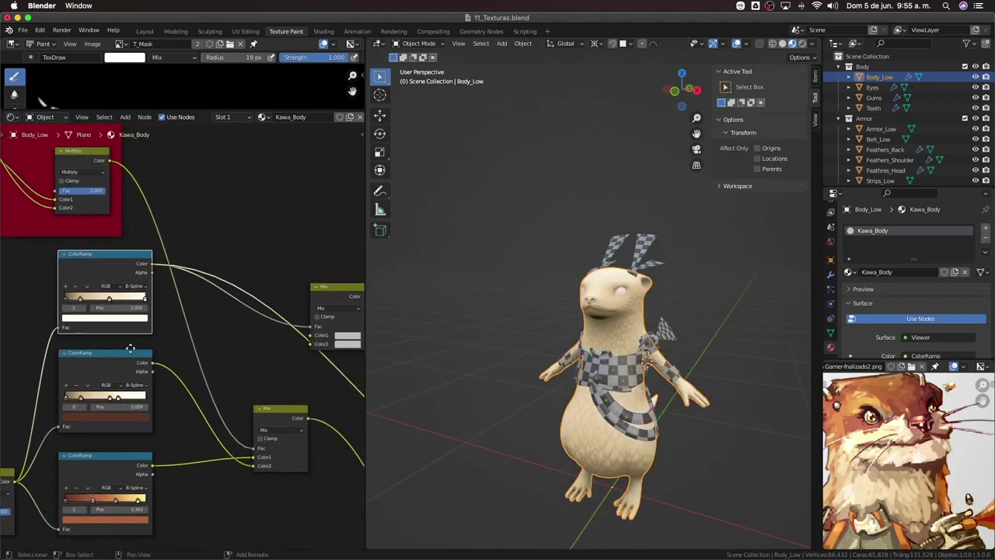
scroll(257, 315, "right", 2)
scroll(218, 322, "left", 4)
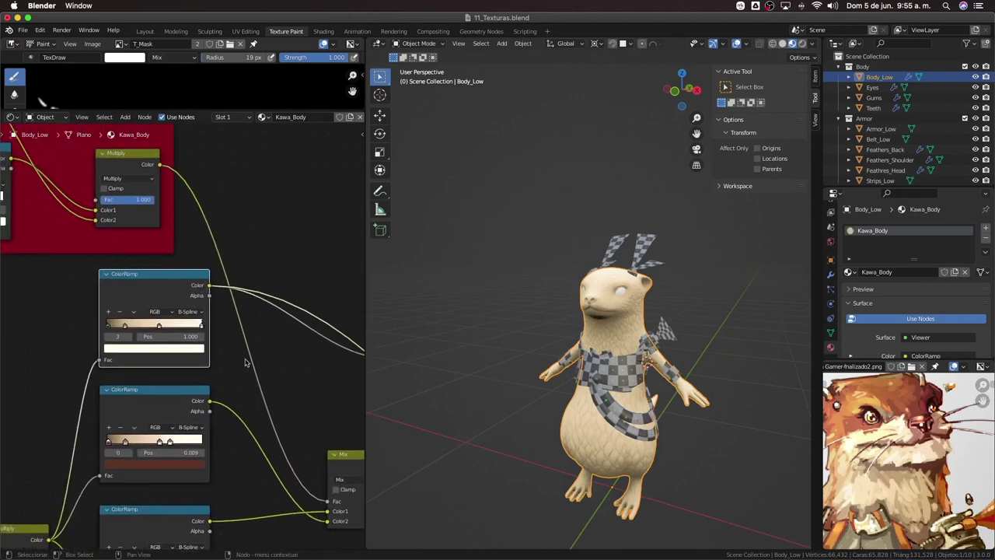
scroll(117, 343, "up", 3)
scroll(169, 343, "left", 4)
left_click_drag(142, 320, 171, 325)
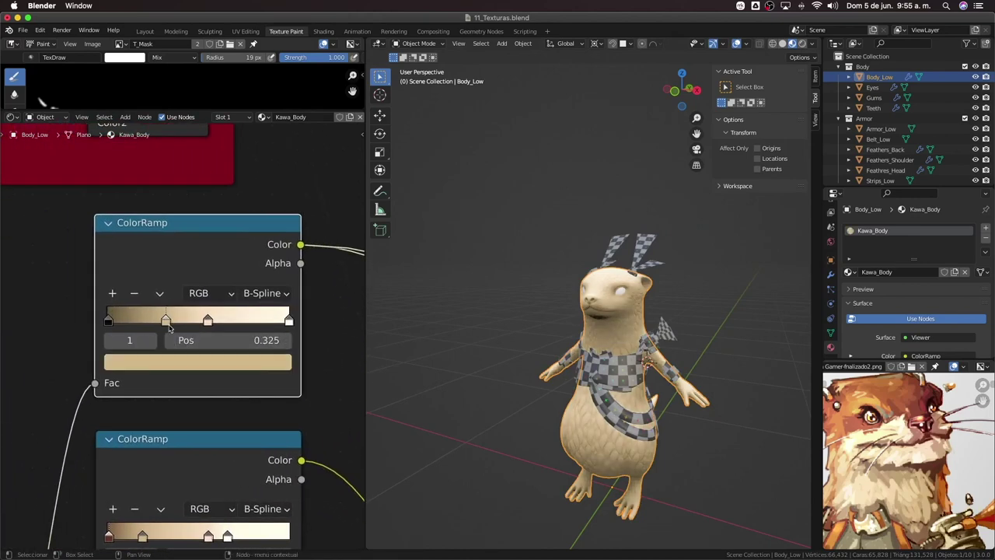
left_click(163, 364)
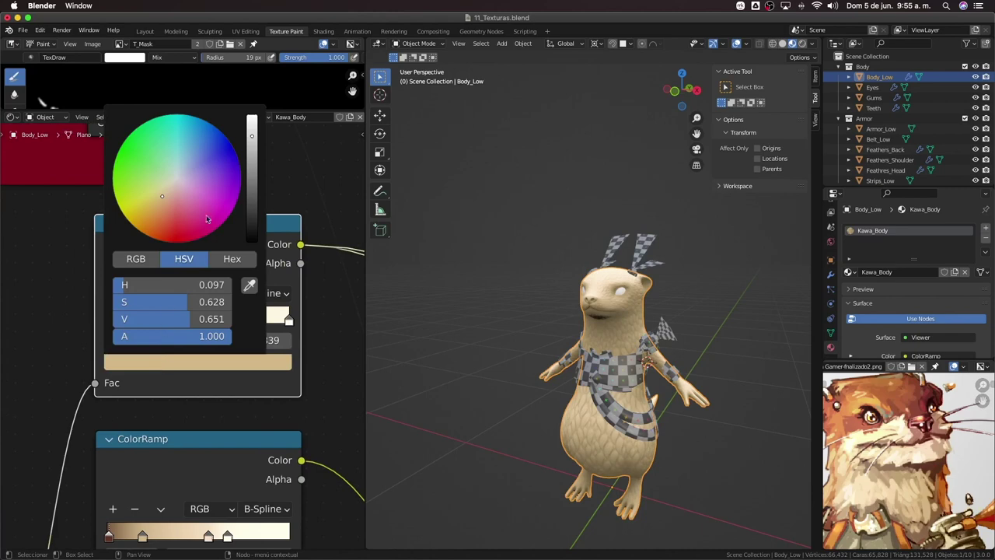
left_click_drag(251, 186, 252, 201)
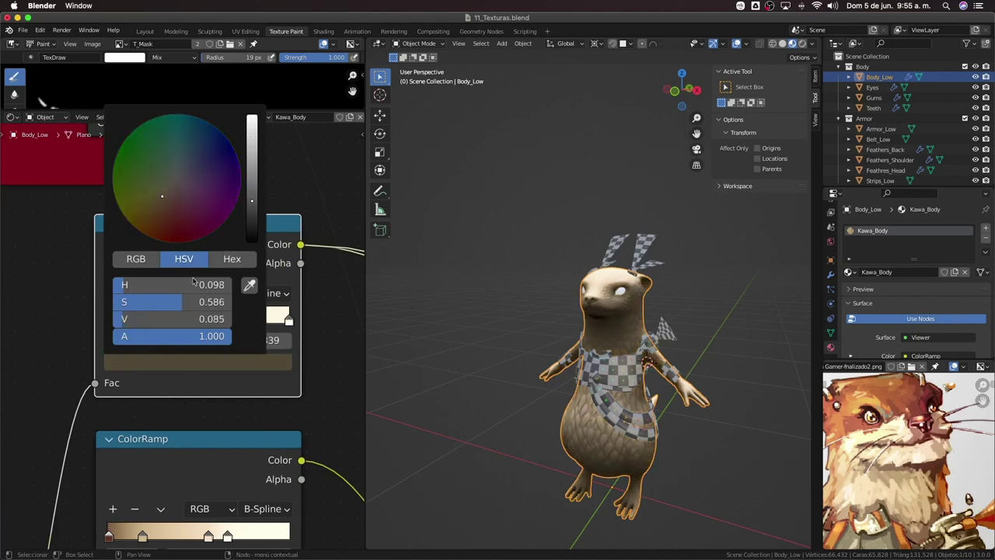
mouse_move(128, 285)
left_mouse_down()
mouse_move(185, 284)
mouse_move(159, 314)
left_mouse_up()
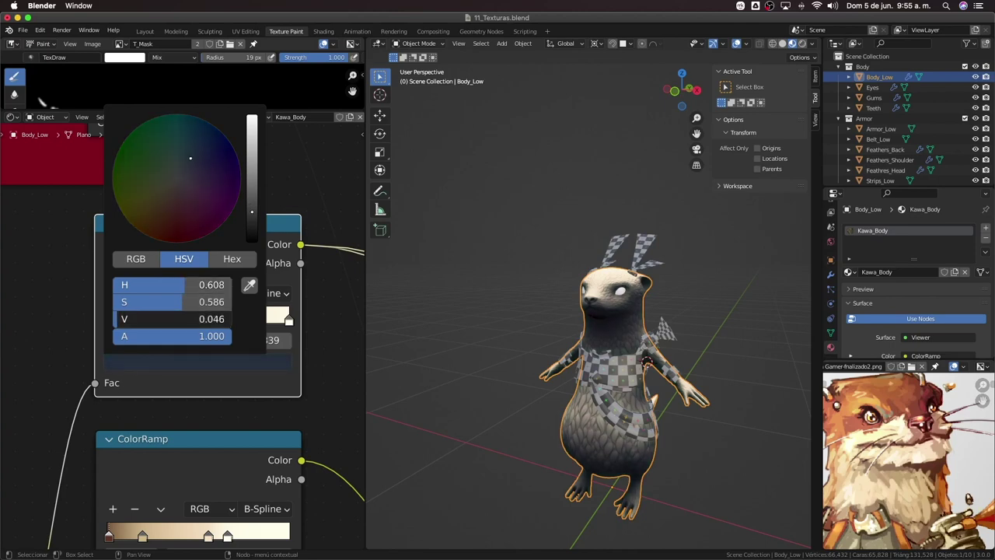
mouse_move(162, 302)
left_mouse_down()
mouse_move(121, 302)
mouse_move(142, 302)
left_mouse_up()
Move the third stop right and set it to a sampled dark blue-grey, slightly brightened
left_click_drag(207, 322, 233, 321)
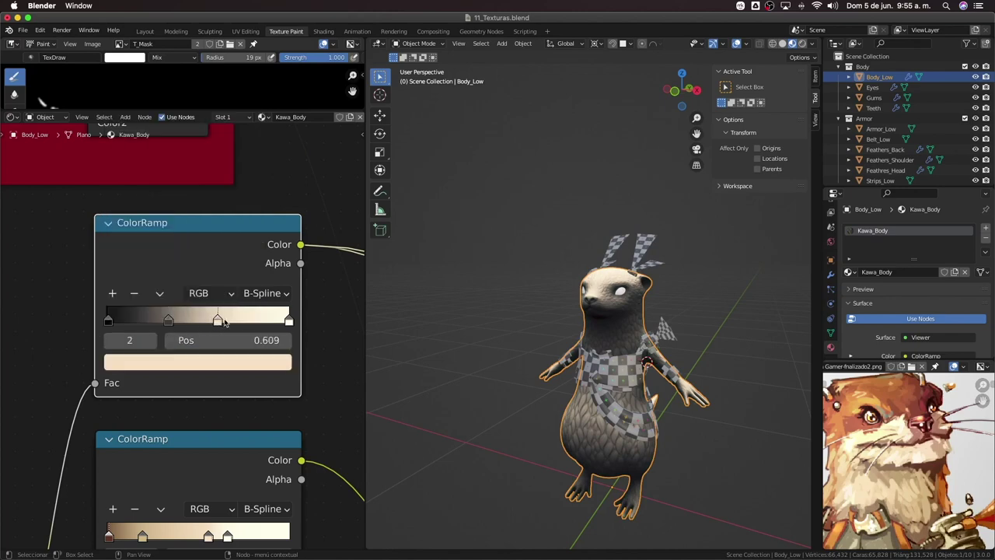
left_click(231, 362)
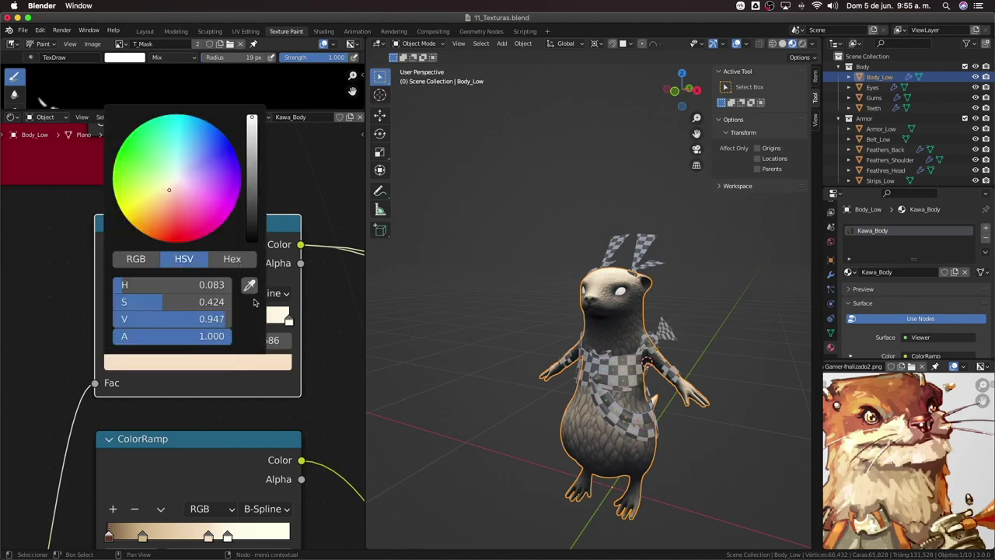
left_click(250, 285)
left_click(171, 319)
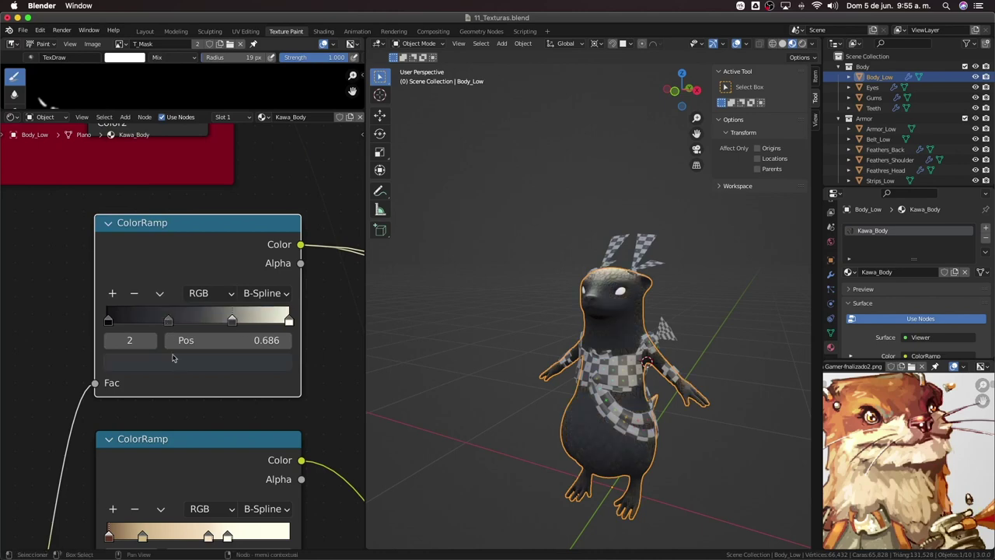
left_click(221, 361)
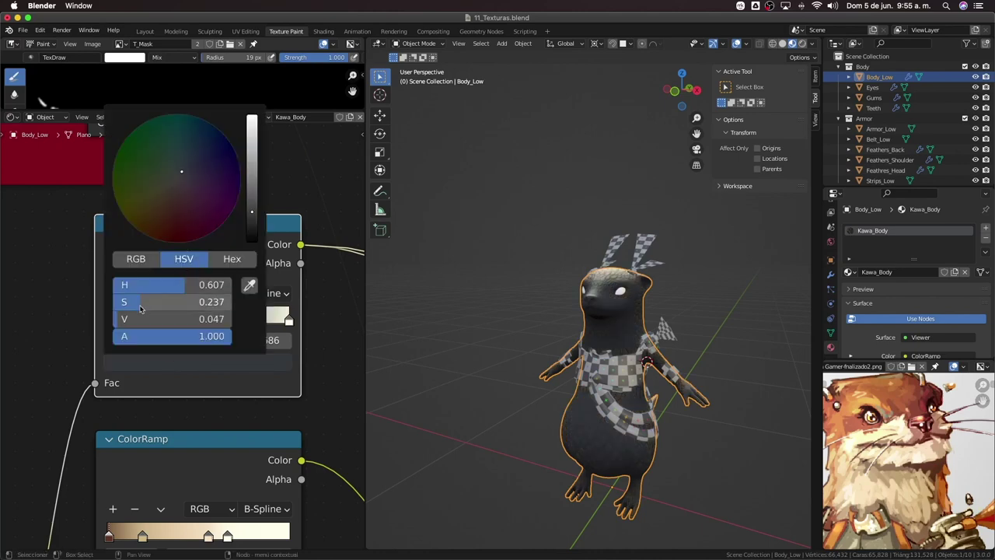
left_click_drag(128, 320, 133, 319)
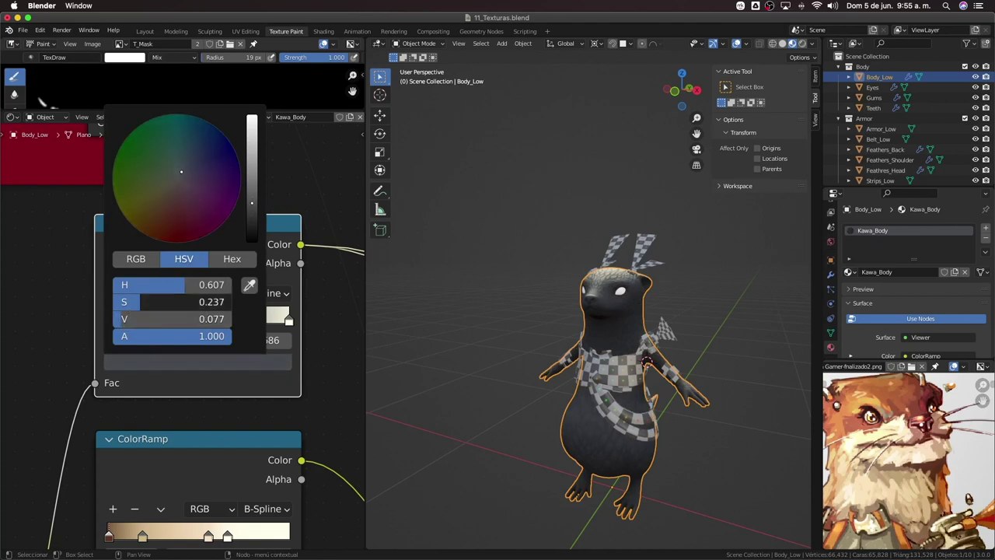
left_click_drag(139, 303, 146, 303)
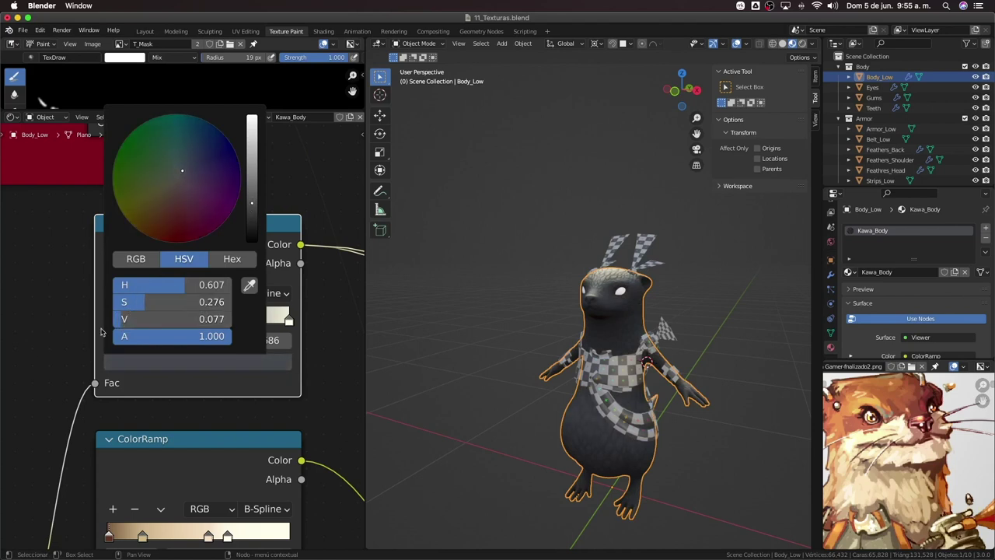
Make the last stop at 1.000 a light blue-grey and inspect the otter's face
left_click(290, 322)
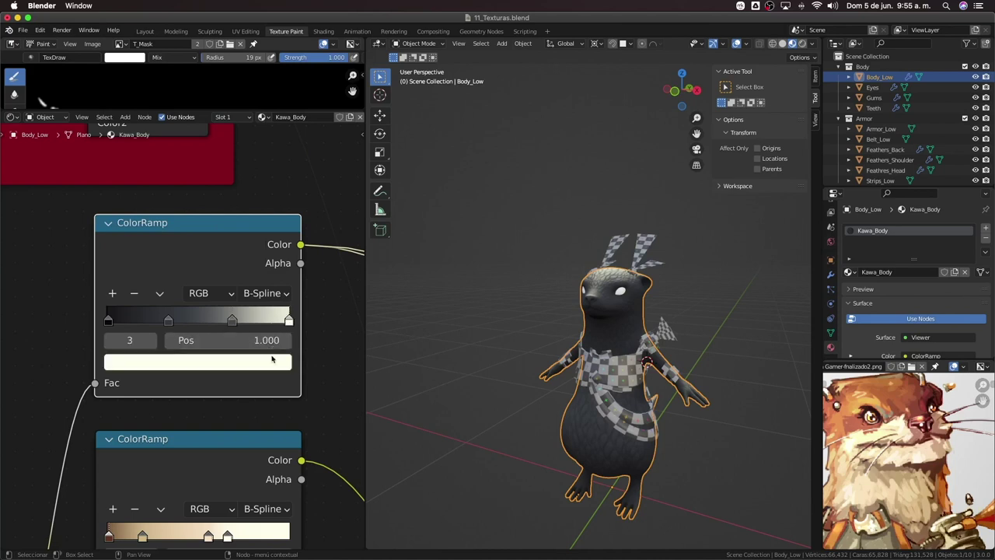
left_click(271, 360)
left_click(249, 286)
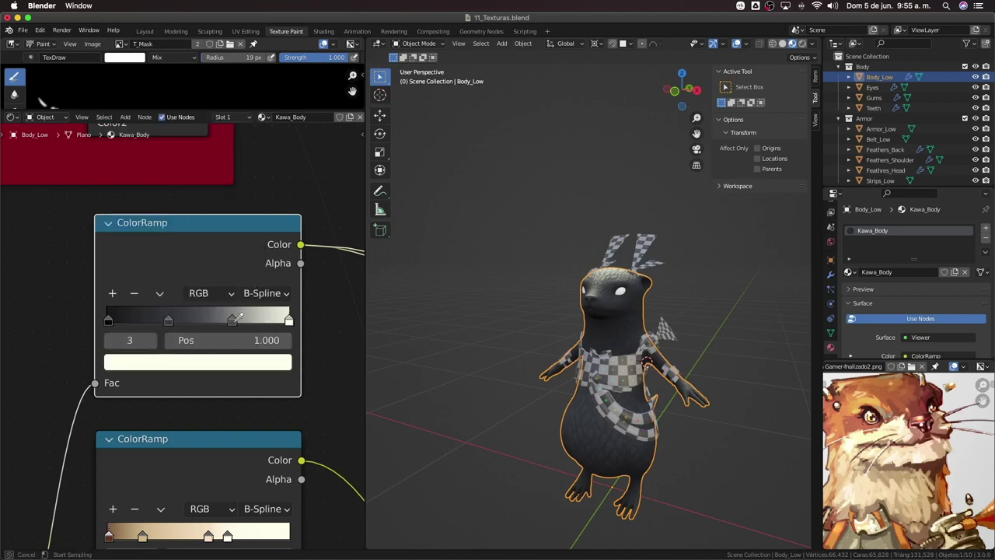
left_click(231, 324)
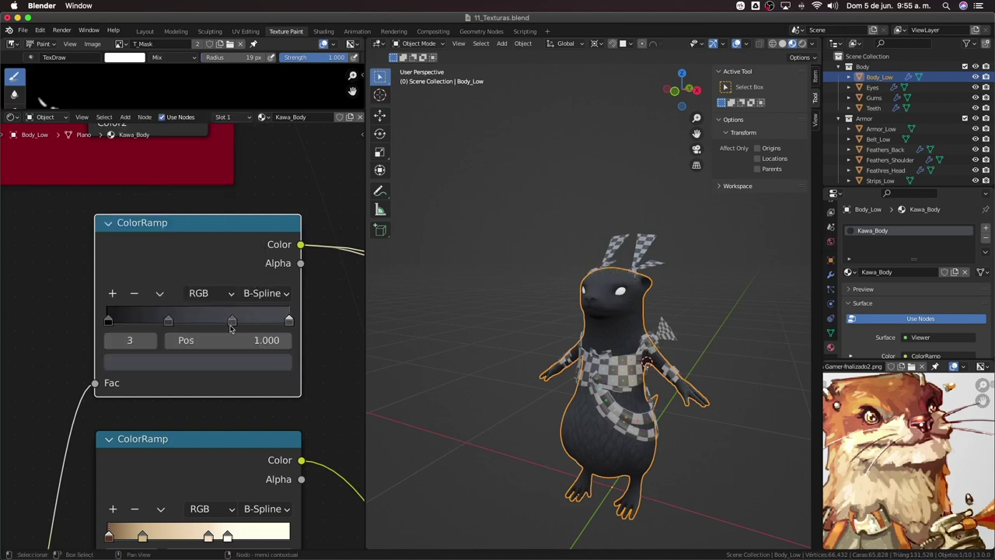
left_click(217, 362)
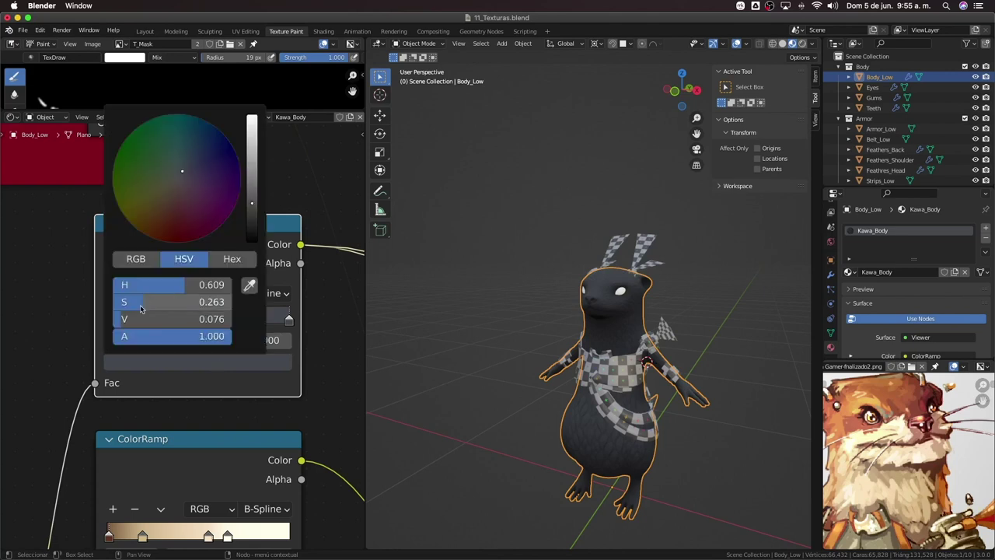
mouse_move(141, 318)
left_mouse_down()
mouse_move(164, 319)
mouse_move(145, 302)
mouse_move(174, 288)
left_mouse_up()
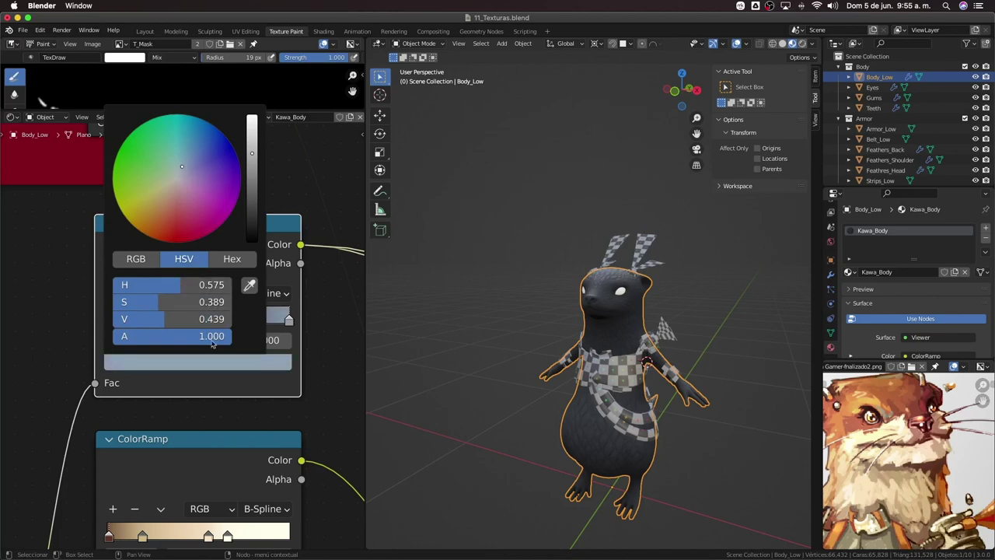
scroll(301, 328, "up", 1)
scroll(300, 328, "up", 1)
scroll(301, 328, "down", 1)
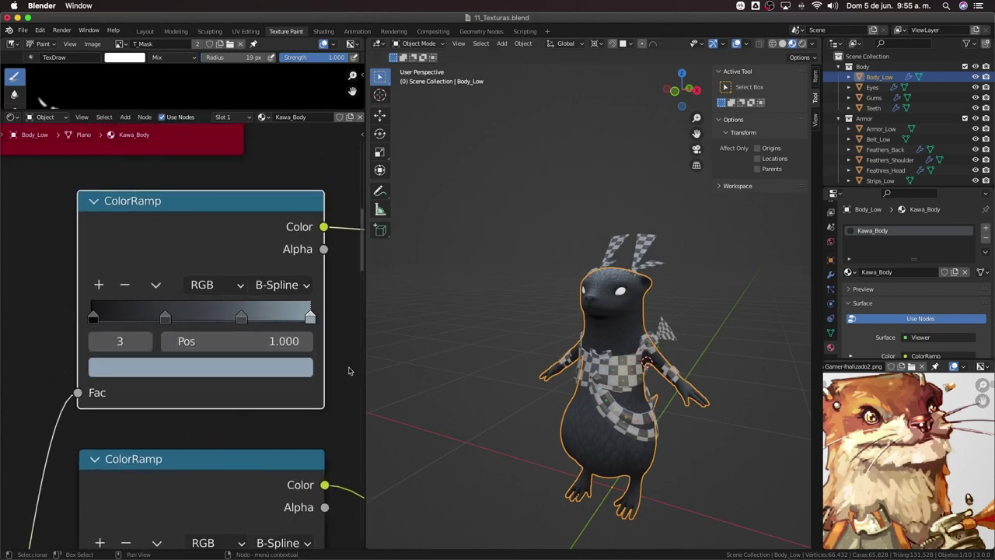
mouse_move(576, 319)
middle_mouse_down()
mouse_move(609, 315)
mouse_move(540, 349)
mouse_move(550, 305)
middle_mouse_up()
scroll(609, 315, "up", 2)
scroll(609, 316, "up", 4)
mouse_move(480, 273)
middle_mouse_down()
mouse_move(518, 253)
mouse_move(641, 308)
middle_mouse_up()
scroll(907, 425, "up", 3)
scroll(908, 425, "up", 4)
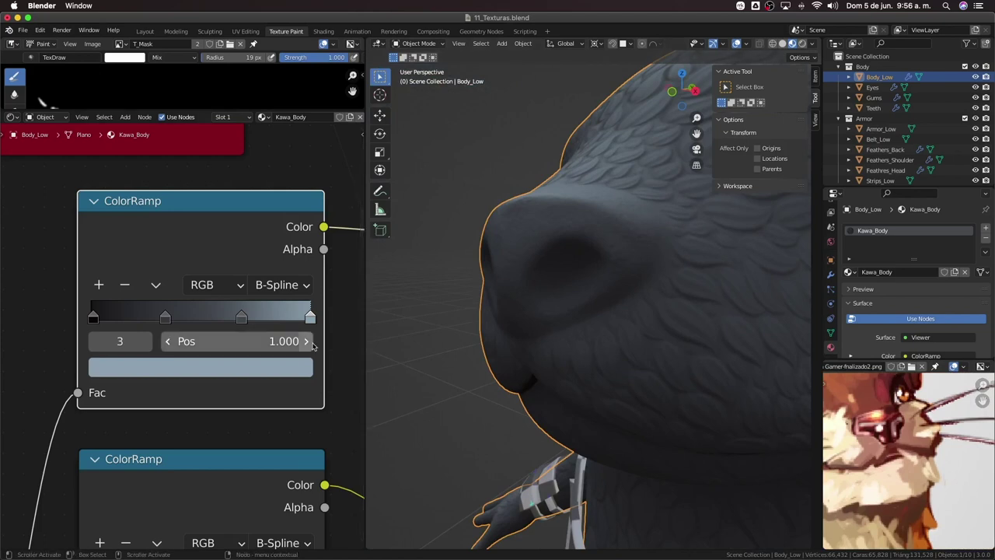
Sample near-white from the reference art into the last stop and dark red into the first
left_click(304, 366)
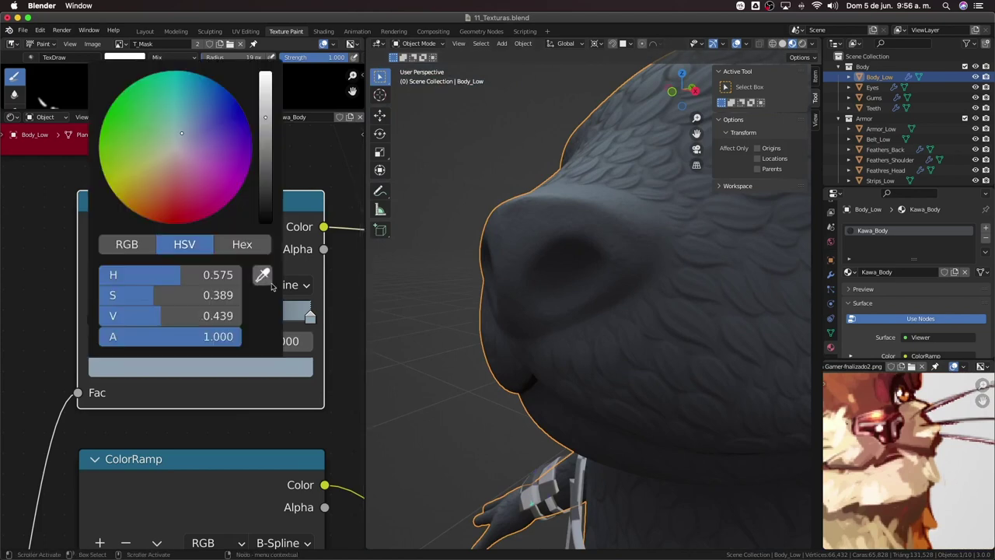
left_click(269, 281)
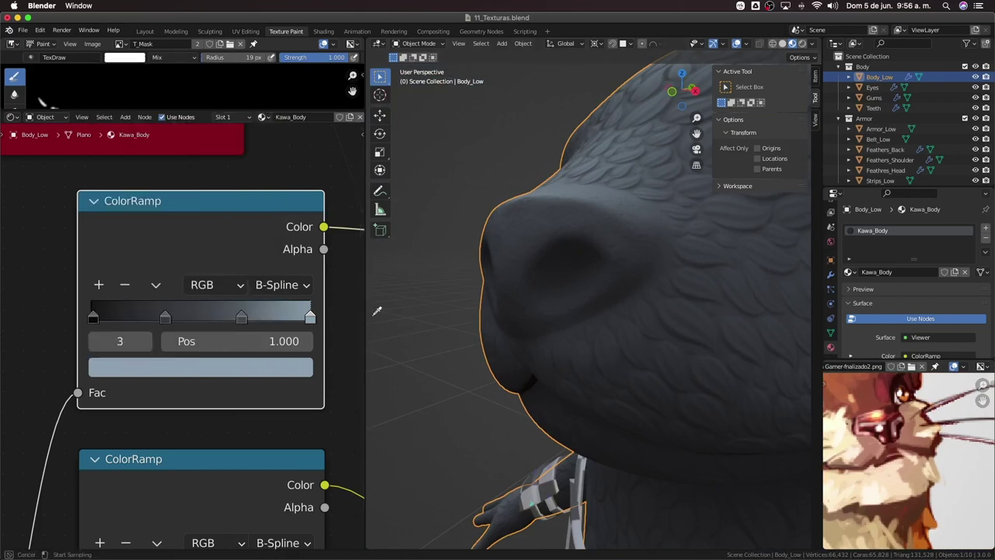
left_click(883, 423)
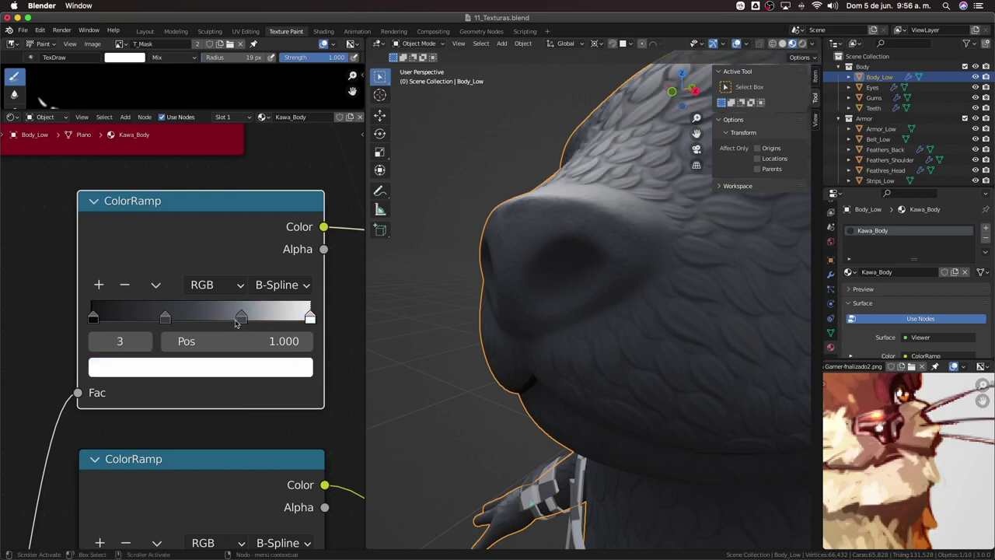
left_click(93, 318)
left_click(137, 363)
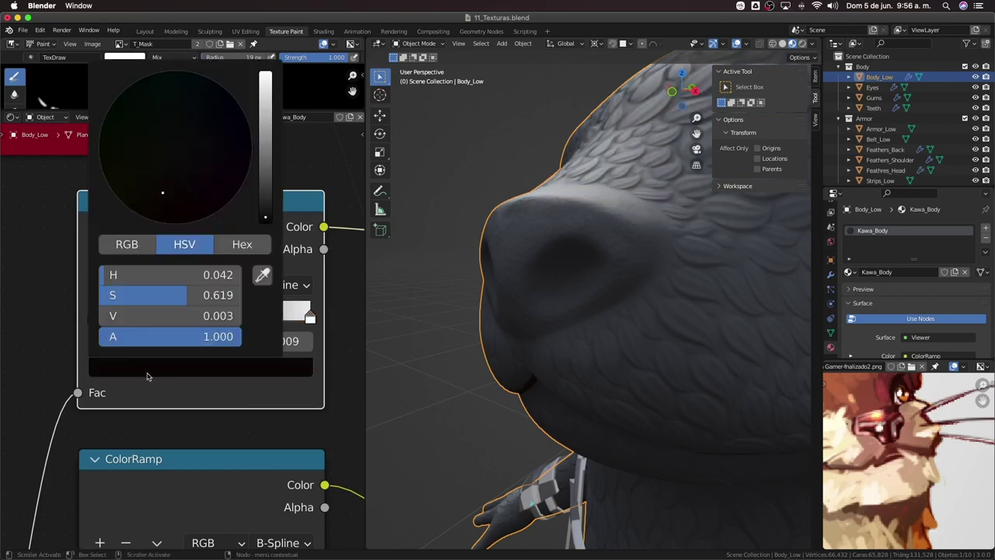
left_click(264, 277)
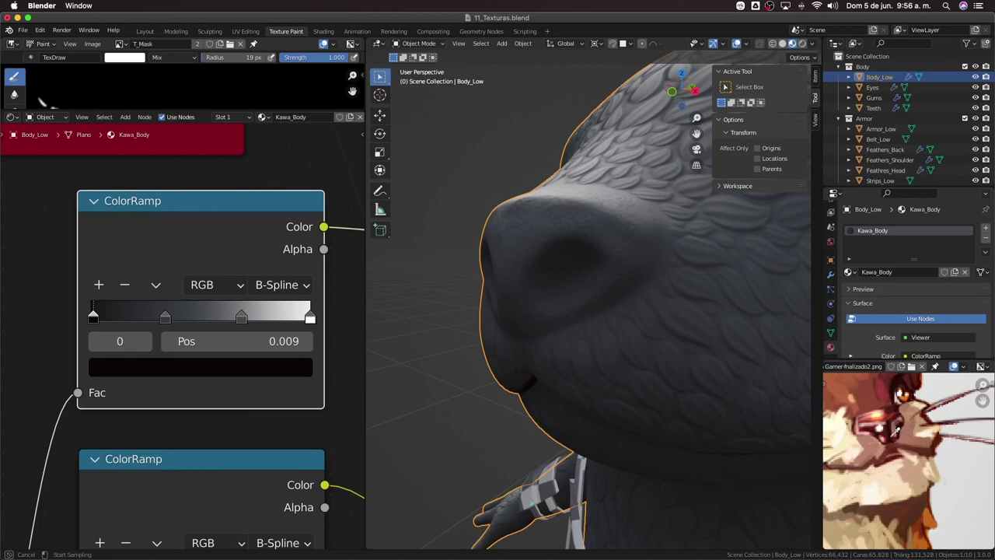
left_click(897, 433)
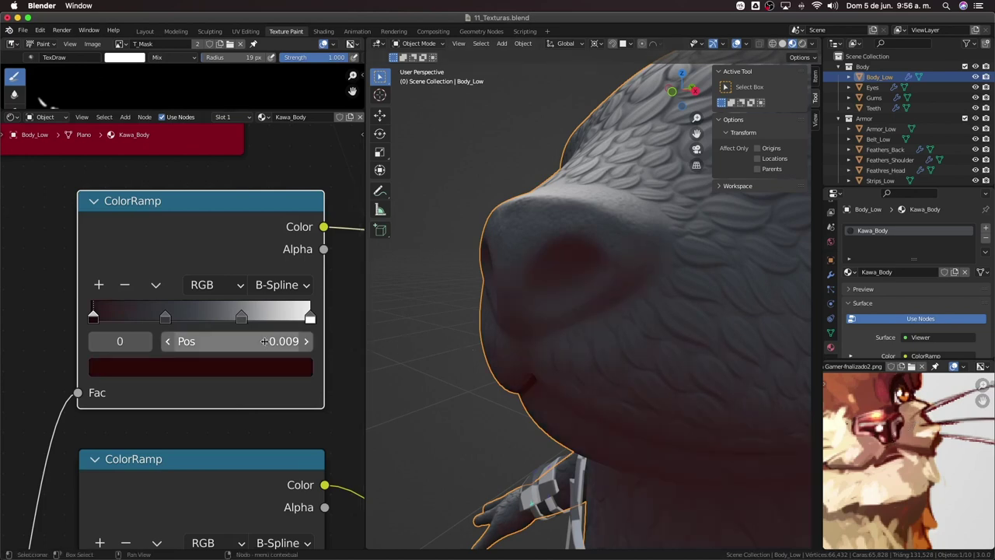
Sample red into the stop at 0.339 and pink into the stop at 0.686, then review the otter
left_click(165, 317)
left_click(173, 365)
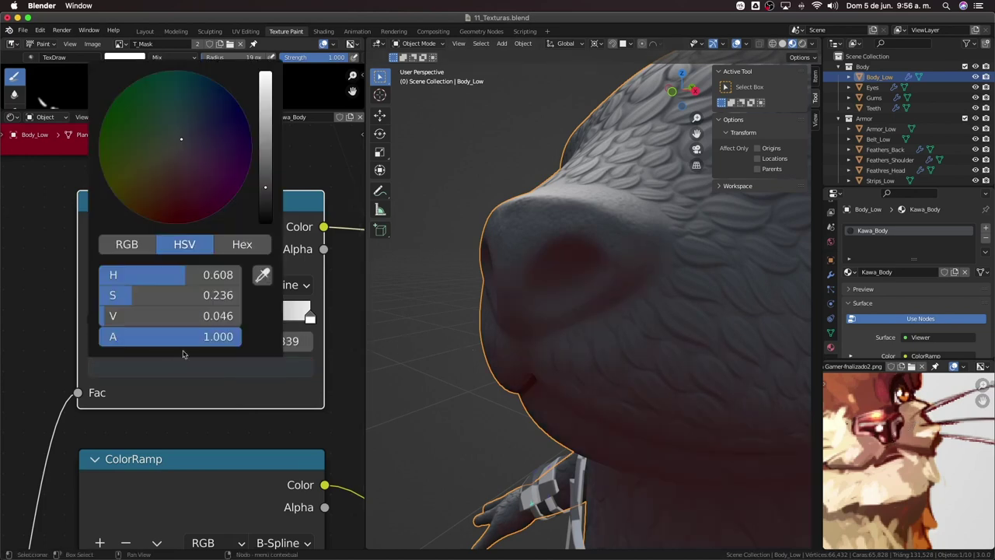
left_click(263, 278)
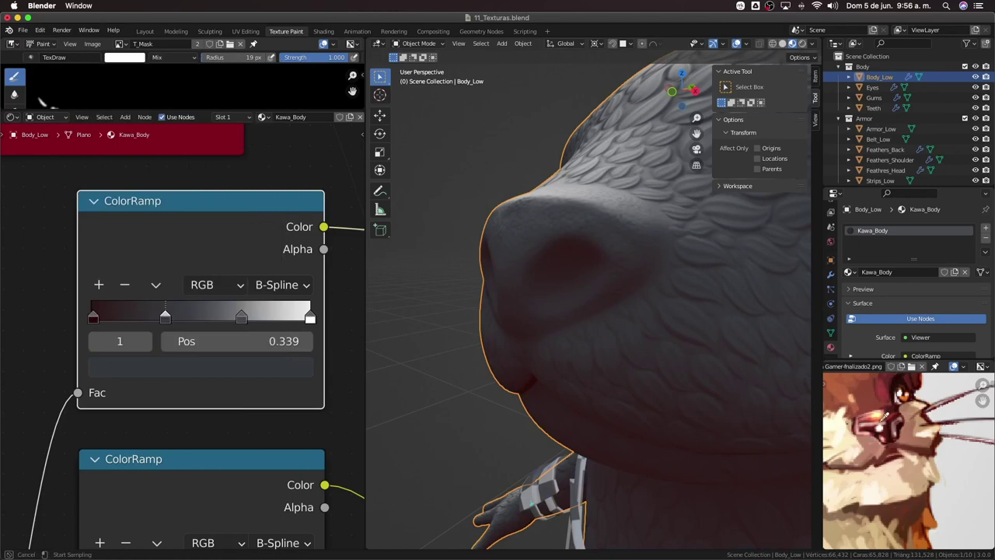
left_click(873, 427)
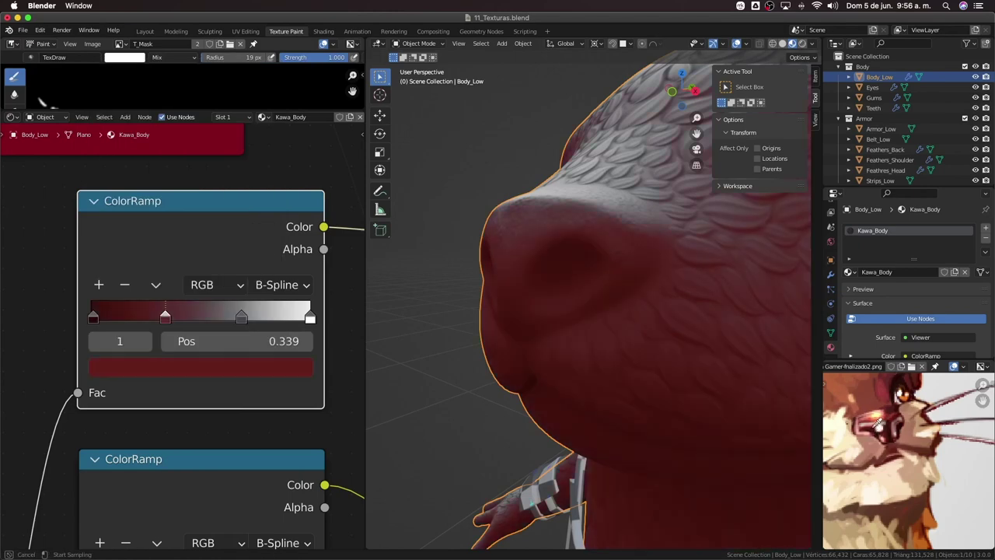
left_click(240, 318)
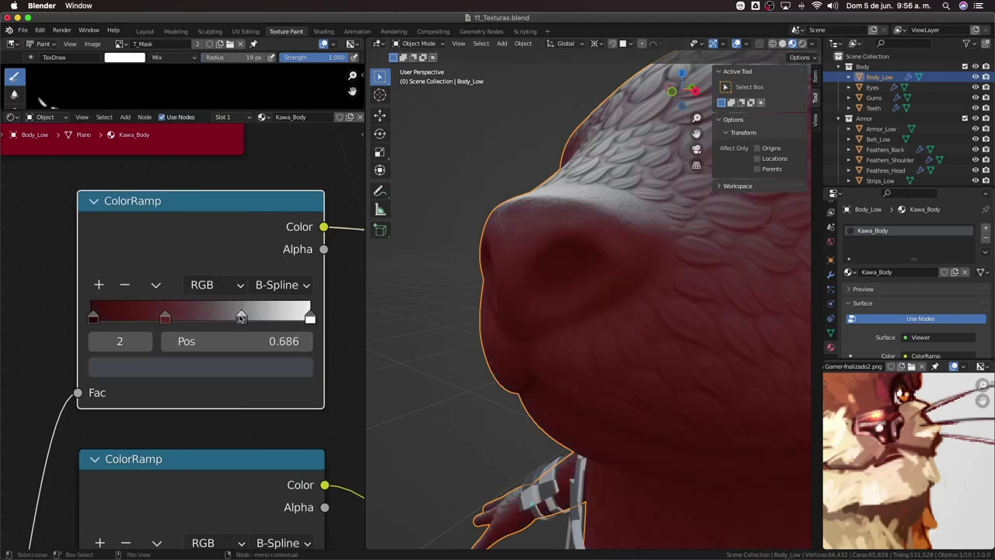
left_click(228, 373)
left_click(263, 276)
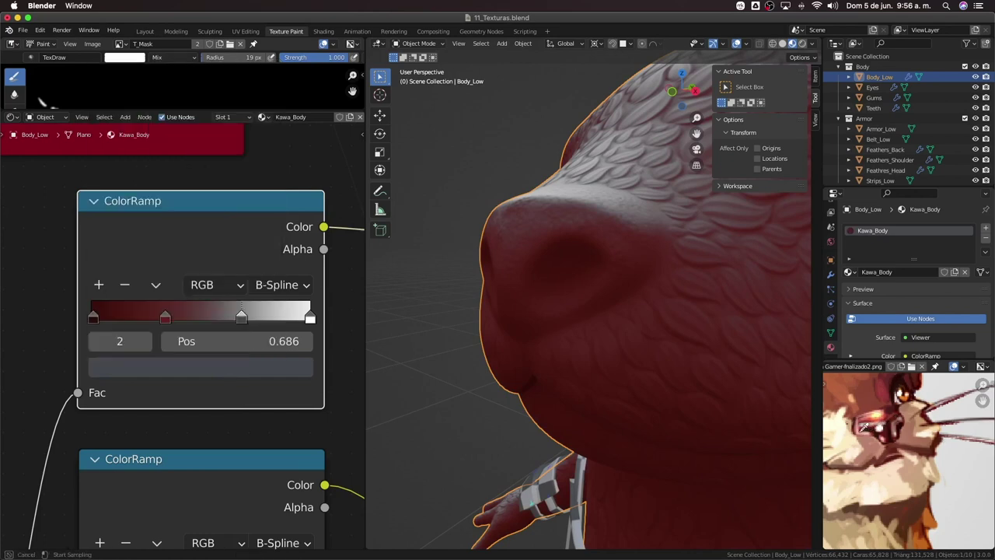
left_click(863, 429)
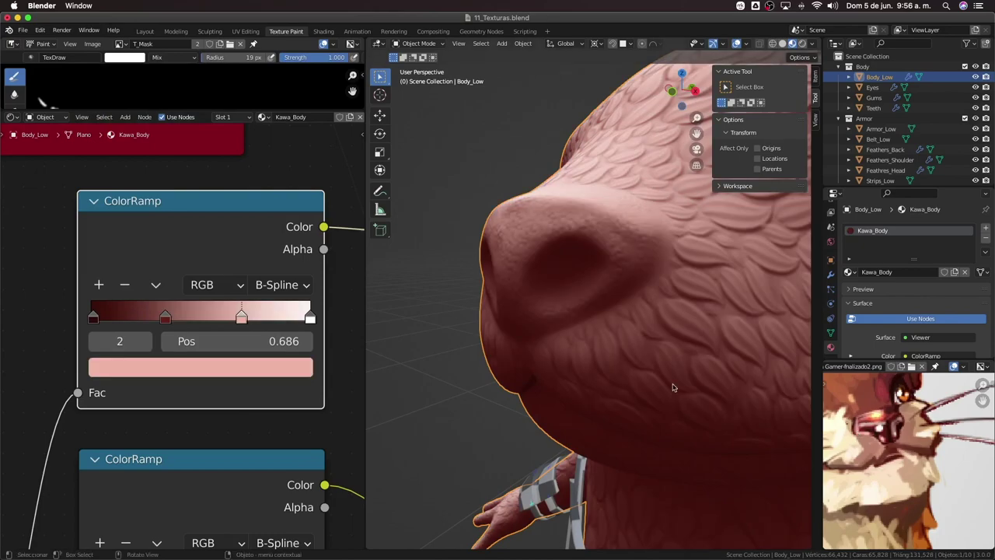
mouse_move(673, 389)
middle_mouse_down()
mouse_move(681, 353)
mouse_move(709, 311)
mouse_move(585, 308)
middle_mouse_up()
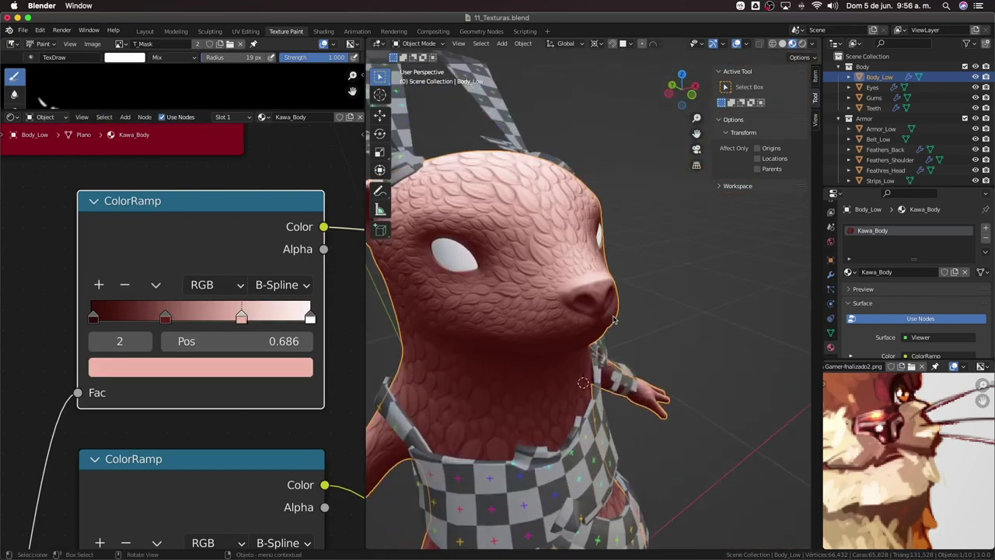
scroll(586, 307, "up", 2)
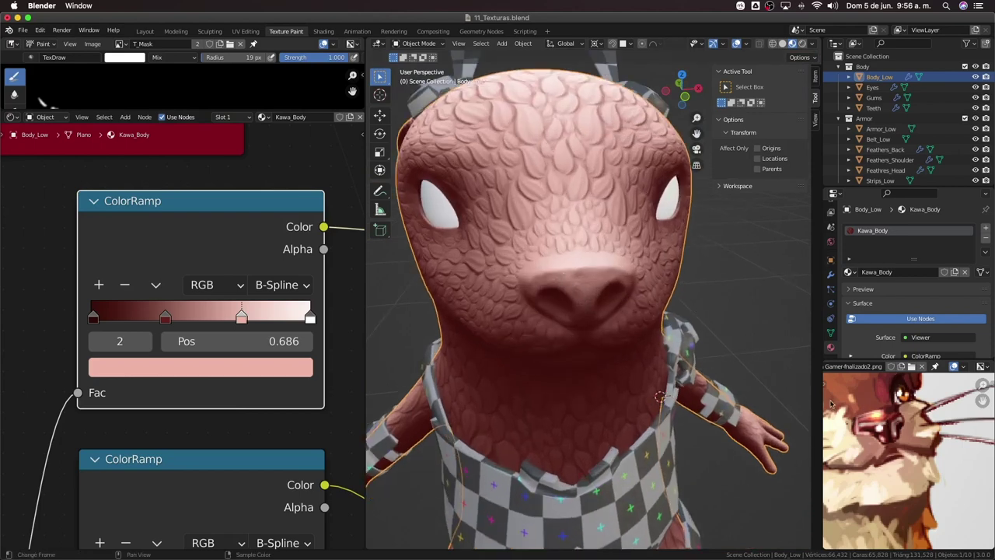
scroll(593, 384, "down", 3)
scroll(564, 405, "down", 2)
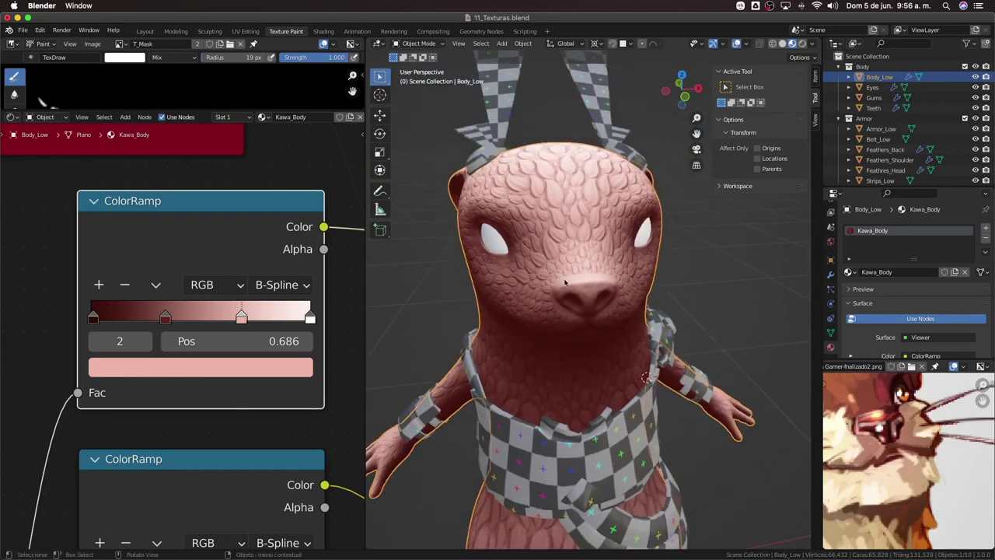
mouse_move(564, 405)
middle_mouse_down()
mouse_move(565, 321)
mouse_move(536, 323)
middle_mouse_up()
Preview the full body material on the otter in front view
scroll(209, 378, "down", 3)
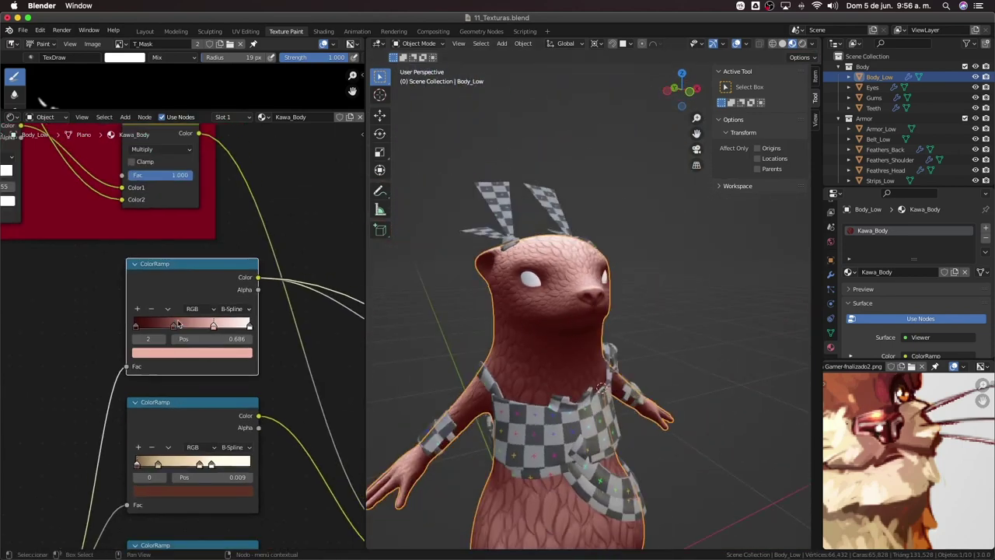
scroll(210, 377, "down", 2)
scroll(209, 377, "down", 3)
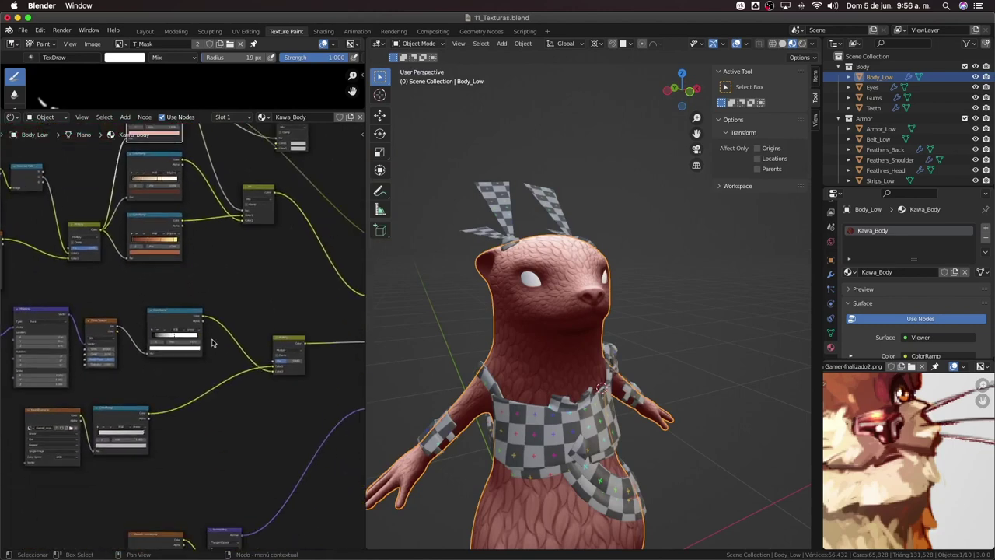
scroll(213, 354, "down", 3)
scroll(214, 349, "up", 3)
scroll(207, 378, "up", 3)
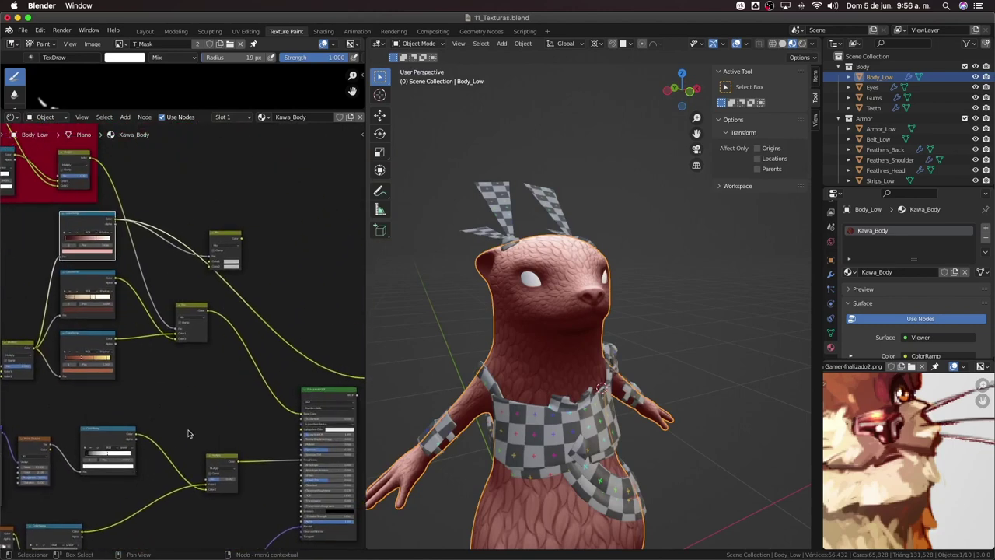
scroll(186, 430, "down", 3)
scroll(249, 408, "left", 3)
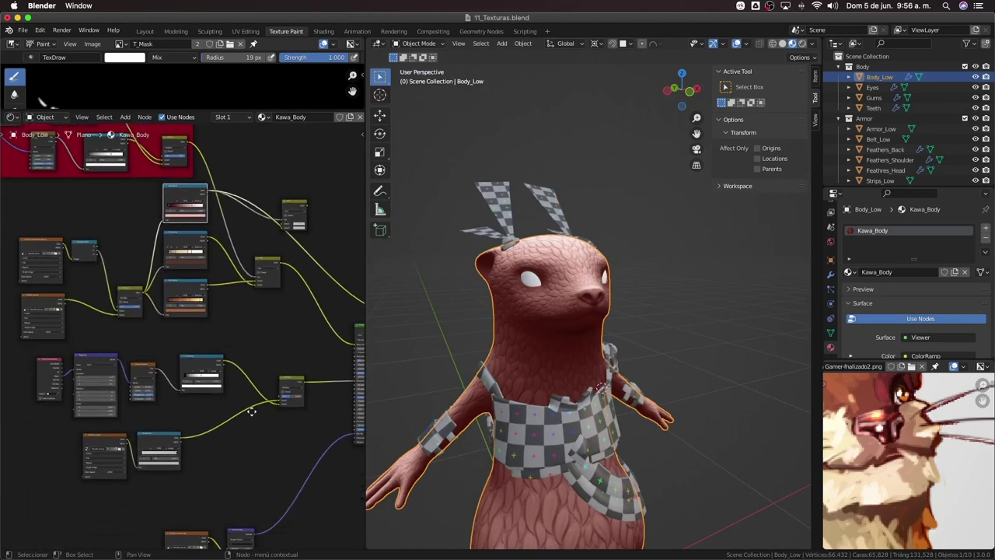
scroll(249, 400, "down", 2)
scroll(247, 396, "right", 2)
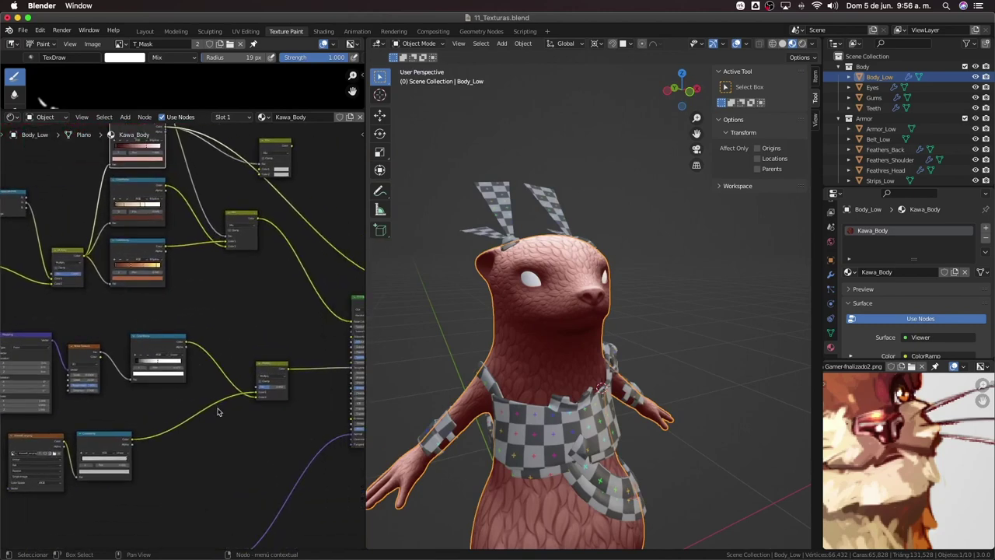
scroll(217, 411, "left", 5)
scroll(332, 389, "right", 5)
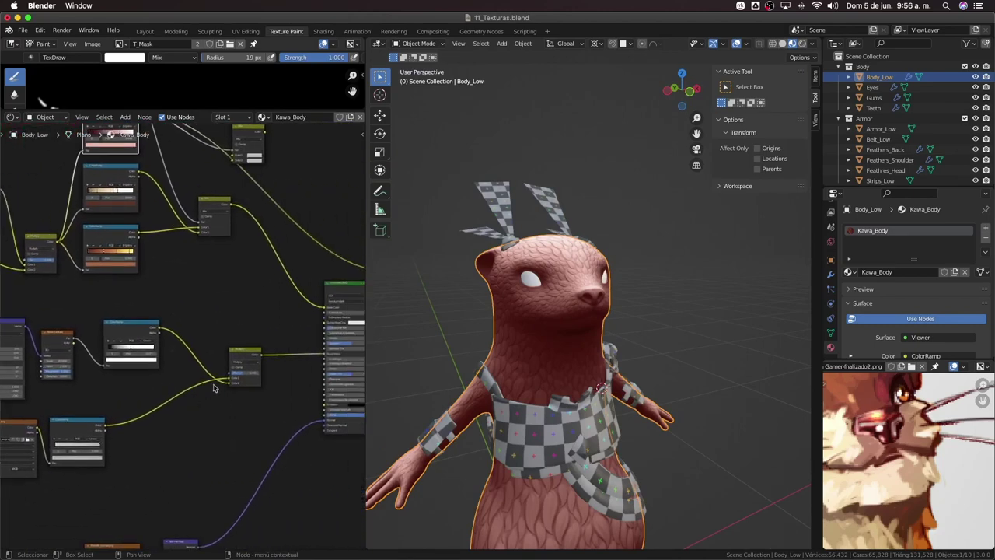
scroll(296, 327, "right", 1)
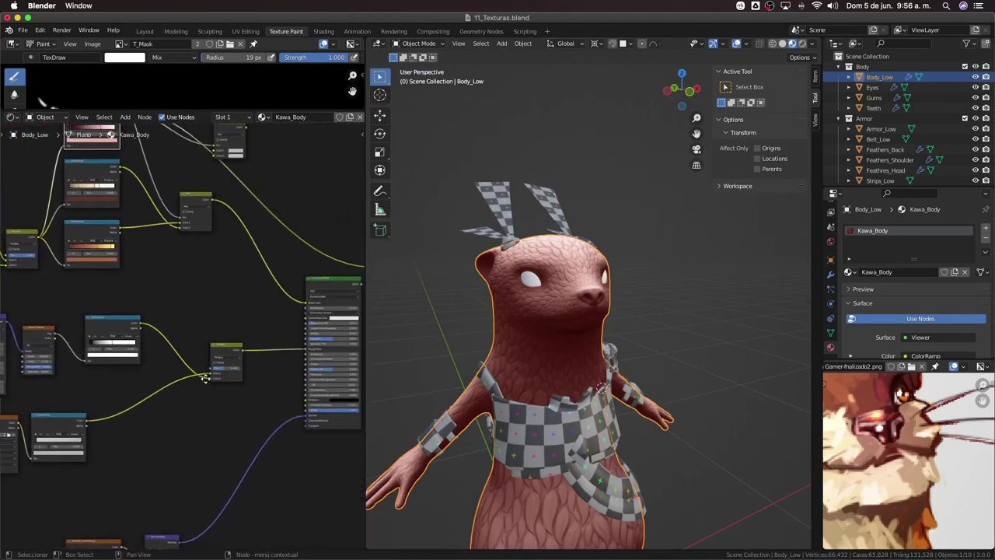
left_click(329, 285, "ctrl+shift")
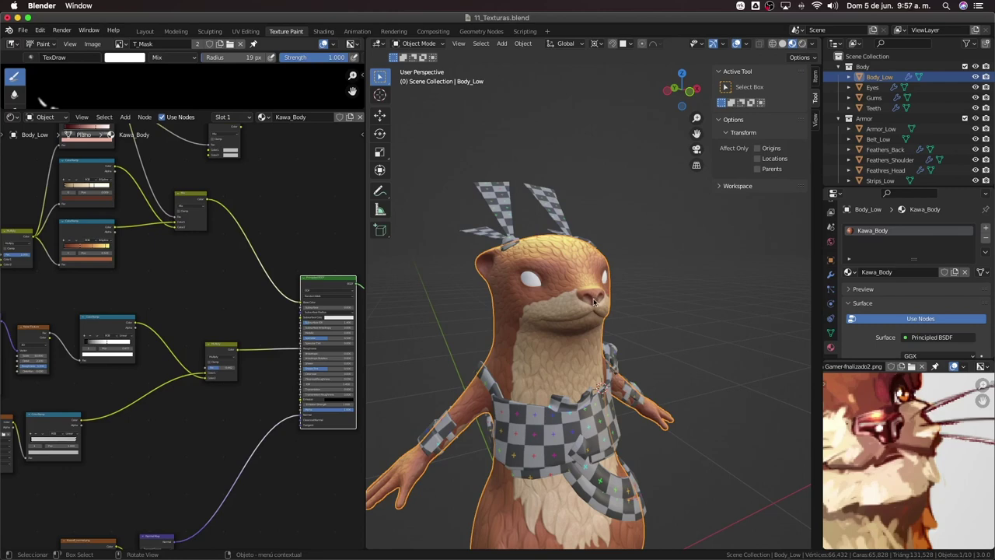
scroll(227, 329, "up", 2)
scroll(241, 328, "up", 3)
scroll(253, 329, "up", 3)
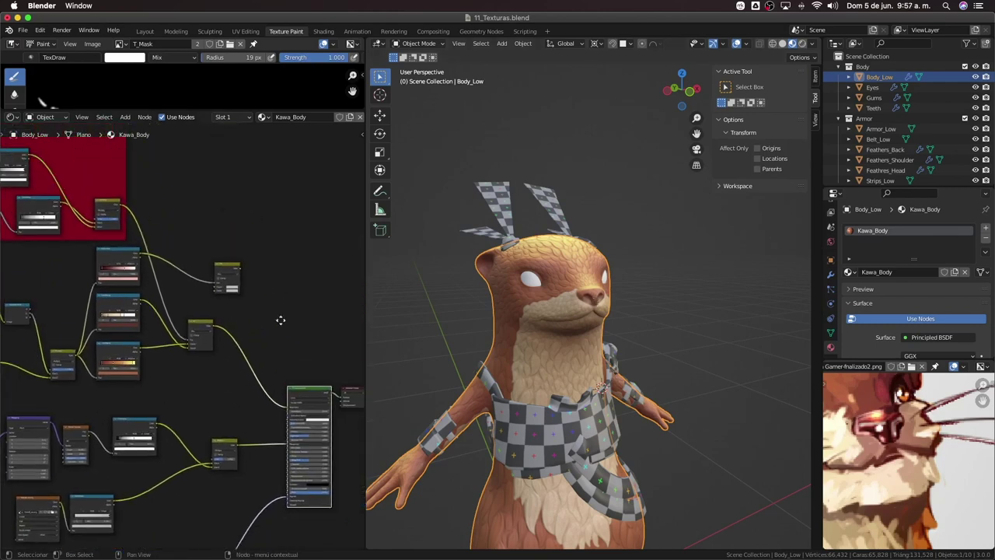
key("KP_1")
scroll(219, 293, "up", 2)
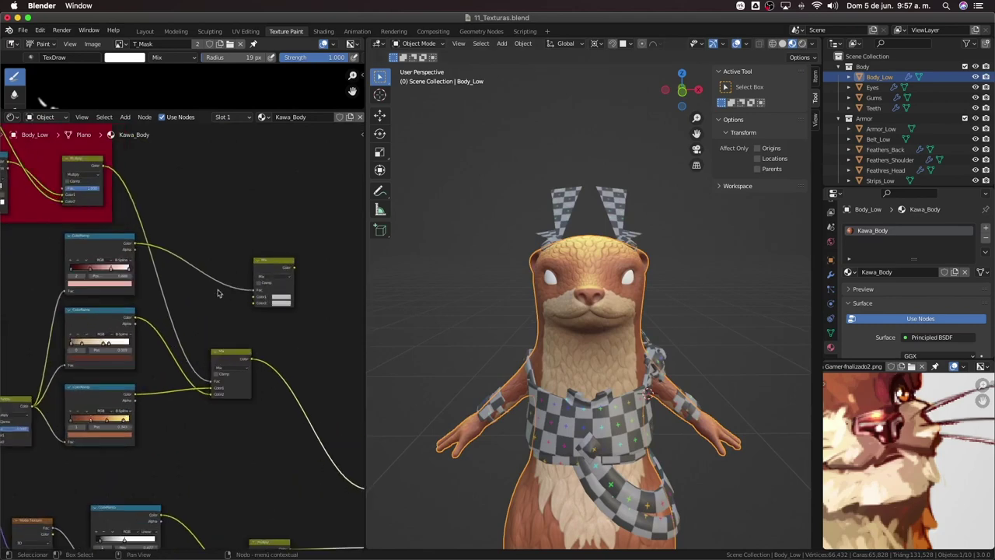
Shift and widen the Mix nodes, then preview the upper Mix node's output on the head
mouse_move(265, 272)
left_mouse_down()
mouse_move(235, 276)
mouse_move(323, 287)
left_mouse_up()
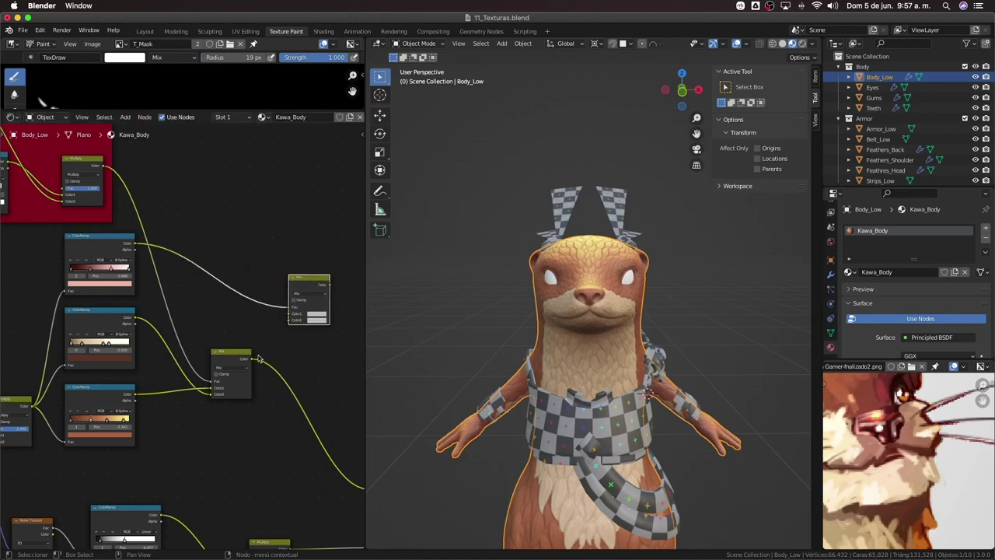
left_click_drag(251, 355, 287, 318)
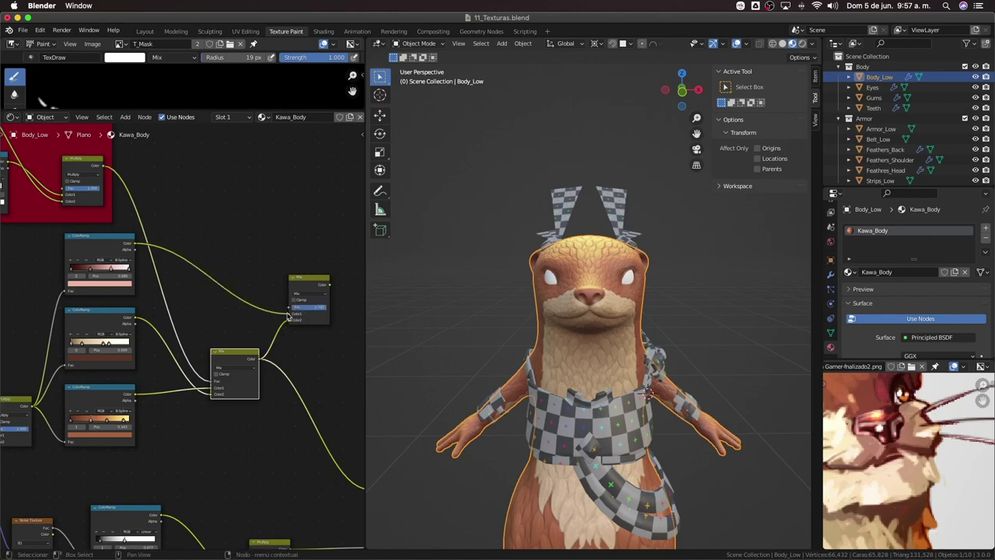
left_click(313, 286, "ctrl+shift")
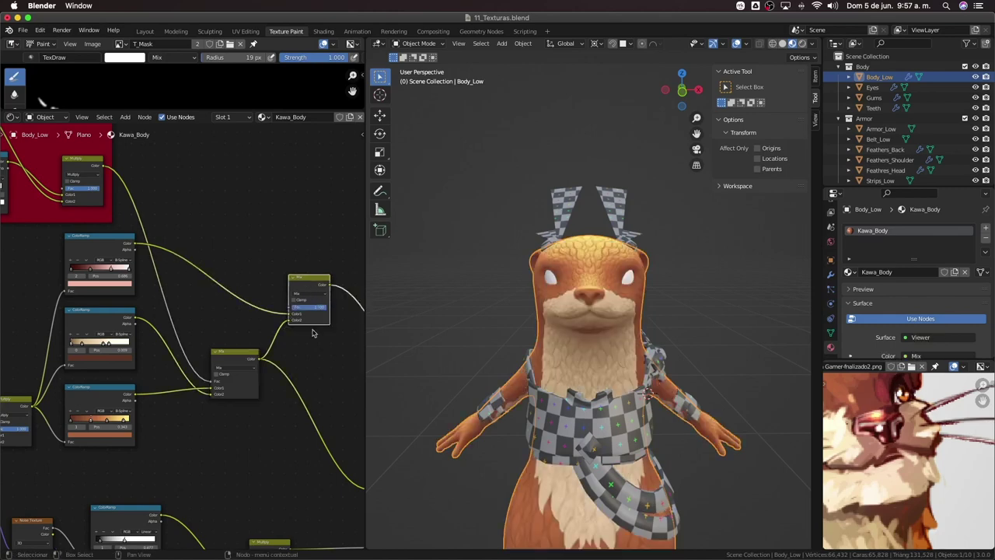
middle_click_drag(568, 322, 558, 312)
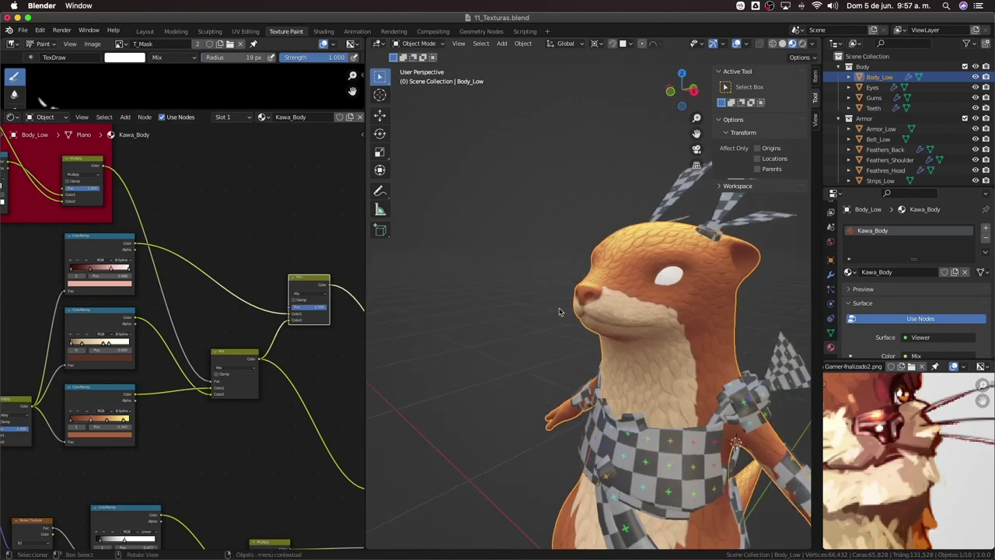
scroll(559, 312, "up", 2)
scroll(307, 359, "up", 1)
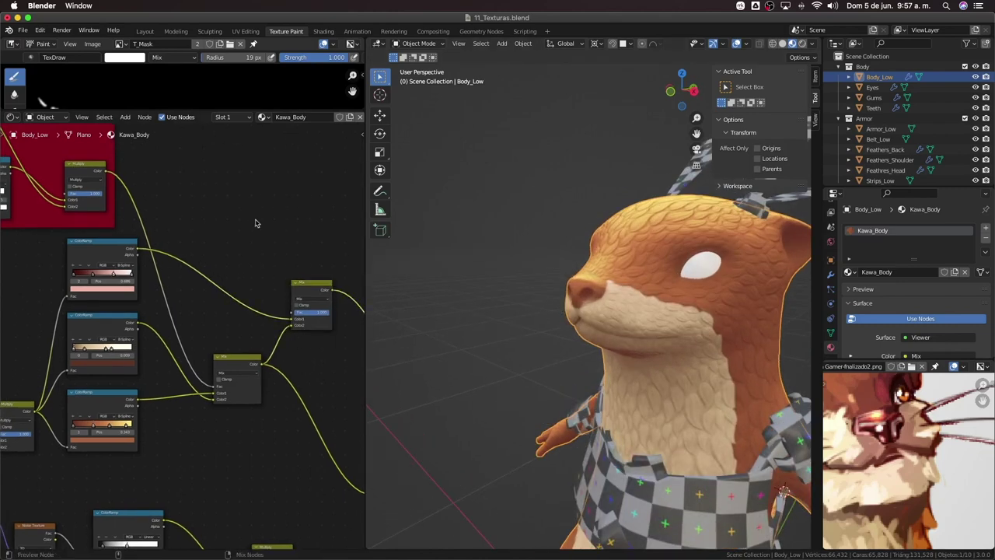
key("shift+a")
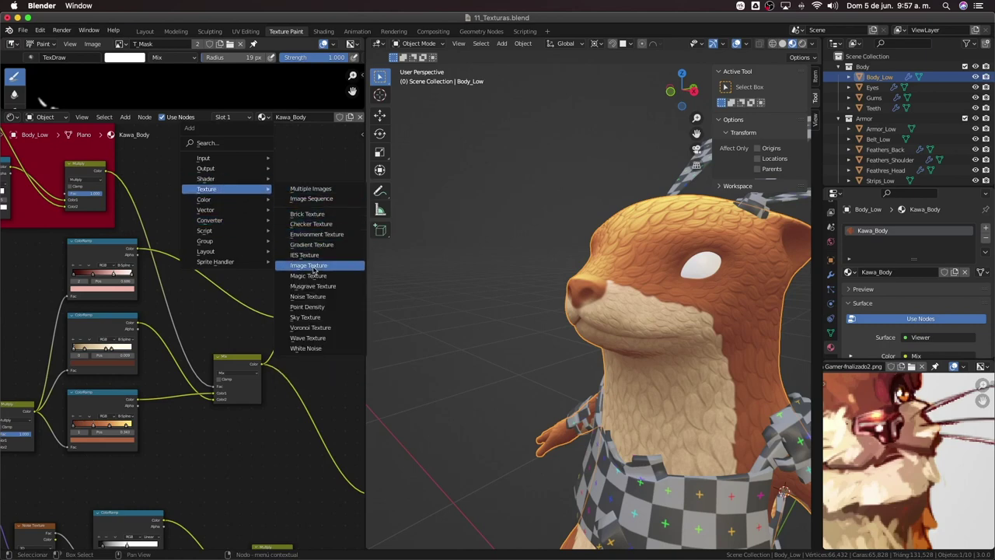
Add an Image Texture node with a new image named T_Mask_Nose
left_click(308, 265)
left_click(198, 191)
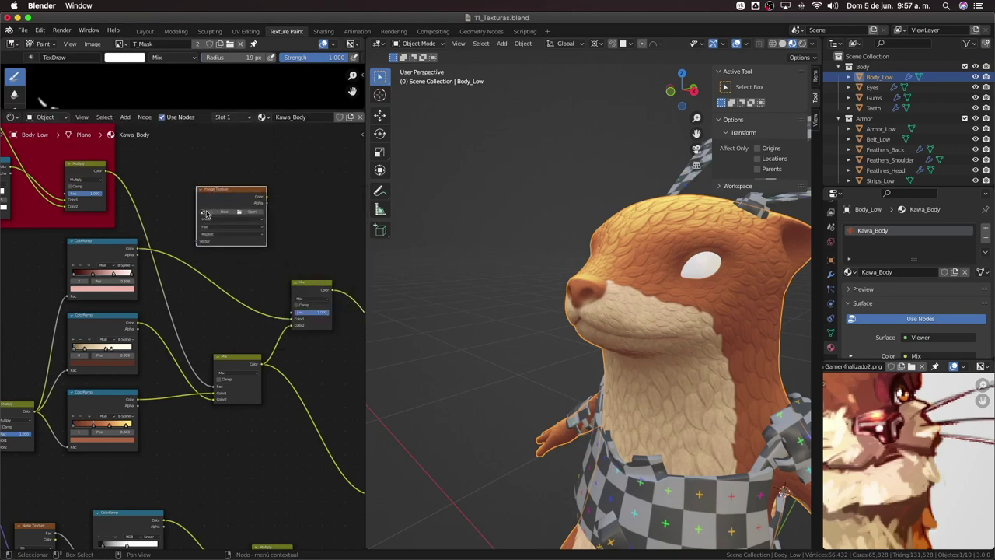
left_click(211, 212)
left_click(225, 230)
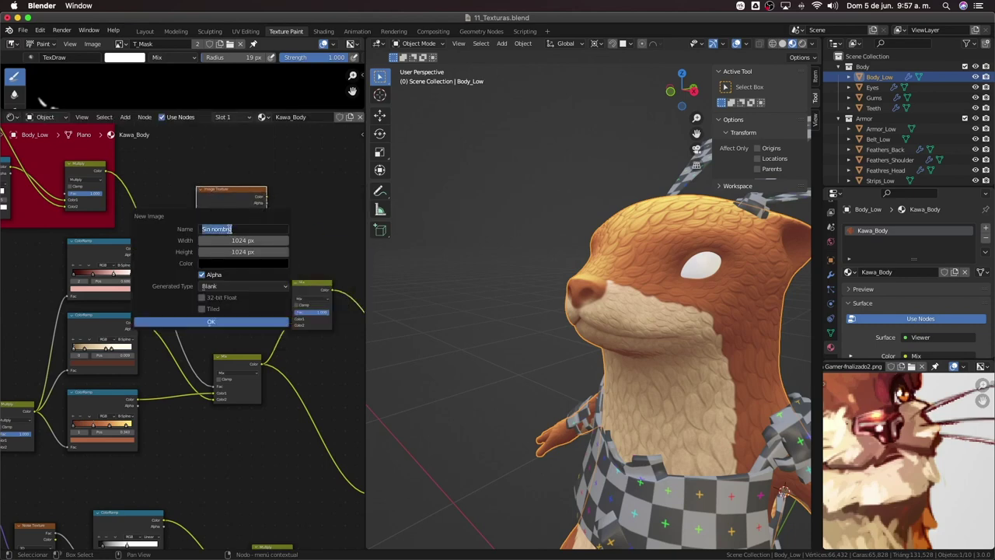
type("T_Ma")
type("sk_Bod")
key("Return")
left_click(218, 324)
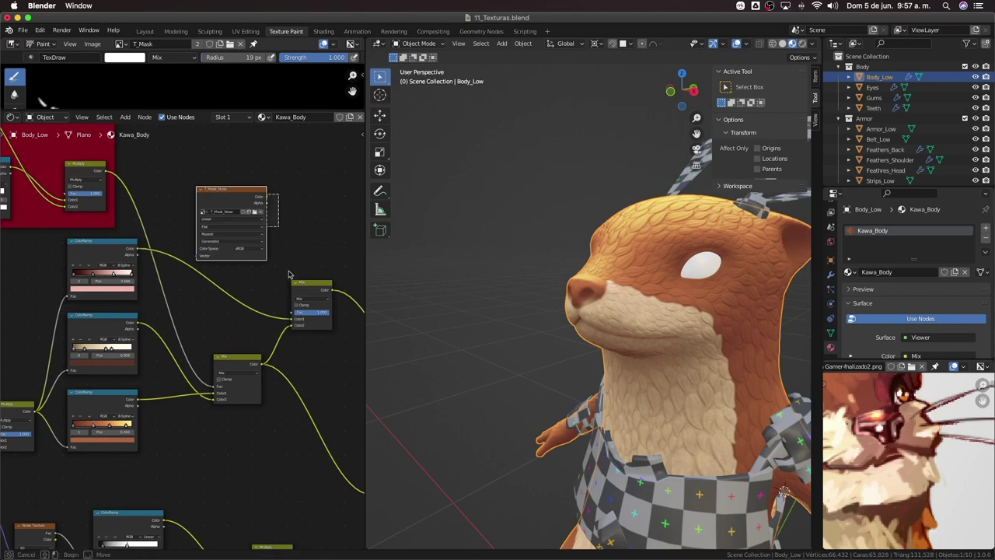
Connect the mask image's Color into the Mix node and preview the combined colours on the head
left_click_drag(270, 204, 292, 318)
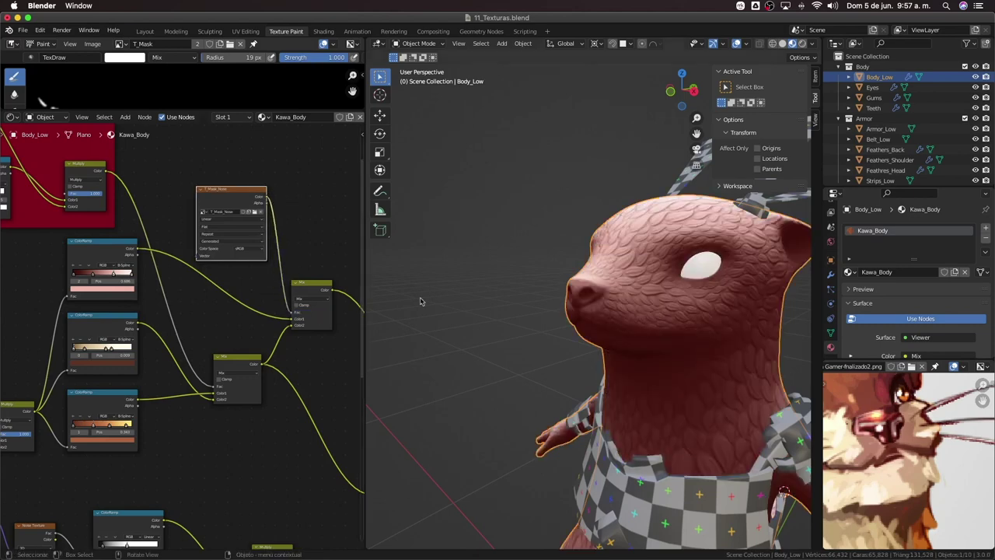
scroll(422, 296, "up", 3)
mouse_move(482, 284)
middle_mouse_down()
mouse_move(612, 282)
mouse_move(576, 284)
middle_mouse_up()
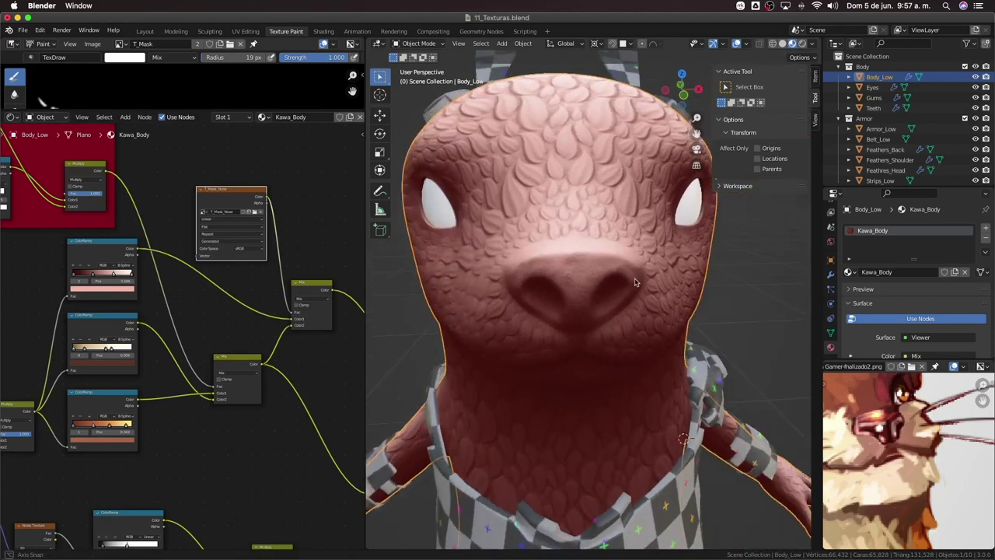
scroll(576, 283, "up", 2)
left_click_drag(231, 192, 202, 157)
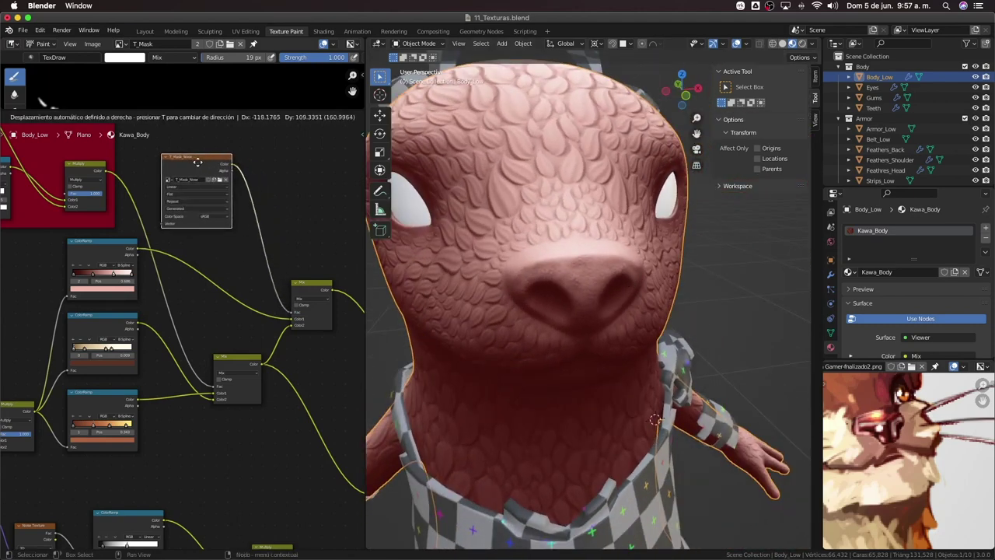
scroll(202, 157, "down", 2)
scroll(498, 284, "down", 2)
middle_click_drag(498, 284, 478, 292)
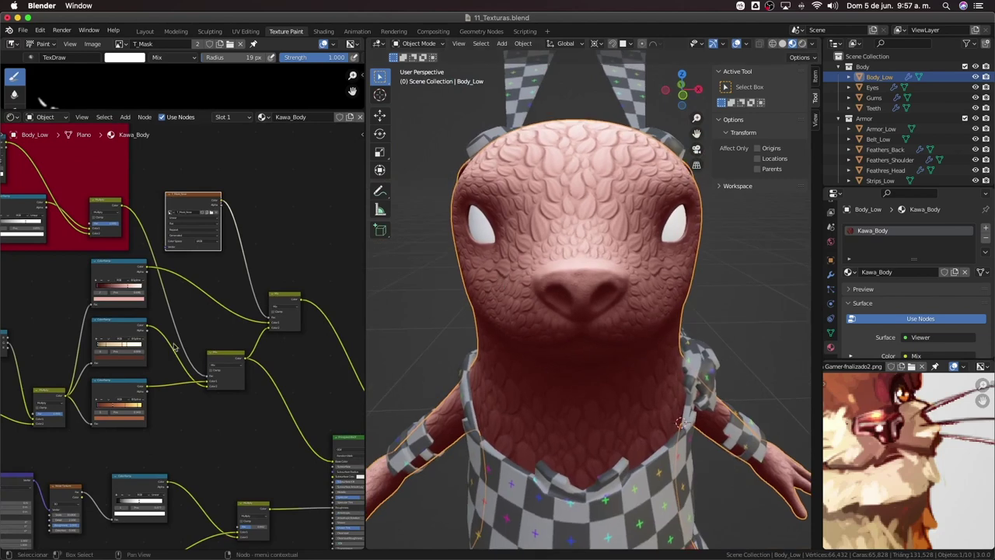
left_click(270, 327, "ctrl+shift")
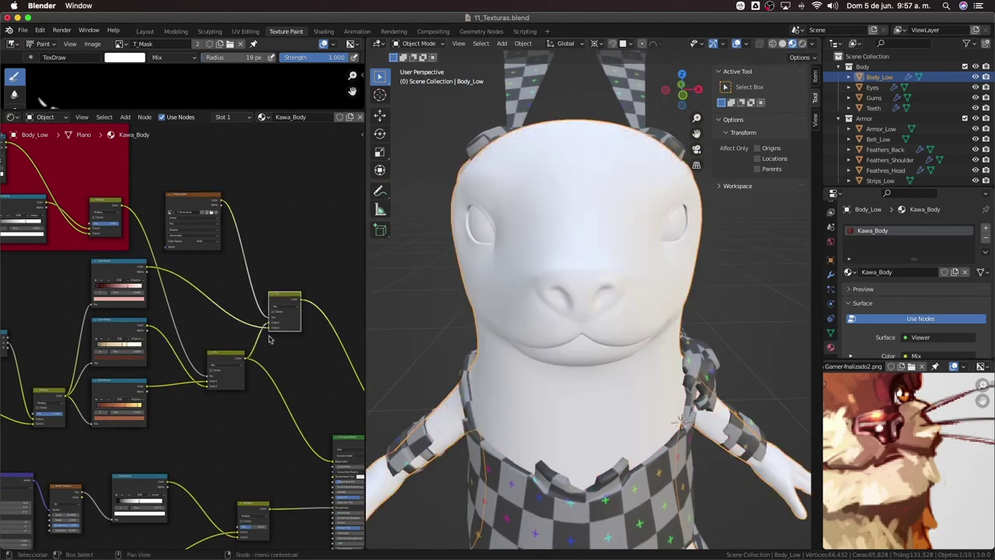
scroll(571, 272, "up", 1)
scroll(575, 271, "up", 3)
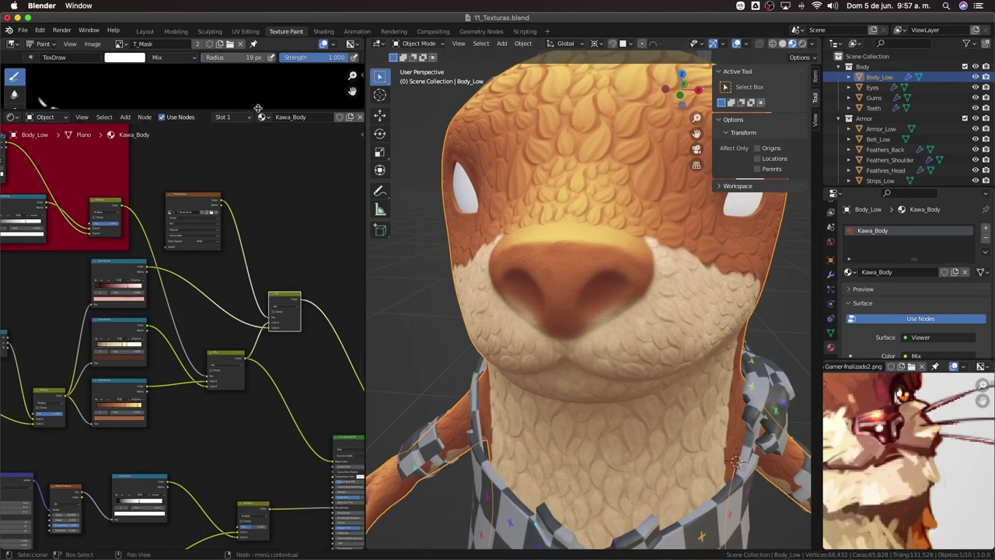
left_click_drag(258, 108, 250, 255)
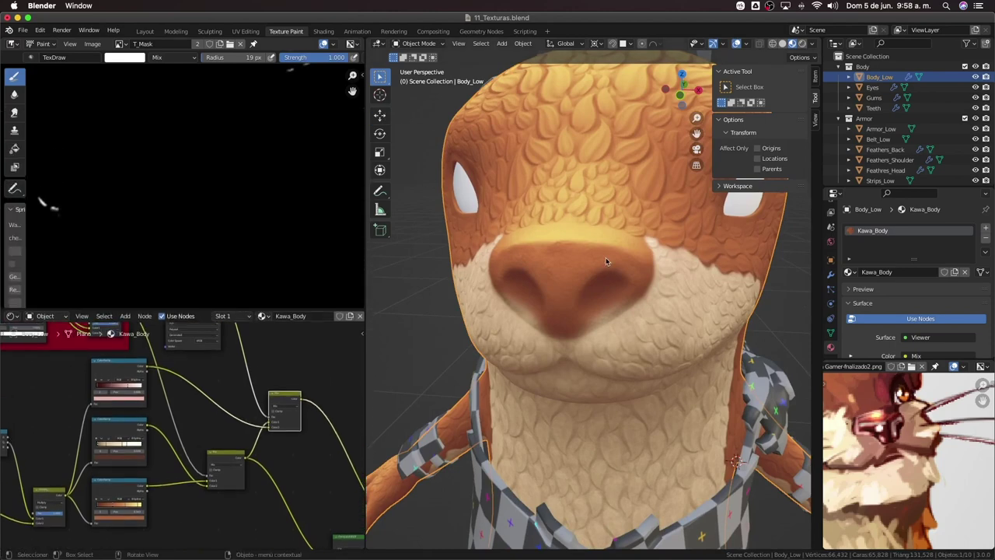
Make Body_Low active, pass through Edit Mode, and switch it into Texture Paint mode
left_click(563, 267)
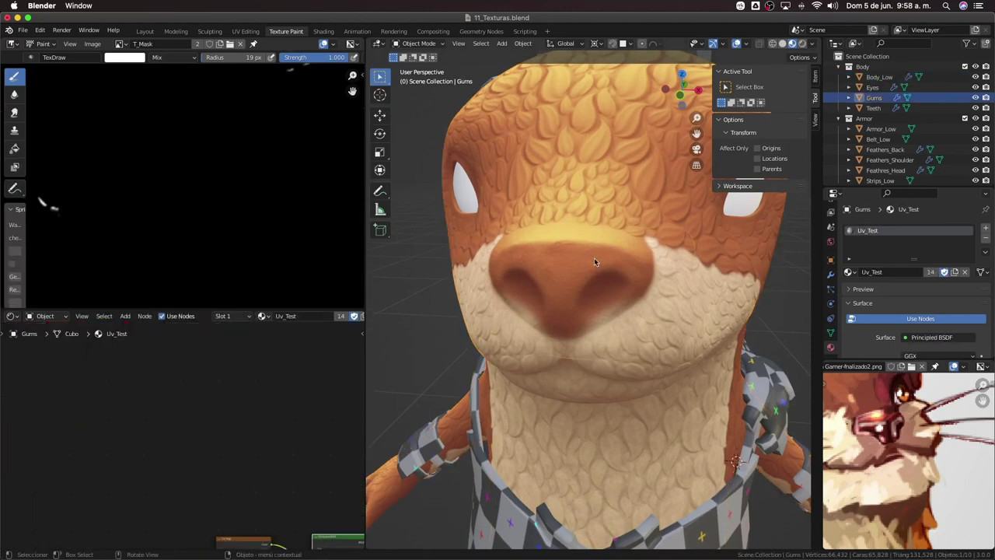
left_click(595, 260)
middle_click_drag(593, 268, 595, 267)
key("ctrl+Tab")
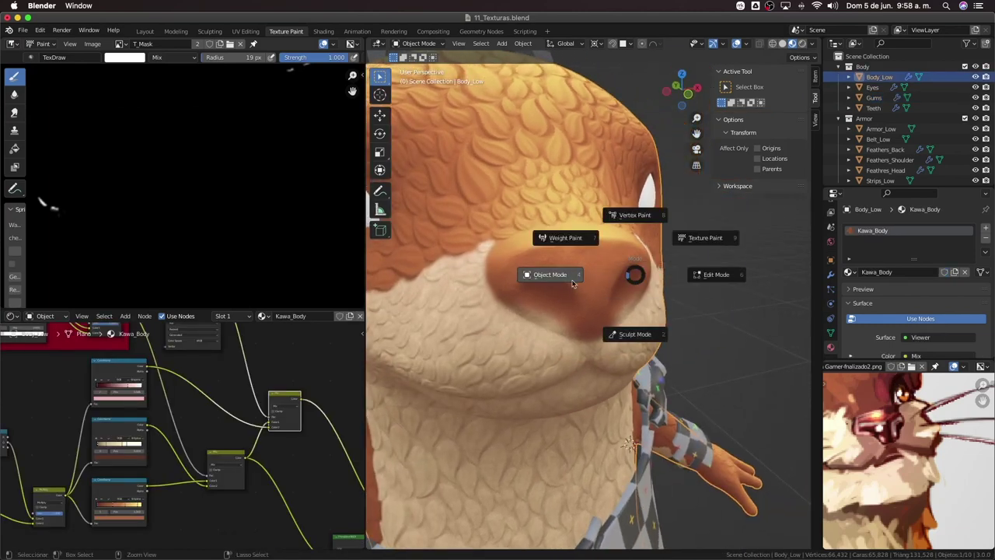
left_click(722, 241)
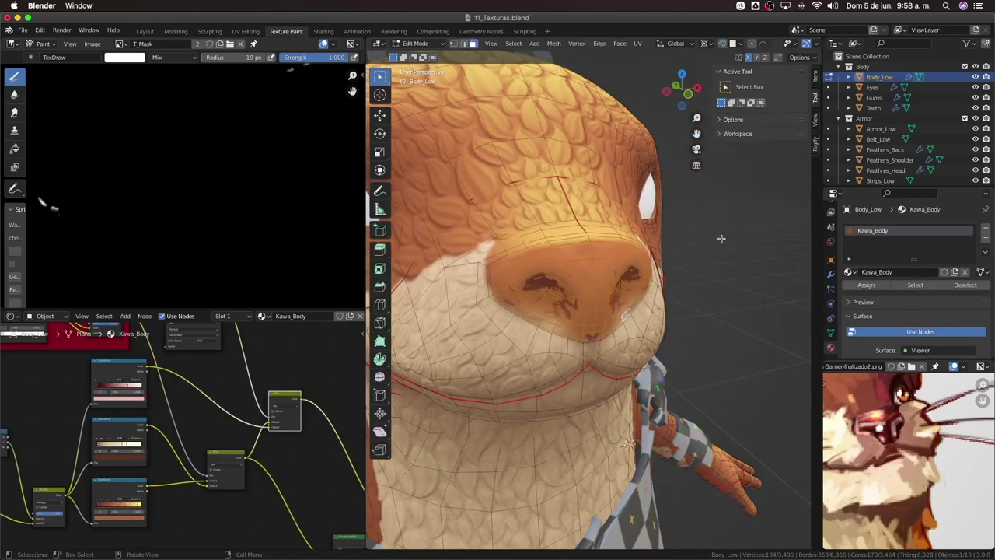
middle_click_drag(455, 296, 545, 285)
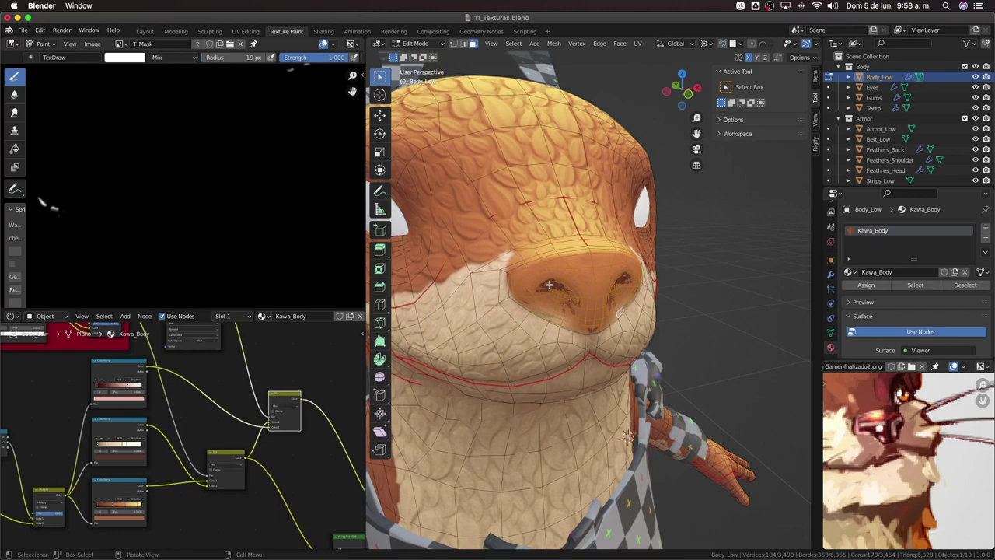
key("ctrl+Tab")
left_click(614, 251)
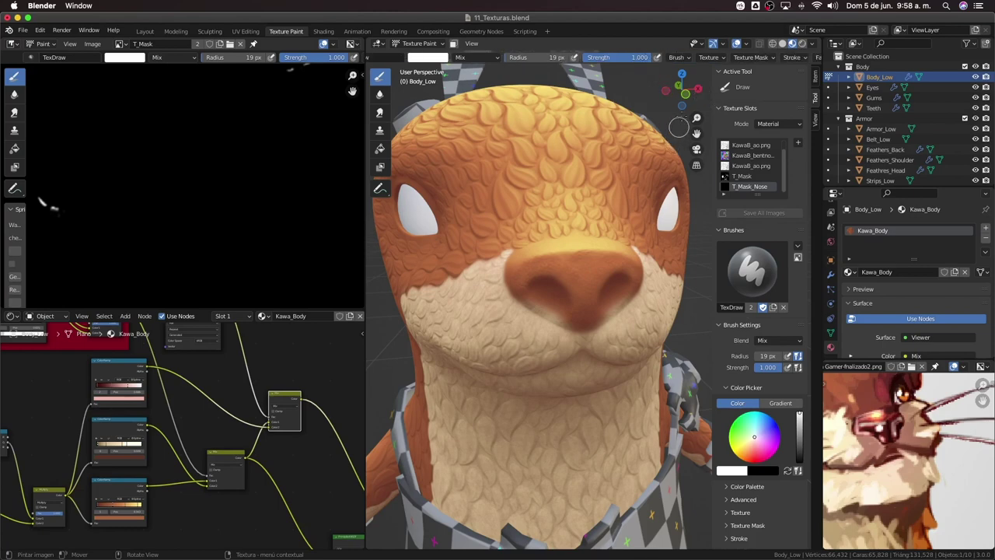
Paint onto the otter's nose with the brush radius raised to 42 px
scroll(662, 63, "down", 5)
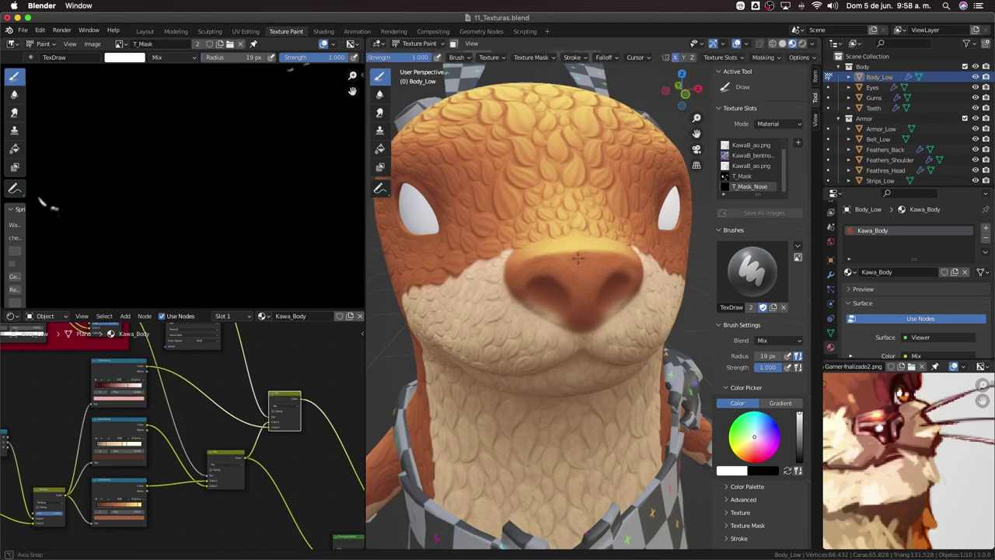
middle_click_drag(577, 258, 600, 269)
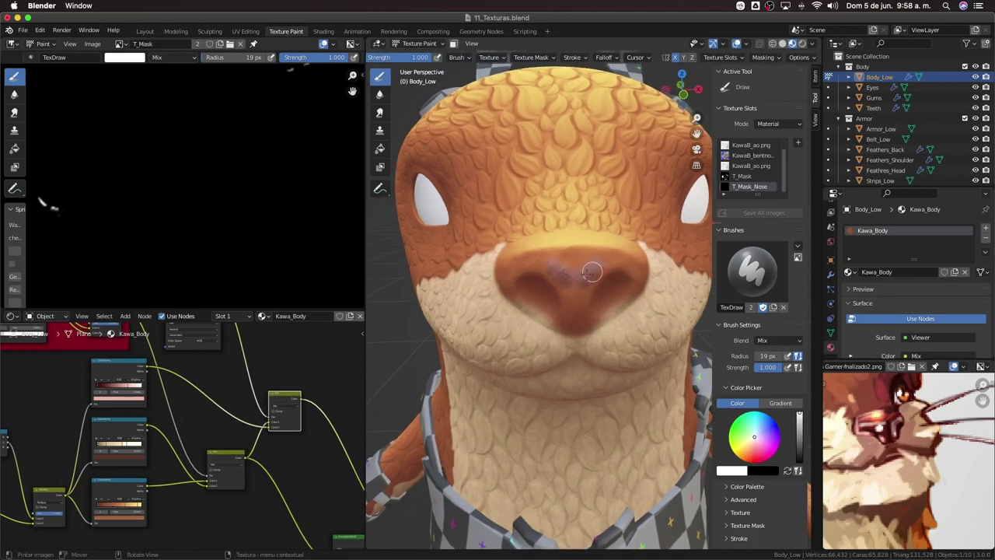
left_click_drag(586, 273, 575, 300)
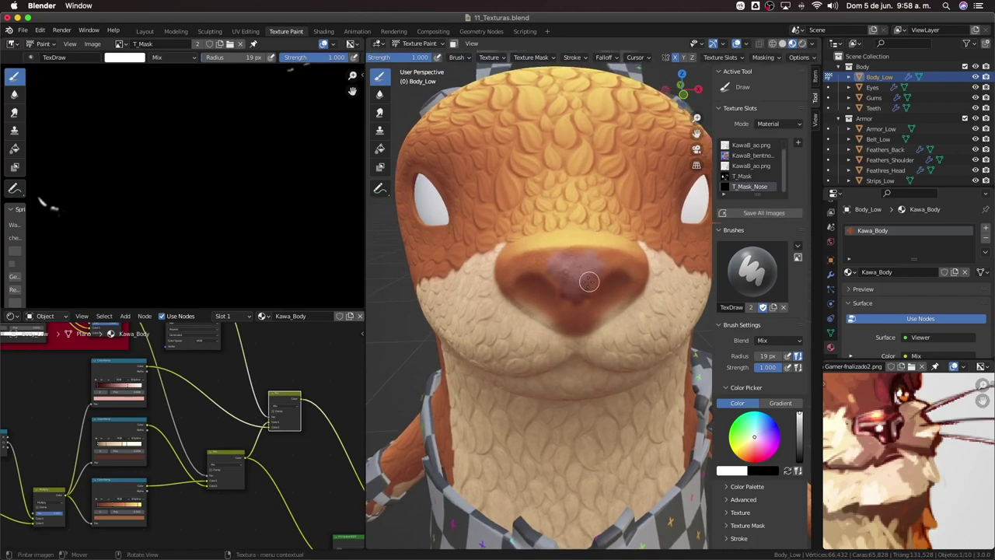
key("f")
left_click(599, 295)
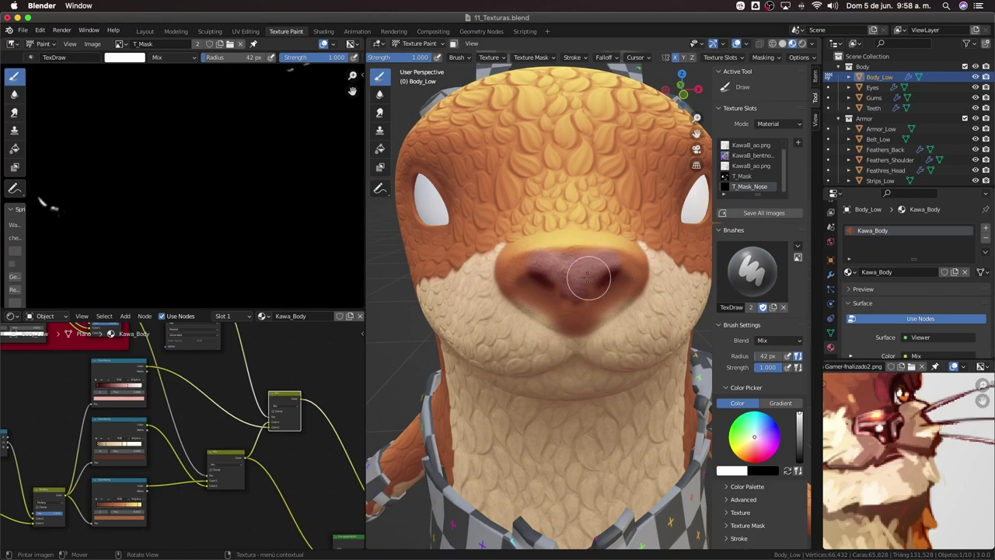
Enlarge the brush to 79 px, turn the nose toward the viewer, and show the black-and-white mask
mouse_move(589, 292)
middle_mouse_down()
mouse_move(572, 284)
mouse_move(611, 302)
middle_mouse_up()
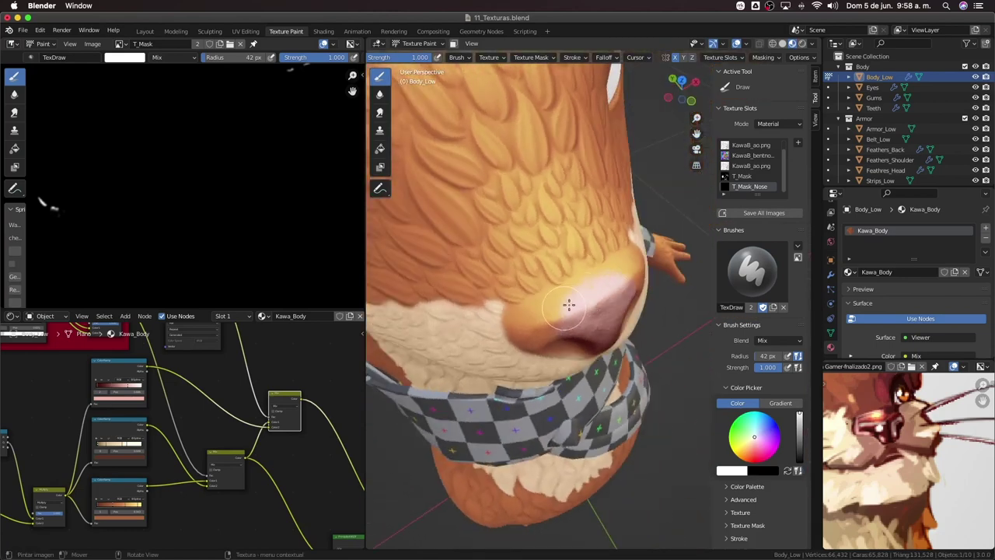
key("f")
left_click(605, 306)
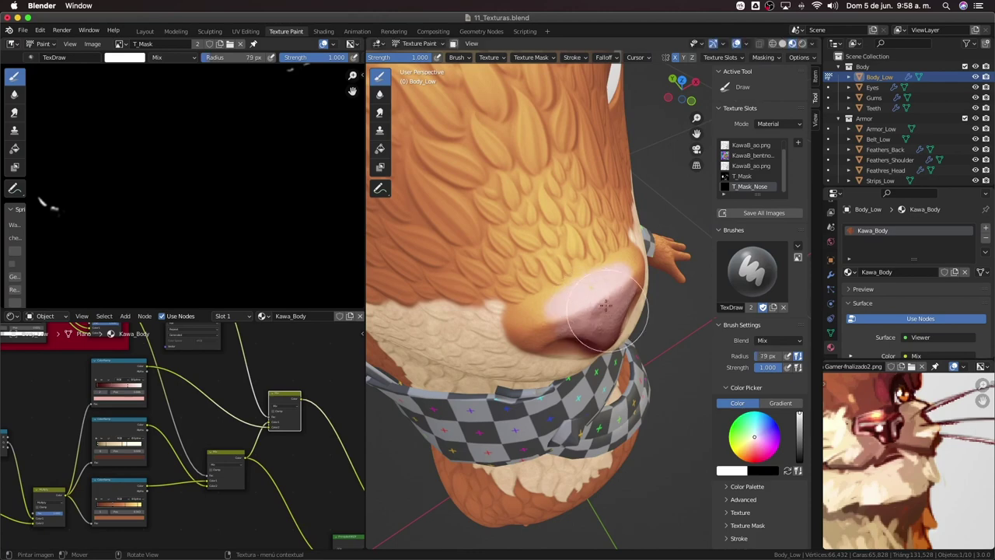
mouse_move(597, 288)
middle_mouse_down()
mouse_move(582, 311)
mouse_move(597, 313)
mouse_move(588, 284)
middle_mouse_up()
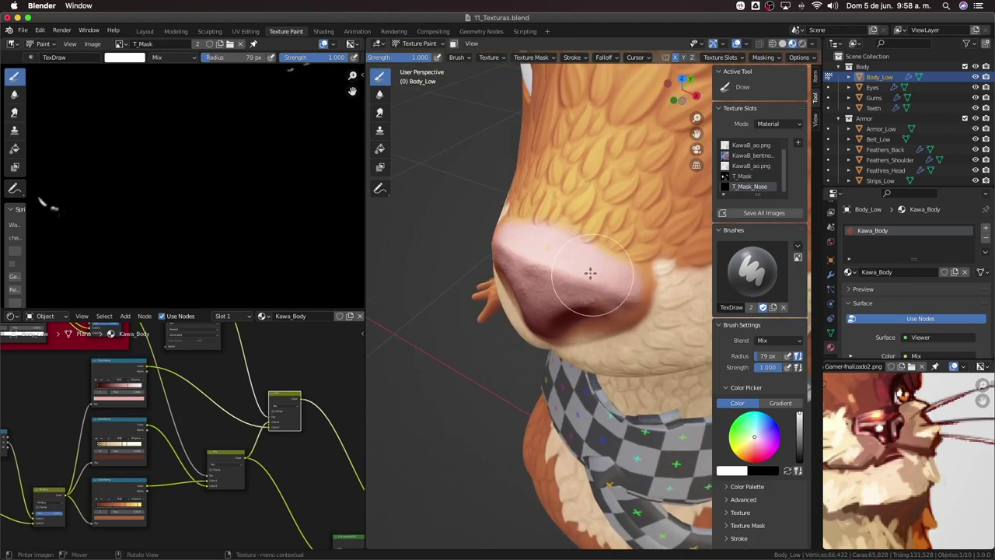
mouse_move(609, 288)
middle_mouse_down()
mouse_move(594, 271)
mouse_move(602, 259)
middle_mouse_up()
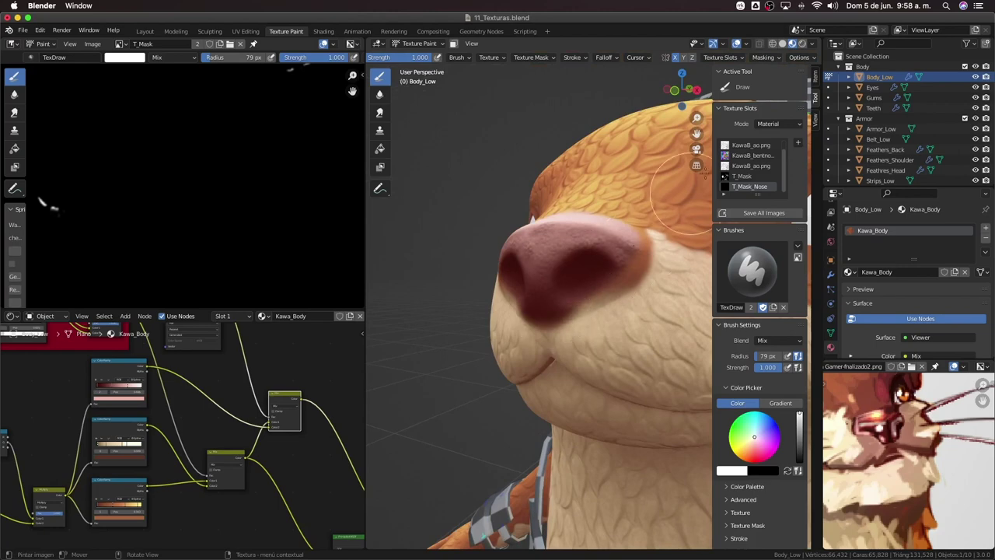
left_click(782, 43)
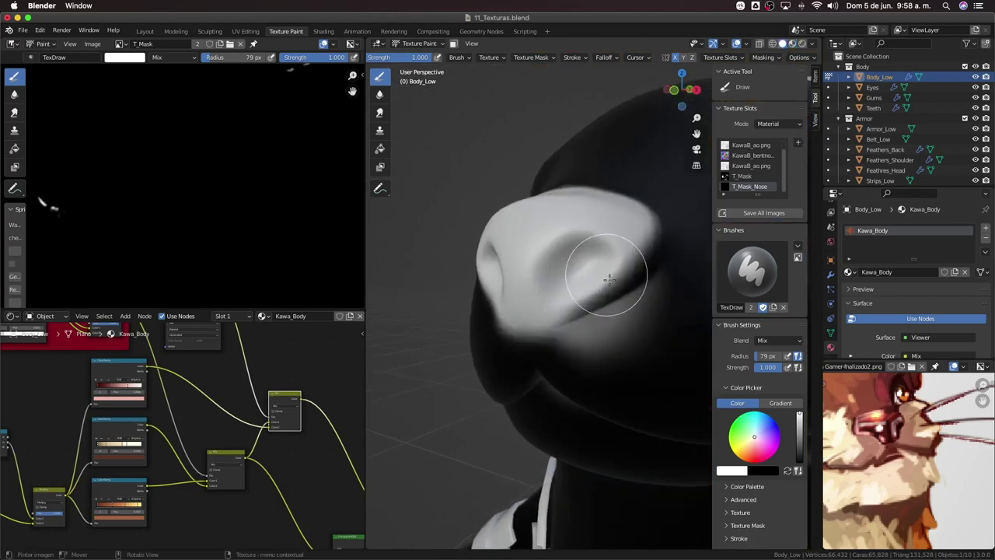
Paint white strokes across the otter's nose mask, then shrink the brush radius to 41 px
mouse_move(584, 292)
left_mouse_down()
mouse_move(611, 262)
mouse_move(633, 262)
left_mouse_up()
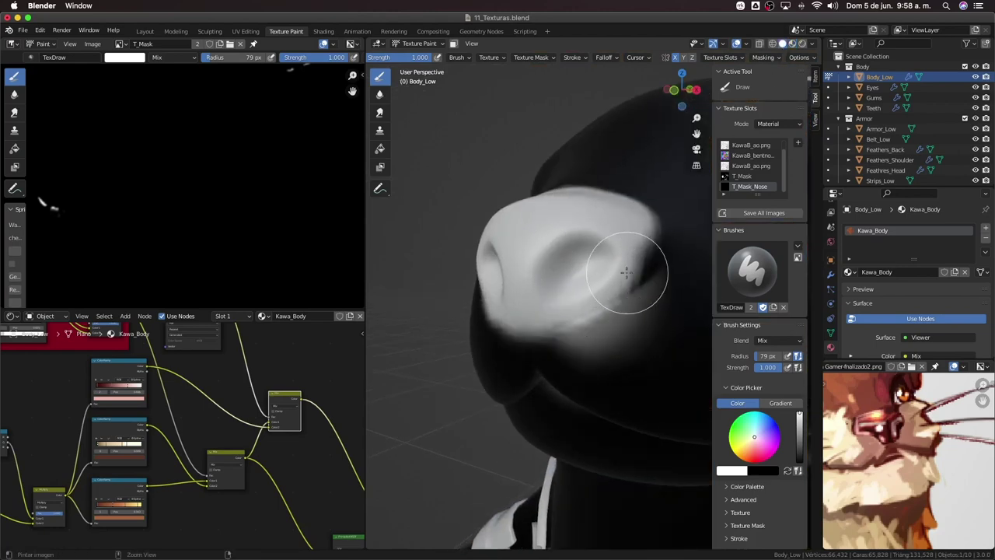
middle_click_drag(633, 262, 578, 285)
left_click_drag(578, 285, 591, 262)
mouse_move(591, 262)
middle_mouse_down()
mouse_move(558, 290)
mouse_move(459, 258)
mouse_move(531, 331)
middle_mouse_up()
key("f")
left_click(497, 338)
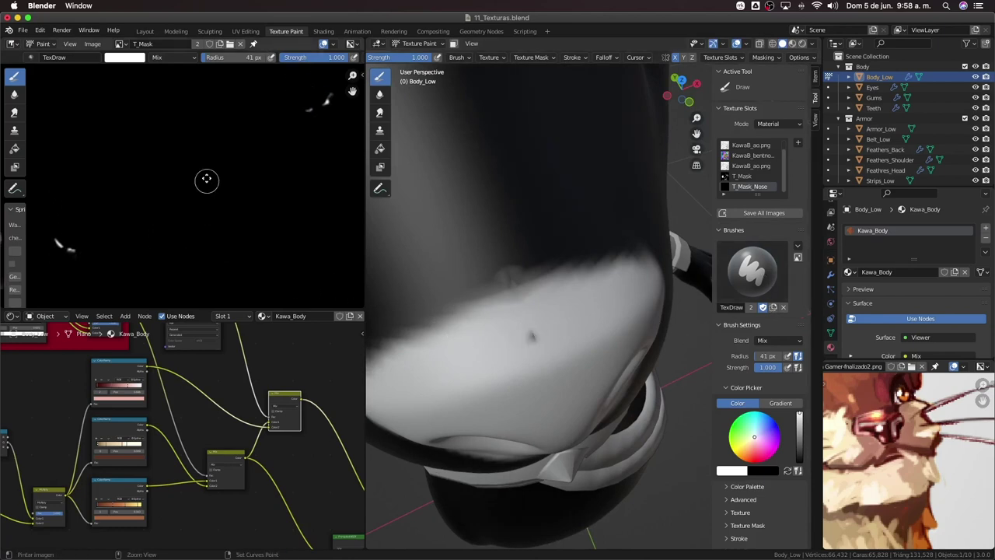
Zoom and pan the Image Editor onto the white nose shapes of T_Mask
scroll(205, 187, "down", 4)
scroll(207, 222, "down", 2)
scroll(207, 222, "up", 2)
scroll(267, 158, "up", 2)
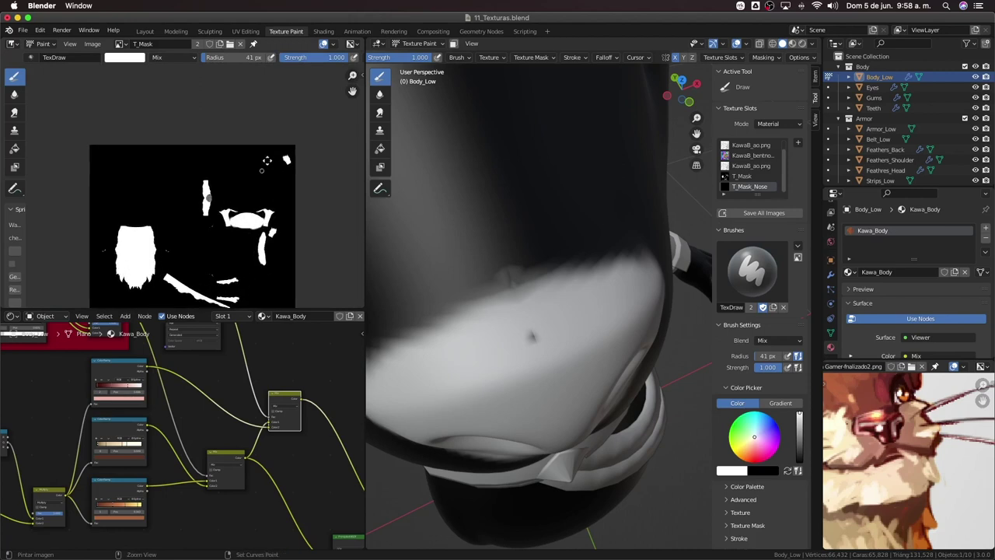
scroll(275, 149, "up", 2)
scroll(286, 161, "up", 2)
scroll(286, 162, "up", 2)
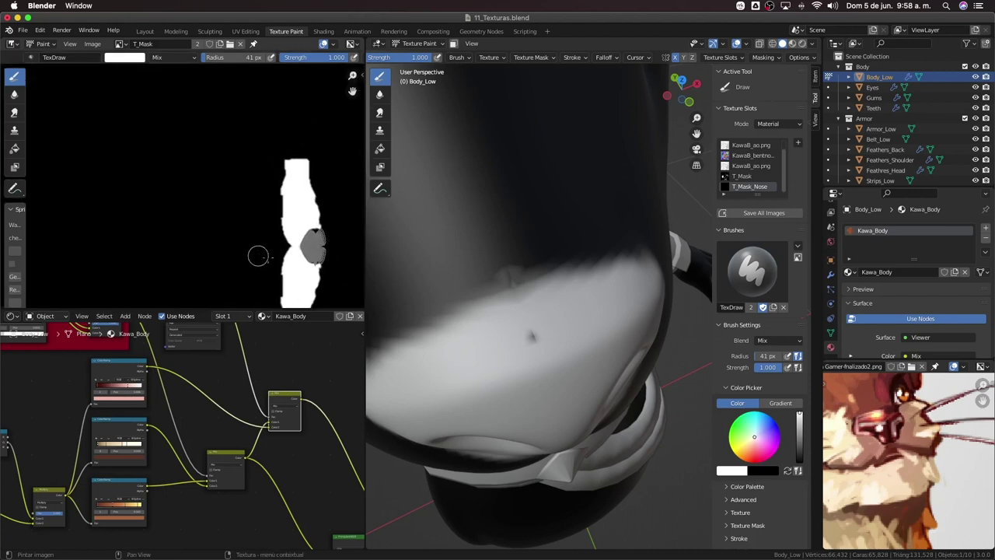
middle_click_drag(258, 255, 179, 223)
scroll(318, 172, "up", 2)
scroll(318, 171, "up", 2)
scroll(318, 173, "up", 2)
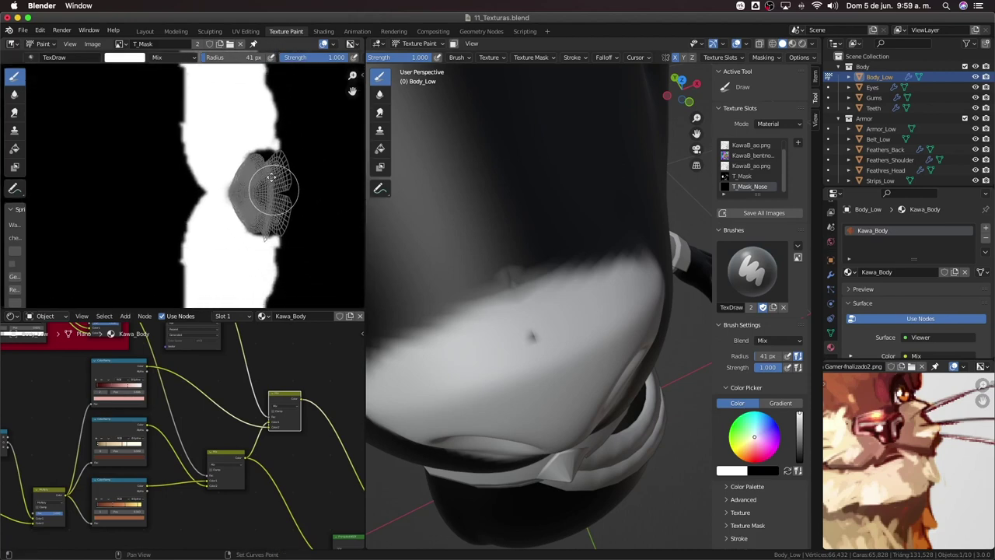
scroll(318, 174, "up", 2)
scroll(318, 174, "up", 2)
middle_click_drag(311, 175, 261, 214)
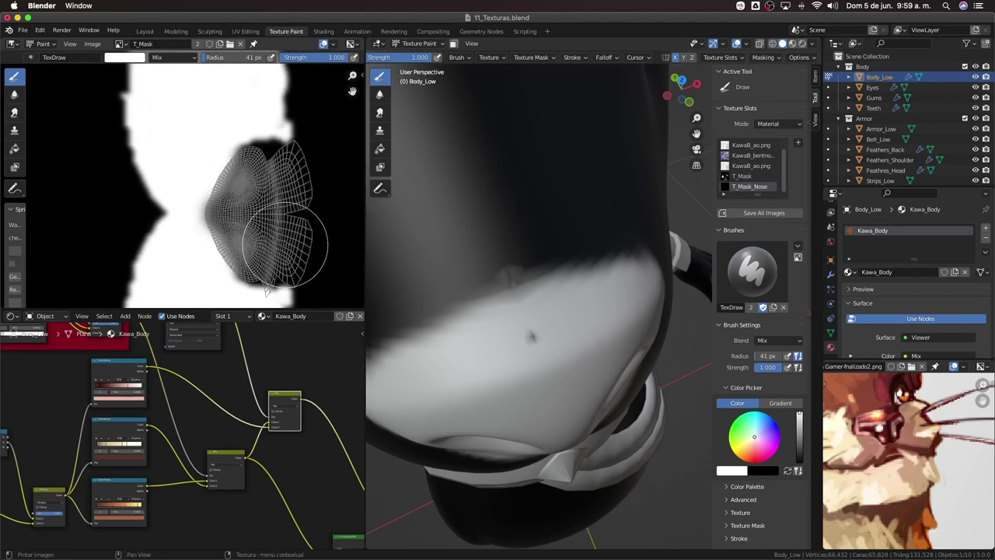
left_click(120, 45)
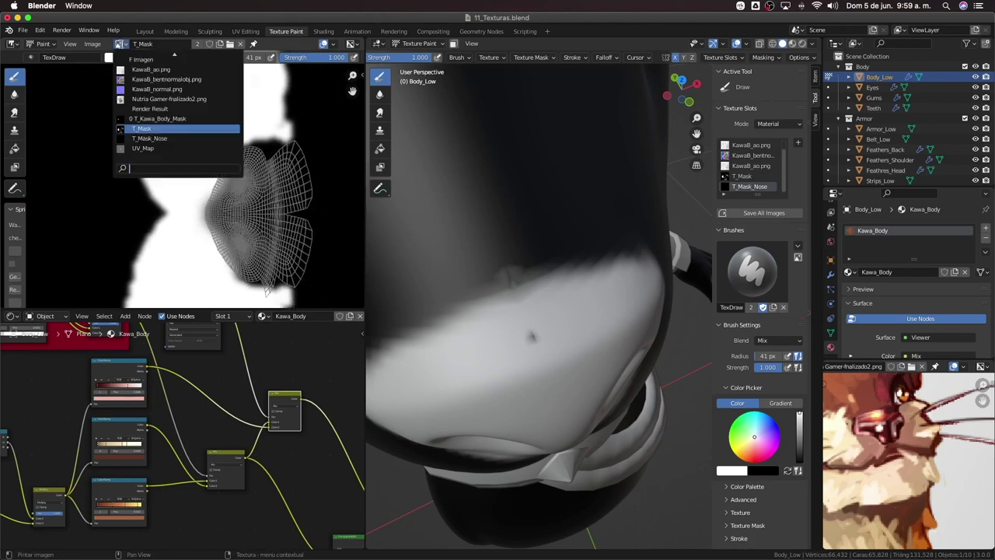
Show T_Mask_Nose in the Image Editor and zoom onto its painted nose area
left_click(234, 139)
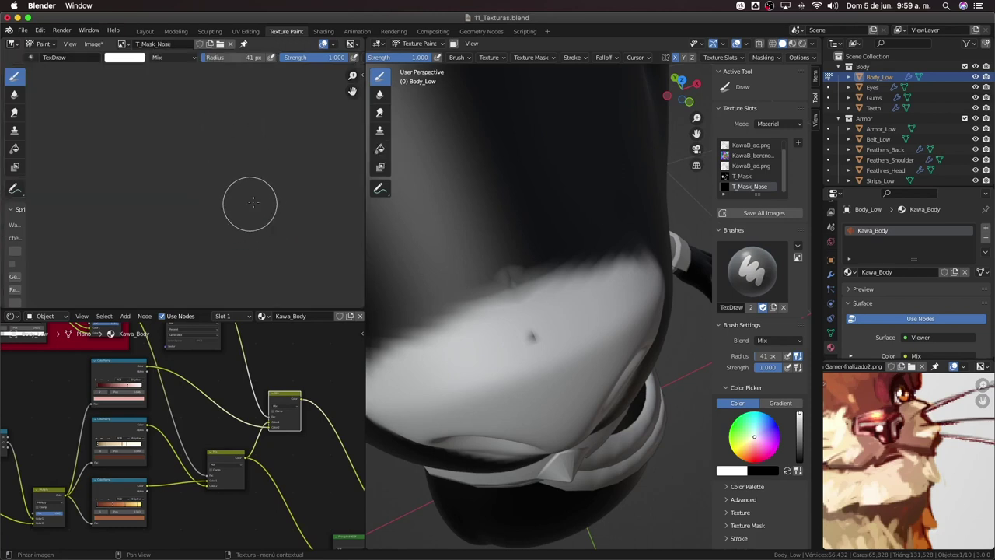
scroll(260, 206, "down", 5)
scroll(178, 233, "up", 5)
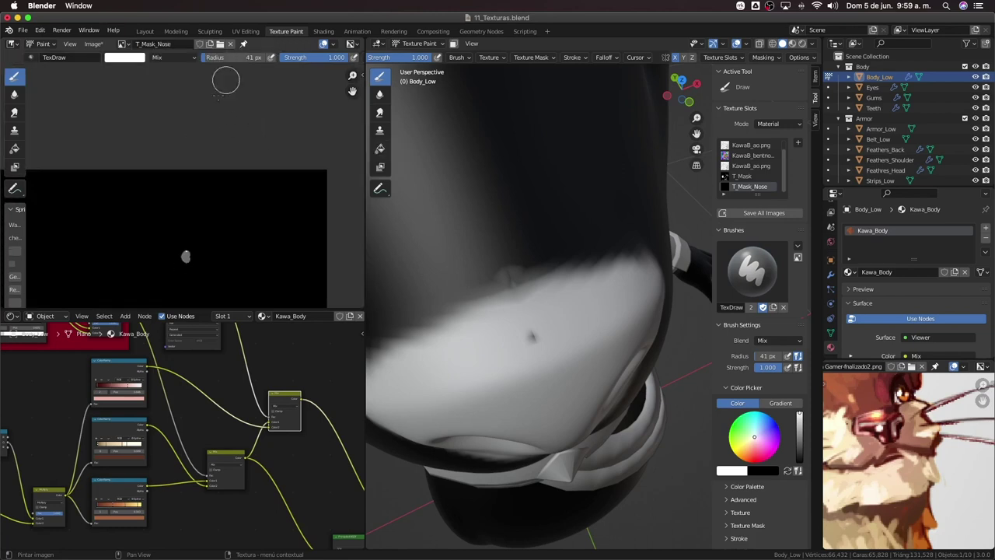
scroll(147, 236, "up", 3)
middle_click_drag(147, 235, 174, 162)
scroll(174, 163, "up", 3)
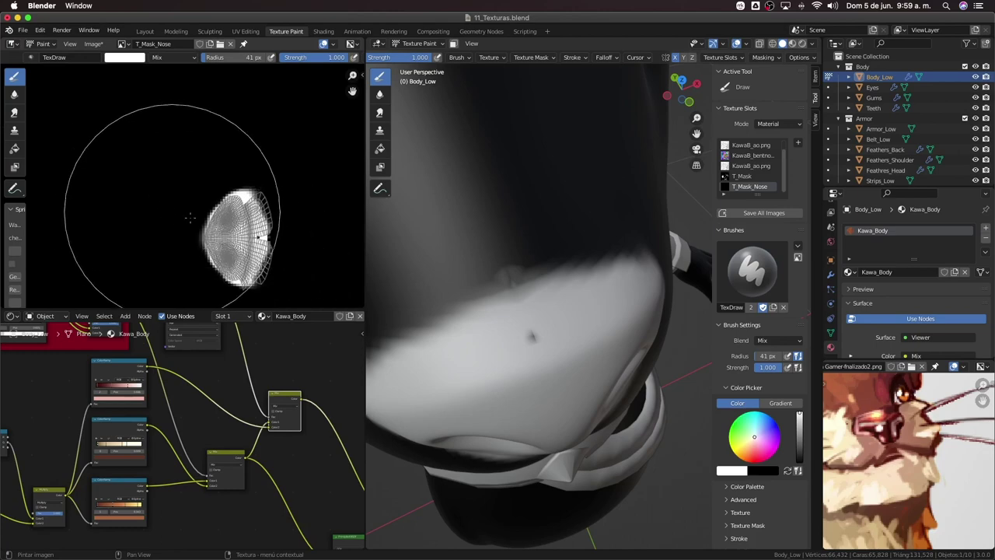
scroll(226, 225, "up", 2)
scroll(153, 210, "up", 3)
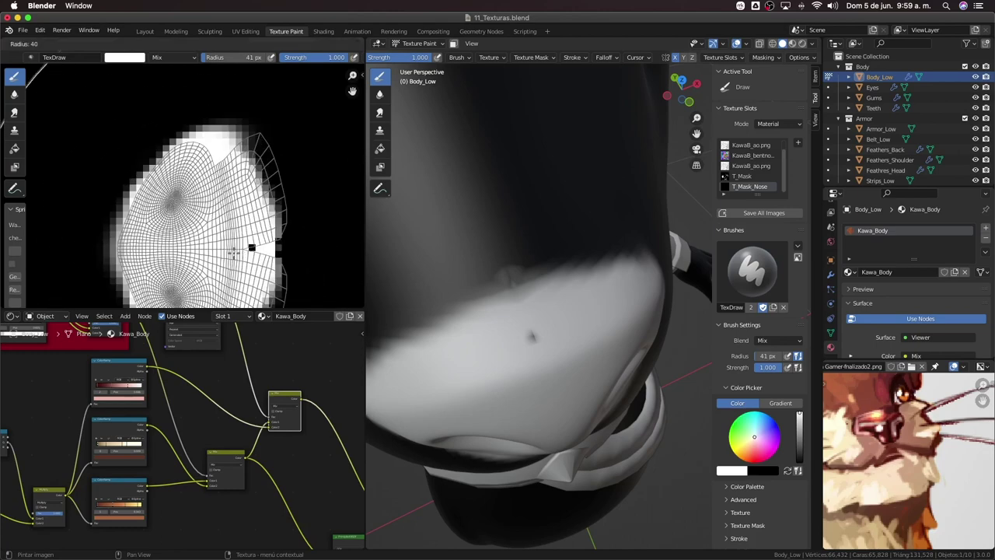
Set a 56 px brush, undo the stray white test stroke, and switch the paint colour to black
key("f")
key("f")
left_click(250, 248)
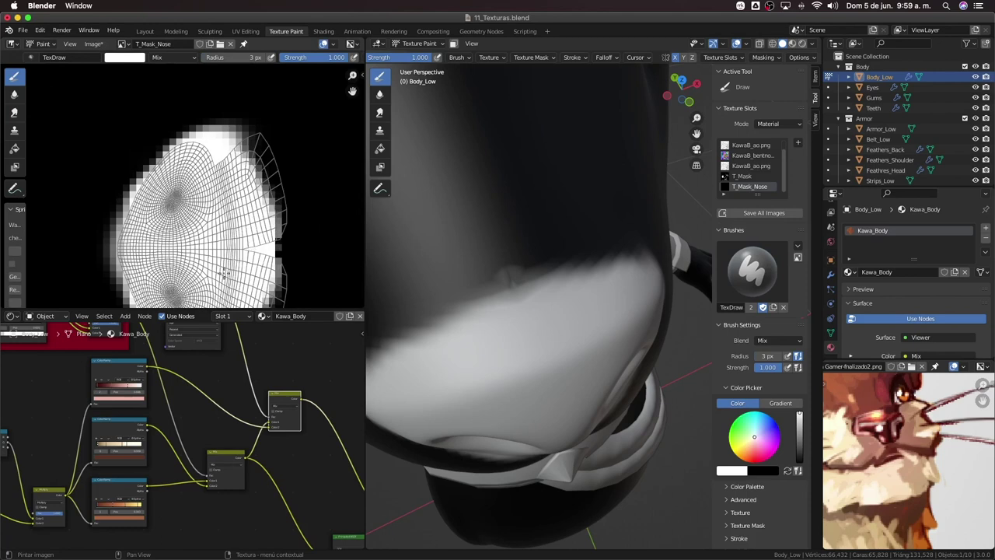
mouse_move(517, 314)
middle_mouse_down()
mouse_move(487, 351)
mouse_move(555, 324)
mouse_move(560, 335)
mouse_move(564, 313)
mouse_move(561, 348)
middle_mouse_up()
scroll(565, 312, "up", 3)
key("f")
left_click(585, 362)
mouse_move(586, 362)
left_mouse_down()
mouse_move(573, 344)
mouse_move(551, 367)
mouse_move(577, 345)
mouse_move(565, 361)
mouse_move(563, 353)
left_mouse_up()
key("ctrl+z")
key("x")
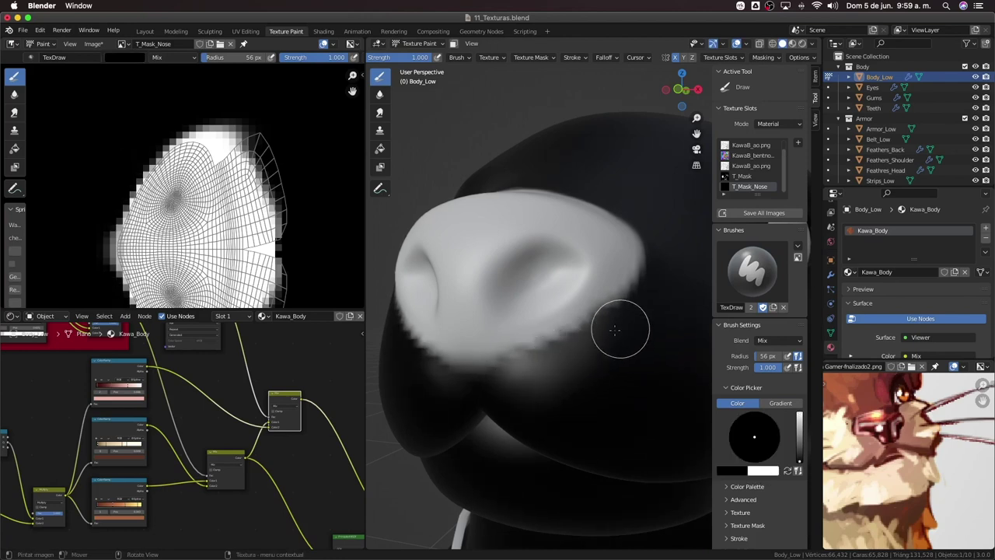
From a low angle, paint black along the nose's underside and mask edge to trim its outline
mouse_move(576, 351)
middle_mouse_down()
mouse_move(620, 396)
mouse_move(532, 281)
middle_mouse_up()
scroll(559, 215, "down", 5)
mouse_move(493, 378)
middle_mouse_down()
mouse_move(545, 373)
mouse_move(576, 326)
mouse_move(542, 311)
mouse_move(566, 338)
mouse_move(612, 301)
mouse_move(545, 334)
middle_mouse_up()
scroll(612, 301, "up", 3)
scroll(569, 338, "up", 2)
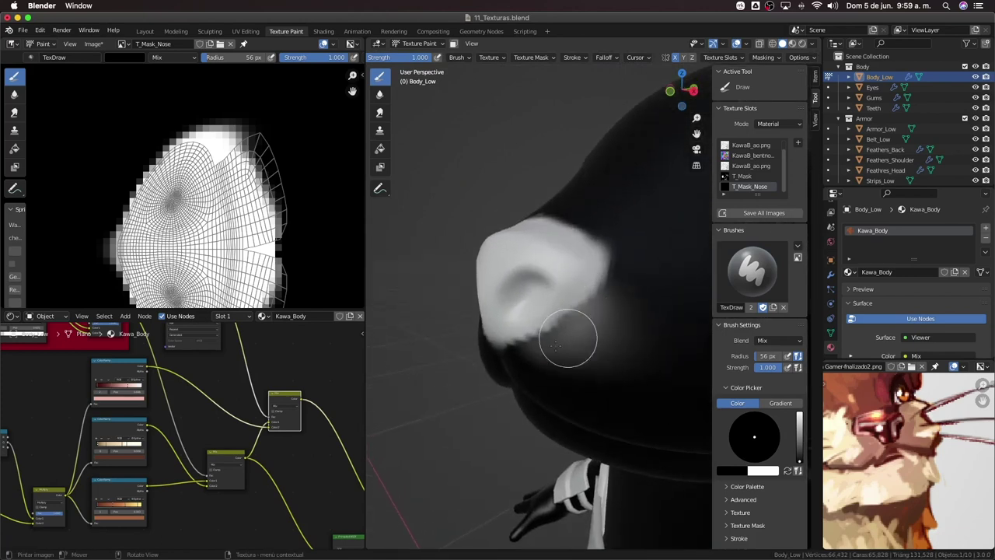
middle_click_drag(607, 318, 581, 328)
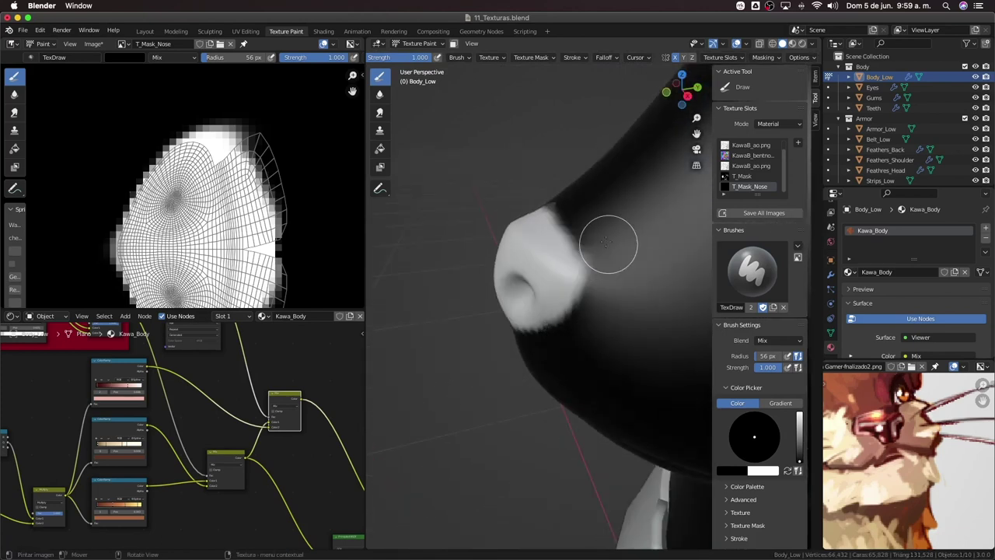
middle_click_drag(608, 243, 551, 271)
left_click_drag(551, 271, 546, 261)
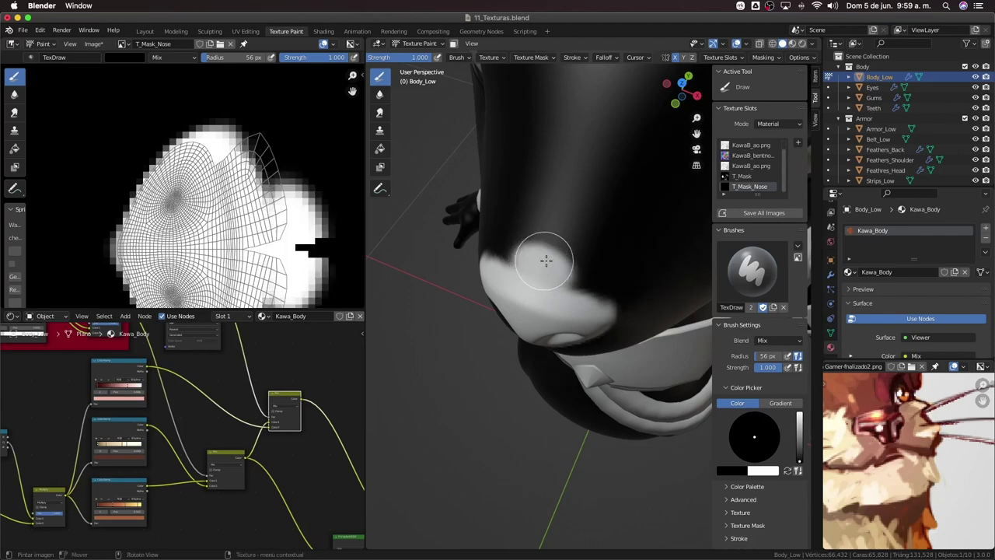
middle_click_drag(546, 261, 596, 251)
left_click_drag(596, 251, 588, 259)
mouse_move(589, 260)
middle_mouse_down()
mouse_move(556, 289)
mouse_move(583, 315)
mouse_move(552, 341)
mouse_move(548, 325)
middle_mouse_up()
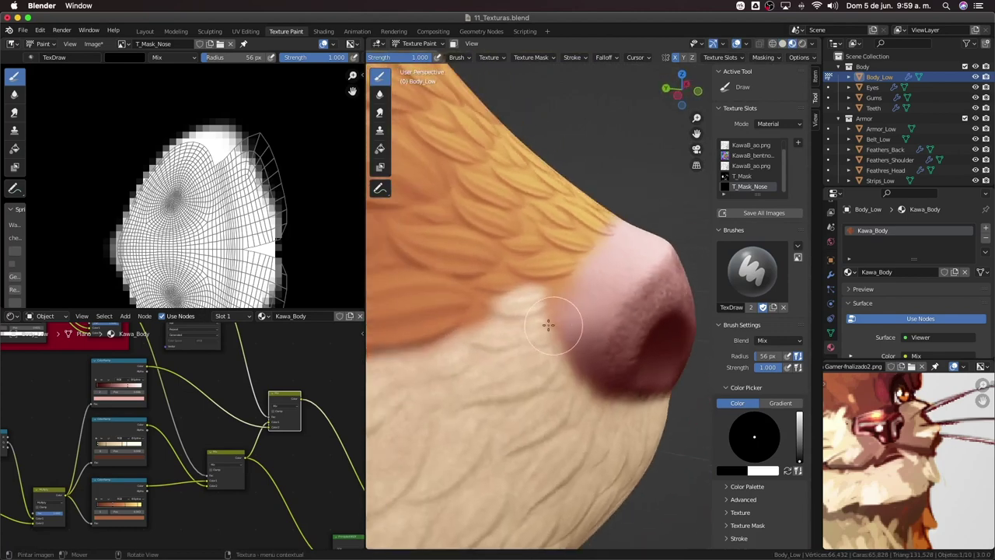
Swap the paint colour back to white and orbit around to inspect the finished maroon nose
key("x")
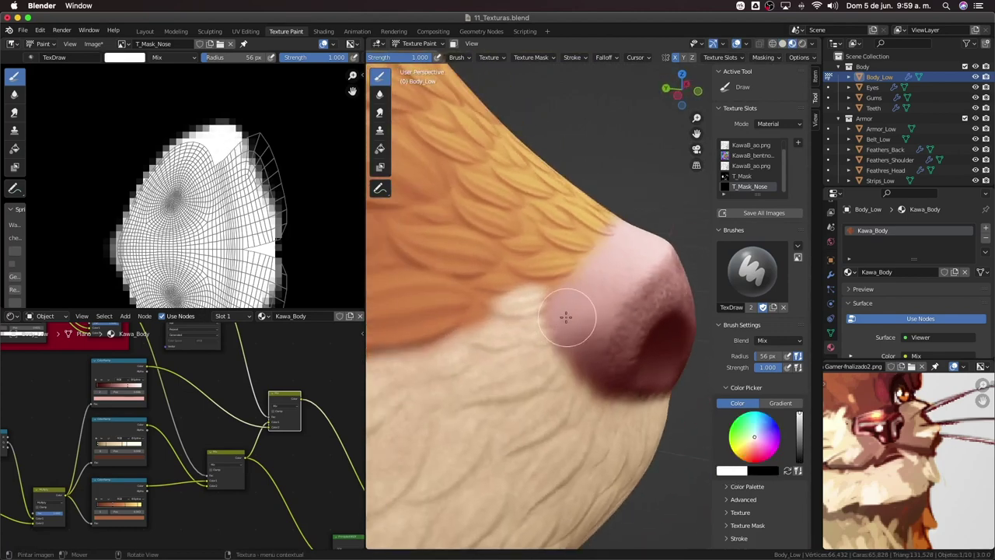
mouse_move(593, 354)
middle_mouse_down()
mouse_move(556, 366)
mouse_move(618, 307)
mouse_move(622, 282)
mouse_move(607, 299)
mouse_move(610, 279)
middle_mouse_up()
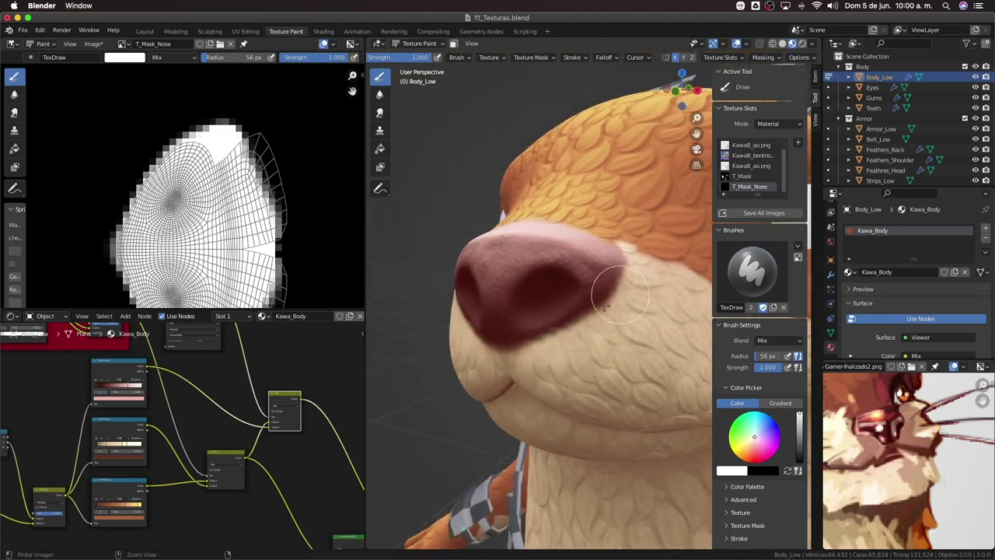
scroll(619, 274, "up", 2)
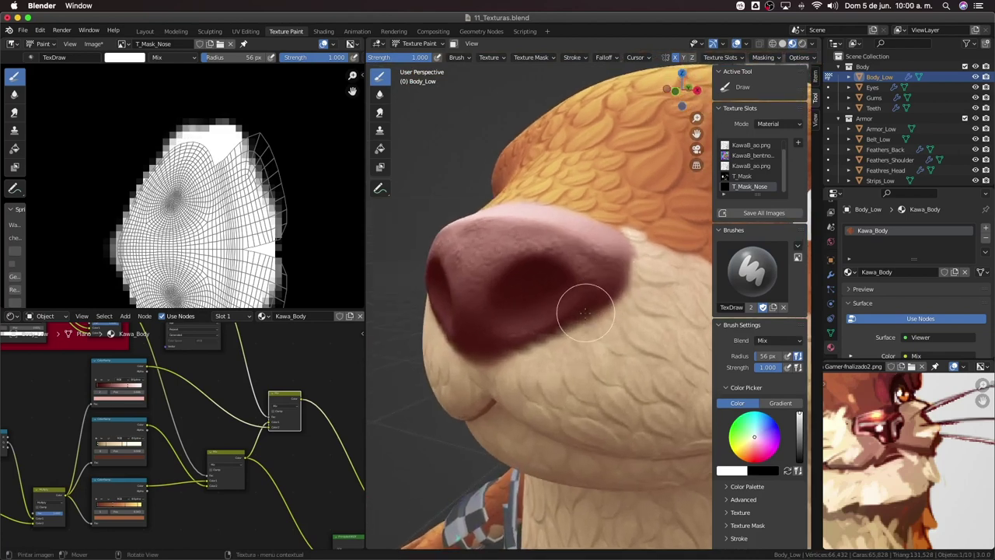
mouse_move(558, 336)
middle_mouse_down()
mouse_move(551, 322)
mouse_move(530, 348)
mouse_move(569, 311)
mouse_move(459, 400)
mouse_move(638, 324)
mouse_move(471, 407)
mouse_move(566, 385)
mouse_move(582, 362)
mouse_move(594, 400)
middle_mouse_up()
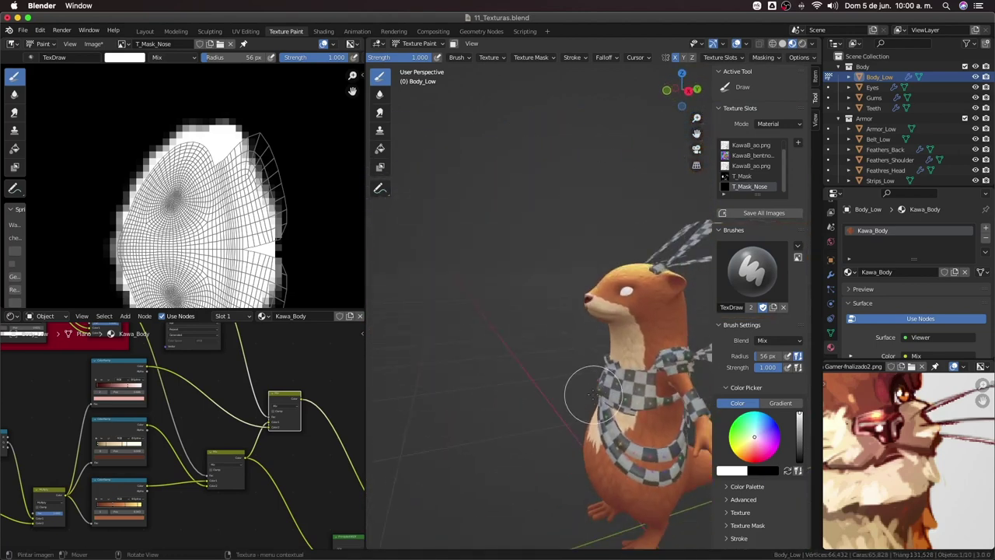
key("KP_1")
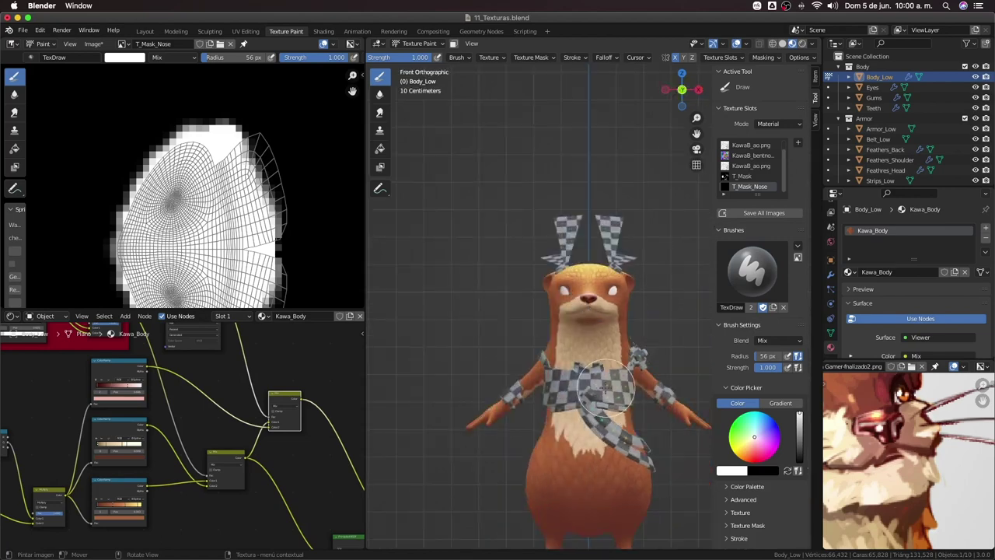
scroll(606, 389, "up", 1)
scroll(610, 334, "up", 2)
scroll(591, 295, "up", 1)
scroll(584, 276, "up", 1)
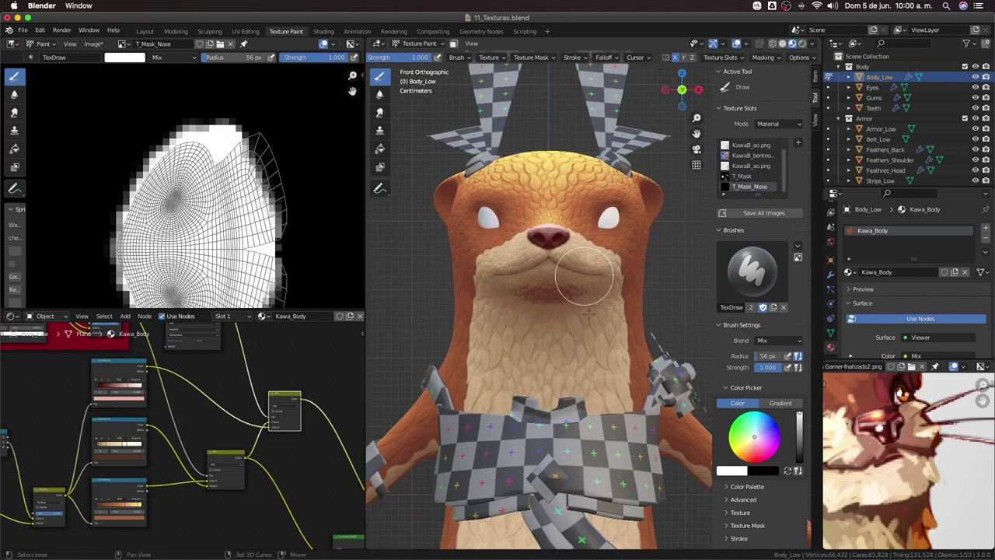
scroll(589, 354, "down", 1)
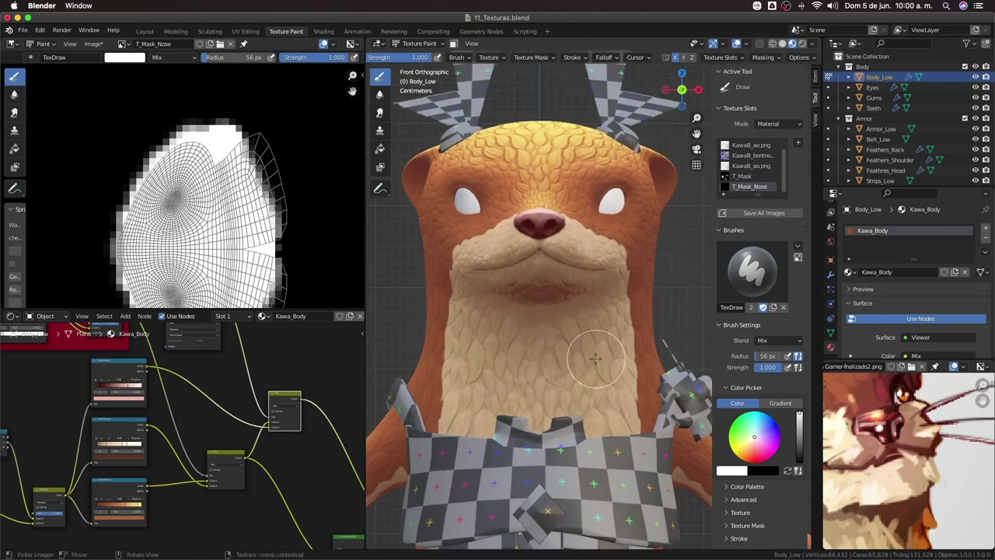
scroll(595, 358, "down", 1)
scroll(595, 358, "down", 1)
mouse_move(614, 272)
middle_mouse_down()
mouse_move(575, 320)
mouse_move(549, 271)
middle_mouse_up()
scroll(579, 338, "up", 2)
scroll(575, 327, "up", 1)
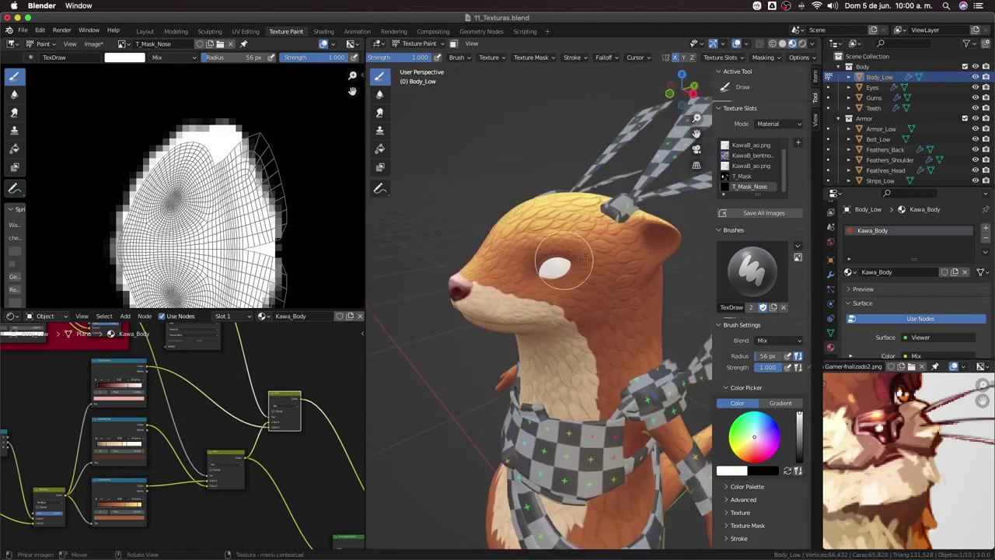
scroll(568, 319, "down", 2)
scroll(554, 319, "up", 1)
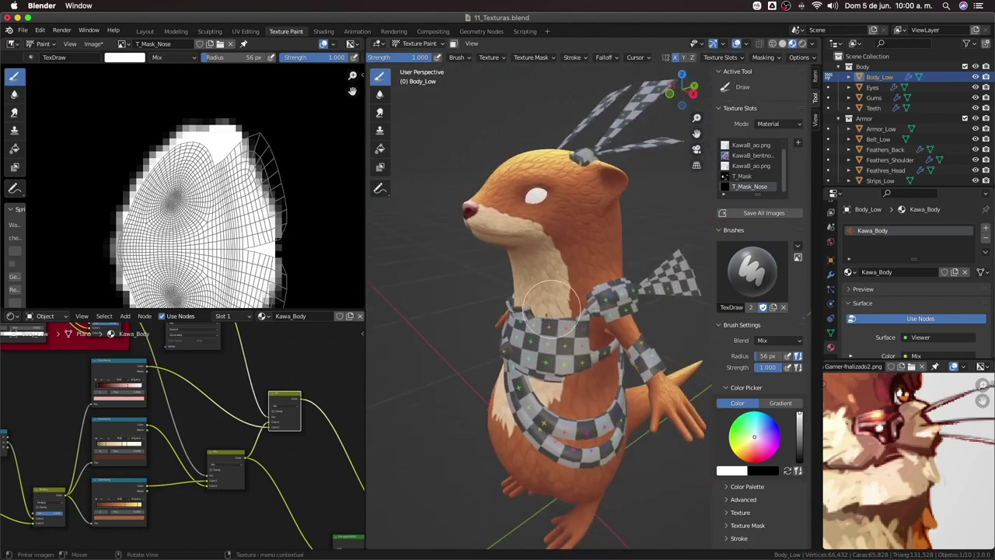
middle_click_drag(549, 303, 618, 244)
scroll(600, 288, "up", 2)
scroll(592, 310, "down", 1)
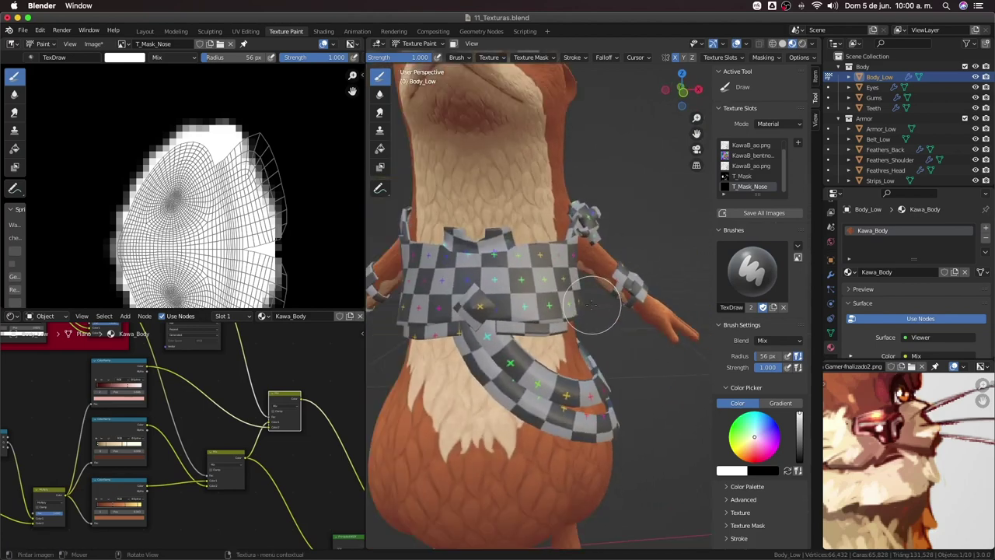
scroll(592, 307, "down", 4)
mouse_move(591, 306)
middle_mouse_down()
mouse_move(561, 340)
mouse_move(612, 340)
middle_mouse_up()
scroll(564, 247, "up", 2)
scroll(530, 231, "up", 2)
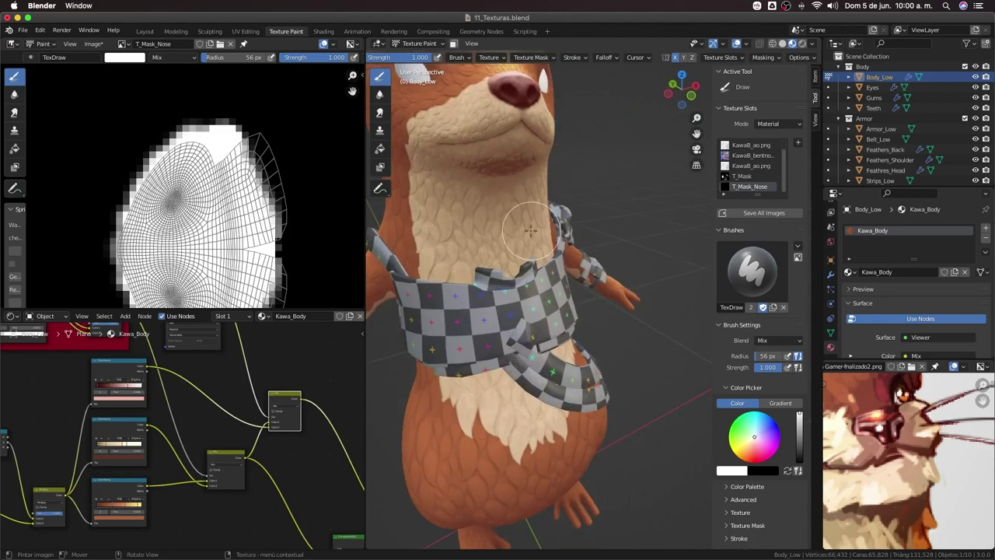
scroll(531, 231, "down", 4)
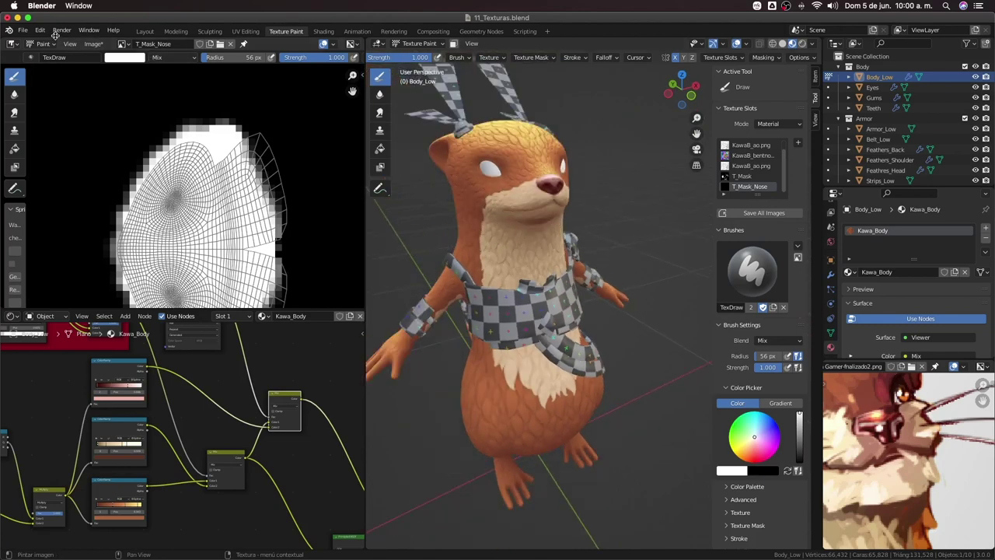
Save the painted mask image as a new file, T_Mask_Nose.png, in the Bakes folder
left_click(91, 49)
left_click(117, 144)
left_click(559, 195)
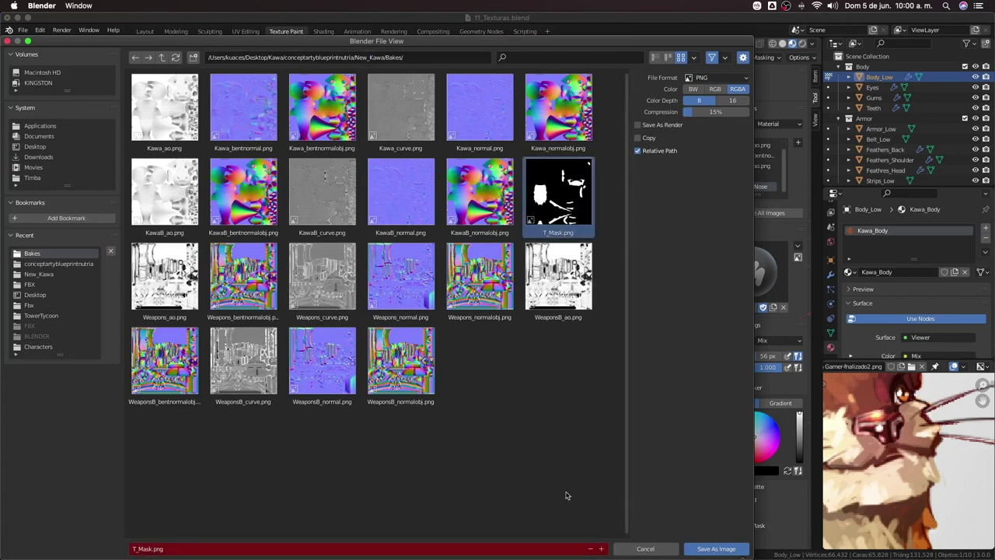
left_click(149, 549)
type("_Nose")
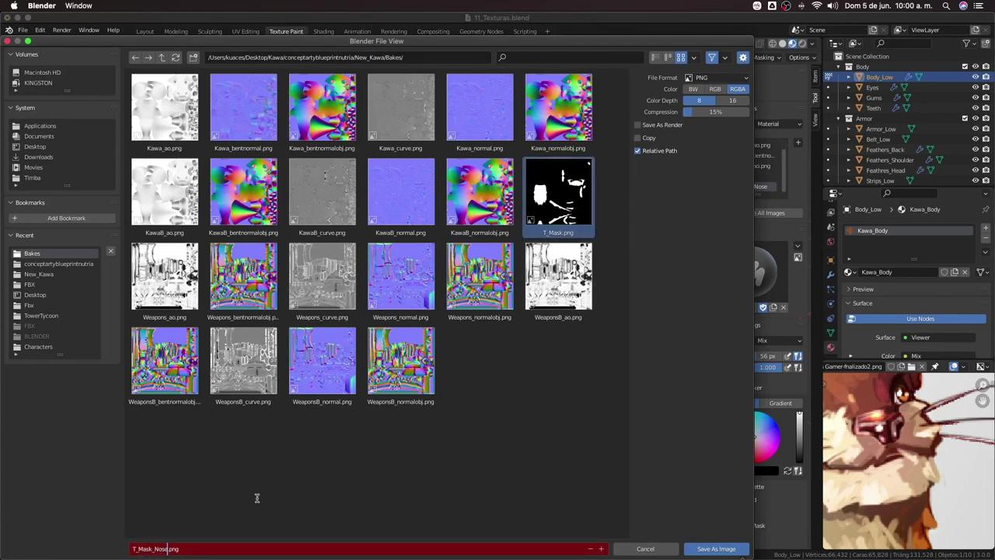
key("Return")
middle_click_drag(395, 392, 489, 250)
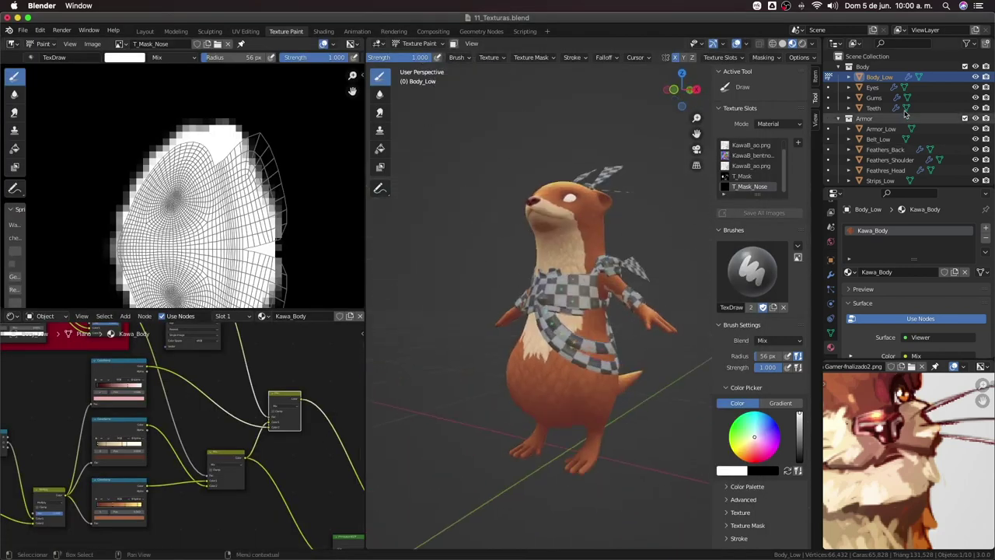
Exclude the Armor collection so the otter shows without its armor and scarf
left_click(964, 118)
mouse_move(544, 303)
middle_mouse_down()
mouse_move(595, 305)
mouse_move(556, 290)
mouse_move(508, 324)
middle_mouse_up()
scroll(595, 305, "up", 3)
scroll(557, 289, "up", 2)
scroll(205, 433, "down", 1)
scroll(205, 434, "up", 1)
scroll(194, 412, "up", 2)
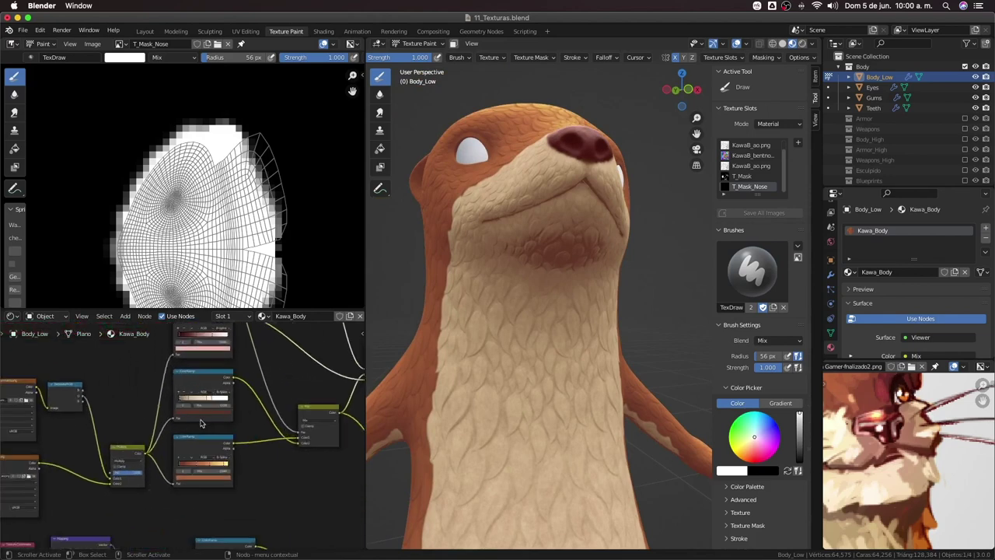
scroll(187, 389, "up", 2)
scroll(177, 368, "up", 1)
scroll(178, 368, "up", 2)
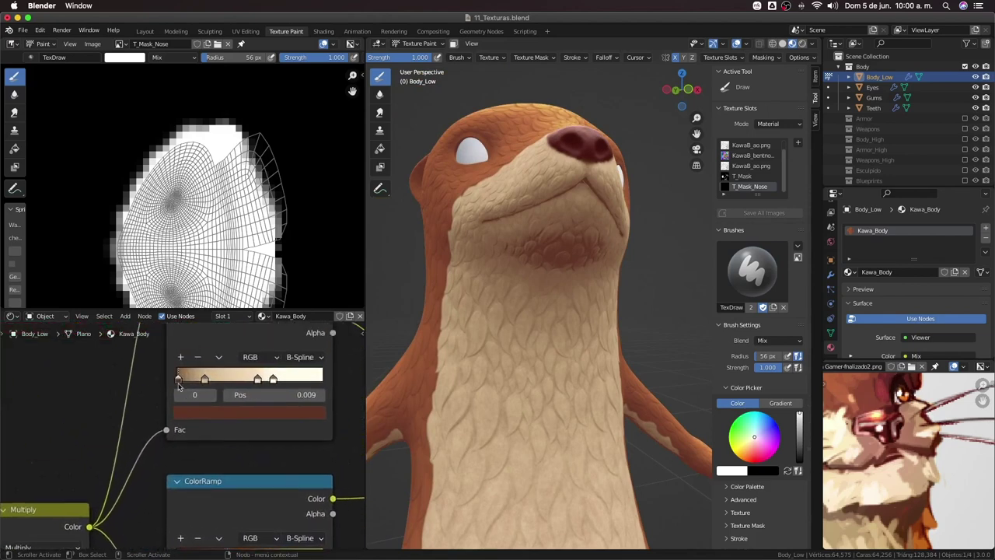
Move the cream ramp's first stop to 0.005, trying Linear and Cardinal before keeping B-Spline
key("g")
left_click_drag(177, 380, 174, 379)
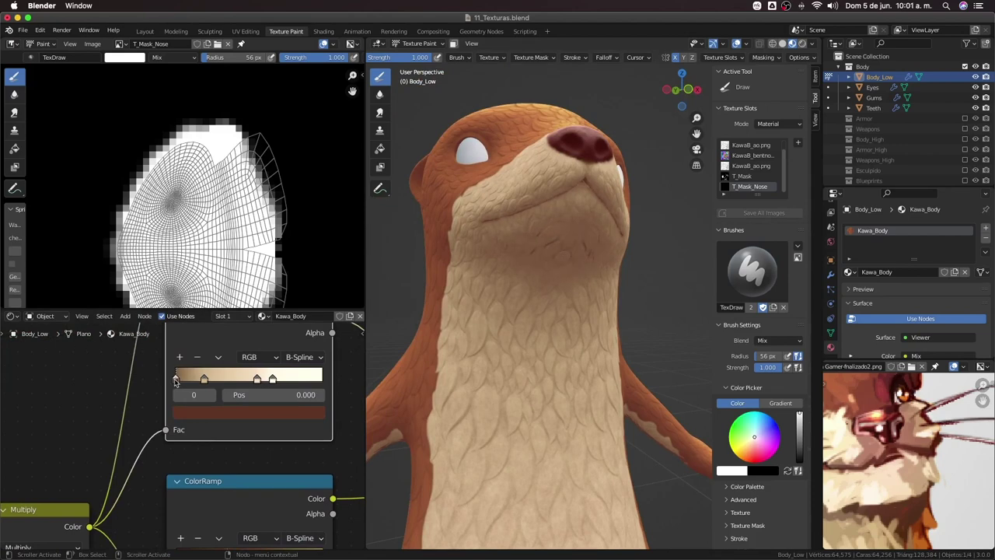
left_click(294, 358)
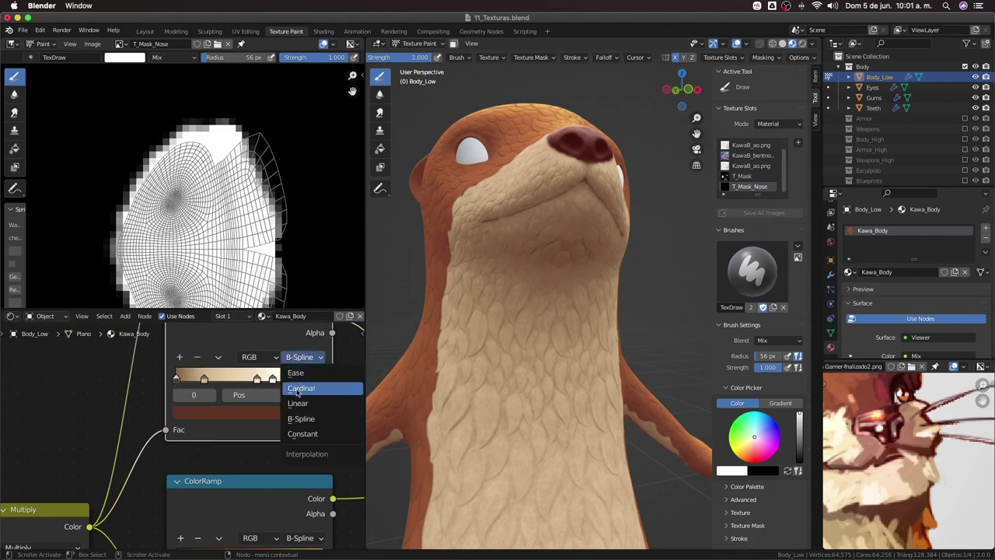
left_click(302, 407)
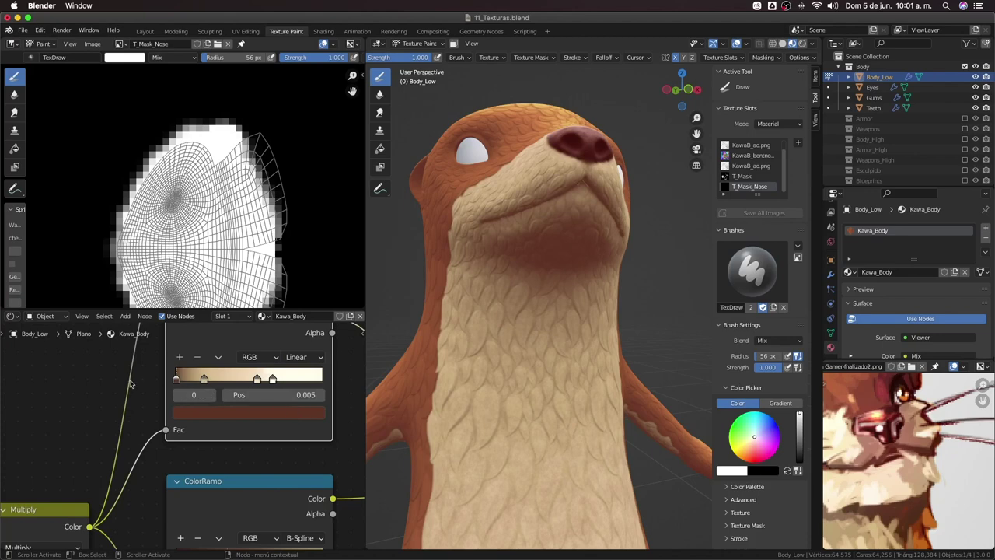
key("g")
left_click(174, 383)
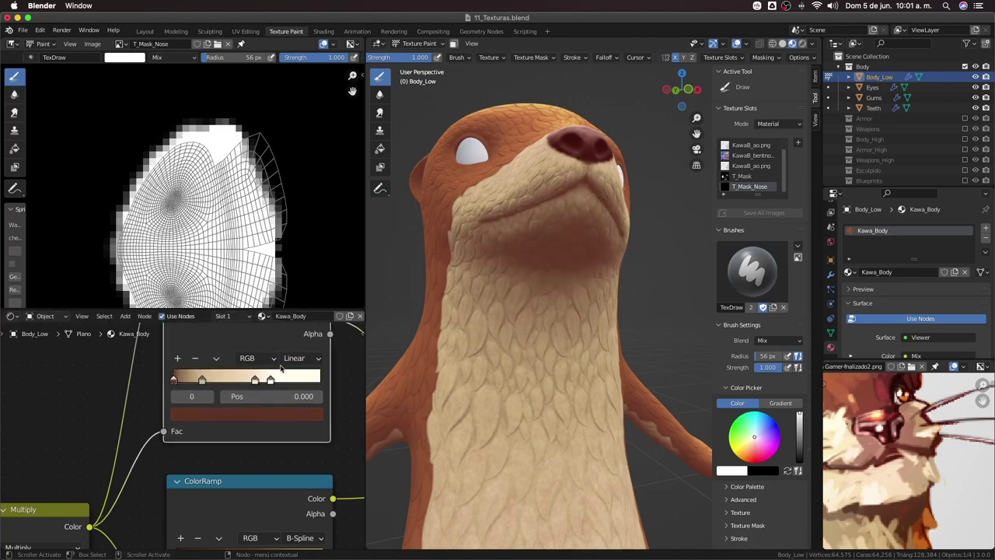
left_click(293, 360)
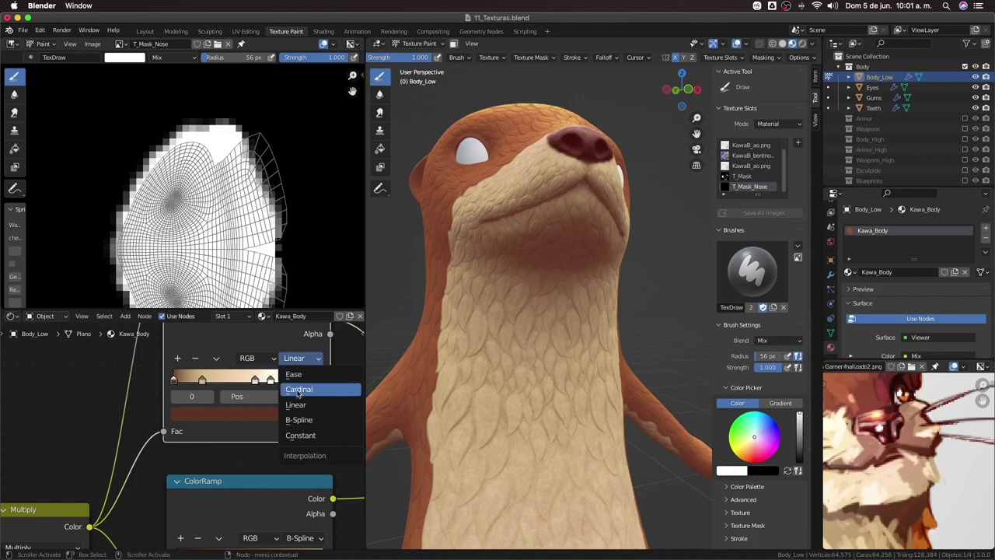
left_click(298, 391)
left_click(306, 358)
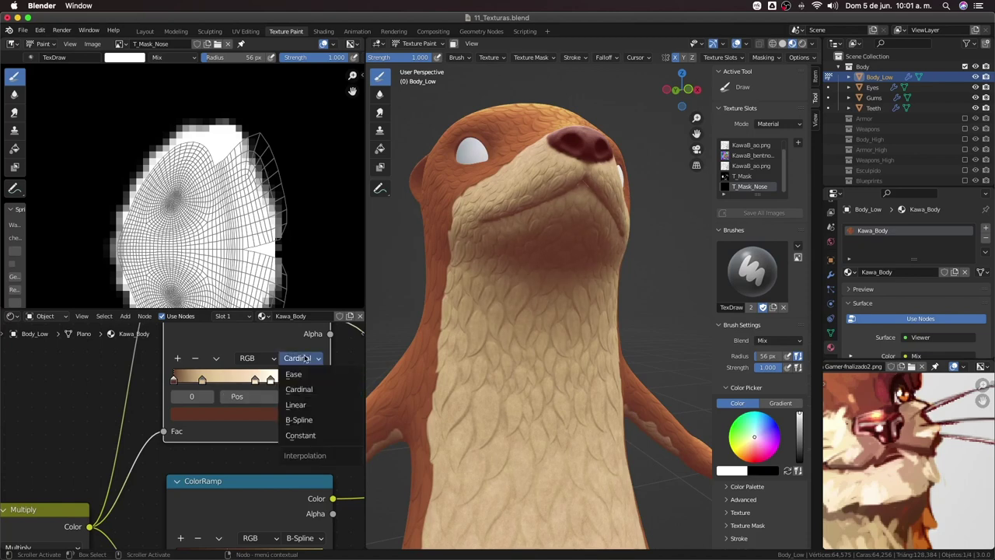
left_click(308, 421)
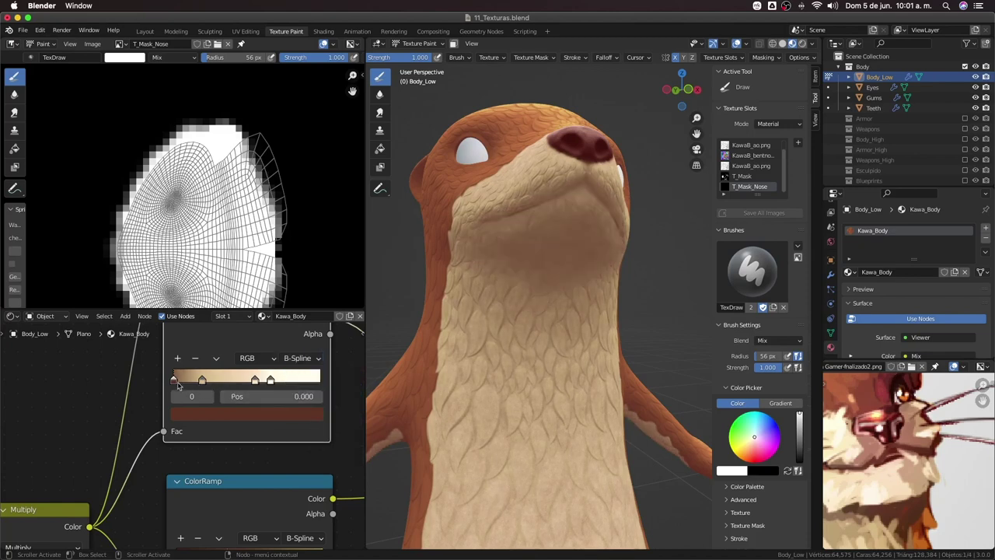
left_click_drag(177, 383, 176, 381)
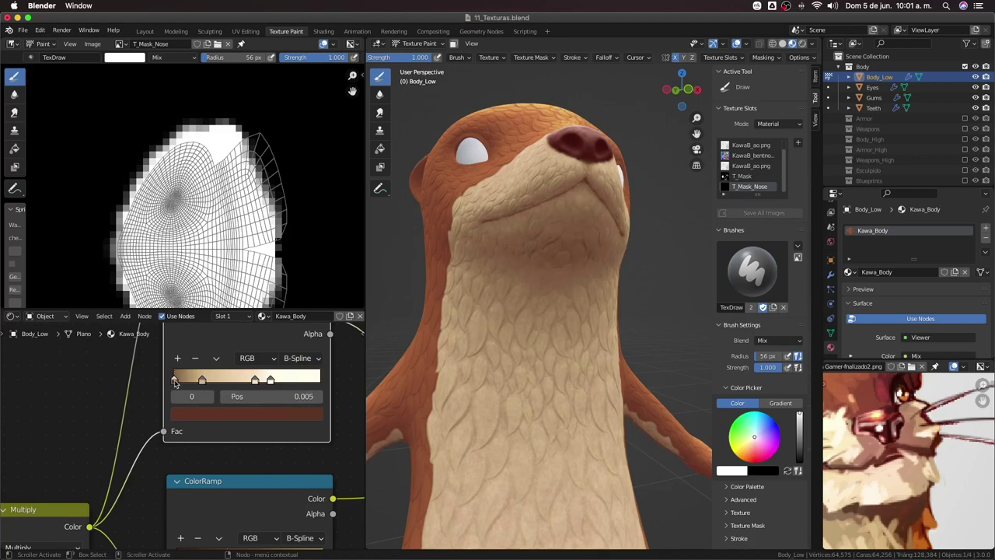
scroll(467, 344, "down", 5)
Shift the orange ramp's darkest maroon stop to position 0.014
middle_click_drag(466, 344, 591, 394)
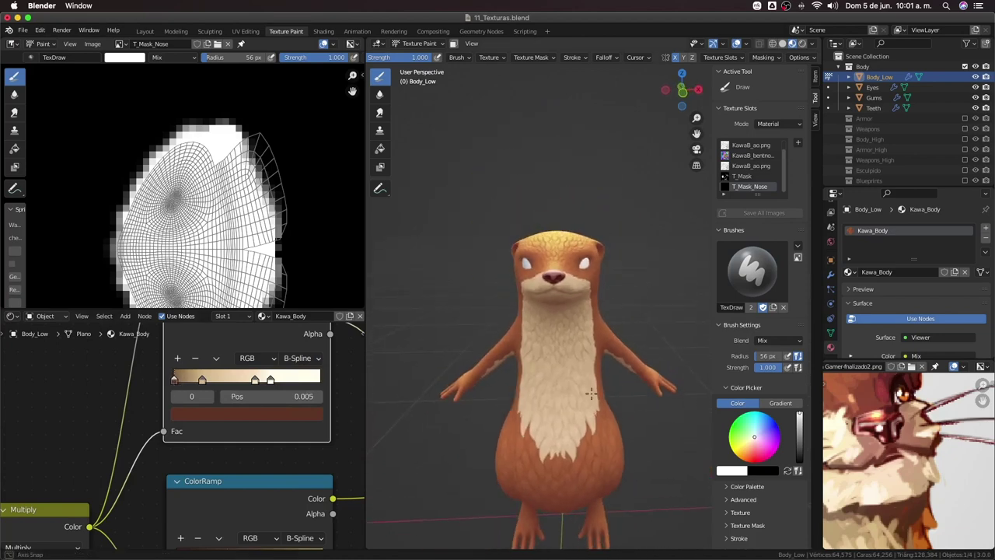
scroll(590, 394, "up", 2)
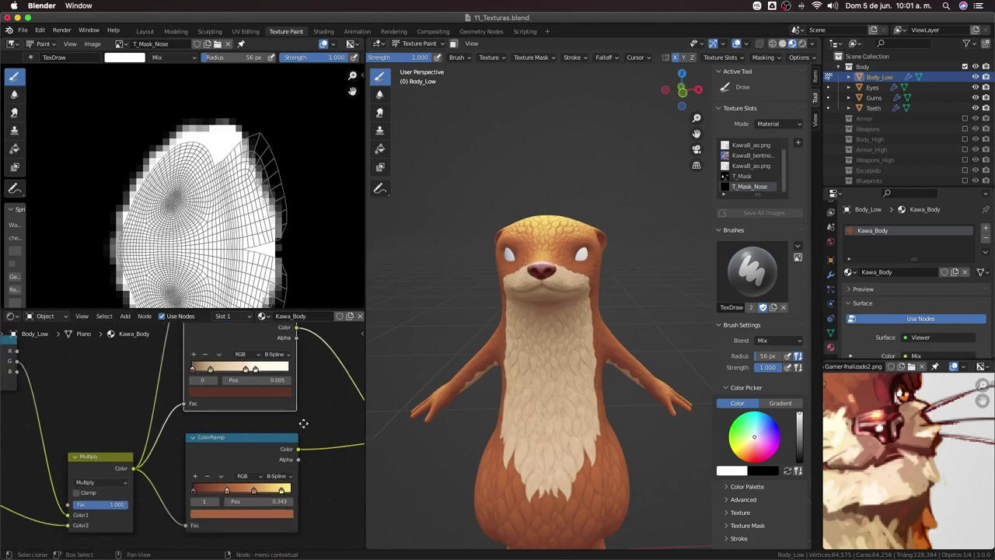
scroll(264, 435, "up", 2)
scroll(217, 440, "up", 2)
scroll(177, 443, "up", 2)
scroll(177, 443, "up", 1)
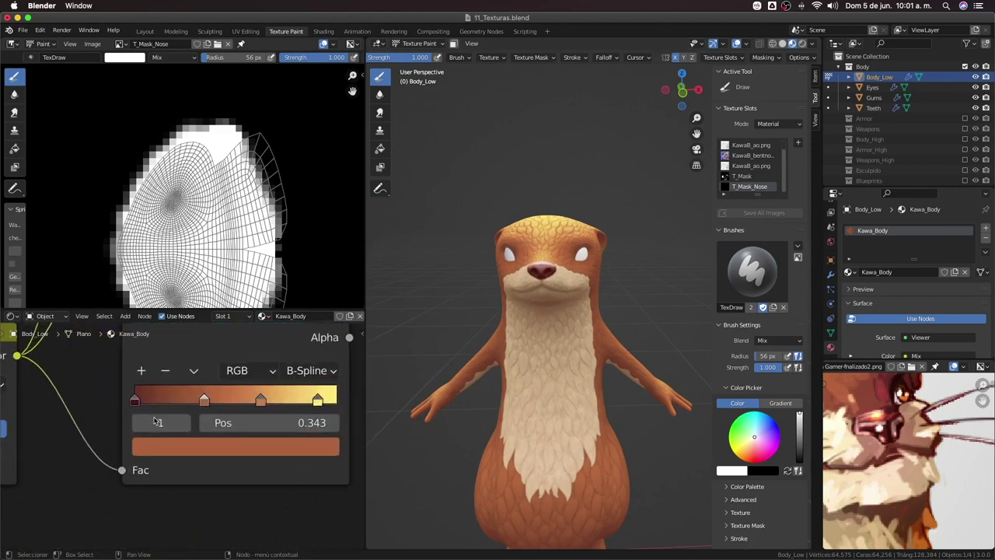
left_click(135, 400)
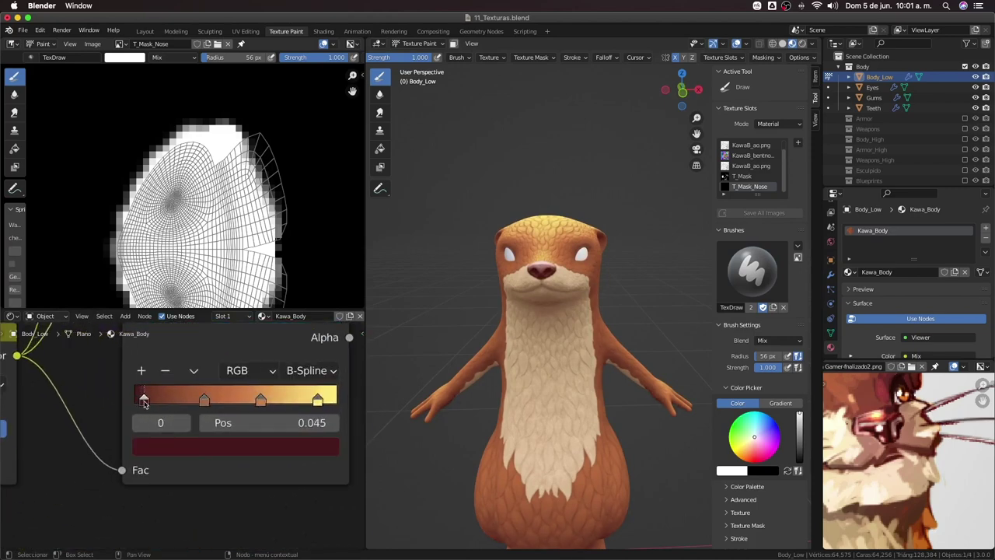
left_click_drag(144, 403, 112, 413)
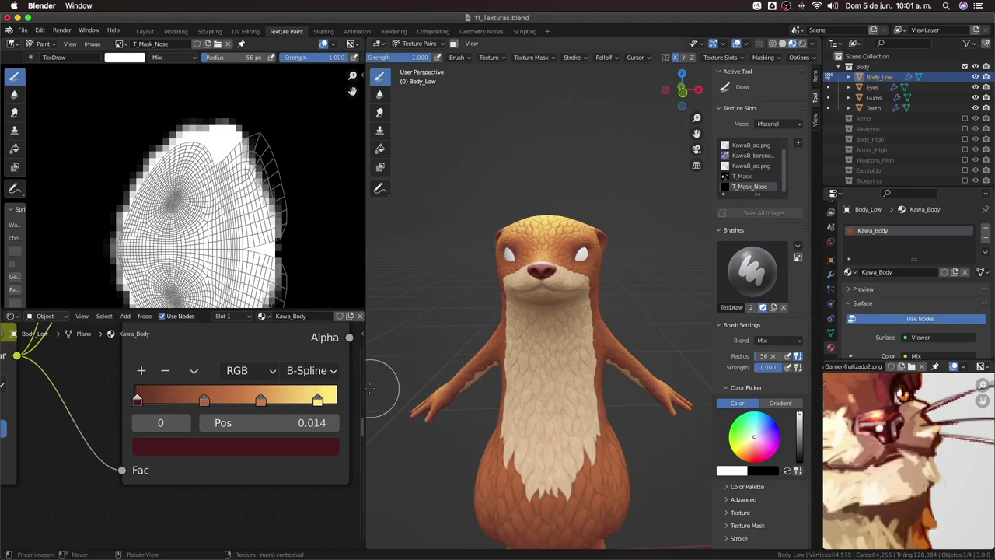
scroll(389, 389, "down", 2)
scroll(233, 443, "down", 4)
scroll(270, 458, "down", 1)
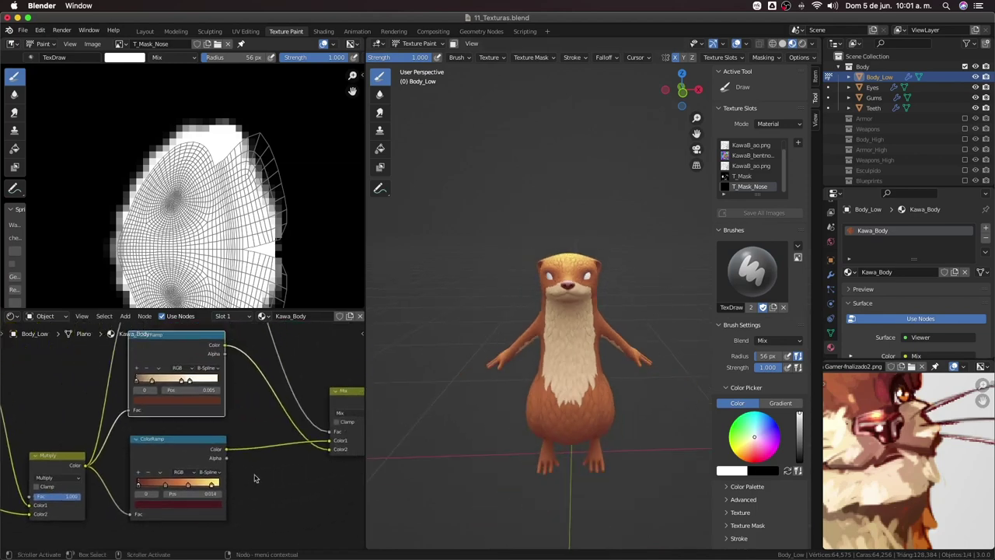
scroll(261, 447, "down", 3)
Duplicate the Multiply node into the BSDF link and plug the T_Mask_Nose texture into it
key("ctrl+space")
scroll(433, 418, "down", 2)
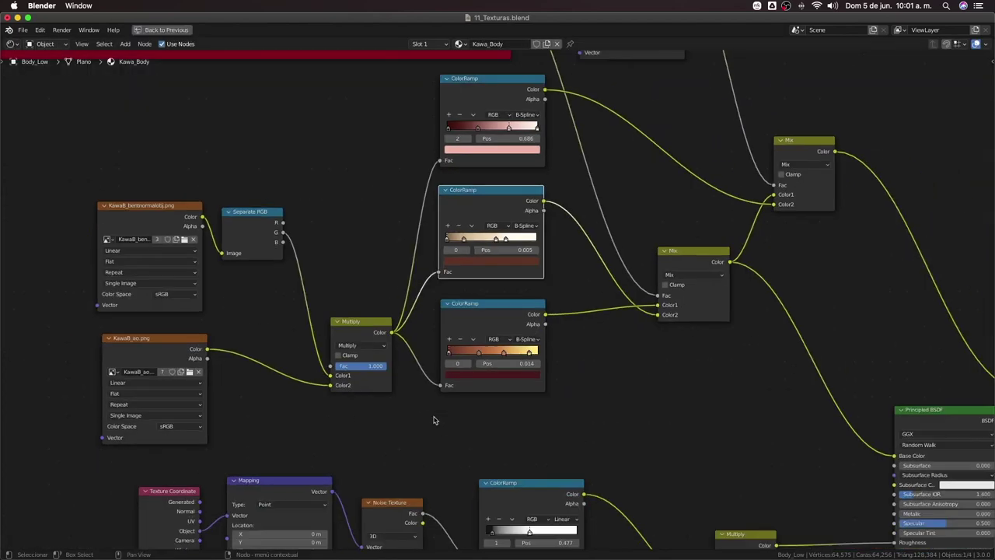
scroll(493, 406, "down", 2)
scroll(502, 403, "down", 1)
scroll(502, 403, "right", 3)
scroll(491, 393, "down", 3)
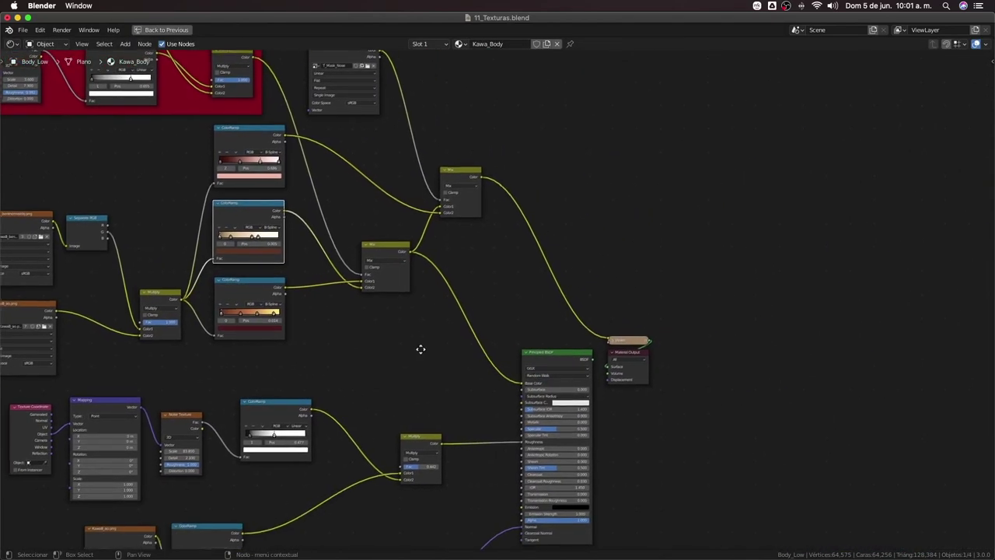
scroll(420, 349, "down", 2)
key("shift+d")
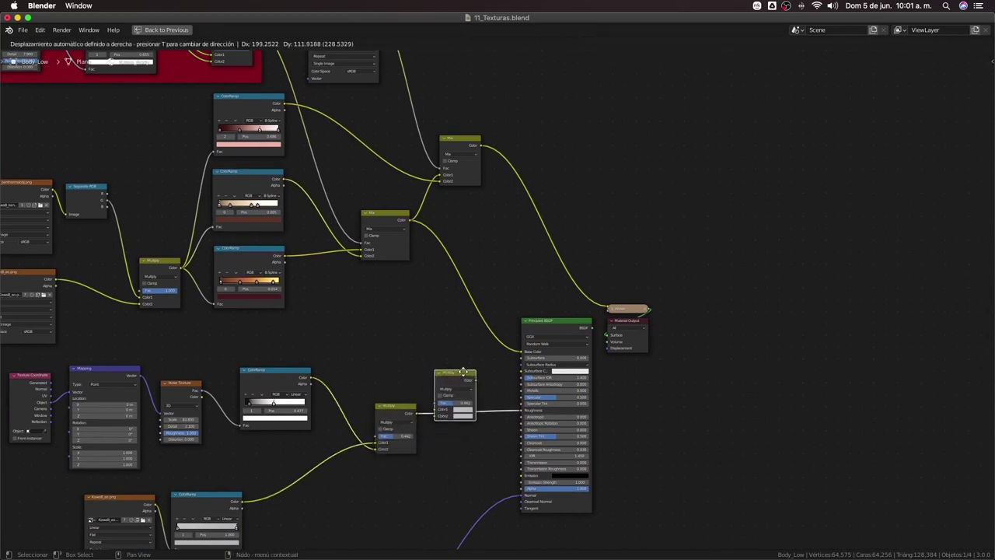
left_click(456, 382)
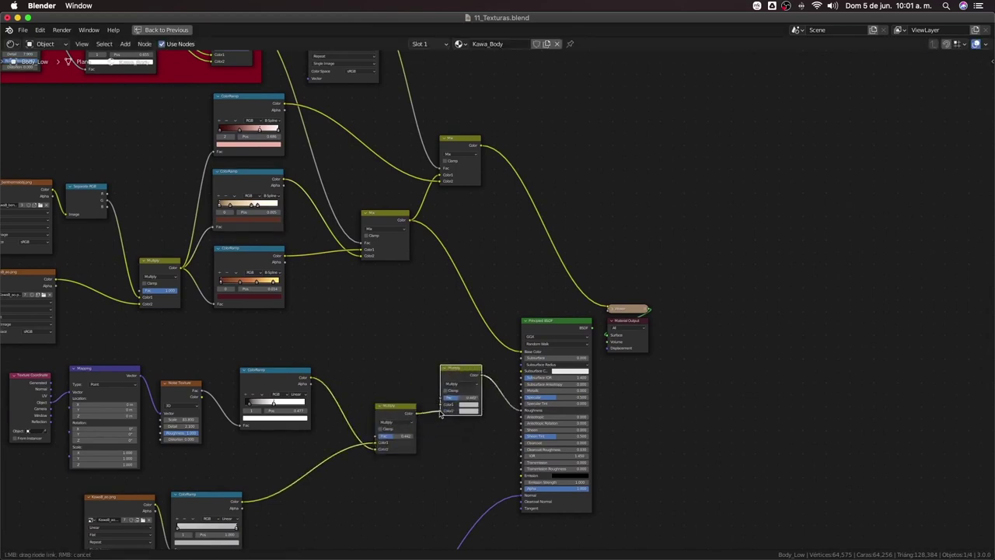
scroll(509, 155, "up", 3)
scroll(425, 216, "down", 1)
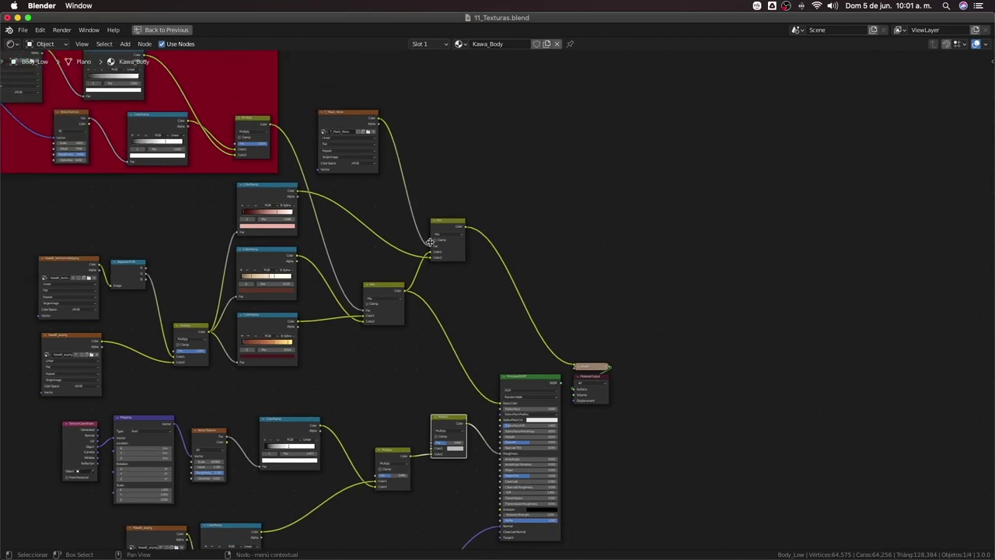
left_click_drag(371, 119, 430, 451)
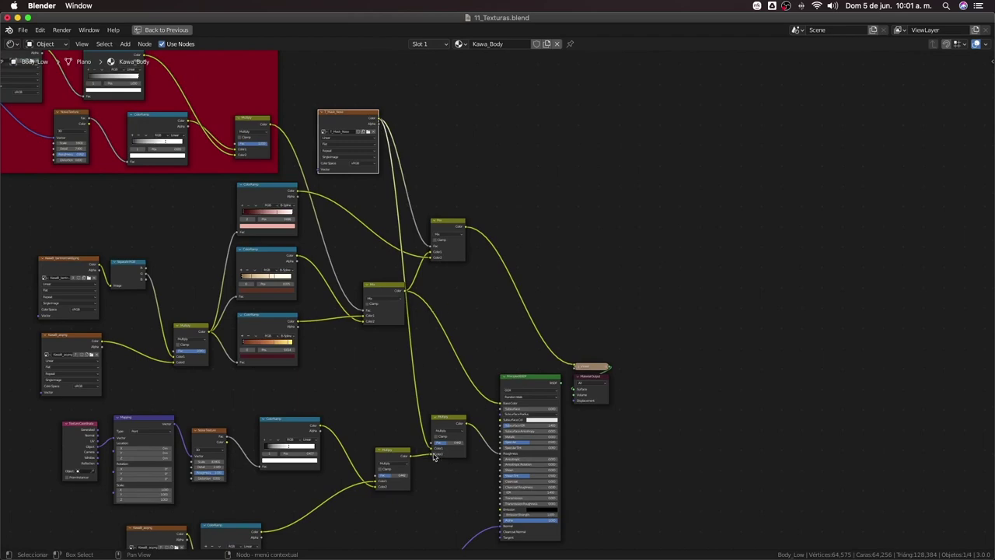
Brighten the Multiply node's first colour to near-white, value 0.938
key("ctrl+space")
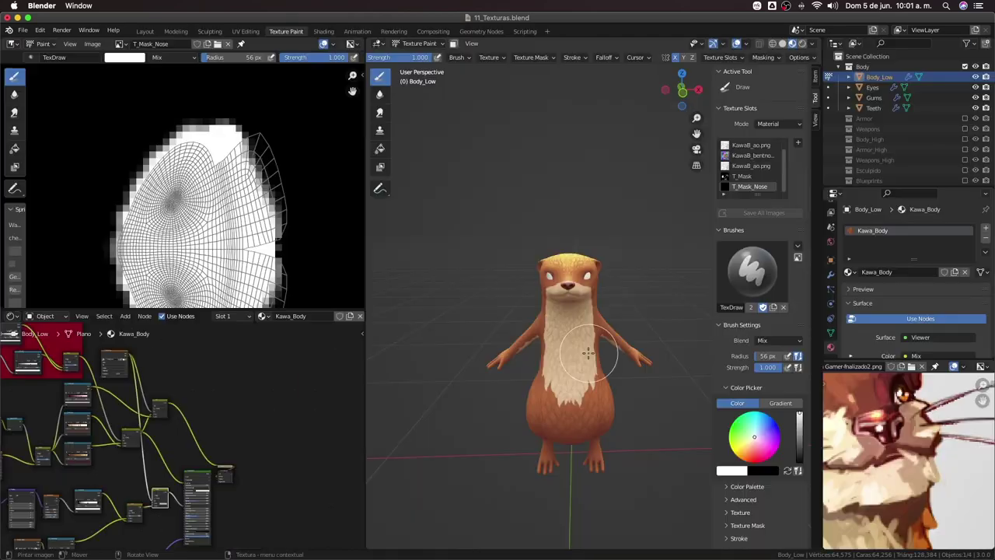
scroll(560, 318, "up", 8)
mouse_move(456, 289)
middle_mouse_down("shift")
mouse_move(494, 277)
mouse_move(545, 296)
middle_mouse_up("shift")
scroll(493, 277, "up", 5)
middle_click_drag(224, 459, 271, 404)
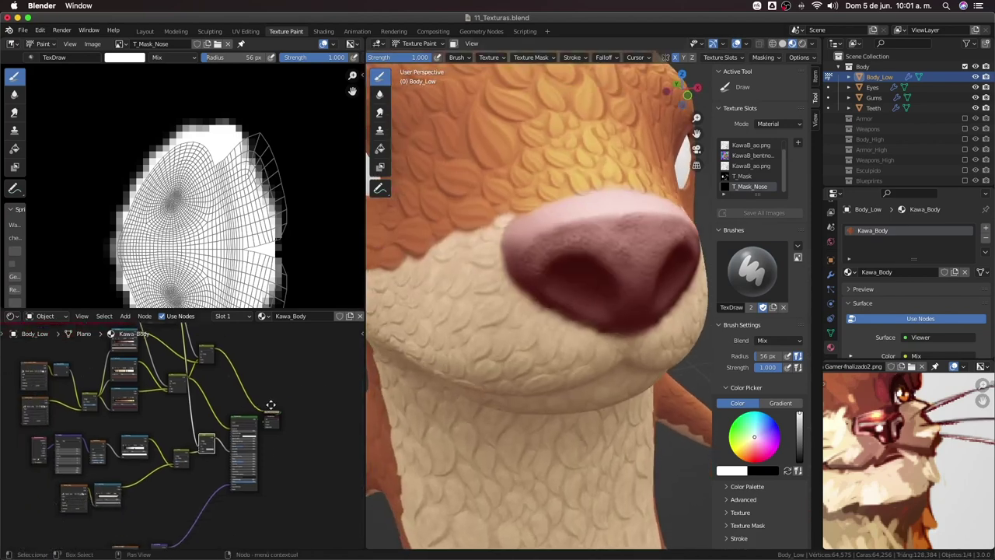
scroll(270, 408, "up", 3)
scroll(272, 416, "up", 2)
scroll(276, 427, "up", 2)
scroll(280, 439, "up", 2)
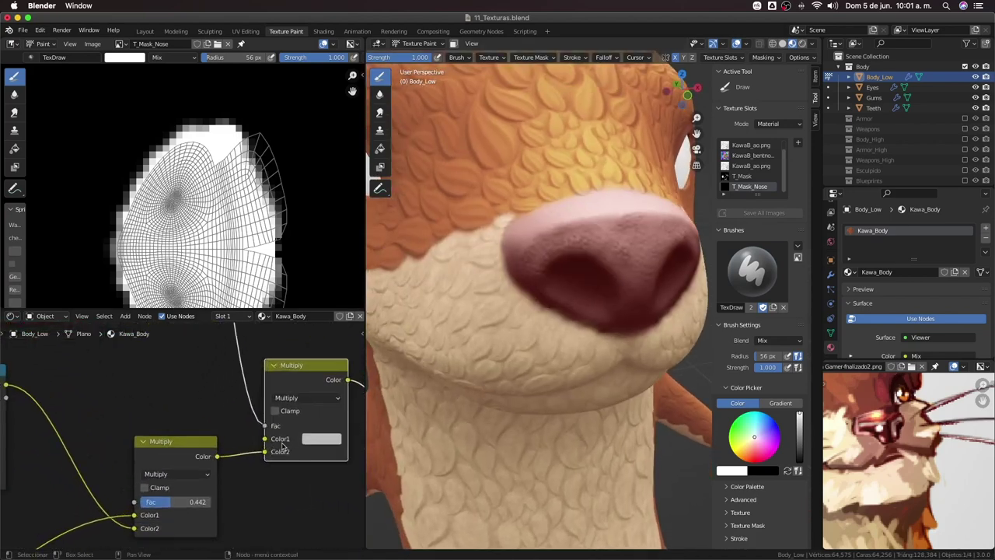
left_click(327, 439)
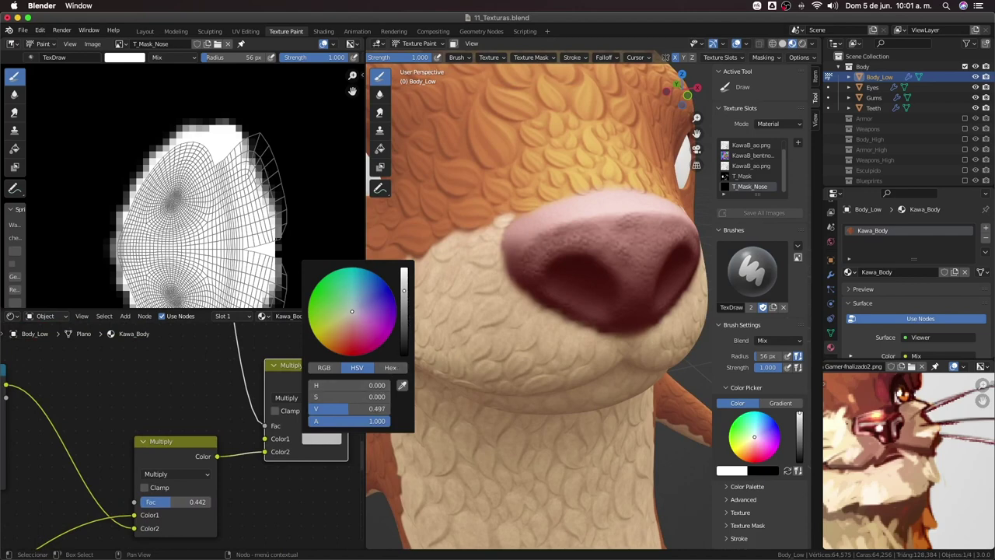
mouse_move(404, 290)
left_mouse_down()
mouse_move(403, 351)
mouse_move(403, 272)
mouse_move(403, 352)
mouse_move(405, 281)
left_mouse_up()
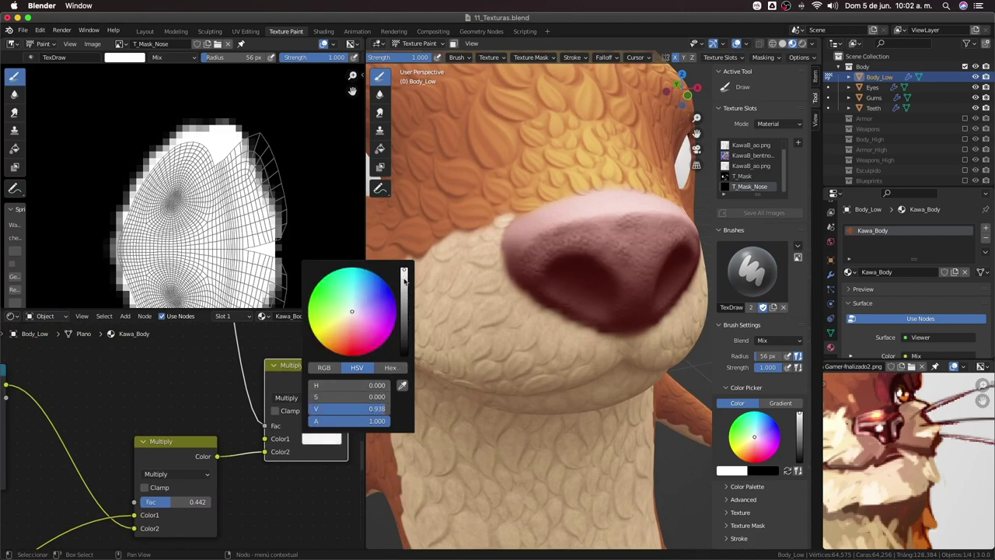
Preview the Principled BSDF on the otter, returning the node's blend mode from Mix to Multiply
left_click(293, 398)
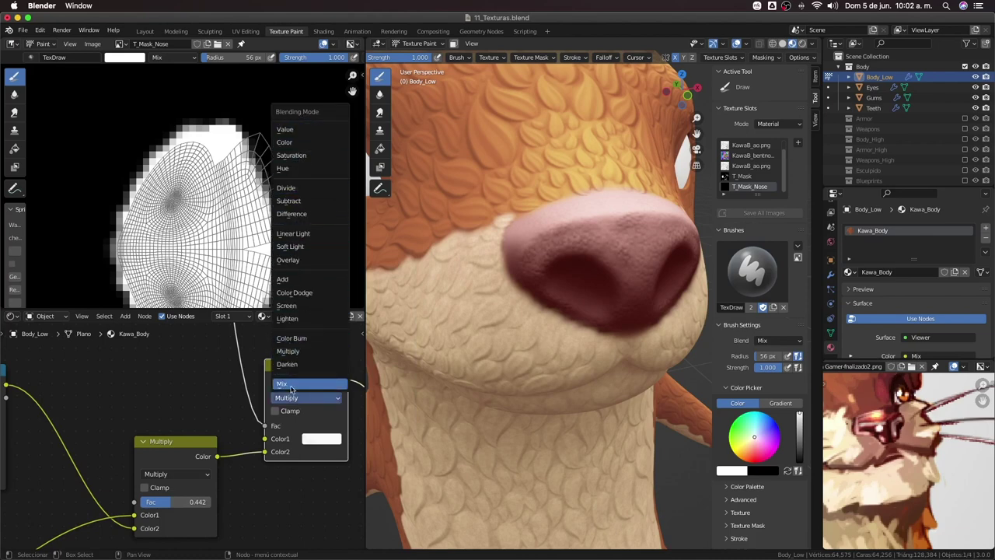
left_click(294, 384)
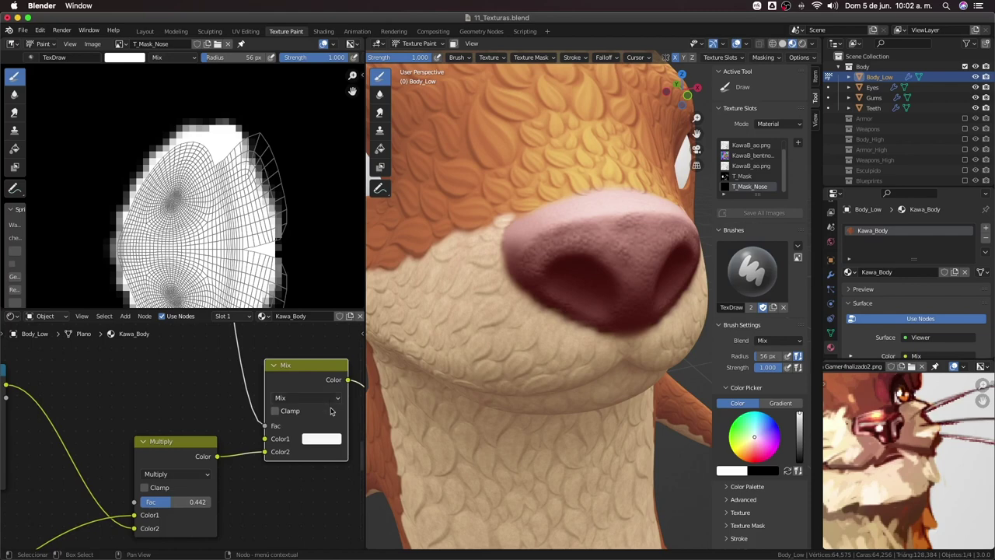
scroll(330, 410, "down", 3)
middle_click_drag(330, 411, 269, 370)
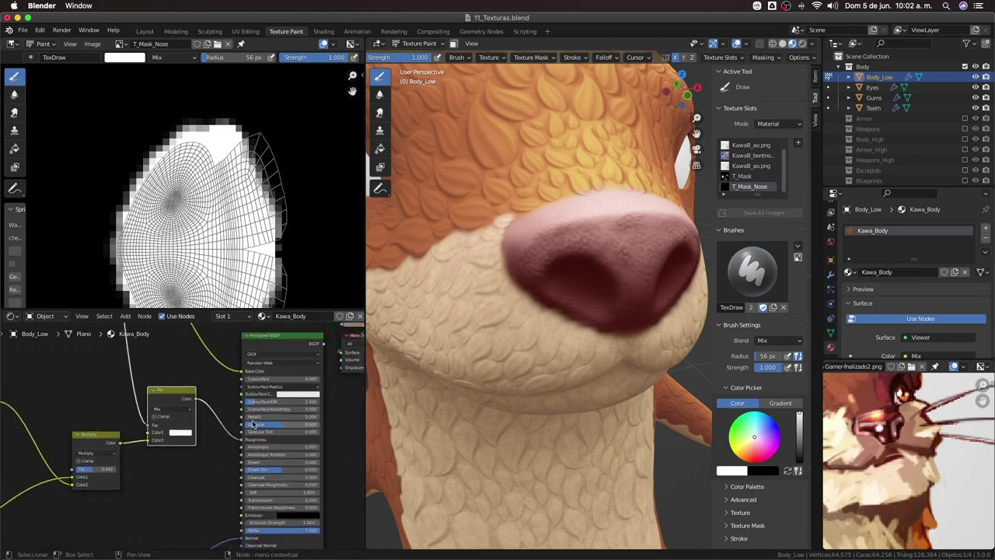
left_click(272, 355, "ctrl+shift")
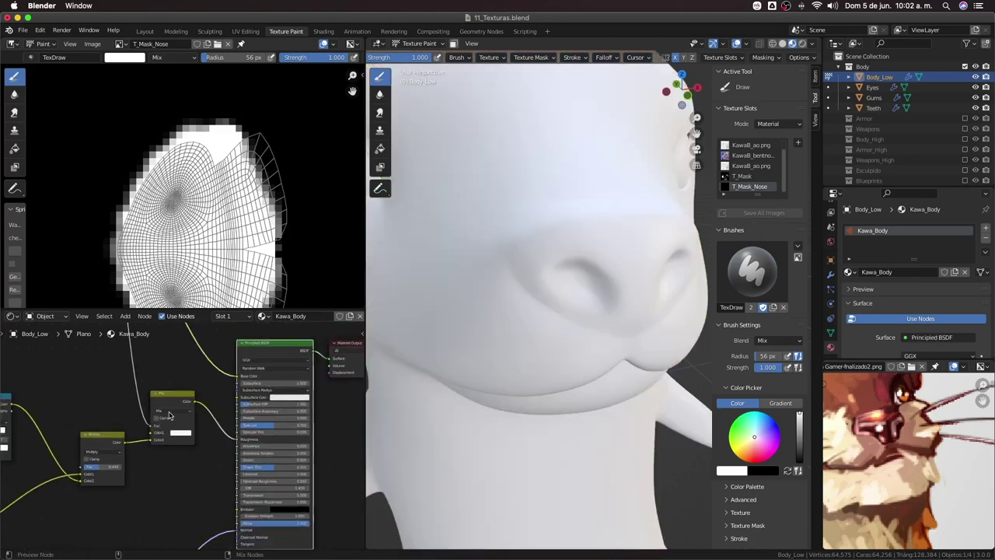
left_click(172, 414)
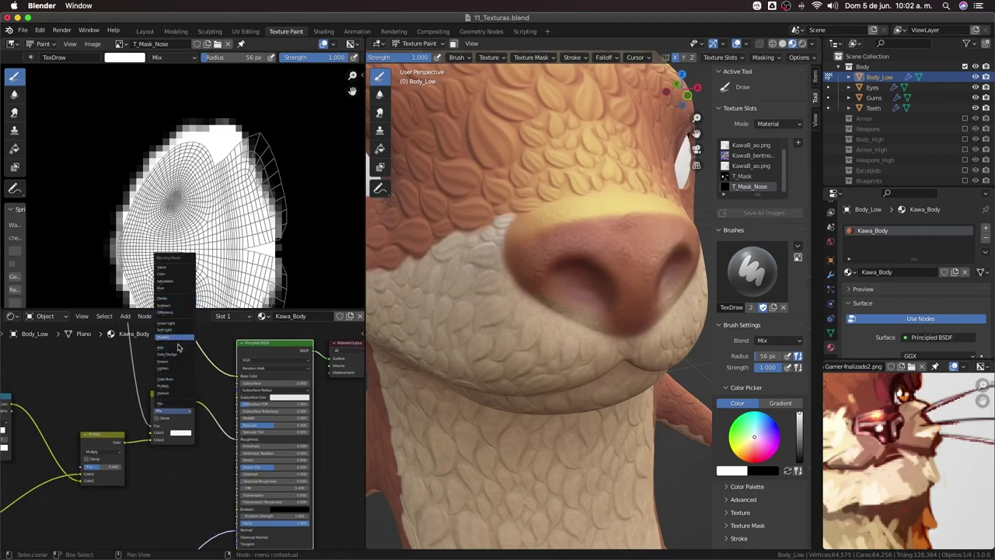
left_click(175, 386)
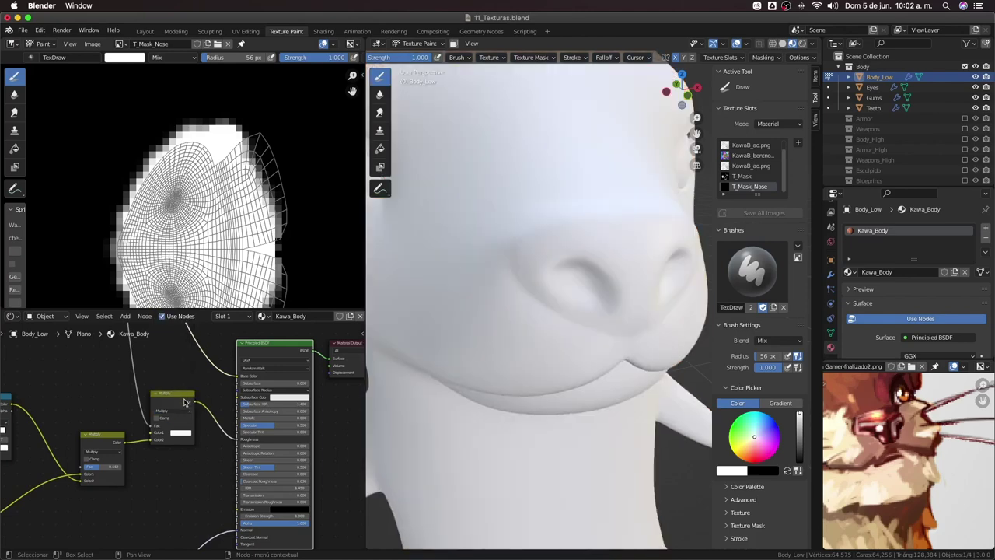
Connect the top node's output to the Principled BSDF
scroll(199, 403, "down", 1)
scroll(199, 404, "down", 1)
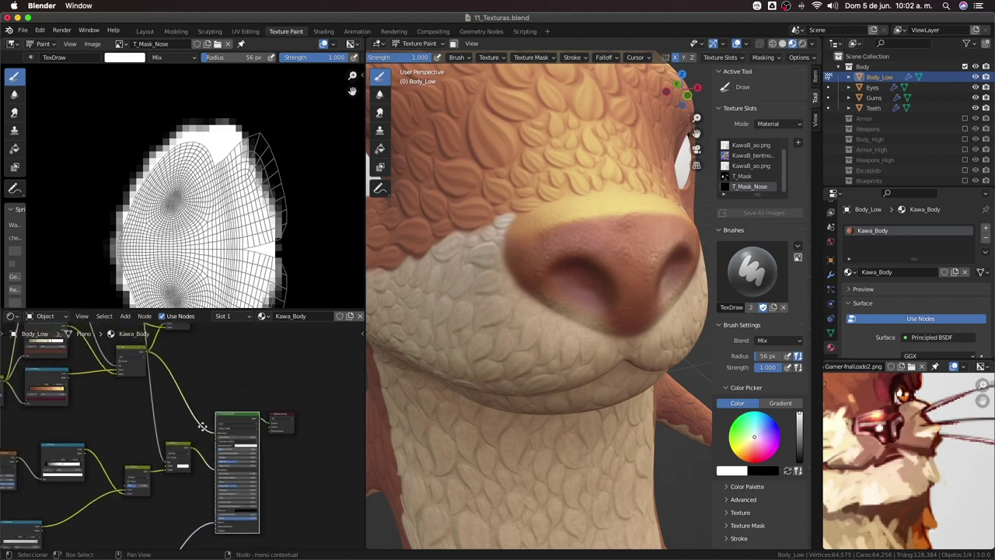
scroll(200, 404, "down", 1)
scroll(200, 404, "up", 1)
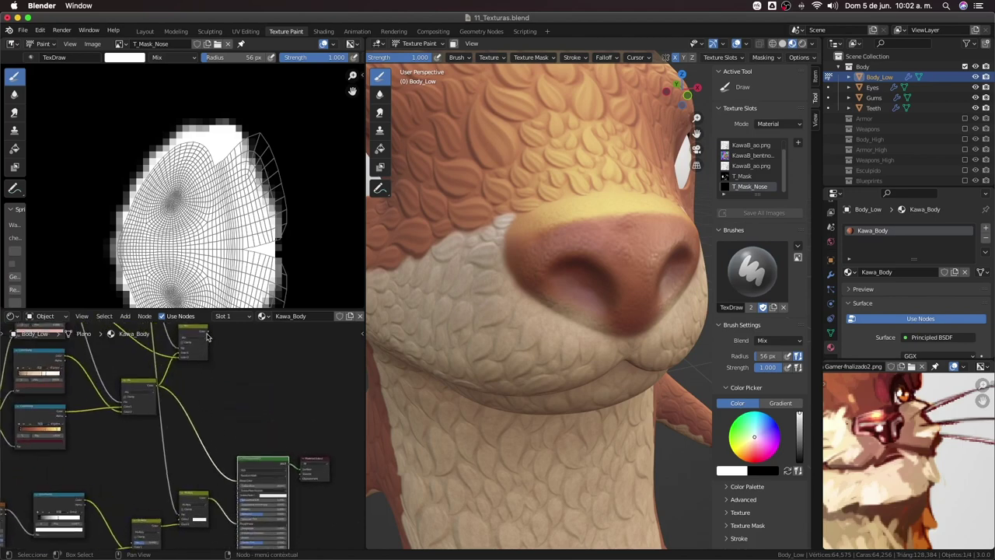
left_click_drag(209, 333, 233, 495)
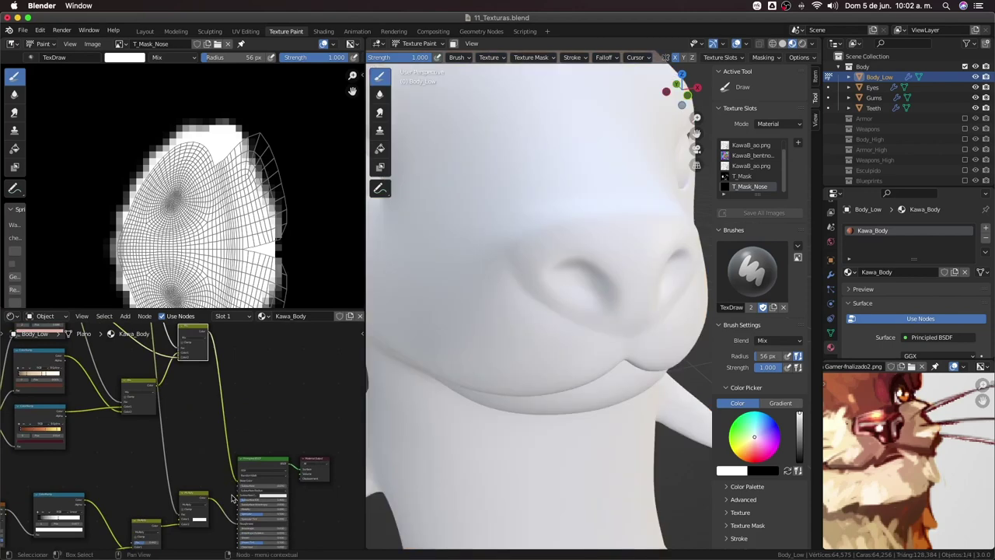
With the otter's face framed, darken the Multiply node's first colour to about half value
scroll(537, 389, "up", 5)
scroll(506, 366, "down", 6)
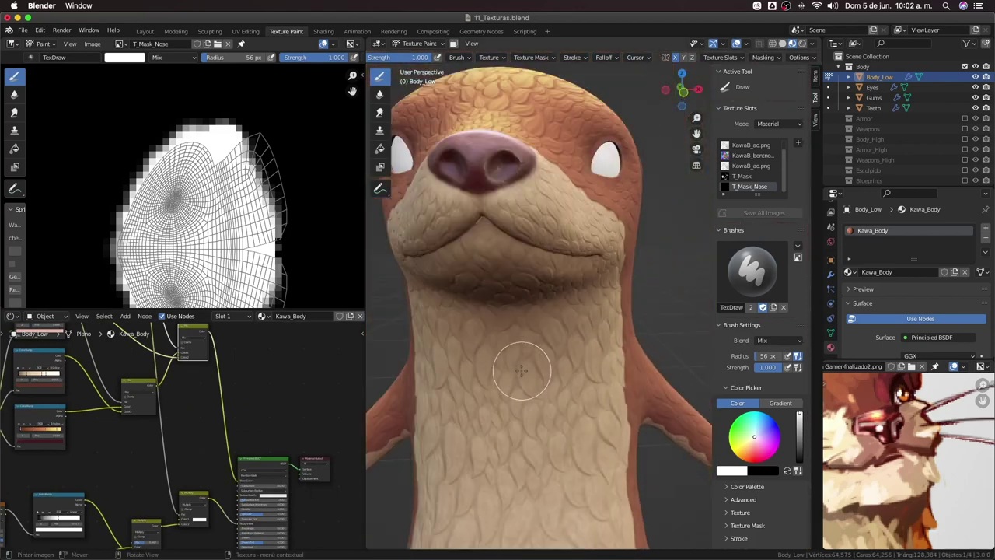
middle_click_drag(506, 366, 532, 380)
scroll(204, 465, "up", 4)
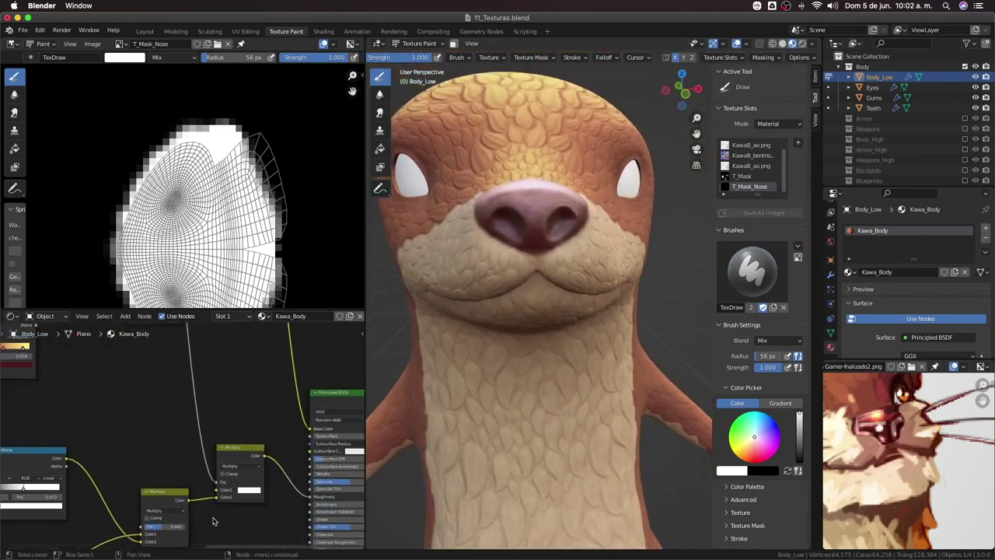
scroll(209, 461, "up", 1)
left_click(242, 444)
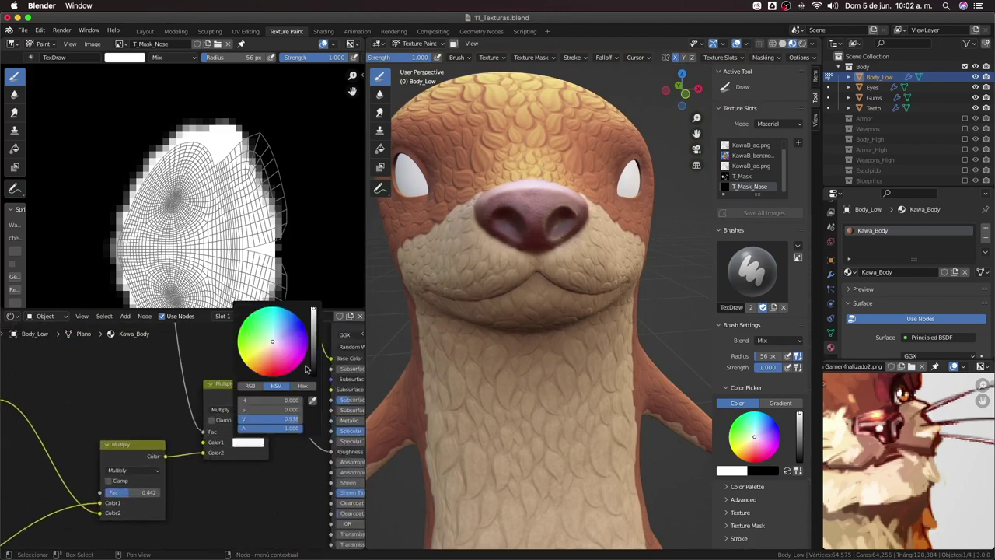
mouse_move(314, 312)
left_mouse_down()
mouse_move(313, 339)
mouse_move(313, 308)
left_mouse_up()
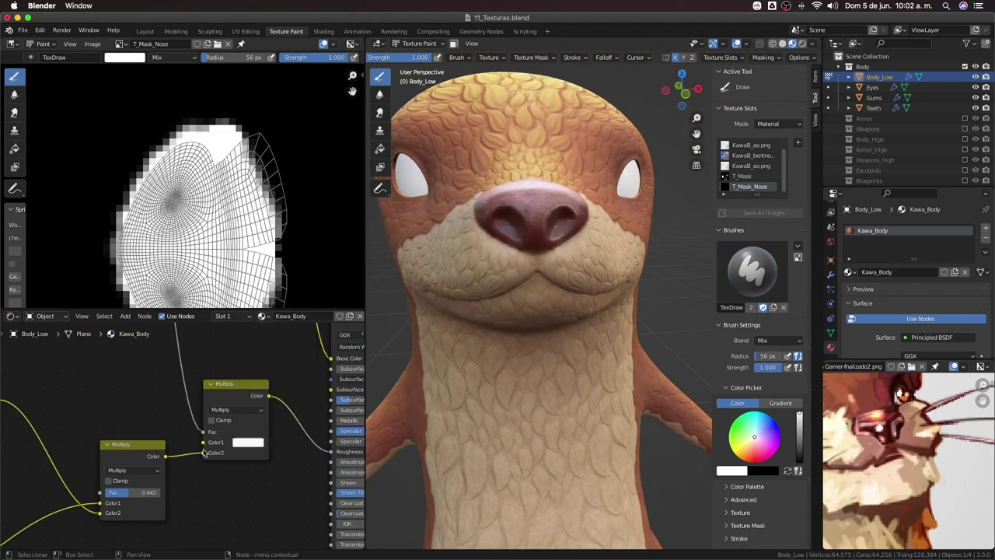
Move the incoming link from Color2 to Color1 and brighten Color2 to light grey
left_click_drag(204, 454, 204, 443)
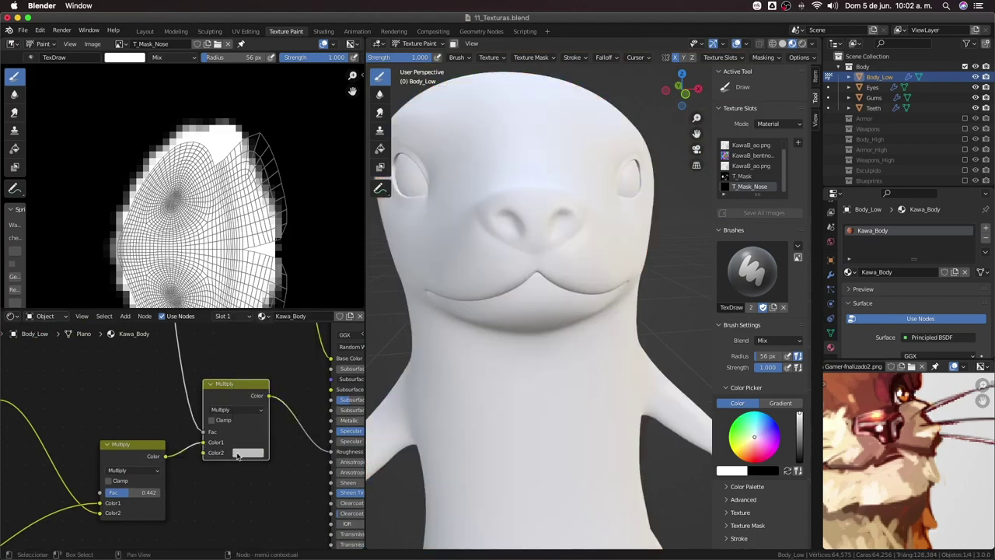
left_click(244, 455)
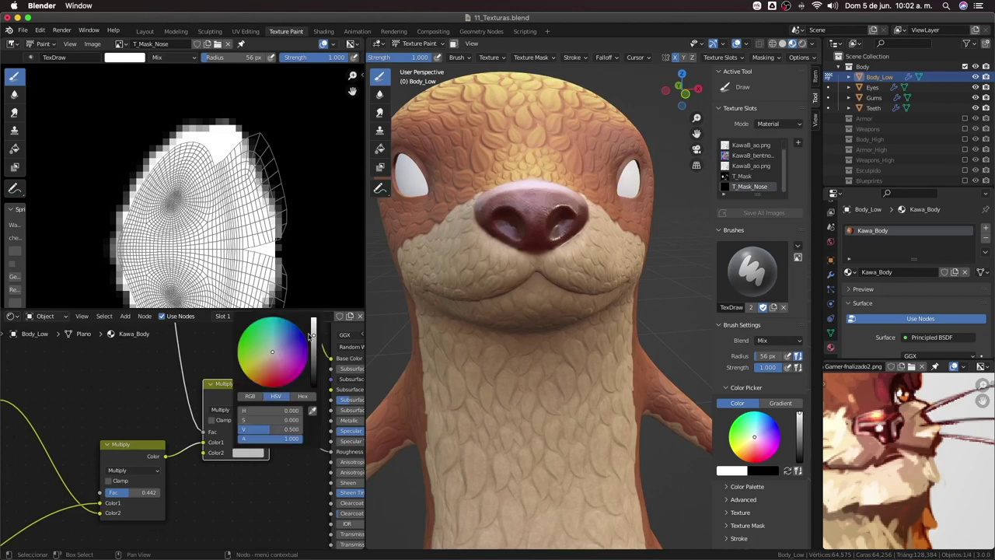
mouse_move(314, 339)
left_mouse_down()
mouse_move(314, 321)
mouse_move(313, 346)
mouse_move(313, 336)
left_mouse_up()
Viewing the whole otter, fine-tune Color2's brightness to a value of about 0.88
scroll(422, 345, "down", 2)
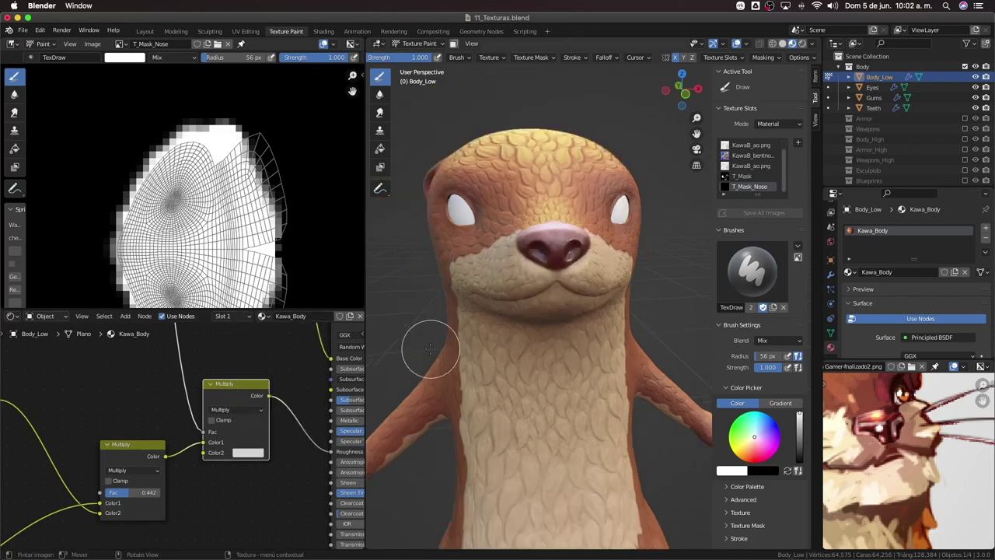
scroll(459, 381, "down", 3)
middle_click_drag(467, 395, 437, 386)
scroll(436, 387, "up", 3)
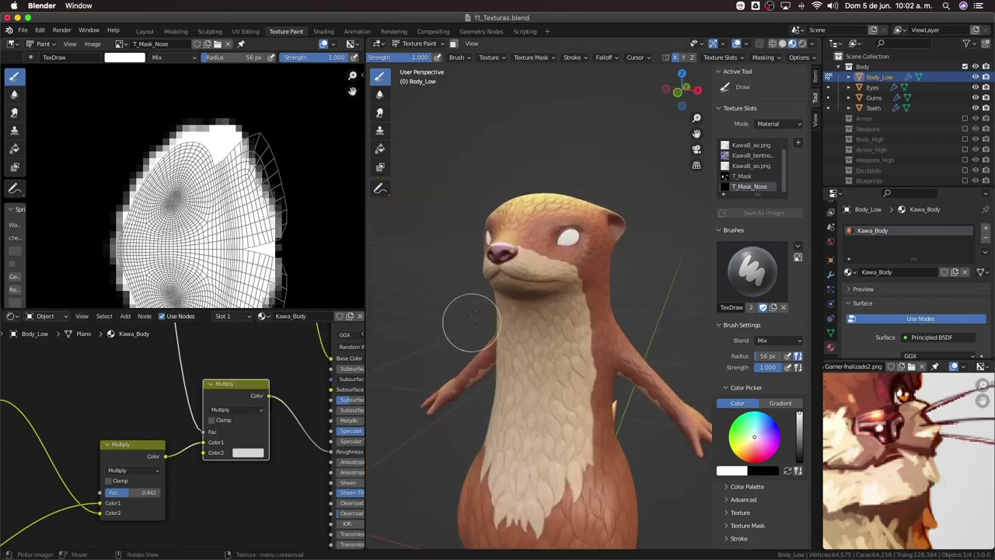
scroll(462, 318, "up", 3)
scroll(422, 378, "up", 1)
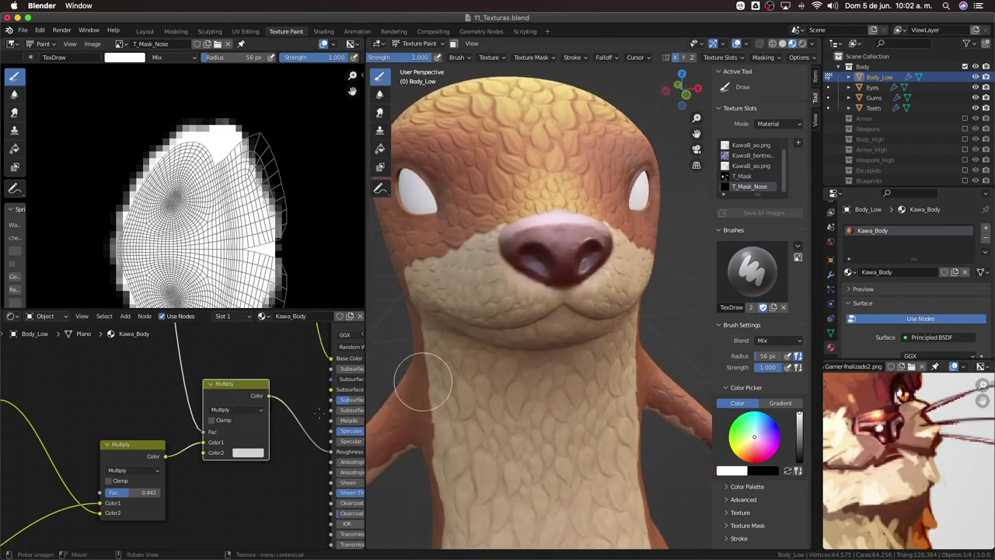
left_click(247, 453)
left_click_drag(312, 331, 313, 319)
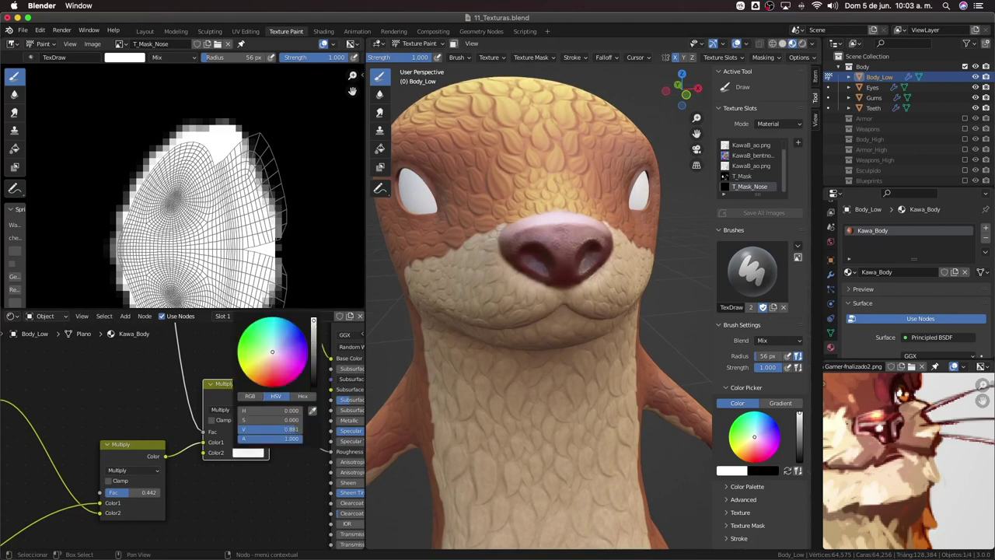
mouse_move(537, 381)
middle_mouse_down()
mouse_move(469, 379)
mouse_move(475, 411)
mouse_move(453, 414)
mouse_move(515, 423)
middle_mouse_up()
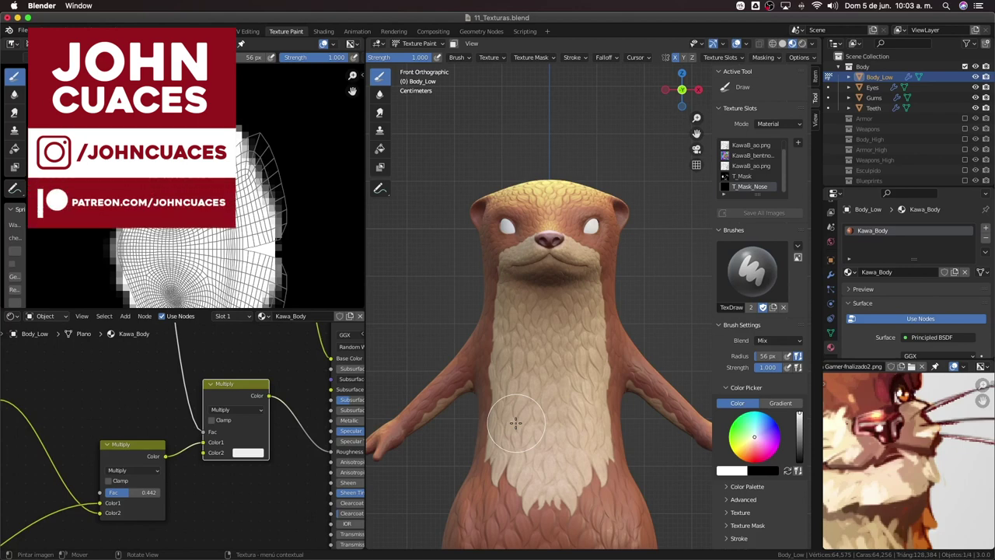
scroll(516, 423, "down", 3)
middle_click_drag(502, 422, 558, 327, "shift")
key("KP_3")
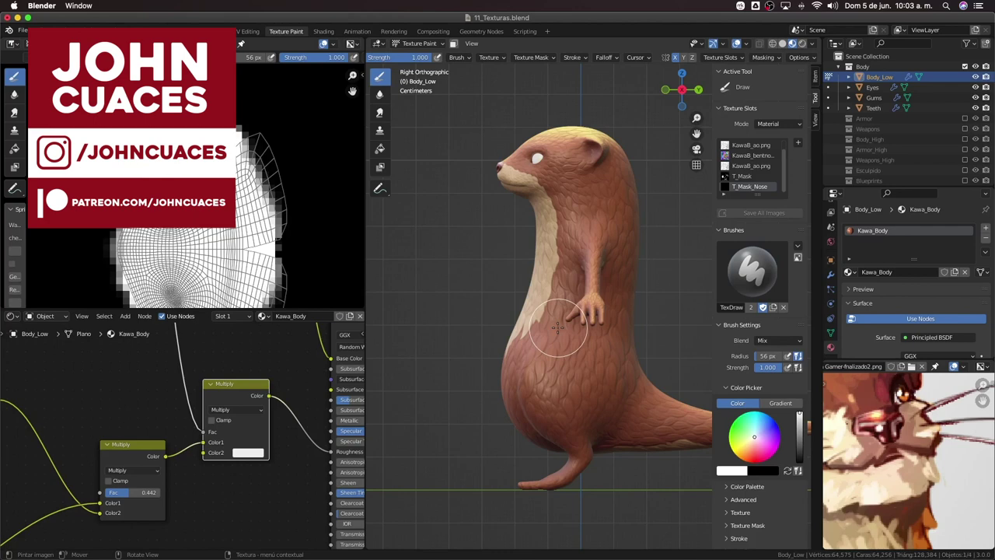
mouse_move(559, 328)
middle_mouse_down()
mouse_move(649, 351)
mouse_move(633, 328)
mouse_move(583, 382)
mouse_move(617, 396)
middle_mouse_up()
scroll(649, 351, "down", 3)
scroll(619, 326, "up", 4)
scroll(618, 327, "down", 2)
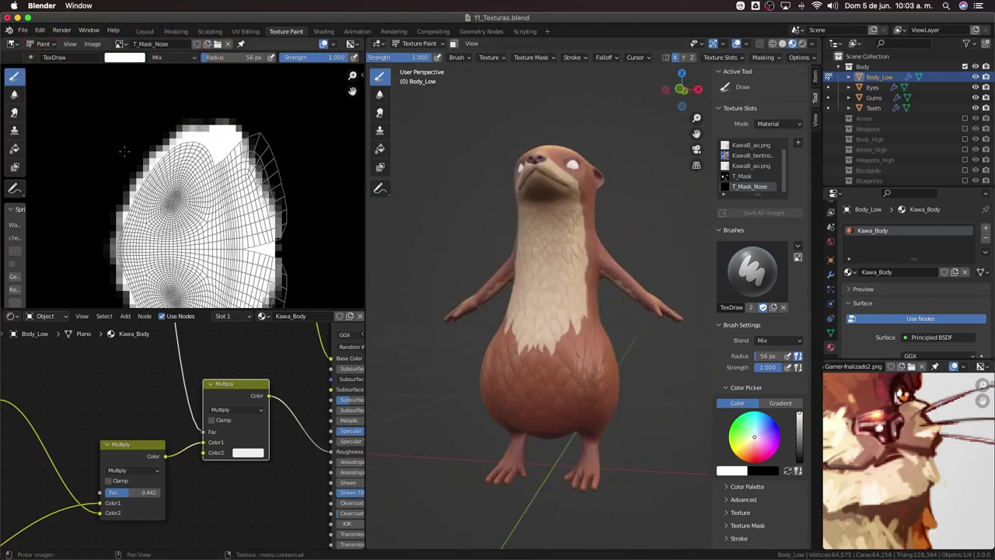